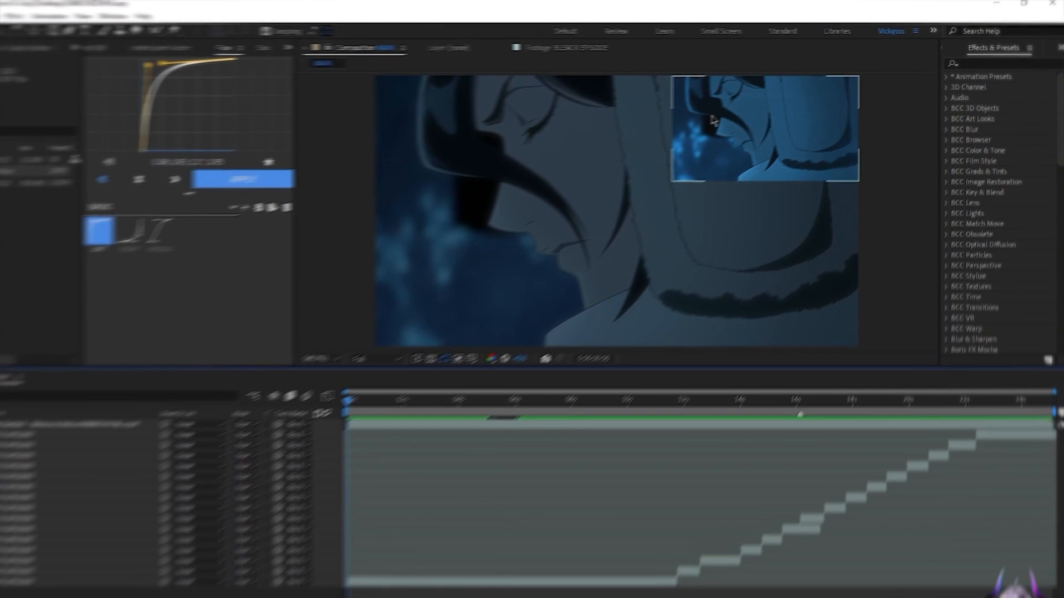
- Try adjusting the scale of the small reference video layer, and collapse its Scale property
{"action": "left_click", "coordinate": [773, 106]}
{"action": "left_click_drag", "start_coordinate": [295, 435], "coordinate": [464, 459]}
{"action": "key", "text": "Home"}
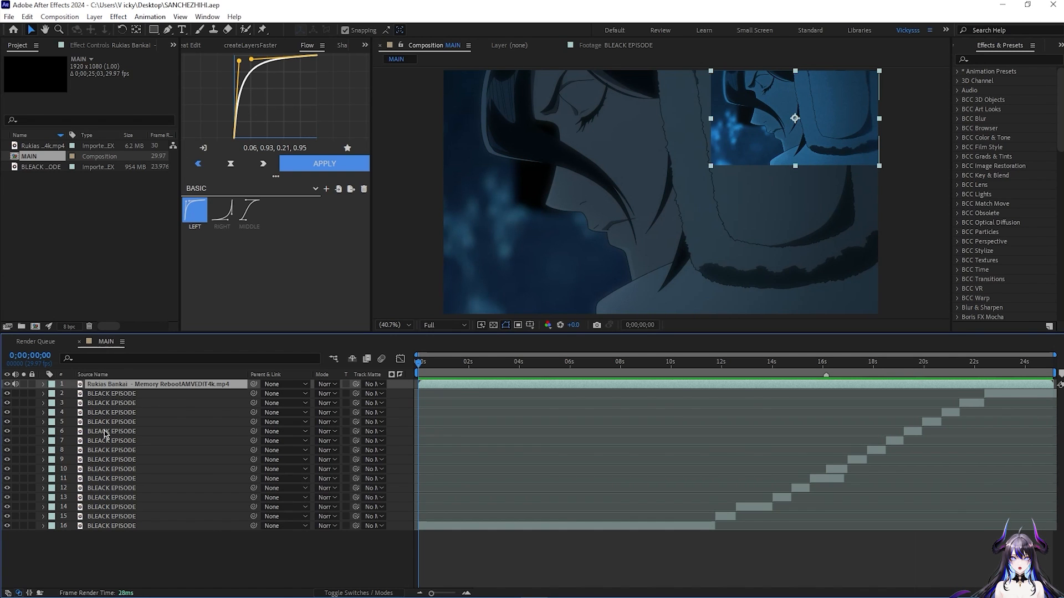
{"action": "key", "text": "s"}
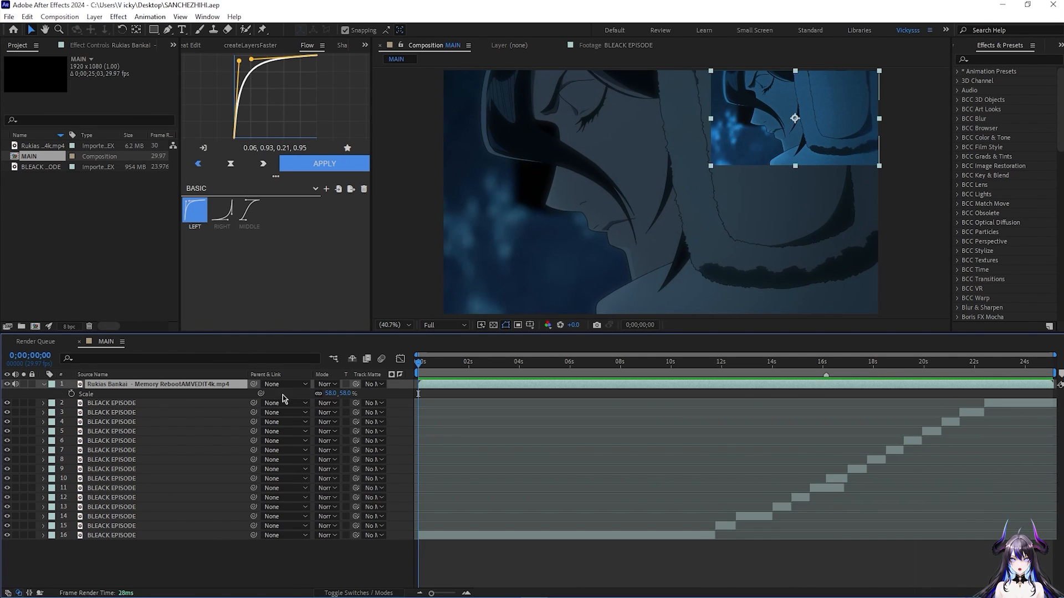
{"action": "mouse_move", "coordinate": [329, 394]}
{"action": "left_mouse_down"}
{"action": "mouse_move", "coordinate": [381, 397]}
{"action": "mouse_move", "coordinate": [332, 400]}
{"action": "left_mouse_up"}
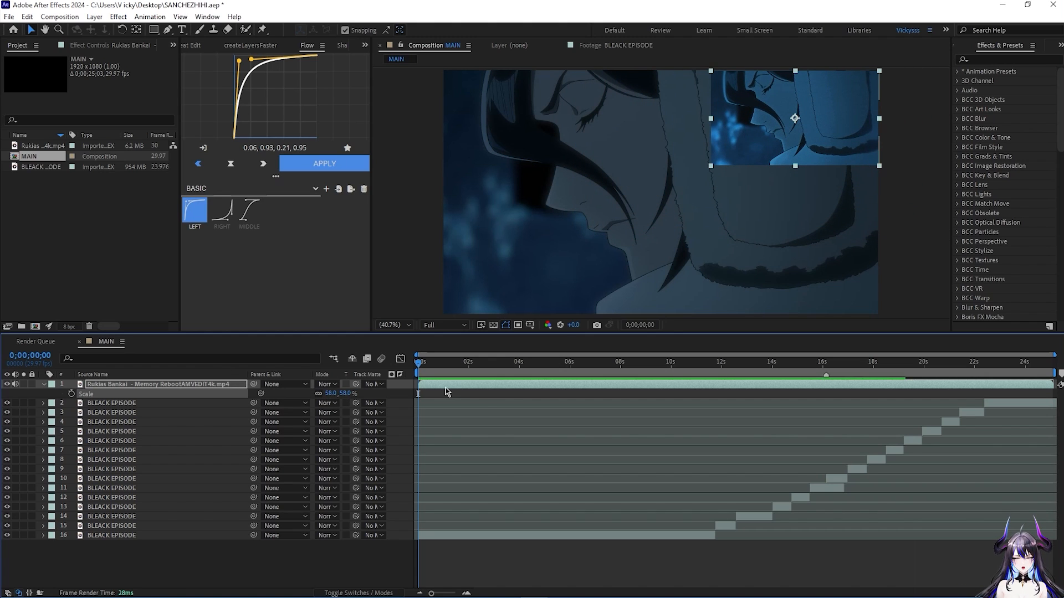
{"action": "key", "text": "s"}
{"action": "left_click", "coordinate": [604, 546]}
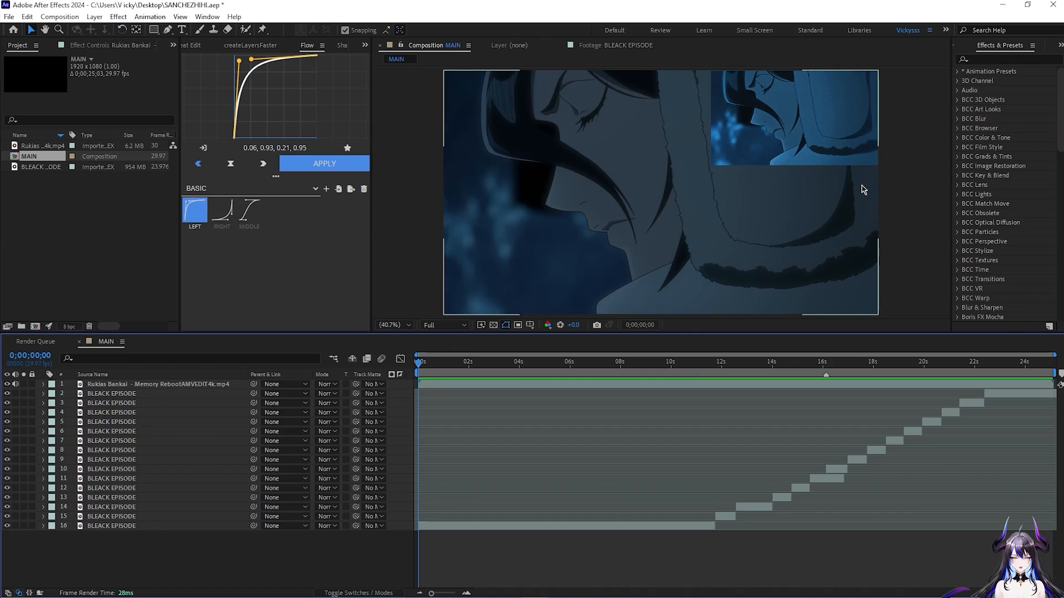
- Move the playhead to the cut between the two lowest clips at 0;00;11;23
{"action": "left_click_drag", "start_coordinate": [438, 362], "coordinate": [909, 426]}
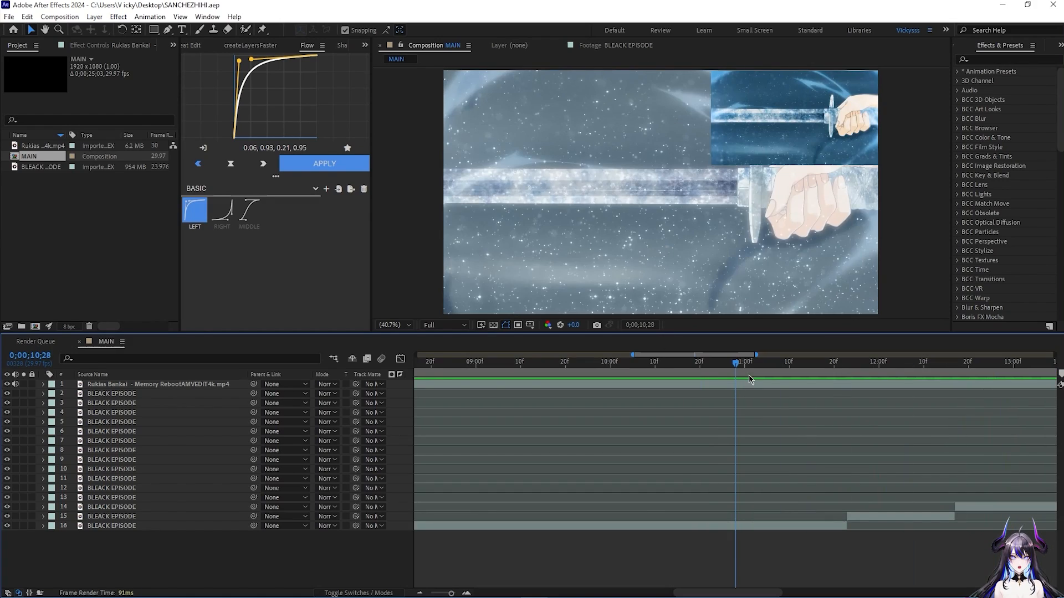
{"action": "left_click_drag", "start_coordinate": [749, 379], "coordinate": [530, 503]}
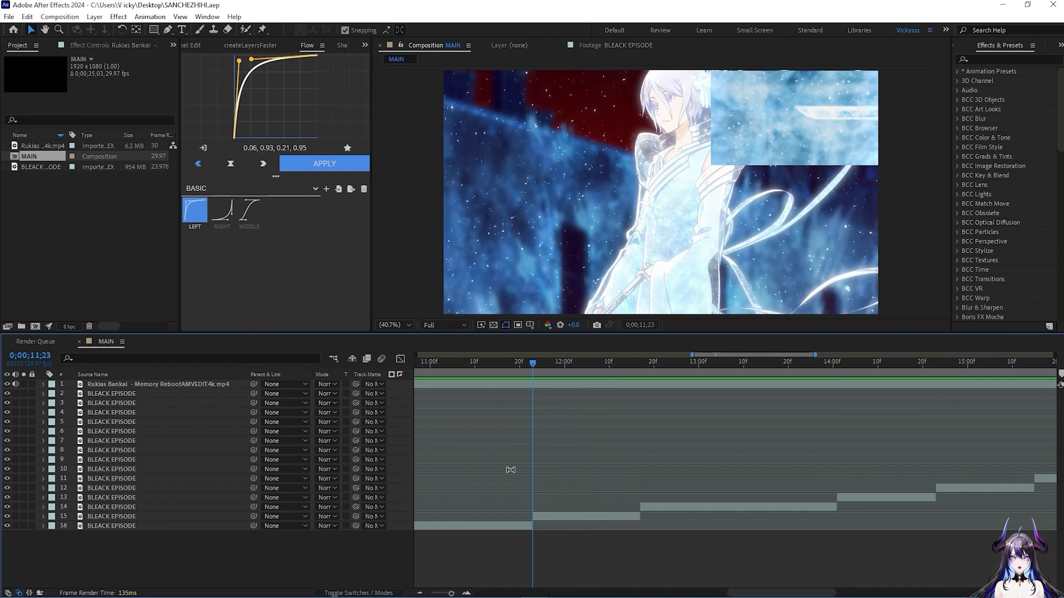
{"action": "left_click_drag", "start_coordinate": [450, 593], "coordinate": [453, 594]}
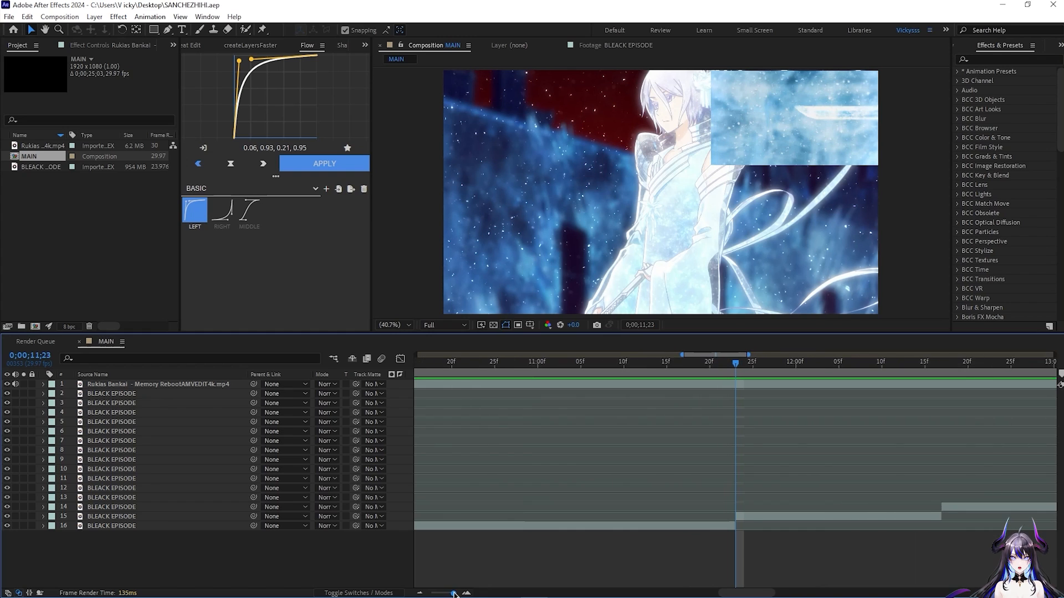
{"action": "left_click", "coordinate": [769, 520]}
{"action": "left_click", "coordinate": [787, 557]}
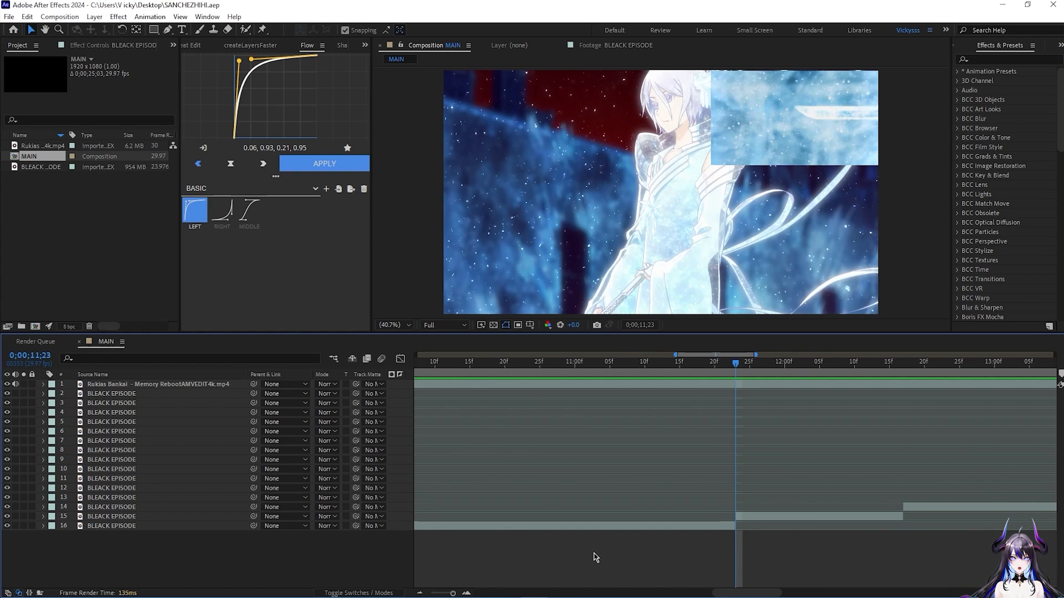
- Create an adjustment layer and place it directly above the two clips that meet at the cut
{"action": "right_click", "coordinate": [330, 565]}
{"action": "mouse_move", "coordinate": [421, 427]}
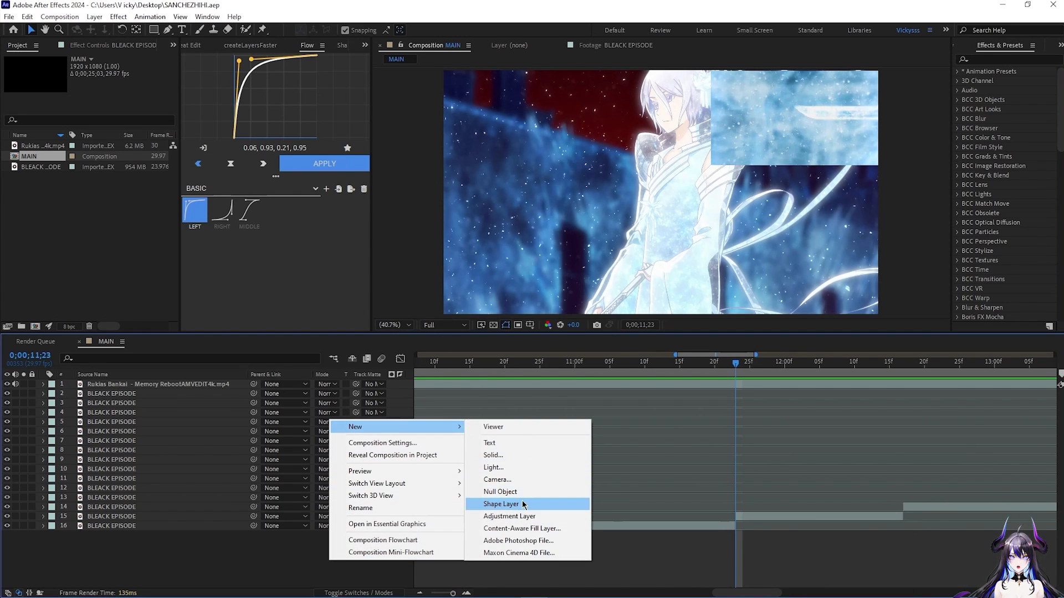
{"action": "left_click", "coordinate": [521, 516]}
{"action": "left_click_drag", "start_coordinate": [98, 387], "coordinate": [185, 521]}
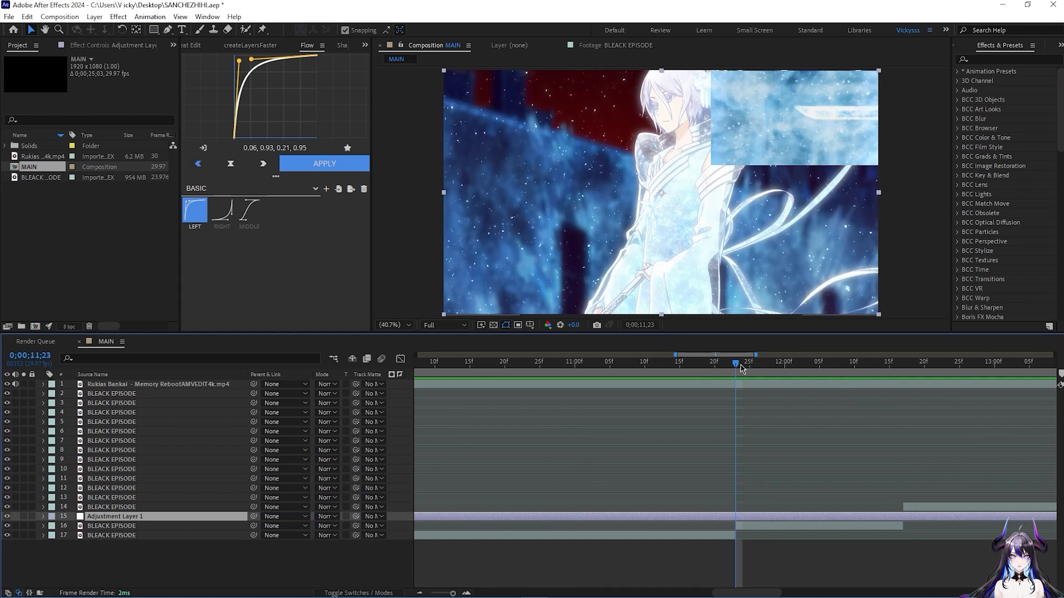
- Trim the adjustment layer to run from 0;00;11;20 to 0;00;11;26 by splitting it and deleting the outer pieces
{"action": "left_click_drag", "start_coordinate": [729, 366], "coordinate": [672, 421]}
{"action": "key", "text": "space"}
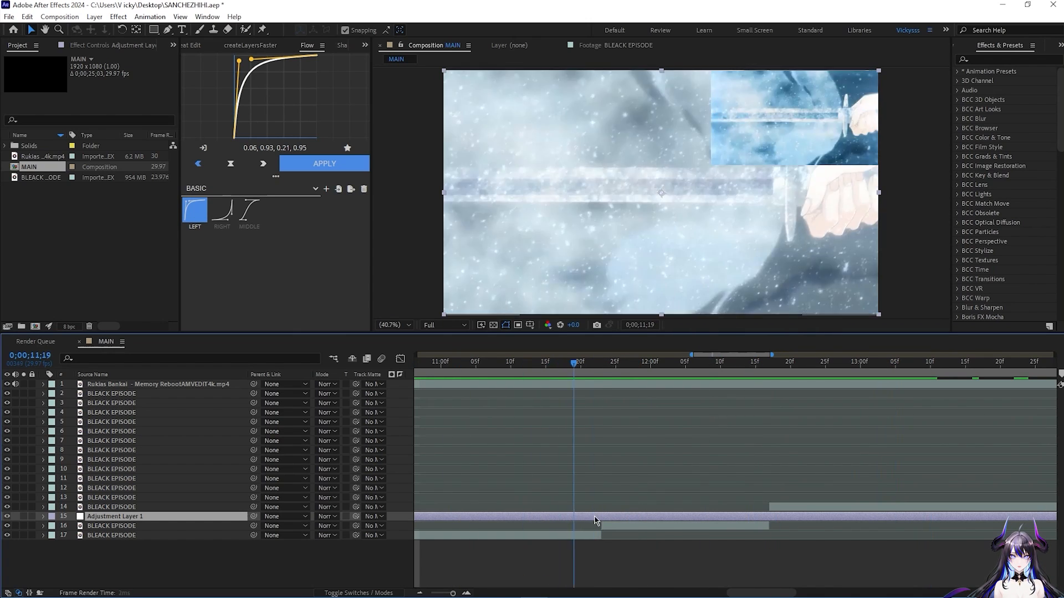
{"action": "left_click_drag", "start_coordinate": [603, 519], "coordinate": [582, 524]}
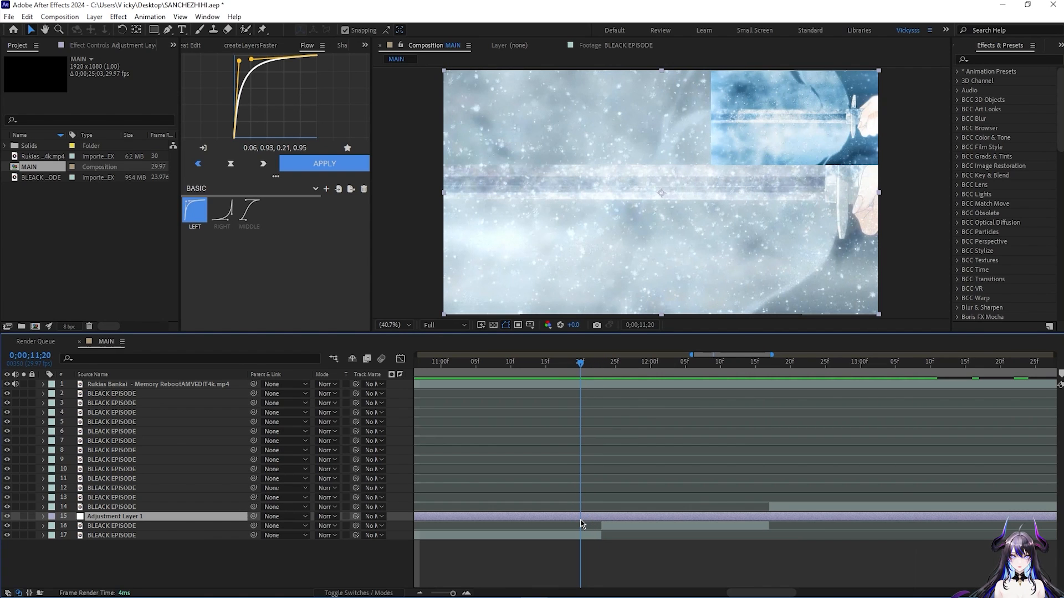
{"action": "key", "text": "ctrl+shift+d"}
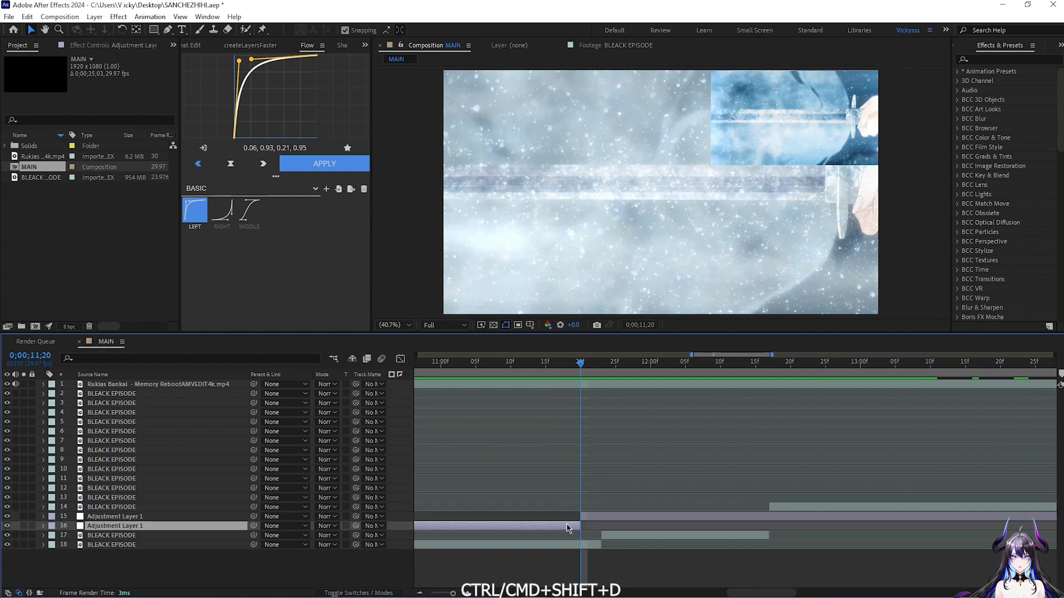
{"action": "left_click_drag", "start_coordinate": [586, 377], "coordinate": [624, 367]}
{"action": "left_click", "coordinate": [629, 519]}
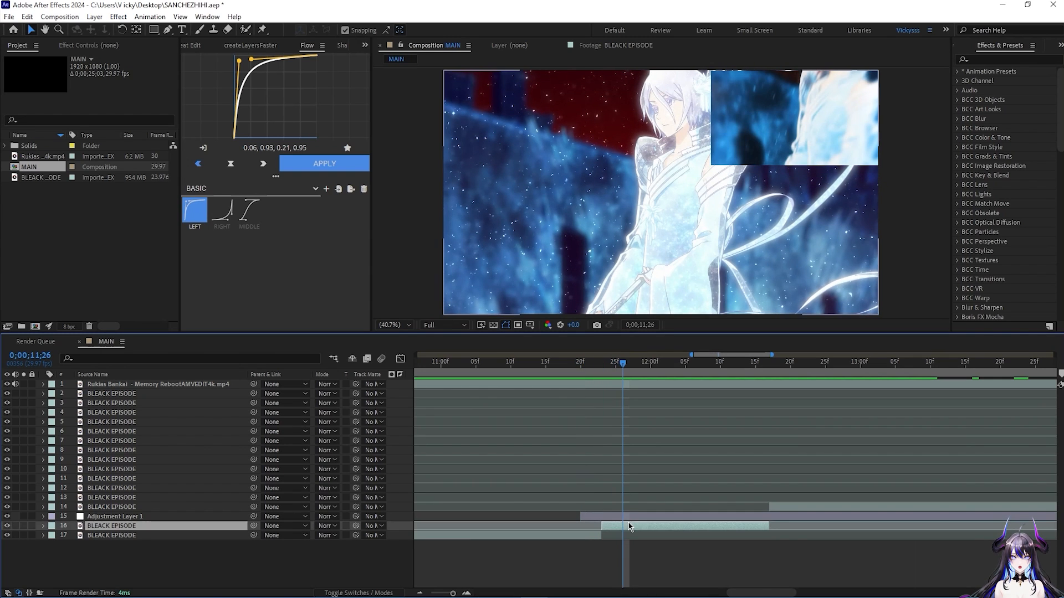
{"action": "key", "text": "ctrl+shift+d"}
{"action": "key", "text": "Delete"}
- Apply the Twitch effect to the trimmed adjustment layer, with the playhead at the cut at 0;00;11;23
{"action": "left_click_drag", "start_coordinate": [624, 367], "coordinate": [596, 405]}
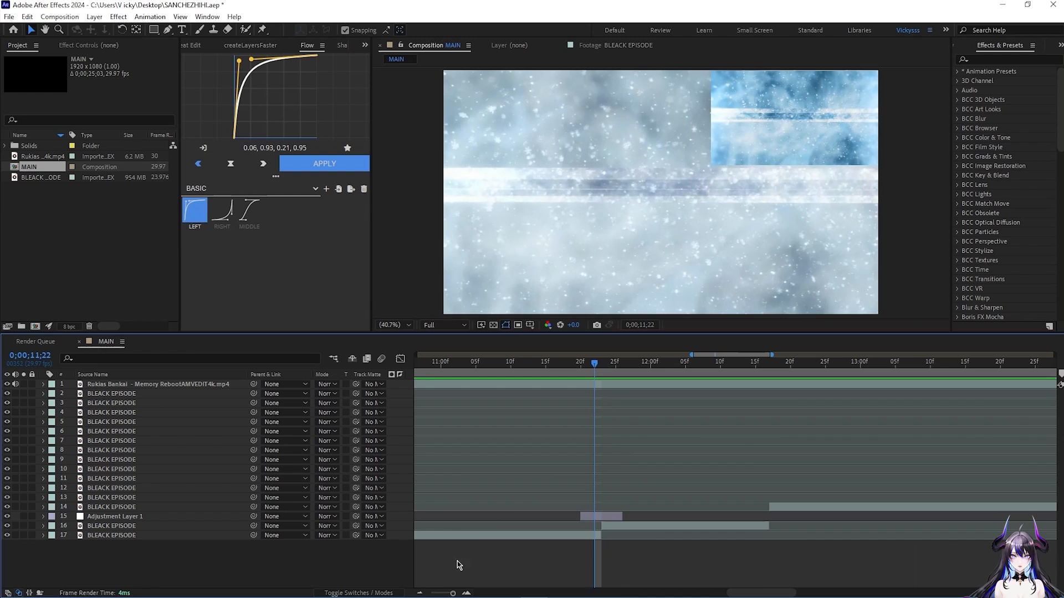
{"action": "left_click_drag", "start_coordinate": [451, 593], "coordinate": [454, 593]}
{"action": "left_click_drag", "start_coordinate": [735, 361], "coordinate": [637, 491]}
{"action": "left_click", "coordinate": [636, 518]}
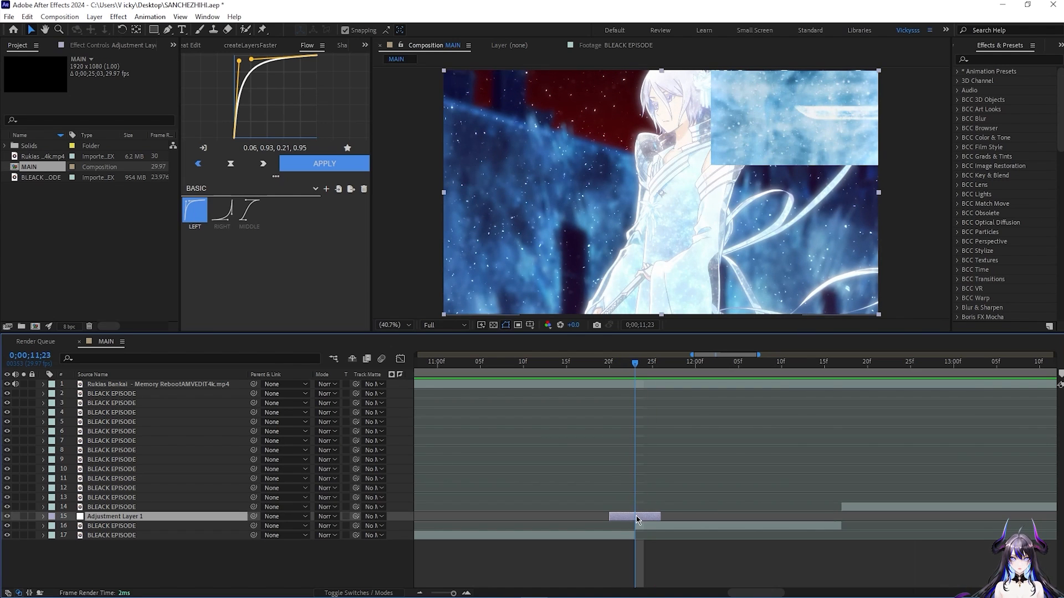
{"action": "key", "text": "ctrl+space"}
{"action": "type", "text": "twit"}
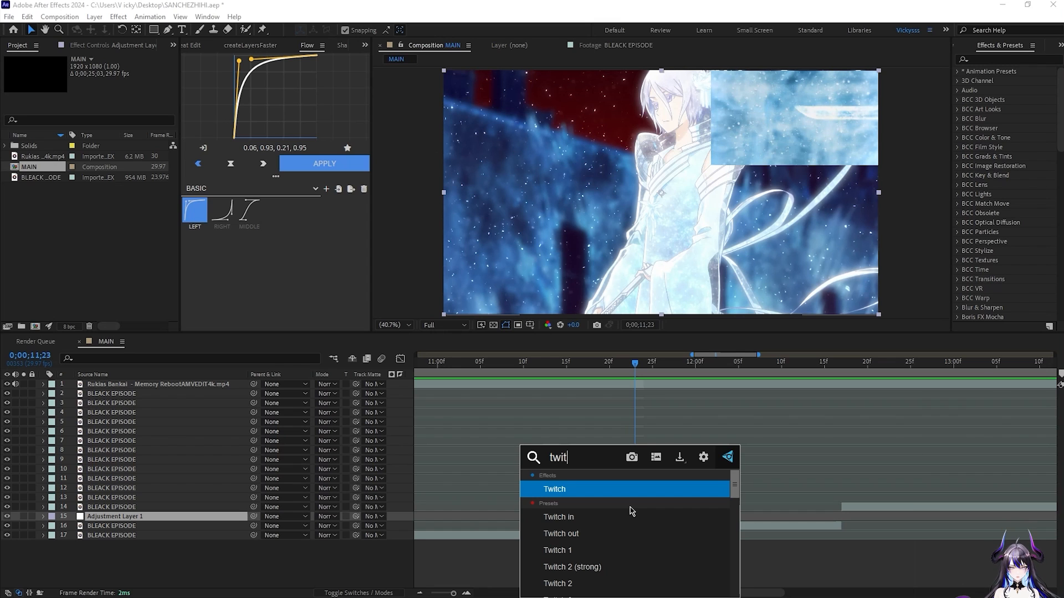
{"action": "type", "text": "ch"}
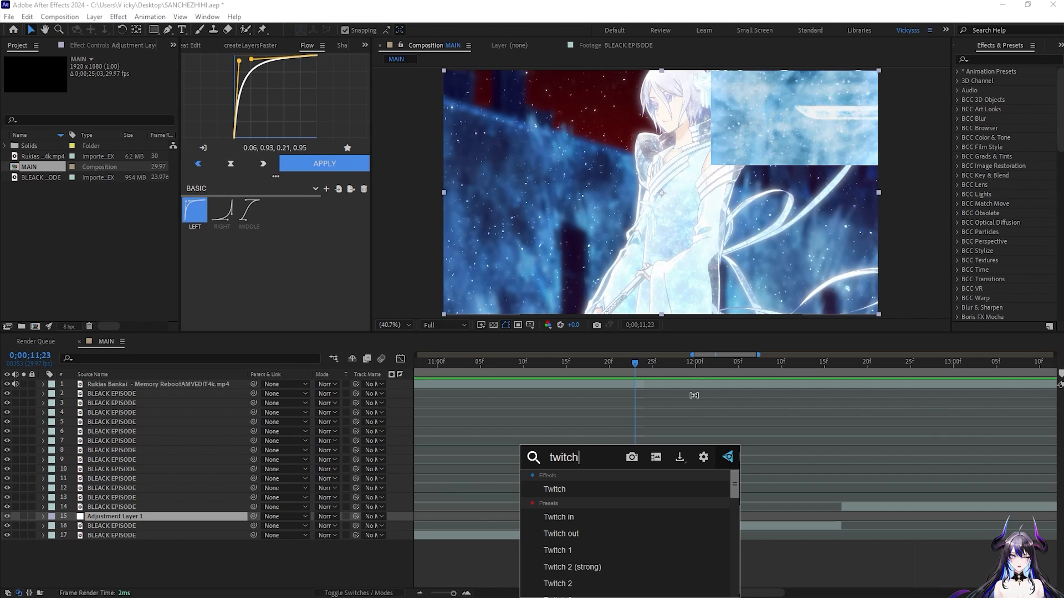
{"action": "left_click", "coordinate": [564, 497]}
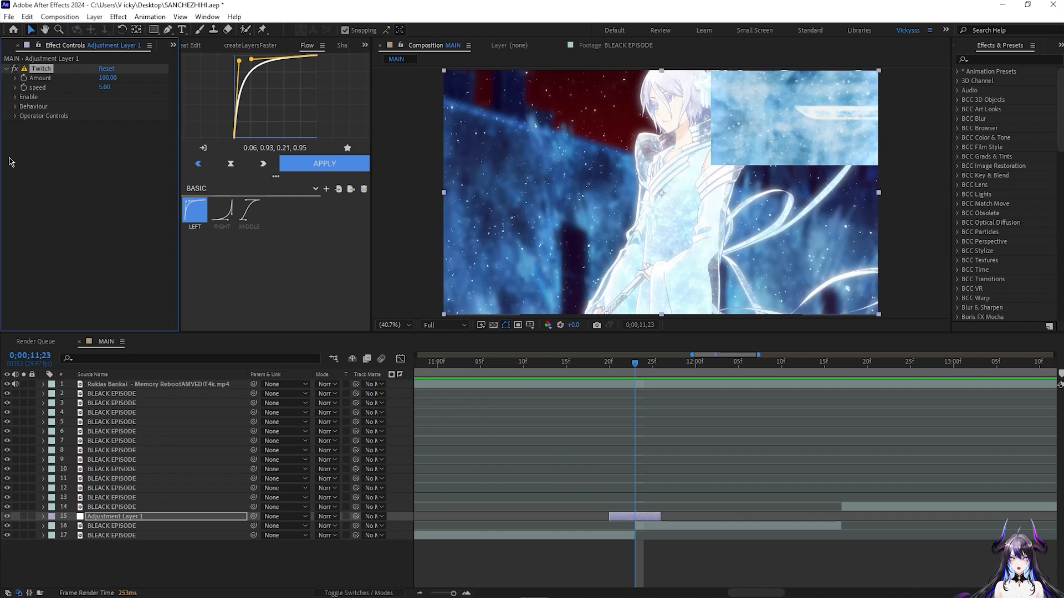
- Enable Slide and Blur in the Twitch effect
{"action": "left_click", "coordinate": [15, 97]}
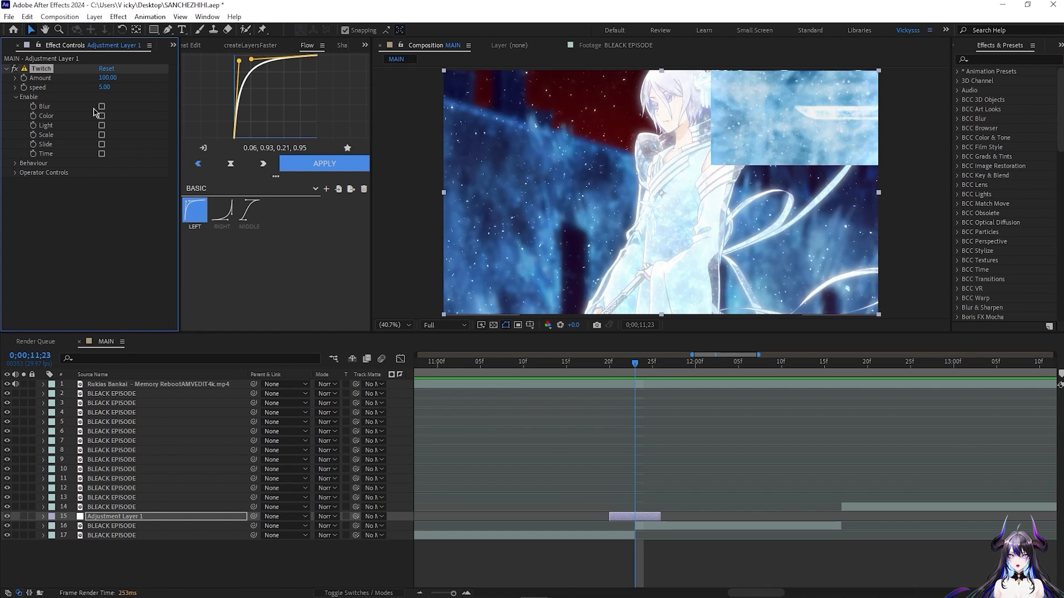
{"action": "left_click", "coordinate": [101, 144]}
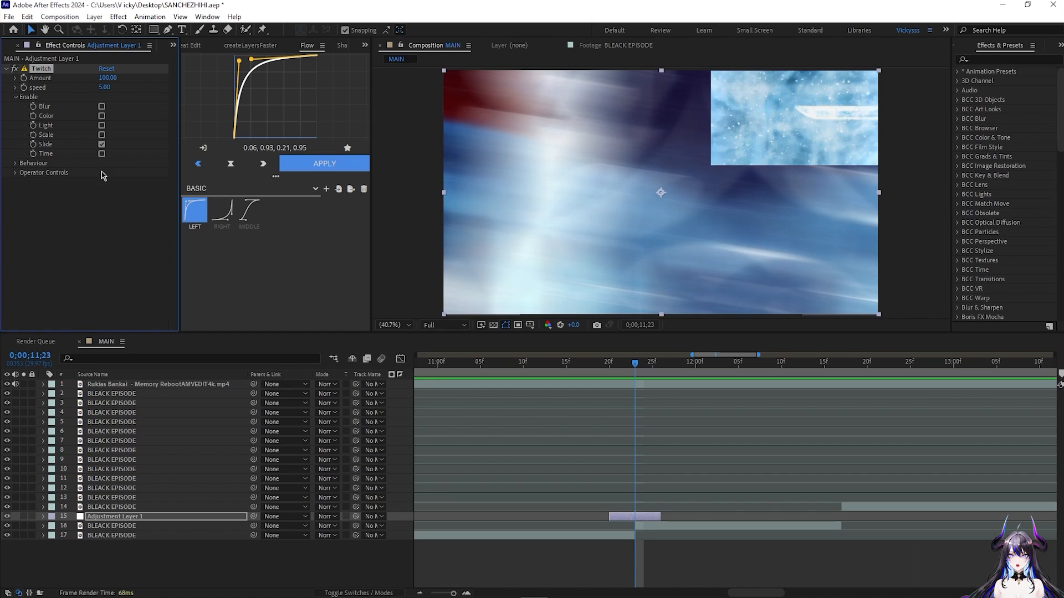
{"action": "left_click", "coordinate": [102, 107]}
- Keyframe the Twitch Amount at 0 on the adjustment layer's first frame, 0;00;11;20
{"action": "mouse_move", "coordinate": [636, 368]}
{"action": "left_mouse_down"}
{"action": "mouse_move", "coordinate": [614, 376]}
{"action": "mouse_move", "coordinate": [638, 380]}
{"action": "left_mouse_up"}
{"action": "left_click", "coordinate": [24, 82]}
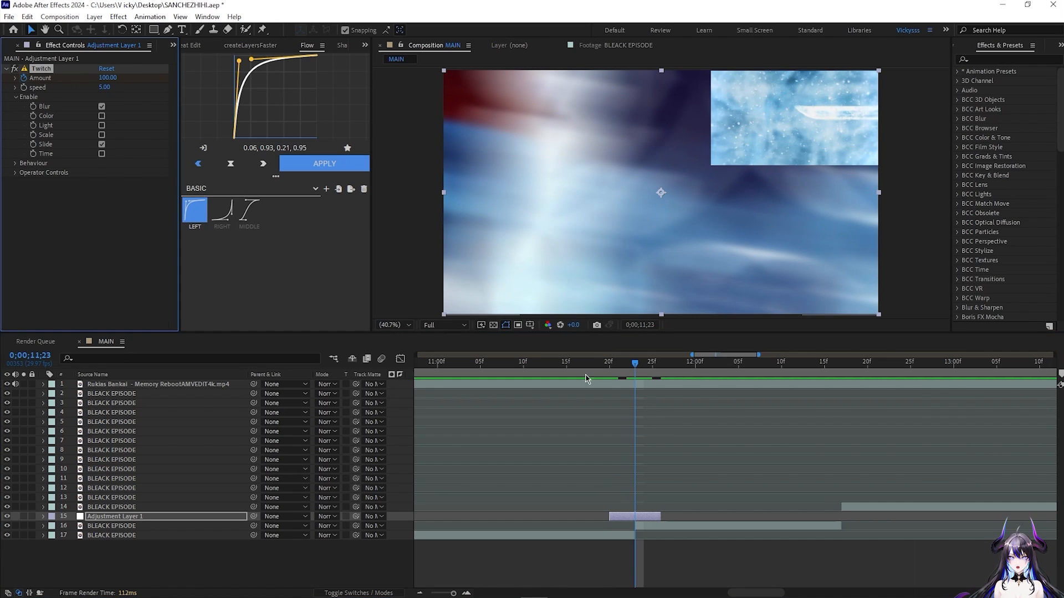
{"action": "key", "text": "u"}
{"action": "left_click_drag", "start_coordinate": [635, 536], "coordinate": [610, 537]}
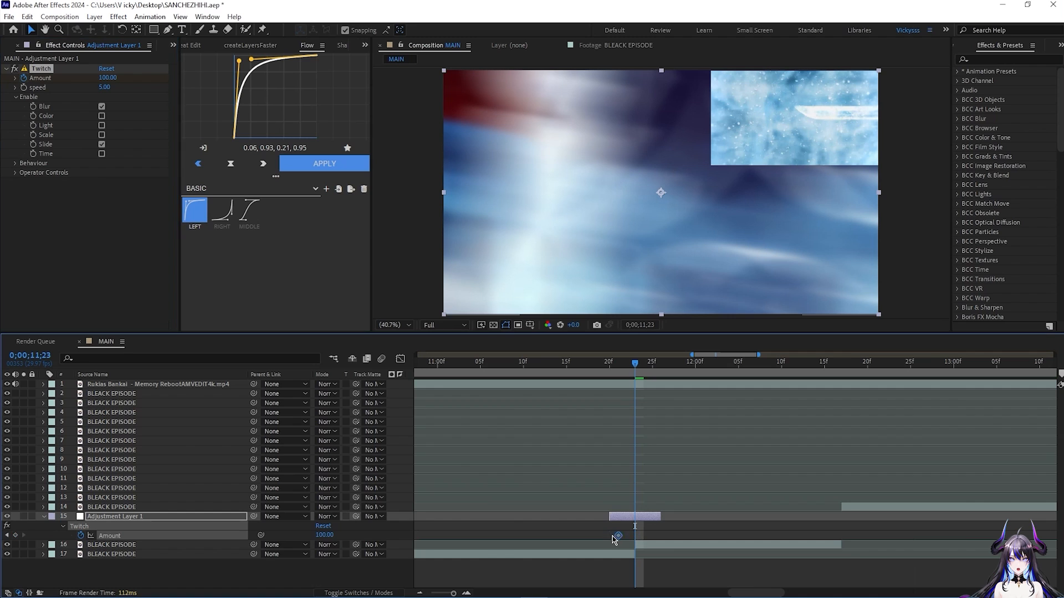
{"action": "left_click_drag", "start_coordinate": [635, 374], "coordinate": [609, 383]}
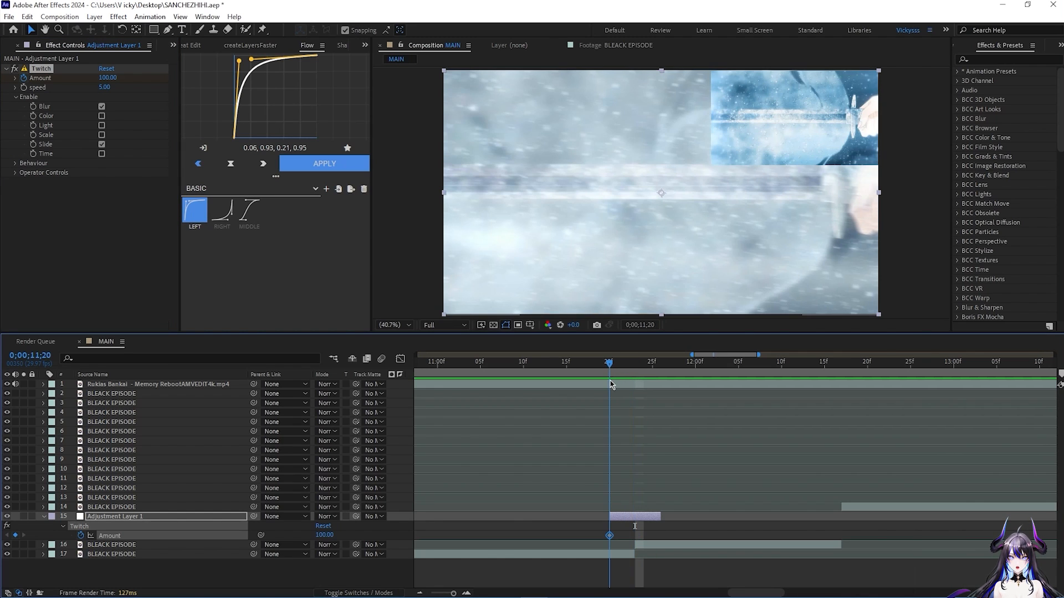
{"action": "left_click", "coordinate": [108, 78]}
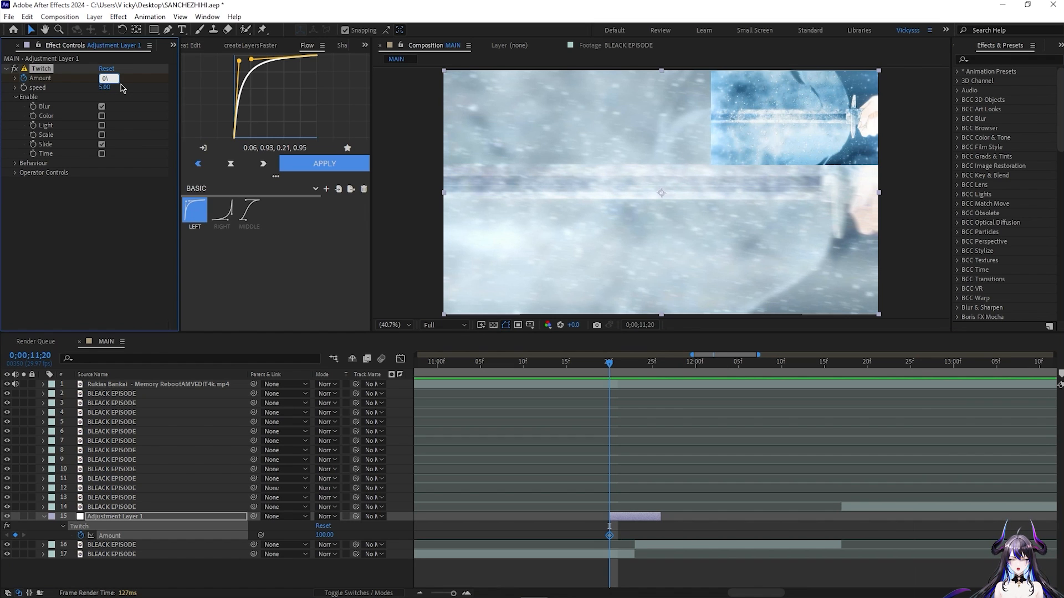
{"action": "key", "text": "Return"}
- Keyframe the Twitch Amount at 40 on the cut at 0;00;11;23 and at 0 on the adjustment layer's end
{"action": "left_click_drag", "start_coordinate": [613, 368], "coordinate": [636, 381]}
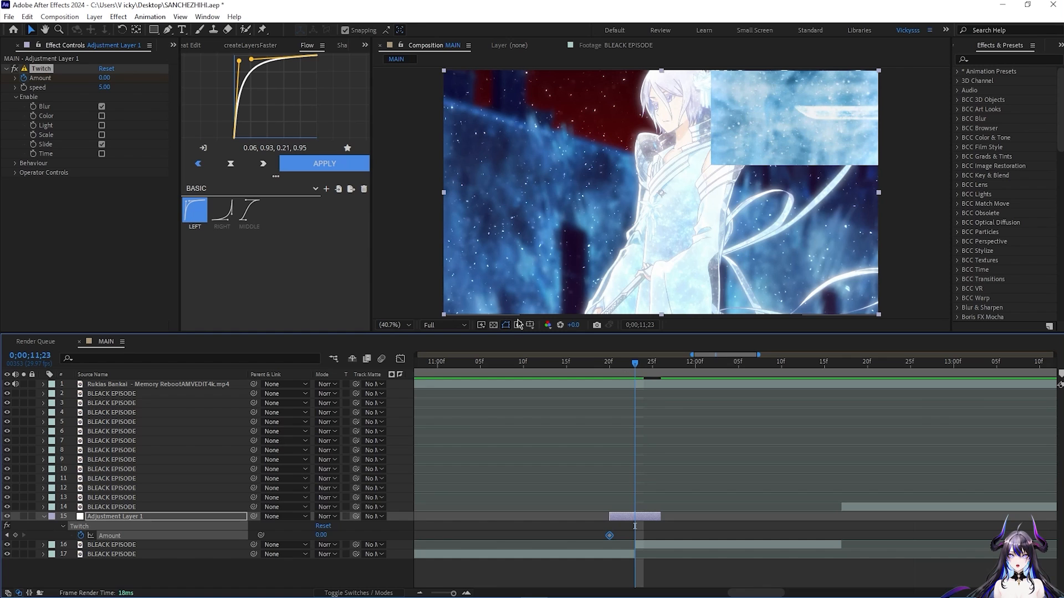
{"action": "left_click_drag", "start_coordinate": [108, 82], "coordinate": [149, 104]}
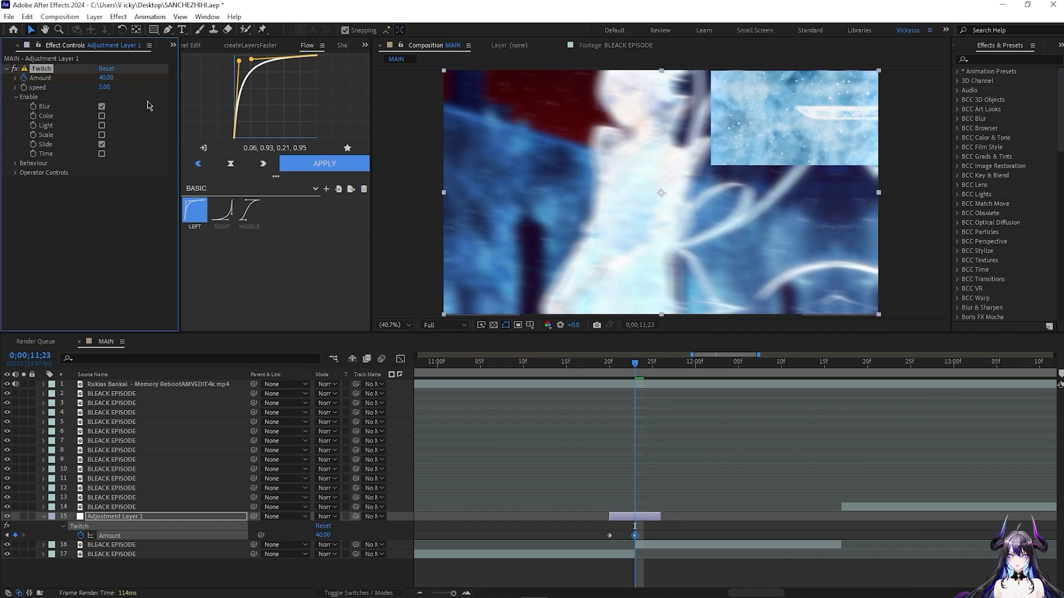
{"action": "left_click_drag", "start_coordinate": [635, 372], "coordinate": [652, 366]}
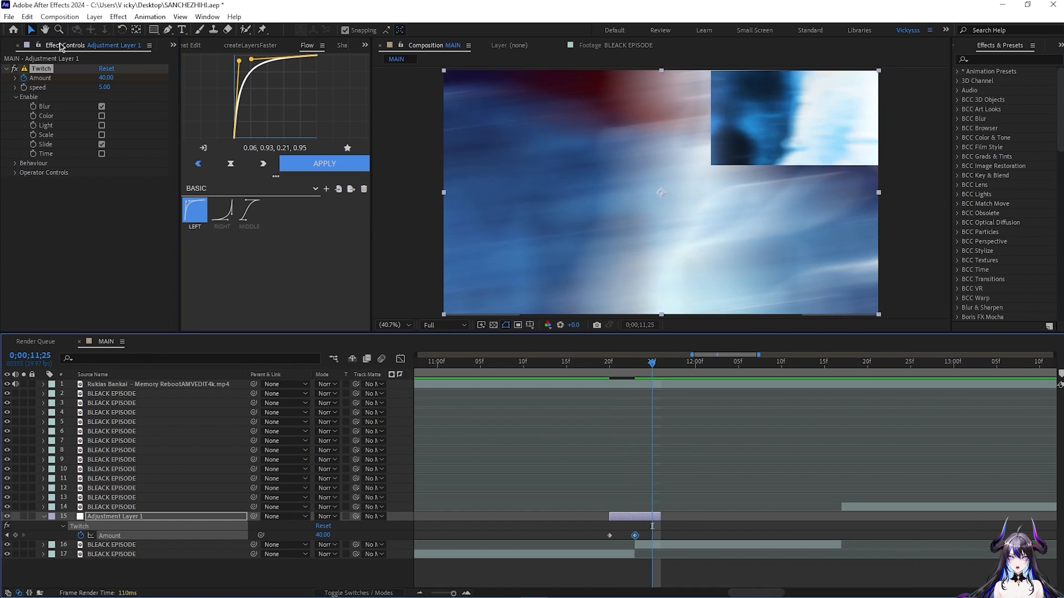
{"action": "left_click", "coordinate": [106, 78]}
{"action": "key", "text": "Return"}
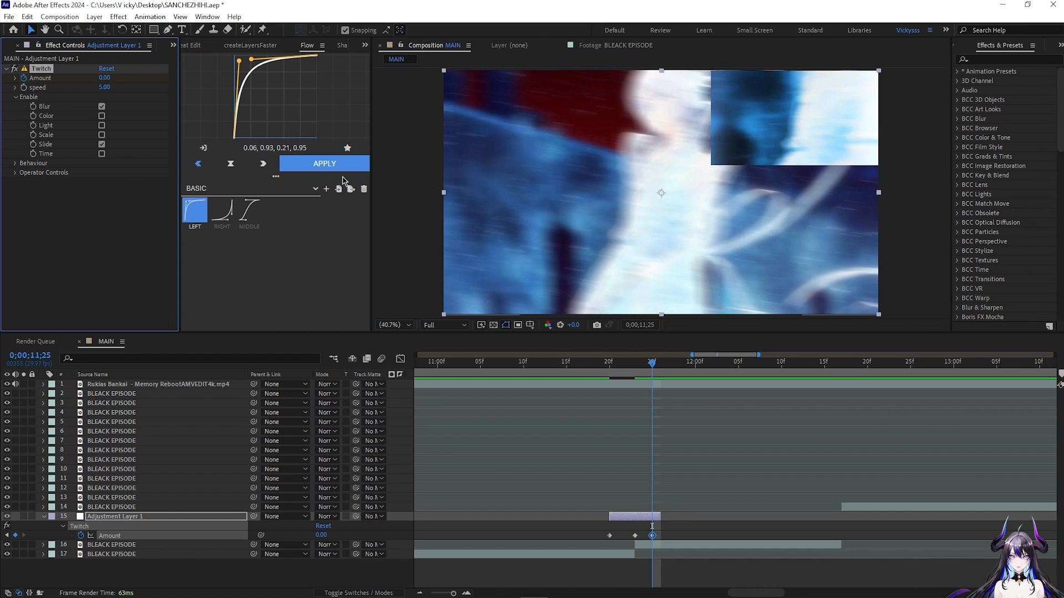
{"action": "left_click_drag", "start_coordinate": [652, 535], "coordinate": [661, 535]}
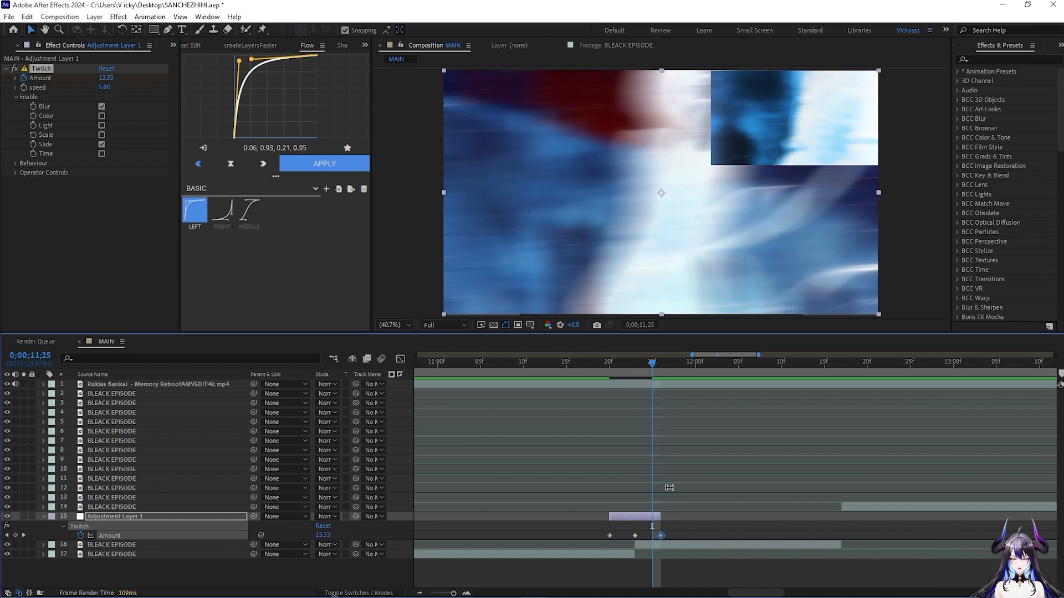
- Set the Twitch speed to 20 and play back the transition across the cut
{"action": "left_click_drag", "start_coordinate": [652, 365], "coordinate": [608, 379]}
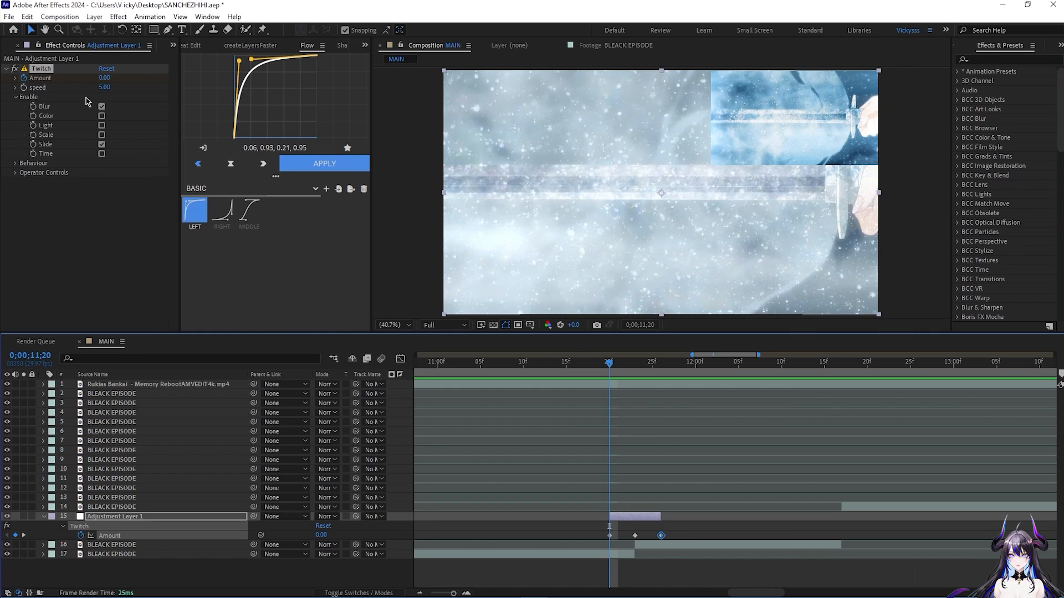
{"action": "left_click_drag", "start_coordinate": [609, 368], "coordinate": [635, 375]}
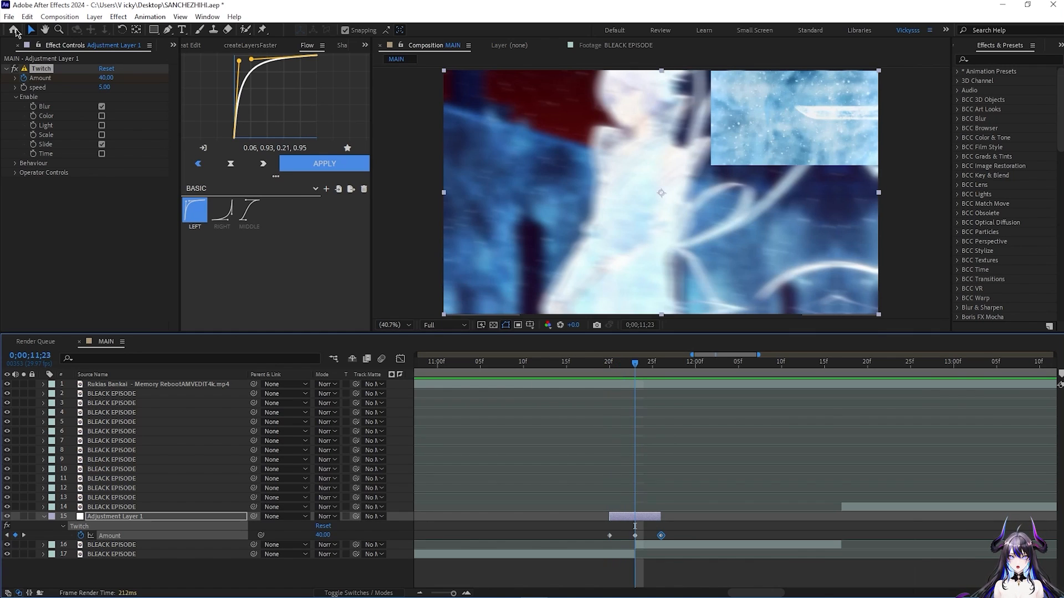
{"action": "left_click", "coordinate": [103, 87]}
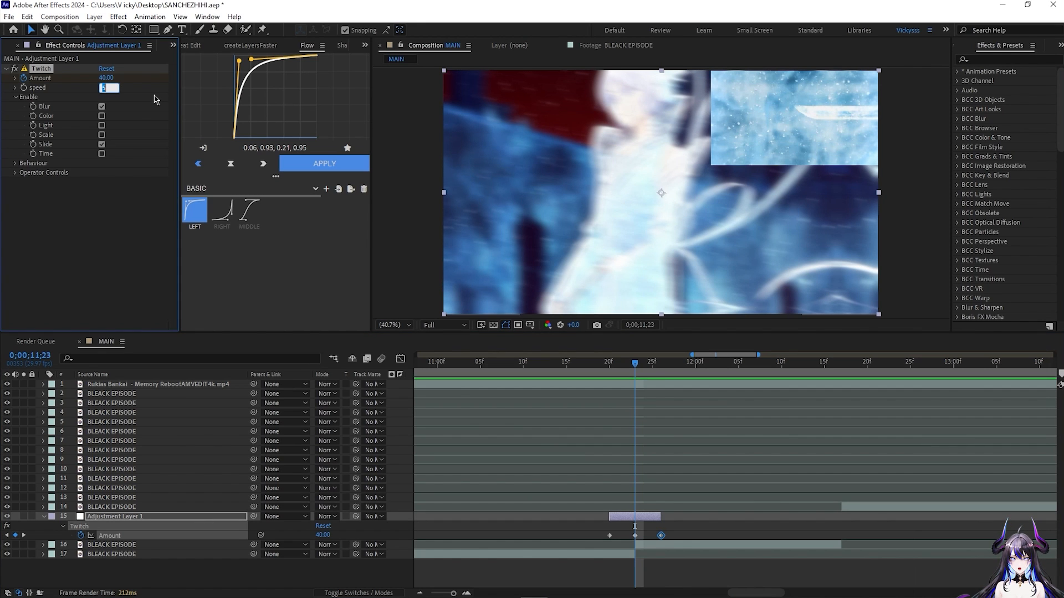
{"action": "key", "text": "Return"}
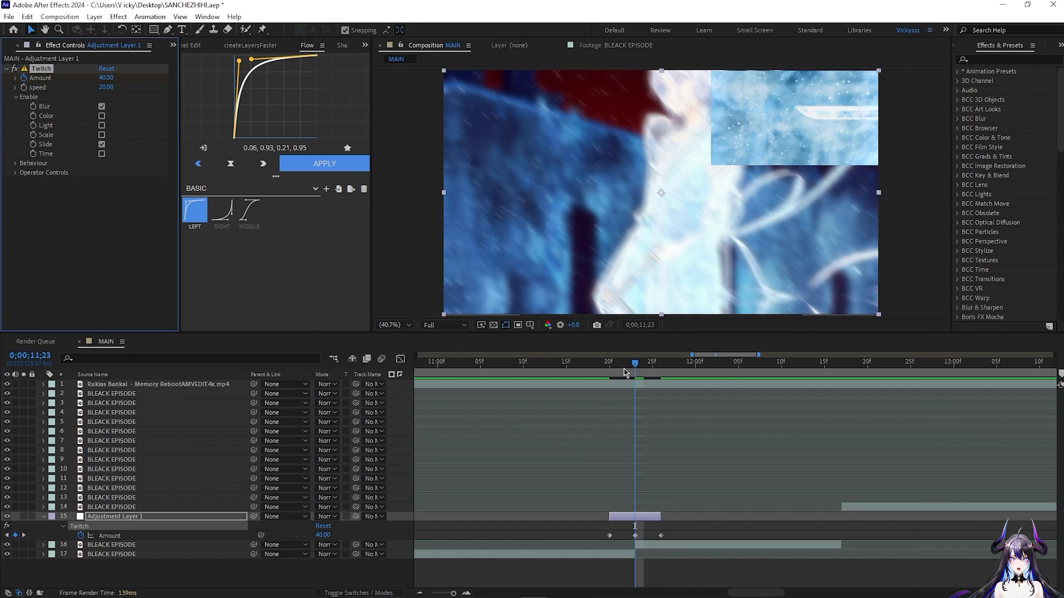
{"action": "left_click_drag", "start_coordinate": [631, 372], "coordinate": [604, 373]}
{"action": "key", "text": "space"}
{"action": "key", "text": "space"}
{"action": "key", "text": "space"}
{"action": "key", "text": "space"}
- Apply Easy Ease to all three Twitch Amount keyframes on the adjustment layer
{"action": "left_click_drag", "start_coordinate": [703, 535], "coordinate": [556, 544]}
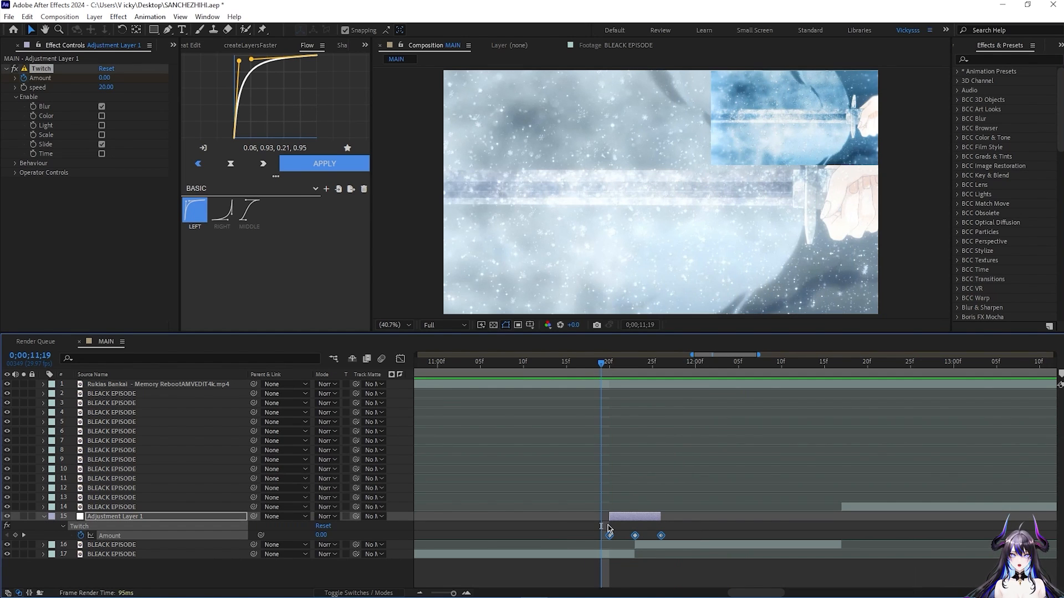
{"action": "key", "text": "F9"}
{"action": "right_click", "coordinate": [636, 544]}
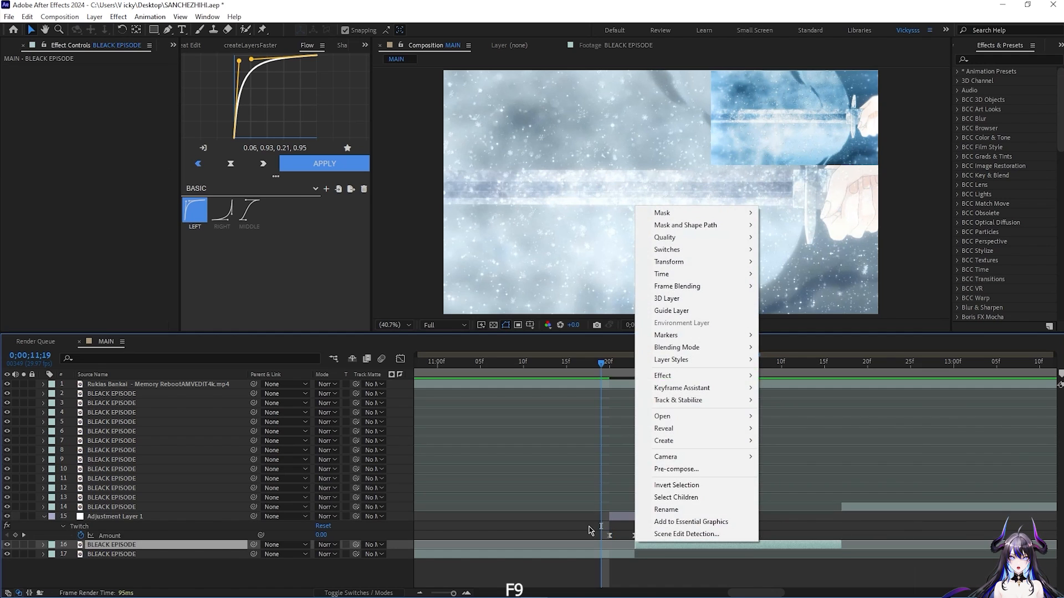
{"action": "left_click_drag", "start_coordinate": [590, 528], "coordinate": [717, 546]}
{"action": "right_click", "coordinate": [636, 537]}
{"action": "mouse_move", "coordinate": [698, 526]}
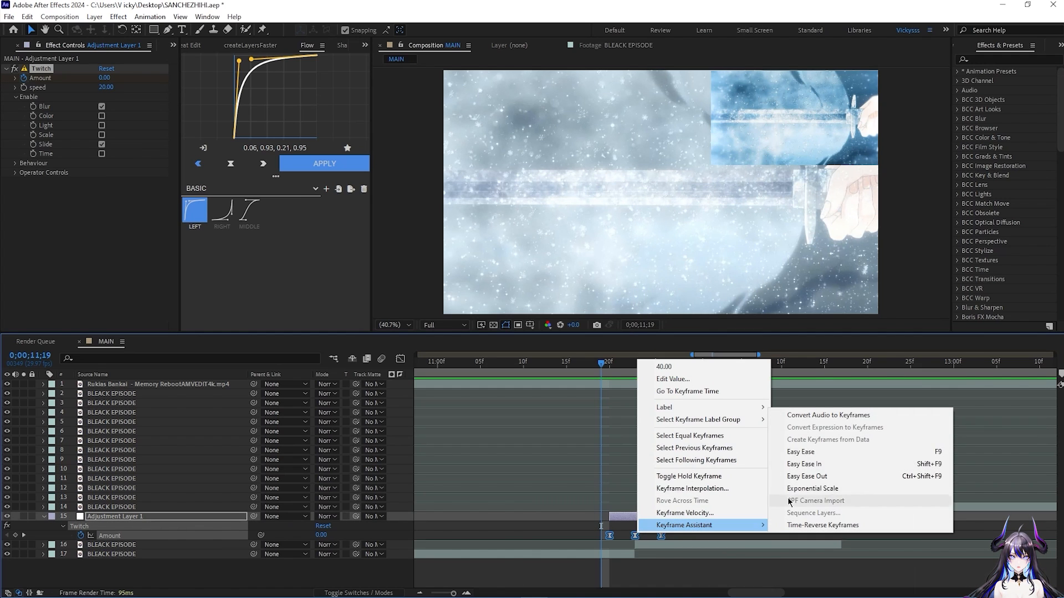
{"action": "left_click", "coordinate": [687, 391]}
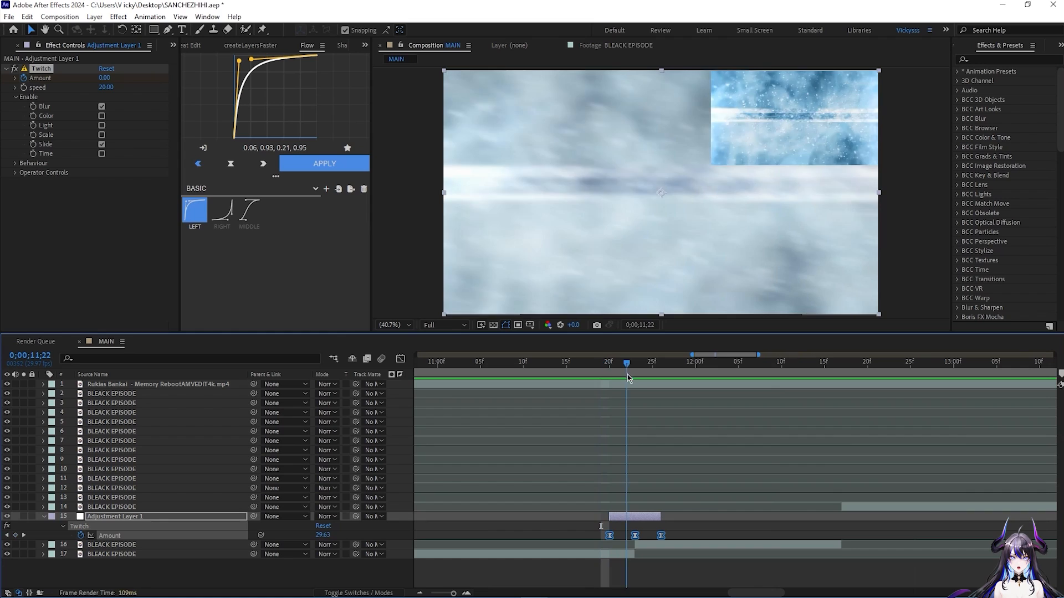
- Show the Amount value graph and stretch the last keyframe's incoming handle back to the peak at 0;00;11;23
{"action": "left_click", "coordinate": [400, 359]}
{"action": "right_click", "coordinate": [614, 499]}
{"action": "left_click", "coordinate": [664, 396]}
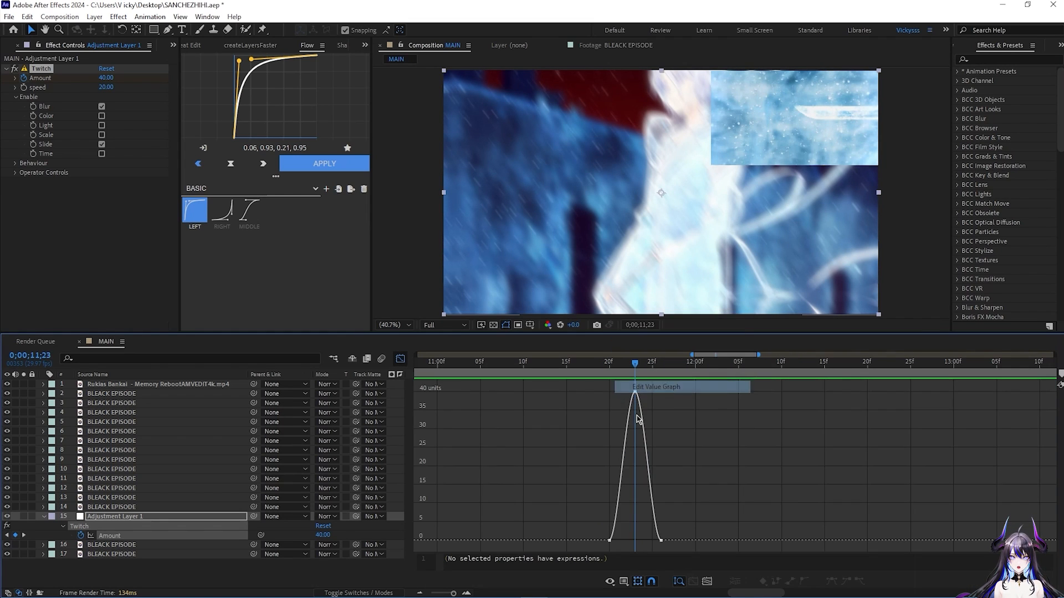
{"action": "left_click", "coordinate": [653, 535]}
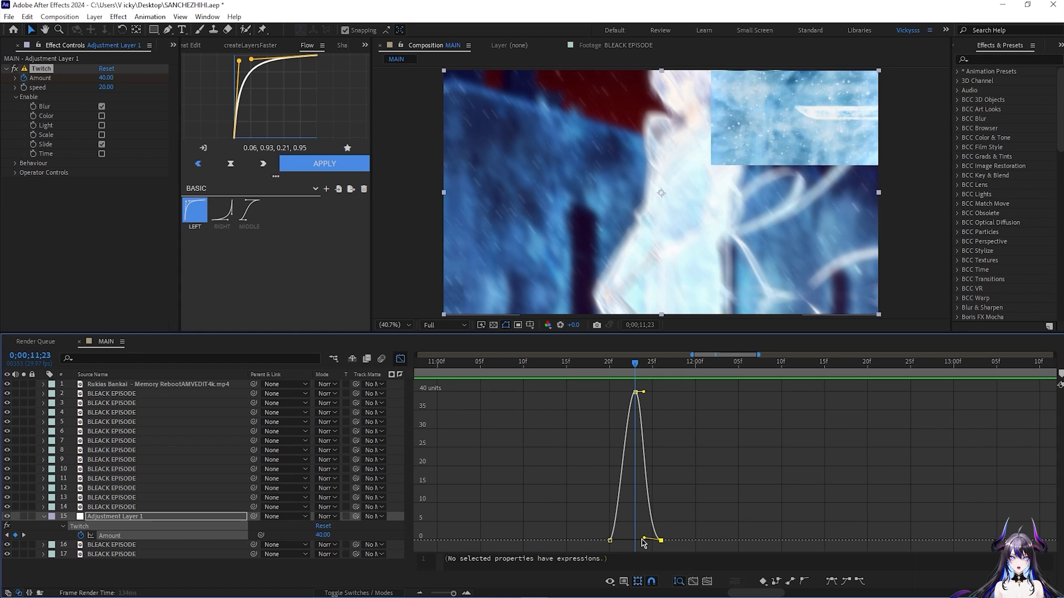
{"action": "left_click_drag", "start_coordinate": [453, 594], "coordinate": [456, 594]}
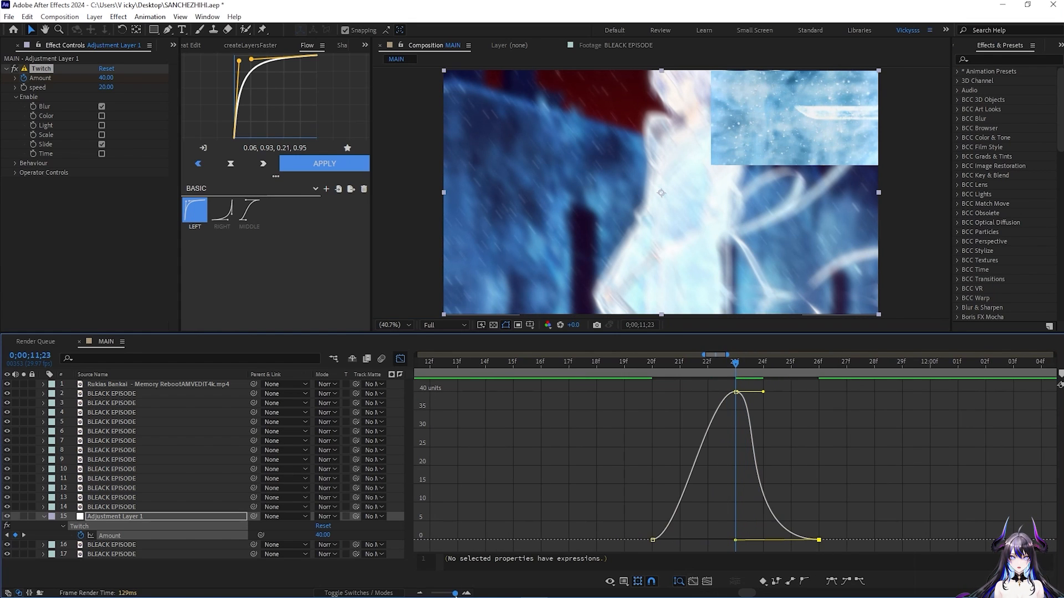
- Stretch the first Amount keyframe's outgoing handle forward to the peak at 0;00;11;23
{"action": "double_click", "coordinate": [652, 540]}
{"action": "left_click", "coordinate": [585, 340]}
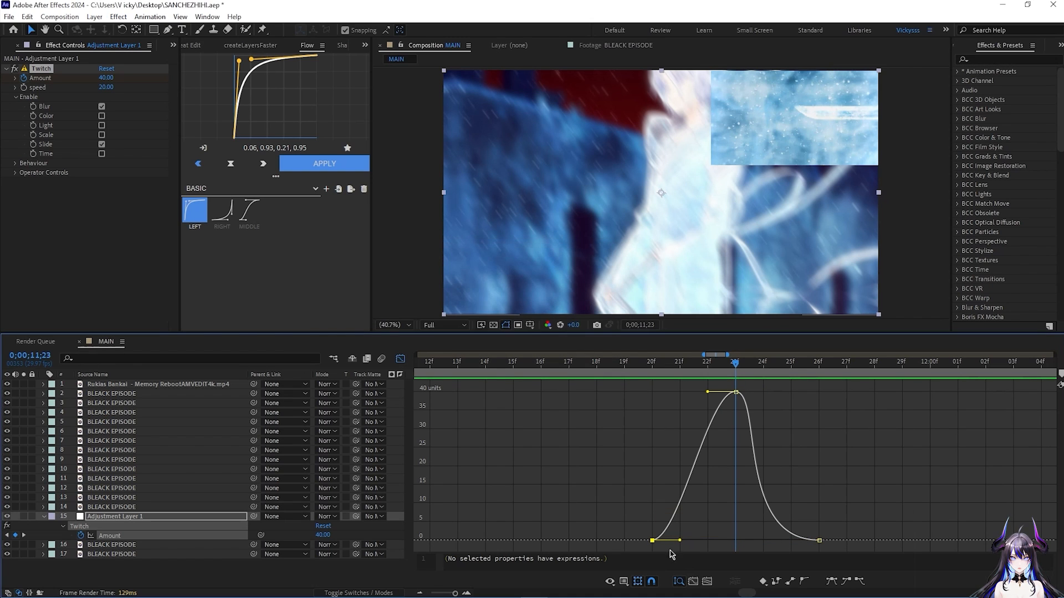
{"action": "left_click_drag", "start_coordinate": [680, 541], "coordinate": [741, 544]}
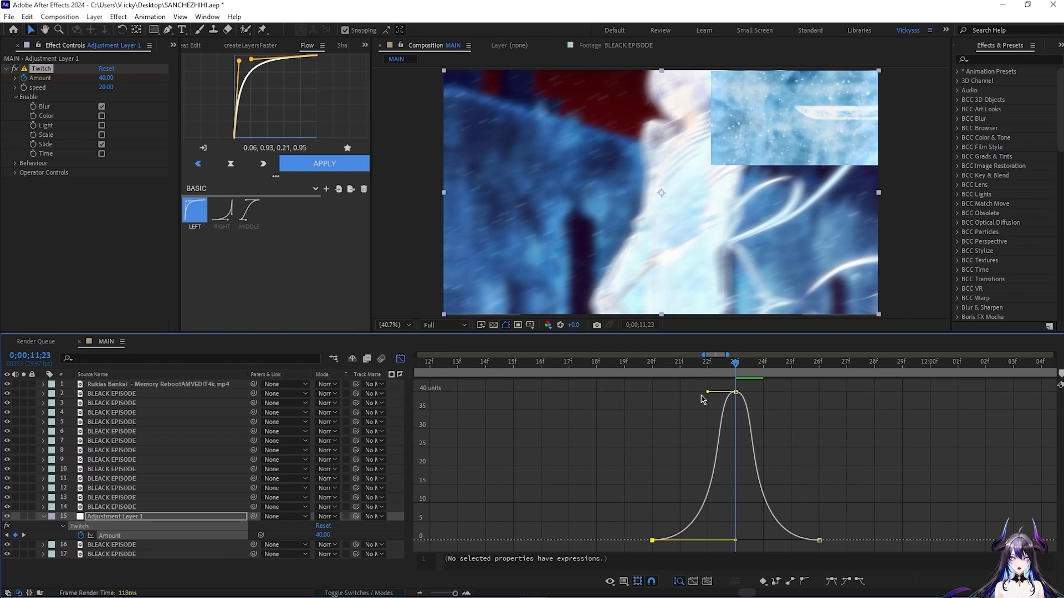
- Pull both handles of the peak Amount keyframe down to form a sharp spike, and return to the layer bars
{"action": "left_click_drag", "start_coordinate": [707, 393], "coordinate": [727, 444]}
{"action": "left_click_drag", "start_coordinate": [763, 393], "coordinate": [743, 448]}
{"action": "left_click", "coordinate": [627, 378]}
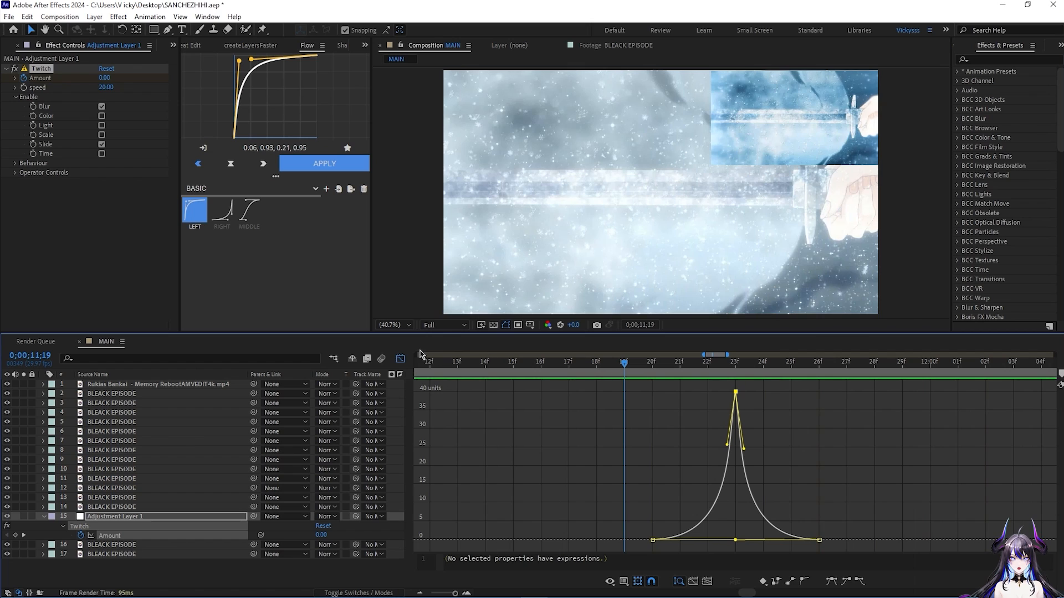
{"action": "left_click", "coordinate": [400, 358]}
{"action": "key", "text": "ctrl+s"}
- Enable motion blur on every layer in the MAIN composition and save the project
{"action": "left_click_drag", "start_coordinate": [455, 592], "coordinate": [442, 593]}
{"action": "left_click", "coordinate": [83, 422]}
{"action": "key", "text": "ctrl+a"}
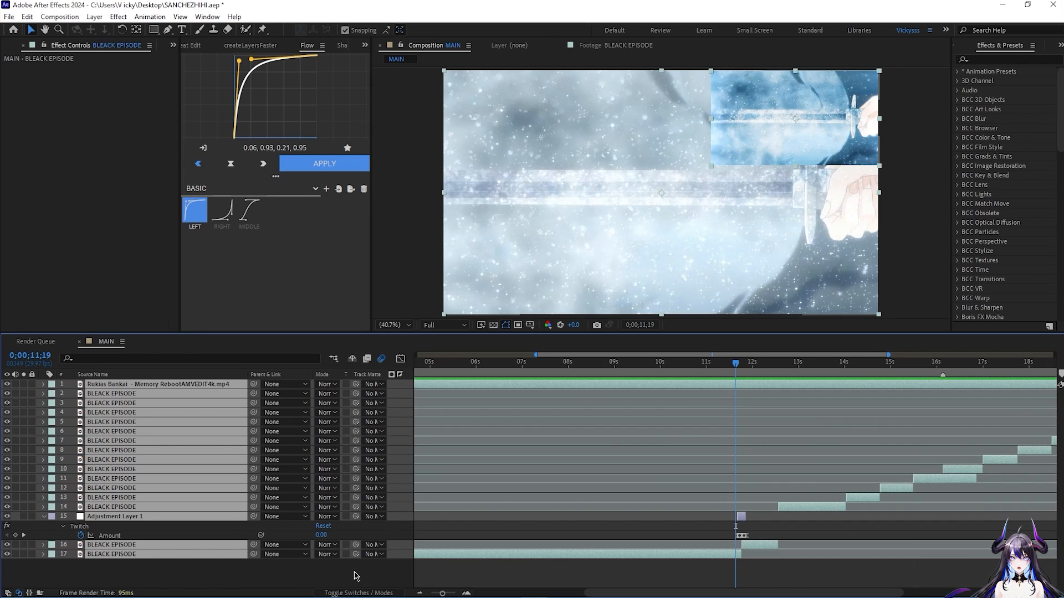
{"action": "left_click", "coordinate": [359, 593]}
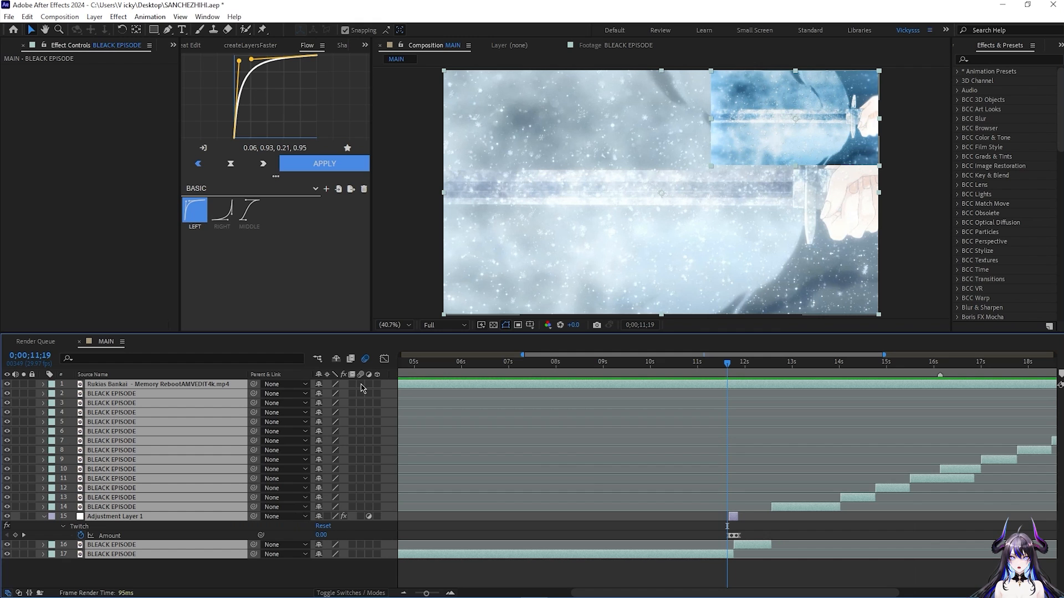
{"action": "left_click", "coordinate": [361, 388]}
{"action": "key", "text": "ctrl+s"}
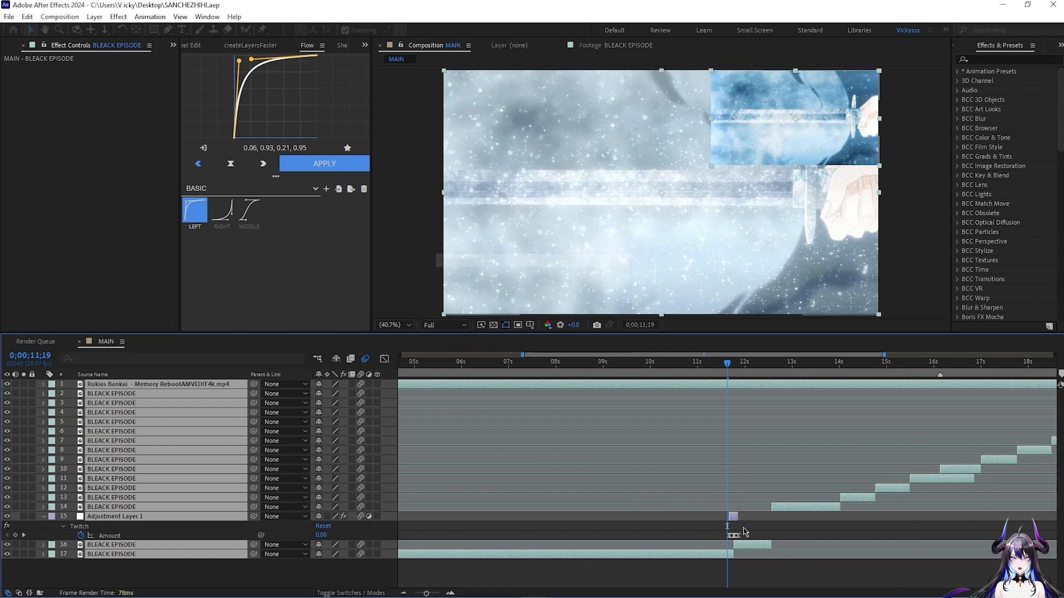
- Collapse the keyframe rows and play back the eased, motion-blurred transition around 0;00;11;23
{"action": "key", "text": "u"}
{"action": "left_click", "coordinate": [814, 562]}
{"action": "key", "text": "space"}
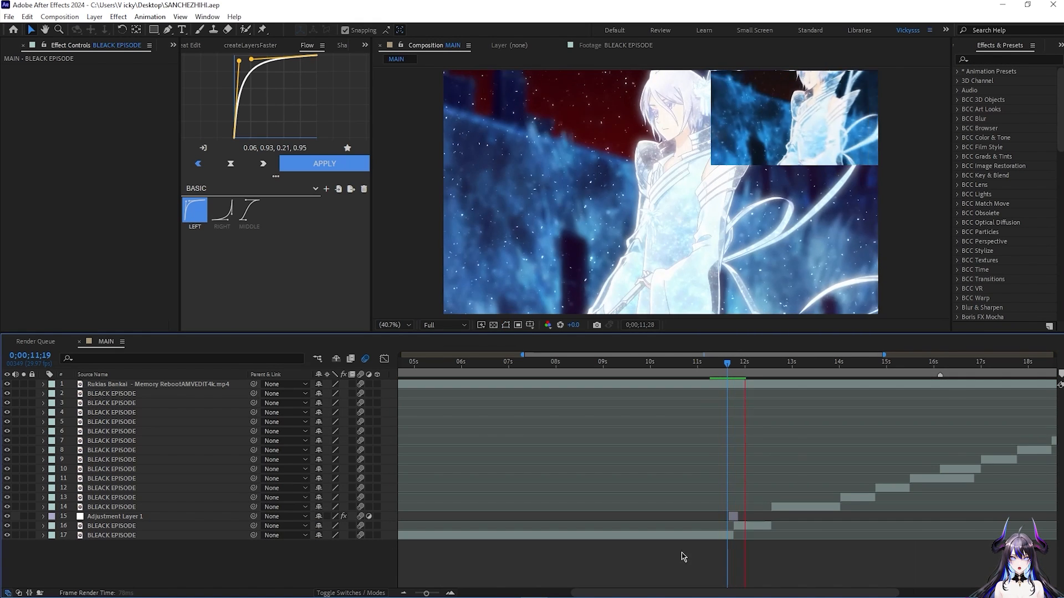
{"action": "left_click", "coordinate": [450, 592]}
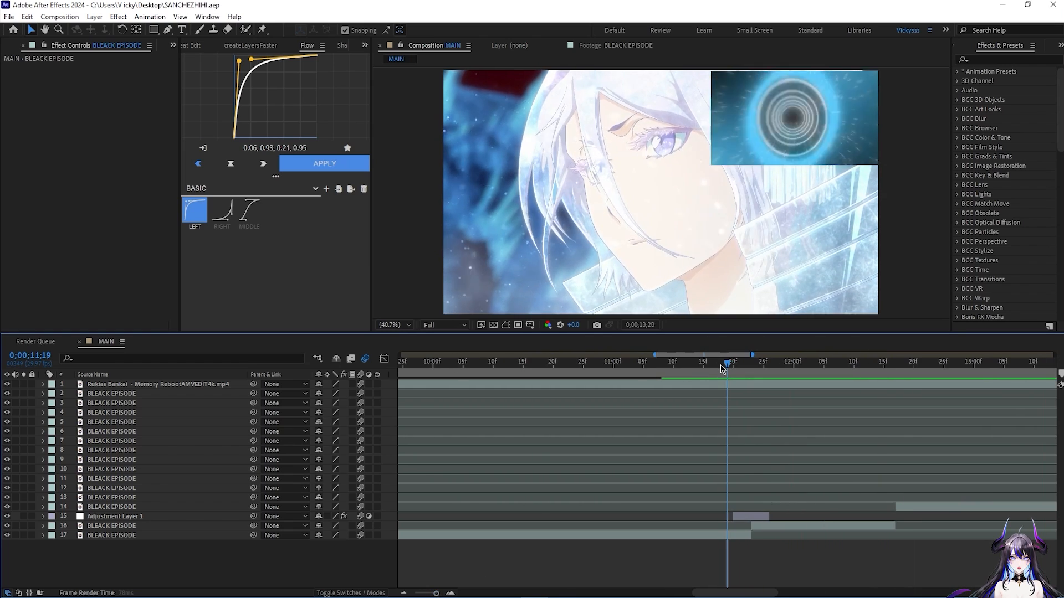
{"action": "key", "text": "space"}
{"action": "left_click_drag", "start_coordinate": [729, 374], "coordinate": [701, 405]}
{"action": "key", "text": "space"}
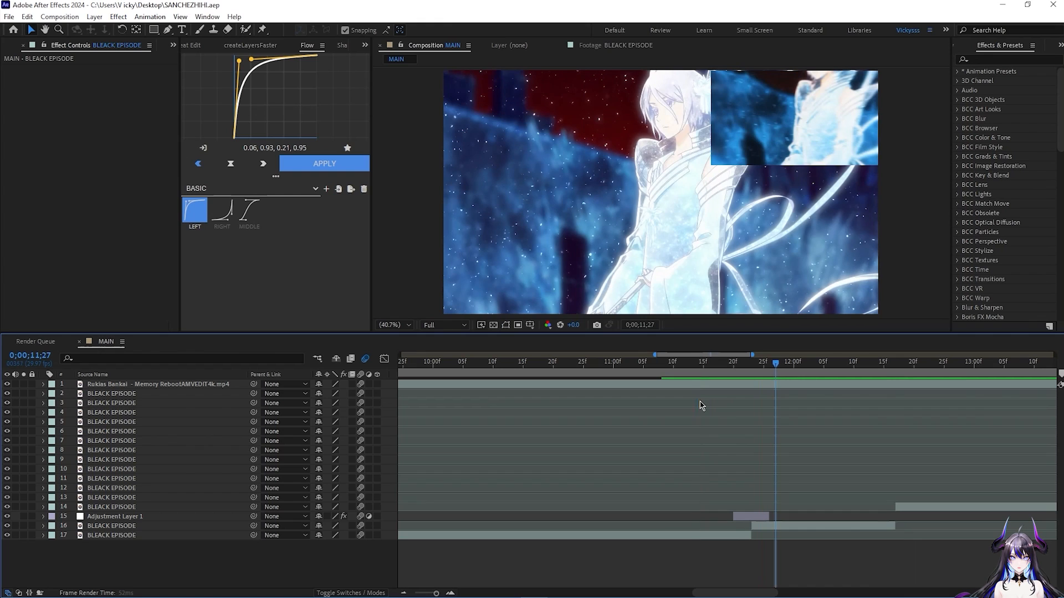
{"action": "key", "text": "space"}
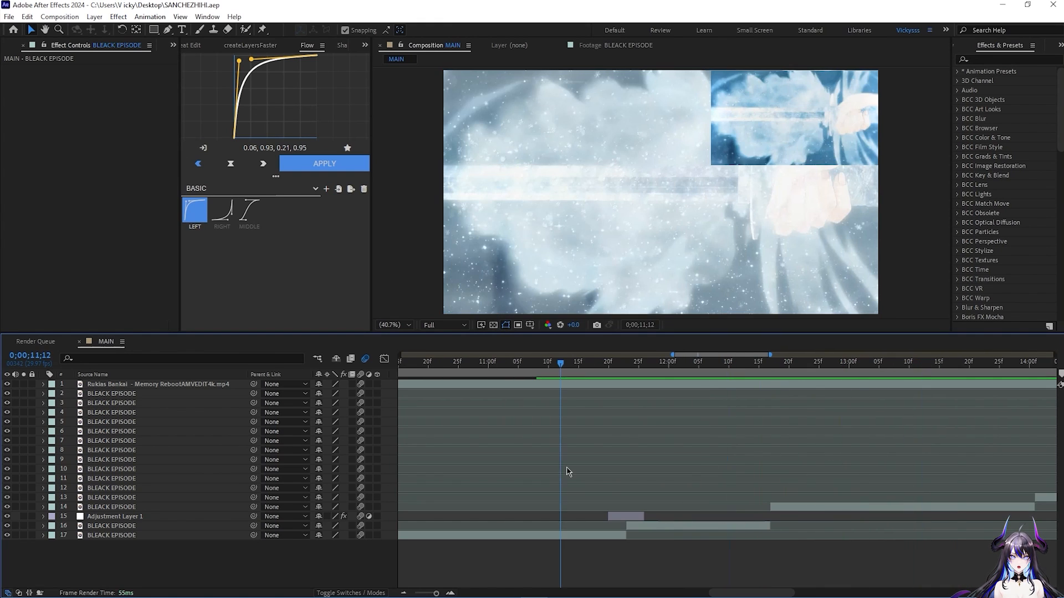
- Widen the adjustment layer and its outer Amount keyframes to about 0;00;11;18 and 0;00;11;29, and play back the transition
{"action": "left_click", "coordinate": [640, 517]}
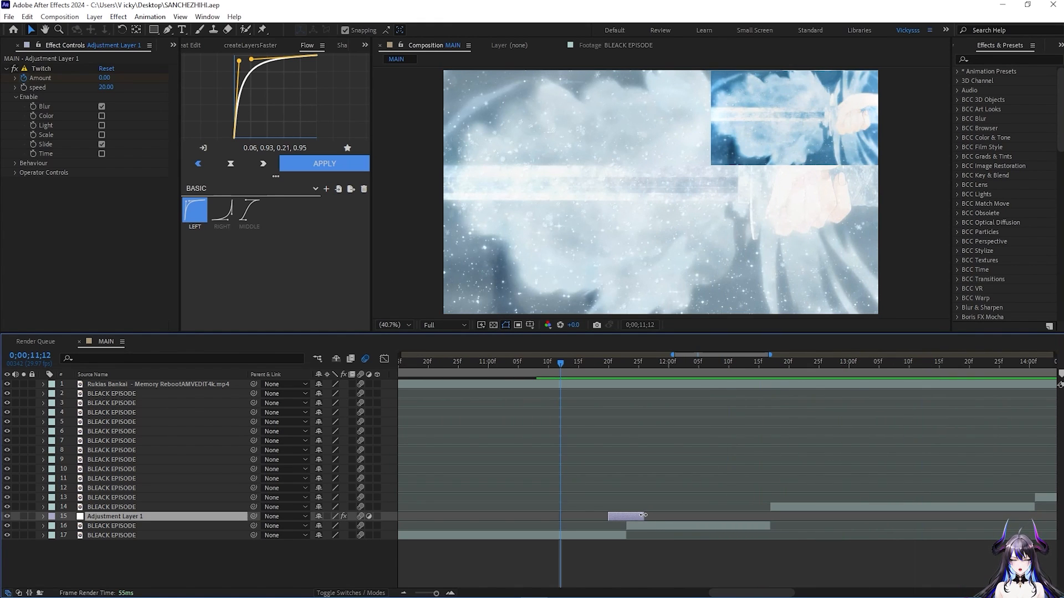
{"action": "key", "text": "u"}
{"action": "left_click_drag", "start_coordinate": [644, 515], "coordinate": [597, 536]}
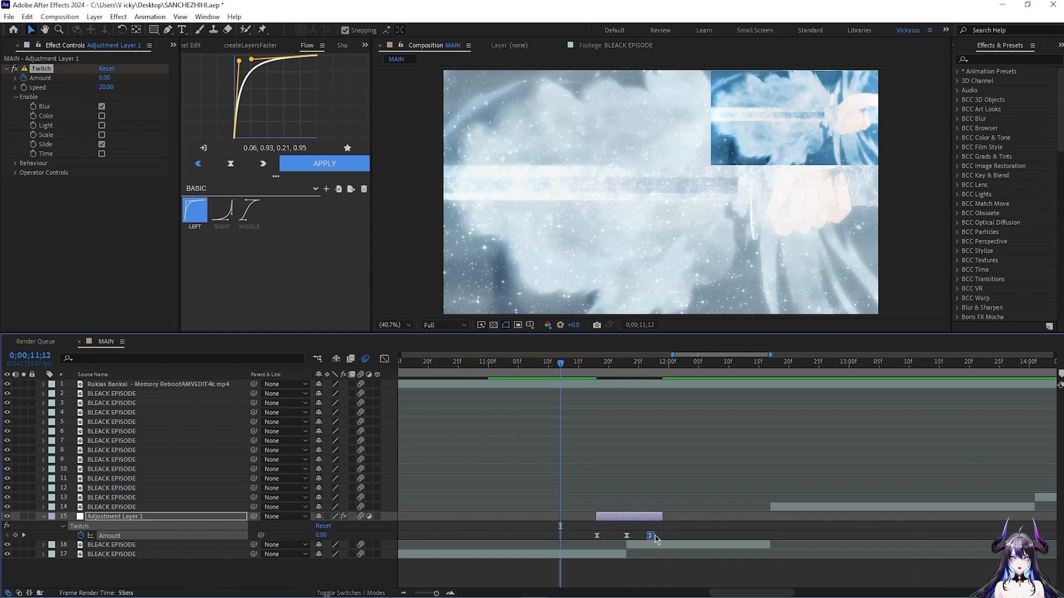
{"action": "key", "text": "u"}
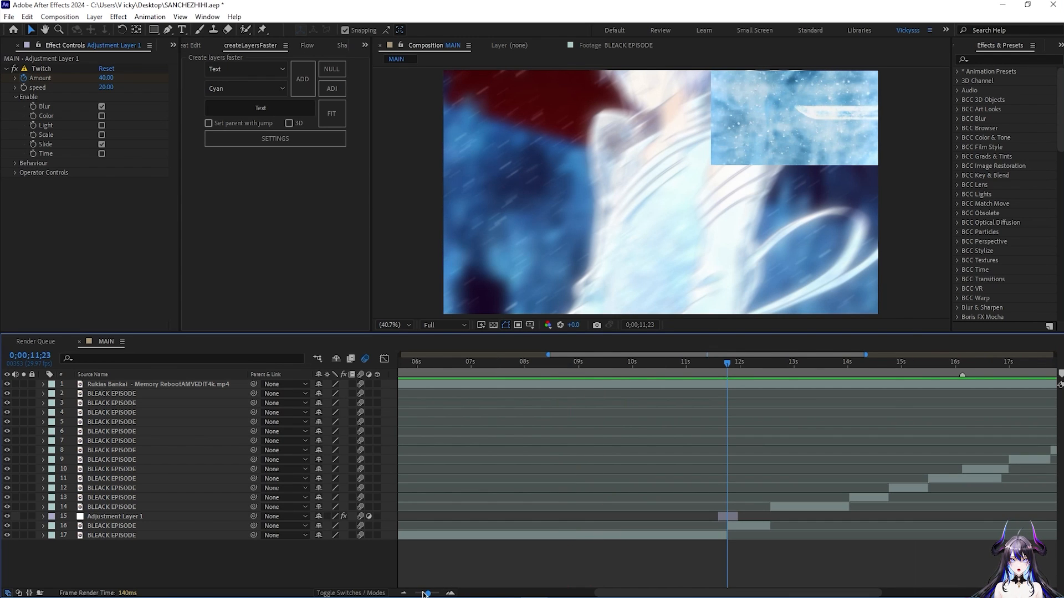
{"action": "left_click_drag", "start_coordinate": [424, 594], "coordinate": [436, 594]}
{"action": "left_click", "coordinate": [727, 516]}
{"action": "key", "text": "space"}
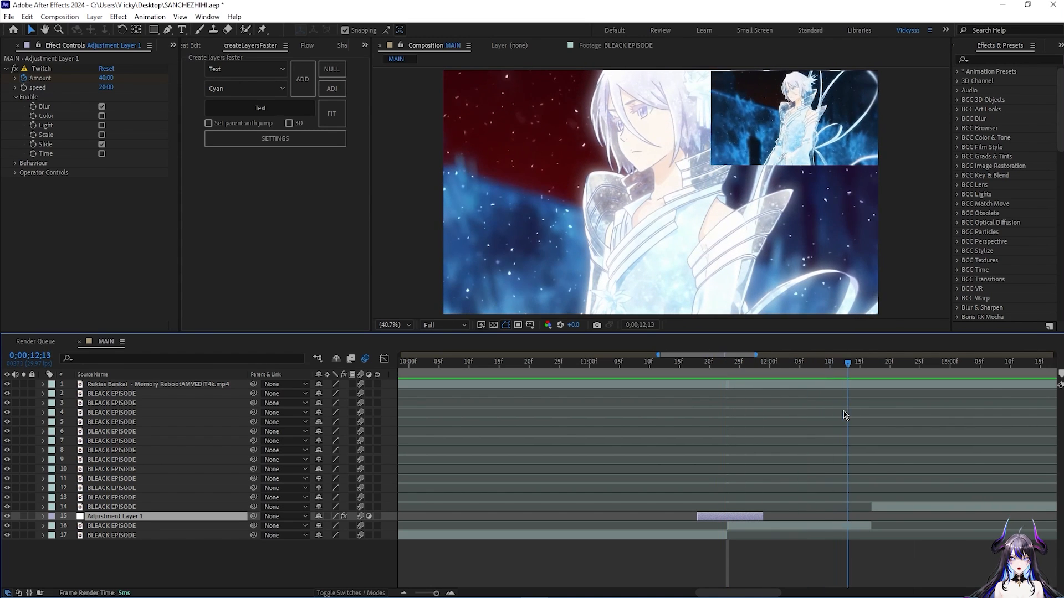
{"action": "key", "text": "space"}
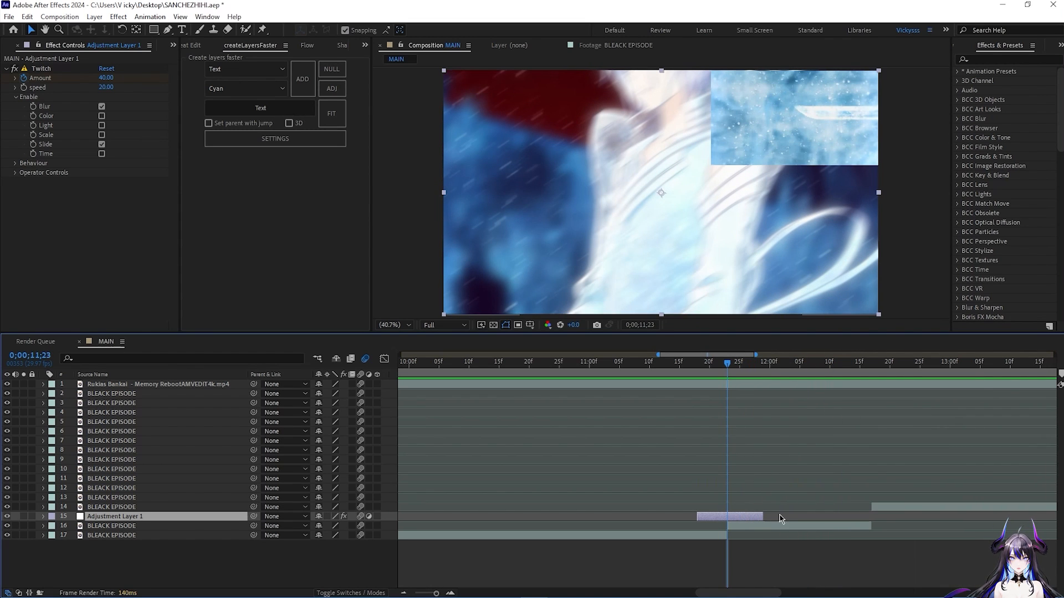
- Create a null object and trim its start to the cut at 0;00;11;23
{"action": "right_click", "coordinate": [234, 559]}
{"action": "mouse_move", "coordinate": [344, 425]}
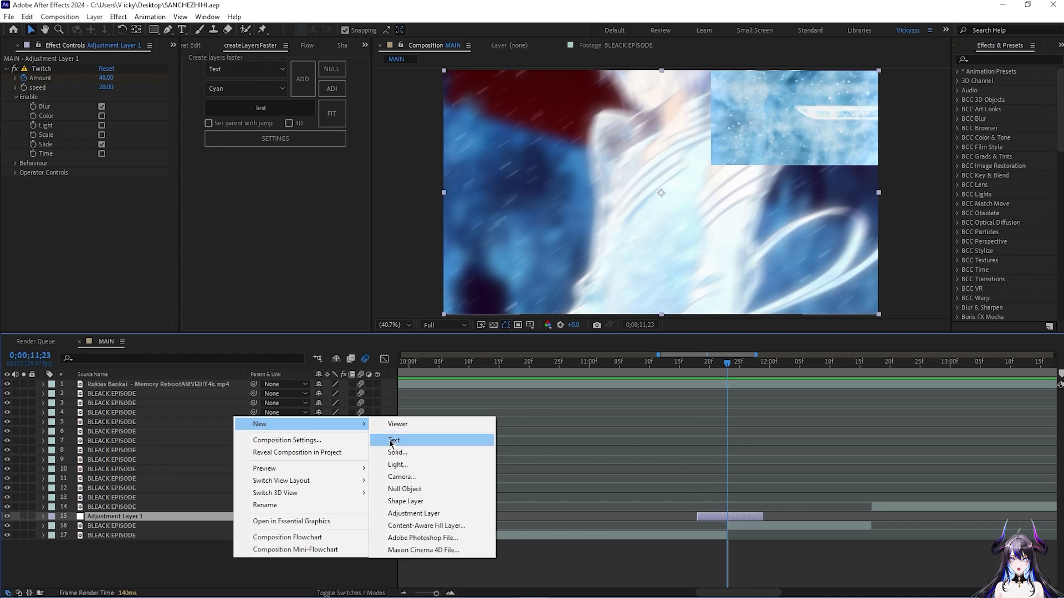
{"action": "left_click", "coordinate": [426, 489]}
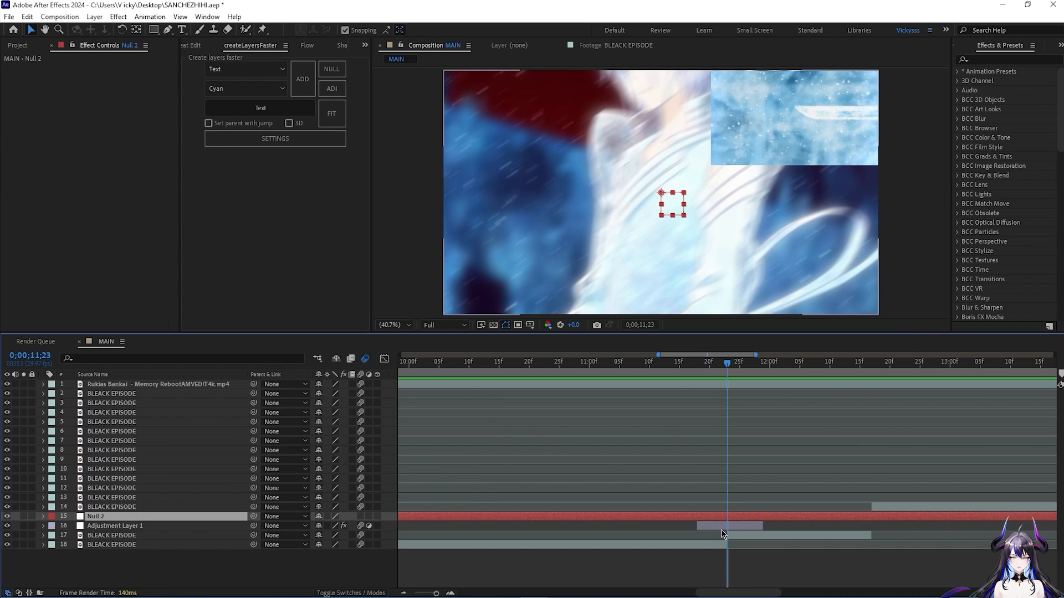
{"action": "key", "text": "alt+bracketleft"}
- Split the null at the next cut, 0;00;12;17, and delete the part after it
{"action": "left_click", "coordinate": [721, 525]}
{"action": "left_click_drag", "start_coordinate": [730, 362], "coordinate": [873, 420]}
{"action": "right_click", "coordinate": [831, 520]}
{"action": "key", "text": "Escape"}
{"action": "key", "text": "ctrl+shift+d"}
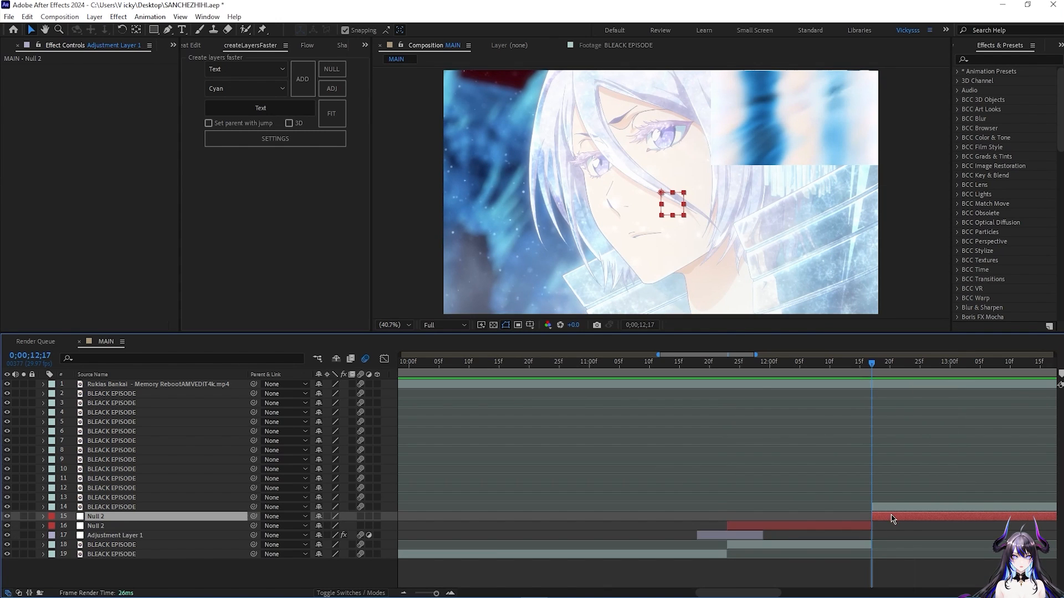
{"action": "key", "text": "Delete"}
- Move the null below the adjustment layer and parent the clip directly beneath the null to it
{"action": "left_click", "coordinate": [779, 518]}
{"action": "left_click_drag", "start_coordinate": [49, 514], "coordinate": [108, 535]}
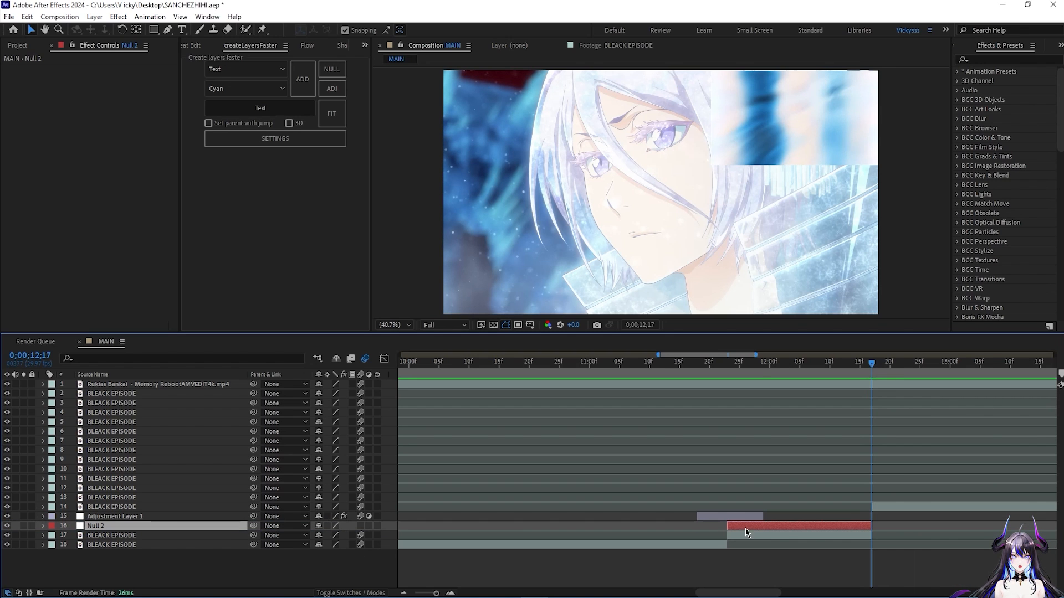
{"action": "left_click_drag", "start_coordinate": [890, 361], "coordinate": [798, 398]}
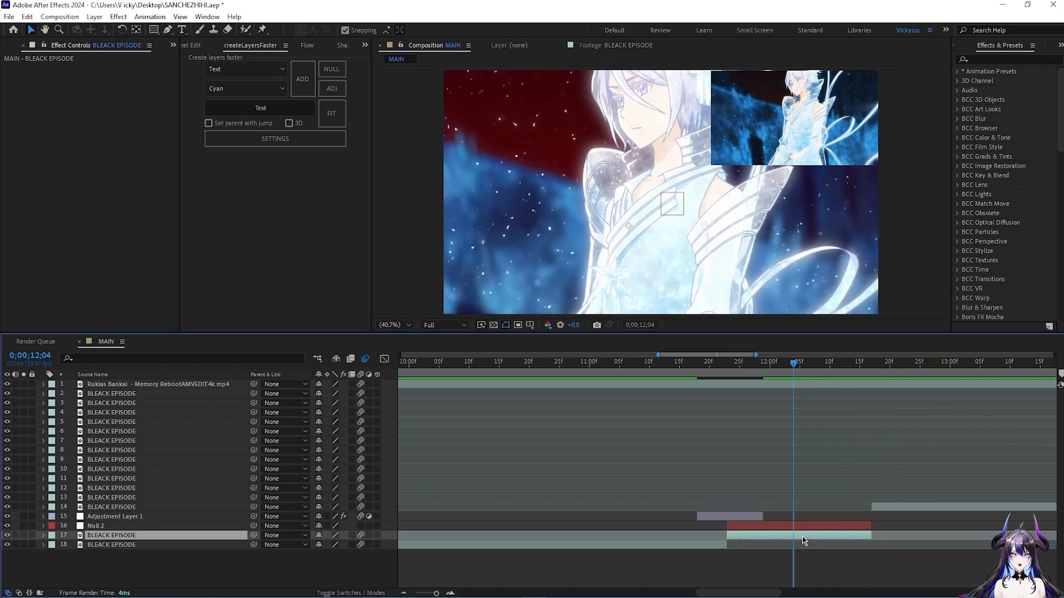
{"action": "left_click", "coordinate": [803, 540]}
{"action": "left_click", "coordinate": [801, 536]}
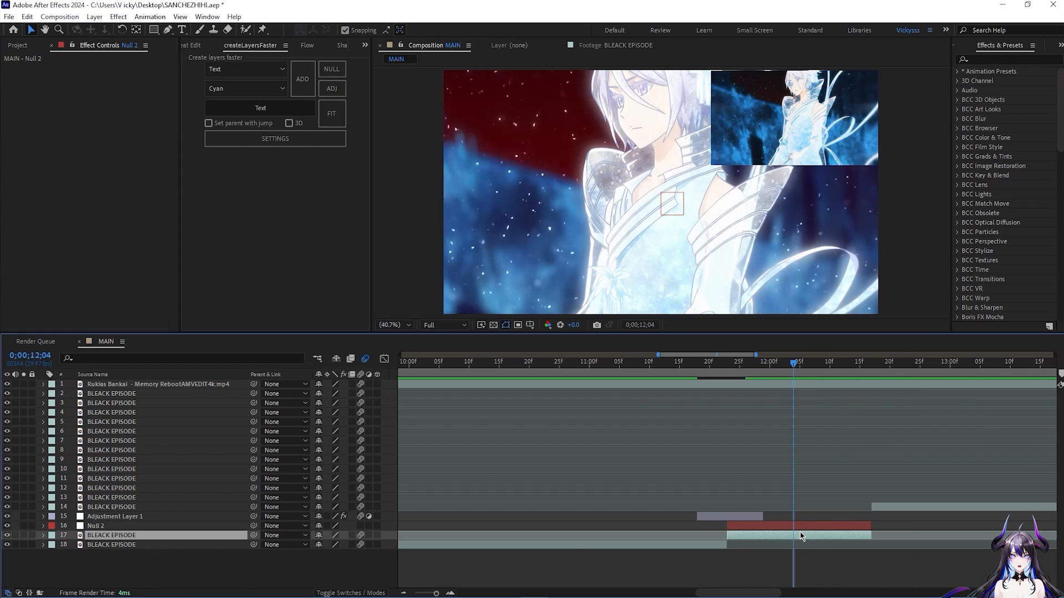
{"action": "left_click_drag", "start_coordinate": [253, 535], "coordinate": [165, 526]}
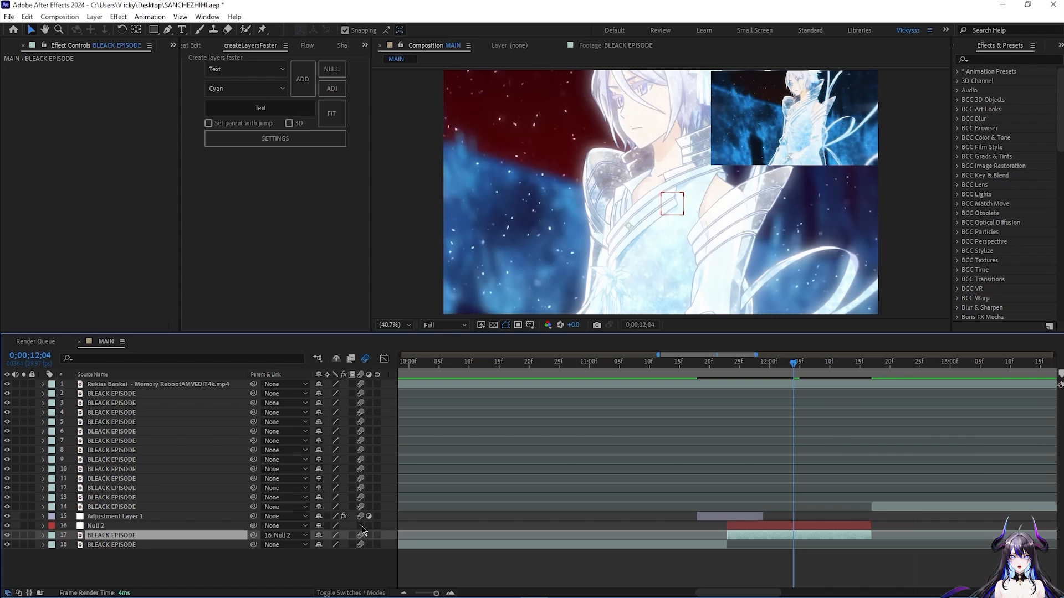
- Reveal the null's Position and Scale at the 0;00;11;23 cut and separate Position into X and Y dimensions
{"action": "left_click_drag", "start_coordinate": [796, 372], "coordinate": [734, 423]}
{"action": "left_click", "coordinate": [796, 526]}
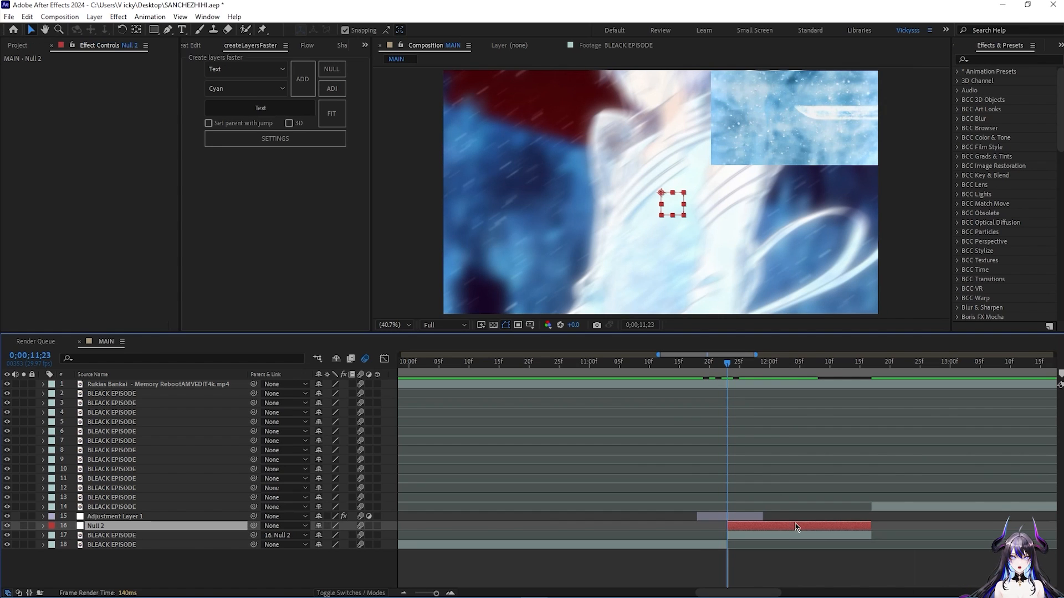
{"action": "key", "text": "p"}
{"action": "key", "text": "shift+s"}
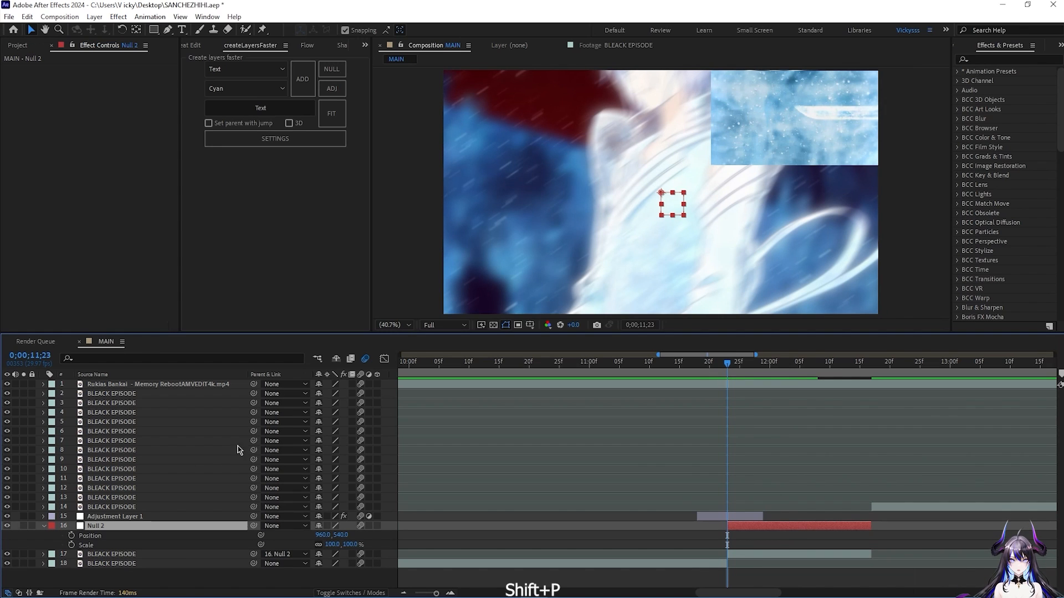
{"action": "right_click", "coordinate": [86, 540]}
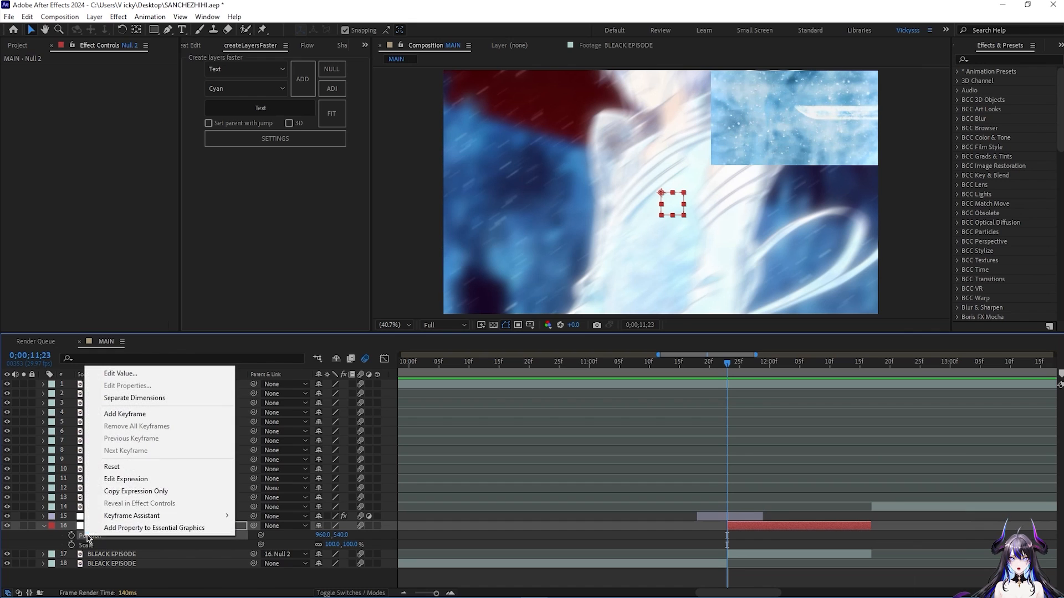
{"action": "left_click", "coordinate": [122, 398]}
{"action": "left_click", "coordinate": [52, 549]}
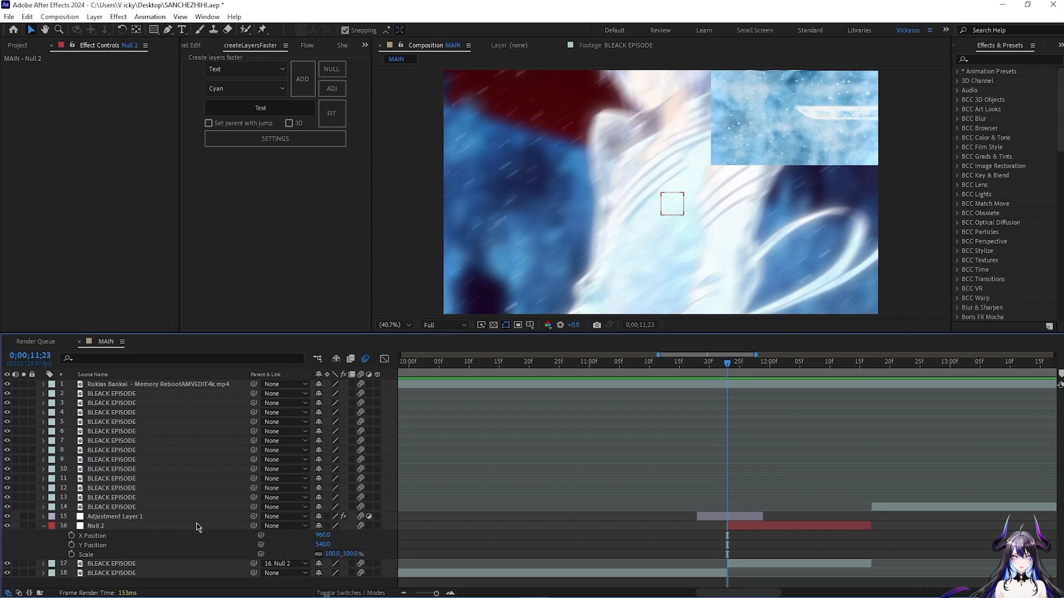
- Keyframe the null's X Position, Y Position and Scale, and move these keyframes to about 0;00;12;14
{"action": "left_click", "coordinate": [71, 536]}
{"action": "left_click", "coordinate": [71, 545]}
{"action": "left_click", "coordinate": [72, 554]}
{"action": "left_click_drag", "start_coordinate": [778, 535], "coordinate": [854, 555]}
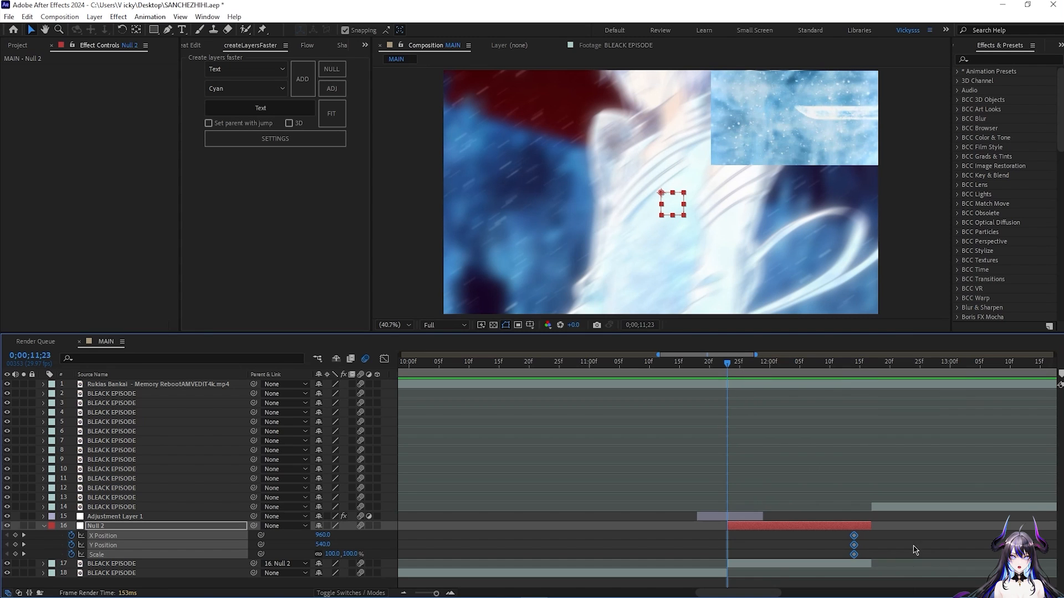
{"action": "left_click_drag", "start_coordinate": [434, 594], "coordinate": [438, 594]}
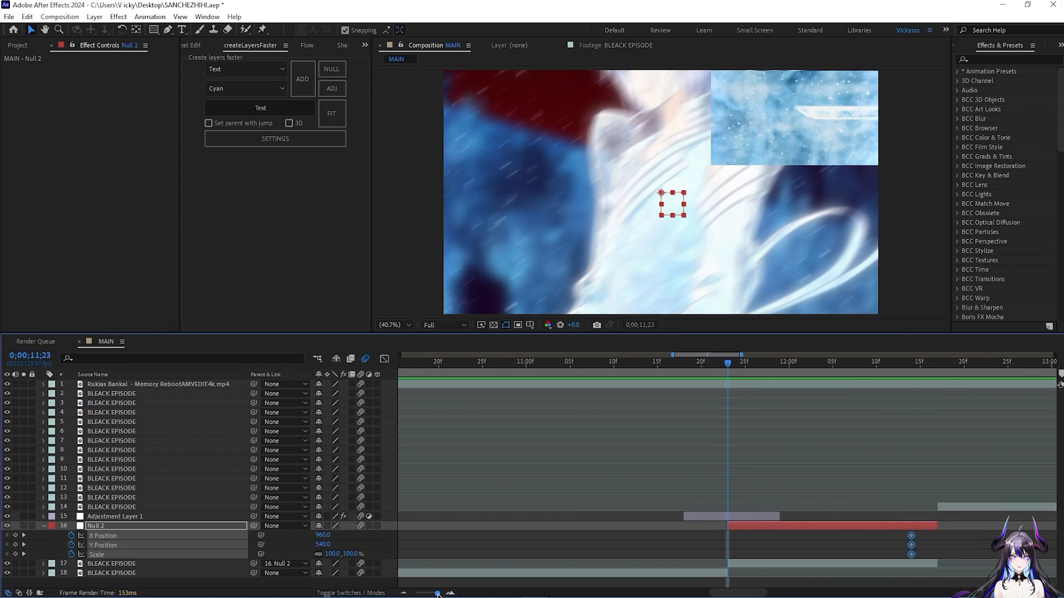
- At the 0;00;11;23 cut, set the null's Scale to 184%, X Position to 1196 and Y Position to 641
{"action": "left_click", "coordinate": [479, 546]}
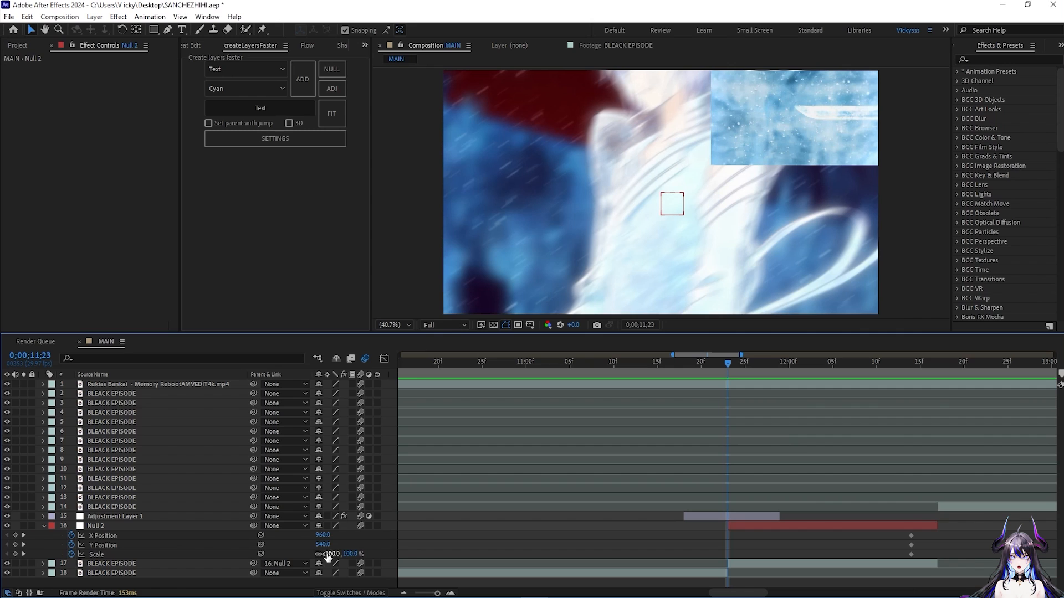
{"action": "left_click_drag", "start_coordinate": [328, 554], "coordinate": [375, 555]}
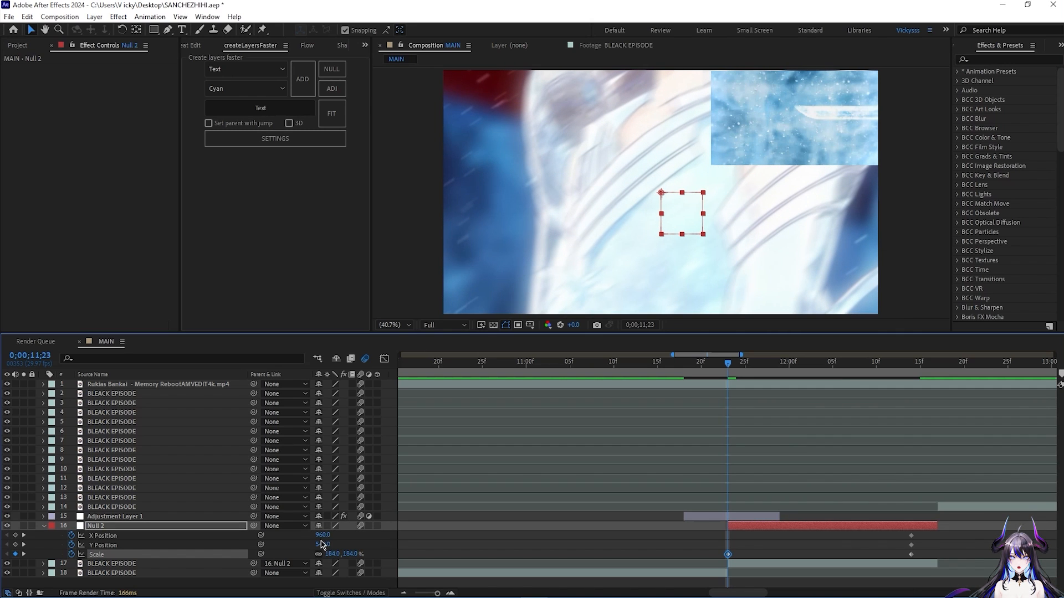
{"action": "left_click", "coordinate": [321, 544]}
{"action": "left_click_drag", "start_coordinate": [321, 545], "coordinate": [405, 550]}
{"action": "mouse_move", "coordinate": [728, 363]}
{"action": "left_mouse_down"}
{"action": "mouse_move", "coordinate": [747, 367]}
{"action": "mouse_move", "coordinate": [736, 367]}
{"action": "left_mouse_up"}
{"action": "left_click_drag", "start_coordinate": [324, 535], "coordinate": [403, 546]}
{"action": "left_click_drag", "start_coordinate": [322, 545], "coordinate": [303, 558]}
- Set the null's Scale to 71% at the 0;00;12;14 keyframes
{"action": "left_click_drag", "start_coordinate": [729, 363], "coordinate": [930, 481]}
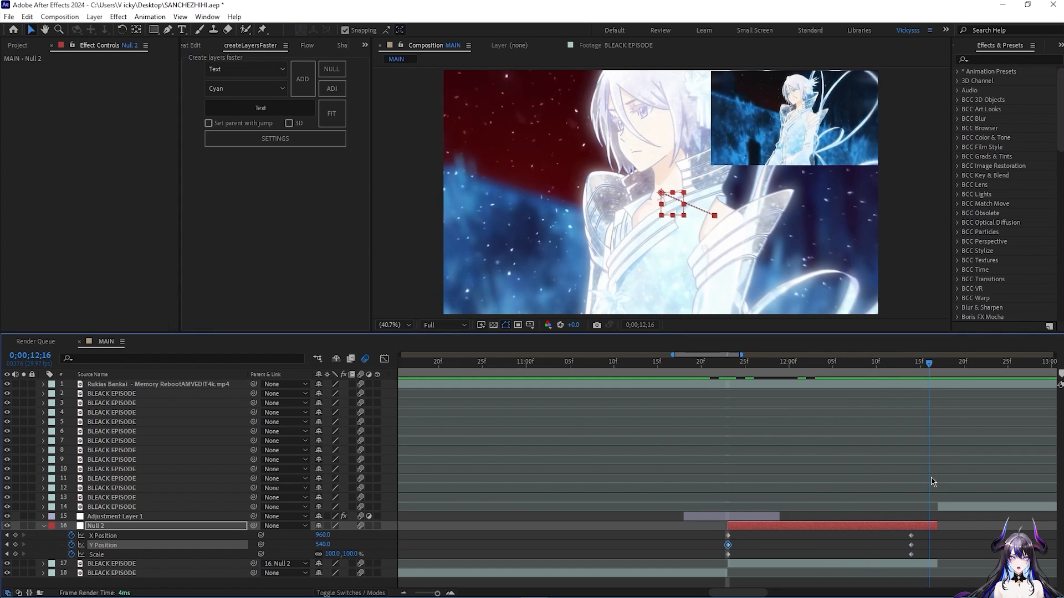
{"action": "left_click", "coordinate": [942, 551]}
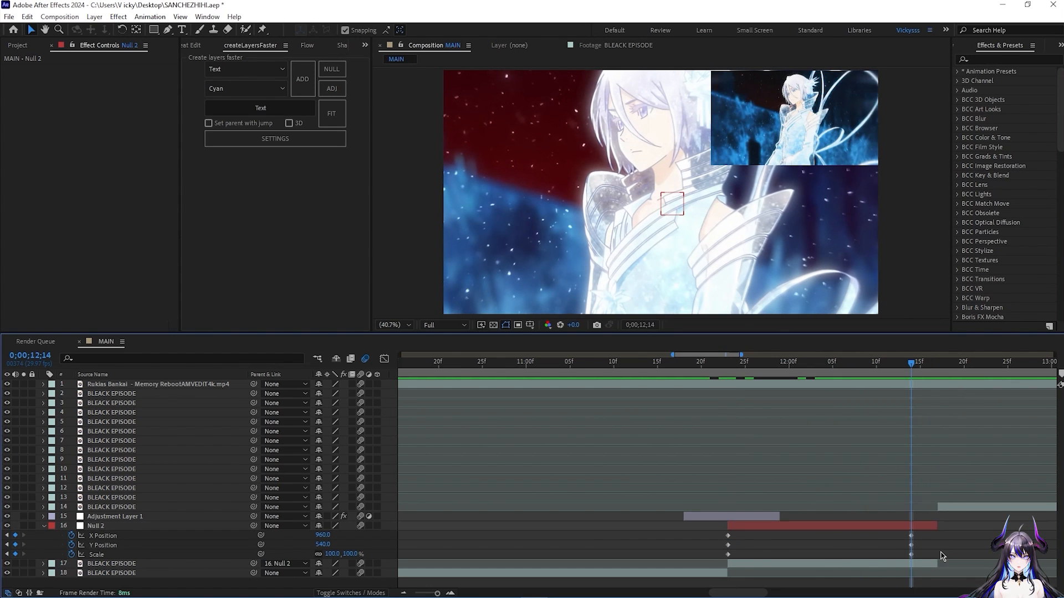
{"action": "left_click_drag", "start_coordinate": [327, 553], "coordinate": [302, 545]}
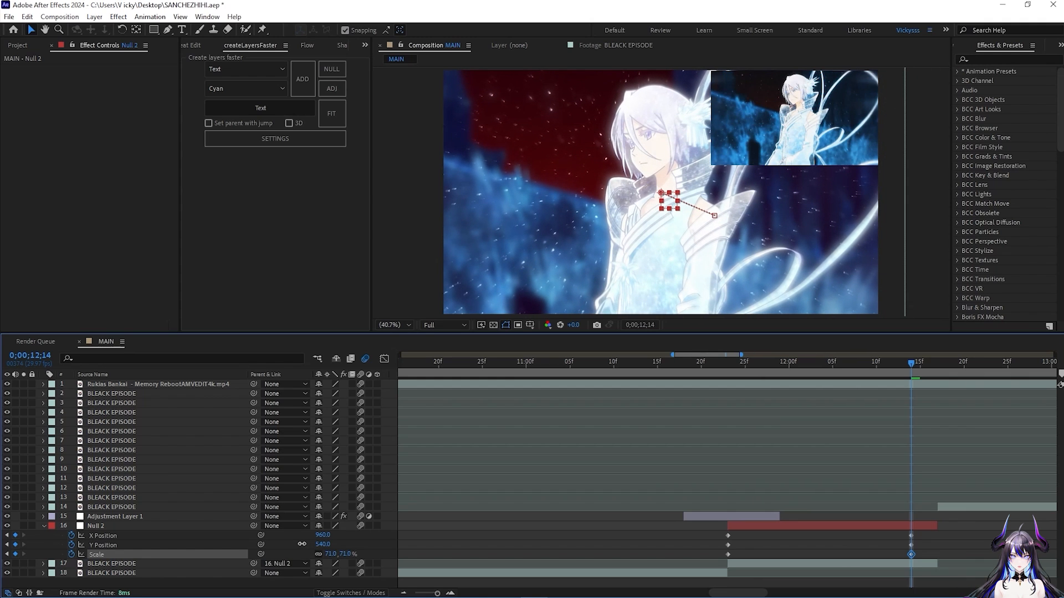
- Reset the null's X Position, Y Position and Scale at the 0;00;12;14 keyframes
{"action": "left_click", "coordinate": [103, 536]}
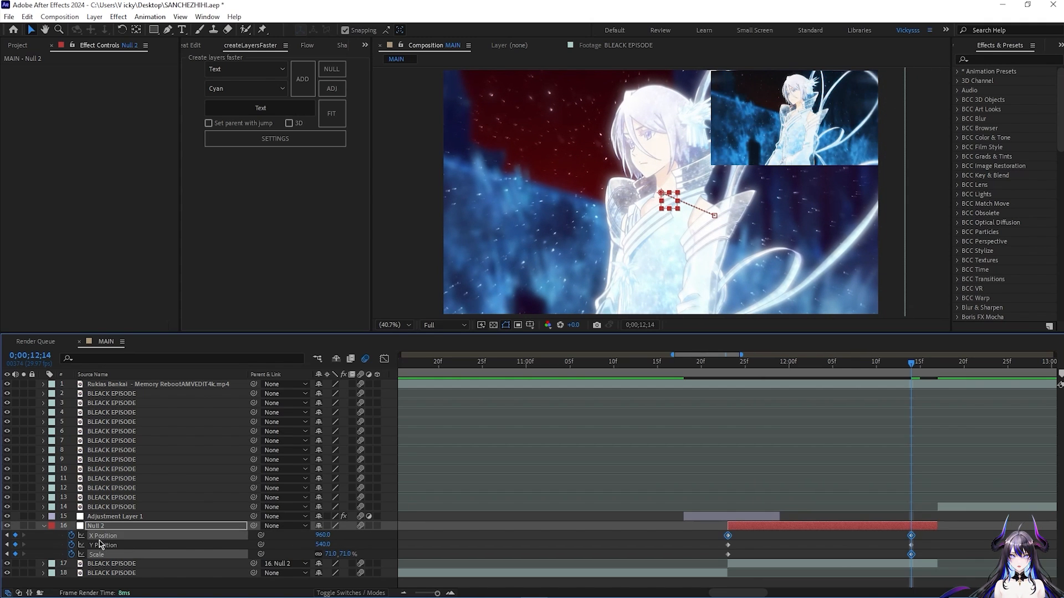
{"action": "right_click", "coordinate": [100, 536]}
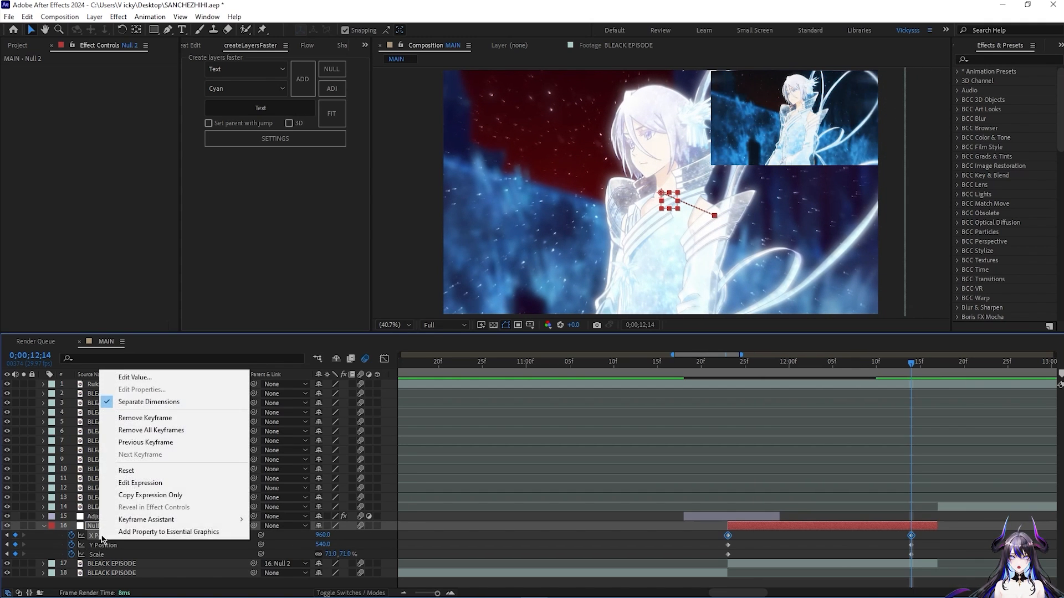
{"action": "left_click", "coordinate": [128, 471]}
{"action": "left_click", "coordinate": [103, 545]}
{"action": "right_click", "coordinate": [103, 545]}
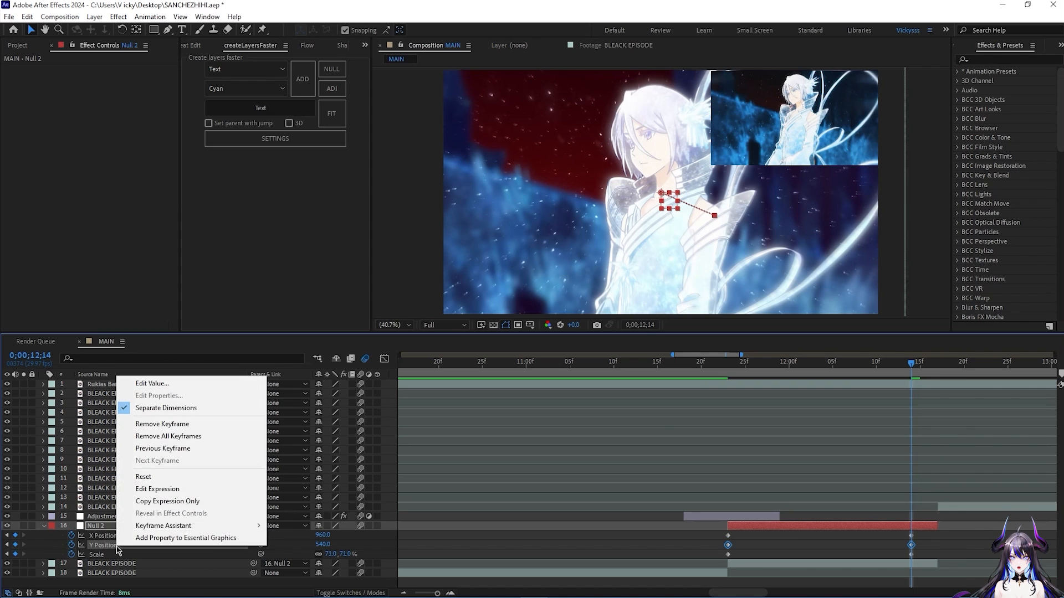
{"action": "left_click", "coordinate": [140, 479]}
{"action": "left_click", "coordinate": [108, 554]}
{"action": "right_click", "coordinate": [108, 554]}
{"action": "left_click", "coordinate": [158, 486]}
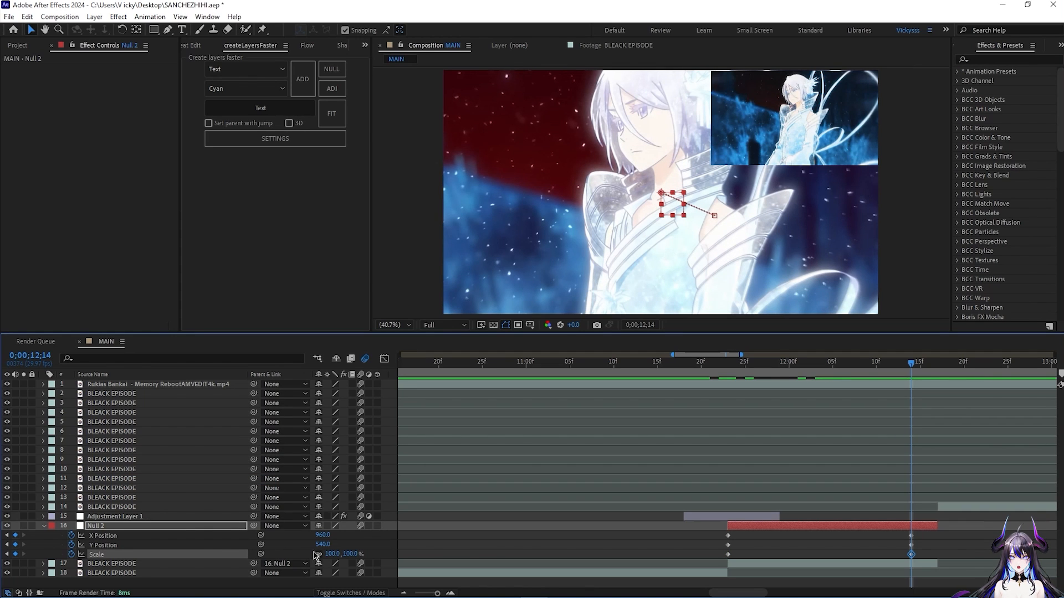
- Set the null to X 1032, Y 475 and 60% Scale at 0;00;12;14, and to X 1310, Y 688 at 0;00;11;23
{"action": "left_click_drag", "start_coordinate": [320, 554], "coordinate": [365, 537]}
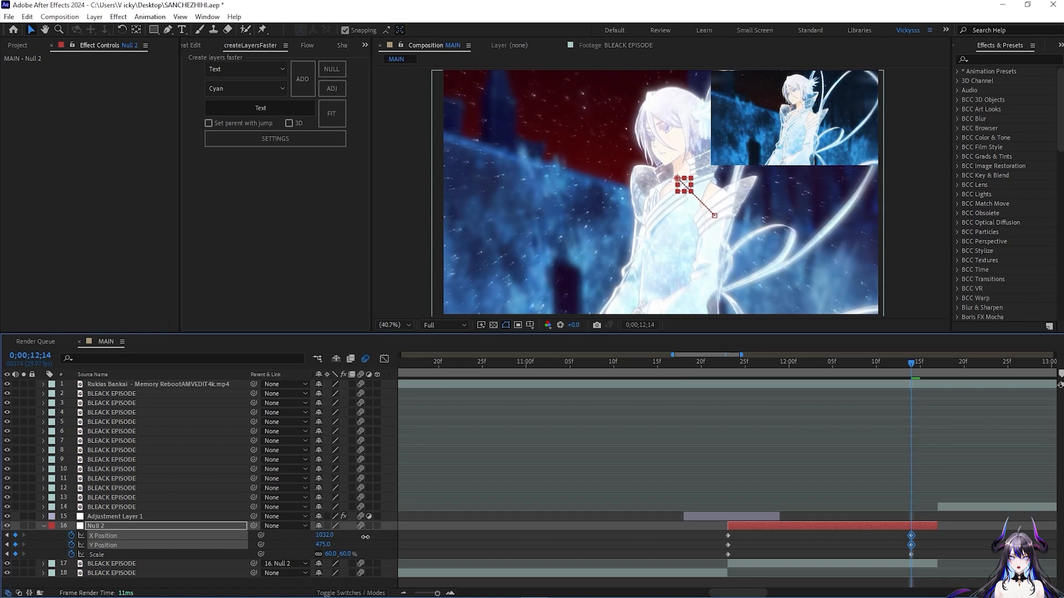
{"action": "left_click_drag", "start_coordinate": [911, 368], "coordinate": [729, 470]}
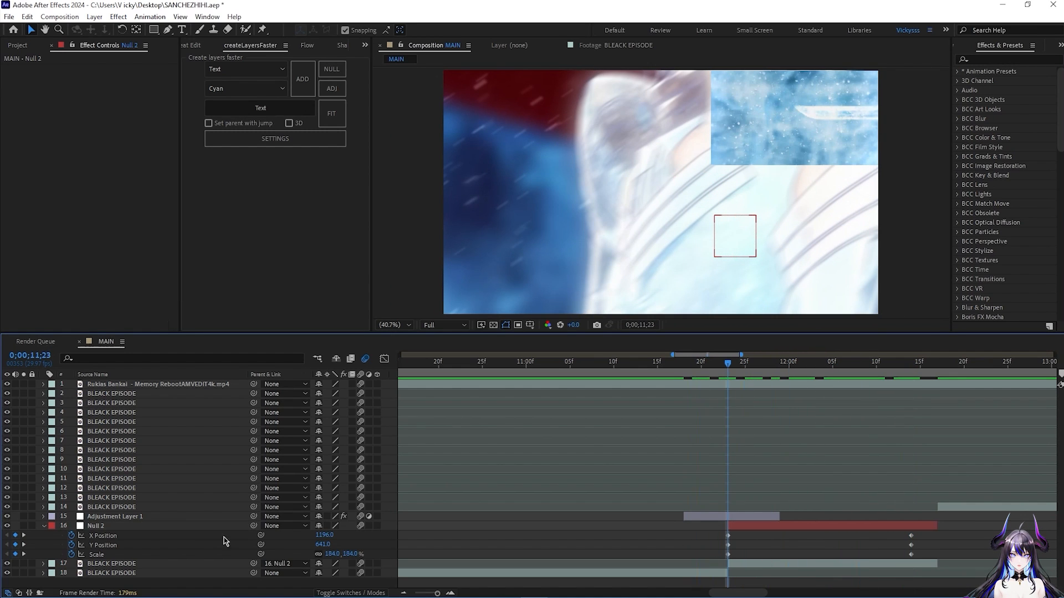
{"action": "left_click_drag", "start_coordinate": [325, 545], "coordinate": [383, 535]}
- Apply Easy Ease to all of the null's X Position, Y Position and Scale keyframes
{"action": "left_click_drag", "start_coordinate": [930, 538], "coordinate": [626, 578]}
{"action": "key", "text": "F9"}
{"action": "right_click", "coordinate": [720, 543]}
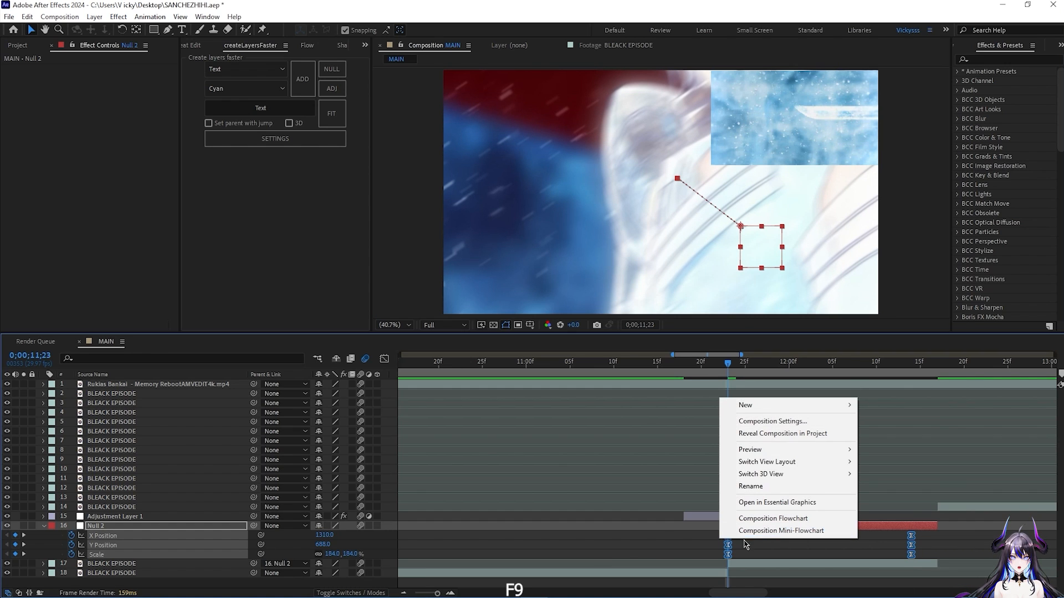
{"action": "right_click", "coordinate": [732, 547]}
{"action": "right_click", "coordinate": [728, 545]}
{"action": "left_click", "coordinate": [775, 523]}
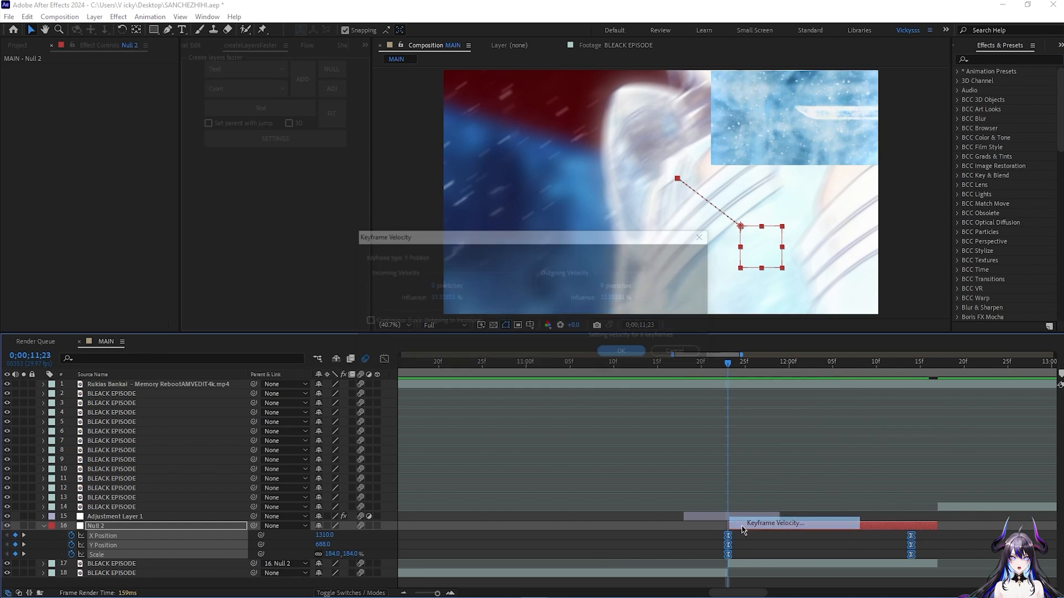
{"action": "left_click", "coordinate": [680, 356]}
{"action": "right_click", "coordinate": [727, 536]}
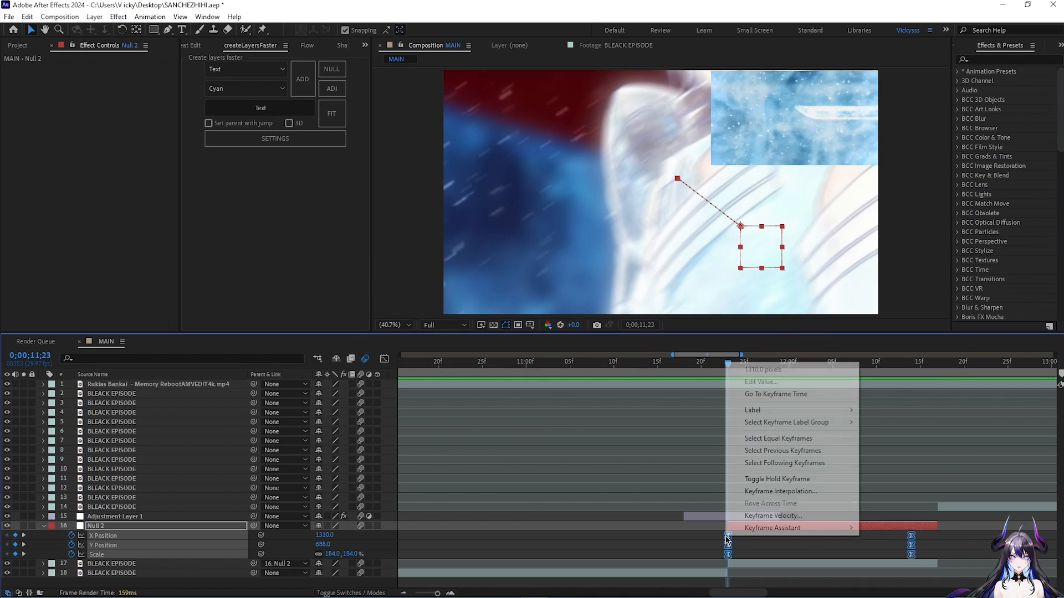
{"action": "mouse_move", "coordinate": [775, 528]}
{"action": "left_click", "coordinate": [892, 467]}
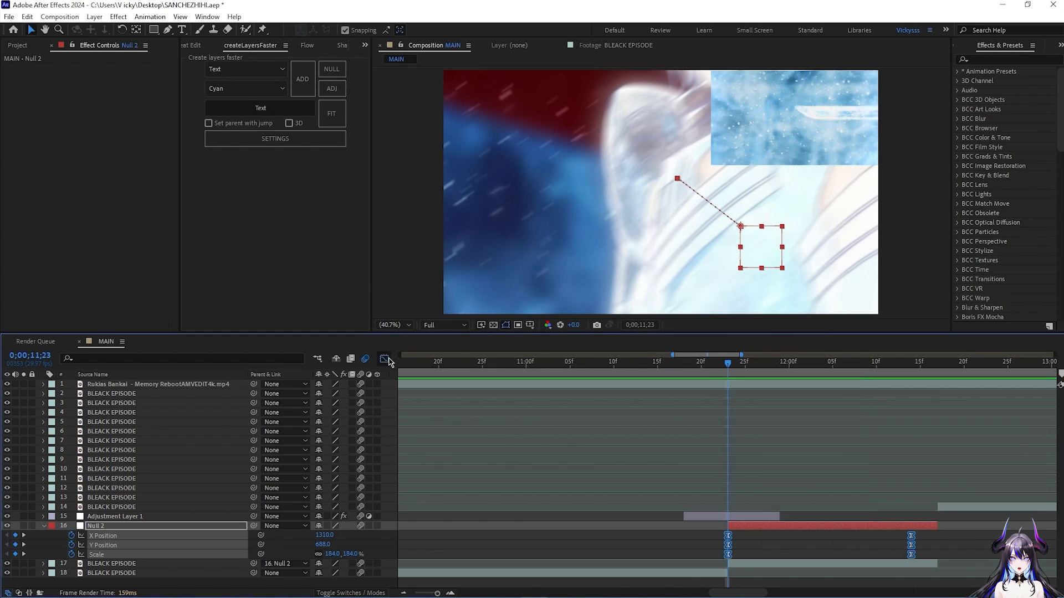
- Reshape the null's X Position value curve so it changes steeply at the start and eases out slowly
{"action": "left_click", "coordinate": [384, 358]}
{"action": "left_click", "coordinate": [211, 536]}
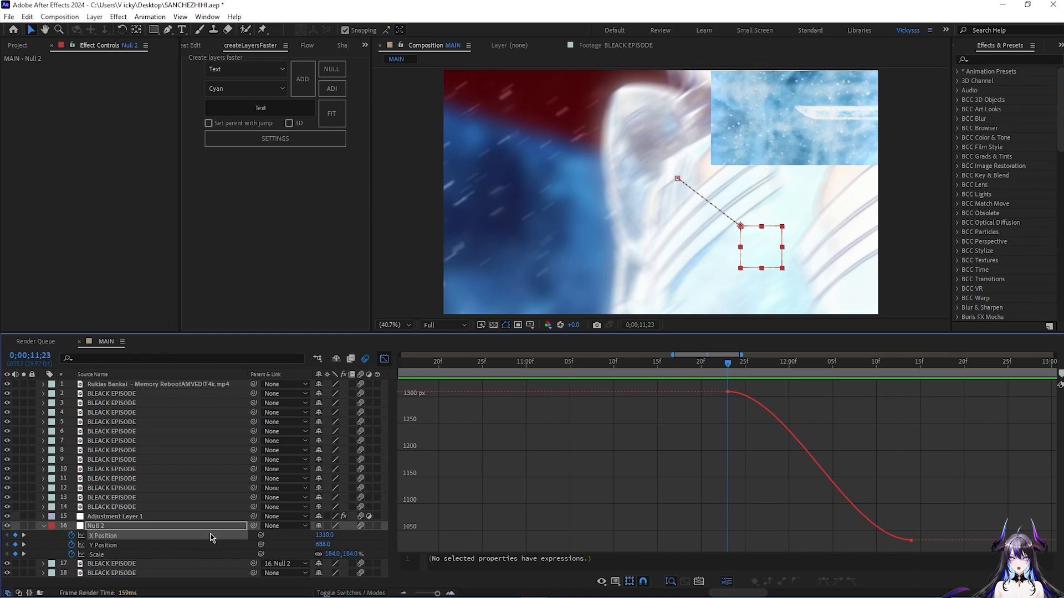
{"action": "left_click", "coordinate": [727, 392]}
{"action": "left_click_drag", "start_coordinate": [789, 394], "coordinate": [726, 500]}
{"action": "left_click_drag", "start_coordinate": [851, 544], "coordinate": [741, 540]}
- Give the null's Y Position and Scale value curves the same steep start and long ease-out
{"action": "left_click", "coordinate": [147, 544]}
{"action": "left_click", "coordinate": [728, 392]}
{"action": "left_click_drag", "start_coordinate": [788, 393], "coordinate": [730, 504]}
{"action": "left_click_drag", "start_coordinate": [851, 540], "coordinate": [741, 539]}
{"action": "left_click", "coordinate": [146, 554]}
{"action": "left_click", "coordinate": [727, 392]}
{"action": "left_click_drag", "start_coordinate": [788, 392], "coordinate": [729, 496]}
{"action": "left_click_drag", "start_coordinate": [851, 540], "coordinate": [745, 534]}
- Return from the graph editor to the layer bars, review the transition up to 0;00;12;08, and save the project
{"action": "key", "text": "space"}
{"action": "left_click", "coordinate": [384, 358]}
{"action": "left_click", "coordinate": [667, 370]}
{"action": "left_click_drag", "start_coordinate": [669, 375], "coordinate": [861, 467]}
{"action": "left_click", "coordinate": [506, 324]}
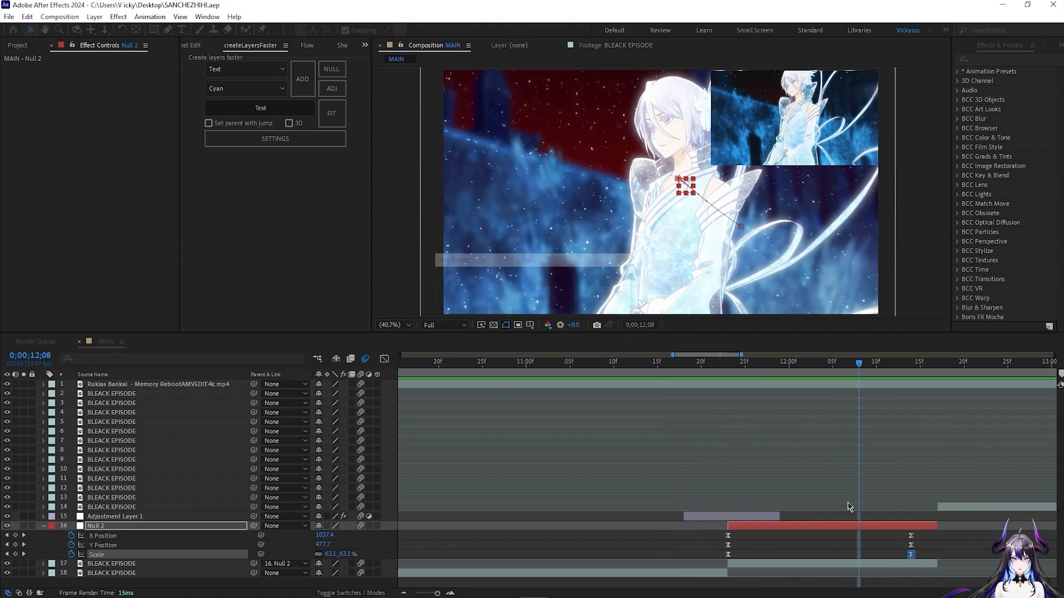
- Create another null above Null 2 and parent Null 2 to it
{"action": "left_click", "coordinate": [332, 69]}
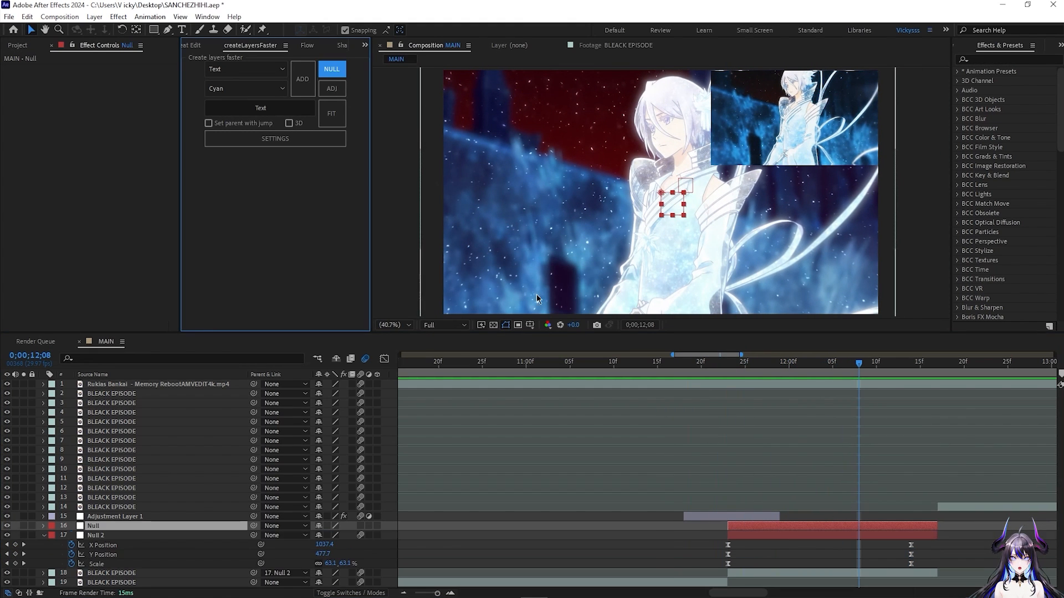
{"action": "left_click", "coordinate": [117, 536]}
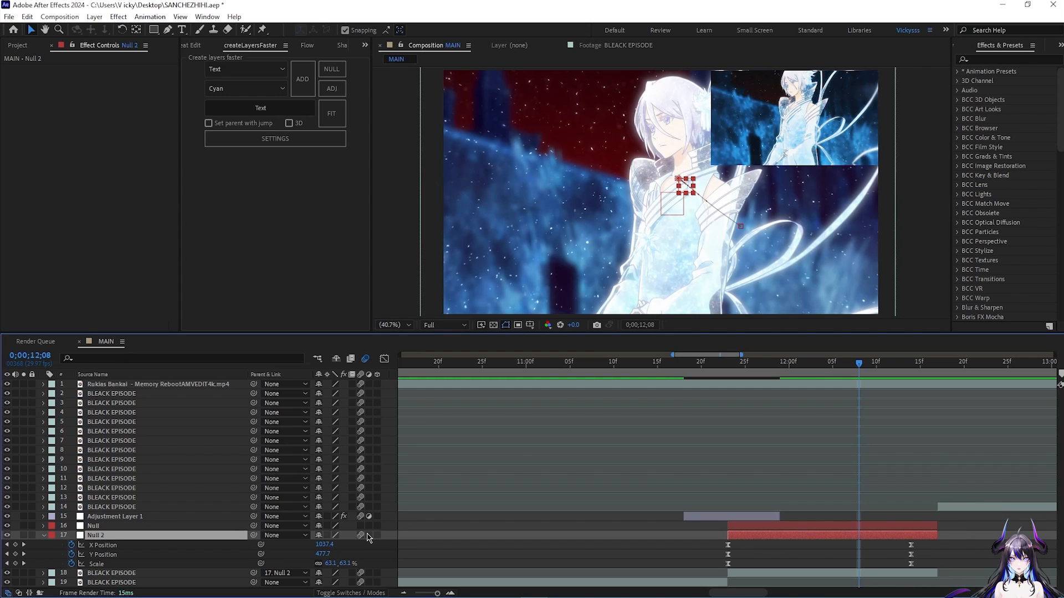
{"action": "left_click_drag", "start_coordinate": [256, 538], "coordinate": [162, 528]}
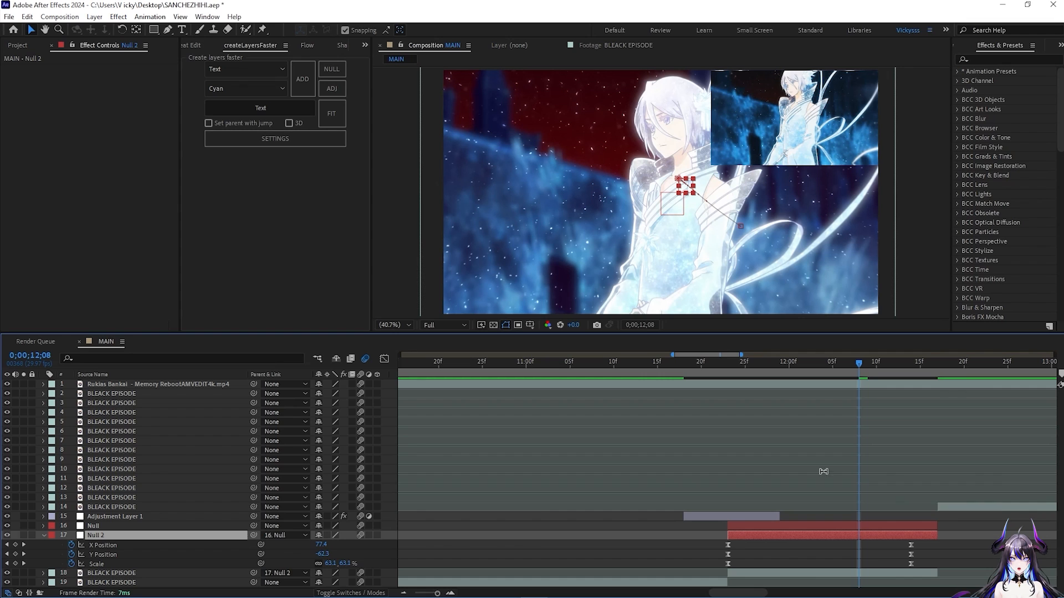
- Reveal the new null's Scale and Position at 0;00;12;01 and separate Position into X and Y dimensions
{"action": "left_click_drag", "start_coordinate": [867, 386], "coordinate": [803, 415]}
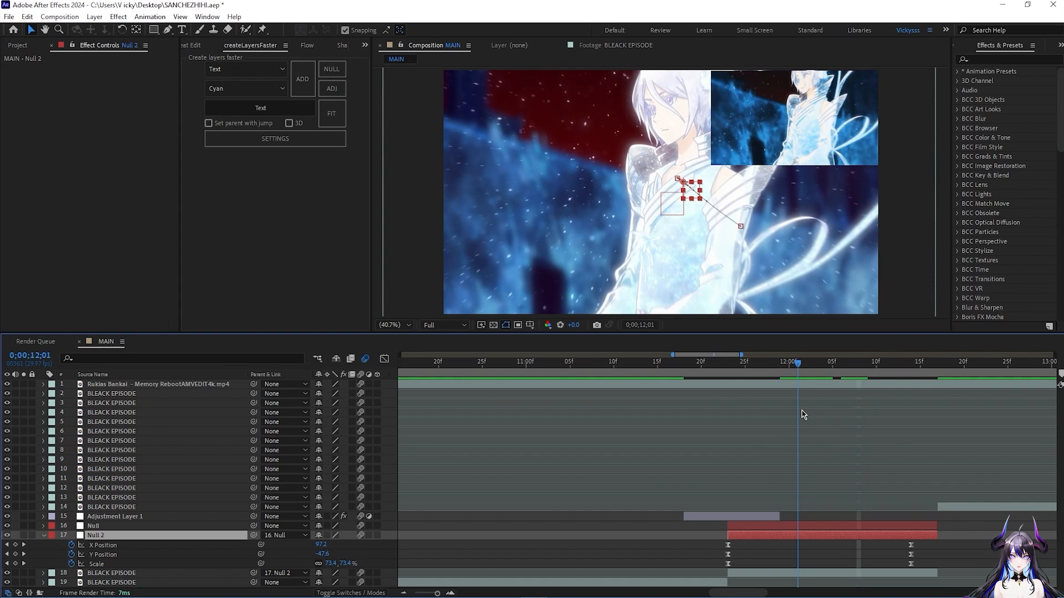
{"action": "left_click", "coordinate": [796, 528]}
{"action": "key", "text": "s"}
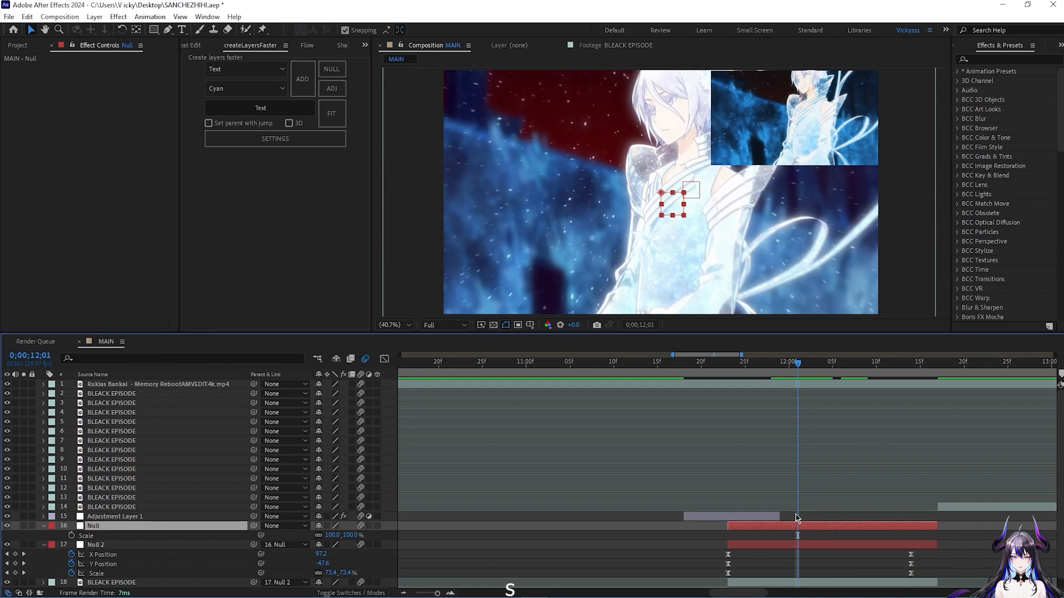
{"action": "key", "text": "shift+p"}
{"action": "right_click", "coordinate": [142, 543]}
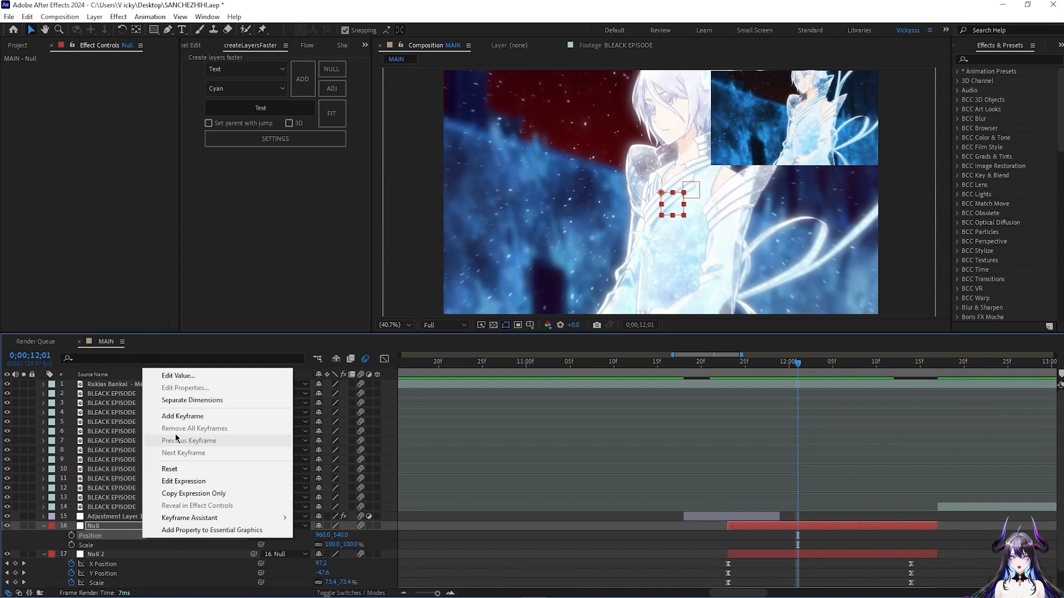
{"action": "left_click", "coordinate": [183, 403]}
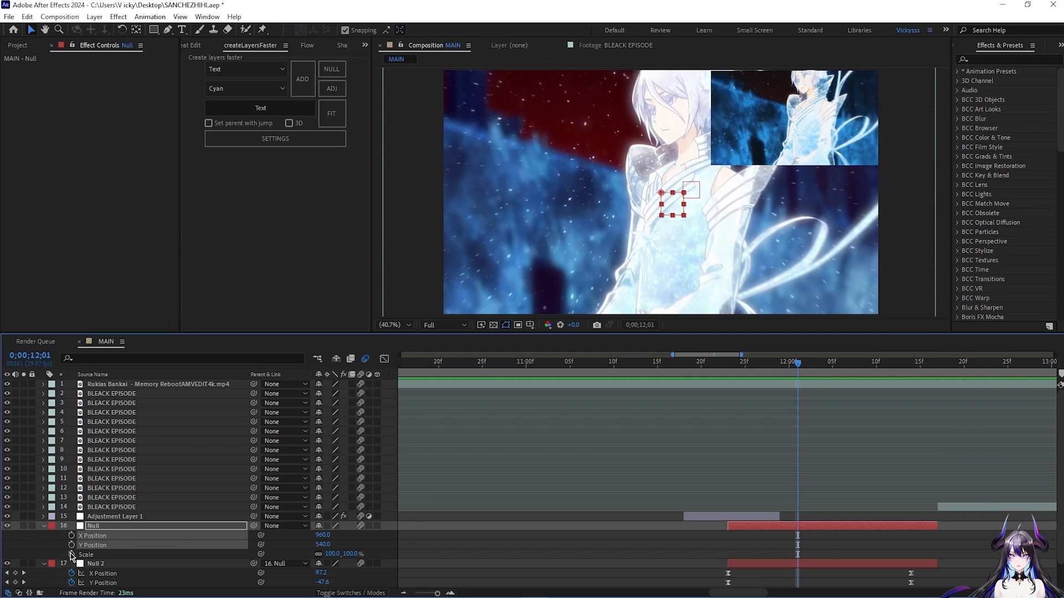
- Start keyframing the new null's Scale, Y Position and X Position at 0;00;12;01
{"action": "left_click", "coordinate": [71, 554]}
{"action": "left_click", "coordinate": [71, 544]}
{"action": "left_click", "coordinate": [71, 535]}
- At 0;00;12;16, set the new null's Scale to 263%, X Position to 759 and Y Position to 1214
{"action": "scroll", "coordinate": [834, 510], "scroll_direction": "down", "scroll_amount": 1}
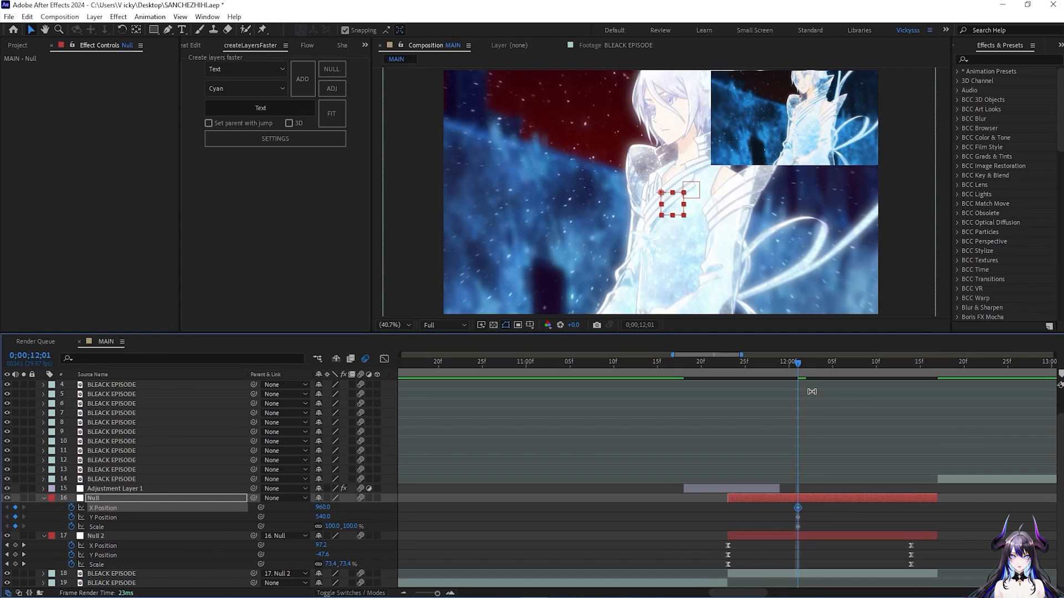
{"action": "left_click_drag", "start_coordinate": [801, 371], "coordinate": [932, 424]}
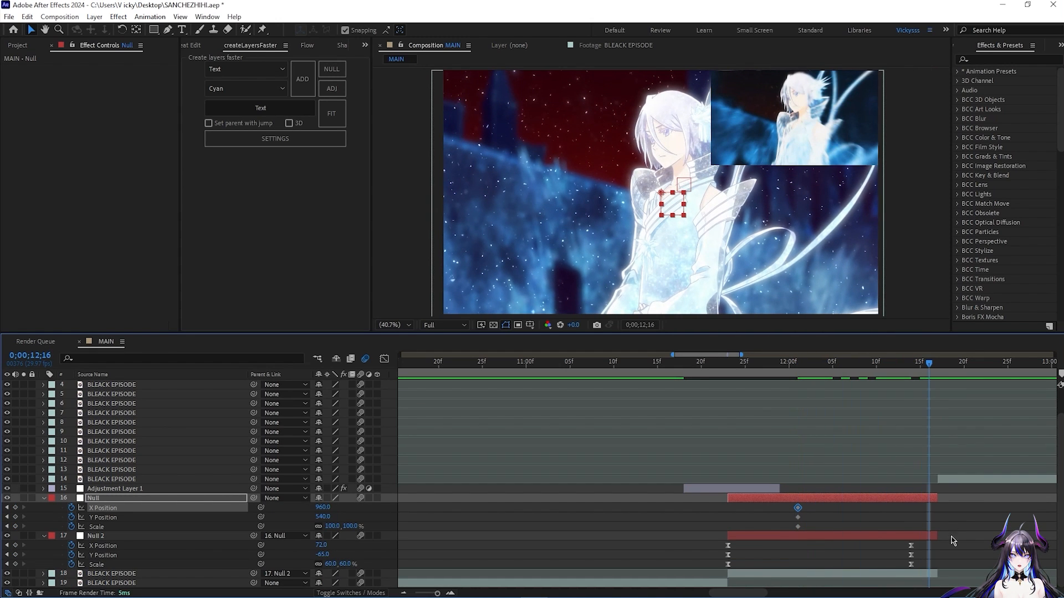
{"action": "left_click_drag", "start_coordinate": [329, 526], "coordinate": [954, 459]}
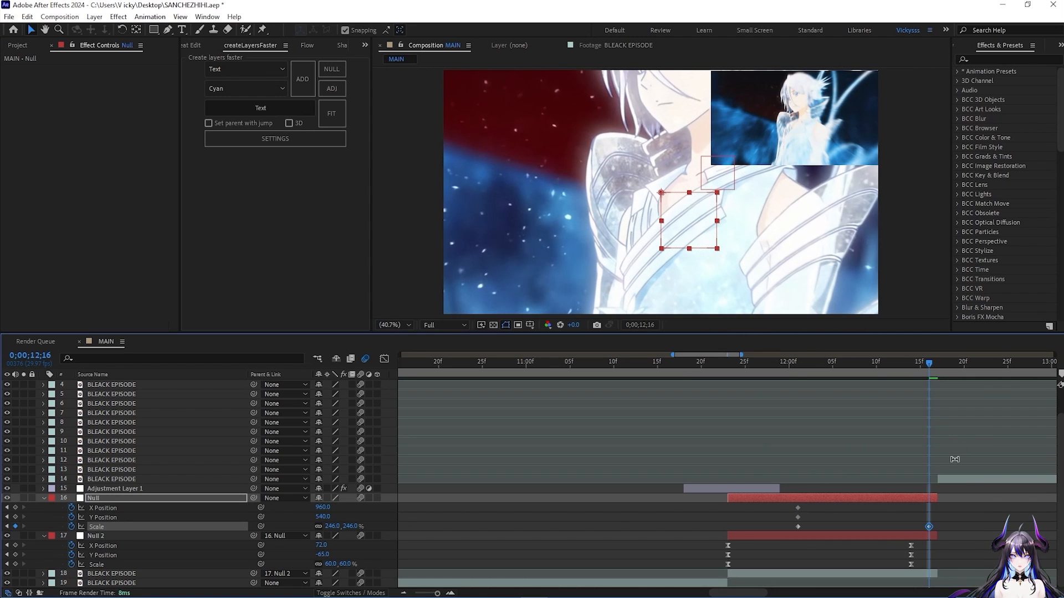
{"action": "left_click_drag", "start_coordinate": [323, 516], "coordinate": [596, 482]}
{"action": "left_click_drag", "start_coordinate": [326, 517], "coordinate": [244, 502]}
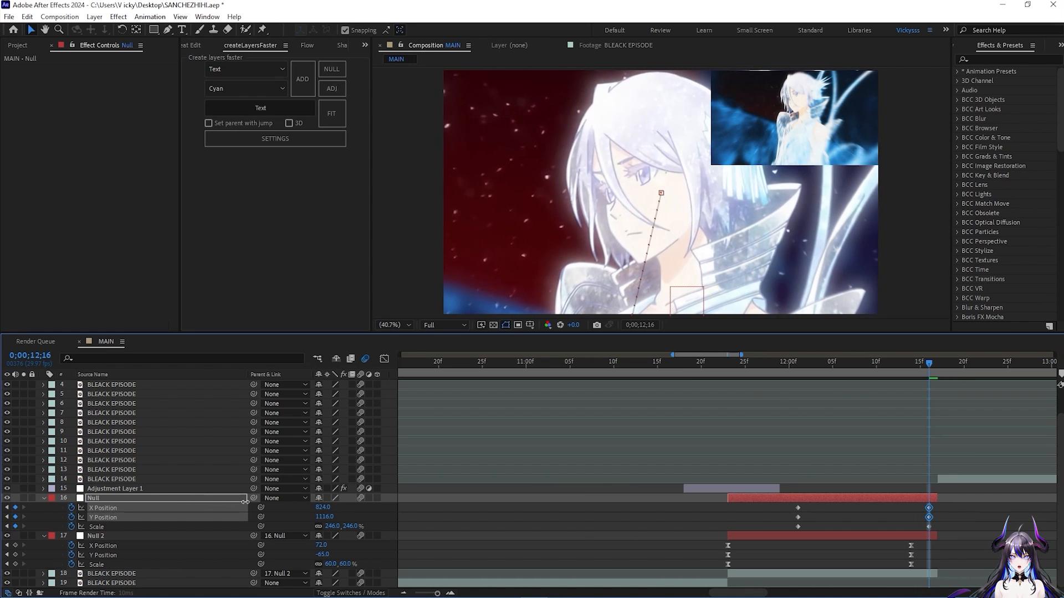
{"action": "left_click_drag", "start_coordinate": [343, 525], "coordinate": [384, 511]}
{"action": "left_click_drag", "start_coordinate": [318, 508], "coordinate": [283, 510]}
- Move the new null's end keyframes to the 0;00;12;17 cut and apply Easy Ease to all its keyframes
{"action": "left_click_drag", "start_coordinate": [932, 509], "coordinate": [741, 532]}
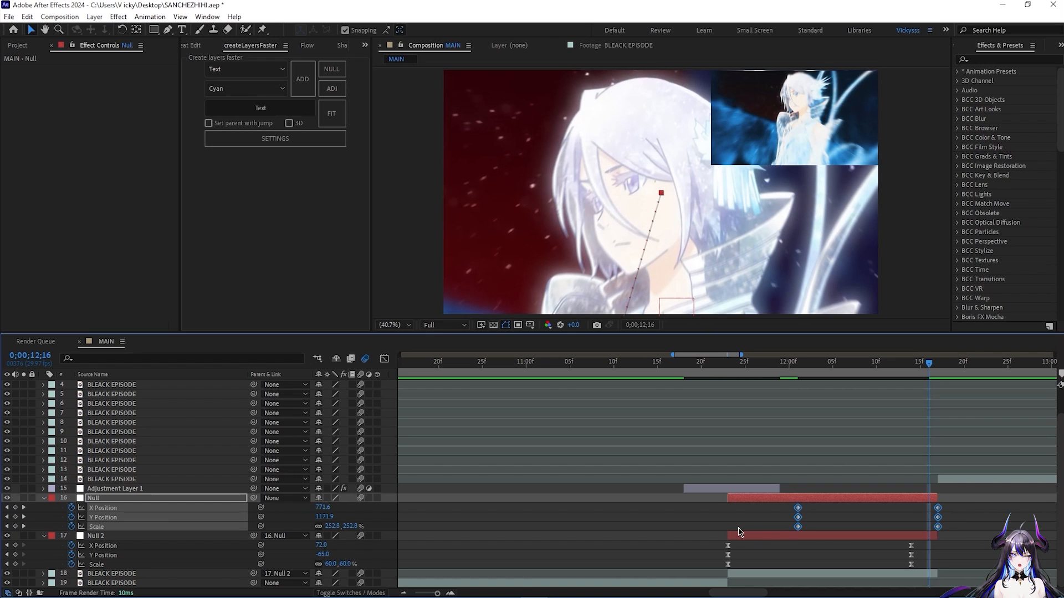
{"action": "key", "text": "F9"}
- Reshape the new null's X Position value curve so it starts slowly and changes steeply at the end
{"action": "left_click", "coordinate": [384, 359]}
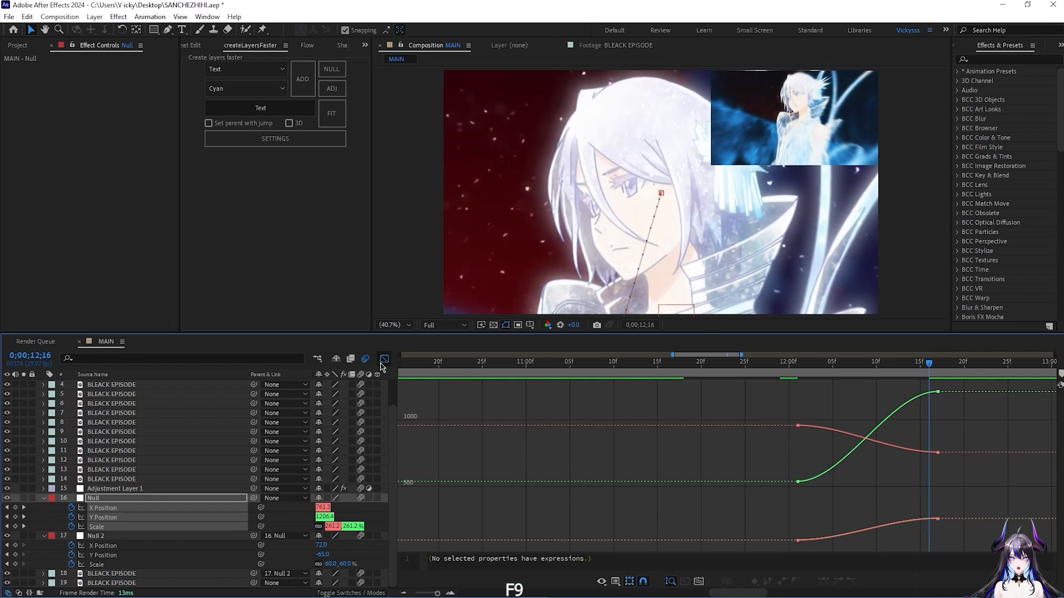
{"action": "left_click", "coordinate": [166, 508]}
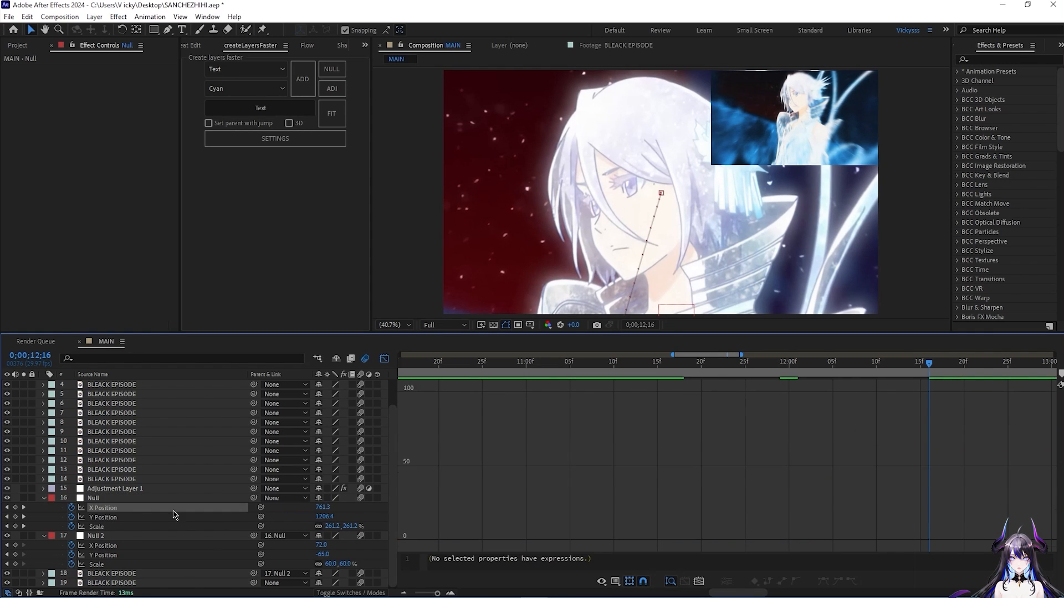
{"action": "right_click", "coordinate": [866, 404]}
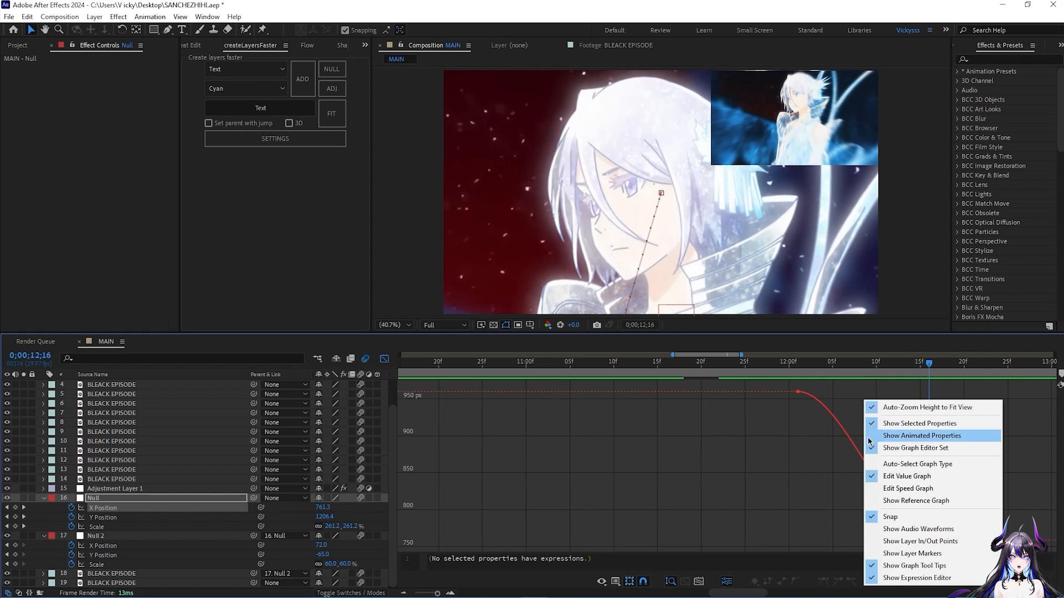
{"action": "left_click", "coordinate": [868, 476]}
{"action": "left_click", "coordinate": [802, 391]}
{"action": "left_click_drag", "start_coordinate": [844, 391], "coordinate": [933, 395]}
{"action": "left_click_drag", "start_coordinate": [891, 540], "coordinate": [954, 434]}
- Give the new null's Y Position and Scale value curves the same slow start and steep finish
{"action": "left_click", "coordinate": [104, 517]}
{"action": "left_click_drag", "start_coordinate": [842, 541], "coordinate": [926, 546]}
{"action": "left_click", "coordinate": [96, 526]}
{"action": "left_click_drag", "start_coordinate": [801, 540], "coordinate": [932, 540]}
{"action": "left_click_drag", "start_coordinate": [890, 392], "coordinate": [934, 477]}
- Leave the graph editor, save the project, and play the edit from about 0;00;11;01 through both null animations
{"action": "left_click_drag", "start_coordinate": [928, 364], "coordinate": [518, 435]}
{"action": "key", "text": "shift+F3"}
{"action": "key", "text": "ctrl+s"}
{"action": "key", "text": "space"}
{"action": "left_click", "coordinate": [531, 368]}
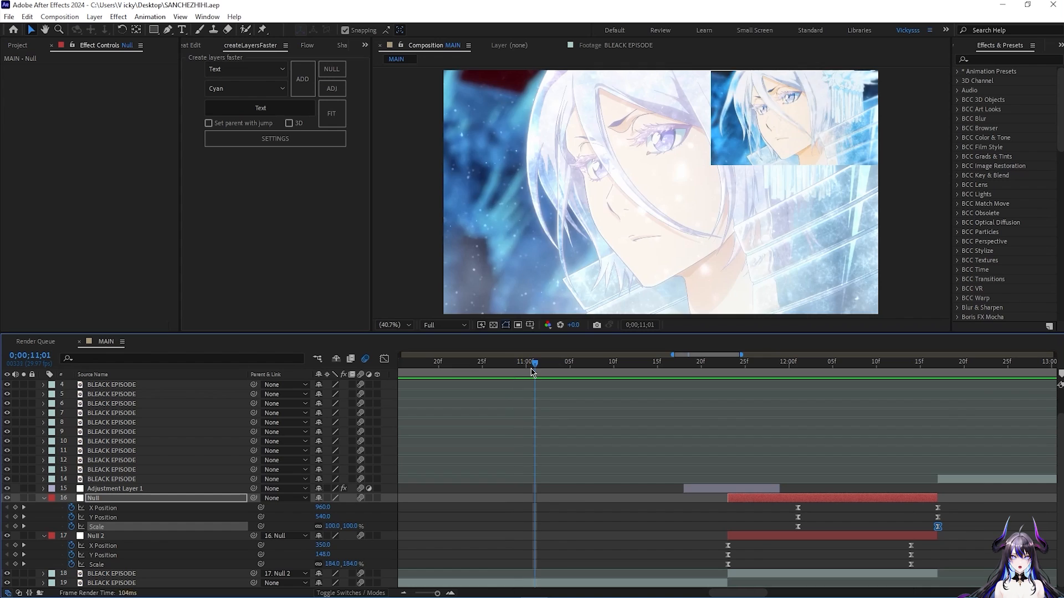
{"action": "key", "text": "space"}
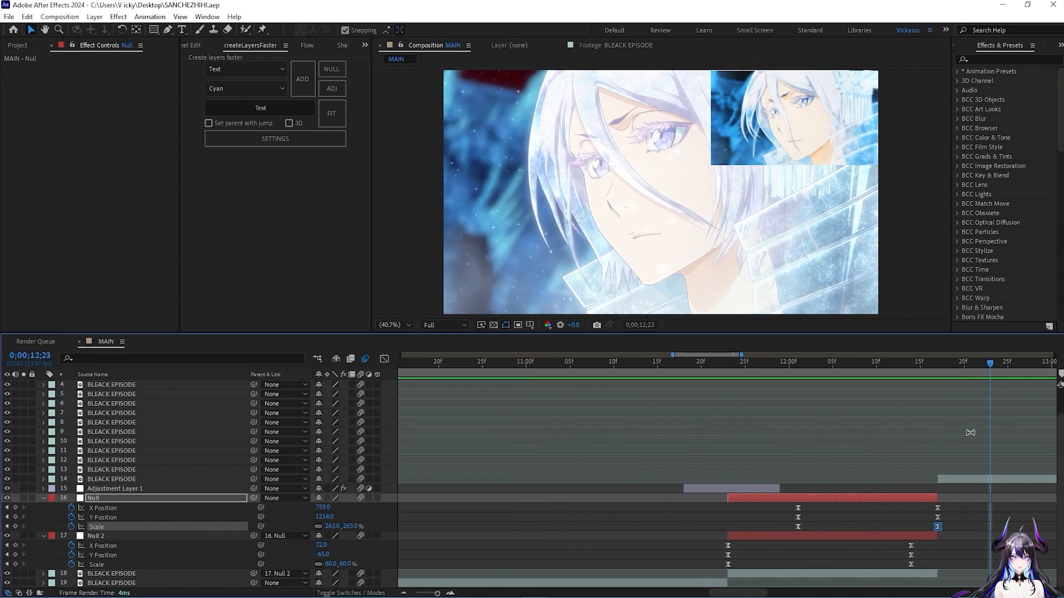
- Collapse the new null's keyframed properties in the timeline
{"action": "left_click", "coordinate": [878, 512]}
{"action": "key", "text": "u"}
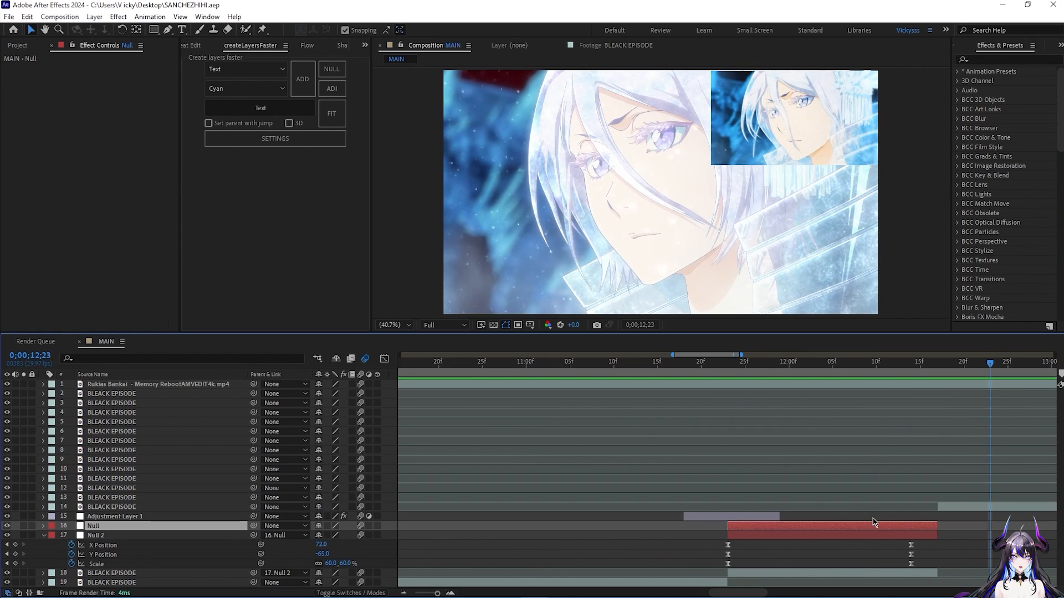
- Apply the S_Shake effect to the BLEACK EPISODE clip parented to Null 2, with the playhead at its start, 0;00;11;23
{"action": "left_click", "coordinate": [881, 534]}
{"action": "key", "text": "i"}
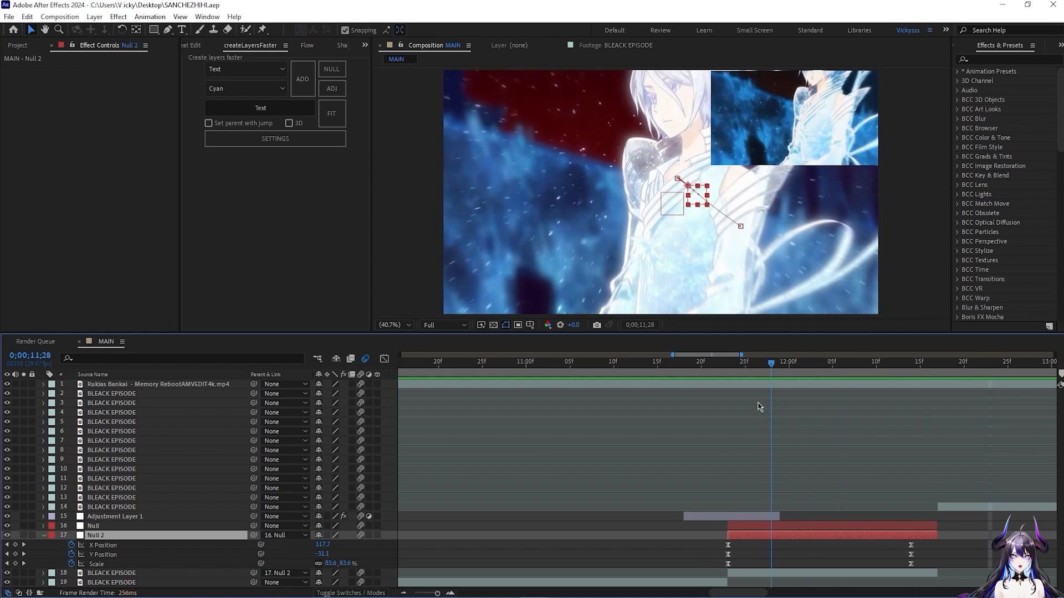
{"action": "left_click", "coordinate": [658, 547]}
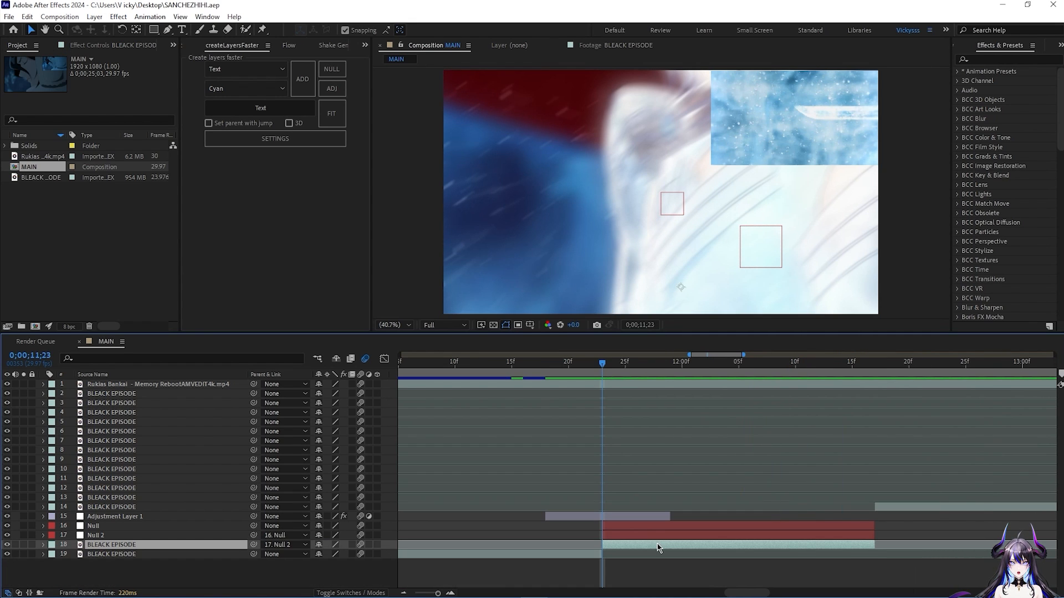
{"action": "key", "text": "ctrl+space"}
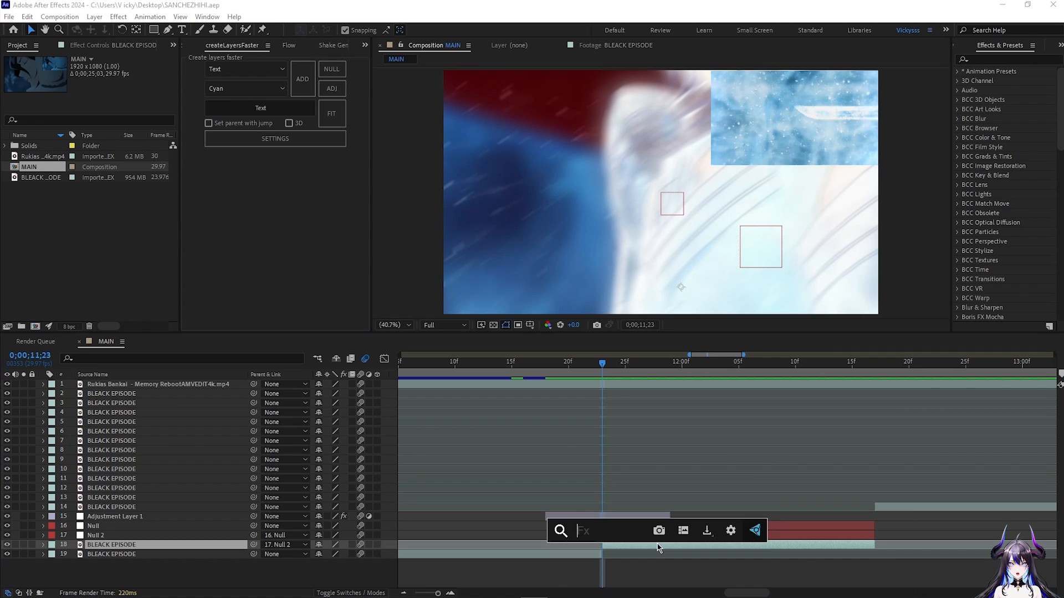
{"action": "type", "text": "s_shake"}
{"action": "key", "text": "Return"}
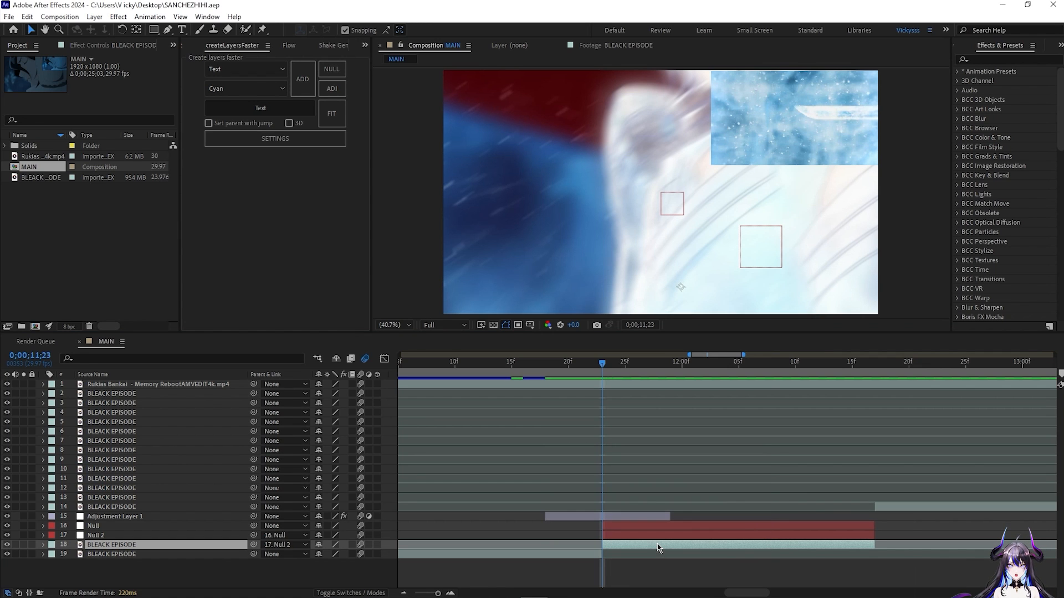
{"action": "key", "text": "minus"}
{"action": "key", "text": "minus"}
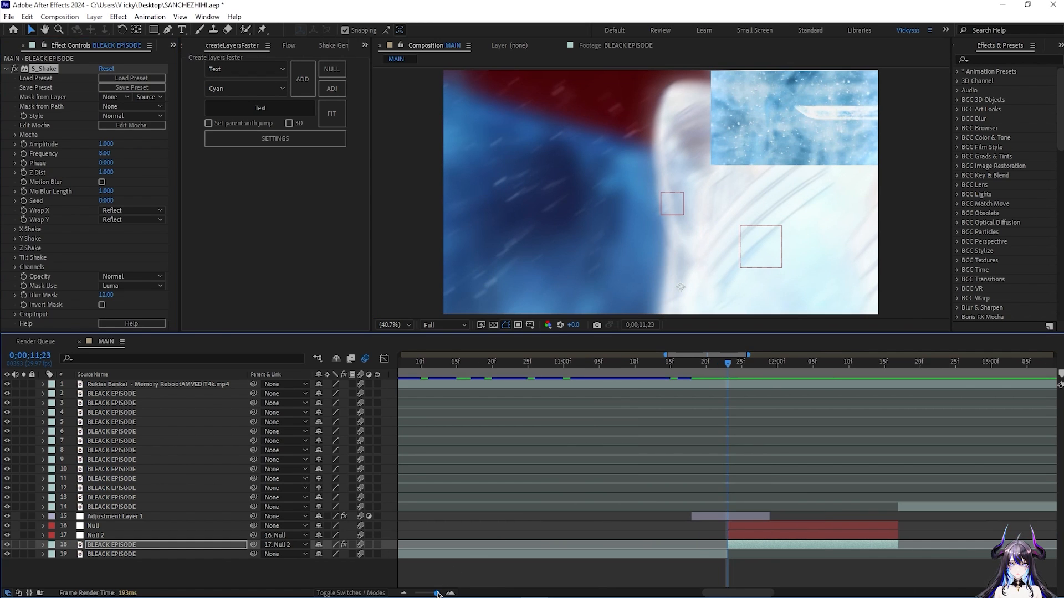
- Set S_Shake's Frequency to 2, X Rand Amp to 40 and Y Rand Amp to 20, with Amplitude keyframed at 1.2 on the clip's first frame
{"action": "left_click", "coordinate": [104, 153]}
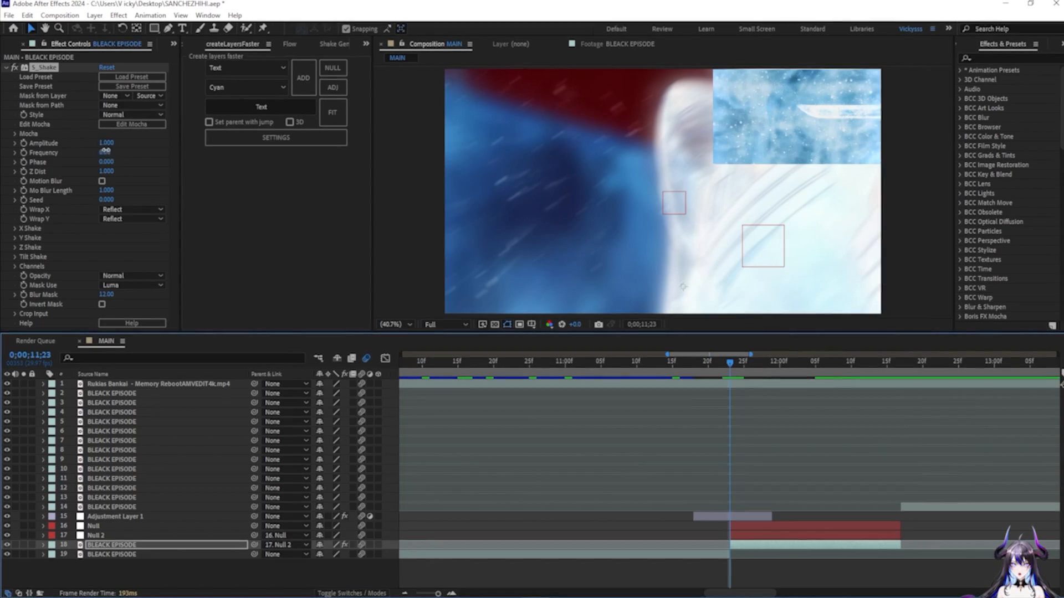
{"action": "type", "text": "2"}
{"action": "key", "text": "Return"}
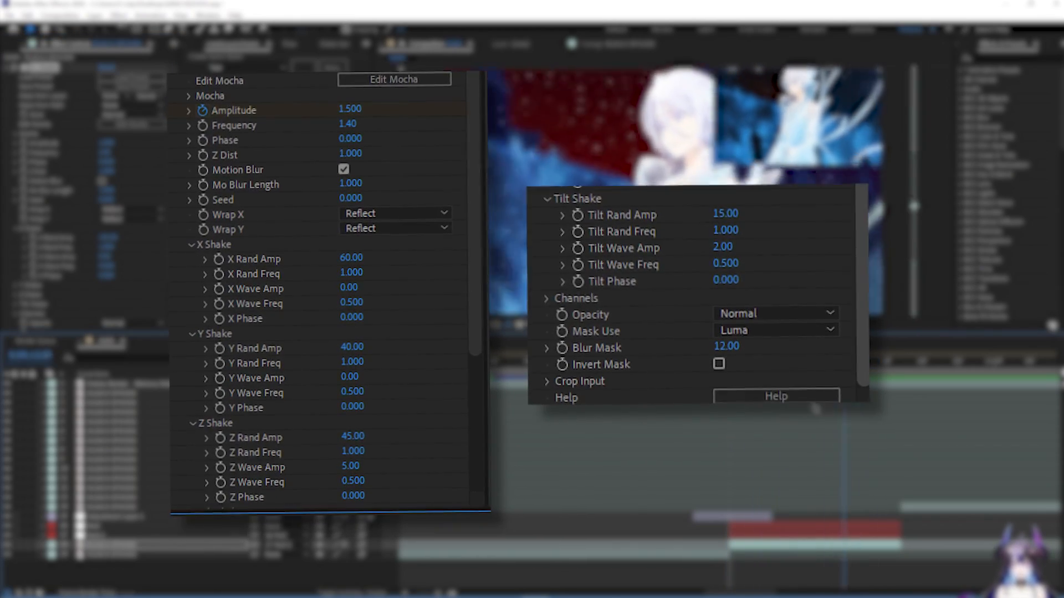
{"action": "left_click", "coordinate": [102, 237]}
{"action": "left_click", "coordinate": [143, 243]}
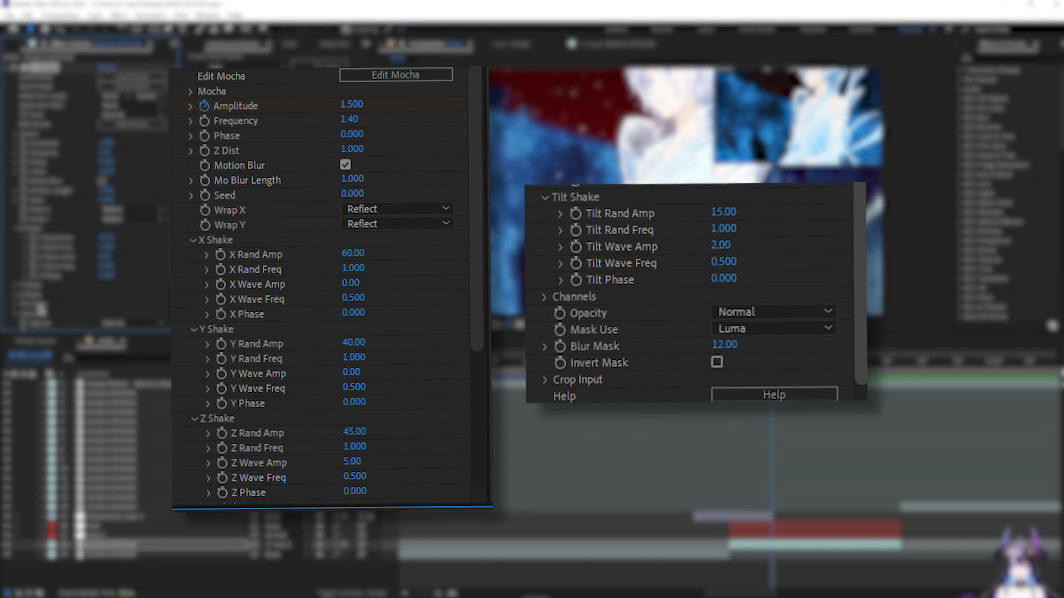
{"action": "scroll", "coordinate": [55, 283], "scroll_direction": "down", "scroll_amount": 5}
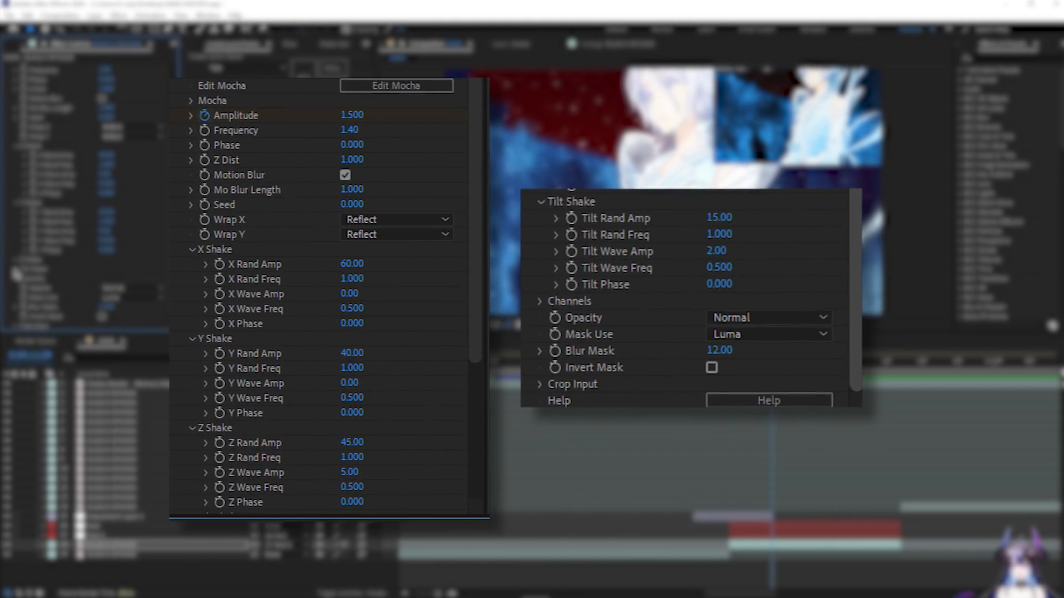
{"action": "left_click", "coordinate": [15, 270]}
{"action": "left_click", "coordinate": [105, 278]}
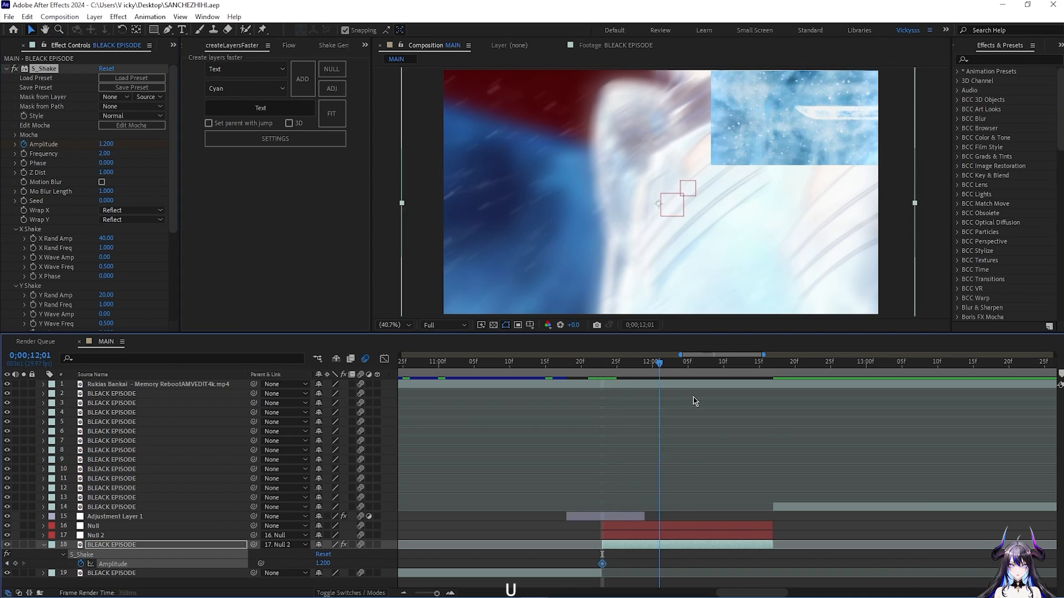
- Add a second Amplitude keyframe of 1.2 at the clip's end, 0;00;12;17, and select both keyframes
{"action": "key", "text": "space"}
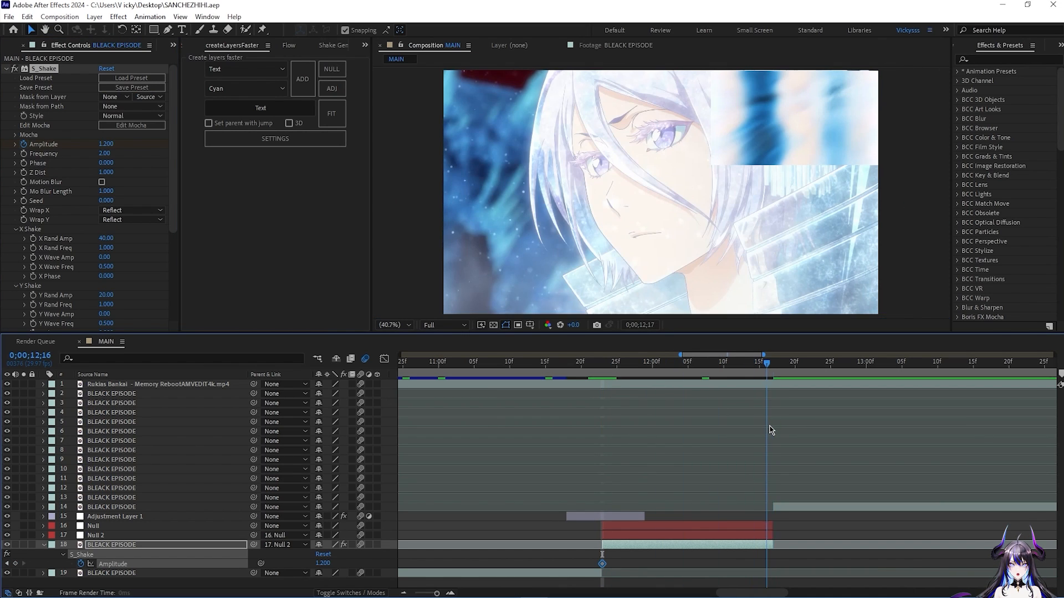
{"action": "left_click", "coordinate": [15, 564]}
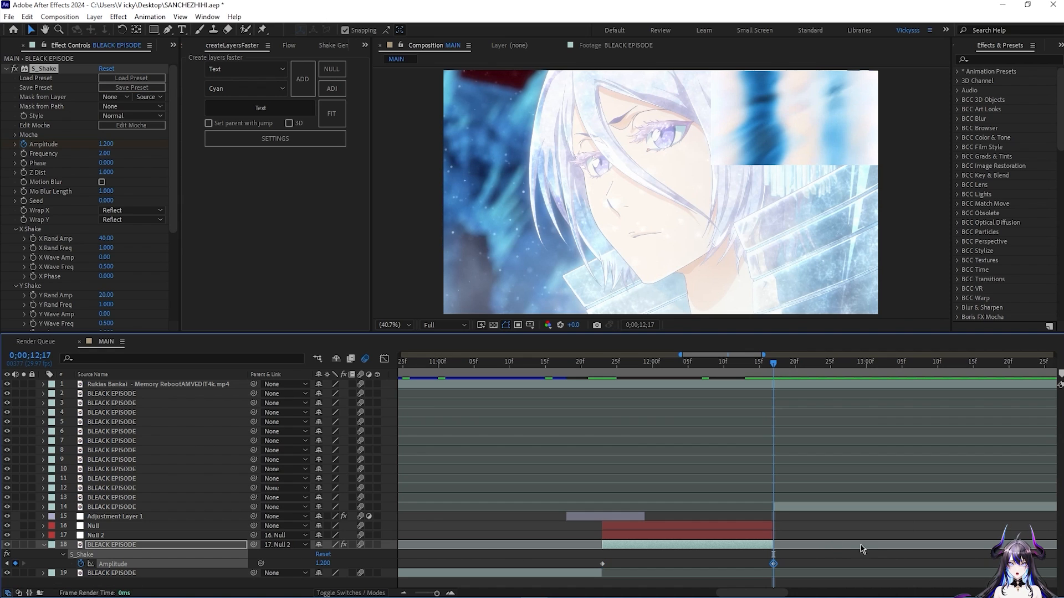
{"action": "left_click_drag", "start_coordinate": [833, 574], "coordinate": [486, 555]}
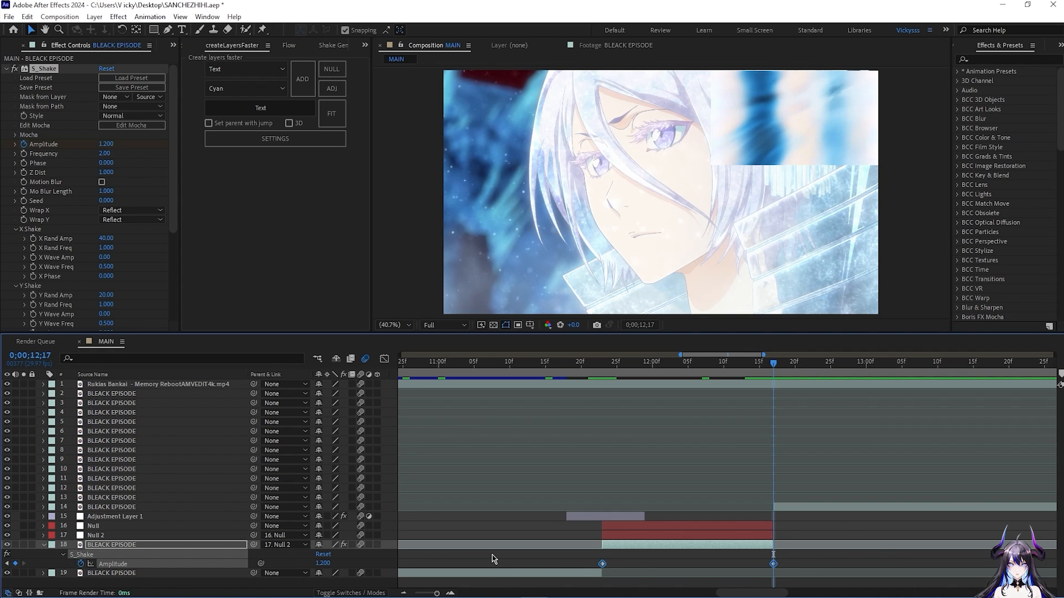
- Bend the Amplitude value curve into a downward dip between its two keyframes in the graph editor
{"action": "left_click", "coordinate": [383, 359]}
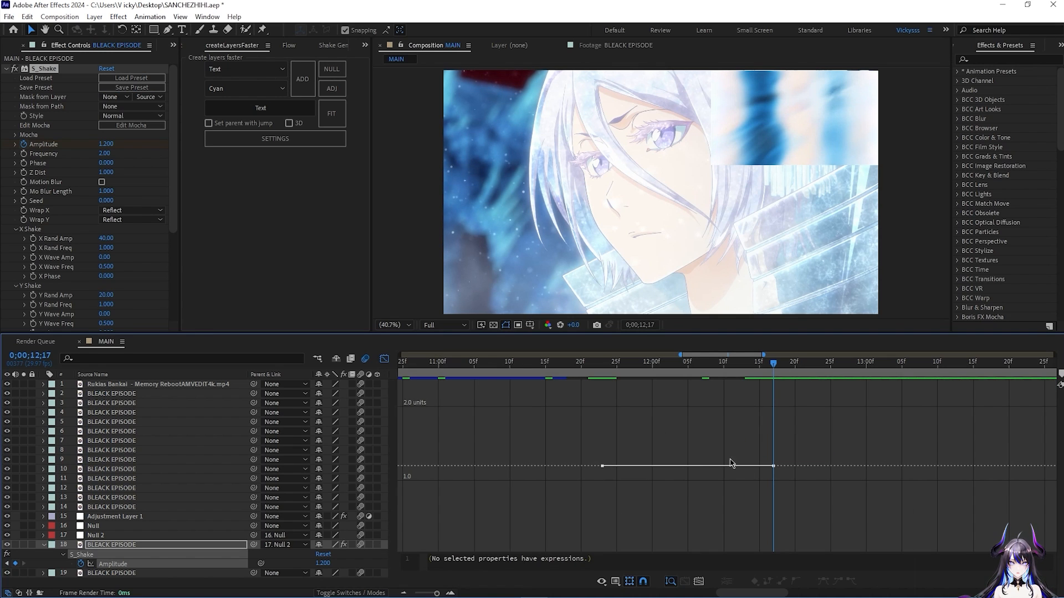
{"action": "mouse_move", "coordinate": [702, 469]}
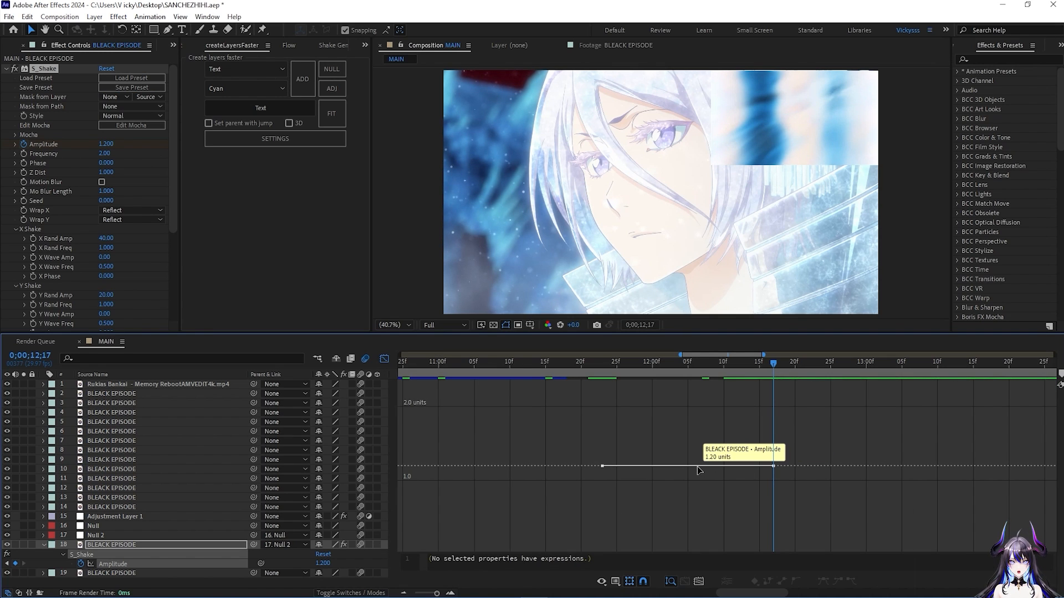
{"action": "left_click", "coordinate": [689, 466]}
{"action": "left_click_drag", "start_coordinate": [687, 470], "coordinate": [687, 490]}
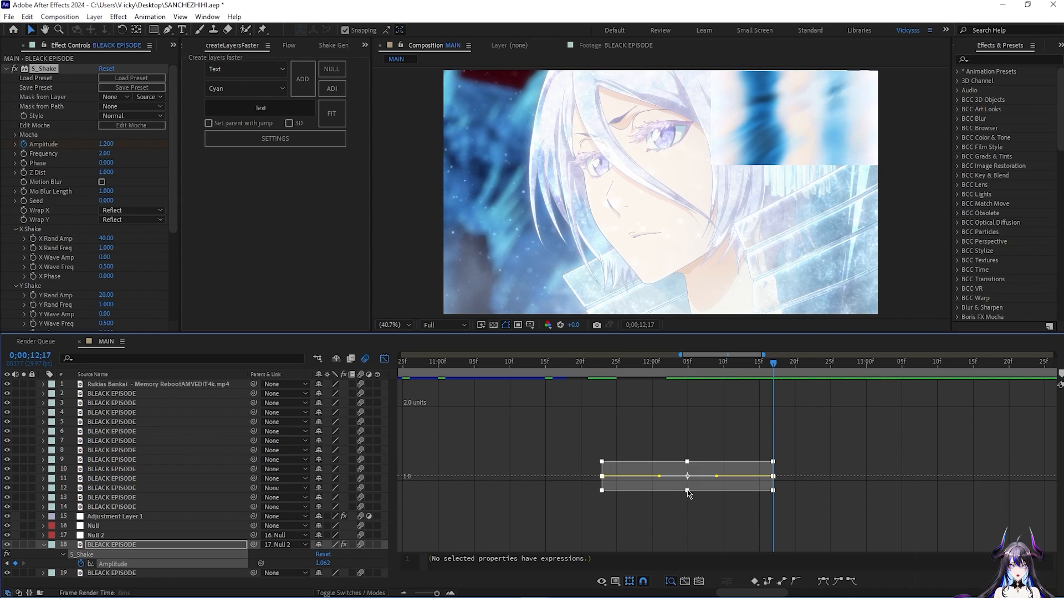
{"action": "left_click_drag", "start_coordinate": [659, 480], "coordinate": [633, 546]}
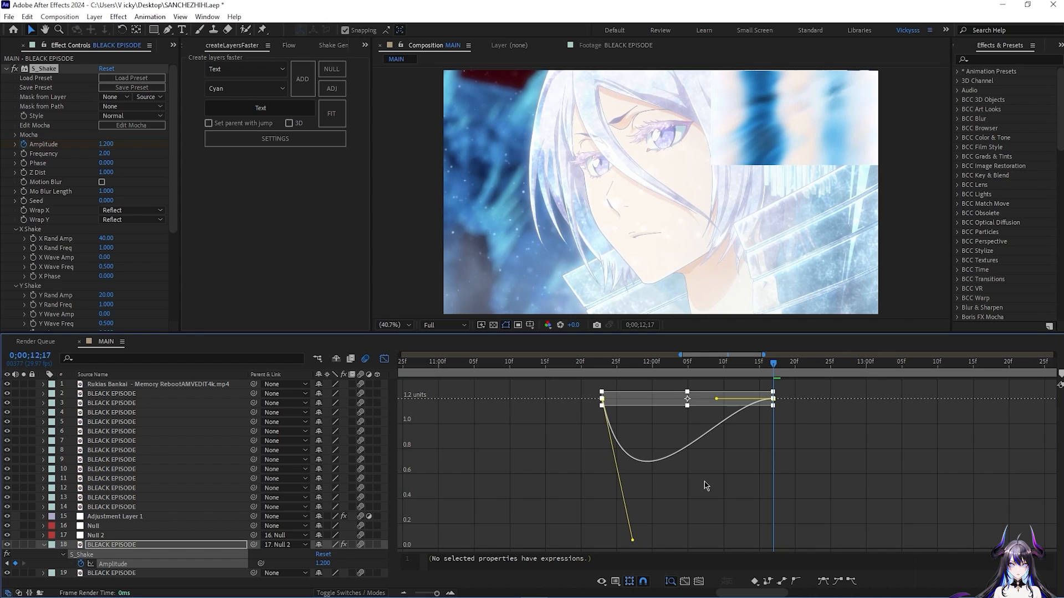
{"action": "left_click_drag", "start_coordinate": [716, 398], "coordinate": [765, 540]}
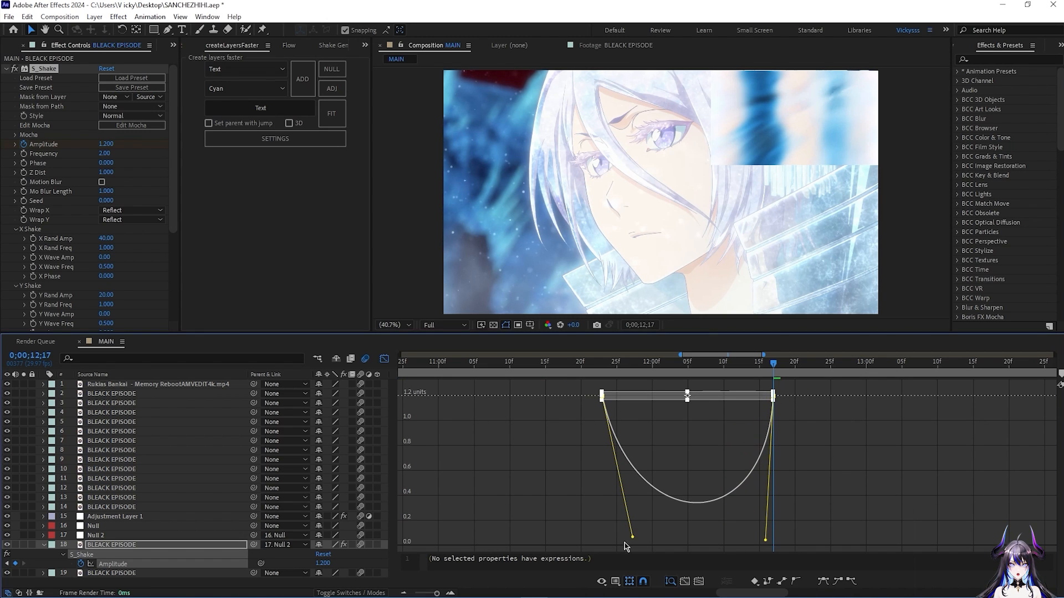
- Deepen and even out the Amplitude dip to about 0.1 midway, and leave the graph editor with the playhead at 0;00;10;00
{"action": "left_click_drag", "start_coordinate": [635, 537], "coordinate": [637, 503]}
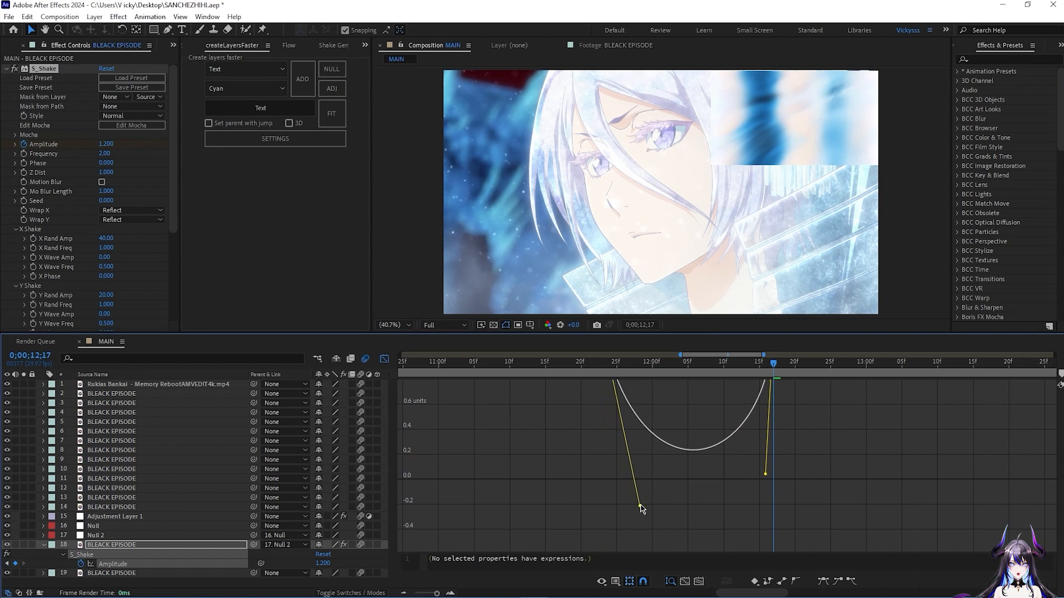
{"action": "left_click_drag", "start_coordinate": [764, 510], "coordinate": [729, 545]}
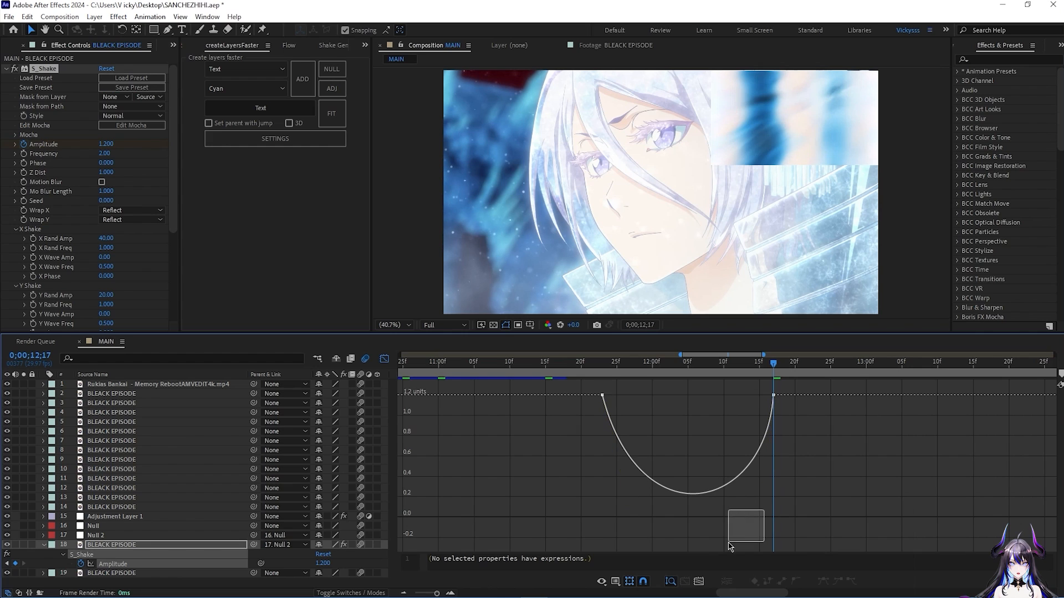
{"action": "left_click", "coordinate": [774, 393]}
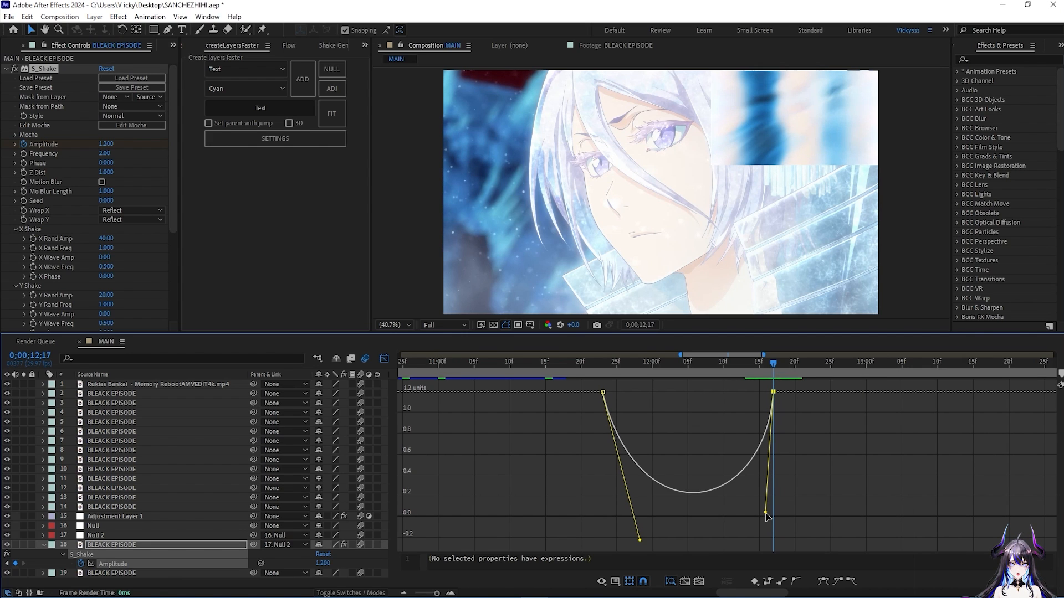
{"action": "left_click_drag", "start_coordinate": [765, 513], "coordinate": [726, 545]}
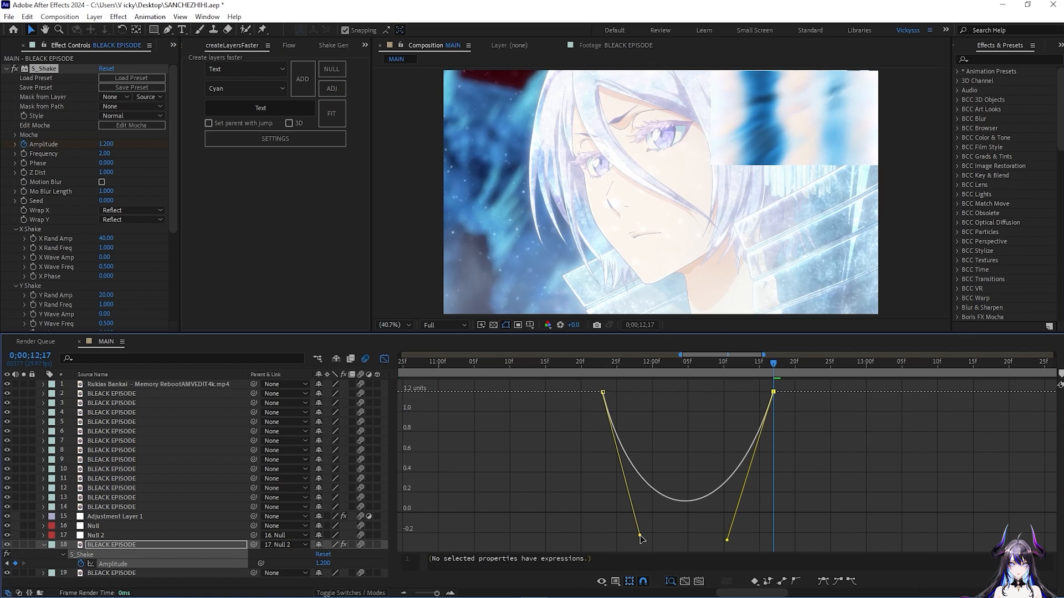
{"action": "left_click_drag", "start_coordinate": [640, 548], "coordinate": [645, 530]}
{"action": "left_click_drag", "start_coordinate": [762, 367], "coordinate": [277, 395]}
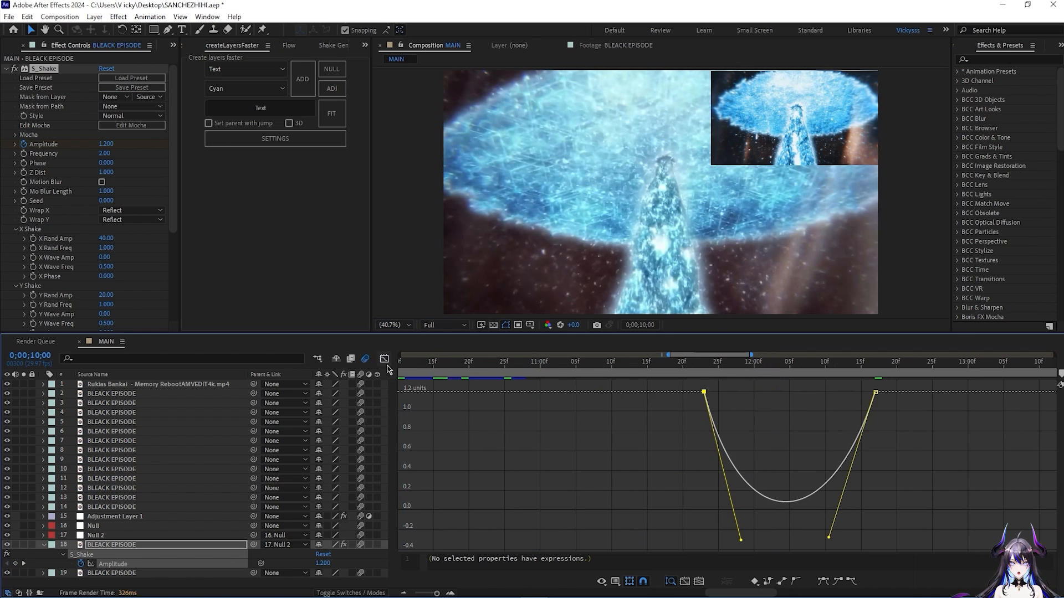
{"action": "left_click", "coordinate": [384, 359]}
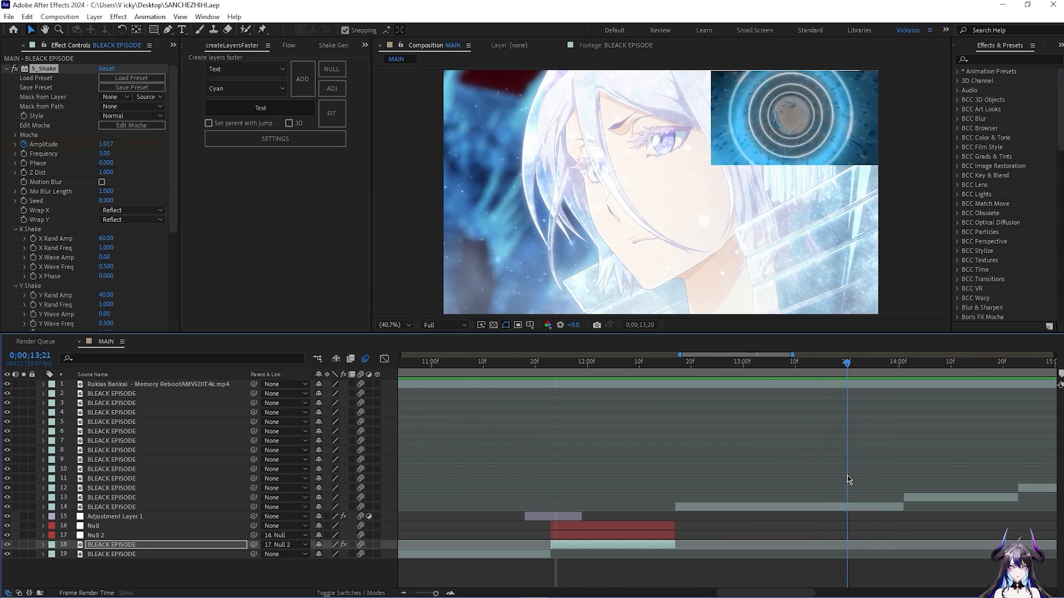
- Split the clip that follows the shaken one at 0;00;13;09
{"action": "left_click_drag", "start_coordinate": [848, 475], "coordinate": [787, 486]}
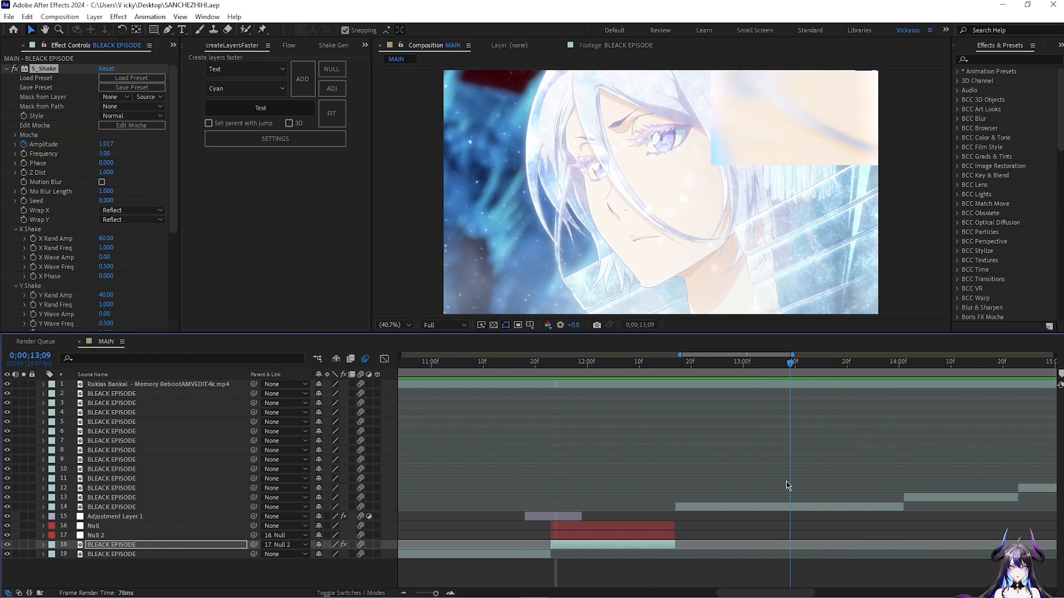
{"action": "left_click", "coordinate": [786, 507]}
{"action": "key", "text": "ctrl+shift+d"}
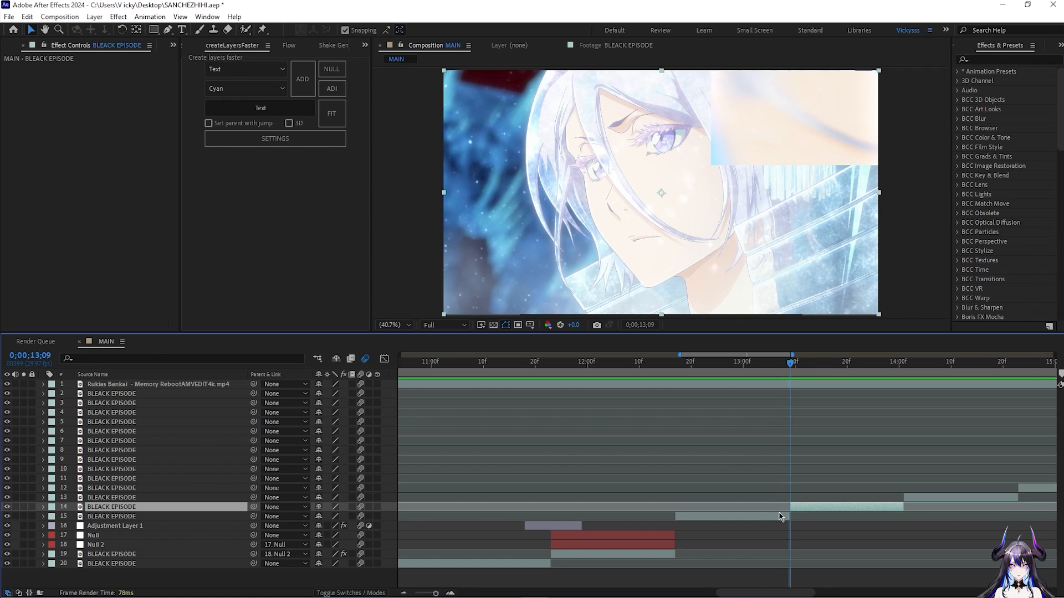
- Copy the S_Shake Amplitude keyframes from the clip parented to Null 2 onto the first part of the split clip at 0;00;12;17
{"action": "left_click_drag", "start_coordinate": [796, 371], "coordinate": [675, 396]}
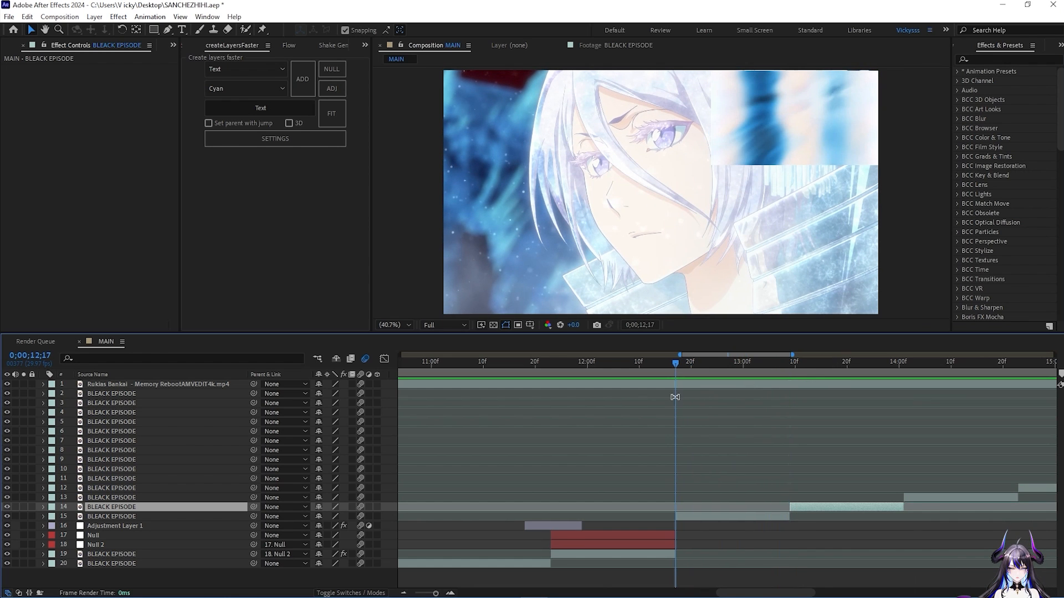
{"action": "left_click", "coordinate": [603, 555]}
{"action": "key", "text": "u"}
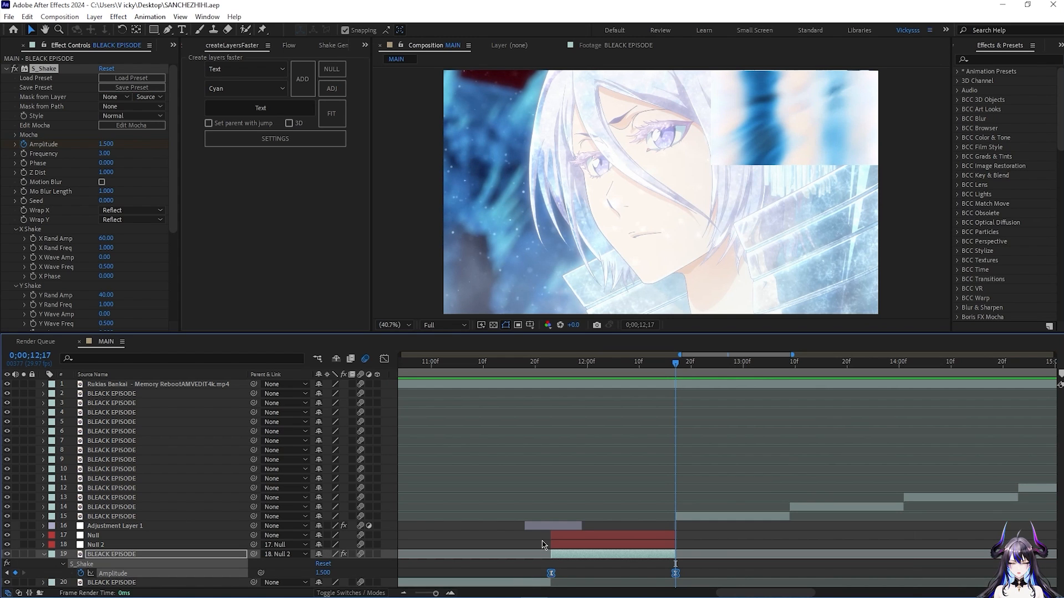
{"action": "left_click", "coordinate": [694, 517]}
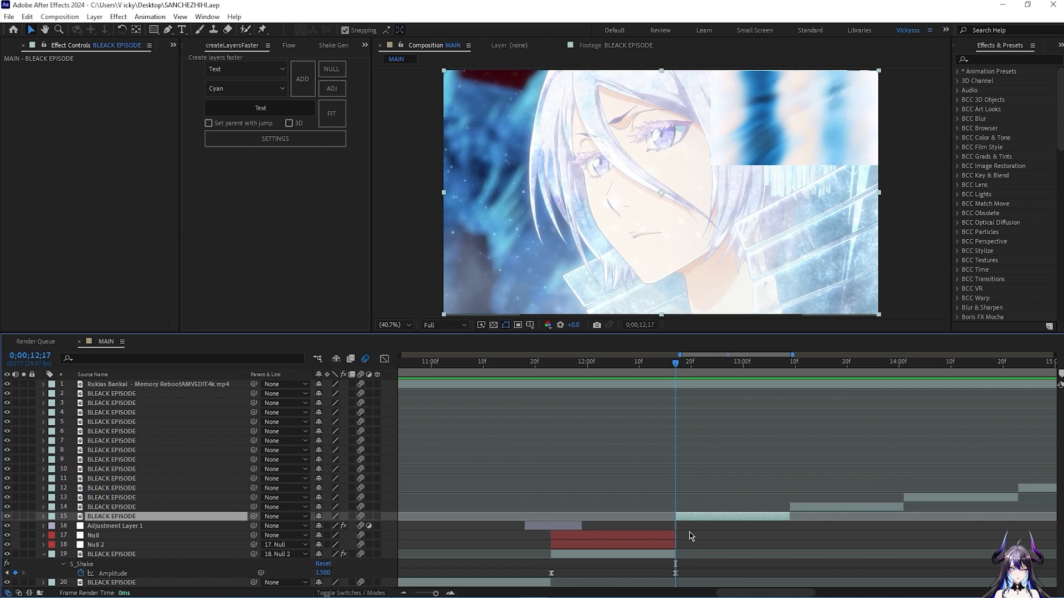
{"action": "key", "text": "ctrl+v"}
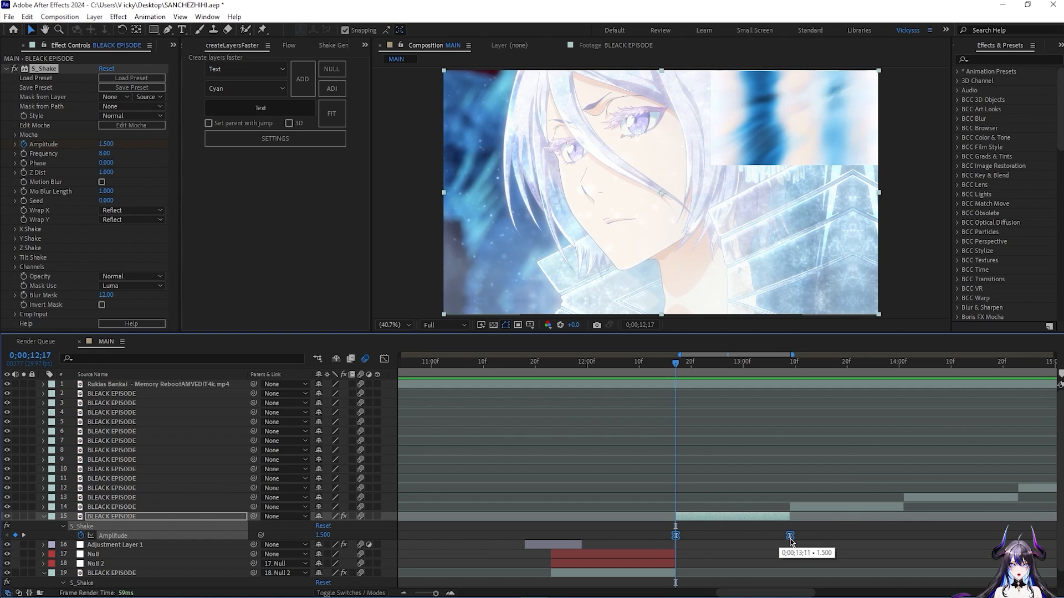
- Preview the copied shake from 0;00;12;17 and show the clip's keyframes again
{"action": "key", "text": "u"}
{"action": "key", "text": "space"}
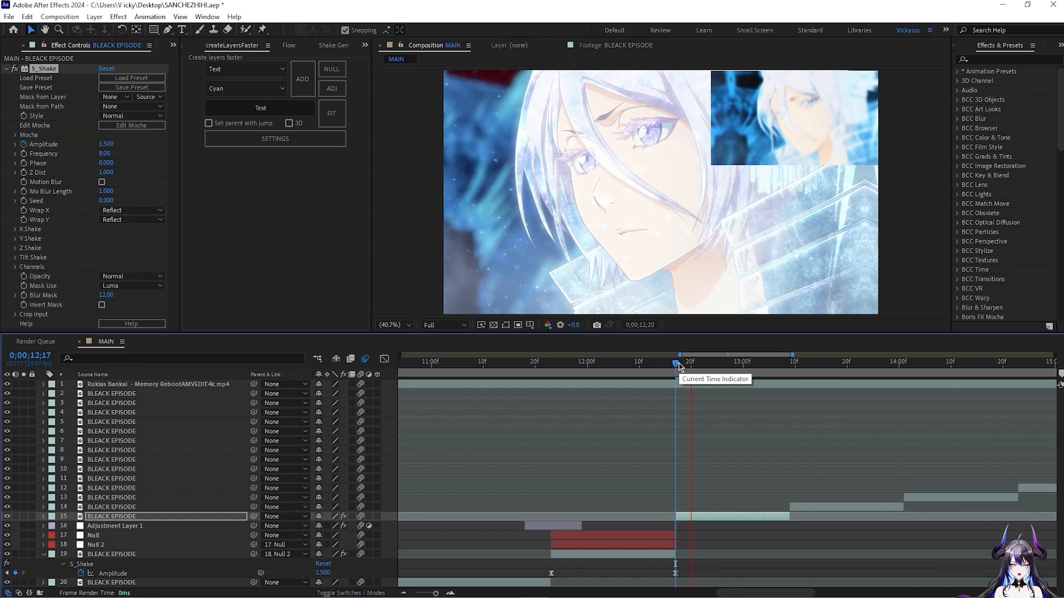
{"action": "key", "text": "space"}
{"action": "key", "text": "u"}
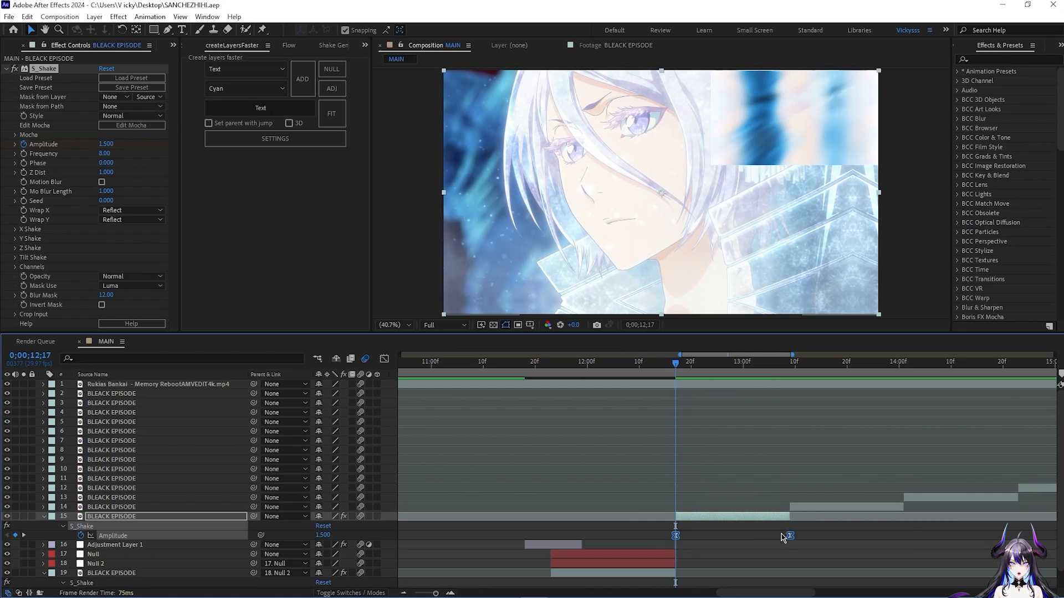
- Set this clip's S_Shake Frequency to 3 and save the project
{"action": "left_click", "coordinate": [105, 154]}
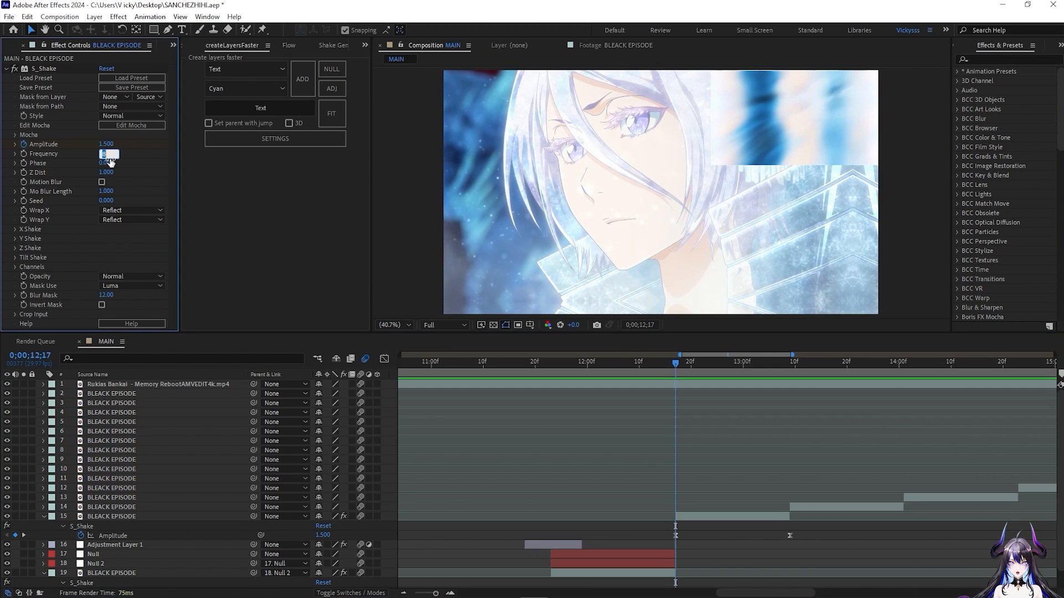
{"action": "key", "text": "Return"}
{"action": "key", "text": "ctrl+s"}
{"action": "key", "text": "u"}
- Play the clip's shake with the new frequency from about 0;00;12;20
{"action": "mouse_move", "coordinate": [676, 371]}
{"action": "left_mouse_down"}
{"action": "mouse_move", "coordinate": [713, 375]}
{"action": "mouse_move", "coordinate": [641, 373]}
{"action": "mouse_move", "coordinate": [690, 373]}
{"action": "left_mouse_up"}
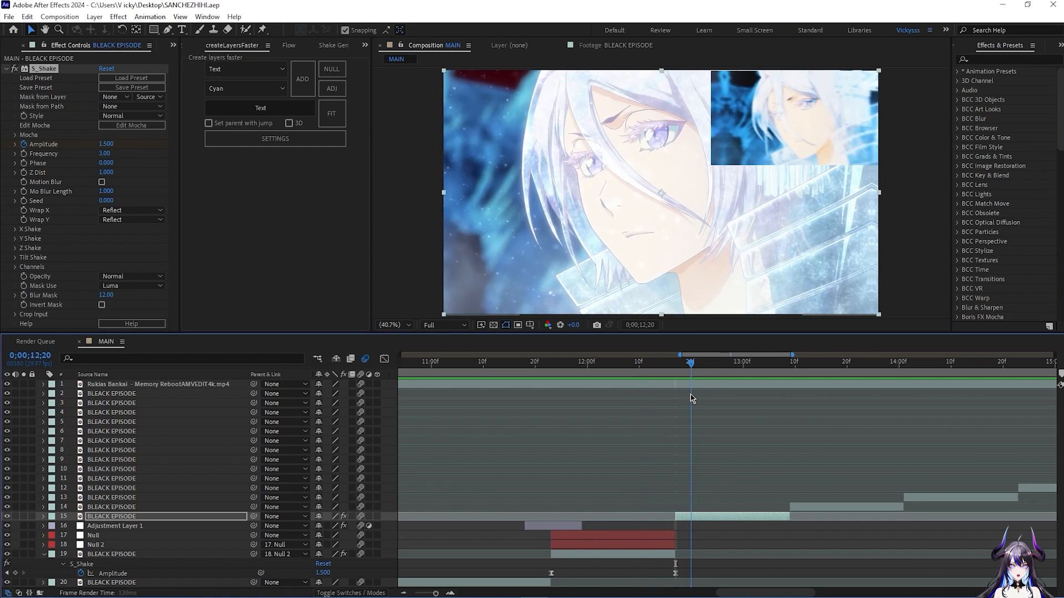
{"action": "key", "text": "space"}
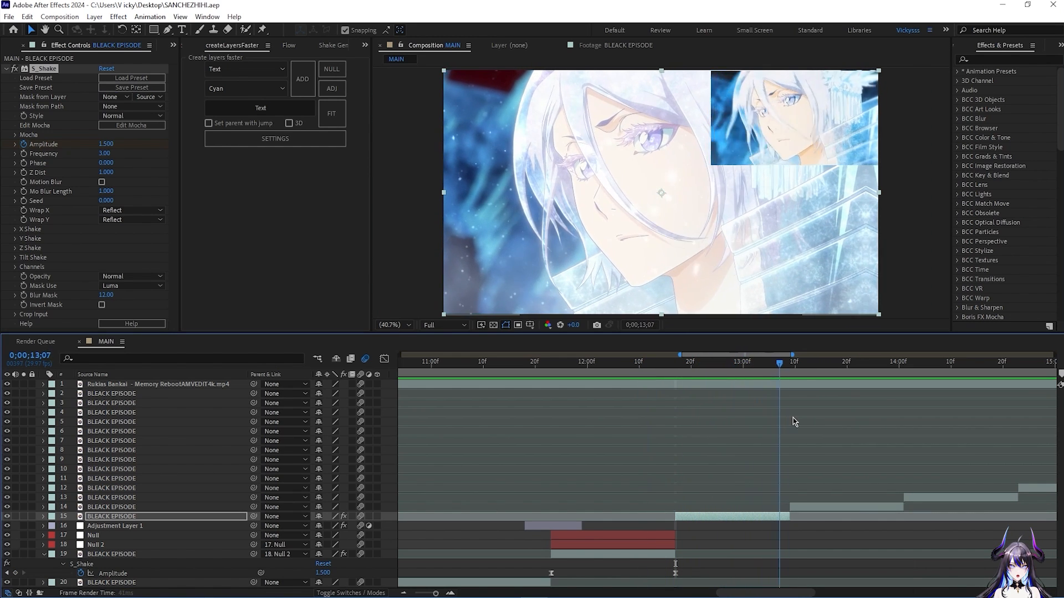
- Return to 0;00;12;17 and examine the clip's S_Shake Amplitude keyframes, collapsing them again
{"action": "left_click_drag", "start_coordinate": [817, 422], "coordinate": [675, 449]}
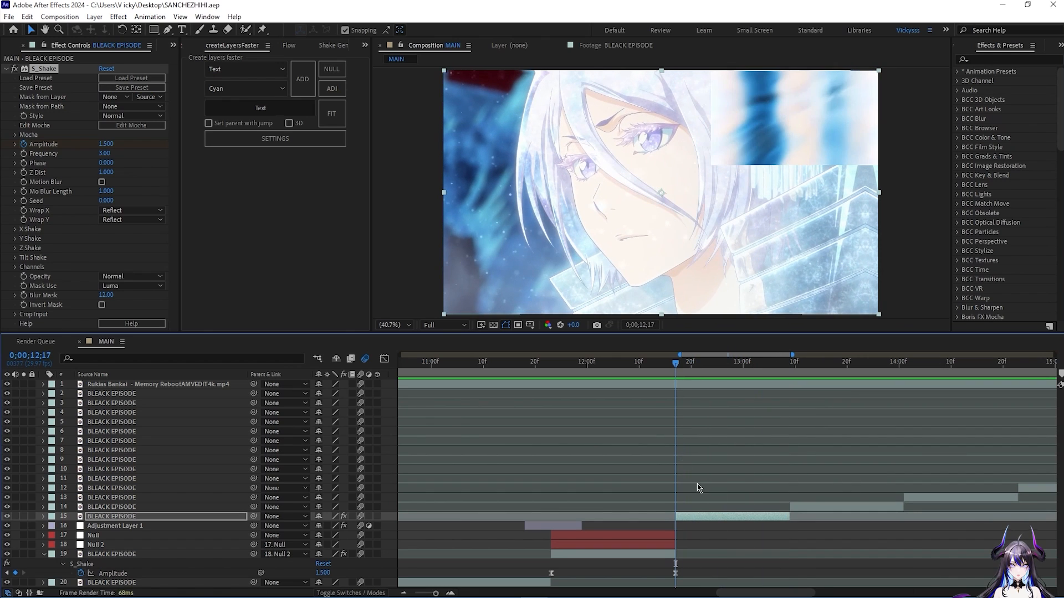
{"action": "key", "text": "ctrl+v"}
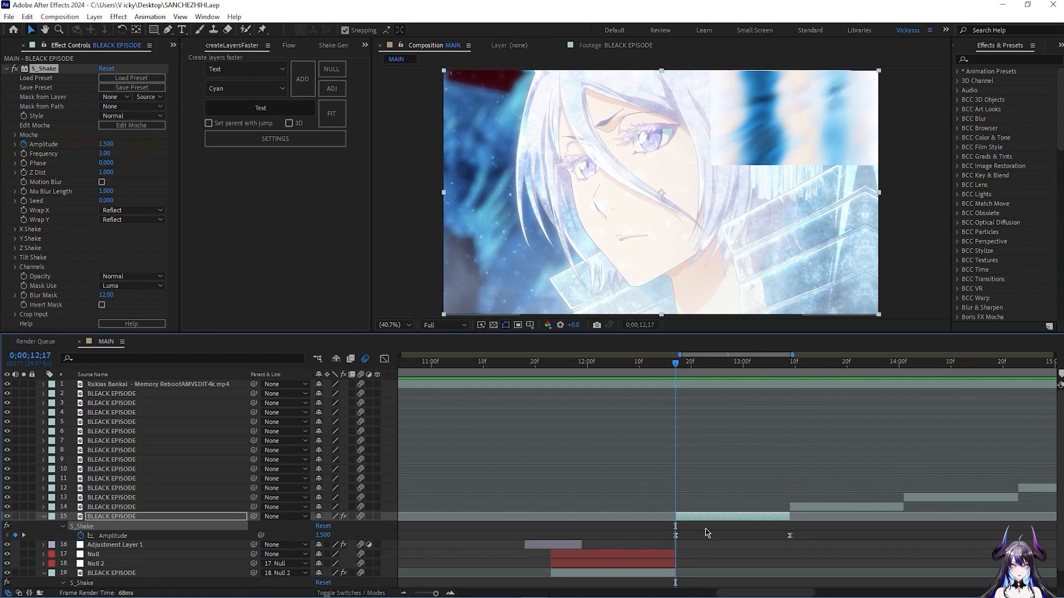
{"action": "key", "text": "u"}
{"action": "left_click", "coordinate": [836, 500]}
{"action": "left_click", "coordinate": [831, 507]}
{"action": "left_click", "coordinate": [724, 534]}
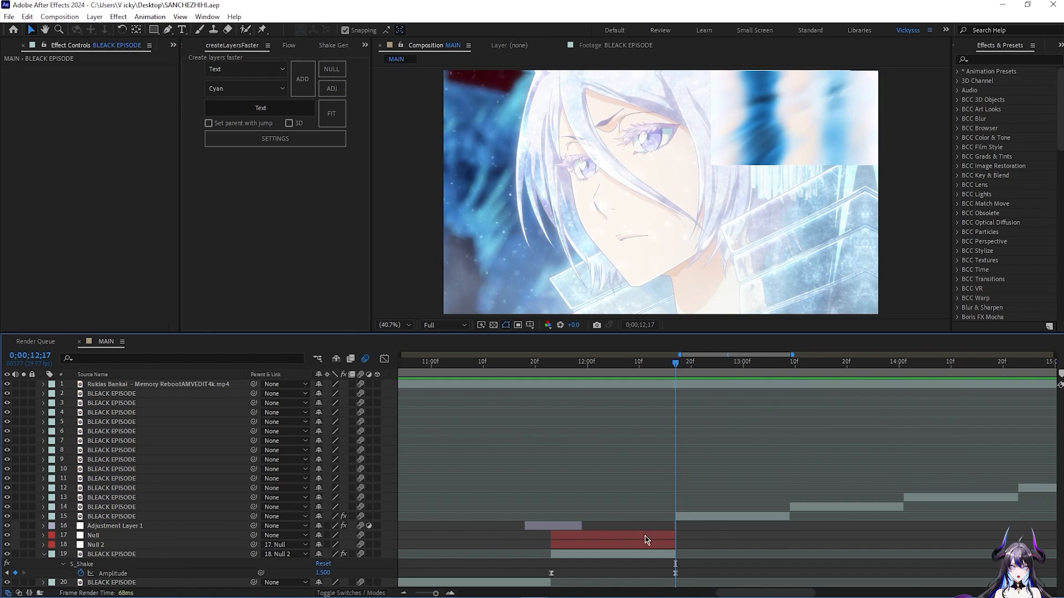
- Duplicate the Twitch adjustment layer, place the copy above the clip and shift it over the cut at 0;00;12;17
{"action": "left_click", "coordinate": [647, 537]}
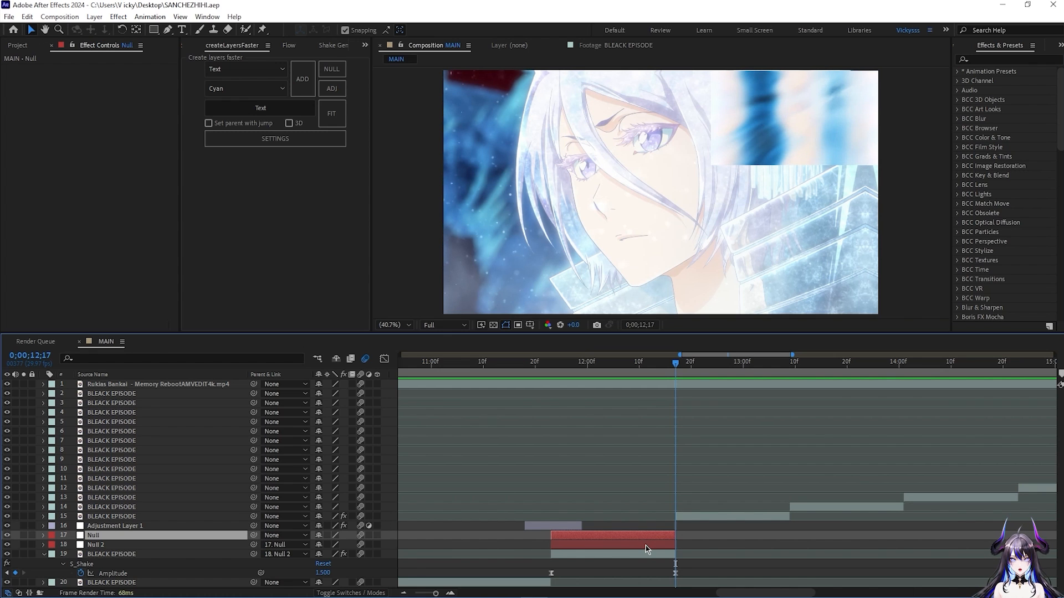
{"action": "left_click", "coordinate": [646, 546]}
{"action": "key", "text": "Page_Up"}
{"action": "key", "text": "Page_Down"}
{"action": "left_click", "coordinate": [185, 526]}
{"action": "key", "text": "ctrl+d"}
{"action": "left_click_drag", "start_coordinate": [185, 525], "coordinate": [185, 512]}
{"action": "key", "text": "u"}
{"action": "left_click_drag", "start_coordinate": [566, 517], "coordinate": [690, 518]}
{"action": "key", "text": "u"}
- Add a null over the clip and keyframe its Scale, with 64% at 0;00;12;17 and the second keyframe at the clip's end
{"action": "left_click", "coordinate": [690, 526]}
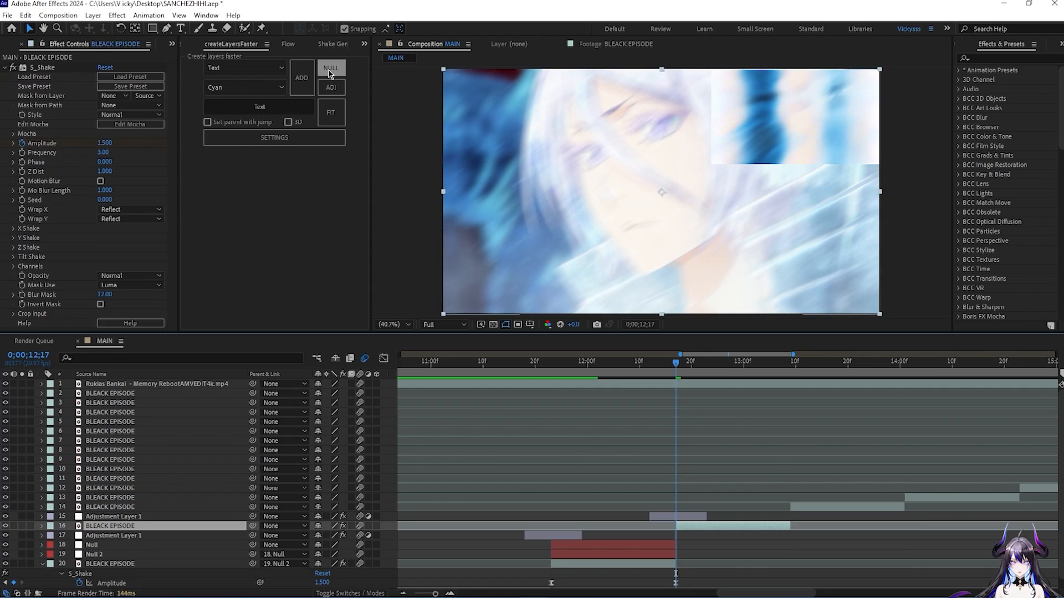
{"action": "left_click", "coordinate": [331, 67]}
{"action": "left_click", "coordinate": [110, 526]}
{"action": "key", "text": "s"}
{"action": "left_click", "coordinate": [69, 535]}
{"action": "left_click_drag", "start_coordinate": [675, 363], "coordinate": [675, 392]}
{"action": "left_click_drag", "start_coordinate": [676, 535], "coordinate": [790, 535]}
{"action": "left_click_drag", "start_coordinate": [331, 535], "coordinate": [299, 531]}
- Apply Motion Tile to the clip with mirrored edges and an output width and height of 230
{"action": "left_click", "coordinate": [729, 545]}
{"action": "key", "text": "ctrl+space"}
{"action": "type", "text": "mo"}
{"action": "key", "text": "Return"}
{"action": "left_click", "coordinate": [101, 284]}
{"action": "left_click", "coordinate": [105, 264]}
{"action": "type", "text": "230"}
{"action": "key", "text": "Tab"}
{"action": "type", "text": "230"}
{"action": "key", "text": "Return"}
- Easy-ease the null's Scale keyframes, shape their curve in the graph editor, preview the move and save the project
{"action": "key", "text": "F9"}
{"action": "key", "text": "shift+F3"}
{"action": "left_click_drag", "start_coordinate": [801, 531], "coordinate": [676, 427]}
{"action": "left_click_drag", "start_coordinate": [752, 391], "coordinate": [676, 399]}
{"action": "key", "text": "shift+F3"}
{"action": "key", "text": "space"}
{"action": "key", "text": "ctrl+s"}
- Set the copied adjustment layer's Twitch Slide Amount to 219, Slide Direction to 65° and Slide Spread to 0.36, save, and preview the transition
{"action": "left_click", "coordinate": [676, 517]}
{"action": "left_click", "coordinate": [14, 115]}
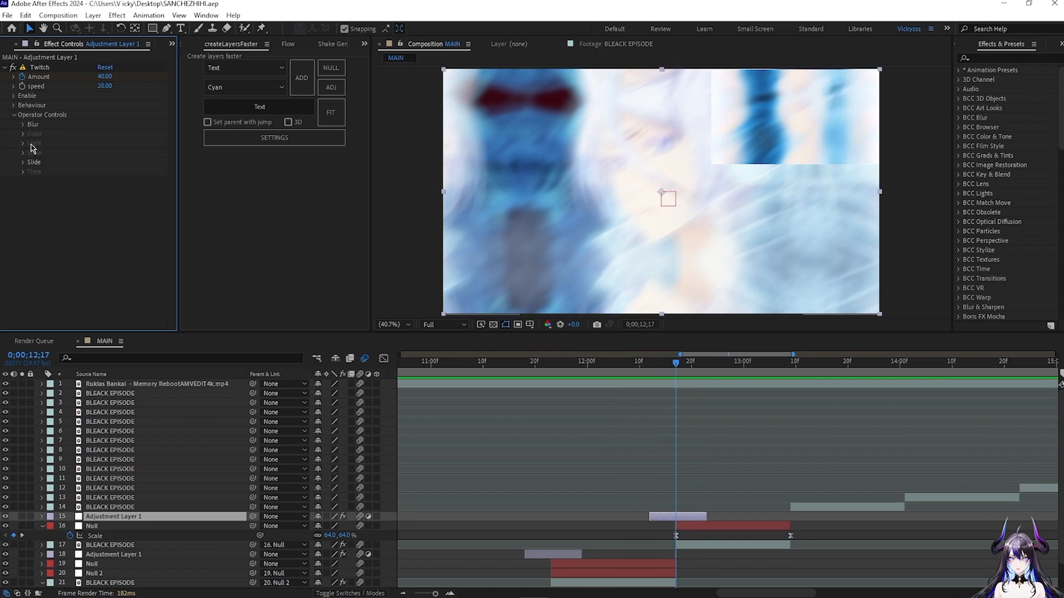
{"action": "left_click", "coordinate": [23, 124]}
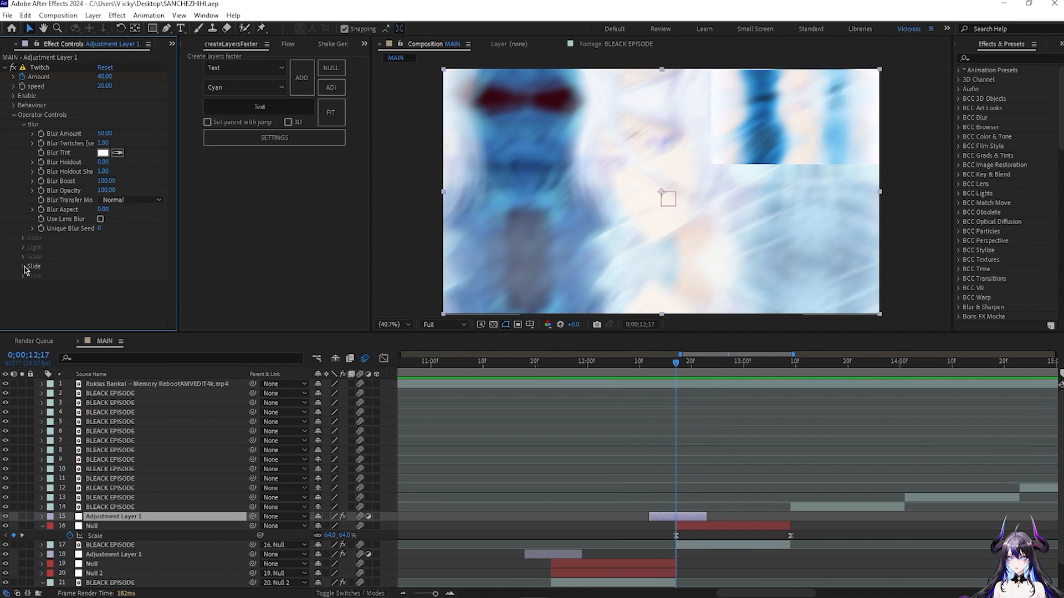
{"action": "left_click", "coordinate": [23, 265]}
{"action": "mouse_move", "coordinate": [111, 252]}
{"action": "left_mouse_down"}
{"action": "mouse_move", "coordinate": [126, 268]}
{"action": "mouse_move", "coordinate": [67, 279]}
{"action": "mouse_move", "coordinate": [127, 269]}
{"action": "left_mouse_up"}
{"action": "key", "text": "Return"}
{"action": "key", "text": "ctrl+z"}
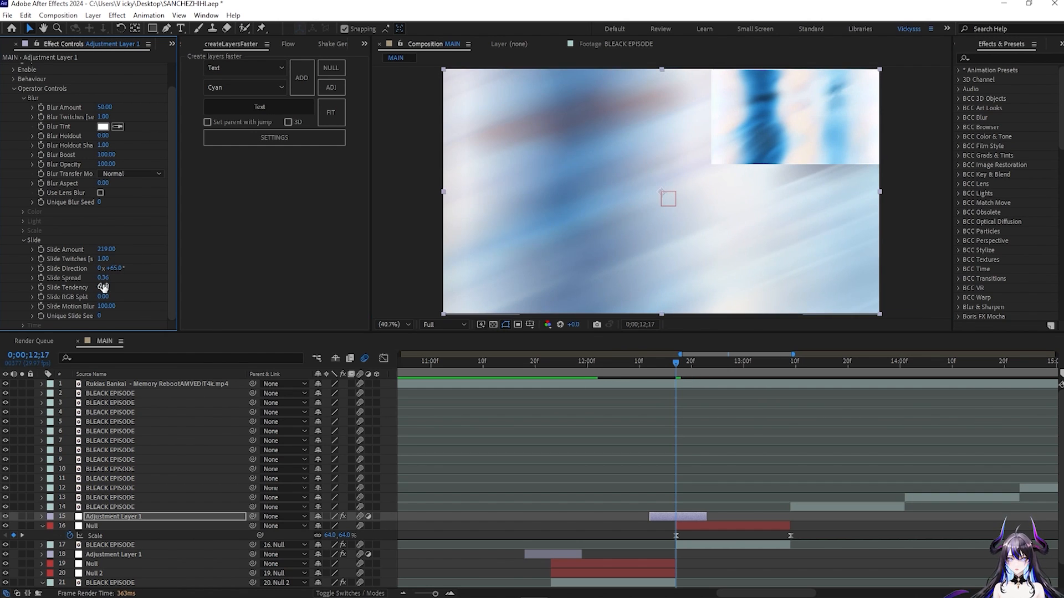
{"action": "left_click", "coordinate": [649, 363]}
{"action": "key", "text": "ctrl+s"}
{"action": "key", "text": "space"}
{"action": "left_click", "coordinate": [737, 363]}
- Replace the earlier adjustment layer with a duplicate of the retuned Twitch layer at the 0;00;11;23 cut and preview it
{"action": "left_click", "coordinate": [599, 582]}
{"action": "key", "text": "i"}
{"action": "scroll", "coordinate": [585, 508], "scroll_direction": "down", "scroll_amount": 1}
{"action": "left_click", "coordinate": [566, 536]}
{"action": "key", "text": "Delete"}
{"action": "left_click", "coordinate": [677, 499]}
{"action": "key", "text": "ctrl+d"}
{"action": "left_click_drag", "start_coordinate": [182, 499], "coordinate": [183, 543]}
{"action": "left_click_drag", "start_coordinate": [677, 535], "coordinate": [553, 536]}
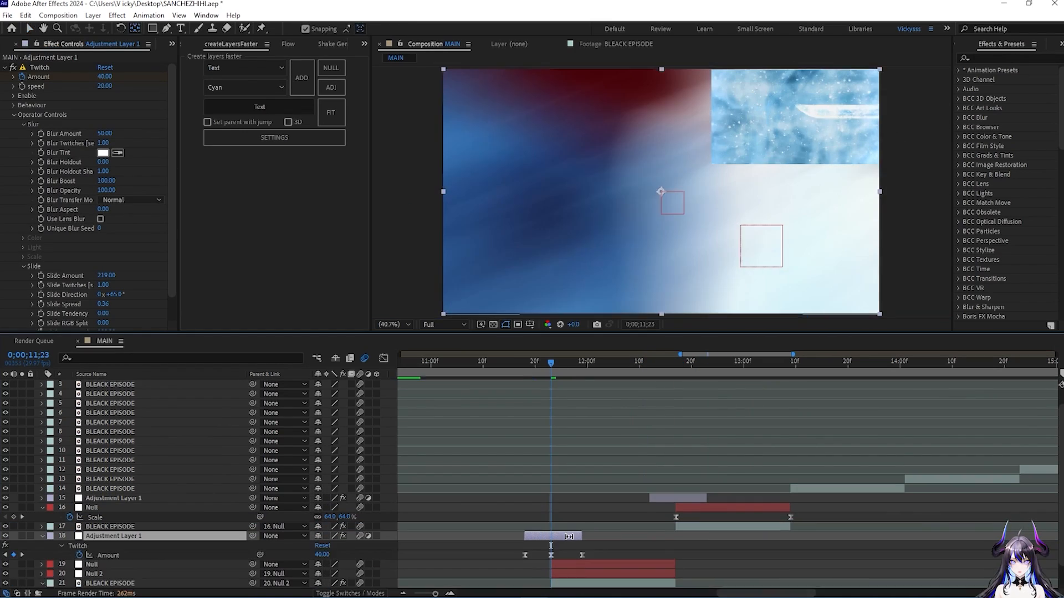
{"action": "left_click", "coordinate": [519, 363]}
{"action": "key", "text": "space"}
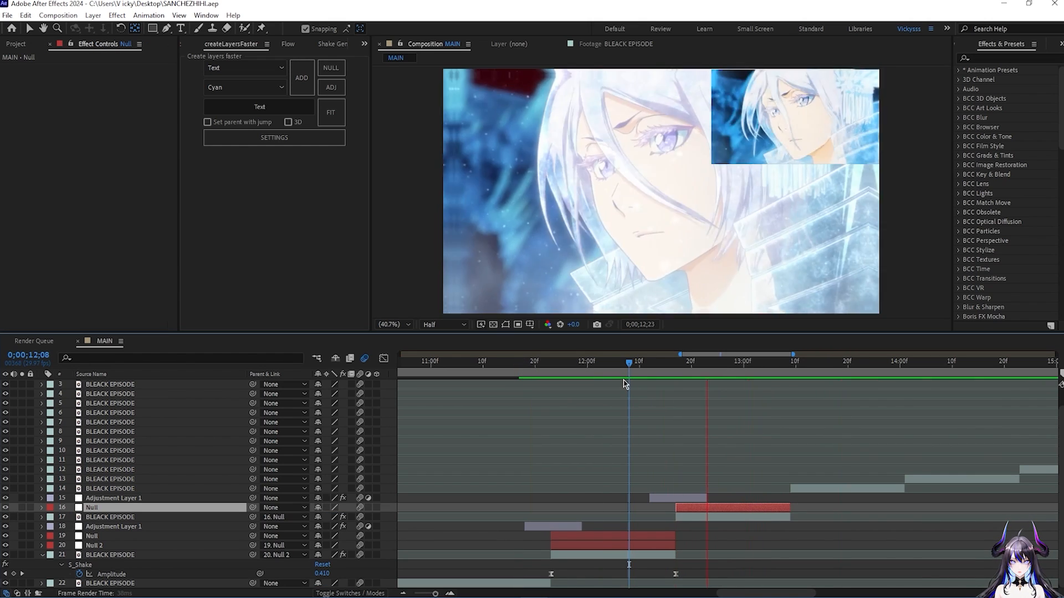
- Add a second null over the clip and keyframe its Scale at 100% at 0;00;12;26 and 63% at 0;00;13;08
{"action": "left_click_drag", "start_coordinate": [626, 383], "coordinate": [742, 396]}
{"action": "left_click", "coordinate": [331, 68]}
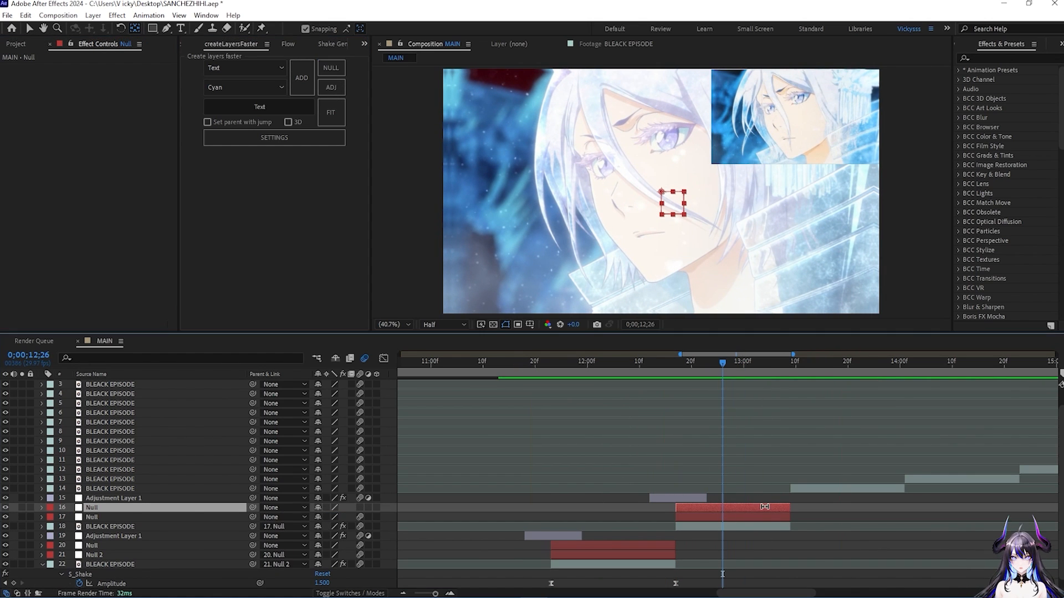
{"action": "key", "text": "v"}
{"action": "left_click", "coordinate": [673, 517]}
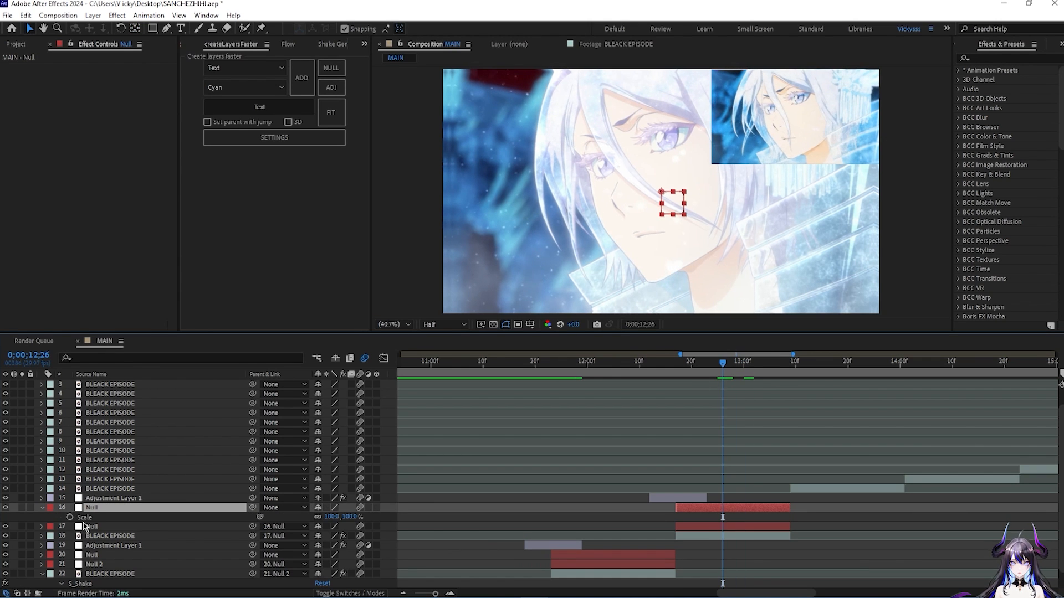
{"action": "left_click", "coordinate": [69, 517]}
{"action": "left_click_drag", "start_coordinate": [724, 365], "coordinate": [787, 392]}
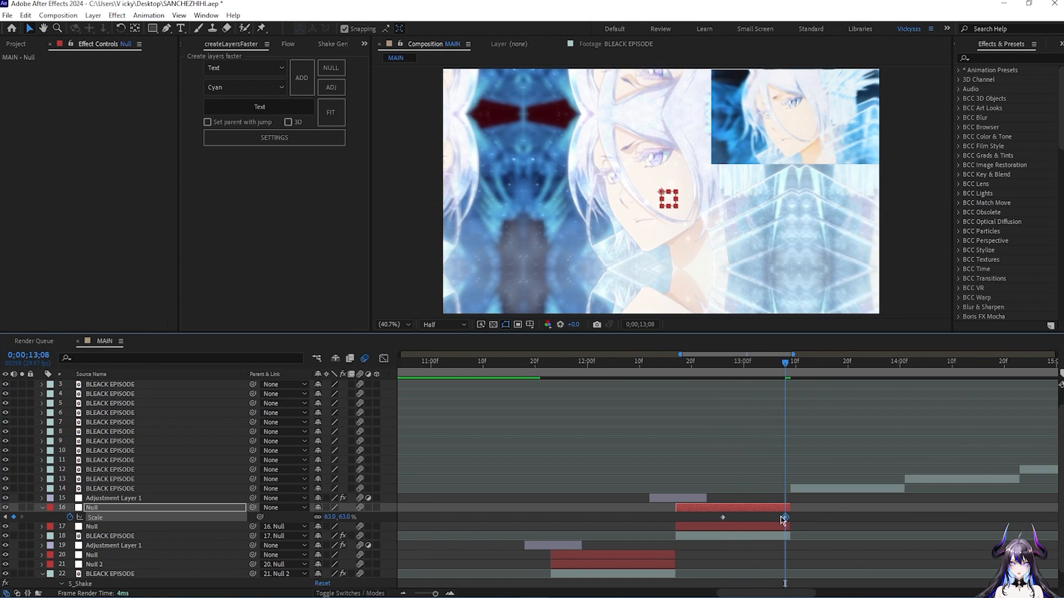
- Shape the ease curve of the second null's Scale keyframes in the graph editor
{"action": "key", "text": "shift+F3"}
{"action": "left_click_drag", "start_coordinate": [768, 540], "coordinate": [788, 432]}
{"action": "left_click_drag", "start_coordinate": [743, 390], "coordinate": [762, 390]}
{"action": "key", "text": "shift+F3"}
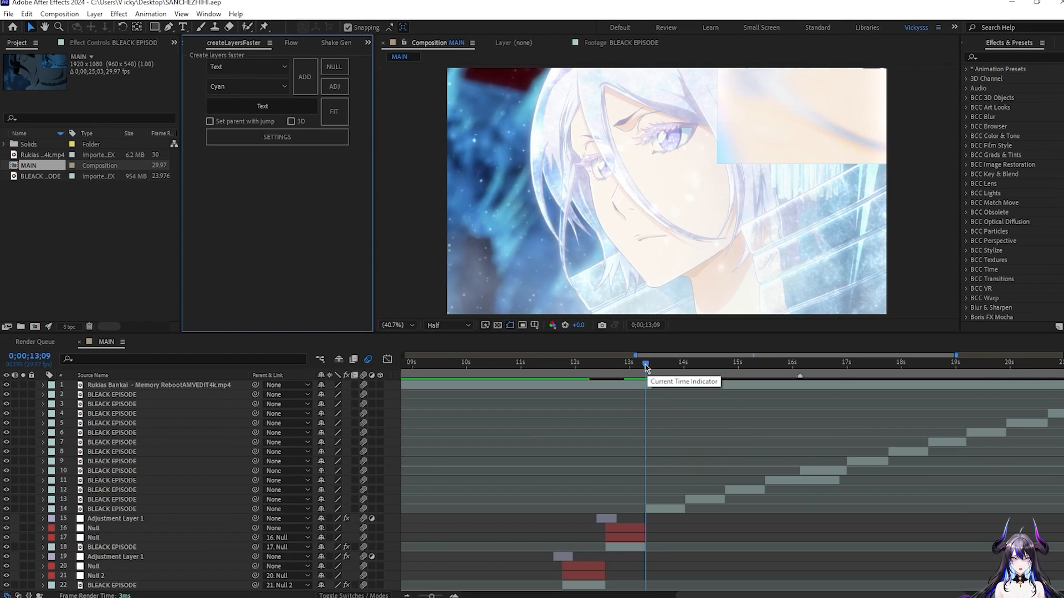
- Pre-compose the clip starting at 0;00;13;09 as TUNNEL, moving all attributes and adjusting the duration to the layer's time span
{"action": "left_click_drag", "start_coordinate": [646, 368], "coordinate": [633, 410]}
{"action": "scroll", "coordinate": [752, 369], "scroll_direction": "up", "scroll_amount": 5}
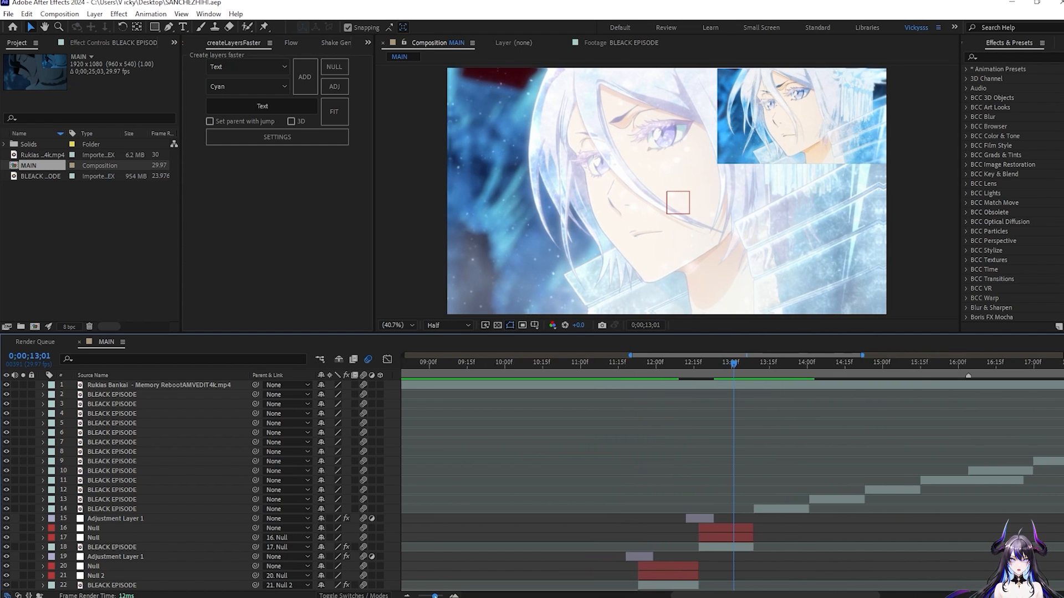
{"action": "left_click_drag", "start_coordinate": [737, 370], "coordinate": [577, 512]}
{"action": "right_click", "coordinate": [578, 512]}
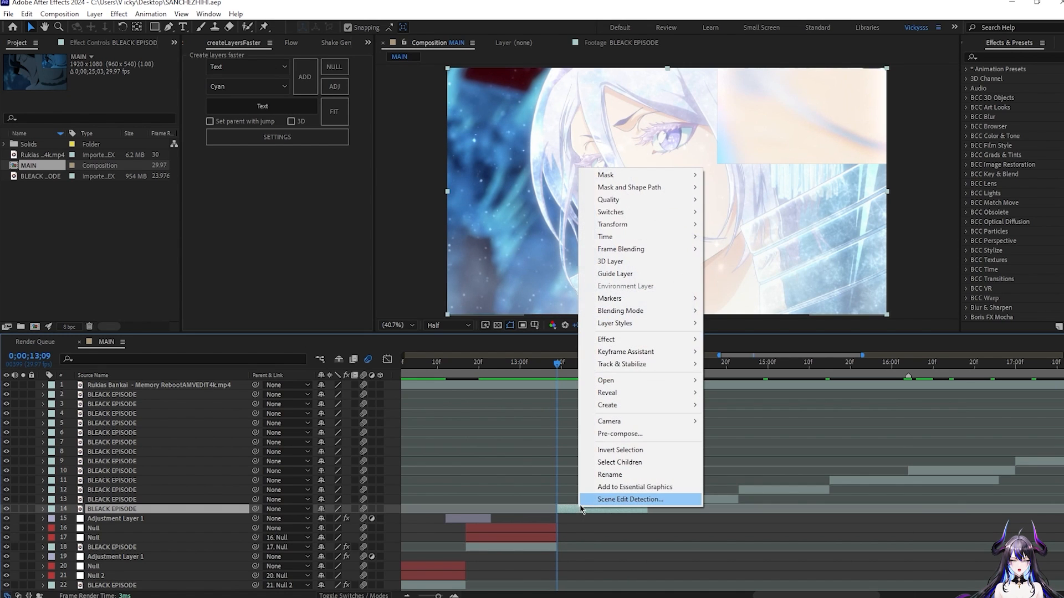
{"action": "left_click", "coordinate": [615, 433]}
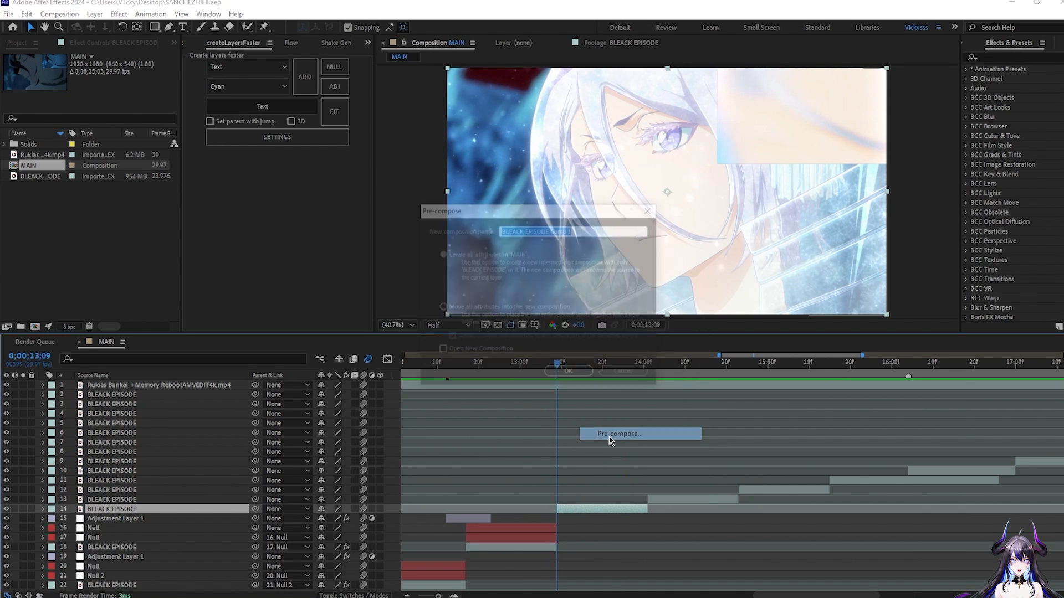
{"action": "type", "text": "TUNNEL"}
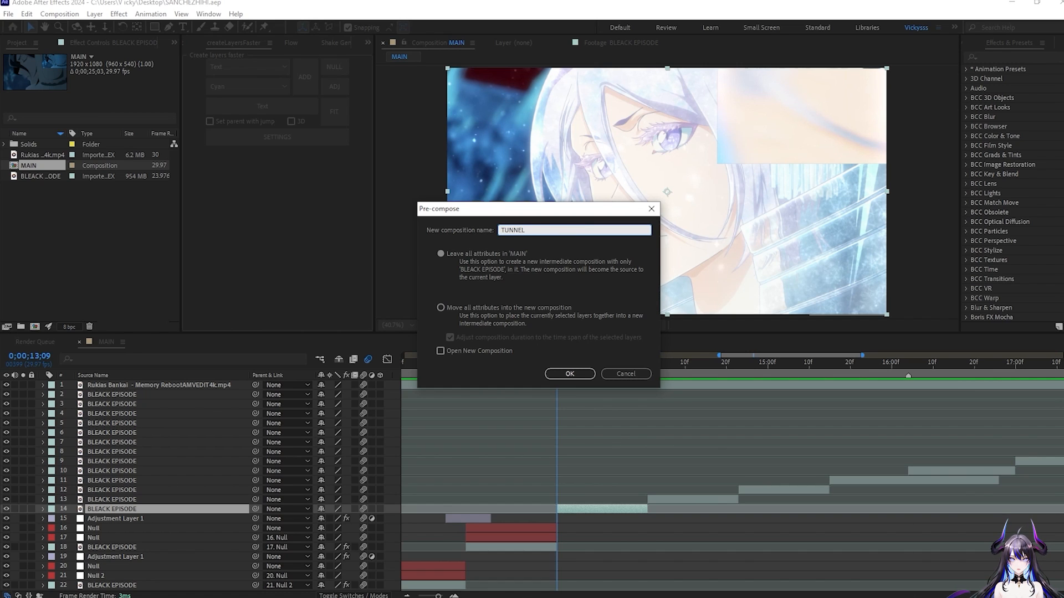
{"action": "left_click", "coordinate": [511, 311]}
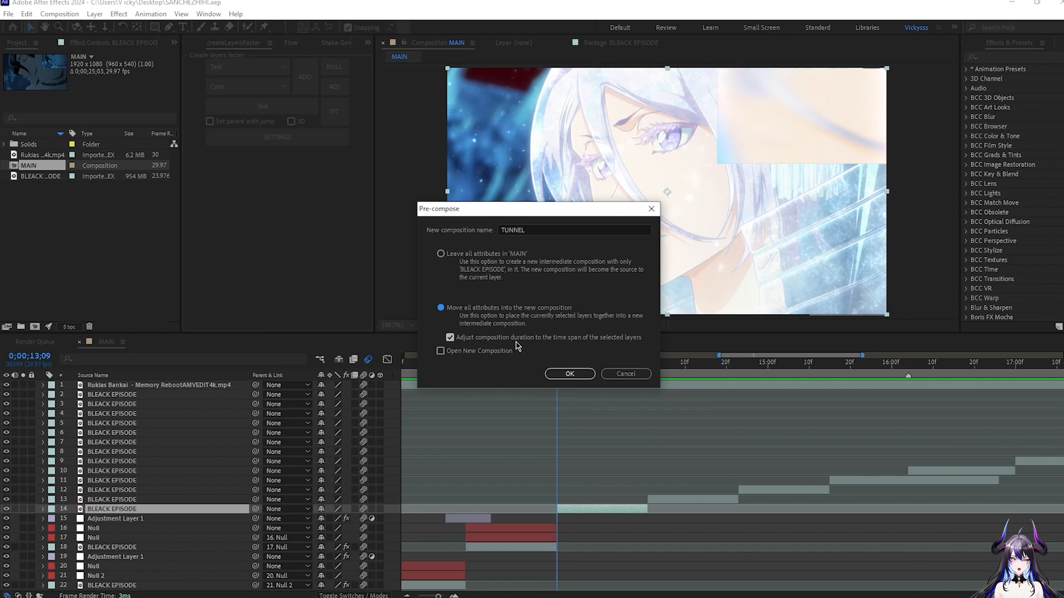
{"action": "left_click", "coordinate": [570, 375]}
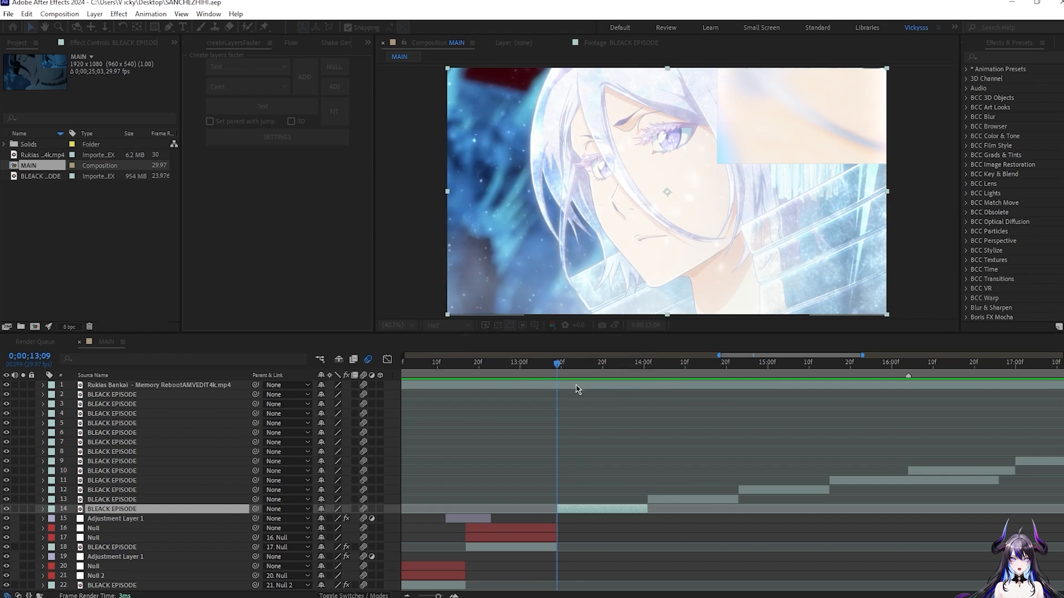
- Open the TUNNEL composition and pre-compose its BLEACK EPISODE layer as CIRCLE
{"action": "double_click", "coordinate": [603, 509]}
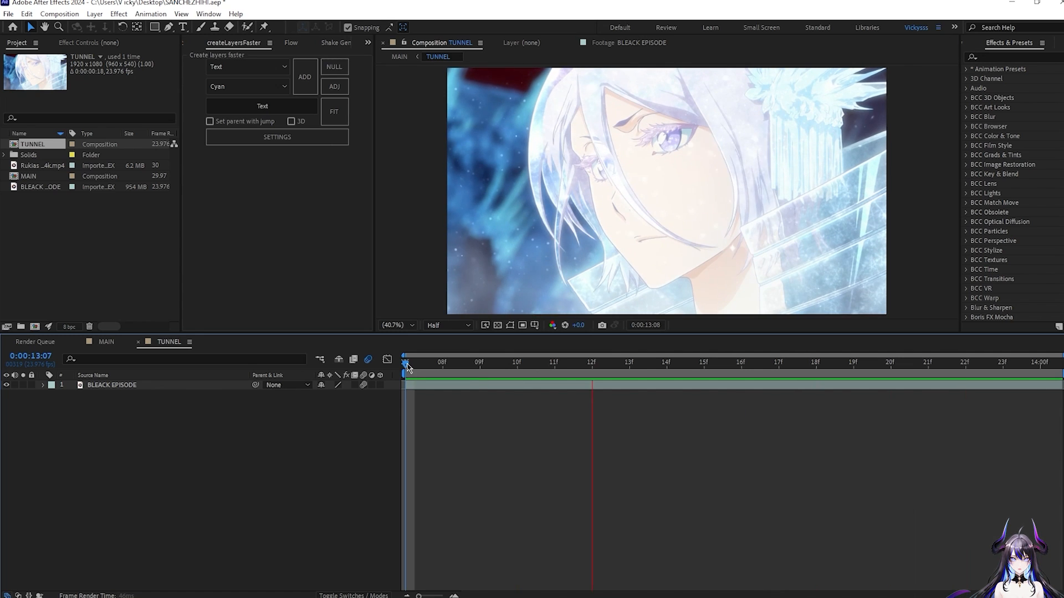
{"action": "right_click", "coordinate": [426, 389]}
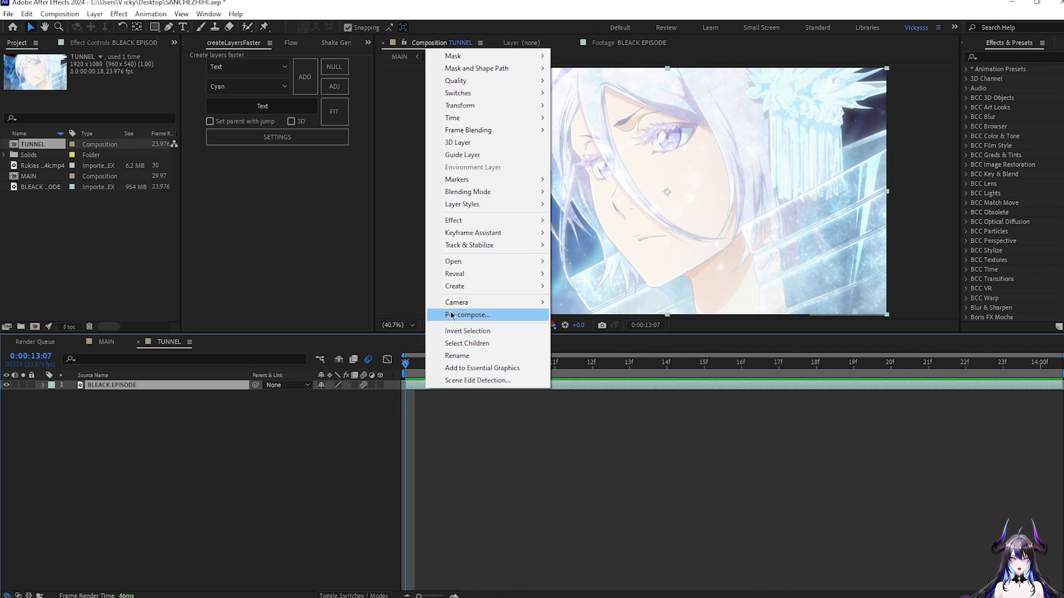
{"action": "left_click", "coordinate": [457, 314]}
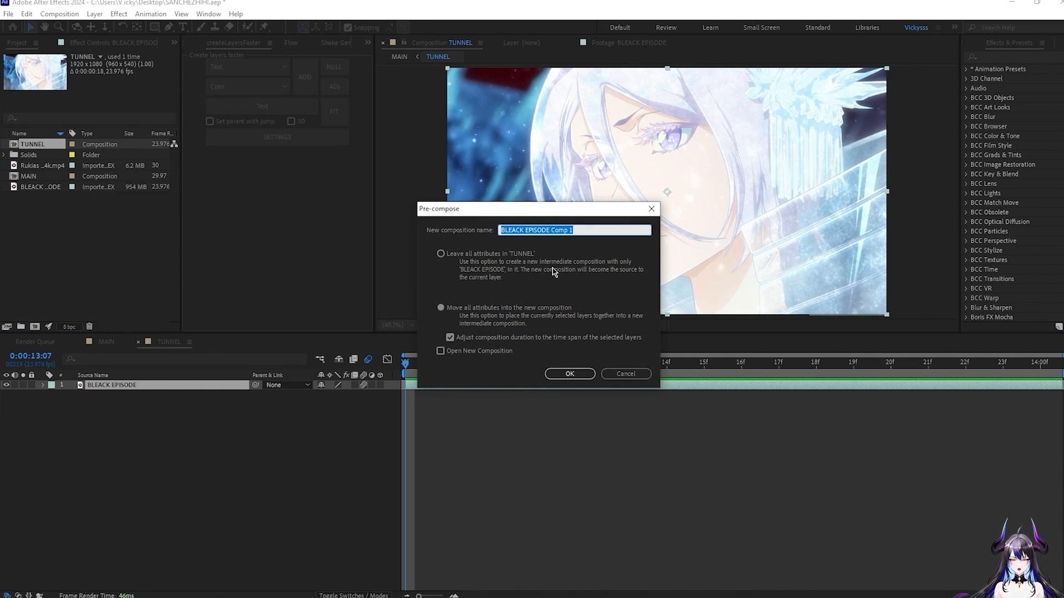
{"action": "type", "text": "Cl"}
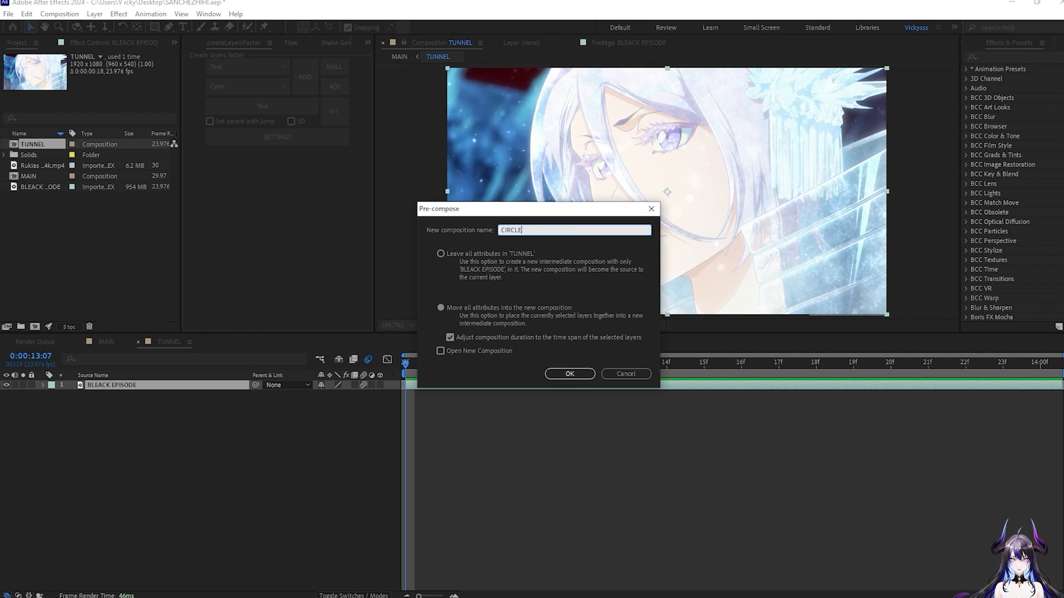
{"action": "key", "text": "Return"}
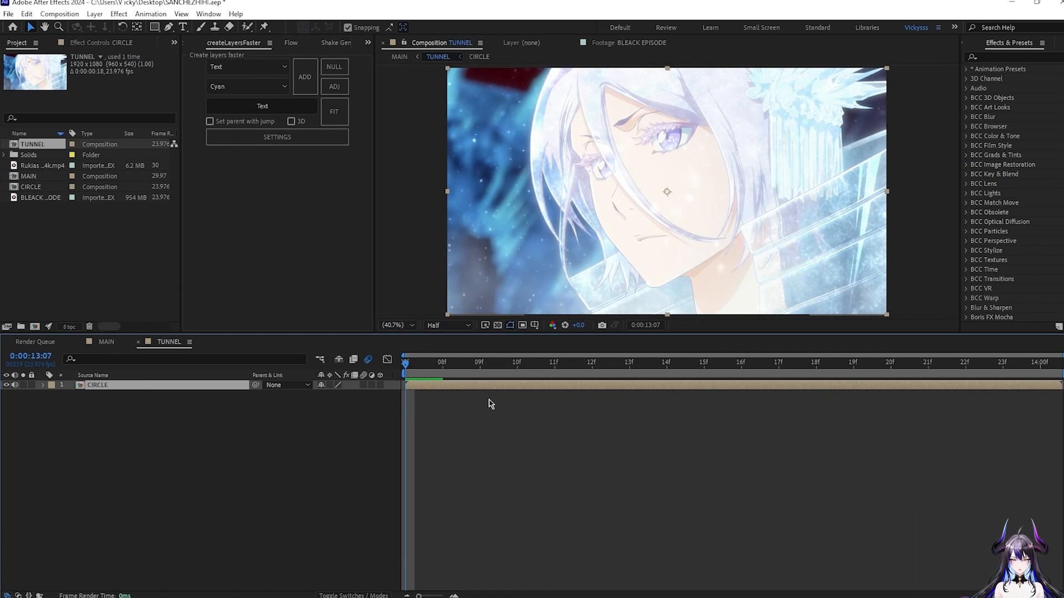
- Set the CIRCLE layer's label color to Fuchsia
{"action": "left_click", "coordinate": [53, 387]}
{"action": "left_click", "coordinate": [72, 342]}
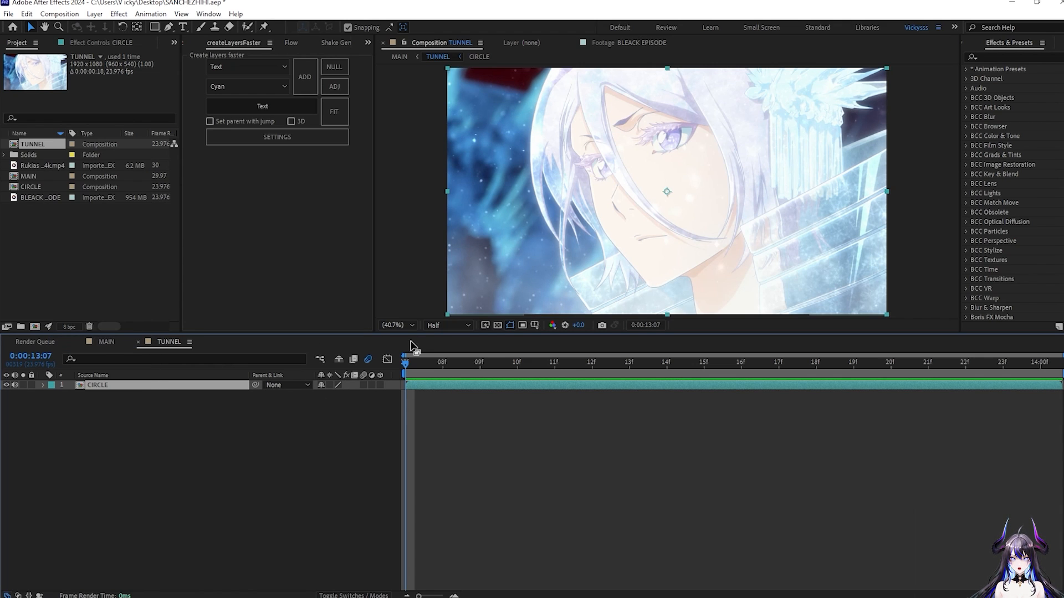
{"action": "left_click", "coordinate": [53, 385]}
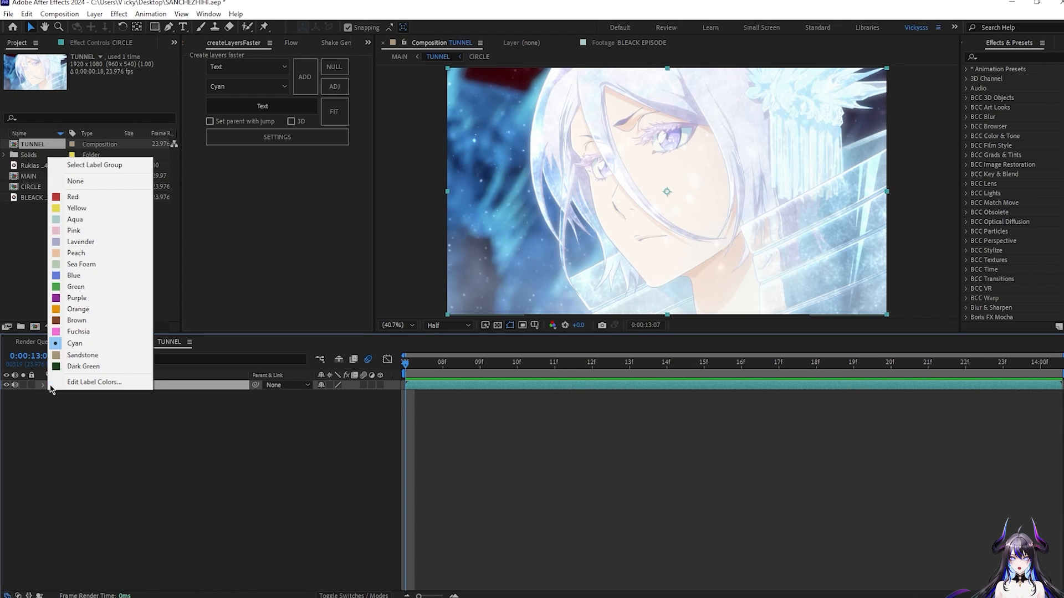
{"action": "left_click", "coordinate": [56, 332]}
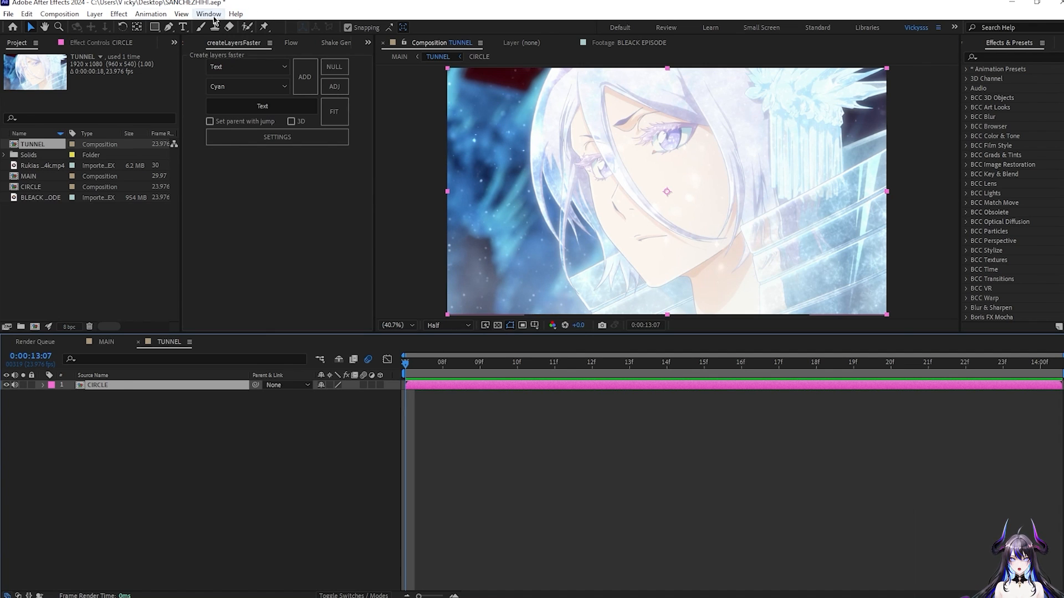
- Mask the CIRCLE layer with a centered circle nearly as tall as the frame using the Ellipse tool, and save the project
{"action": "left_click", "coordinate": [155, 26]}
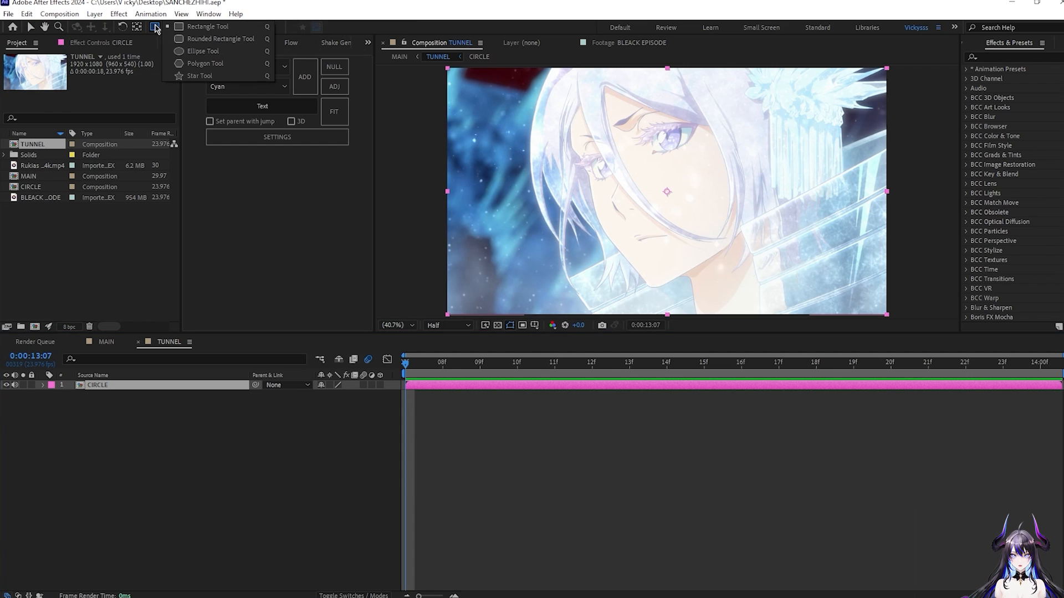
{"action": "left_click", "coordinate": [189, 52]}
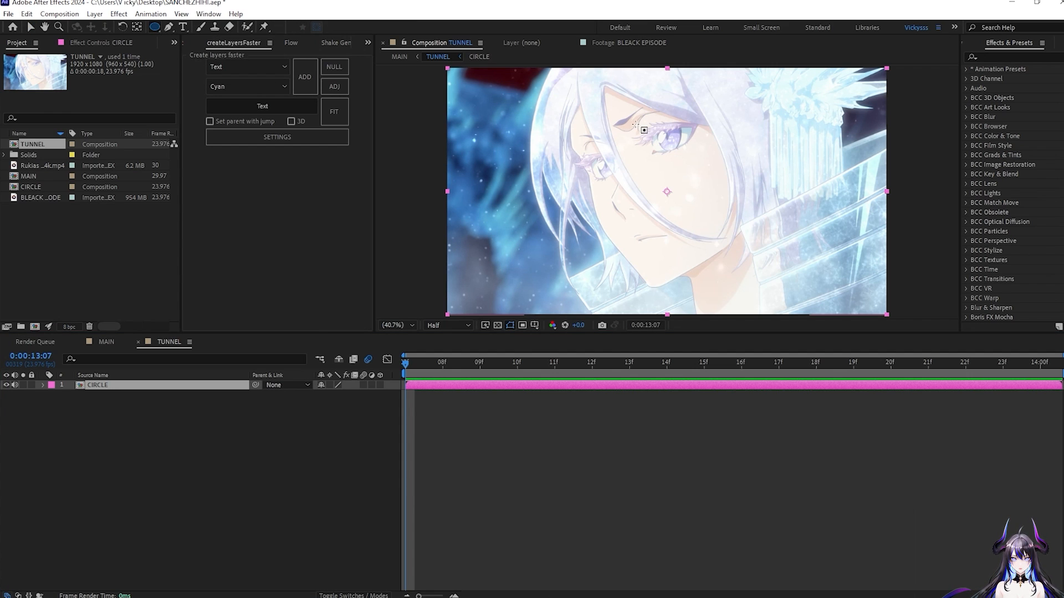
{"action": "left_click_drag", "start_coordinate": [546, 75], "coordinate": [780, 224]}
{"action": "key", "text": "v"}
{"action": "left_click", "coordinate": [463, 386]}
{"action": "key", "text": "u"}
{"action": "left_click", "coordinate": [600, 420]}
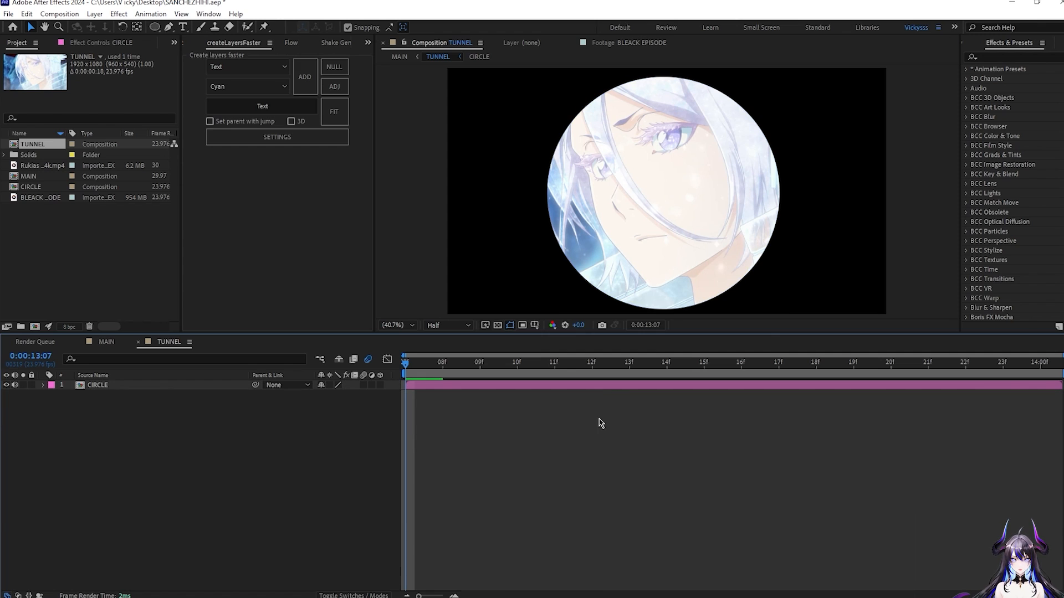
{"action": "key", "text": "ctrl+s"}
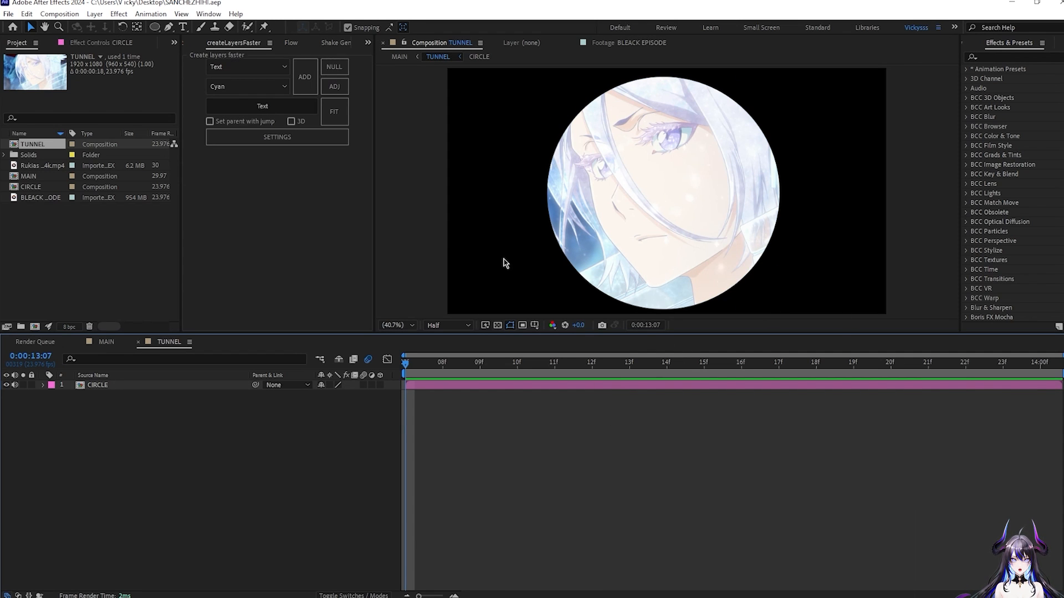
- Create a two-node camera with the 50mm preset in the TUNNEL composition
{"action": "right_click", "coordinate": [216, 470]}
{"action": "mouse_move", "coordinate": [227, 331]}
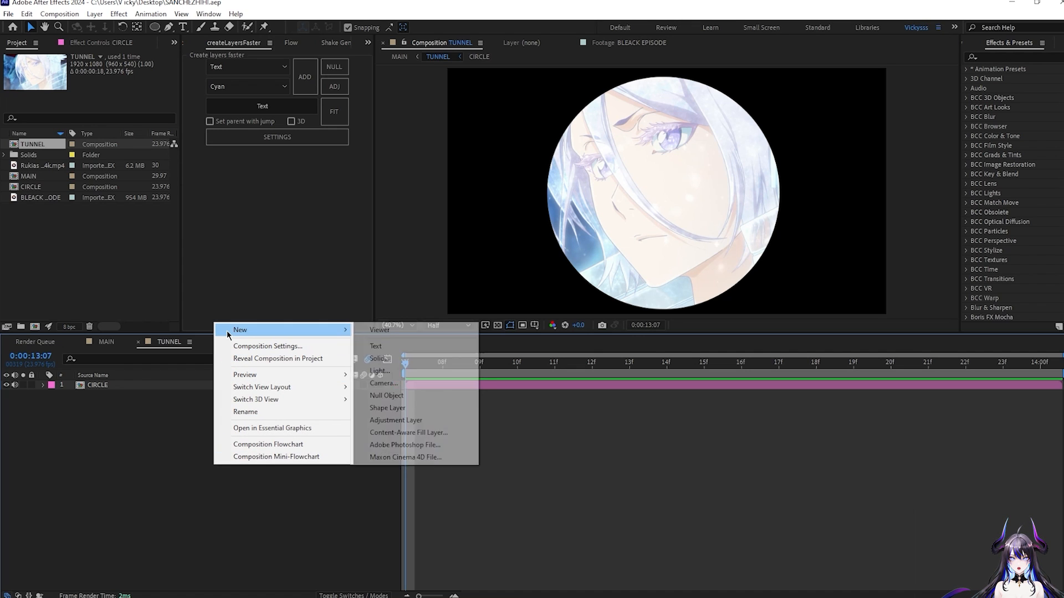
{"action": "left_click", "coordinate": [415, 384]}
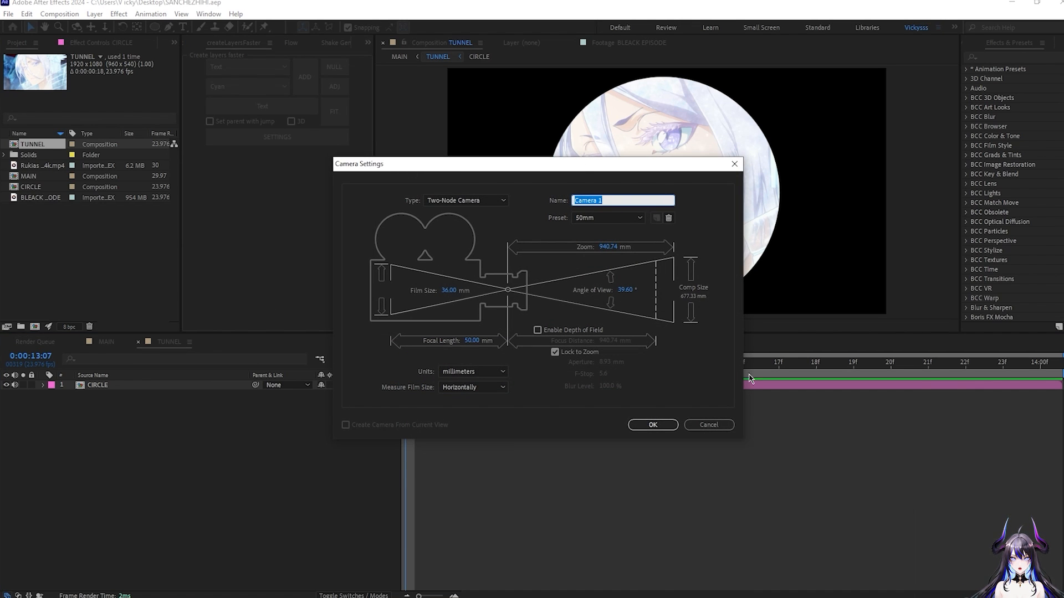
{"action": "left_click", "coordinate": [649, 424]}
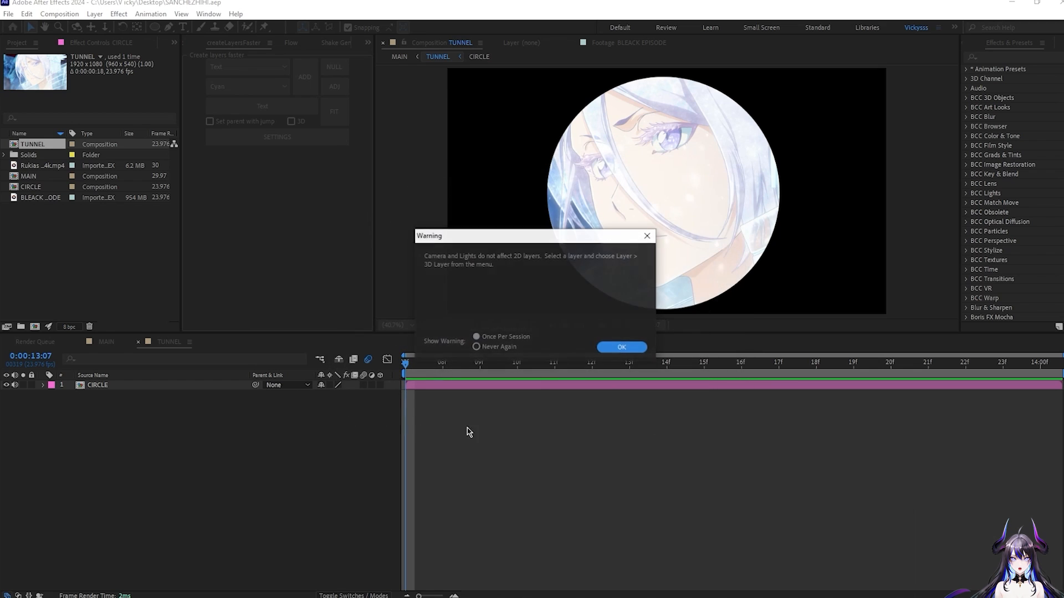
- Make the CIRCLE layer a 3D layer with motion blur
{"action": "left_click", "coordinate": [611, 349]}
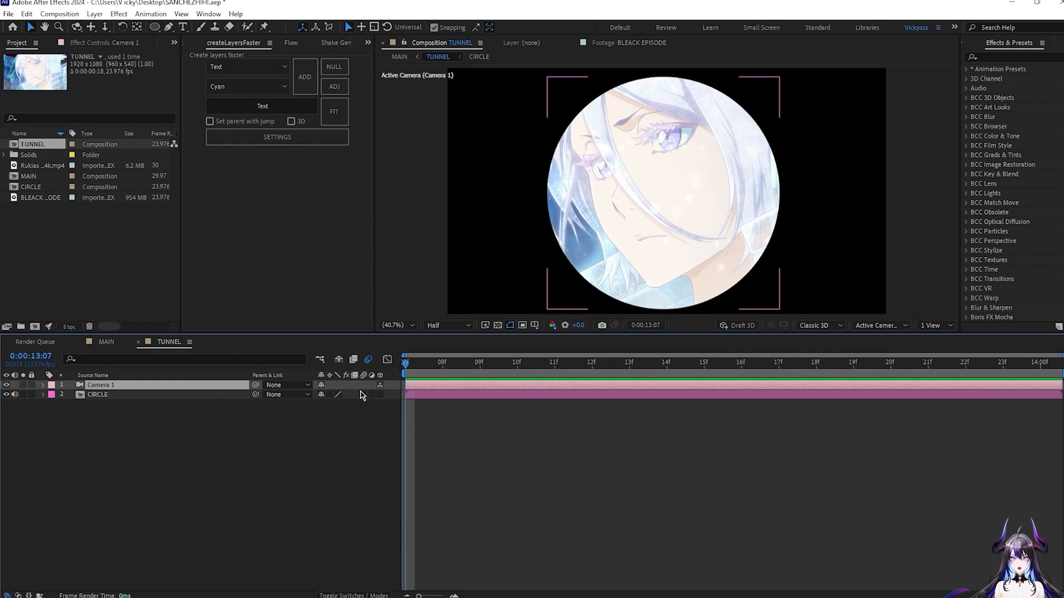
{"action": "left_click", "coordinate": [380, 394]}
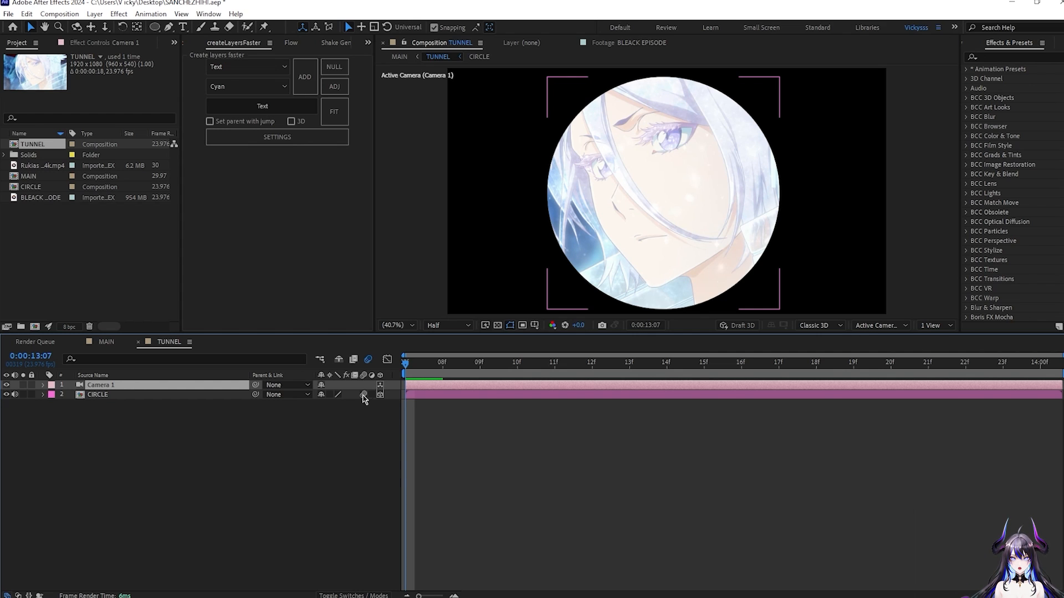
{"action": "scroll", "coordinate": [695, 200], "scroll_direction": "down", "scroll_amount": 2}
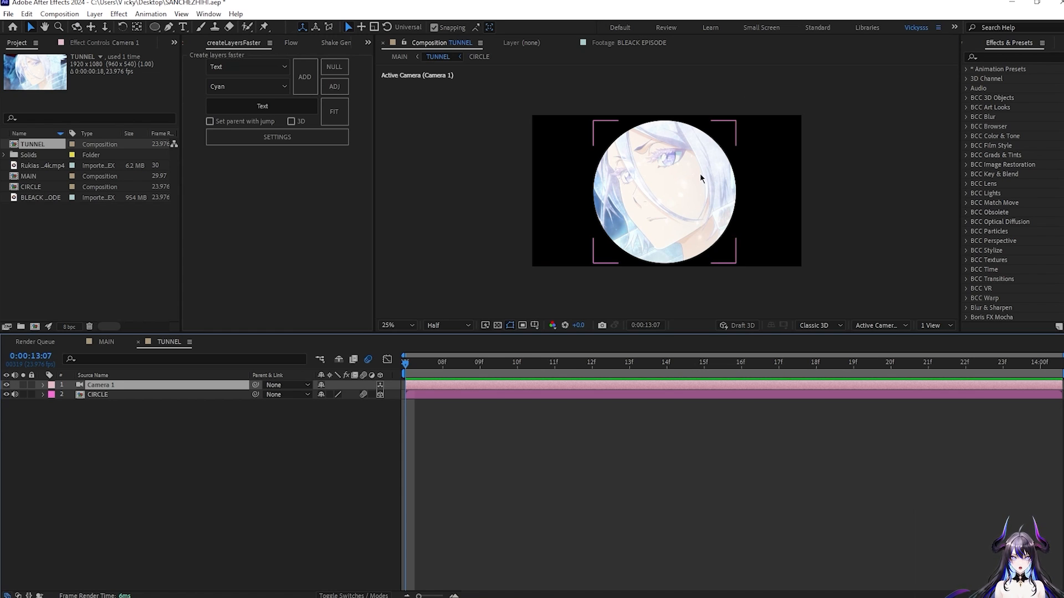
{"action": "scroll", "coordinate": [702, 174], "scroll_direction": "up", "scroll_amount": 2}
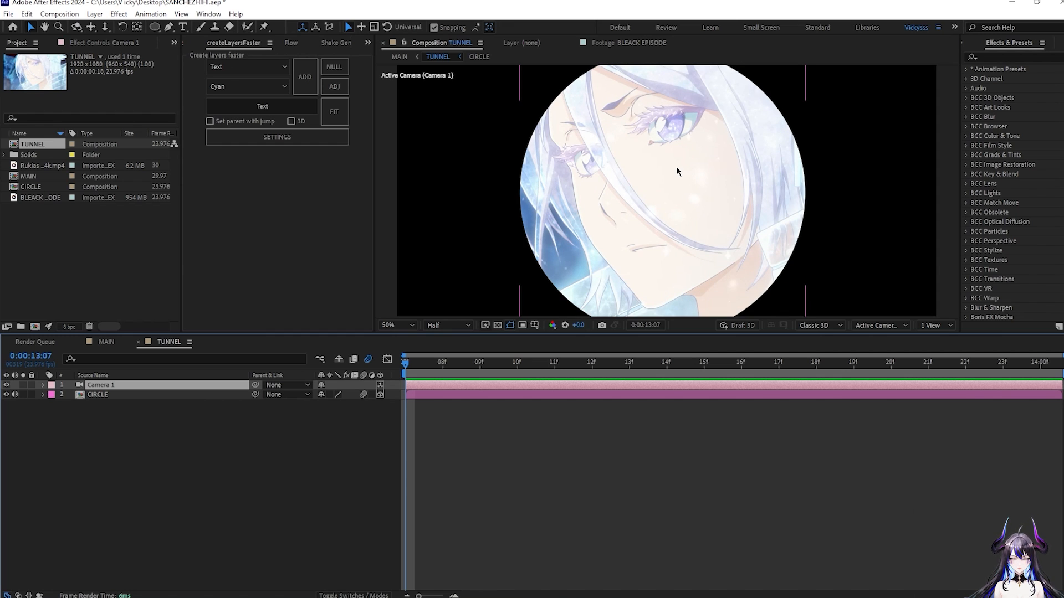
{"action": "scroll", "coordinate": [694, 200], "scroll_direction": "down", "scroll_amount": 2}
{"action": "scroll", "coordinate": [710, 175], "scroll_direction": "up", "scroll_amount": 2}
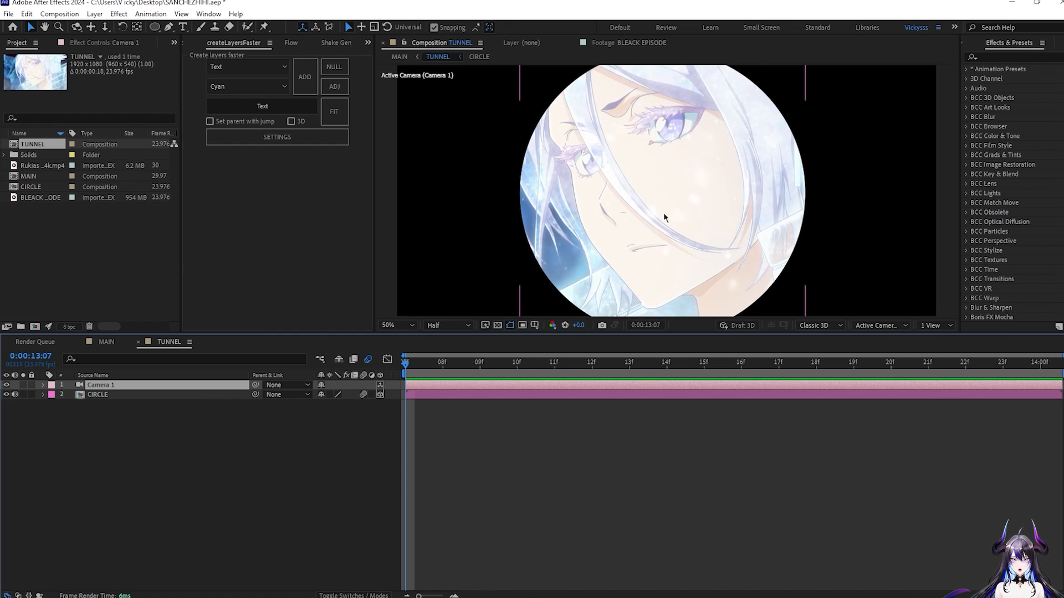
{"action": "left_click", "coordinate": [482, 443]}
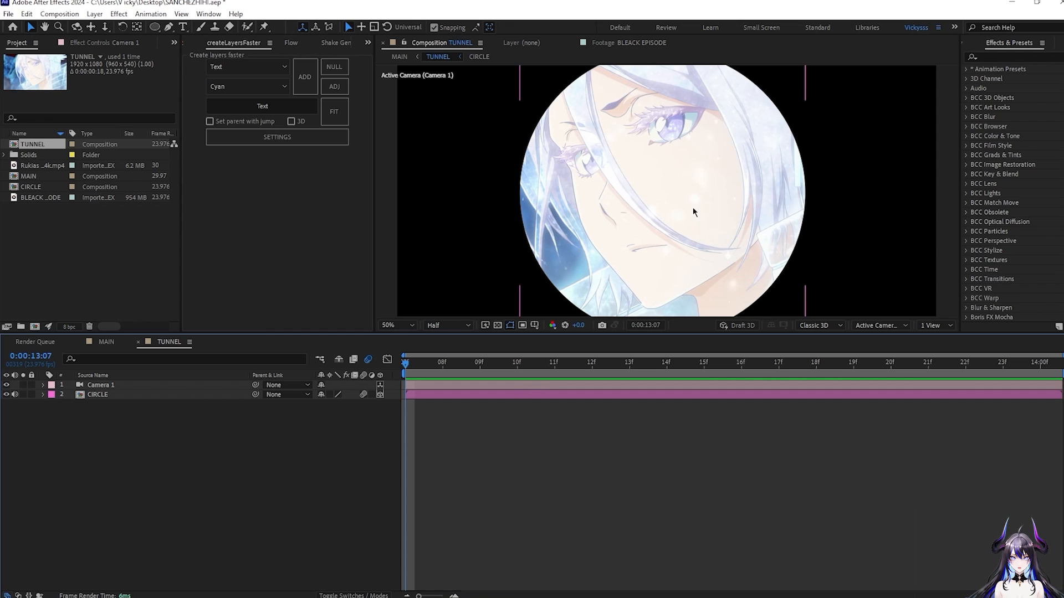
{"action": "scroll", "coordinate": [693, 212], "scroll_direction": "down", "scroll_amount": 2}
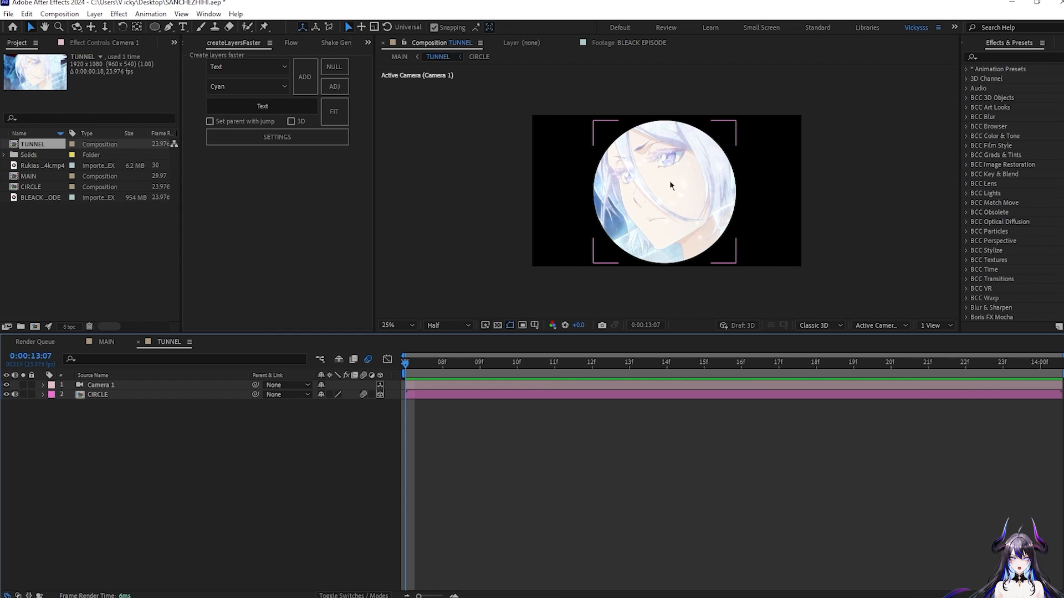
- Scrub the reference's tunnel transition in the MAIN composition and return to the TUNNEL composition
{"action": "left_click", "coordinate": [108, 341]}
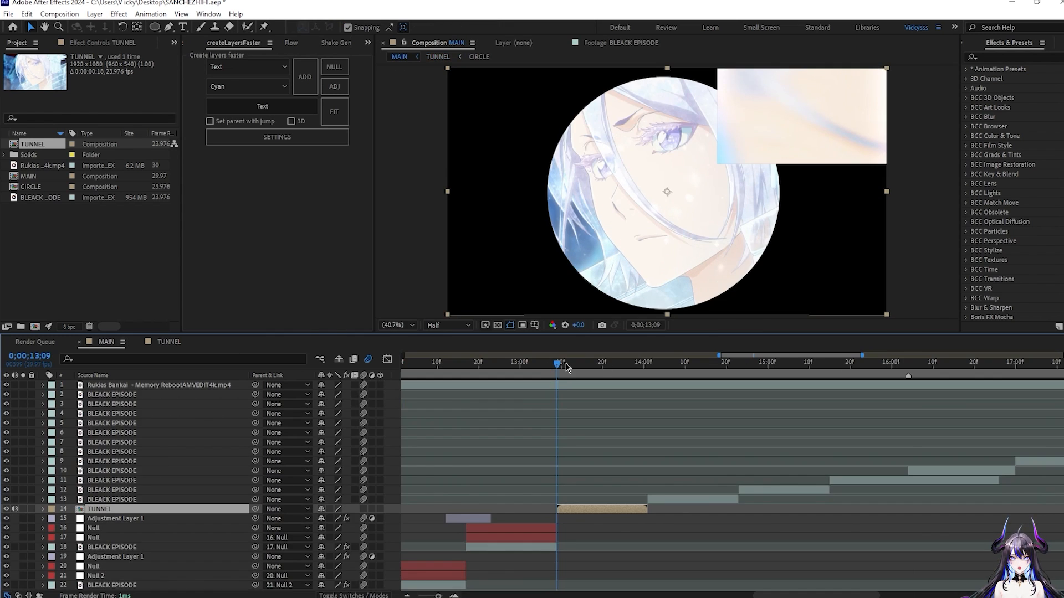
{"action": "left_click_drag", "start_coordinate": [565, 367], "coordinate": [628, 388]}
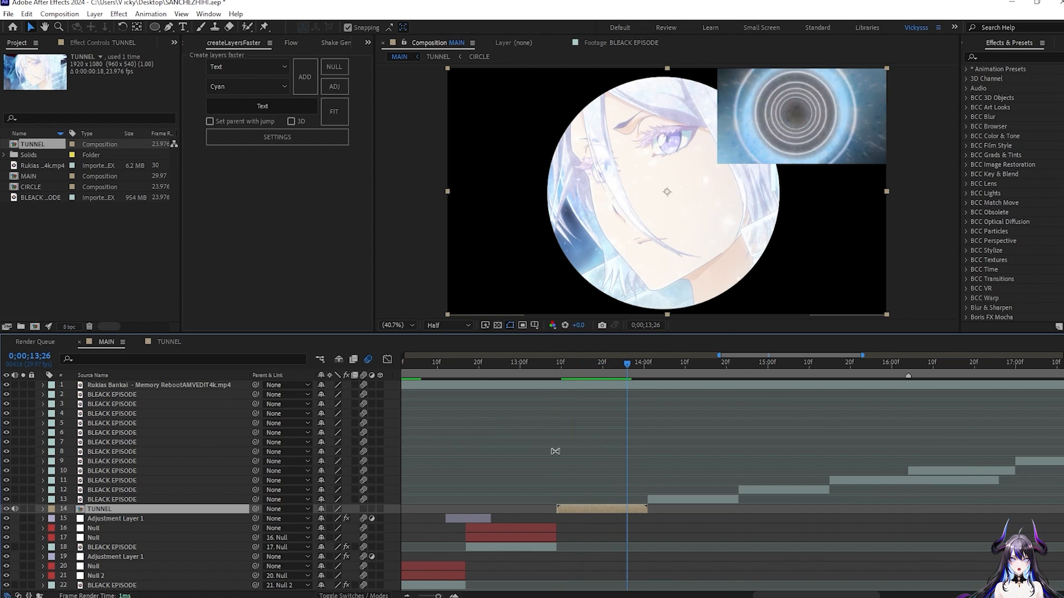
{"action": "left_click", "coordinate": [161, 343]}
{"action": "left_click_drag", "start_coordinate": [924, 376], "coordinate": [404, 376]}
{"action": "scroll", "coordinate": [695, 197], "scroll_direction": "up", "scroll_amount": 2}
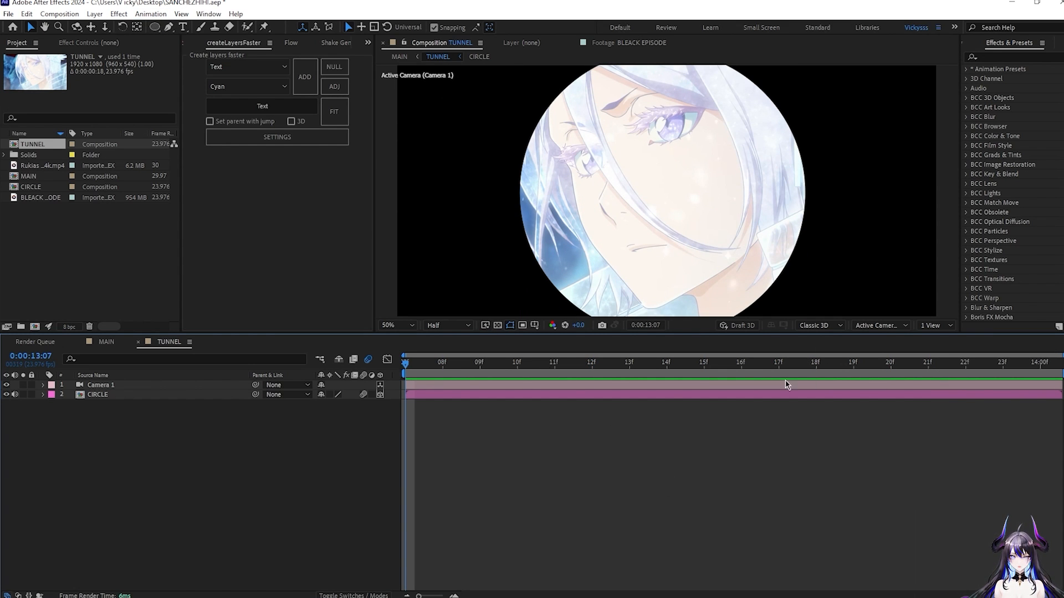
- Draw a circular shape layer over the masked CIRCLE picture using the Ellipse tool, matching its outline
{"action": "left_click", "coordinate": [153, 29]}
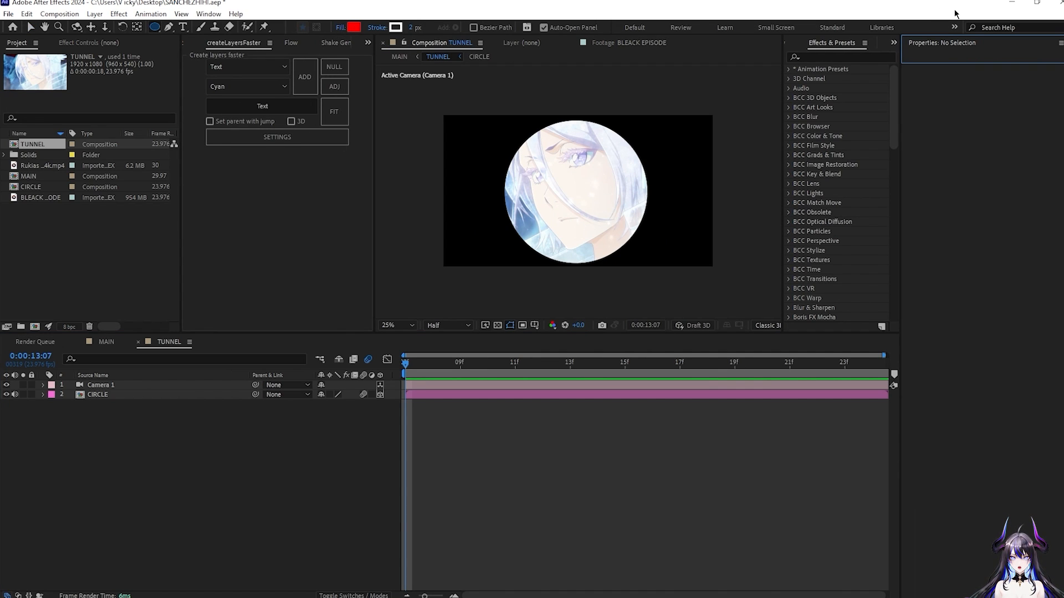
{"action": "right_click", "coordinate": [934, 39]}
{"action": "left_click", "coordinate": [948, 48]}
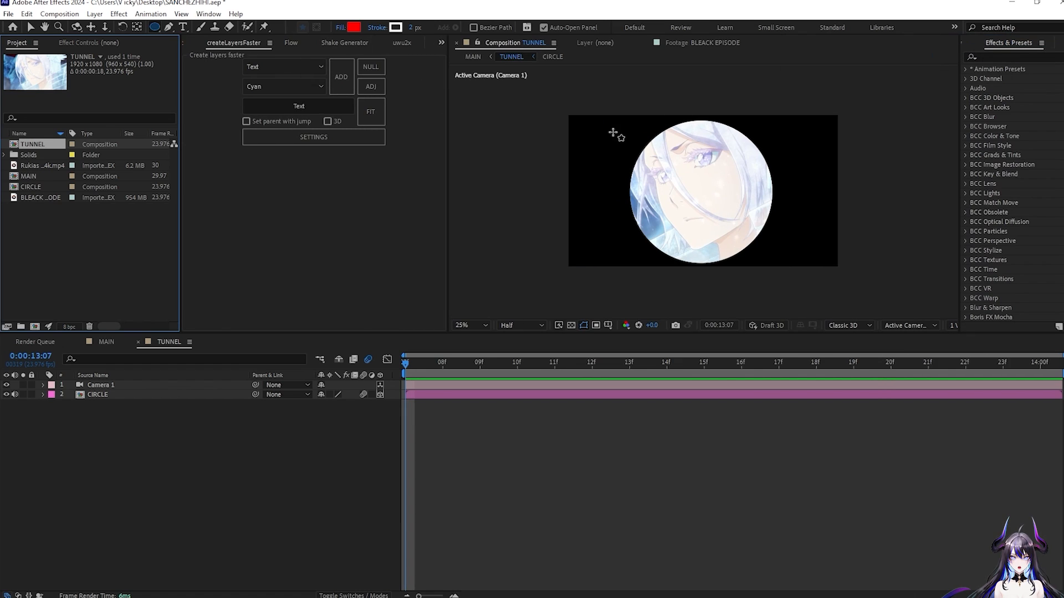
{"action": "left_click_drag", "start_coordinate": [631, 120], "coordinate": [774, 242]}
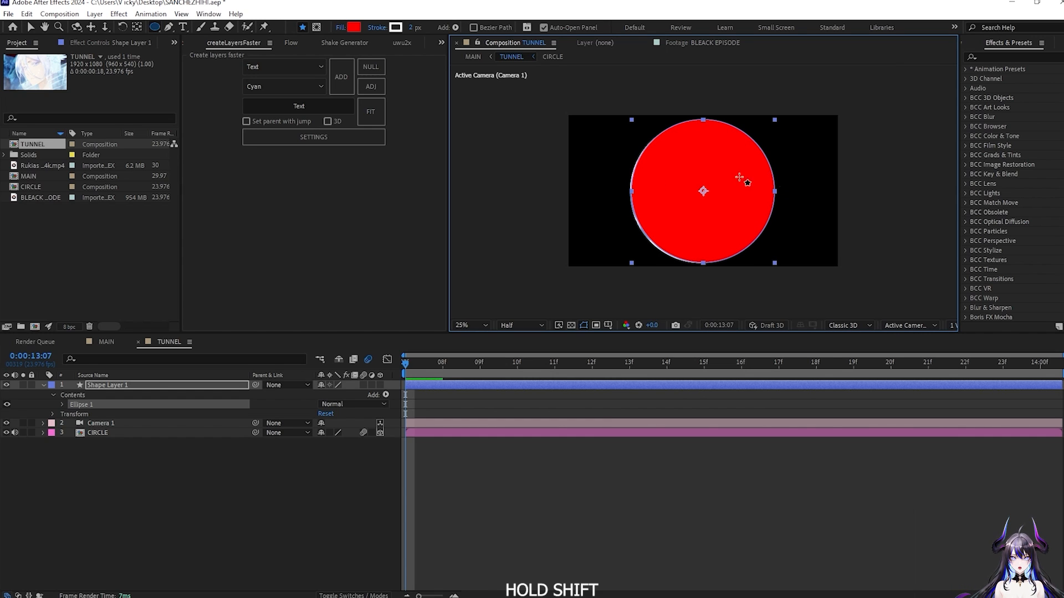
- Turn the circle shape into a ring with no fill and a 22 px stroke
{"action": "left_click", "coordinate": [342, 27]}
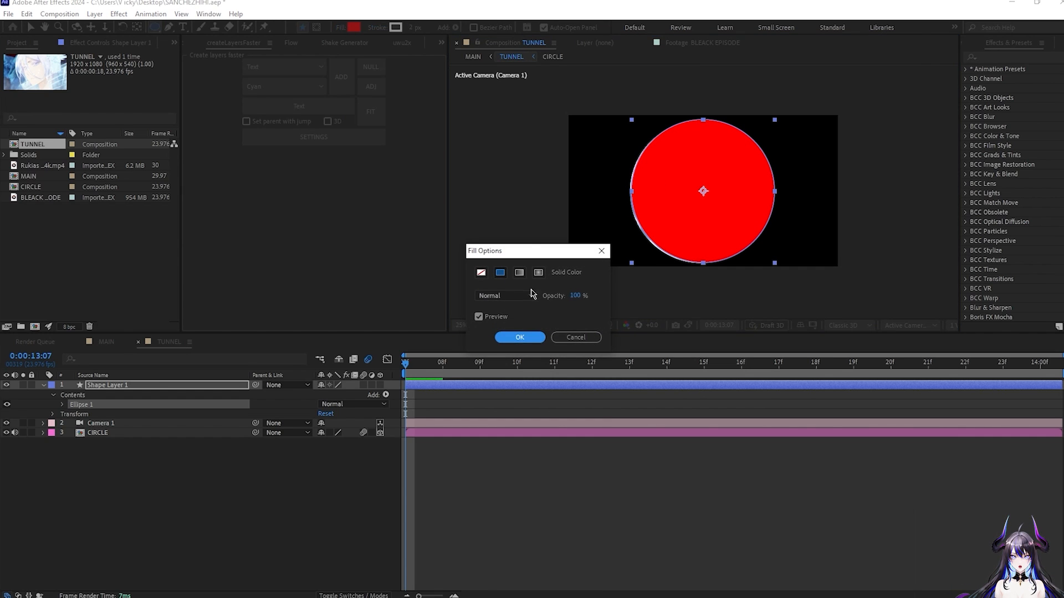
{"action": "left_click", "coordinate": [482, 272]}
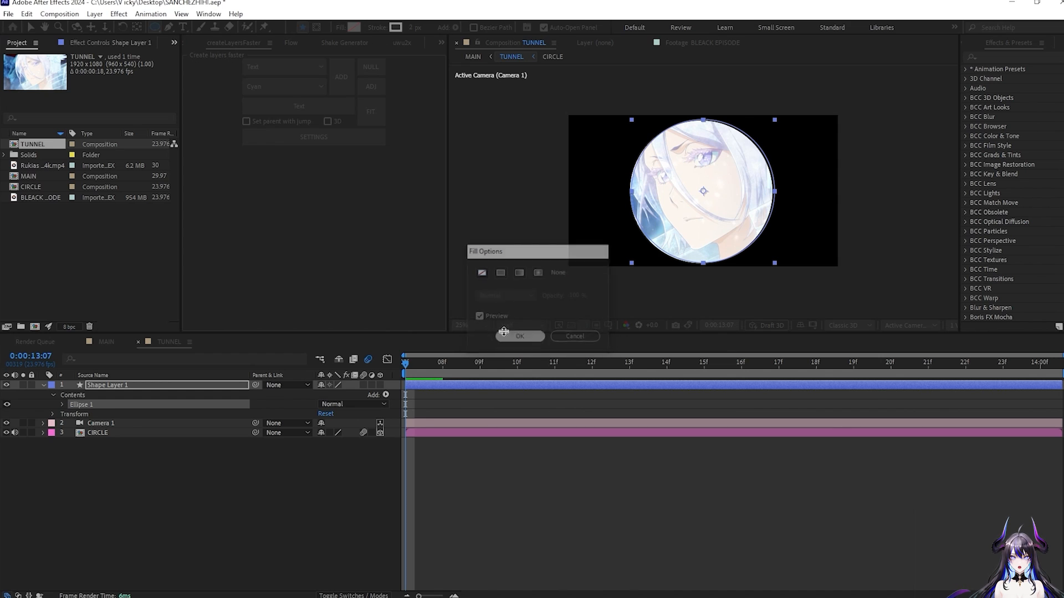
{"action": "left_click", "coordinate": [519, 337]}
{"action": "mouse_move", "coordinate": [408, 31]}
{"action": "left_mouse_down"}
{"action": "mouse_move", "coordinate": [452, 44]}
{"action": "mouse_move", "coordinate": [432, 46]}
{"action": "mouse_move", "coordinate": [442, 46]}
{"action": "left_mouse_up"}
{"action": "left_click", "coordinate": [757, 462]}
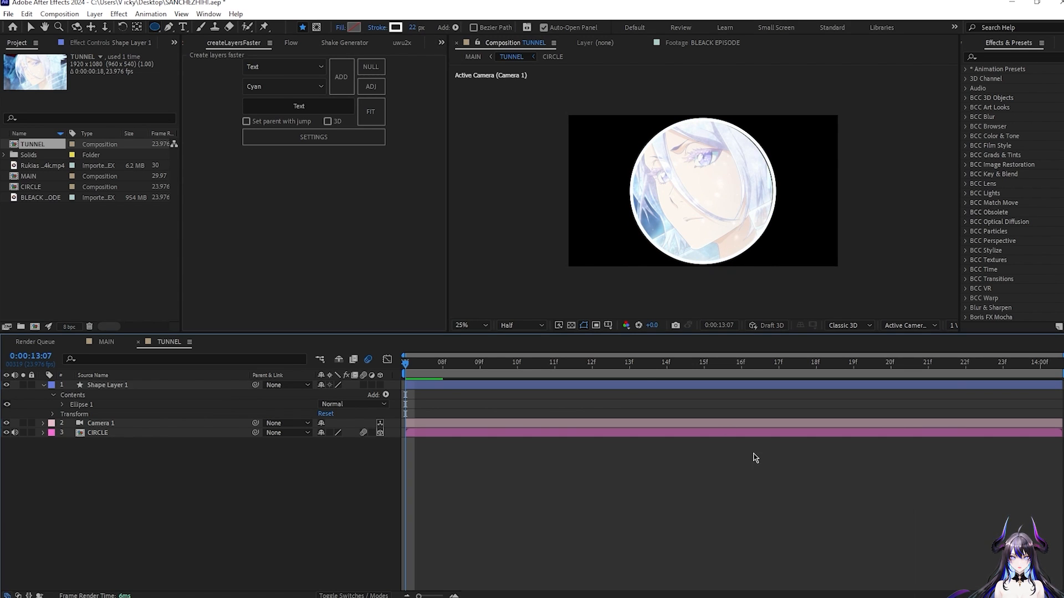
- Scale the ring shape layer to 116% so it surrounds the masked picture
{"action": "left_click", "coordinate": [628, 387]}
{"action": "key", "text": "p"}
{"action": "left_click_drag", "start_coordinate": [320, 394], "coordinate": [342, 399]}
{"action": "key", "text": "s"}
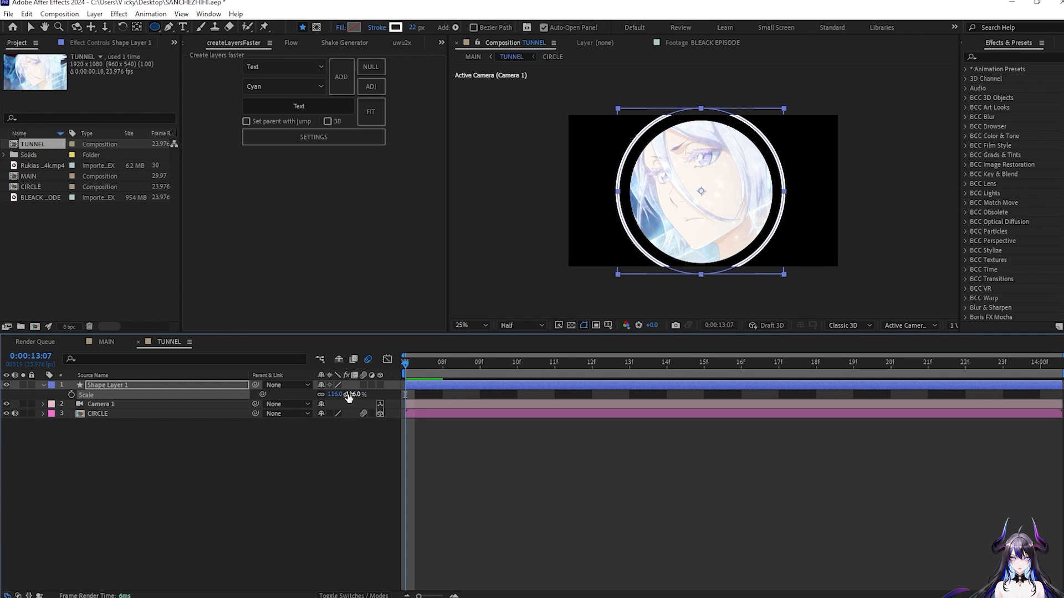
- Make the ring shape layer a 3D layer with motion blur and save the project
{"action": "left_click", "coordinate": [379, 385]}
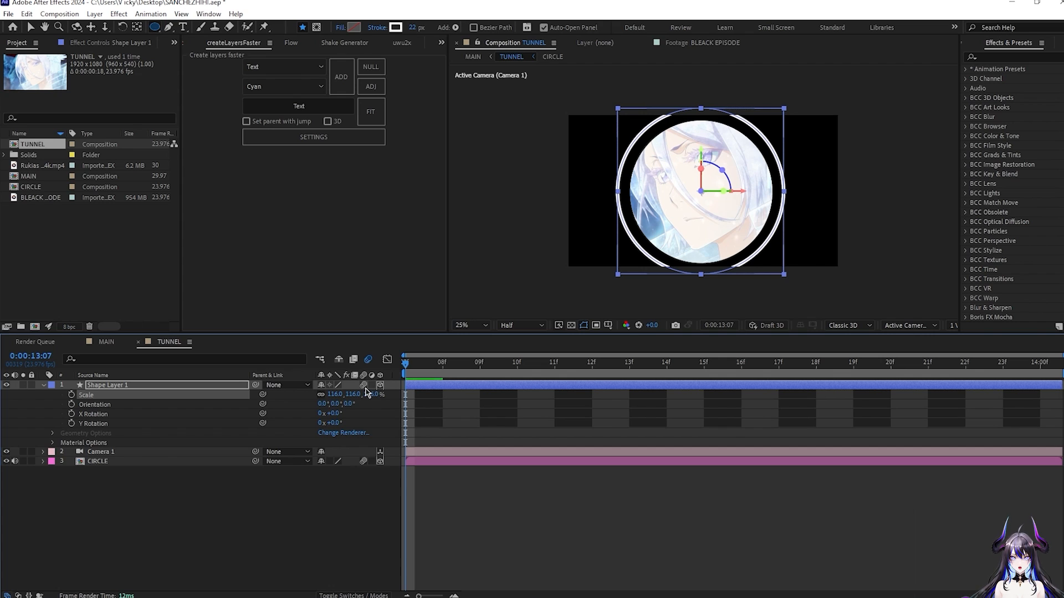
{"action": "key", "text": "u"}
{"action": "left_click", "coordinate": [686, 460]}
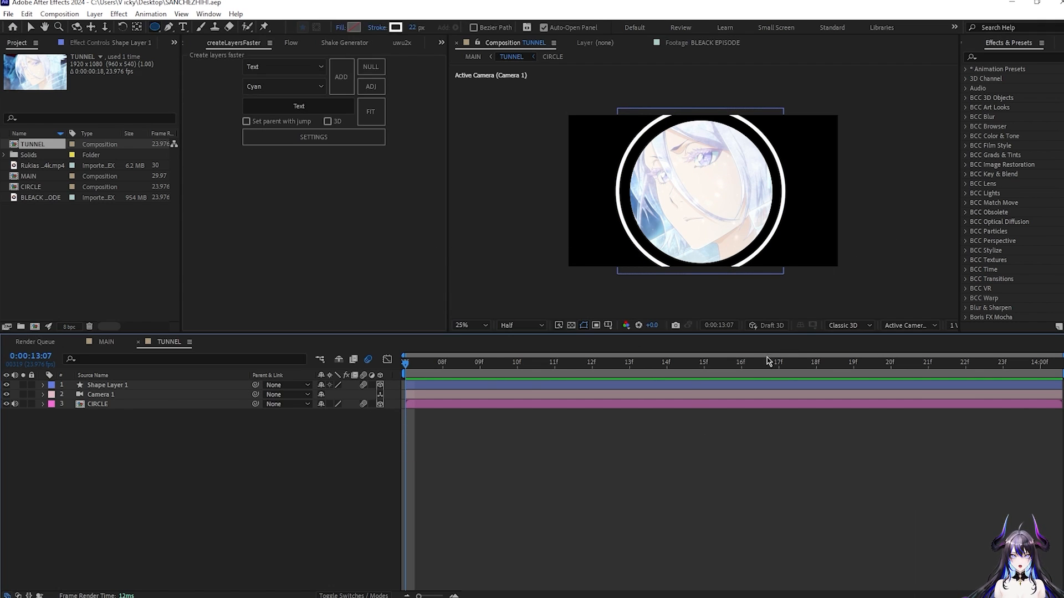
- Check the rings in the reference in the MAIN composition, and return to TUNNEL at about 0:00:13:17
{"action": "left_click", "coordinate": [113, 344]}
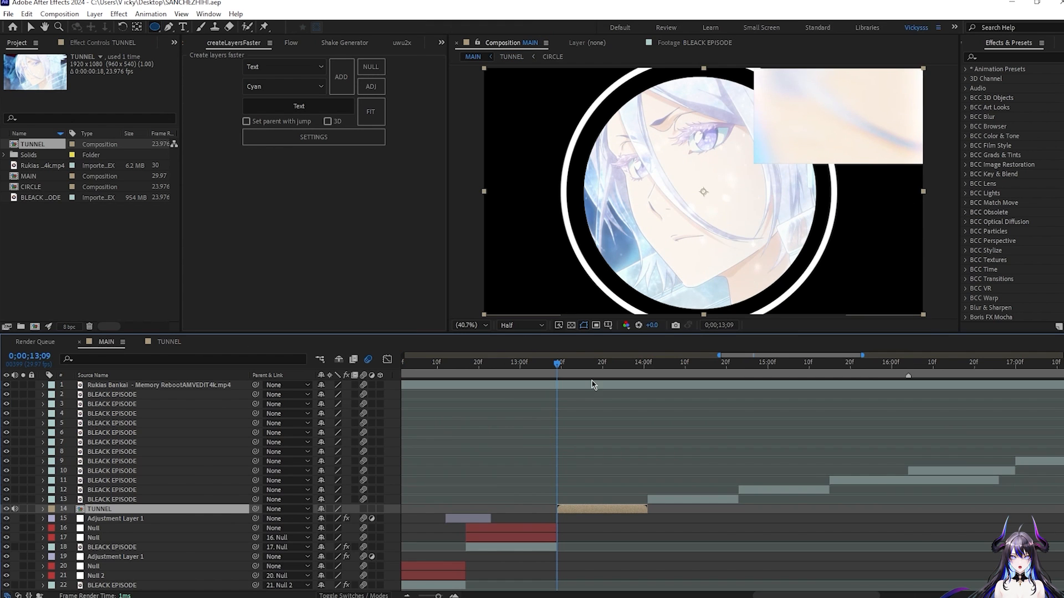
{"action": "left_click_drag", "start_coordinate": [565, 370], "coordinate": [623, 370]}
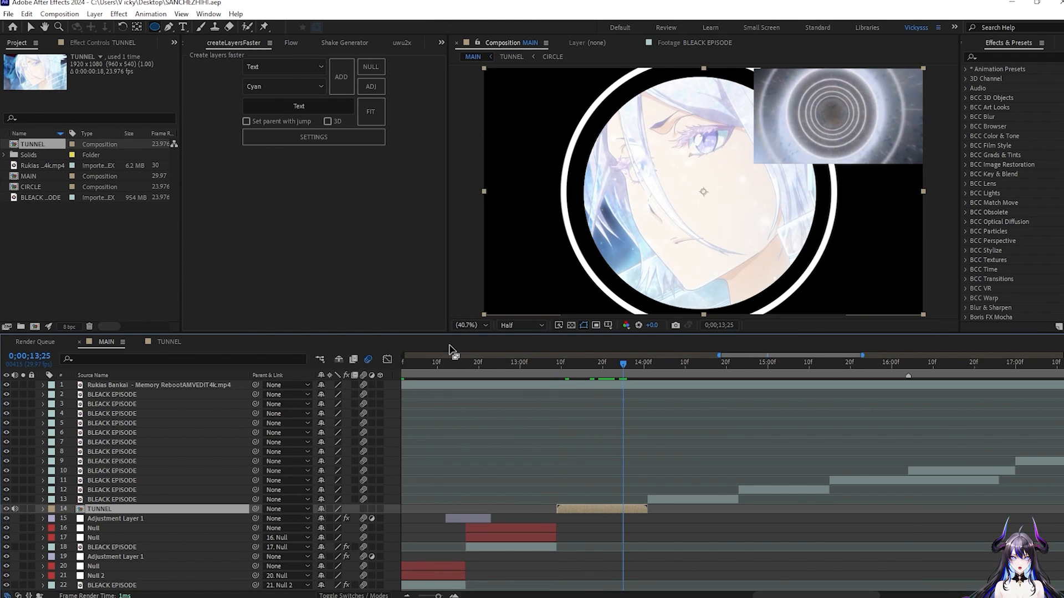
{"action": "left_click", "coordinate": [169, 343]}
{"action": "left_click_drag", "start_coordinate": [889, 367], "coordinate": [764, 372]}
- Widen the composition viewer and switch it to the Top view, framing the whole camera cone
{"action": "left_click_drag", "start_coordinate": [960, 239], "coordinate": [984, 239]}
{"action": "left_click_drag", "start_coordinate": [449, 224], "coordinate": [312, 230]}
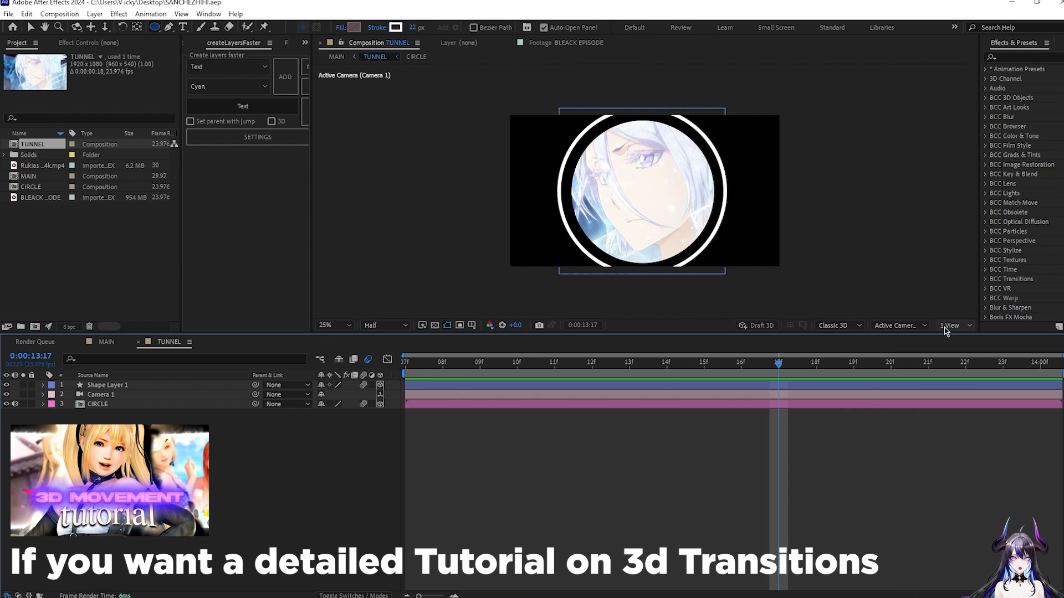
{"action": "left_click", "coordinate": [897, 325]}
{"action": "left_click", "coordinate": [890, 406]}
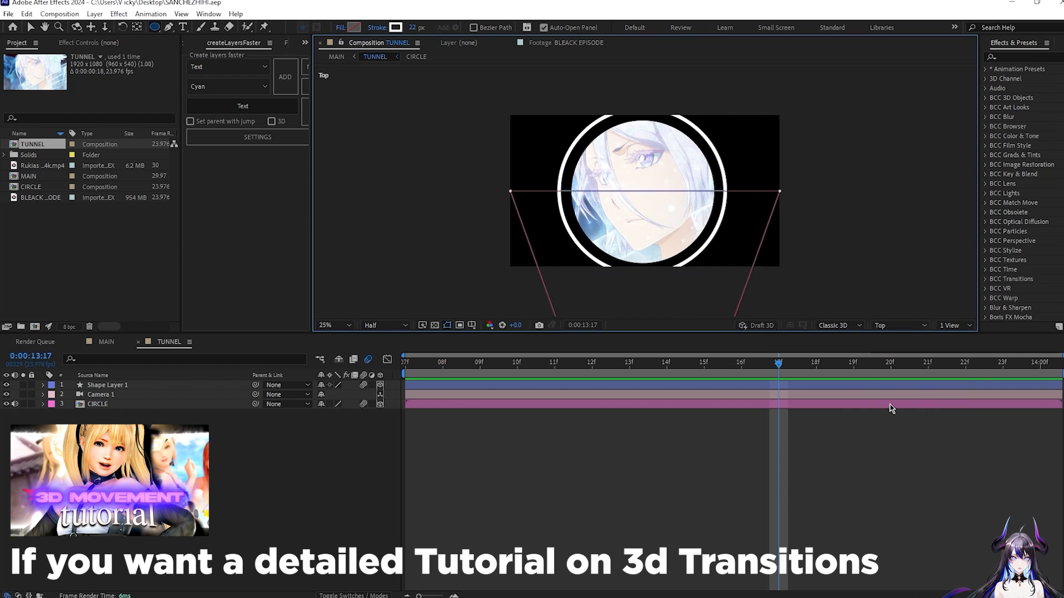
{"action": "key", "text": "comma"}
{"action": "key", "text": "comma"}
{"action": "key", "text": "comma"}
{"action": "key", "text": "comma"}
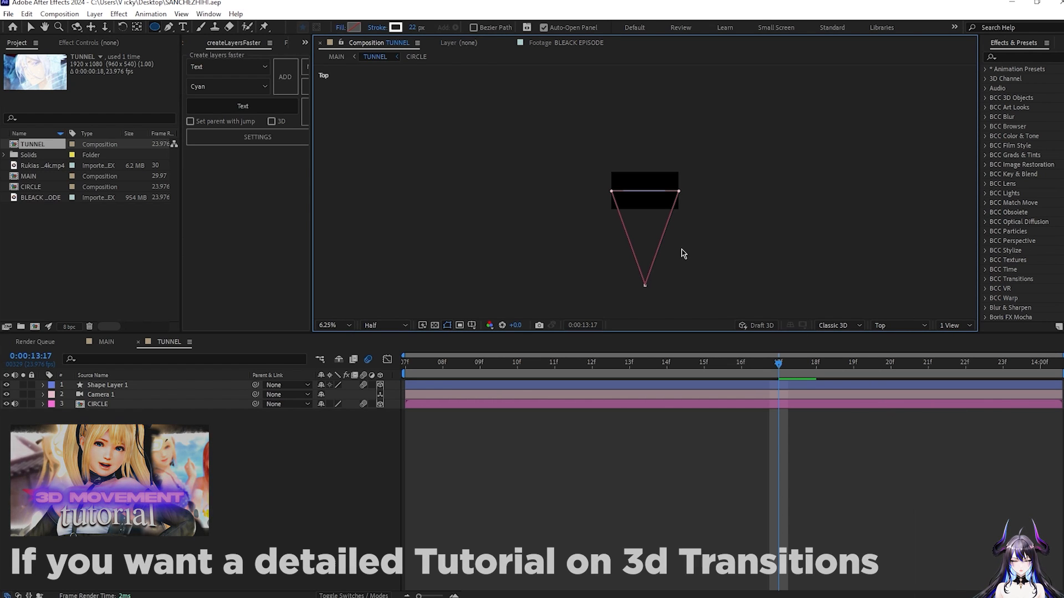
{"action": "key", "text": "h"}
{"action": "left_click_drag", "start_coordinate": [665, 268], "coordinate": [648, 197]}
{"action": "scroll", "coordinate": [655, 215], "scroll_direction": "up", "scroll_amount": 2}
{"action": "key", "text": "v"}
{"action": "key", "text": "comma"}
{"action": "key", "text": "comma"}
{"action": "key", "text": "comma"}
{"action": "key", "text": "comma"}
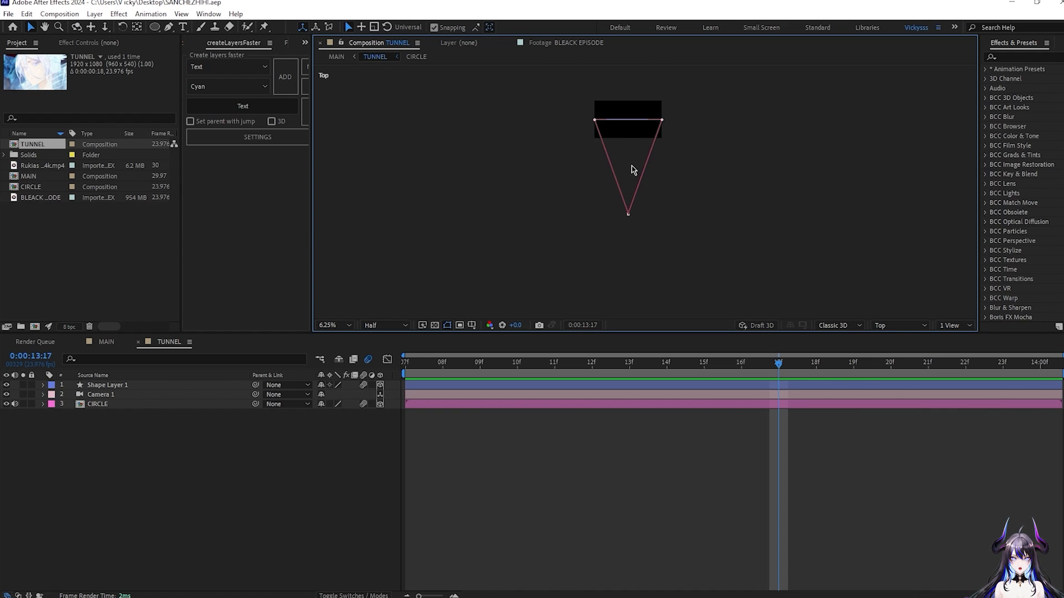
- Move the ring shape layer forward along its Z axis toward the camera in the Top view
{"action": "key", "text": "period"}
{"action": "key", "text": "h"}
{"action": "left_click_drag", "start_coordinate": [636, 182], "coordinate": [675, 237]}
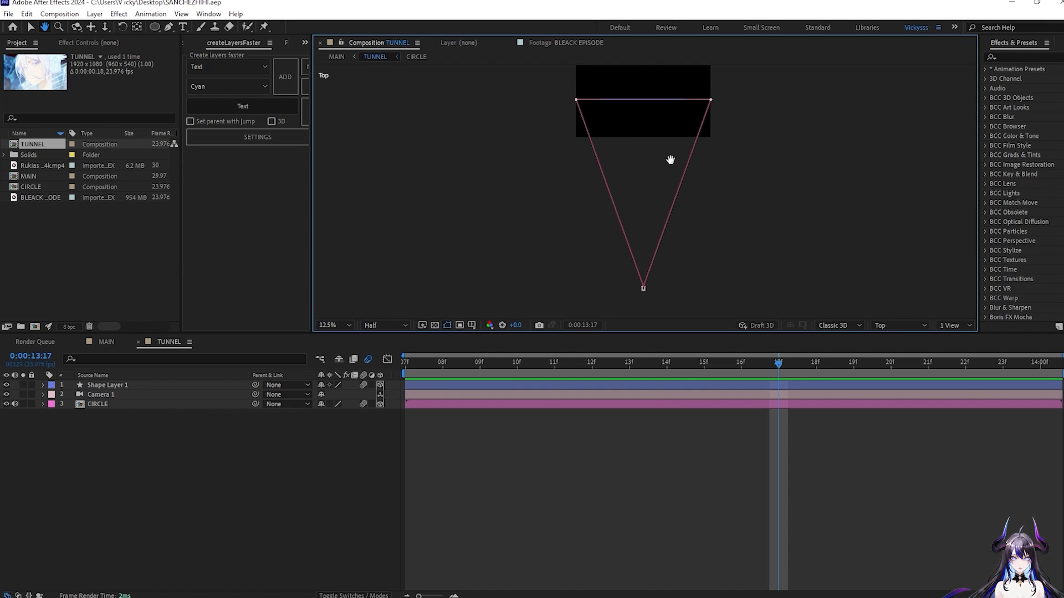
{"action": "key", "text": "period"}
{"action": "left_click_drag", "start_coordinate": [658, 191], "coordinate": [613, 262]}
{"action": "key", "text": "v"}
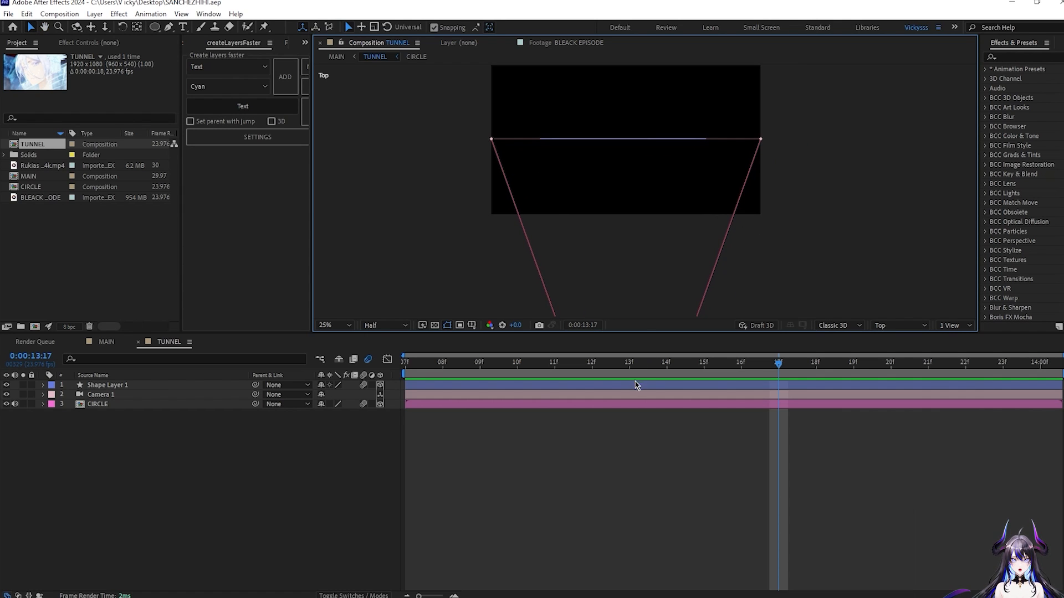
{"action": "left_click", "coordinate": [130, 385]}
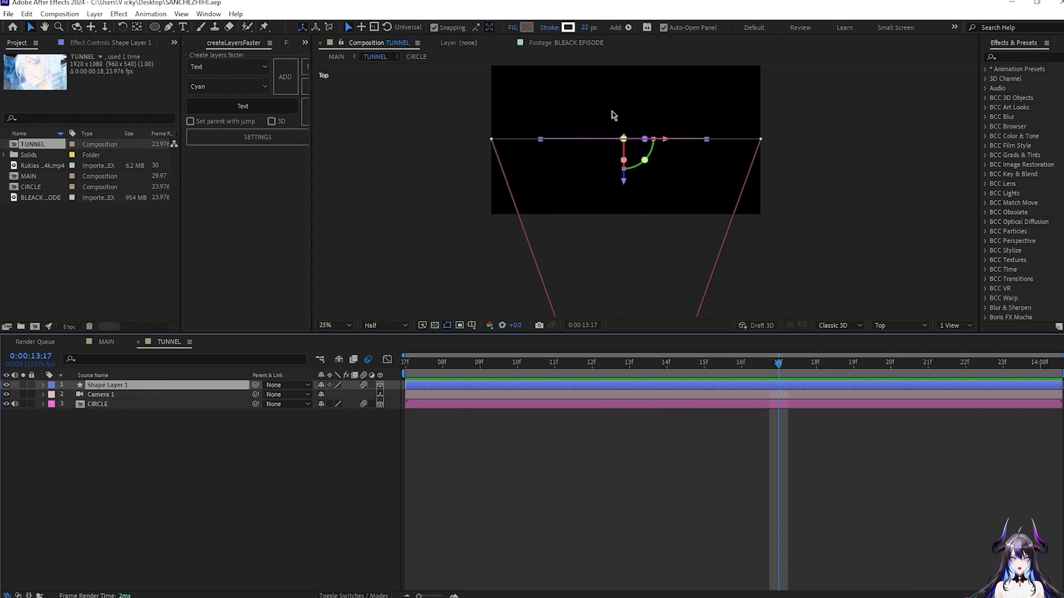
{"action": "left_click", "coordinate": [622, 188]}
{"action": "left_click_drag", "start_coordinate": [621, 188], "coordinate": [626, 232]}
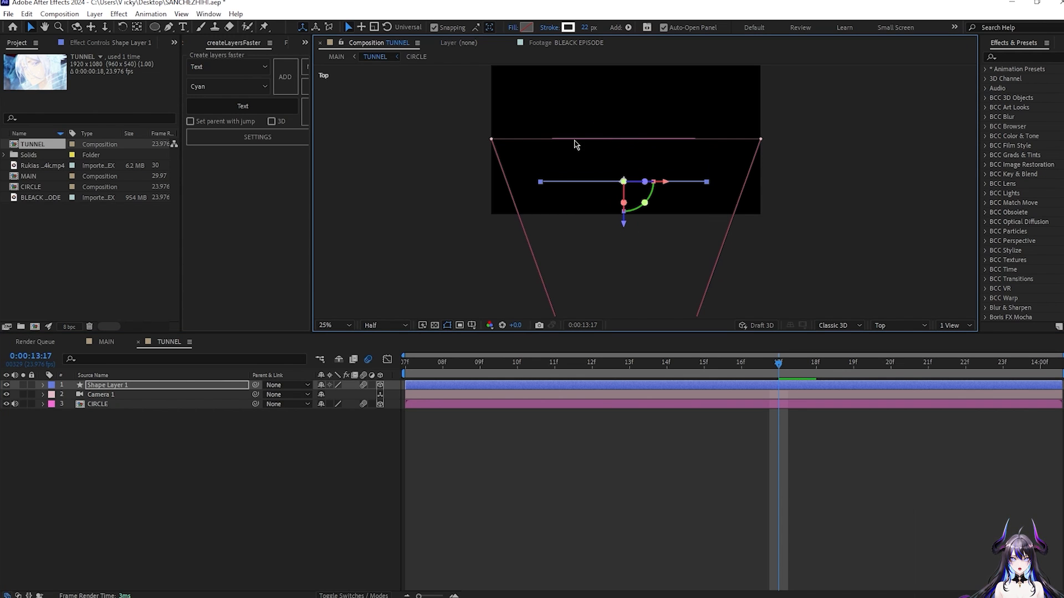
- Select the CIRCLE, Shape Layer 1 and Camera 1 layers in turn to identify each in the Top view
{"action": "left_click", "coordinate": [608, 404]}
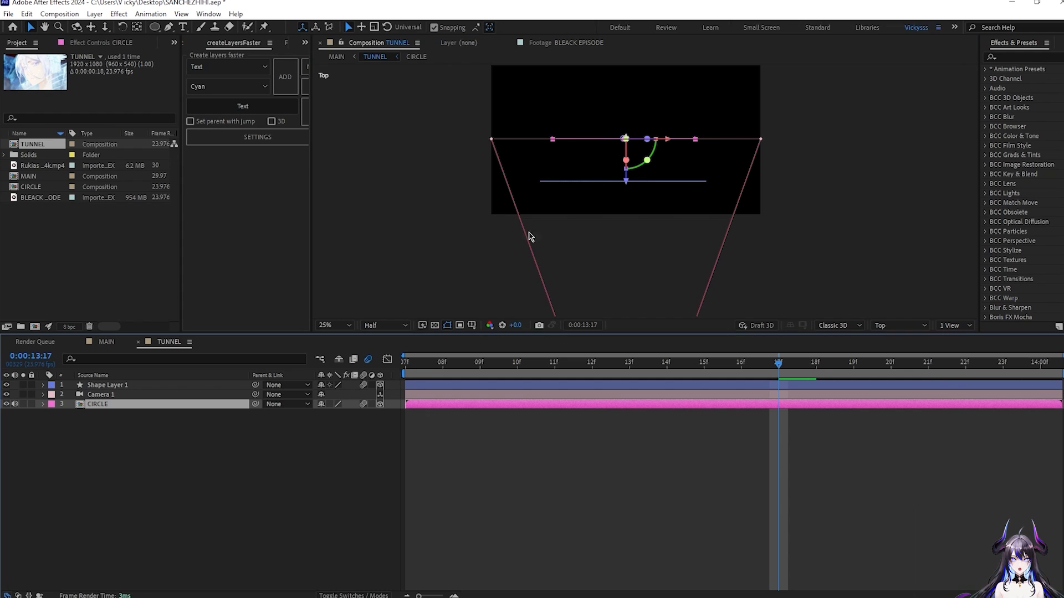
{"action": "left_click", "coordinate": [184, 395]}
{"action": "left_click", "coordinate": [185, 388]}
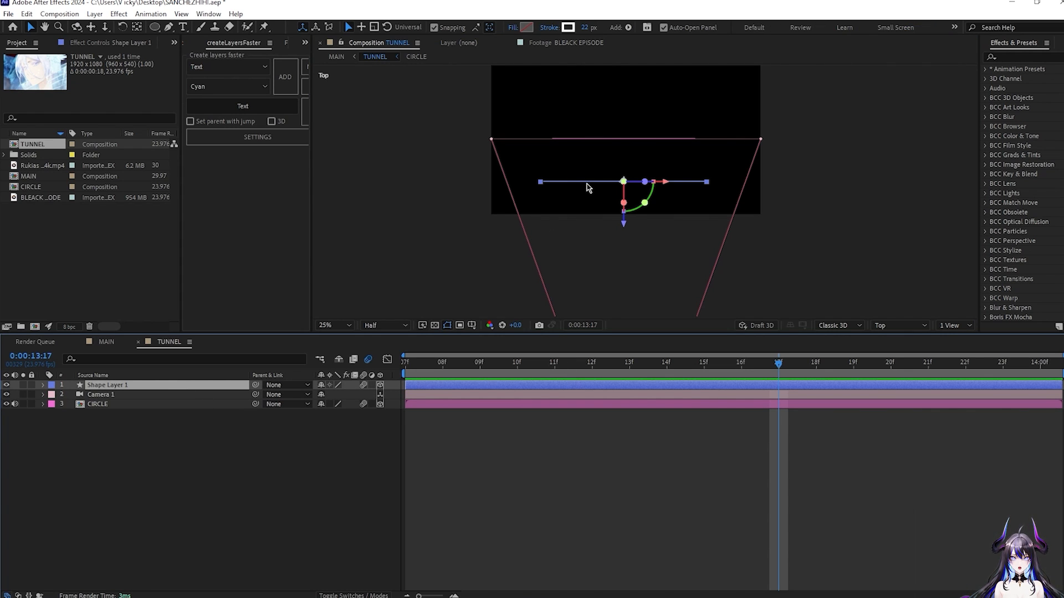
{"action": "left_click", "coordinate": [542, 411]}
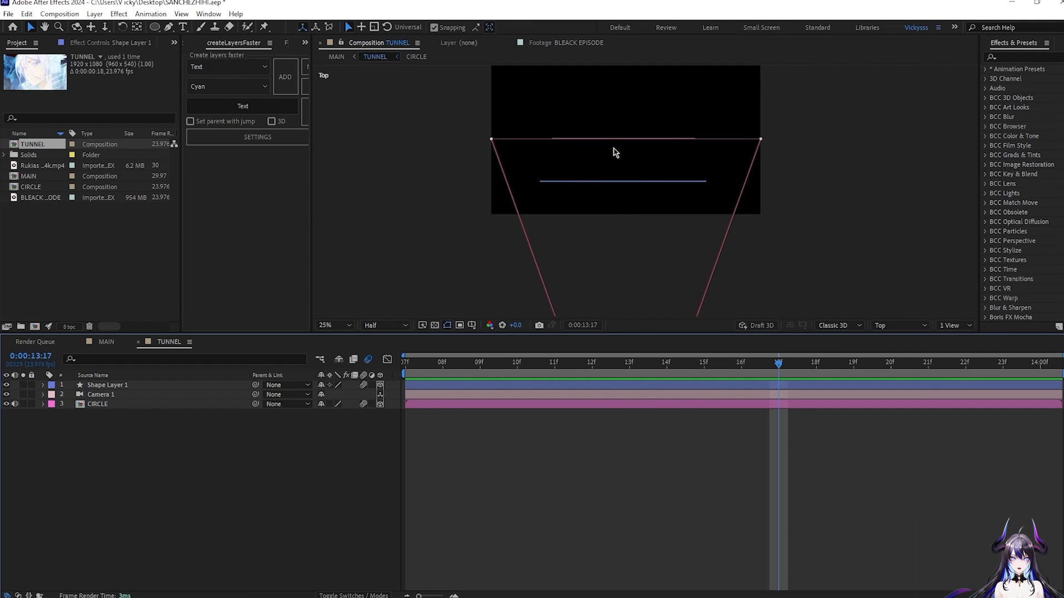
{"action": "left_click", "coordinate": [106, 405]}
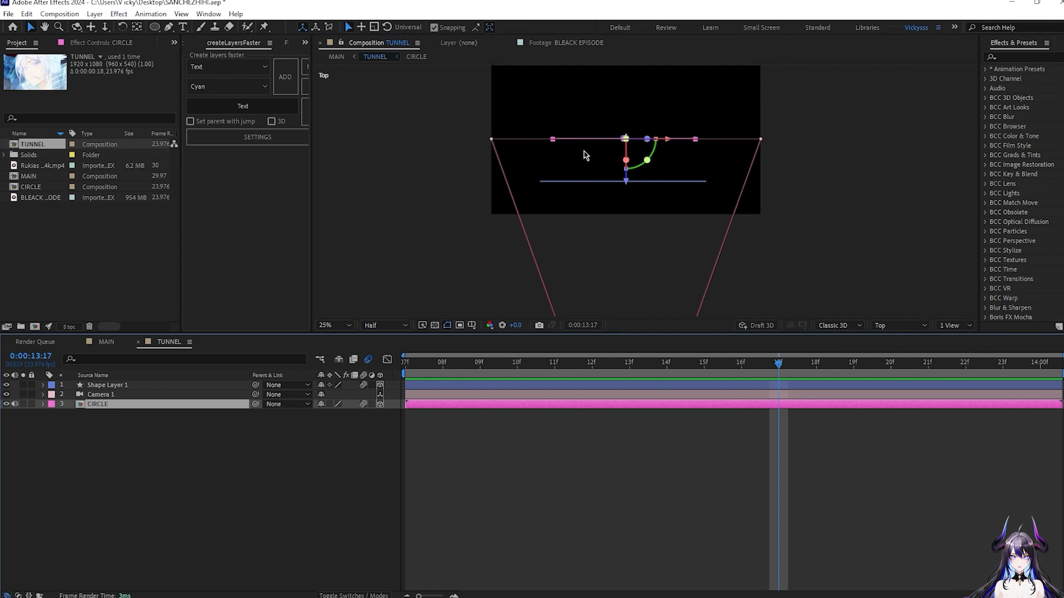
{"action": "left_click", "coordinate": [568, 584]}
{"action": "left_click", "coordinate": [573, 406]}
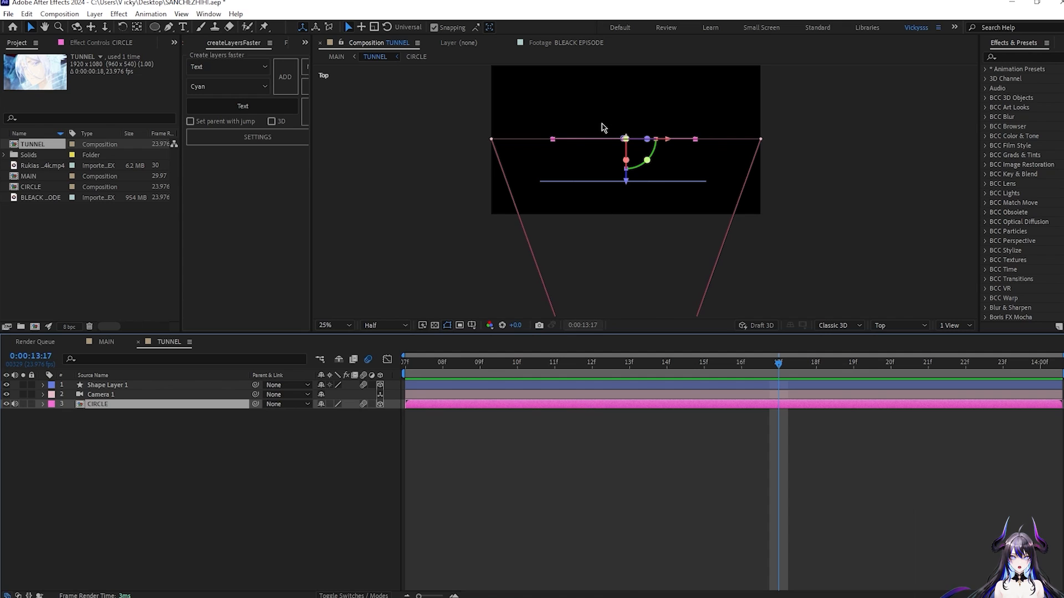
{"action": "left_click", "coordinate": [470, 395]}
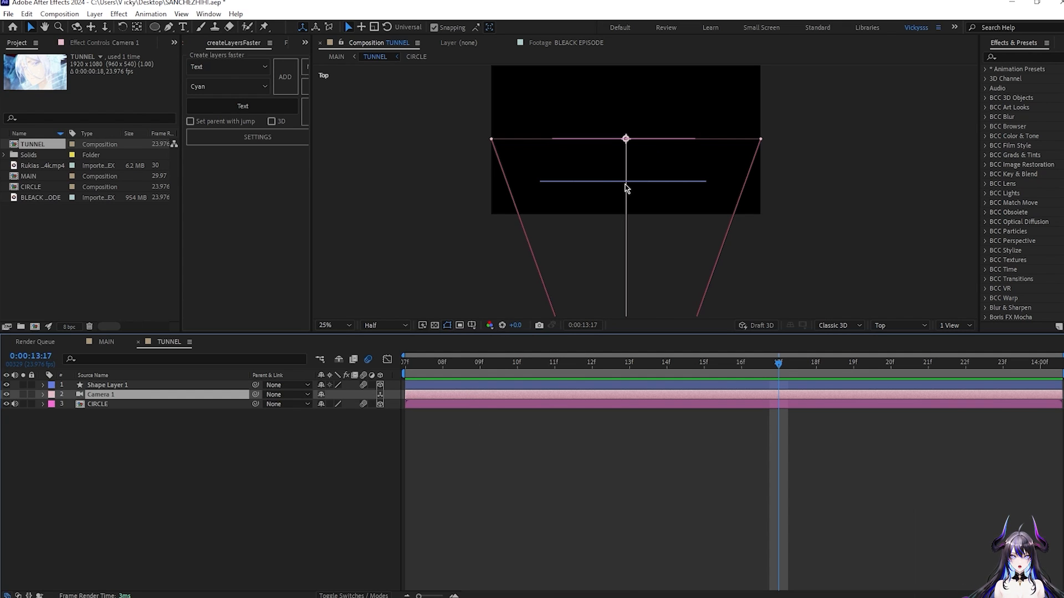
- Move Shape Layer 1 slightly back along its Z axis toward the CIRCLE layer in the Top view
{"action": "left_click", "coordinate": [158, 387]}
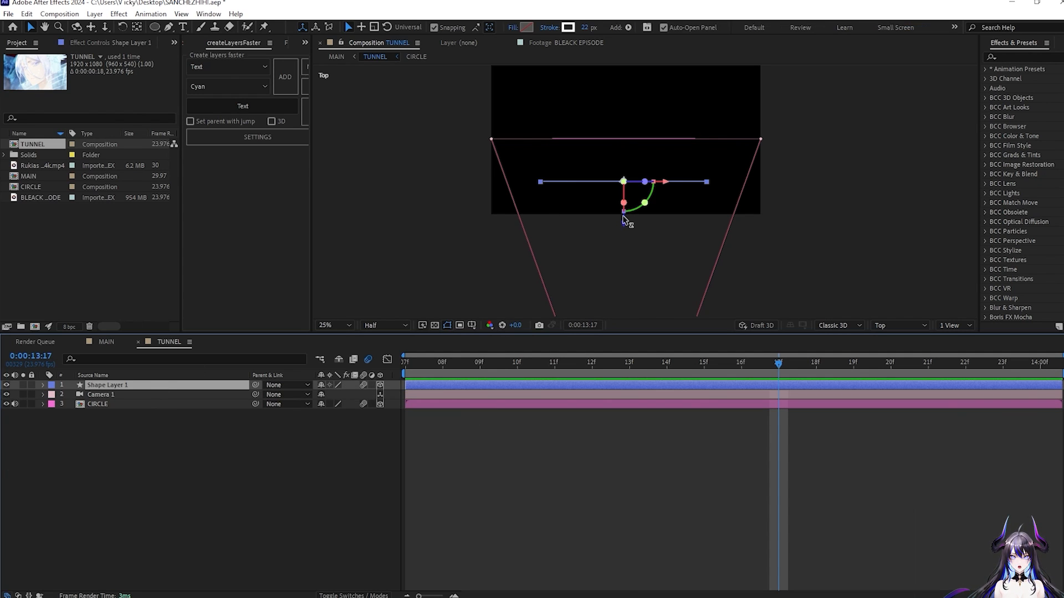
{"action": "left_click_drag", "start_coordinate": [623, 224], "coordinate": [623, 212]}
{"action": "left_click", "coordinate": [511, 458]}
{"action": "left_click", "coordinate": [453, 387]}
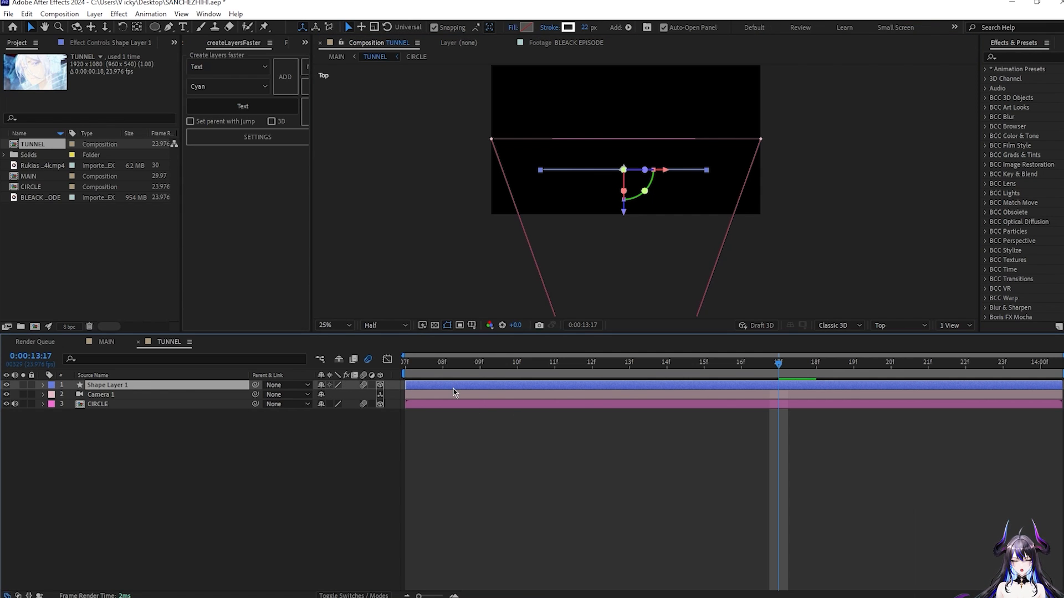
- Duplicate Shape Layer 1 and bring the copy forward to a Z position of -421
{"action": "key", "text": "ctrl+d"}
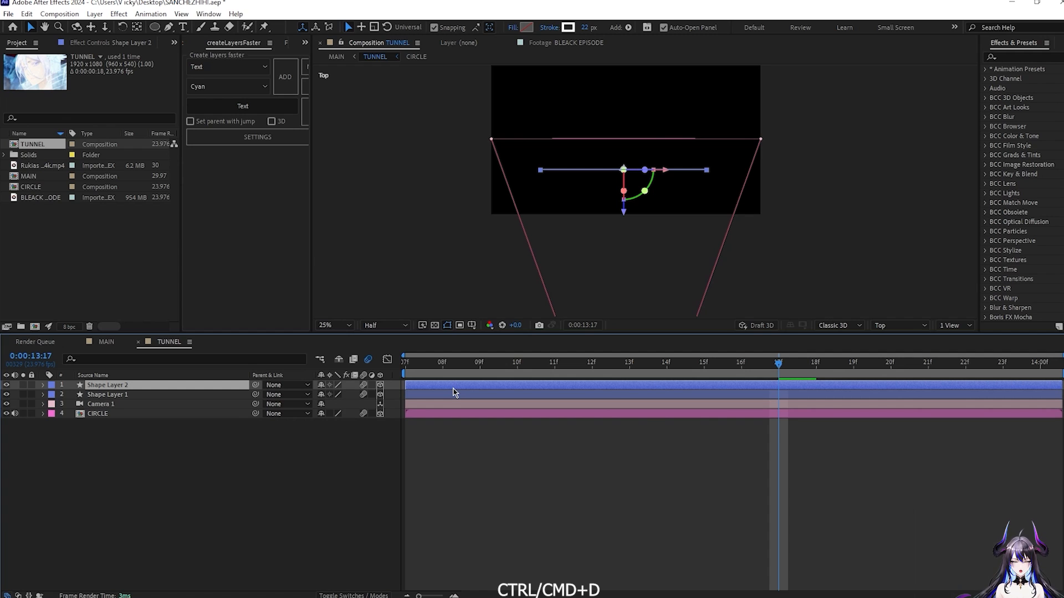
{"action": "key", "text": "p"}
{"action": "left_click_drag", "start_coordinate": [363, 394], "coordinate": [284, 433]}
{"action": "left_click", "coordinate": [814, 499]}
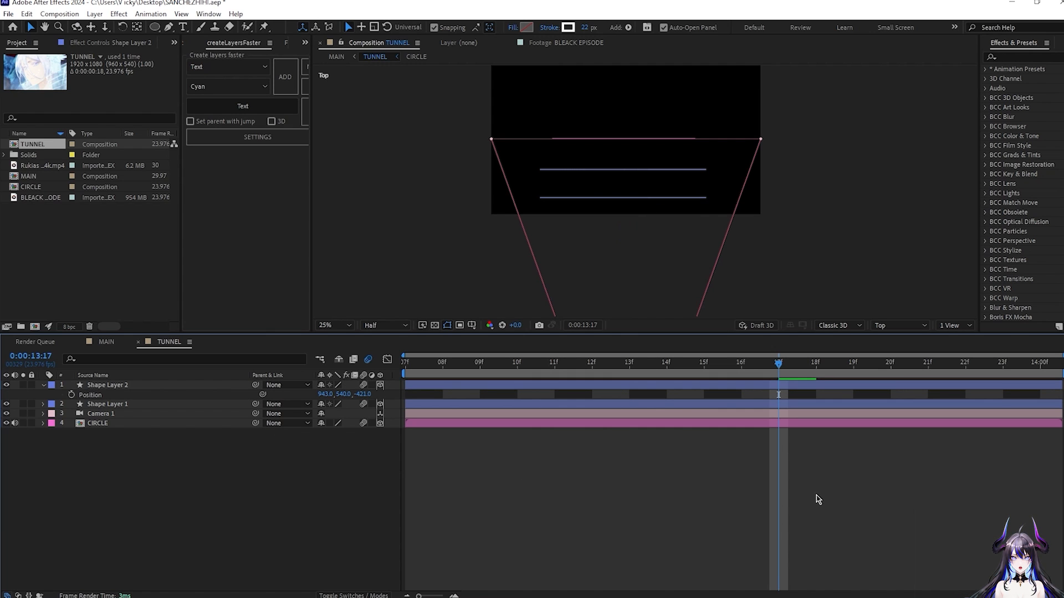
- Duplicate Shape Layer 2 and bring the copy forward to a Z position of -641
{"action": "left_click", "coordinate": [447, 385]}
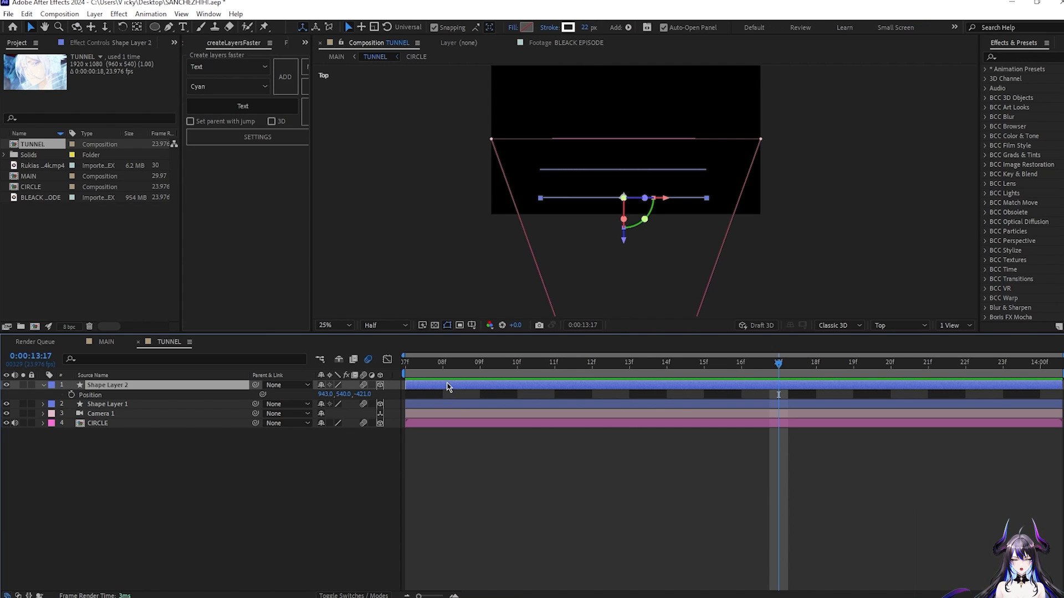
{"action": "key", "text": "ctrl+d"}
{"action": "key", "text": "p"}
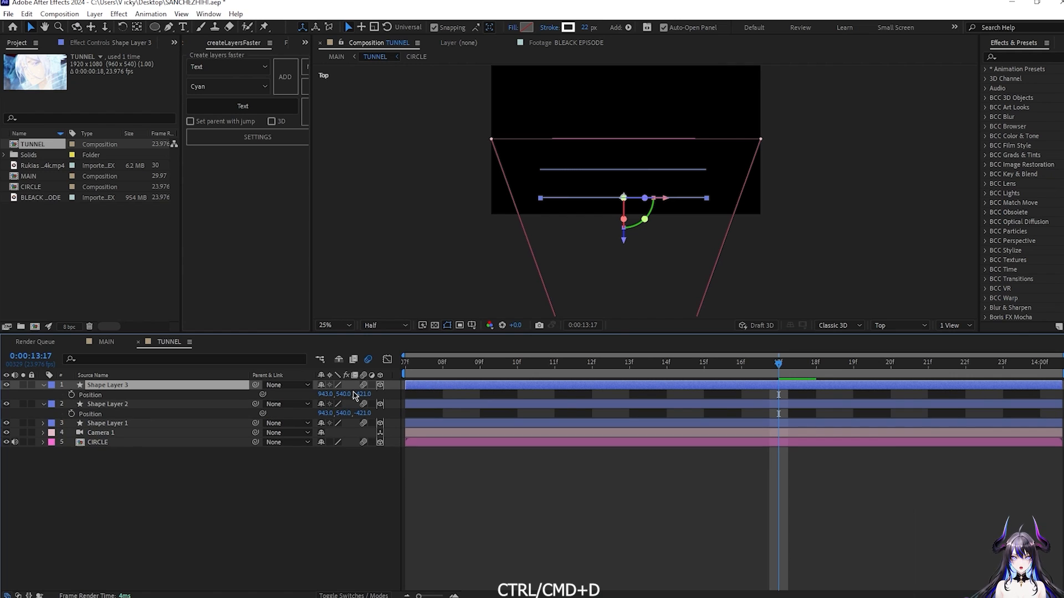
{"action": "left_click_drag", "start_coordinate": [363, 395], "coordinate": [265, 415]}
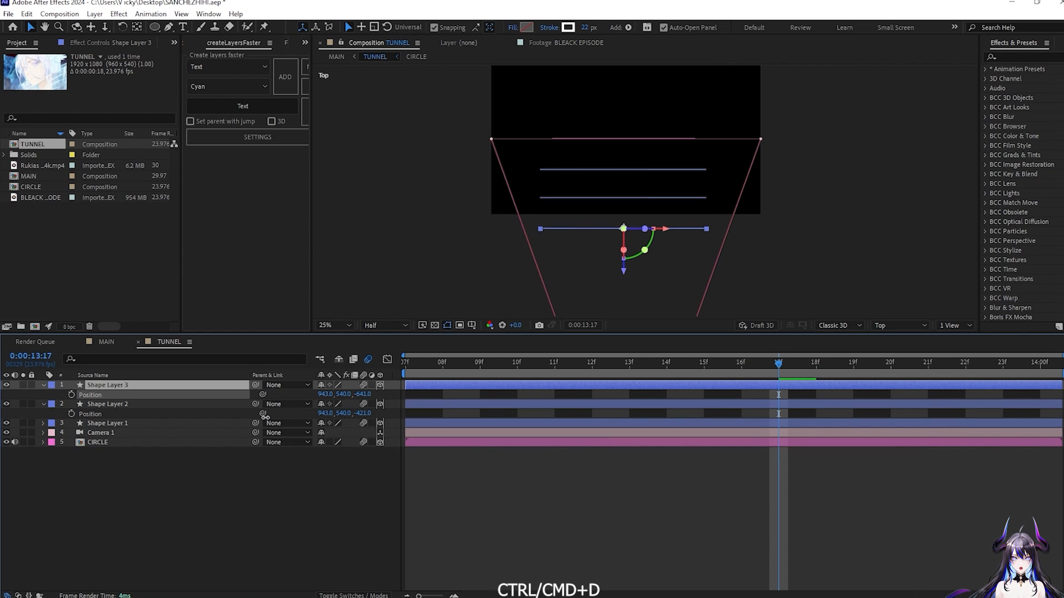
{"action": "scroll", "coordinate": [710, 204], "scroll_direction": "down", "scroll_amount": 4}
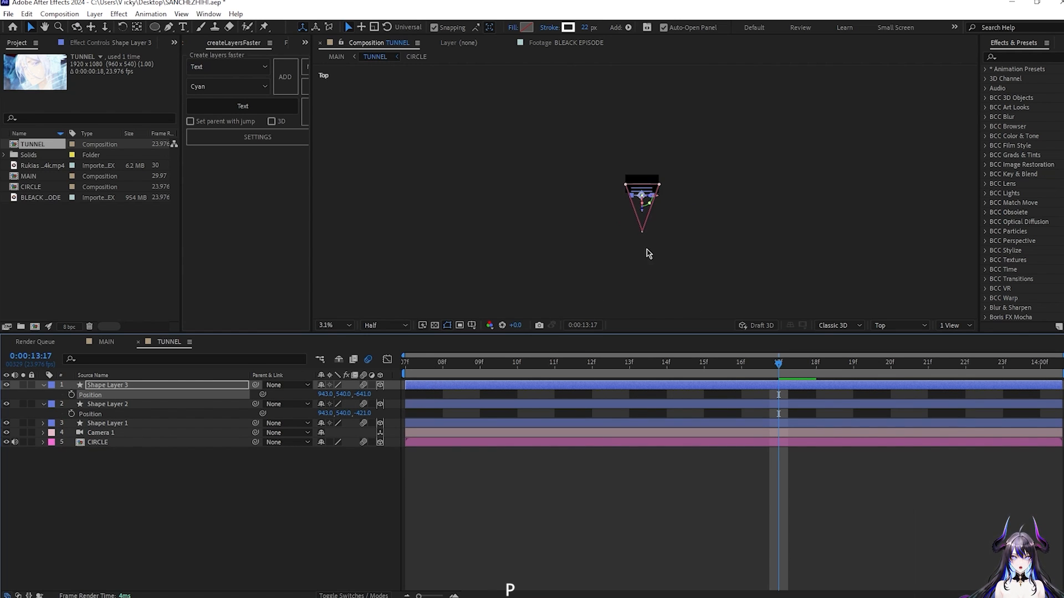
{"action": "scroll", "coordinate": [646, 268], "scroll_direction": "up", "scroll_amount": 1}
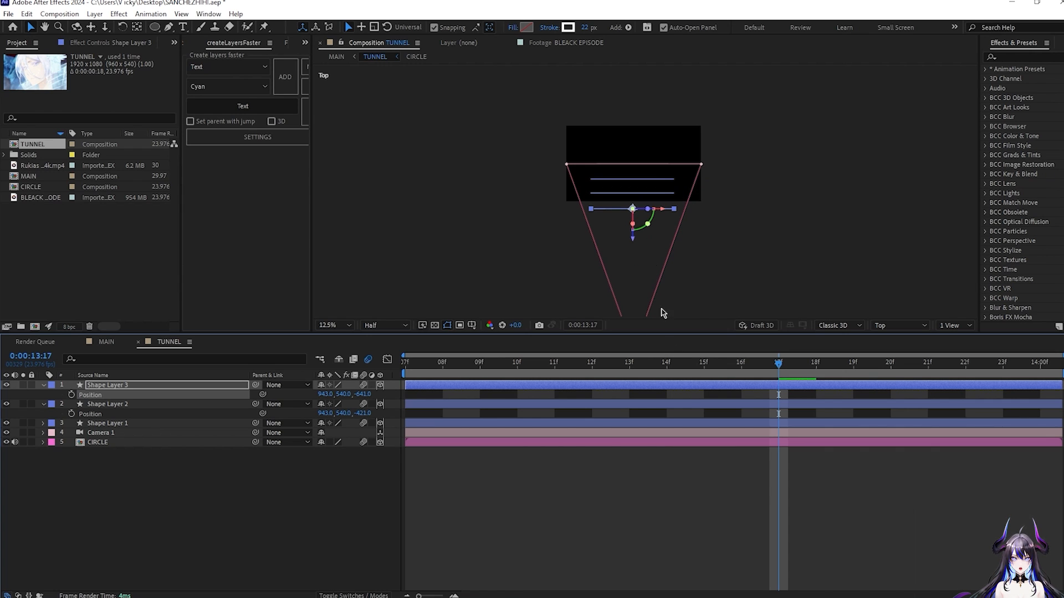
{"action": "left_click", "coordinate": [678, 405], "text": "shift"}
{"action": "left_click", "coordinate": [677, 421], "text": "shift"}
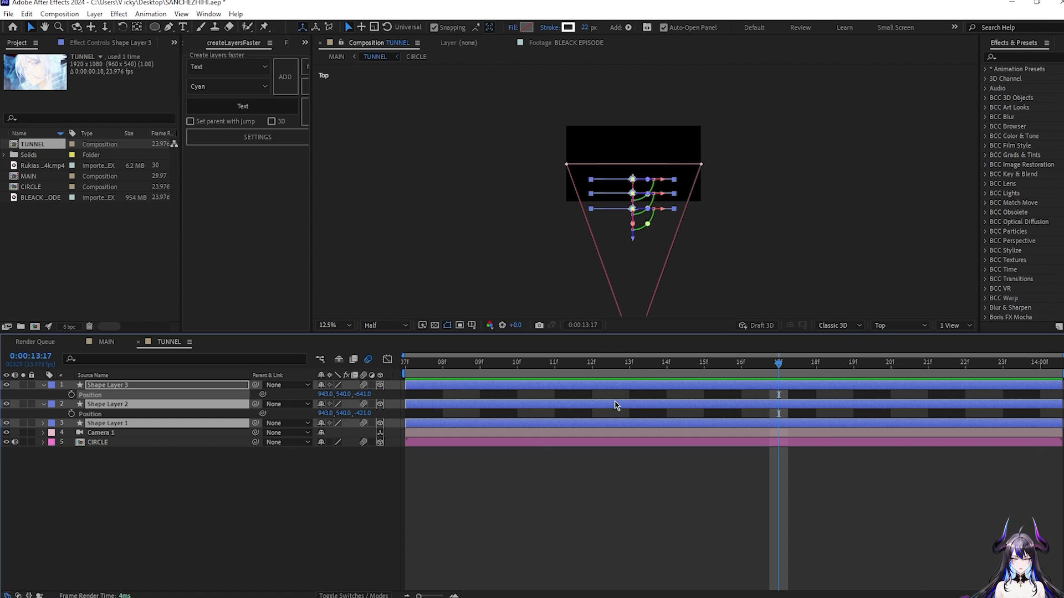
{"action": "key", "text": "ctrl+d"}
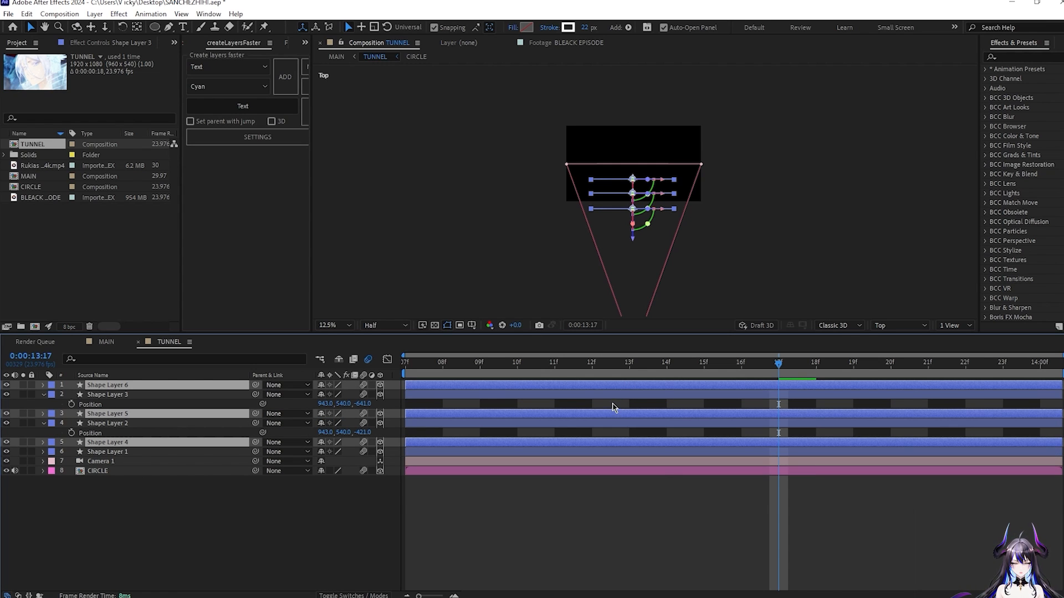
{"action": "key", "text": "p"}
{"action": "key", "text": "ctrl+z"}
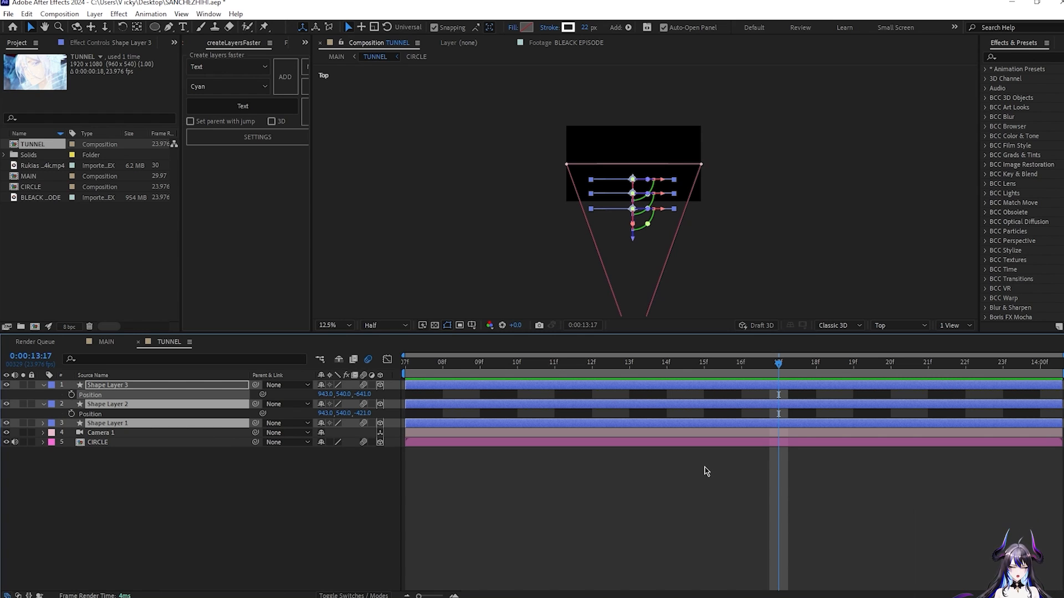
- Duplicate Shape Layer 3 and move the copy forward along Z toward the camera as the frontmost ring
{"action": "scroll", "coordinate": [643, 211], "scroll_direction": "down", "scroll_amount": 3}
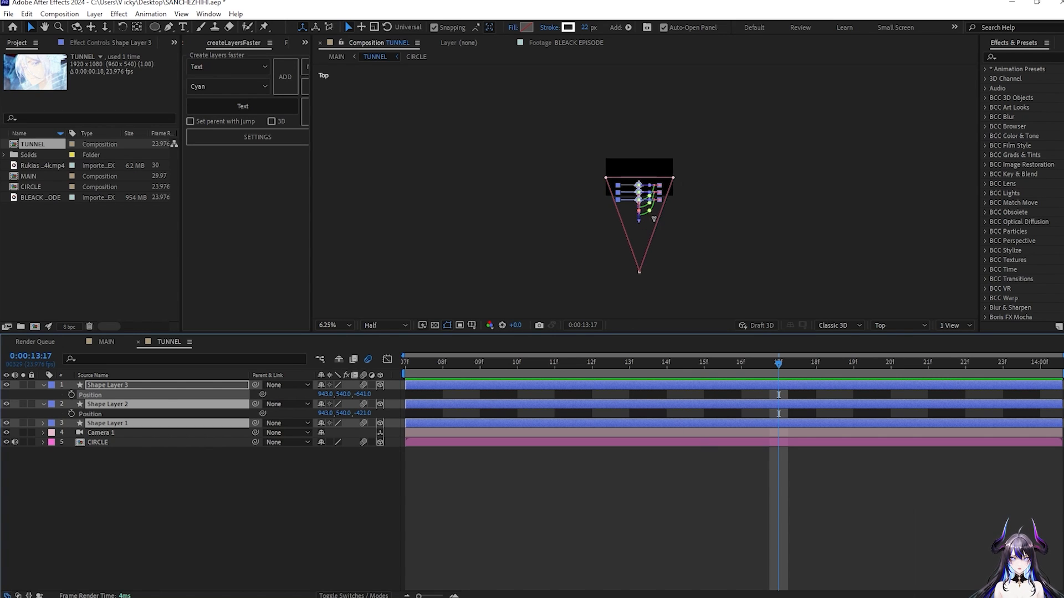
{"action": "scroll", "coordinate": [650, 244], "scroll_direction": "up", "scroll_amount": 2}
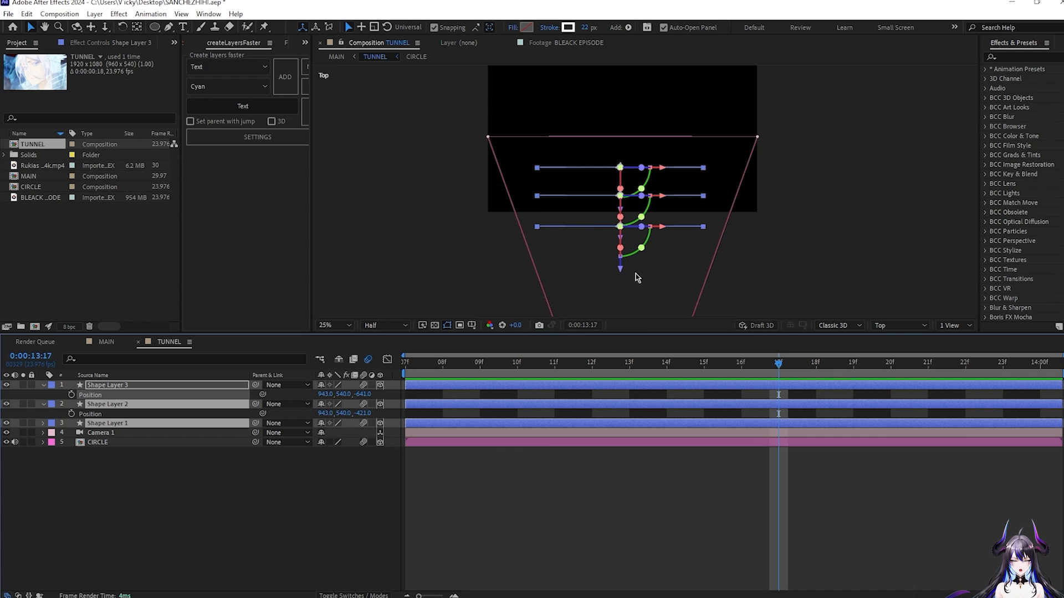
{"action": "left_click_drag", "start_coordinate": [631, 279], "coordinate": [657, 205]}
{"action": "scroll", "coordinate": [634, 188], "scroll_direction": "up", "scroll_amount": 2}
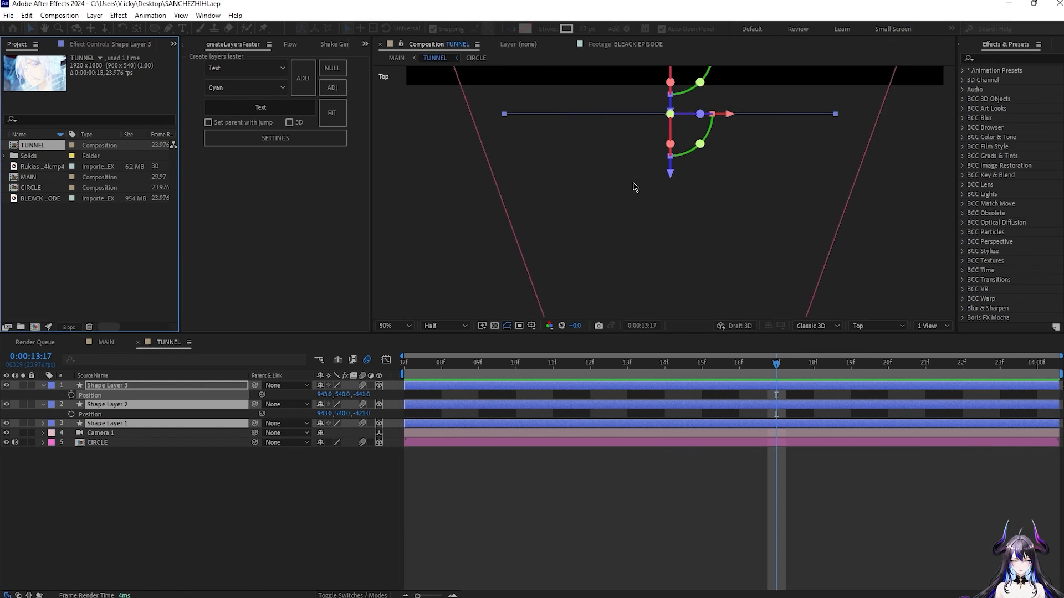
{"action": "scroll", "coordinate": [619, 277], "scroll_direction": "down", "scroll_amount": 2}
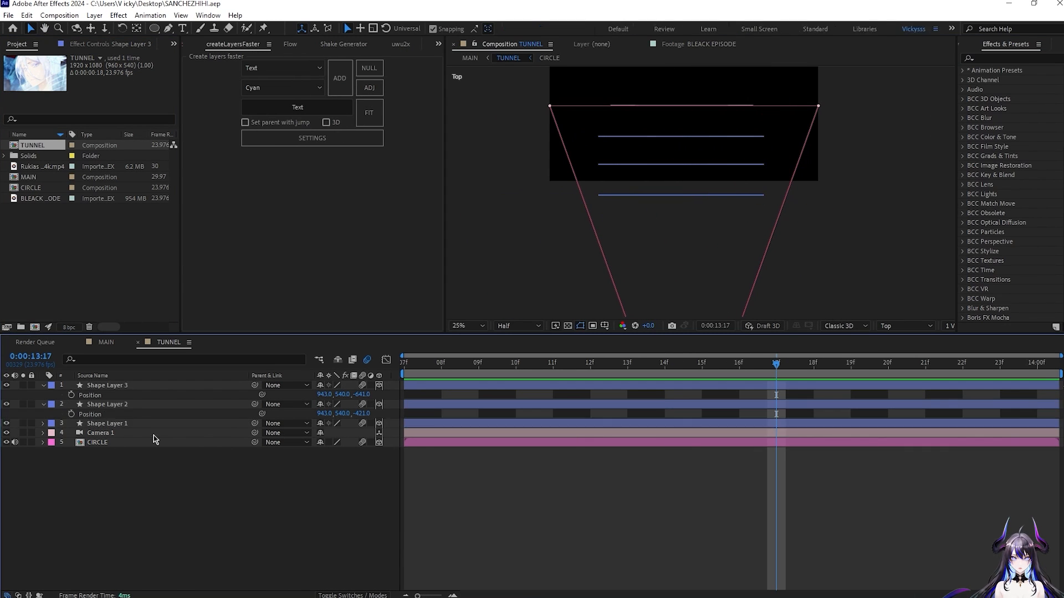
{"action": "left_click", "coordinate": [176, 404]}
{"action": "left_click", "coordinate": [175, 386]}
{"action": "key", "text": "ctrl+d"}
{"action": "key", "text": "p"}
{"action": "left_click_drag", "start_coordinate": [360, 395], "coordinate": [235, 413]}
{"action": "left_click", "coordinate": [672, 482]}
- Respace the rings along Z, placing Shape Layer 4 at -975, Shape Layer 3 at -693 and Shape Layer 2 at -443
{"action": "left_click", "coordinate": [584, 386]}
{"action": "left_click_drag", "start_coordinate": [360, 395], "coordinate": [301, 395]}
{"action": "left_click_drag", "start_coordinate": [360, 413], "coordinate": [372, 458]}
{"action": "left_click", "coordinate": [172, 442]}
{"action": "key", "text": "p"}
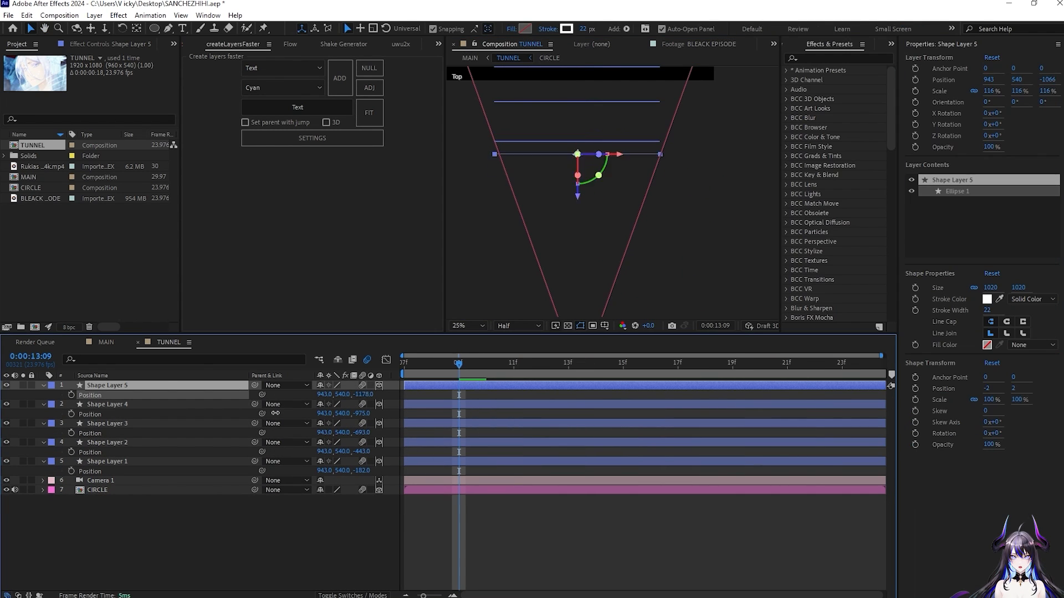
- Place Shape Layer 5 at Z -1271, and duplicate the frontmost ring twice more with copies at Z -1564 and -1874
{"action": "left_click_drag", "start_coordinate": [275, 413], "coordinate": [223, 413]}
{"action": "left_click", "coordinate": [168, 386]}
{"action": "key", "text": "ctrl+d"}
{"action": "left_click_drag", "start_coordinate": [366, 394], "coordinate": [216, 413]}
{"action": "left_click", "coordinate": [168, 386]}
{"action": "key", "text": "ctrl+d"}
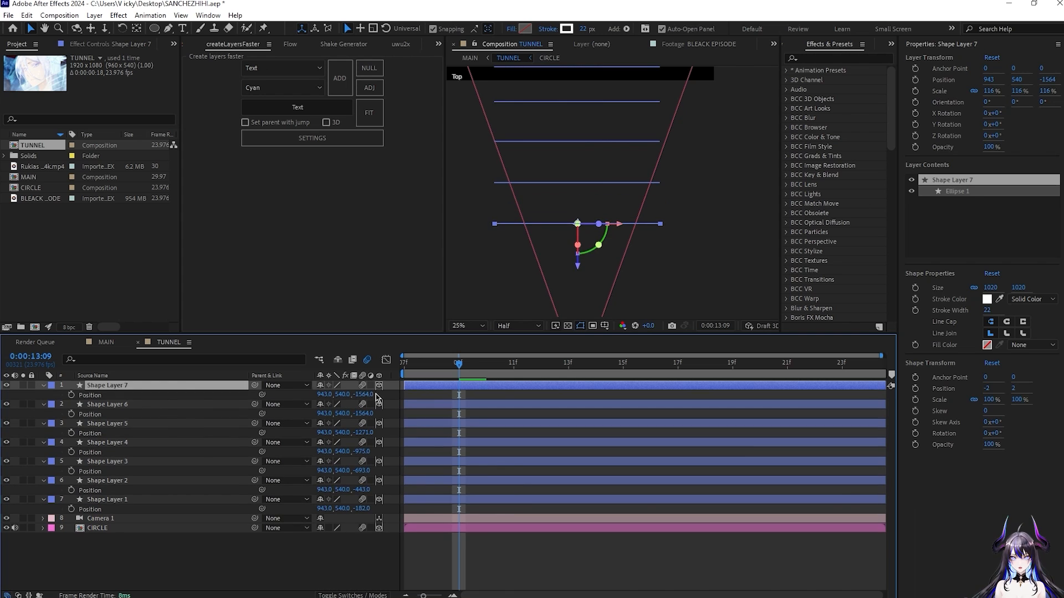
{"action": "left_click_drag", "start_coordinate": [365, 394], "coordinate": [194, 404]}
- Reduce the set to six rings and spread Shape Layers 6, 5, 4 and 3 to Z -1771, -1357, -1019 and about -709
{"action": "left_click", "coordinate": [182, 404], "text": "shift"}
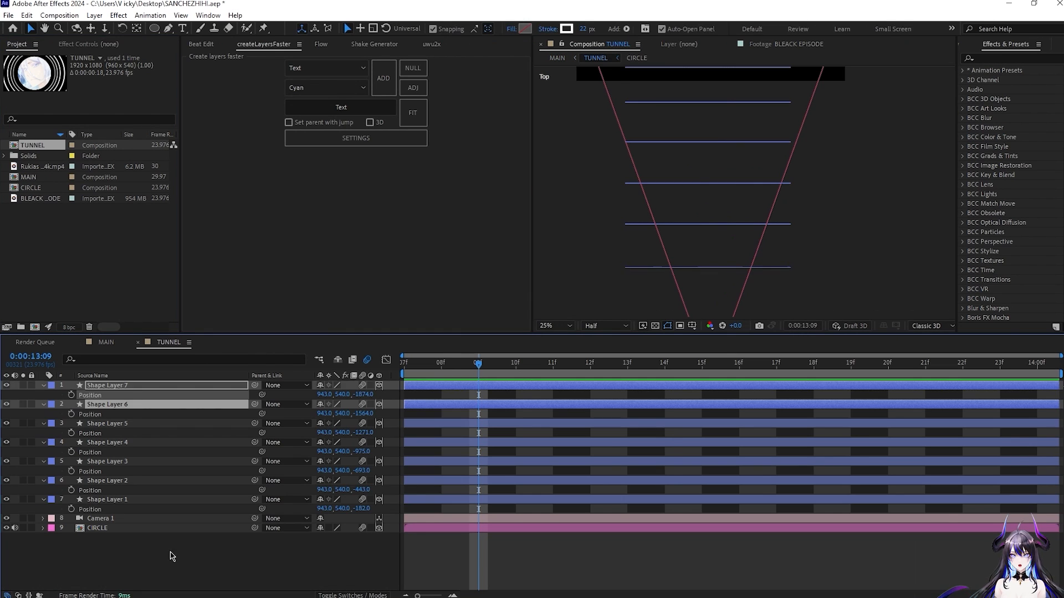
{"action": "left_click_drag", "start_coordinate": [278, 410], "coordinate": [267, 411]}
{"action": "left_click_drag", "start_coordinate": [367, 413], "coordinate": [321, 415]}
{"action": "left_click", "coordinate": [712, 142]}
{"action": "left_click_drag", "start_coordinate": [709, 183], "coordinate": [709, 189]}
{"action": "left_click", "coordinate": [710, 102]}
{"action": "left_click_drag", "start_coordinate": [709, 145], "coordinate": [709, 148]}
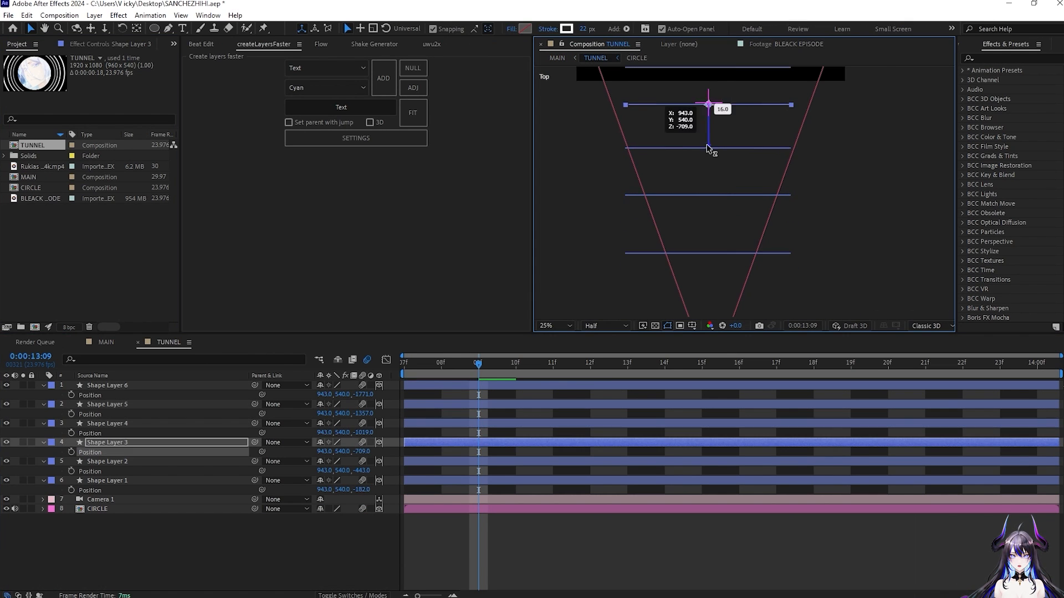
- Widen the ring spacing, placing Shape Layers 6, 5, 4, 3 and 2 at Z -1891, -1453, -1091, -757 and -419
{"action": "scroll", "coordinate": [711, 150], "scroll_direction": "down", "scroll_amount": 1}
{"action": "left_click", "coordinate": [719, 223]}
{"action": "left_click_drag", "start_coordinate": [726, 251], "coordinate": [726, 260]}
{"action": "left_click", "coordinate": [720, 193]}
{"action": "left_click_drag", "start_coordinate": [727, 222], "coordinate": [726, 180]}
{"action": "left_click", "coordinate": [720, 169]}
{"action": "left_click", "coordinate": [720, 148]}
{"action": "left_click", "coordinate": [720, 129]}
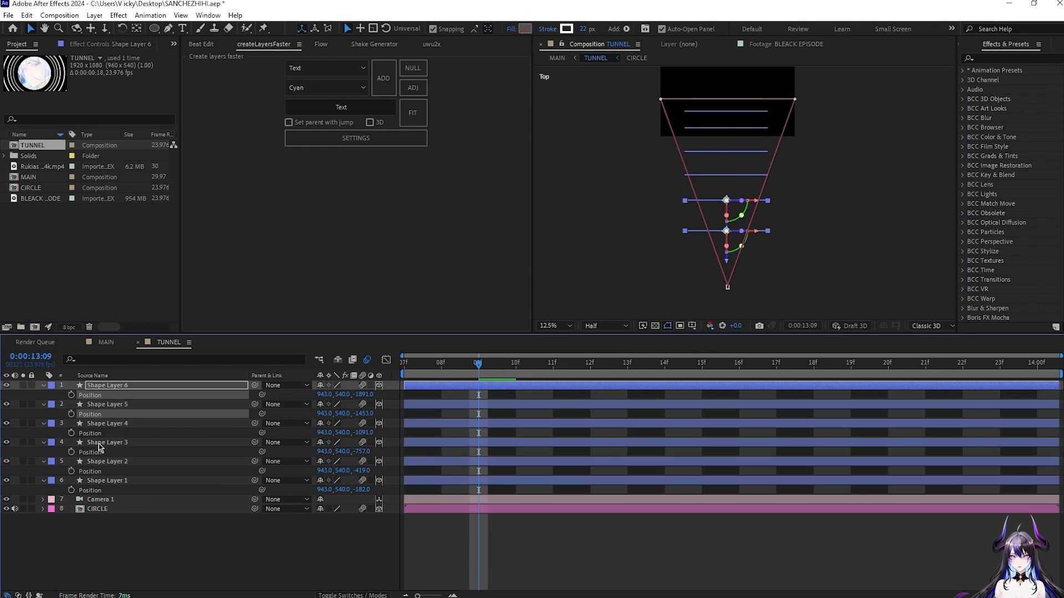
- Shift all six rings together 75 units toward the camera along Z, putting Shape Layer 1 at -257
{"action": "left_click_drag", "start_coordinate": [364, 397], "coordinate": [183, 425]}
{"action": "left_click_drag", "start_coordinate": [360, 490], "coordinate": [712, 449]}
{"action": "left_click", "coordinate": [676, 292]}
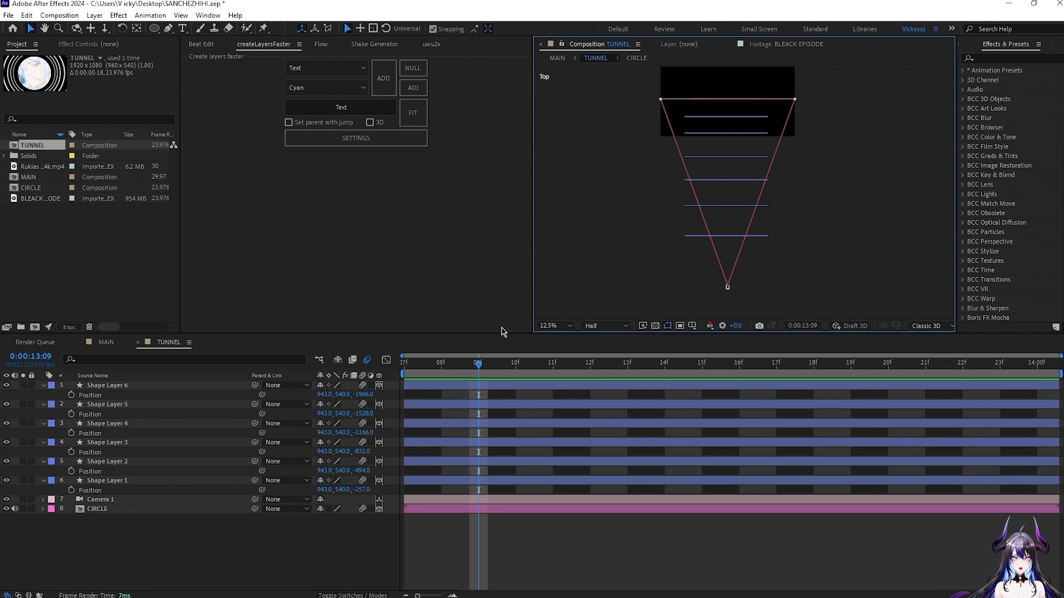
- Return the widened viewer to Active Camera (Camera 1), fit the composition in it, and save the project
{"action": "left_click_drag", "start_coordinate": [530, 154], "coordinate": [361, 160]}
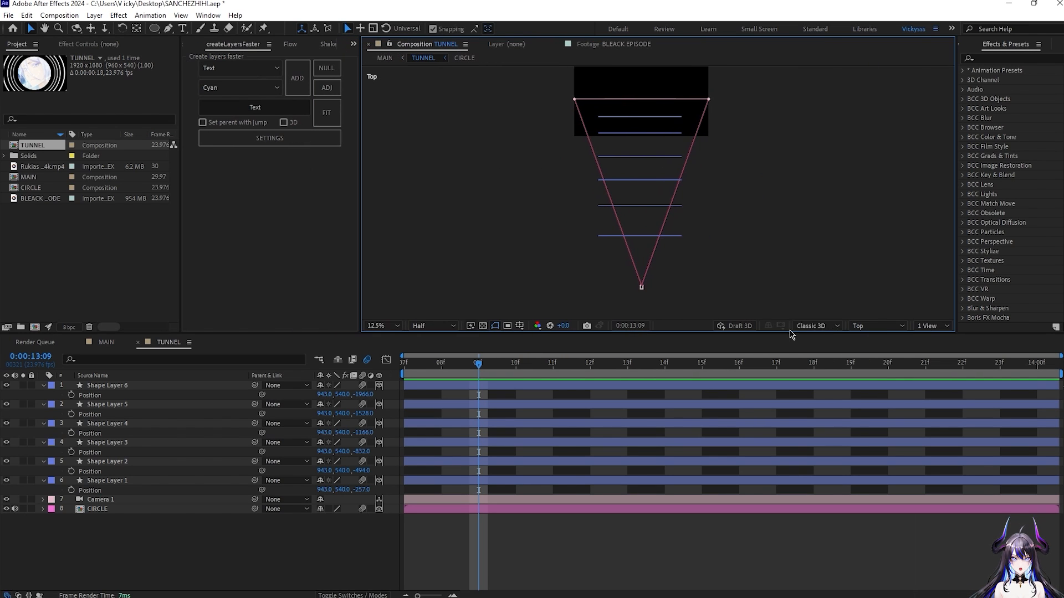
{"action": "left_click", "coordinate": [903, 327]}
{"action": "left_click", "coordinate": [879, 337]}
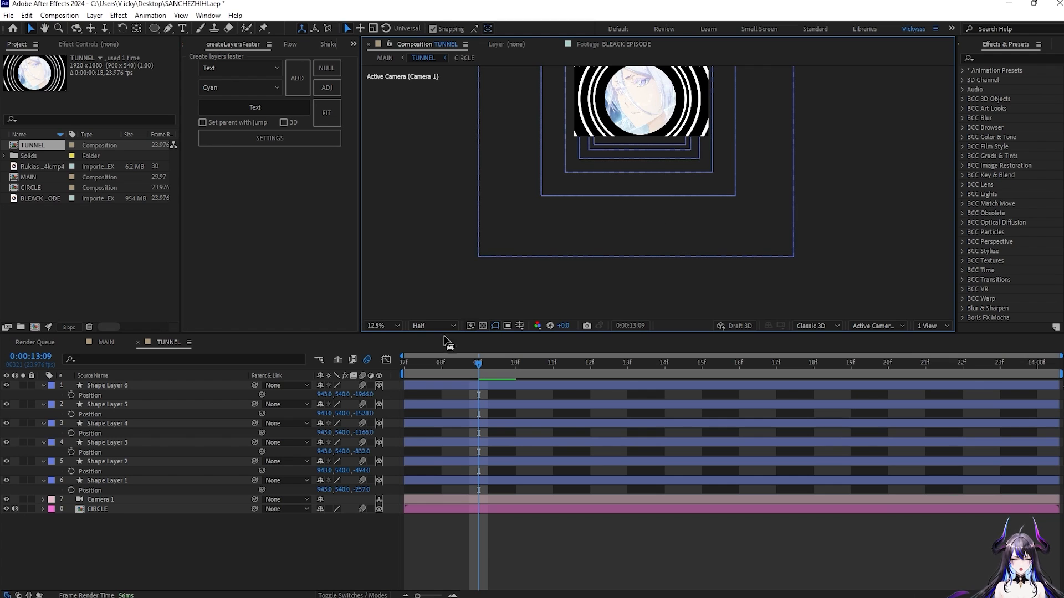
{"action": "left_click", "coordinate": [382, 325]}
{"action": "left_click", "coordinate": [395, 349]}
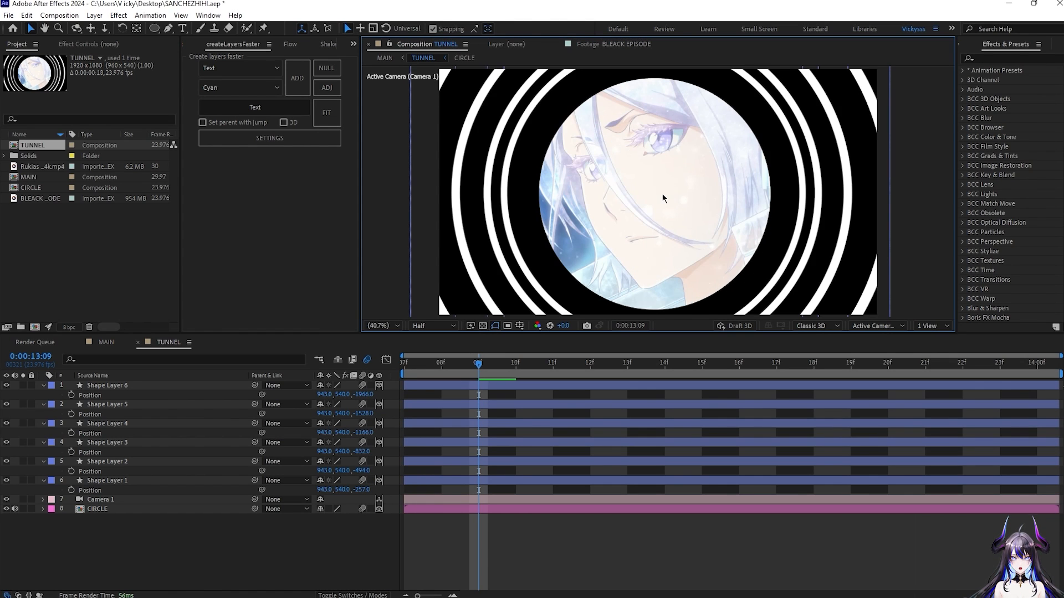
{"action": "key", "text": "ctrl+s"}
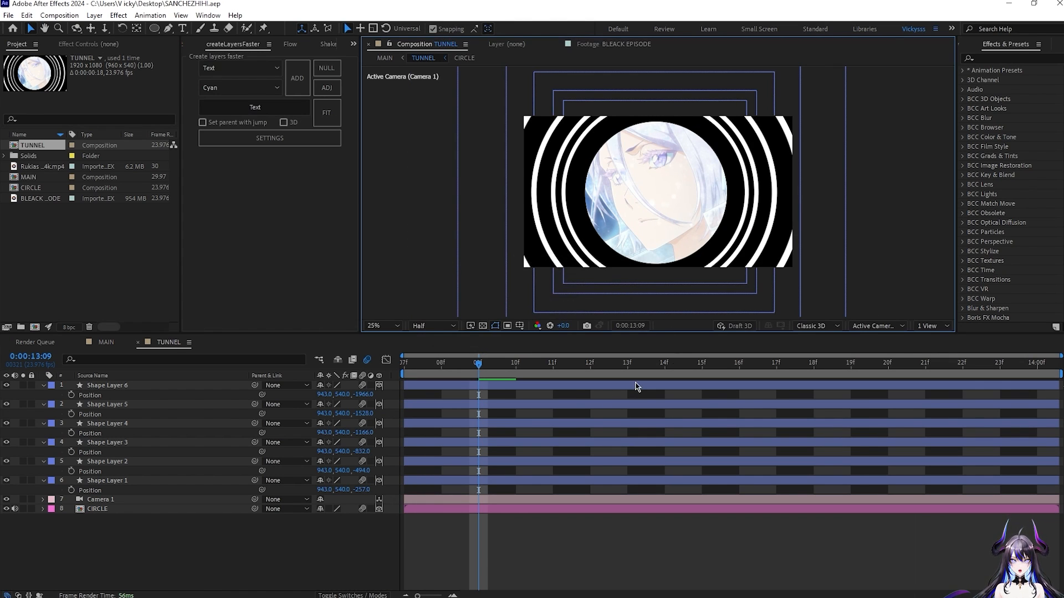
- Collapse the revealed Position properties of all layers in TUNNEL, and select only Shape Layer 2
{"action": "left_click", "coordinate": [535, 386]}
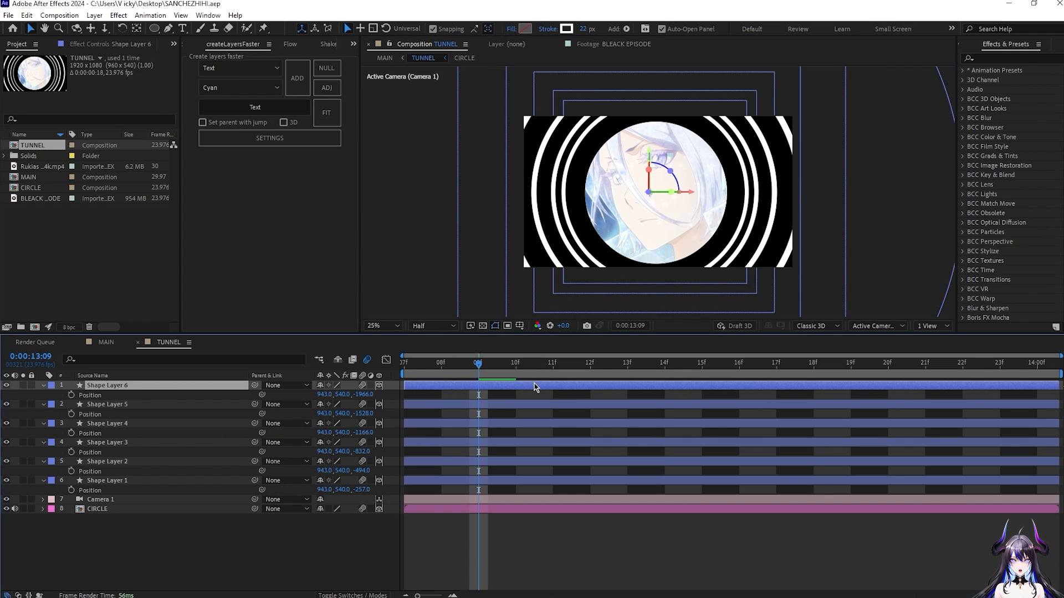
{"action": "key", "text": "ctrl+a"}
{"action": "key", "text": "u"}
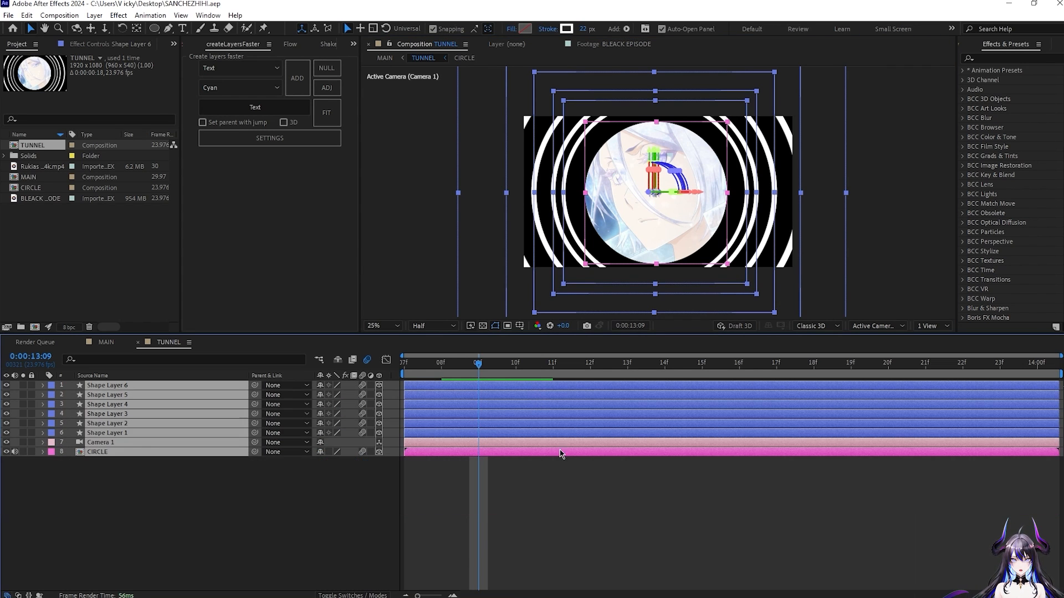
{"action": "left_click", "coordinate": [581, 485]}
{"action": "left_click", "coordinate": [512, 424]}
- Check the reference's rings up to 0;00;13;27 in the MAIN composition, and return to TUNNEL at 0:00:13:12
{"action": "left_click", "coordinate": [107, 342]}
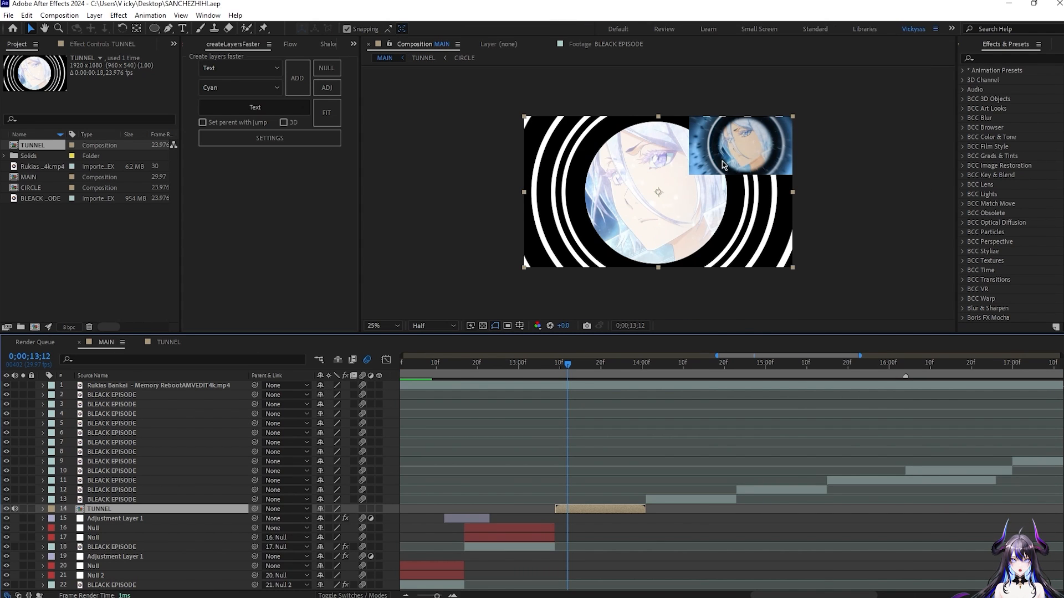
{"action": "left_click_drag", "start_coordinate": [568, 379], "coordinate": [580, 377]}
{"action": "key", "text": "period"}
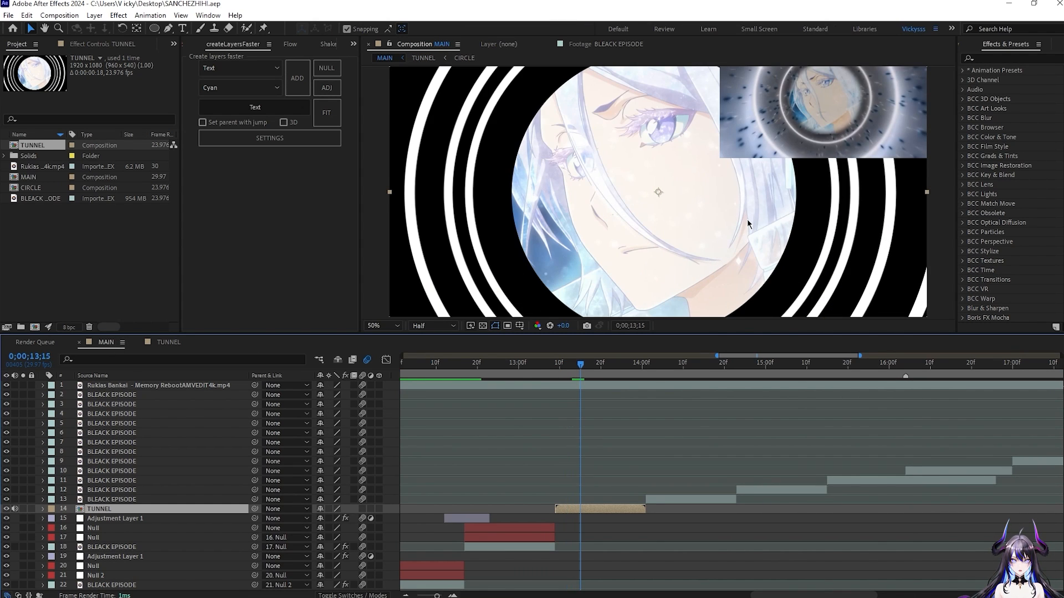
{"action": "left_click_drag", "start_coordinate": [590, 371], "coordinate": [630, 385]}
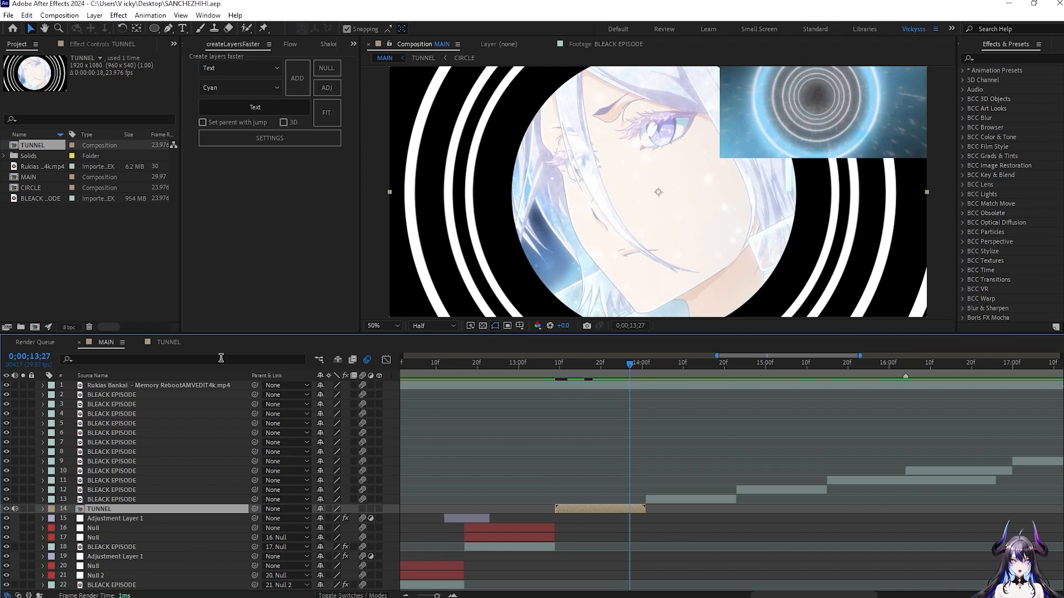
{"action": "left_click", "coordinate": [166, 342]}
{"action": "left_click", "coordinate": [590, 367]}
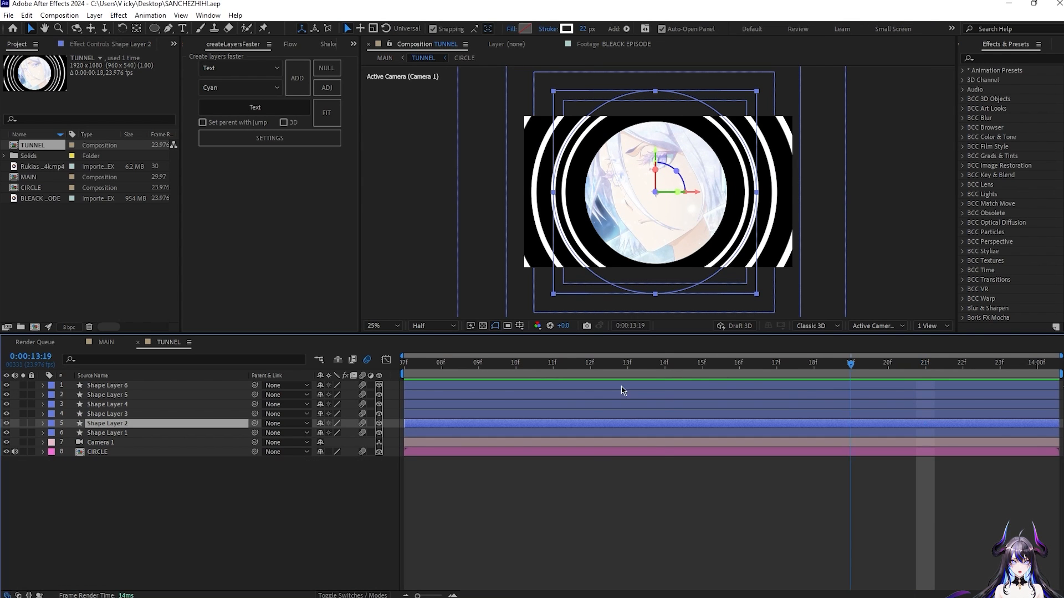
- Apply the Deep Glow effect to Shape Layer 1, the ring nearest the masked clip
{"action": "left_click", "coordinate": [520, 434]}
{"action": "left_click", "coordinate": [516, 396], "text": "shift"}
{"action": "left_click", "coordinate": [518, 387], "text": "shift"}
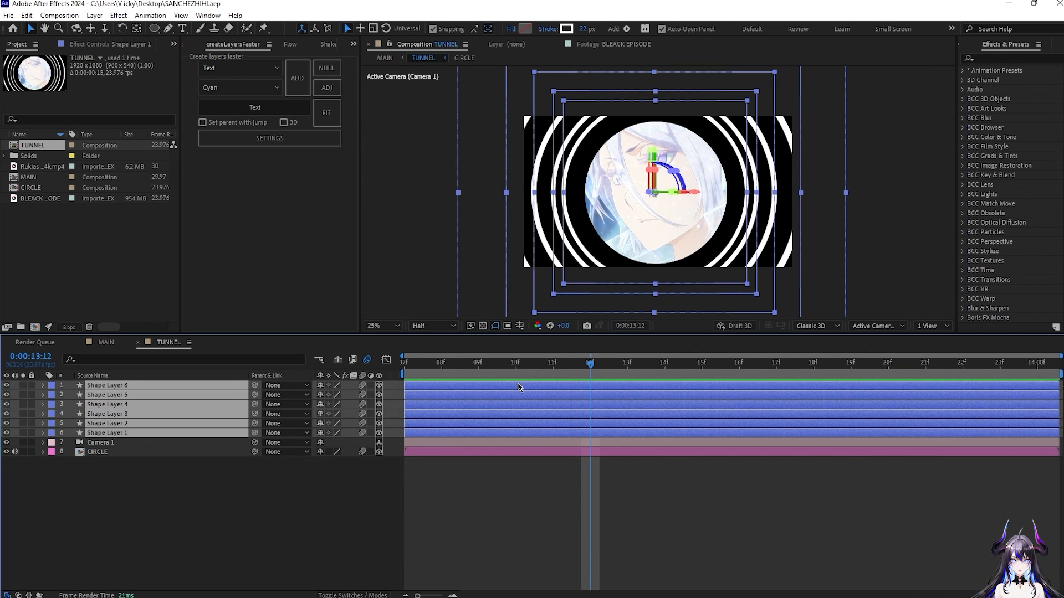
{"action": "left_click", "coordinate": [593, 472]}
{"action": "left_click", "coordinate": [547, 434]}
{"action": "key", "text": "ctrl+space"}
{"action": "type", "text": "eep"}
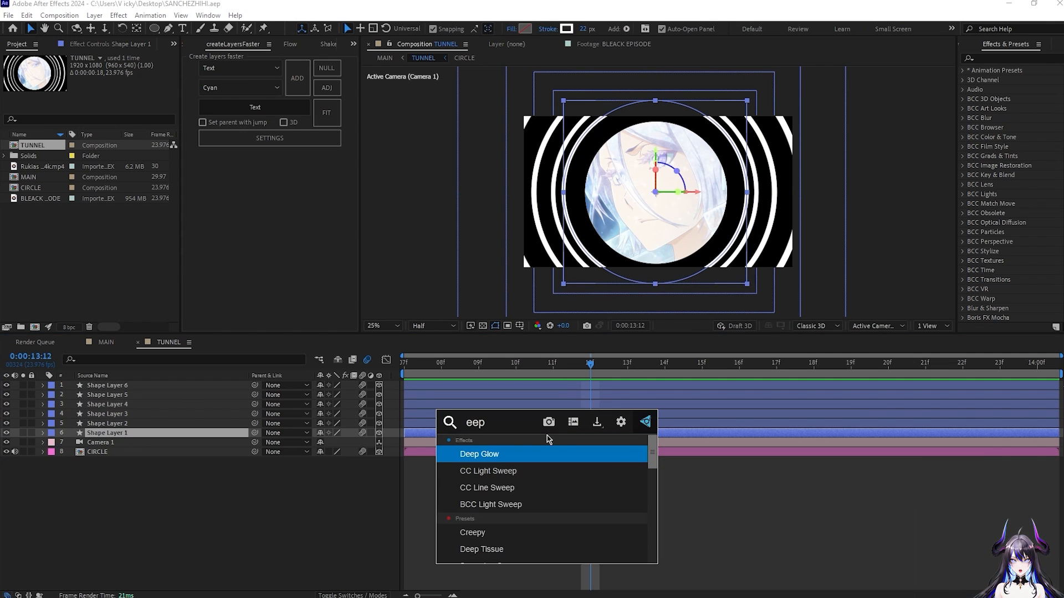
{"action": "key", "text": "Return"}
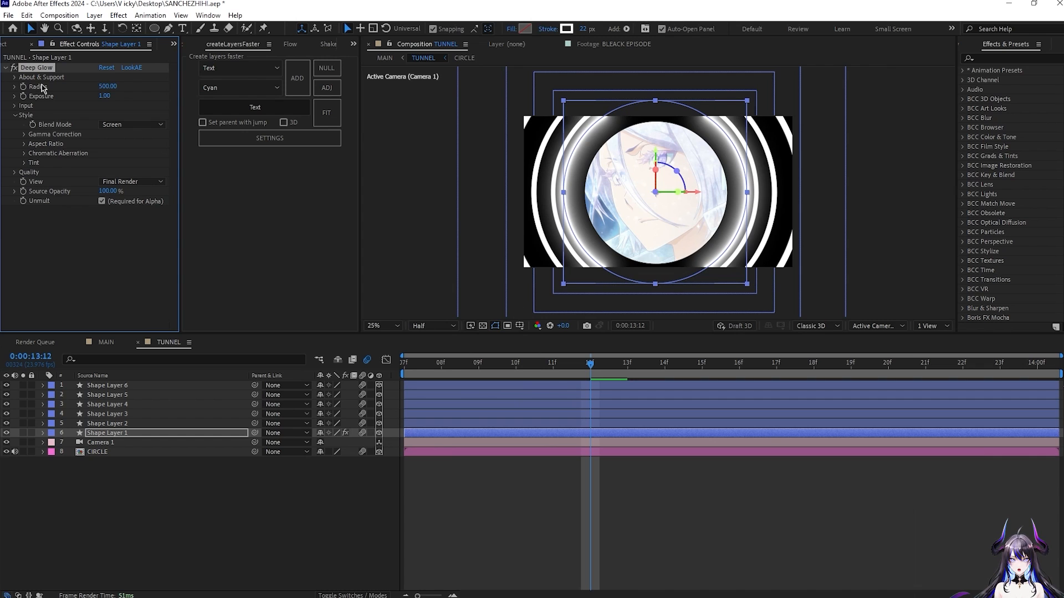
- Copy the Deep Glow effect from Shape Layer 1 to Shape Layers 2 through 6, and save the project
{"action": "key", "text": "ctrl+c"}
{"action": "left_click", "coordinate": [152, 424]}
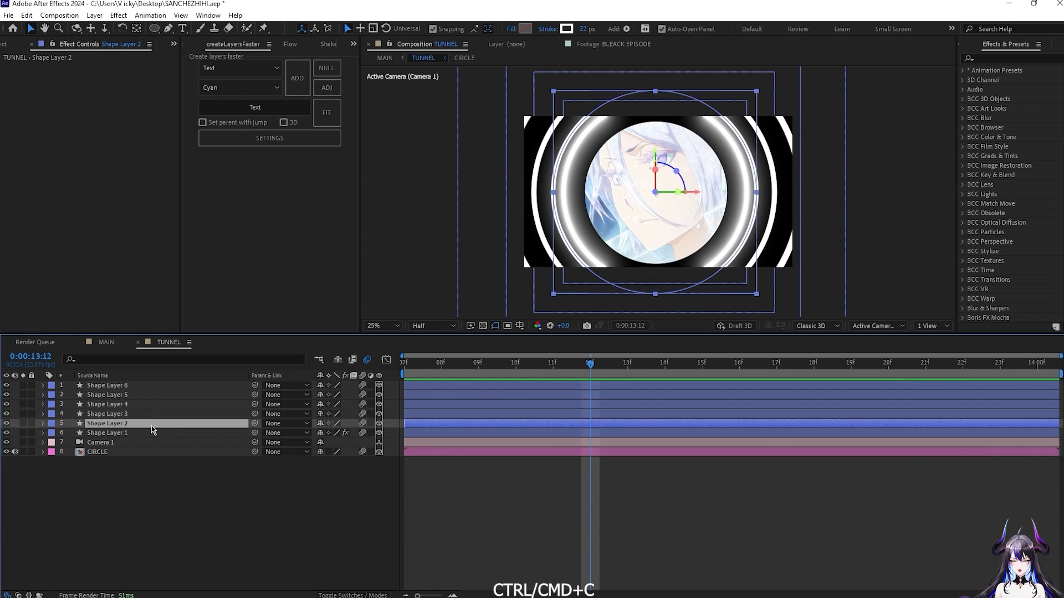
{"action": "key", "text": "ctrl+v"}
{"action": "left_click", "coordinate": [129, 414]}
{"action": "key", "text": "ctrl+v"}
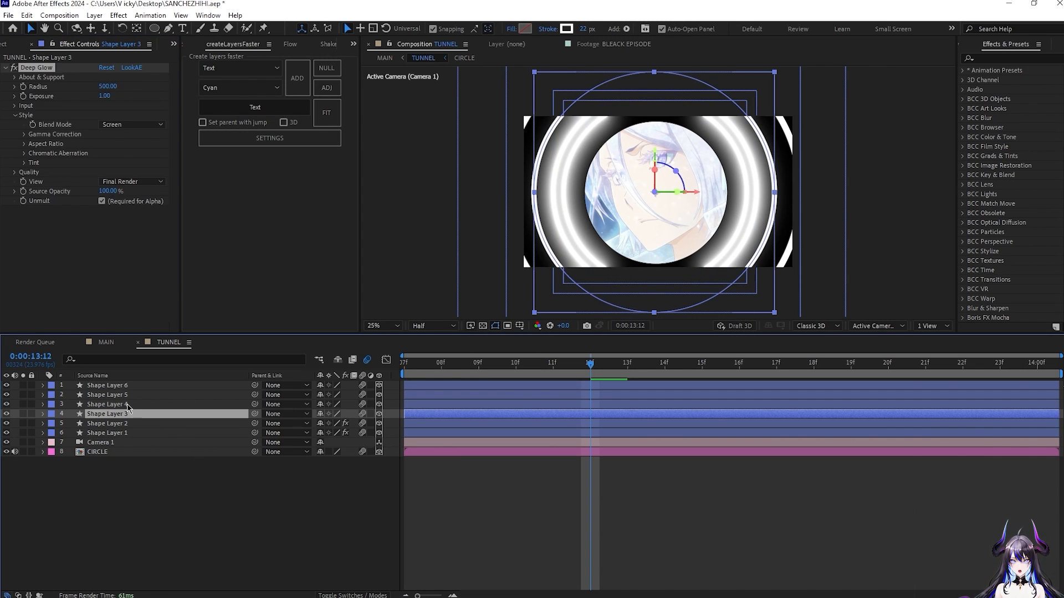
{"action": "left_click", "coordinate": [127, 405]}
{"action": "key", "text": "ctrl+v"}
{"action": "left_click", "coordinate": [126, 396]}
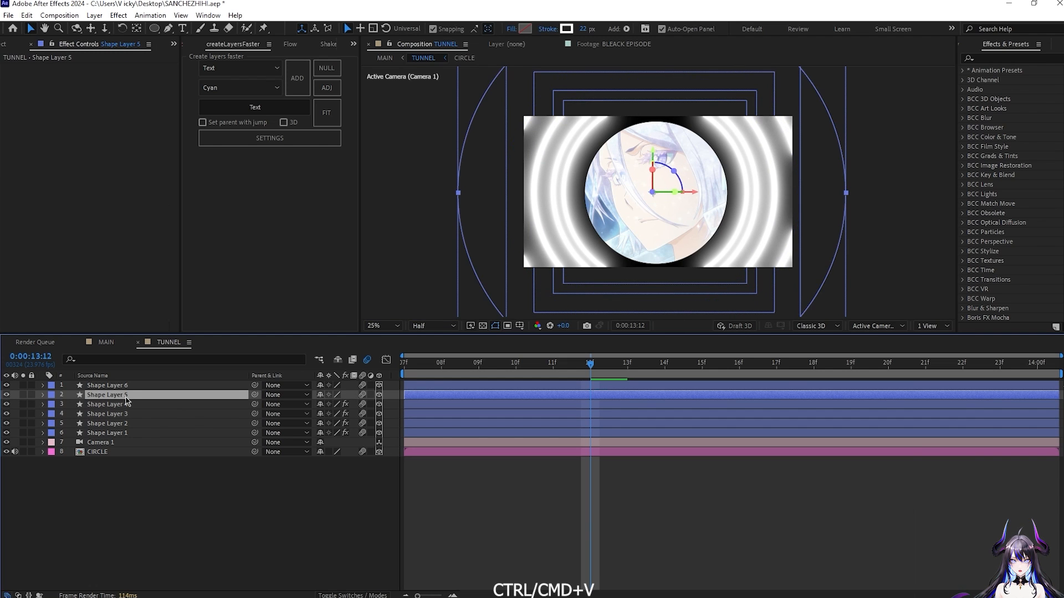
{"action": "key", "text": "ctrl+v"}
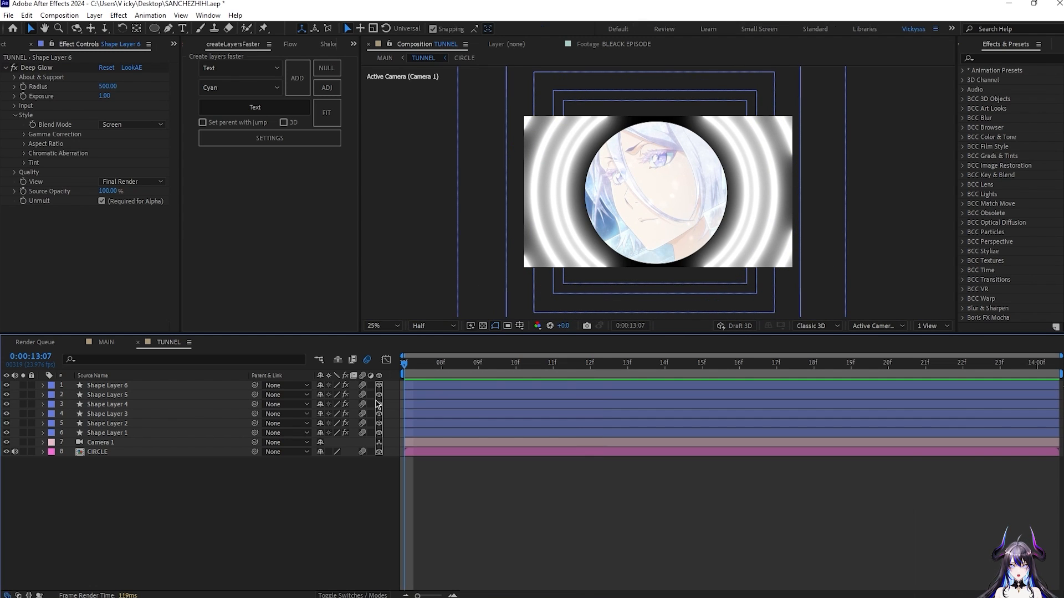
{"action": "key", "text": "ctrl+s"}
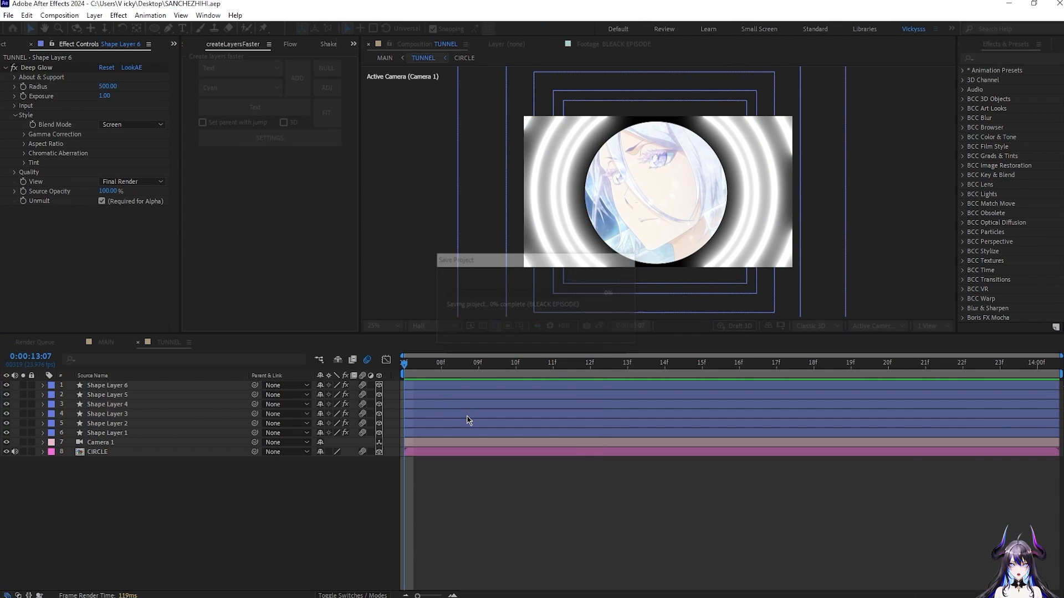
- Add a null object to TUNNEL, place it directly above Camera 1, and make it a 3D layer
{"action": "right_click", "coordinate": [301, 479]}
{"action": "left_click", "coordinate": [361, 314]}
{"action": "right_click", "coordinate": [361, 492]}
{"action": "mouse_move", "coordinate": [374, 359]}
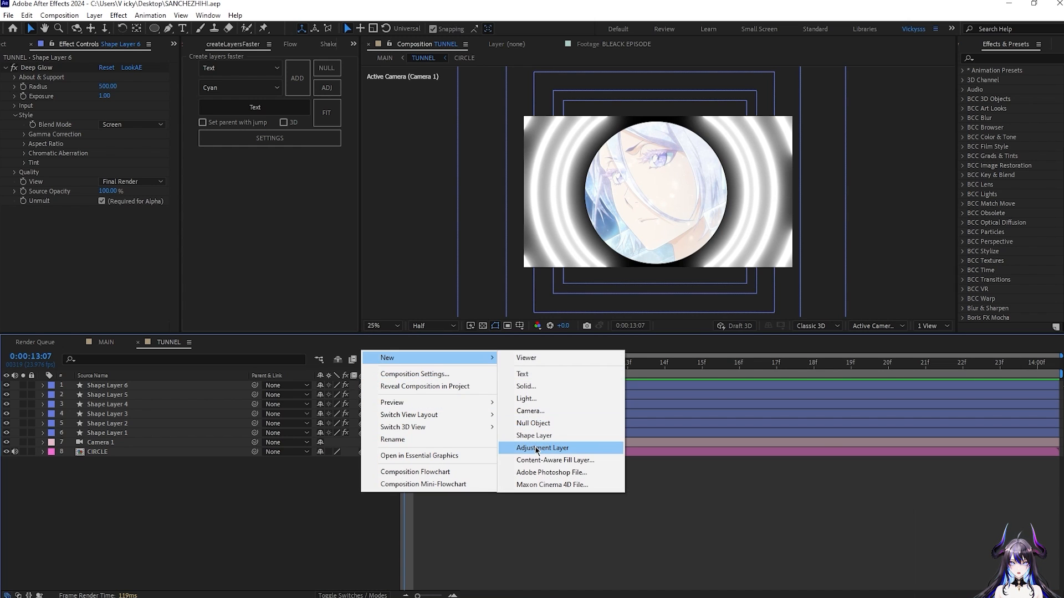
{"action": "left_click", "coordinate": [526, 425]}
{"action": "left_click_drag", "start_coordinate": [150, 392], "coordinate": [139, 447]}
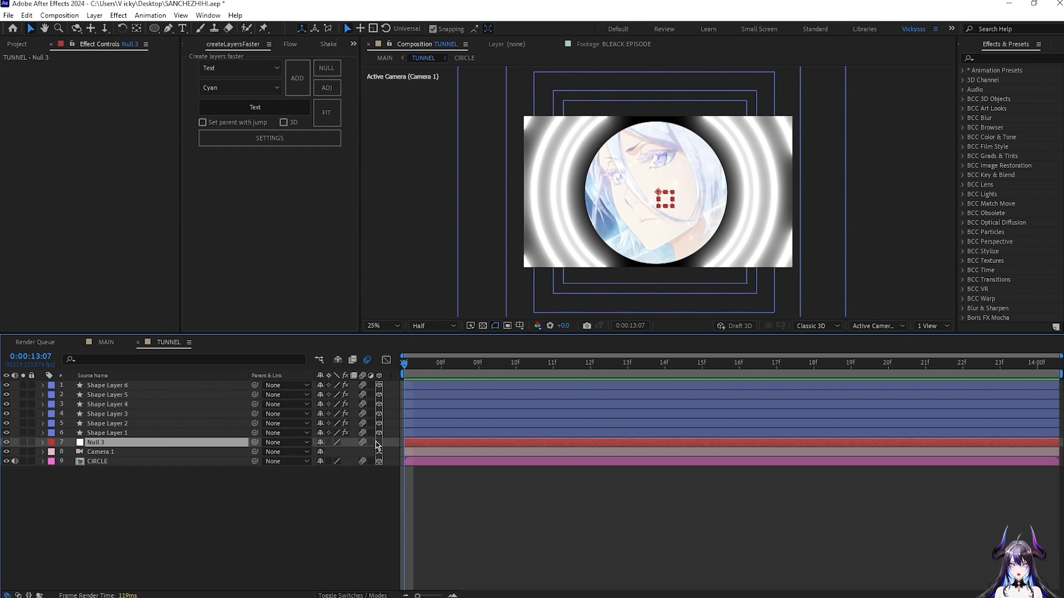
- Parent Camera 1 to the new 3D null, leave the null selected, and save the project
{"action": "left_click", "coordinate": [193, 453]}
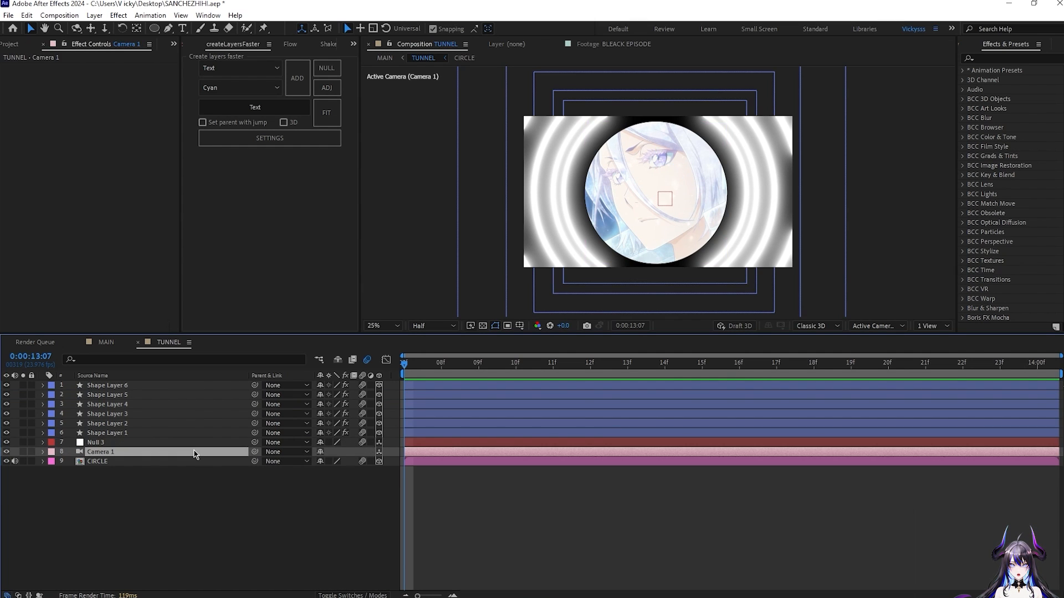
{"action": "left_click_drag", "start_coordinate": [172, 455], "coordinate": [151, 444]}
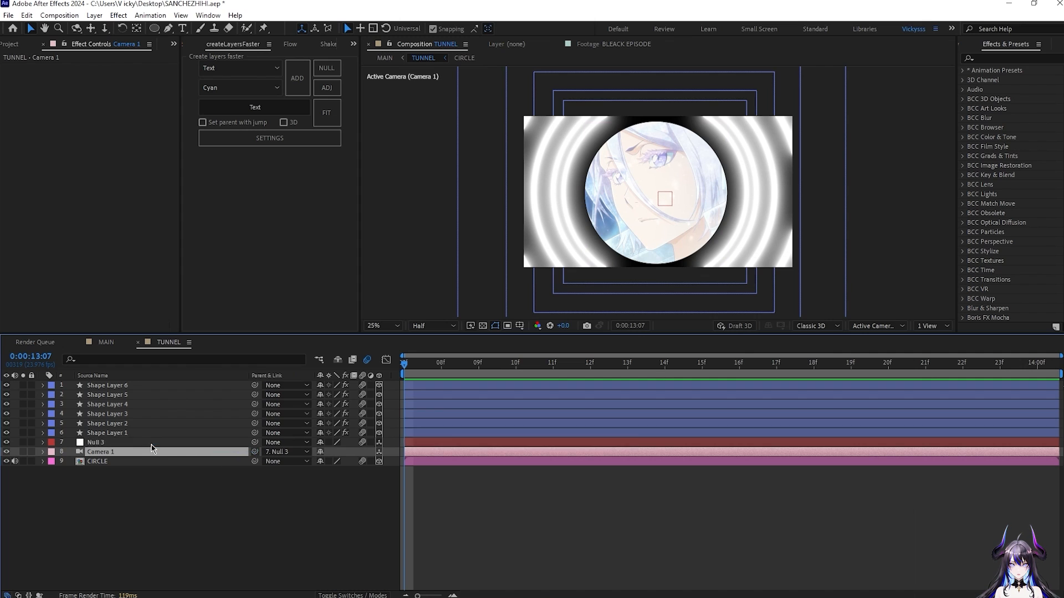
{"action": "left_click", "coordinate": [152, 444]}
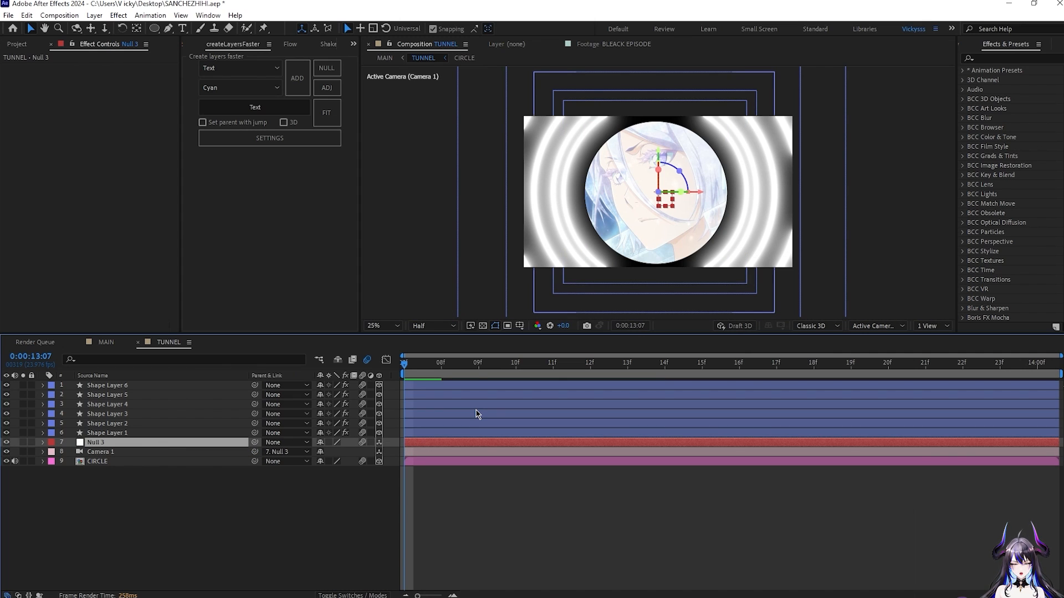
{"action": "key", "text": "ctrl+s"}
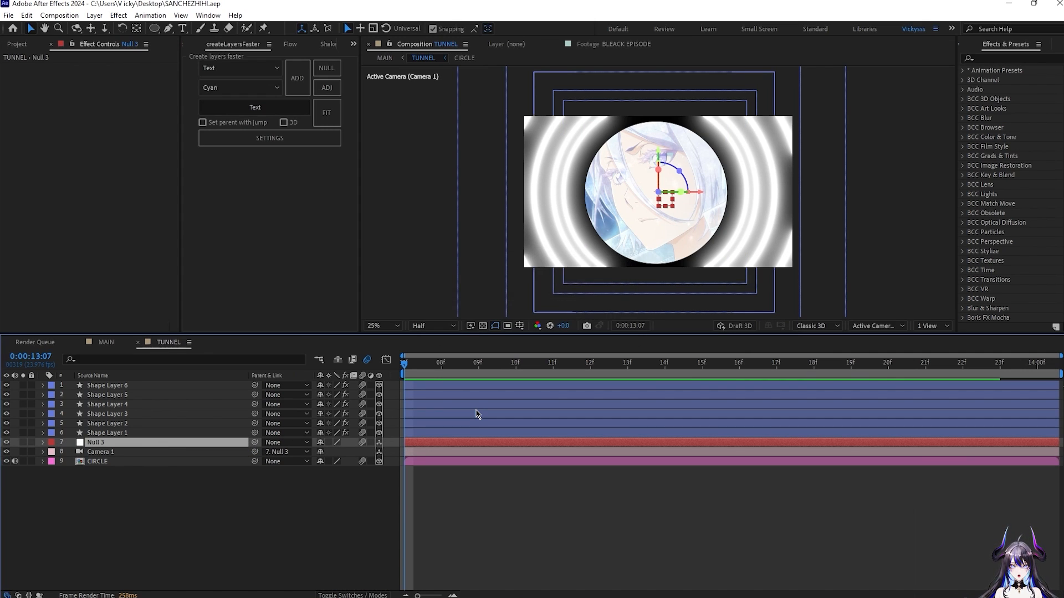
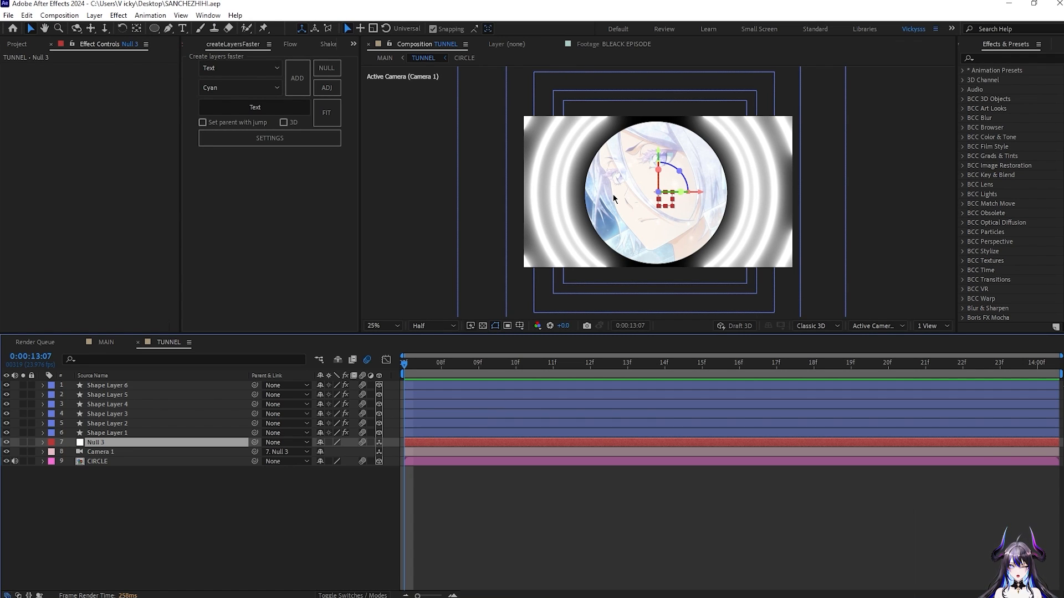
- Reveal Null 3's Position, test and undo a depth change, and set a Position keyframe at 0:00:13:07
{"action": "key", "text": "p"}
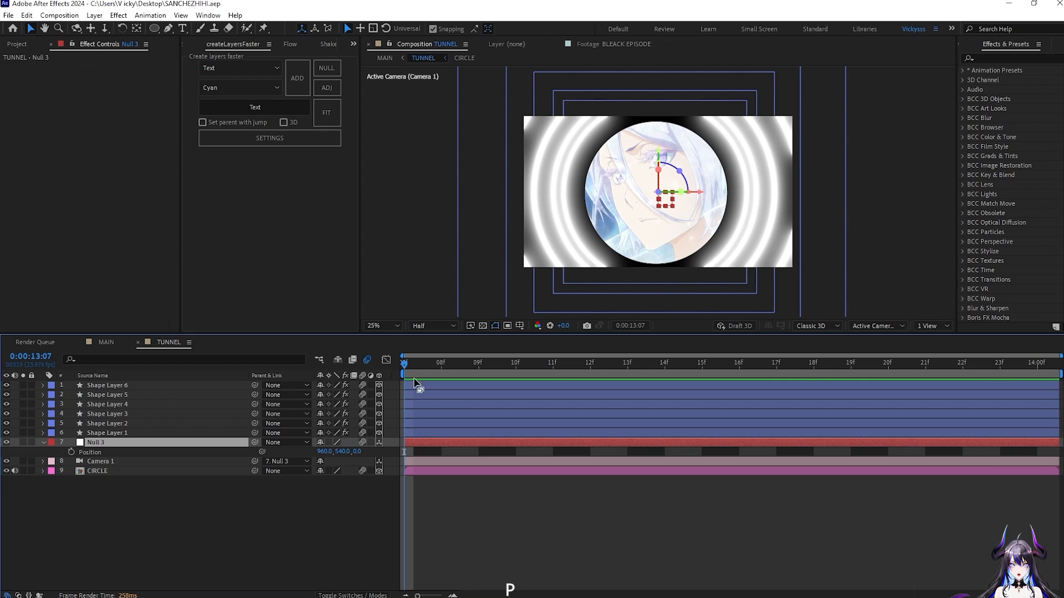
{"action": "left_click_drag", "start_coordinate": [353, 452], "coordinate": [998, 461]}
{"action": "key", "text": "ctrl+z"}
{"action": "left_click", "coordinate": [71, 452]}
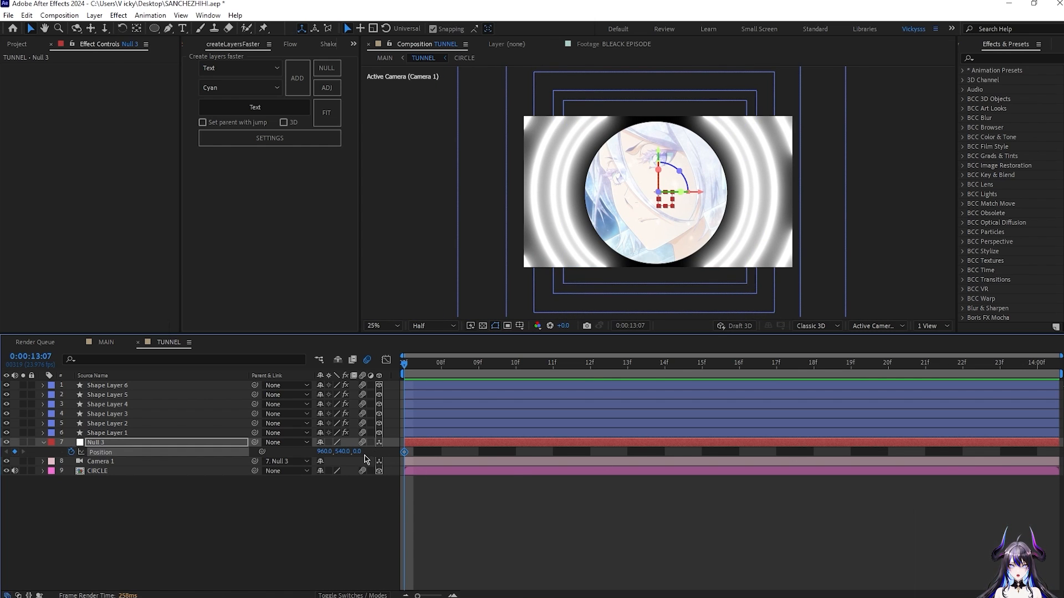
- Check the reference's tunnel motion around 0;00;13;21 in the MAIN composition, and return to TUNNEL
{"action": "left_click", "coordinate": [106, 342]}
{"action": "left_click_drag", "start_coordinate": [561, 371], "coordinate": [608, 402]}
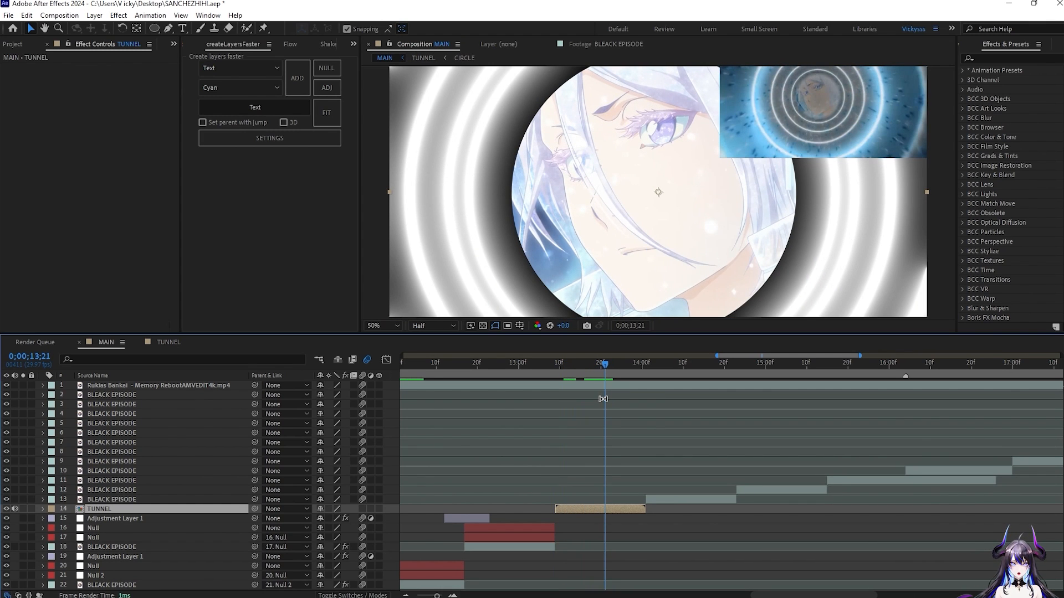
{"action": "left_click", "coordinate": [159, 343]}
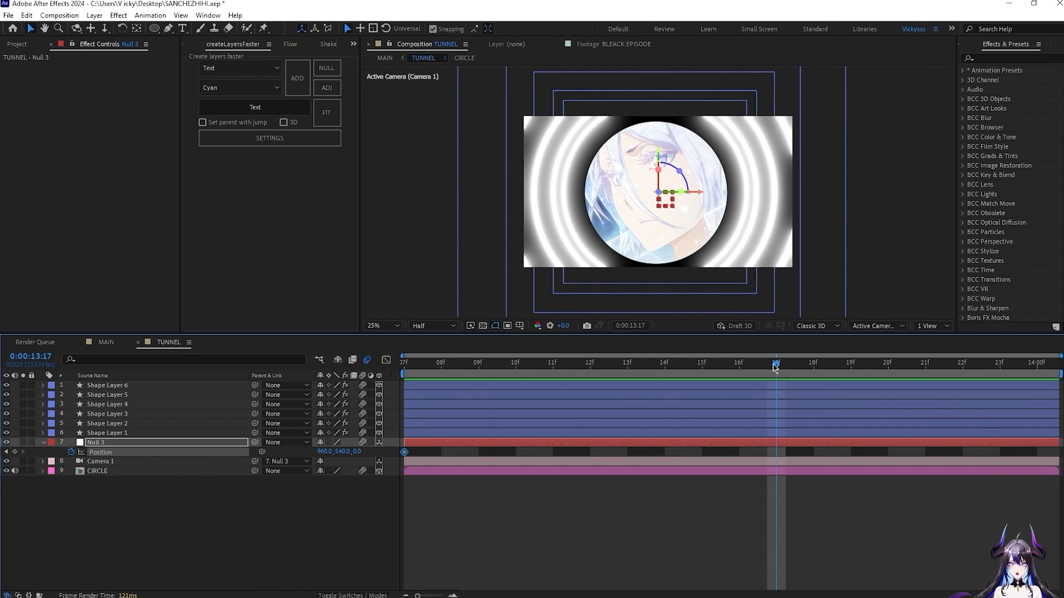
- Set Null 3's Z position to 1483 on the starting keyframe at 0:00:13:07
{"action": "key", "text": "j"}
{"action": "left_click_drag", "start_coordinate": [396, 453], "coordinate": [595, 449]}
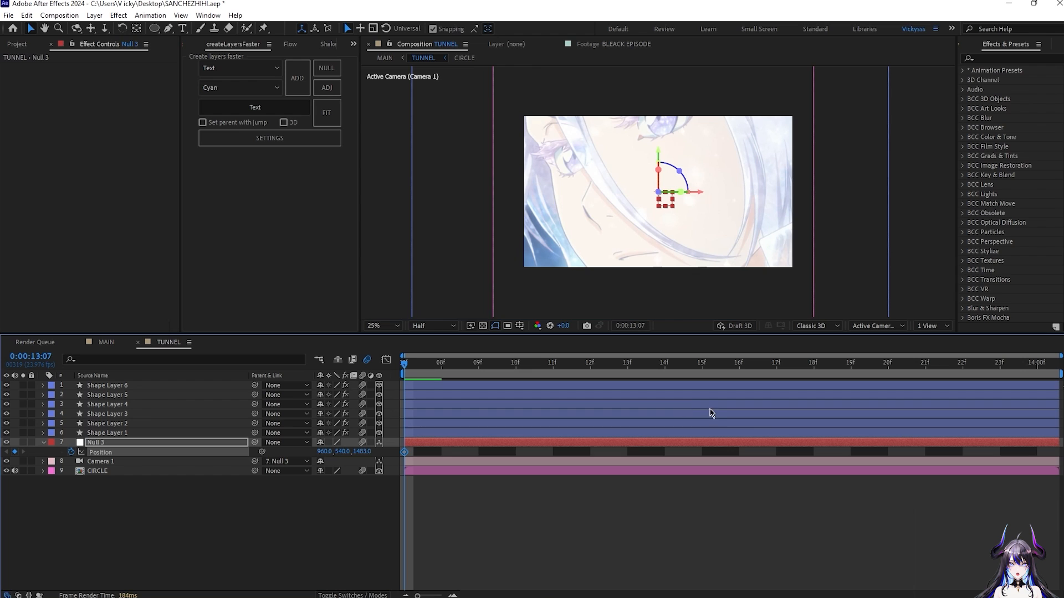
{"action": "left_click_drag", "start_coordinate": [710, 413], "coordinate": [715, 417]}
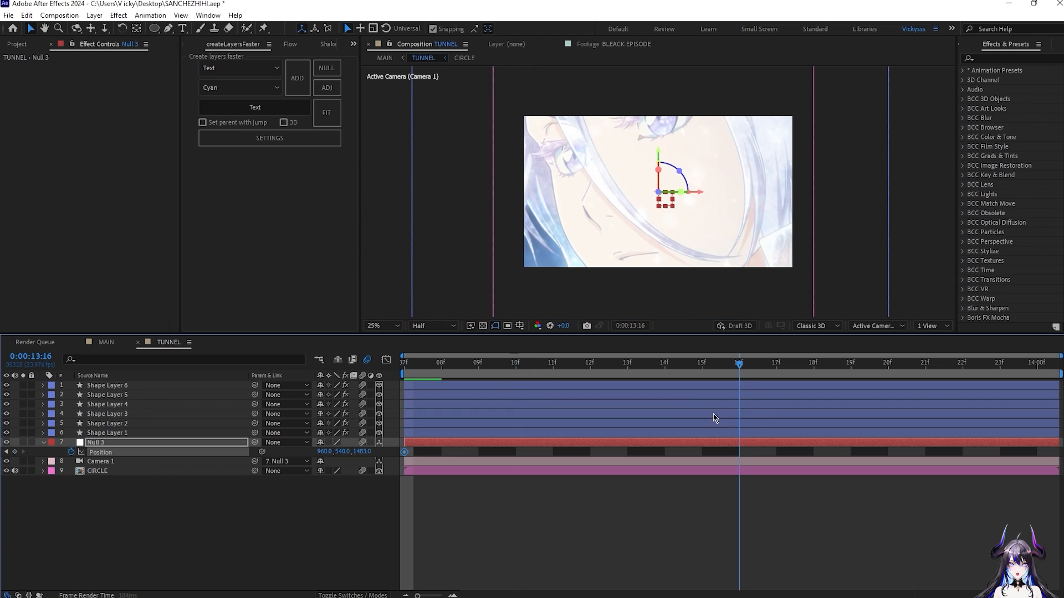
- At 0:00:13:20, pull Null 3 back to a Z position of -255 as a second Position keyframe
{"action": "left_click_drag", "start_coordinate": [742, 364], "coordinate": [856, 377]}
{"action": "key", "text": "Page_Down"}
{"action": "left_click_drag", "start_coordinate": [360, 451], "coordinate": [282, 464]}
{"action": "left_click_drag", "start_coordinate": [361, 452], "coordinate": [100, 478]}
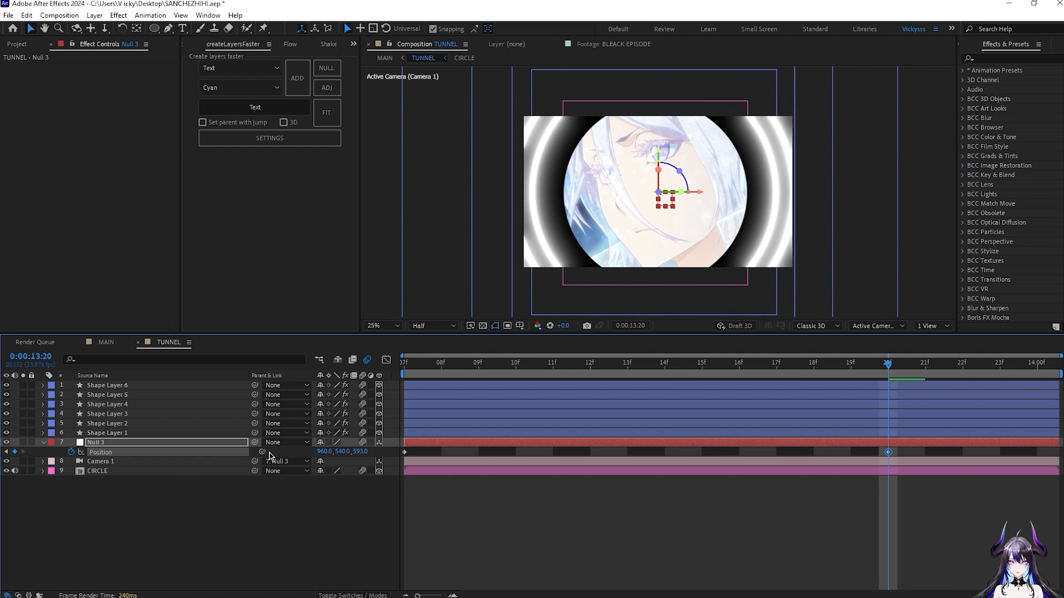
{"action": "left_click_drag", "start_coordinate": [359, 452], "coordinate": [135, 464]}
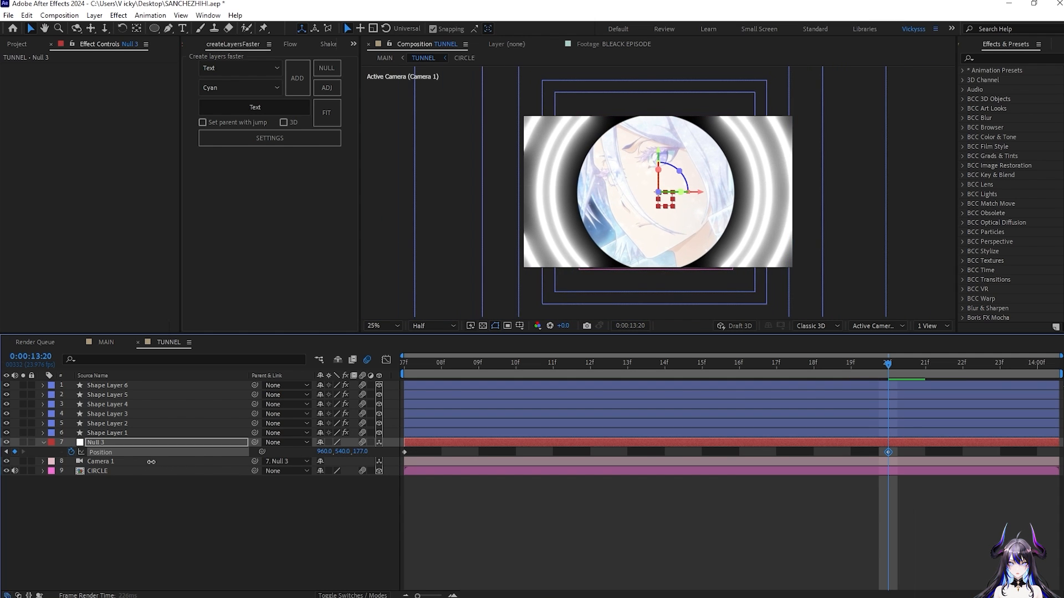
{"action": "left_click_drag", "start_coordinate": [351, 452], "coordinate": [92, 466]}
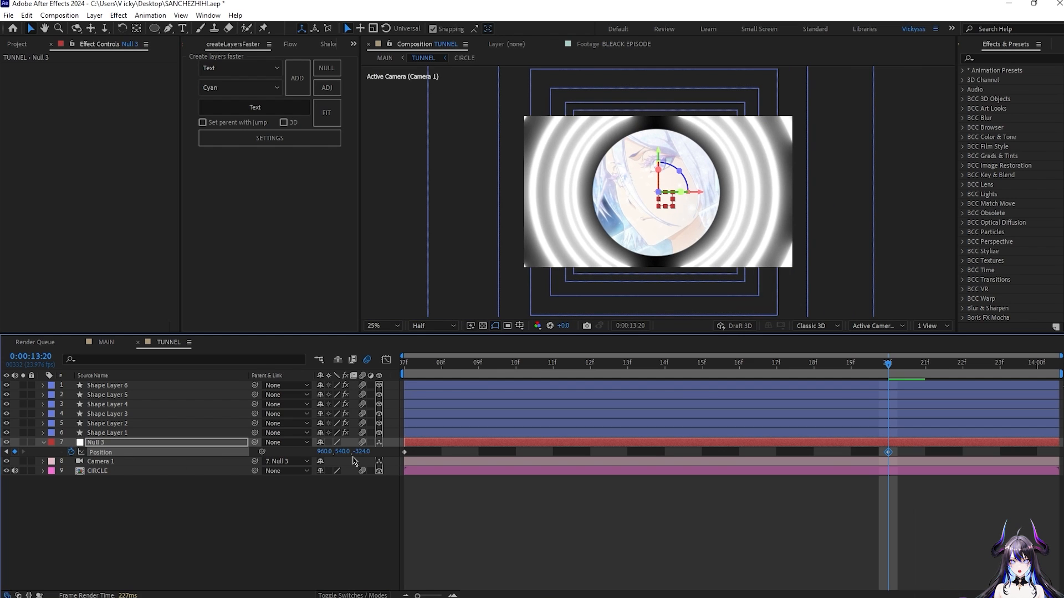
{"action": "left_click_drag", "start_coordinate": [360, 454], "coordinate": [399, 452]}
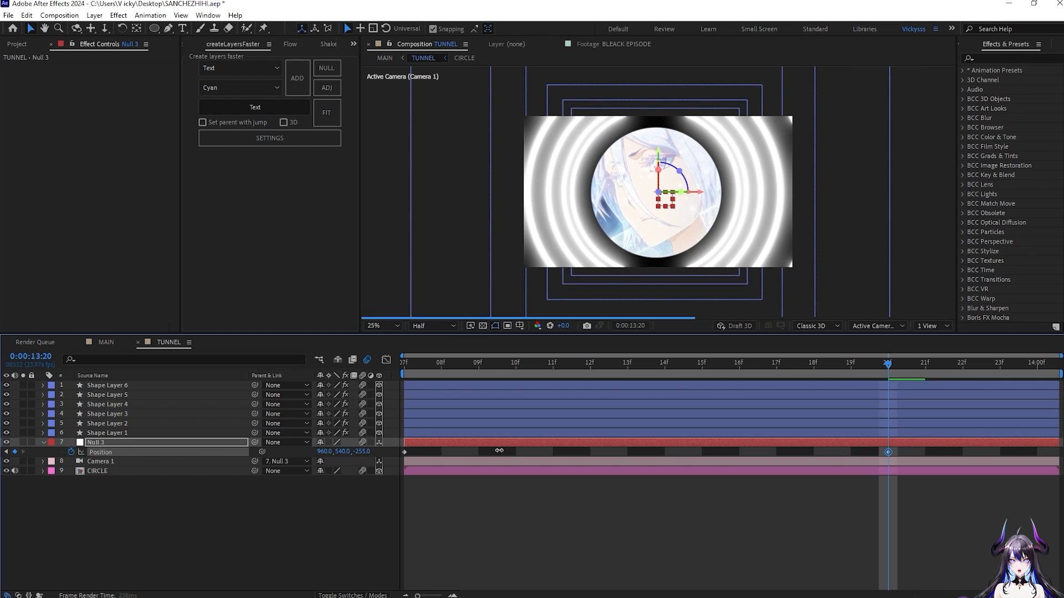
- Move Null 3's second Position keyframe to 0:00:14:00, check the frame at 0:00:13:19, and save the project
{"action": "left_click_drag", "start_coordinate": [994, 458], "coordinate": [1037, 464]}
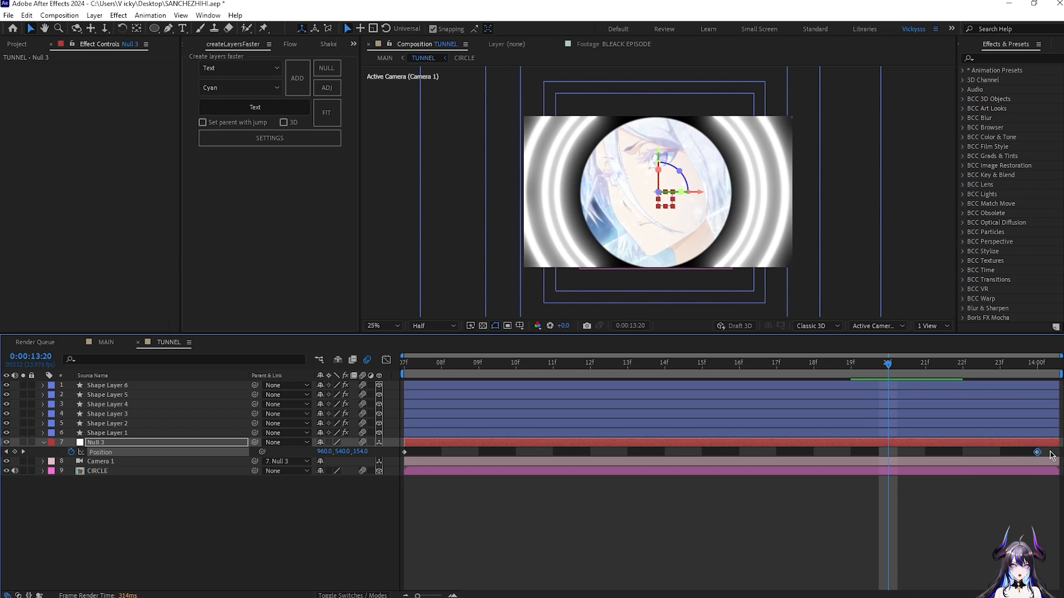
{"action": "left_click", "coordinate": [1013, 483]}
{"action": "left_click_drag", "start_coordinate": [881, 368], "coordinate": [852, 399]}
{"action": "key", "text": "ctrl+s"}
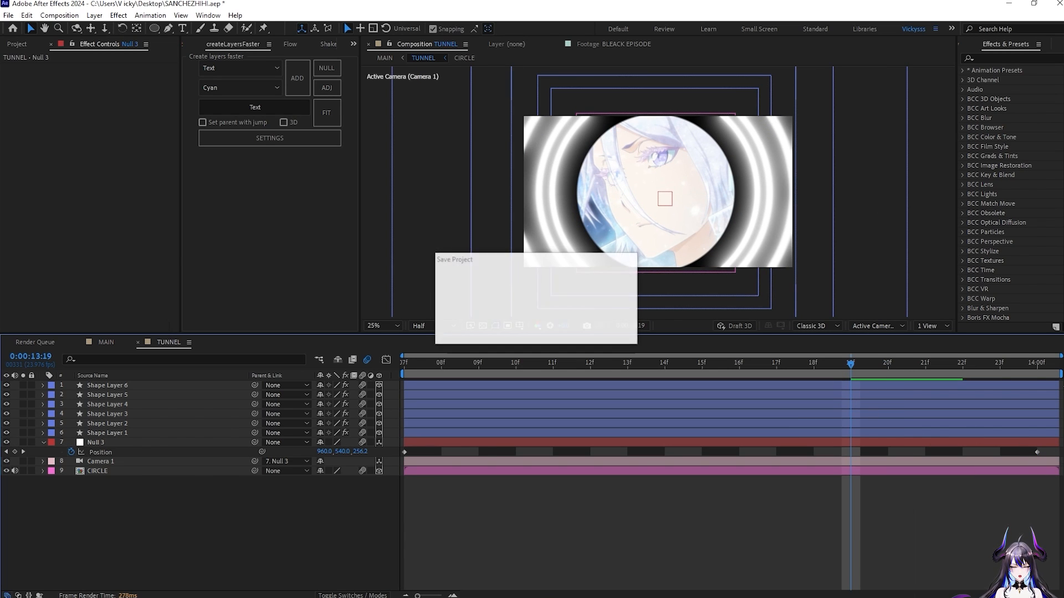
{"action": "left_click_drag", "start_coordinate": [1037, 453], "coordinate": [1061, 460]}
{"action": "key", "text": "ctrl+z"}
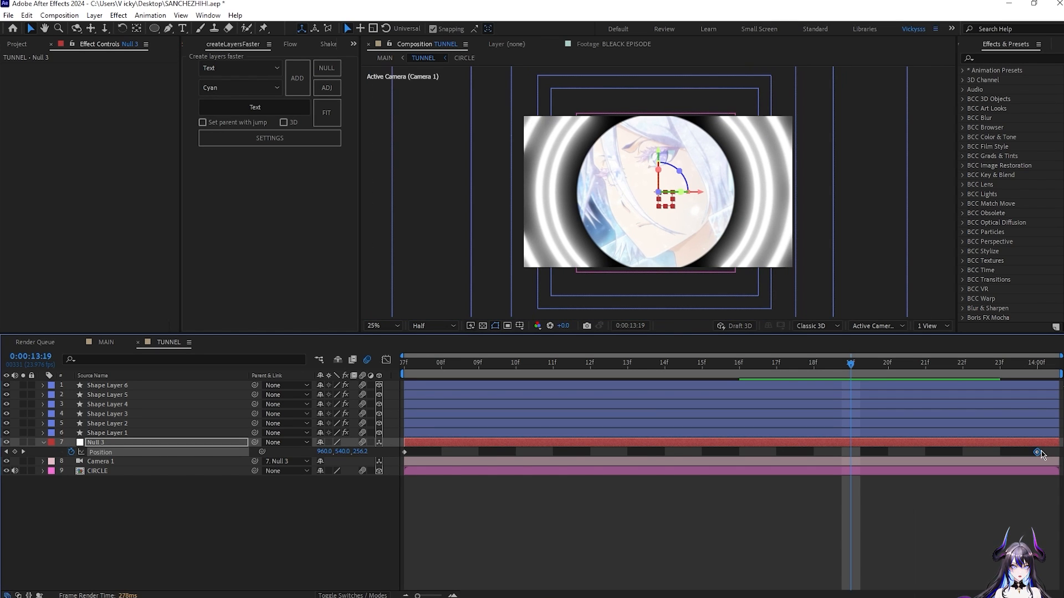
{"action": "left_click", "coordinate": [831, 524]}
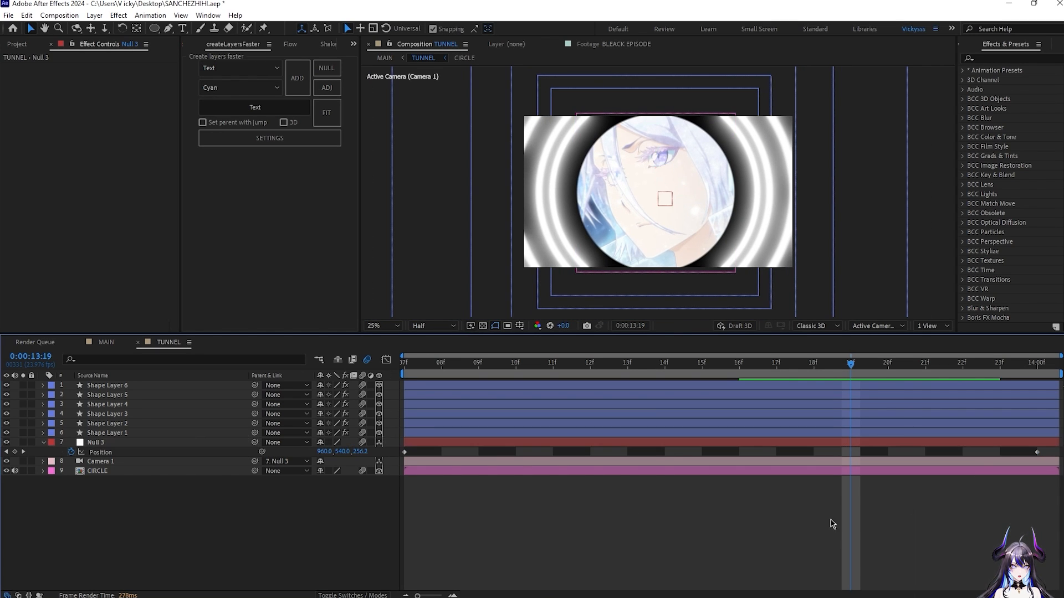
- Add another null as a 3D layer directly above Null 3, and parent Null 3 to it
{"action": "right_click", "coordinate": [195, 528]}
{"action": "mouse_move", "coordinate": [250, 389]}
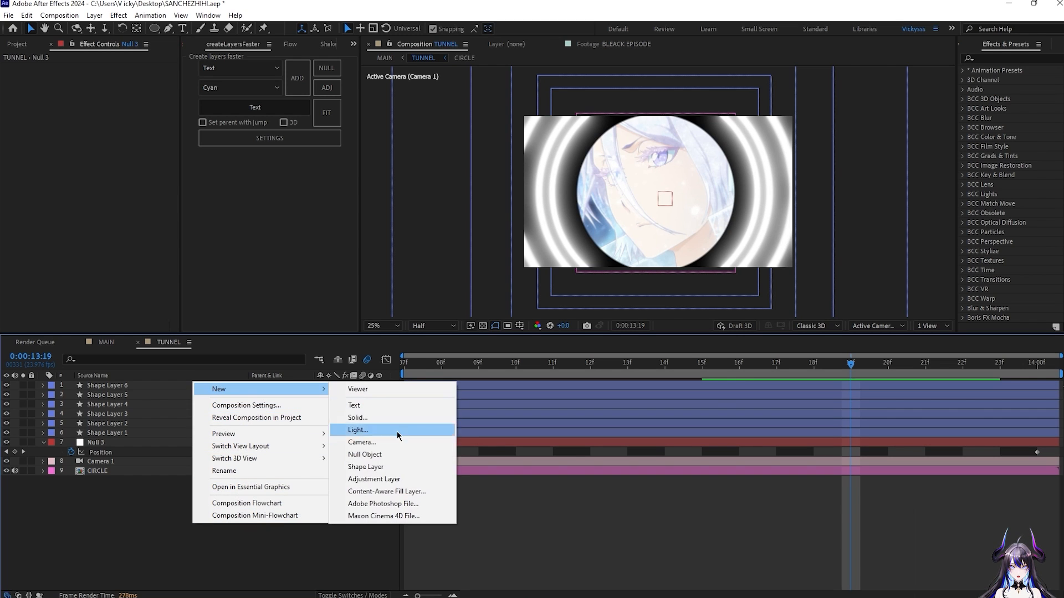
{"action": "left_click", "coordinate": [372, 455]}
{"action": "left_click_drag", "start_coordinate": [111, 386], "coordinate": [117, 445]}
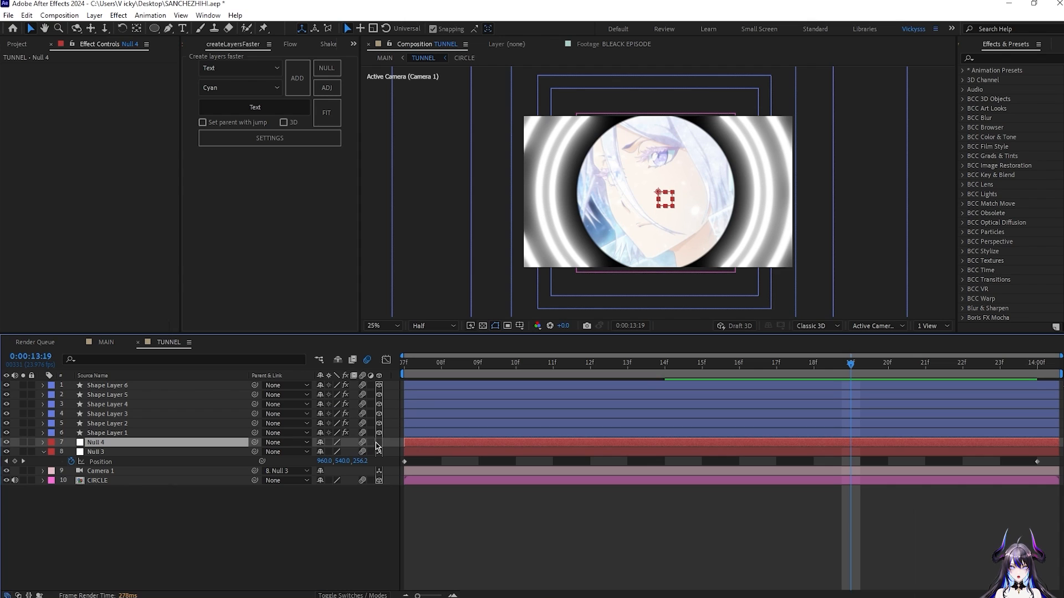
{"action": "left_click_drag", "start_coordinate": [232, 453], "coordinate": [187, 445]}
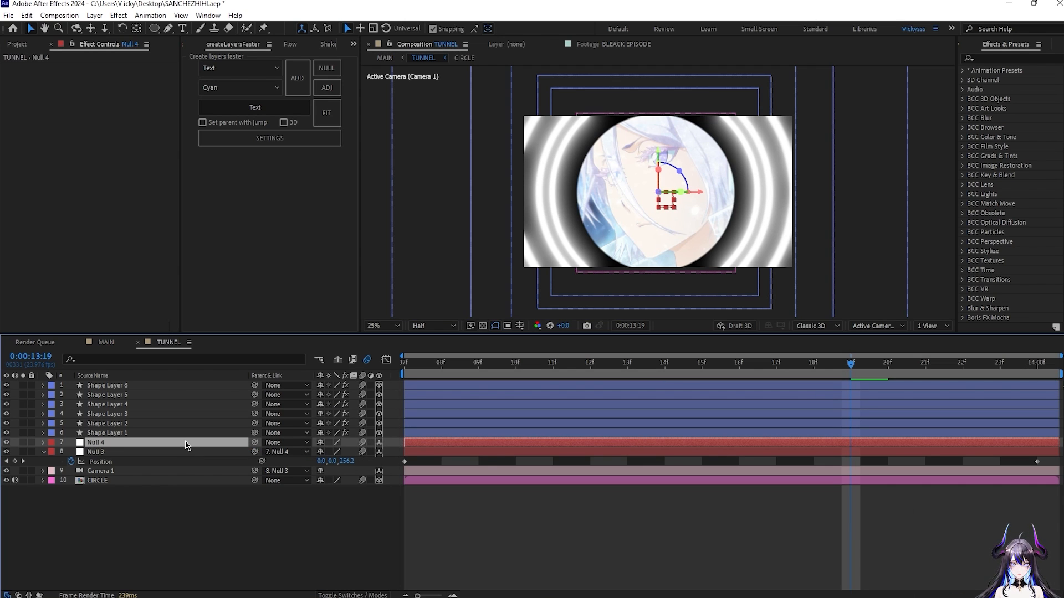
- Set a Position keyframe on Null 4 at 0:00:13:14, and move Null 3's last Position keyframe to 0:00:13:22
{"action": "left_click_drag", "start_coordinate": [850, 368], "coordinate": [701, 386]}
{"action": "left_click", "coordinate": [660, 365]}
{"action": "key", "text": "p"}
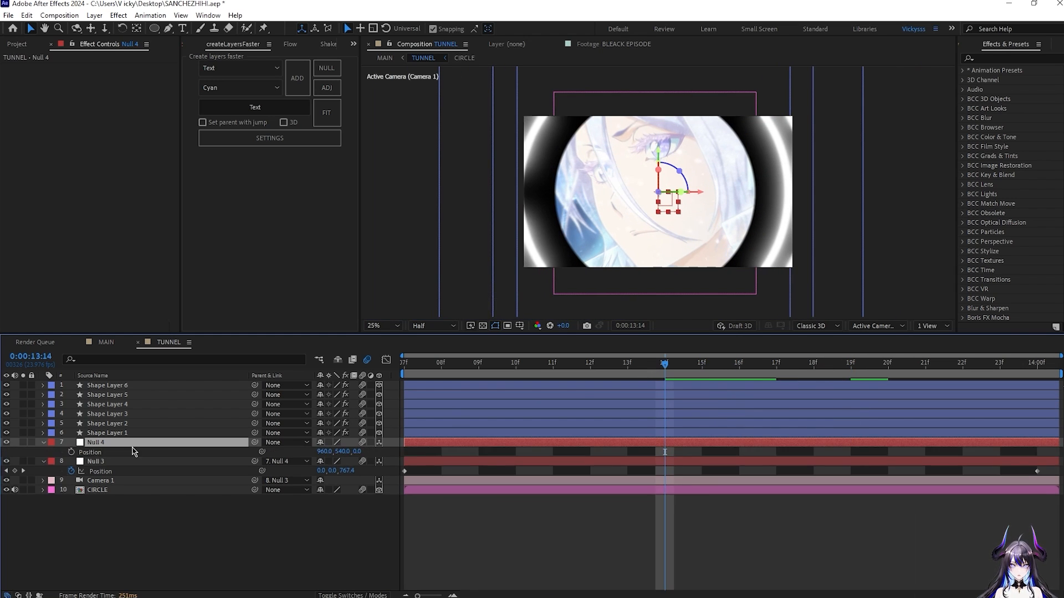
{"action": "left_click", "coordinate": [71, 452]}
{"action": "left_click_drag", "start_coordinate": [699, 364], "coordinate": [1037, 392]}
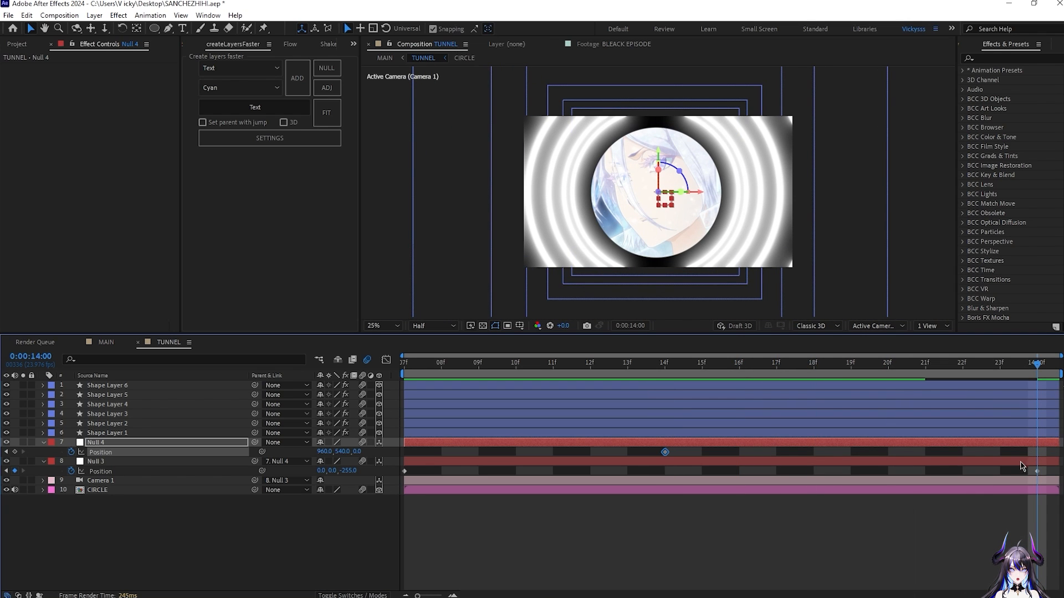
{"action": "left_click_drag", "start_coordinate": [1041, 475], "coordinate": [966, 481]}
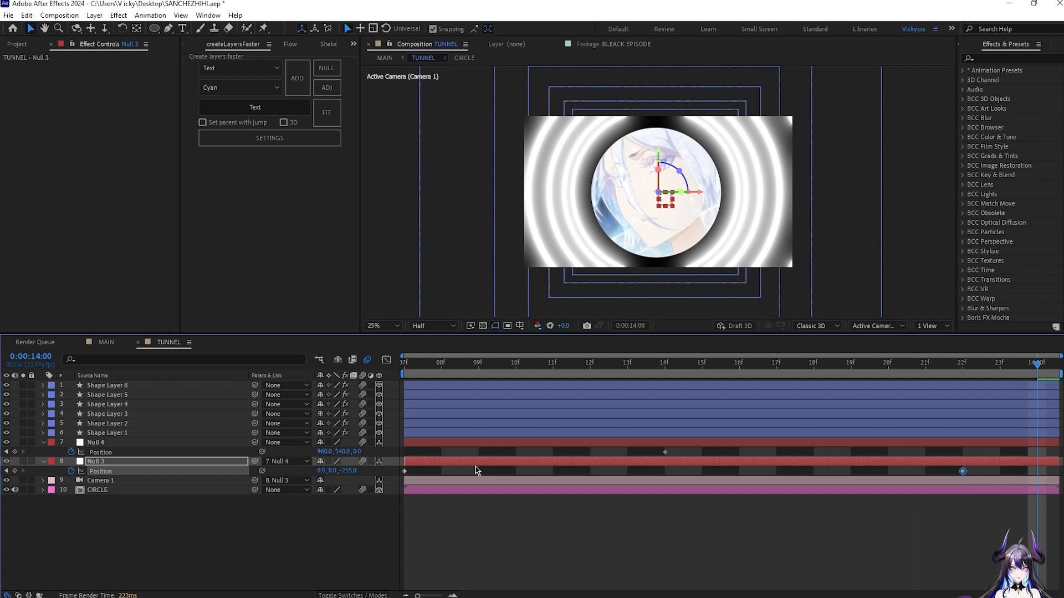
- At 0:00:14:00, set Null 4's Z position to -2387 to pull the camera farther out of the tunnel
{"action": "left_click_drag", "start_coordinate": [359, 455], "coordinate": [284, 462]}
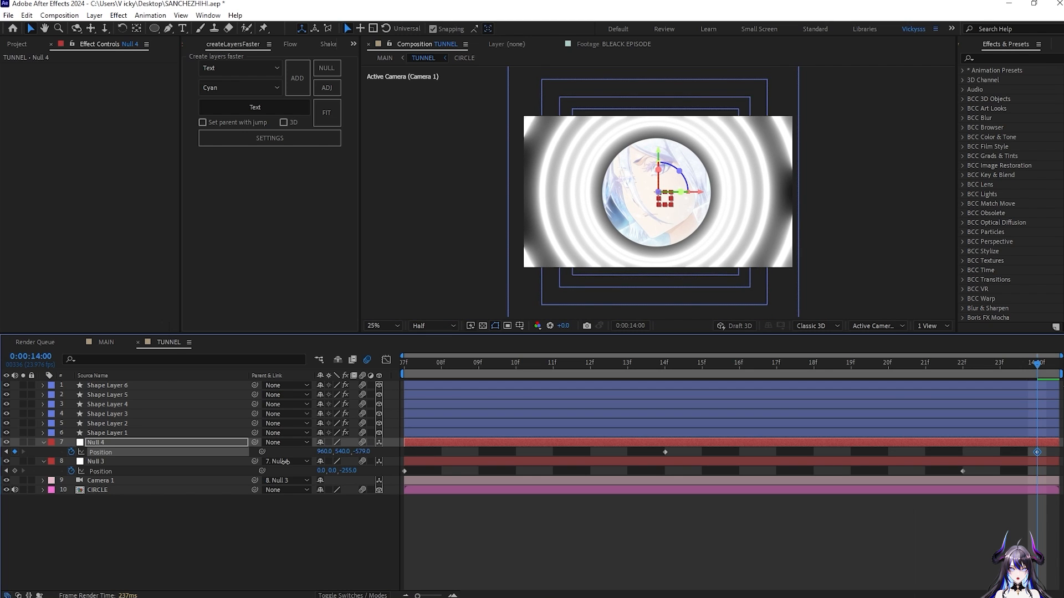
{"action": "left_click_drag", "start_coordinate": [239, 470], "coordinate": [306, 490]}
{"action": "left_click_drag", "start_coordinate": [356, 453], "coordinate": [204, 472]}
{"action": "left_click_drag", "start_coordinate": [346, 452], "coordinate": [46, 507]}
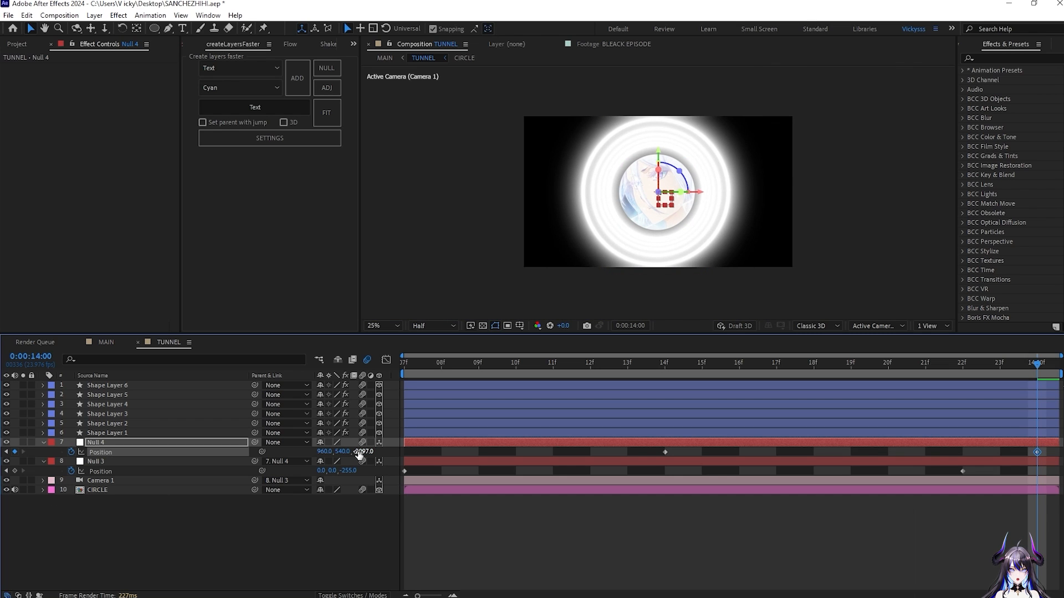
{"action": "left_click_drag", "start_coordinate": [218, 473], "coordinate": [211, 474]}
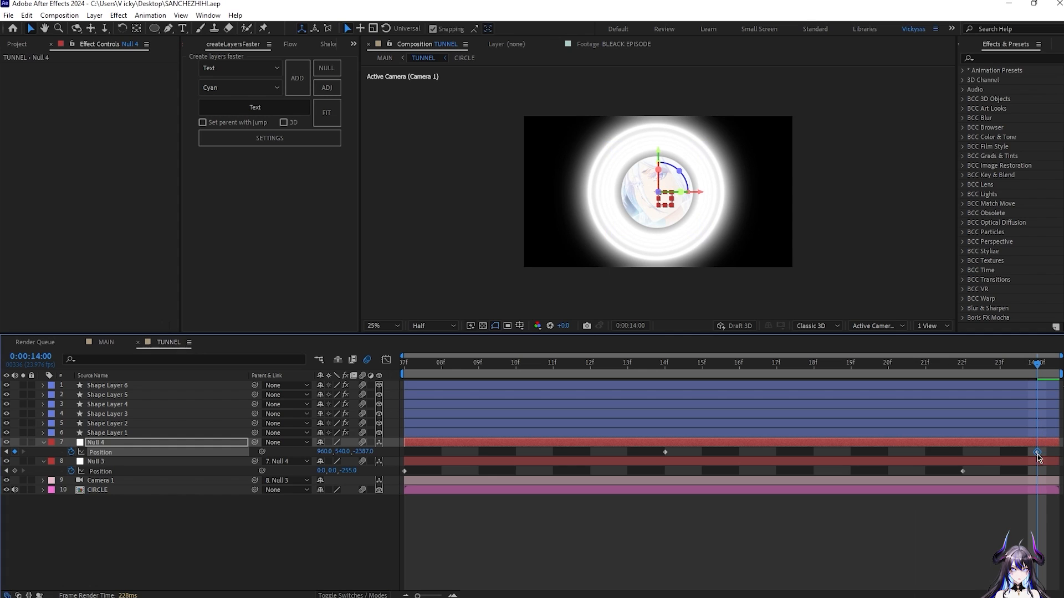
- Move Null 4's last Position keyframe just past 0:00:14:00 and apply Easy Ease to the Position keyframes of Null 3 and Null 4
{"action": "mouse_move", "coordinate": [1052, 460]}
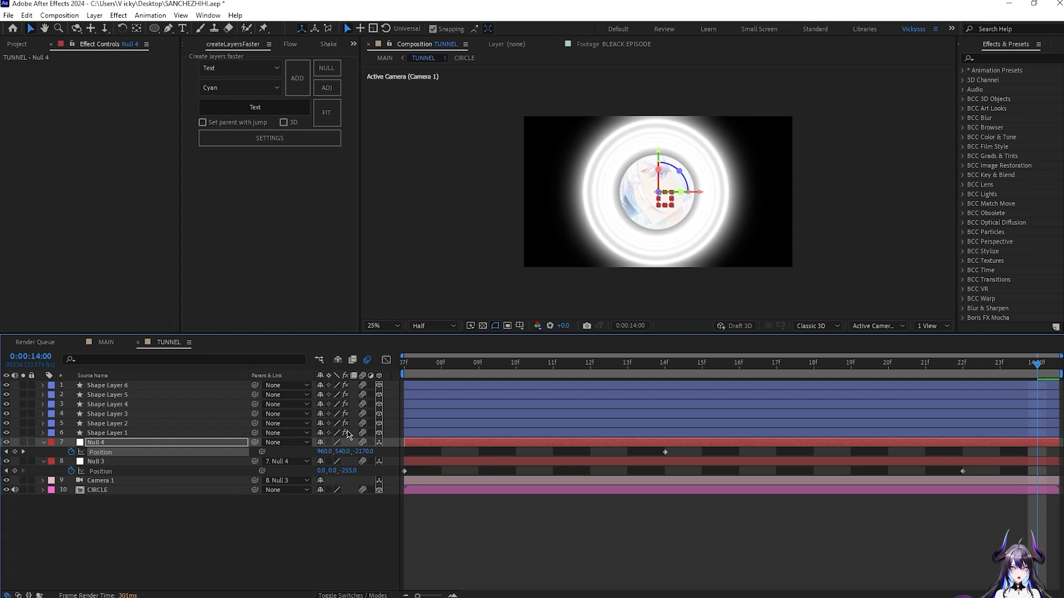
{"action": "left_click", "coordinate": [119, 472]}
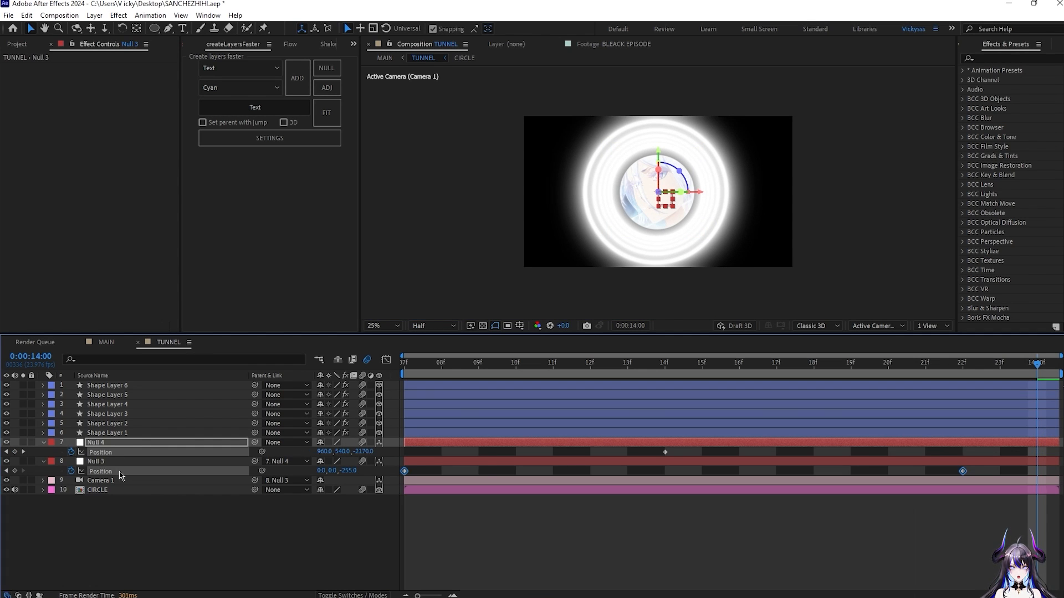
{"action": "left_click", "coordinate": [97, 453], "text": "shift"}
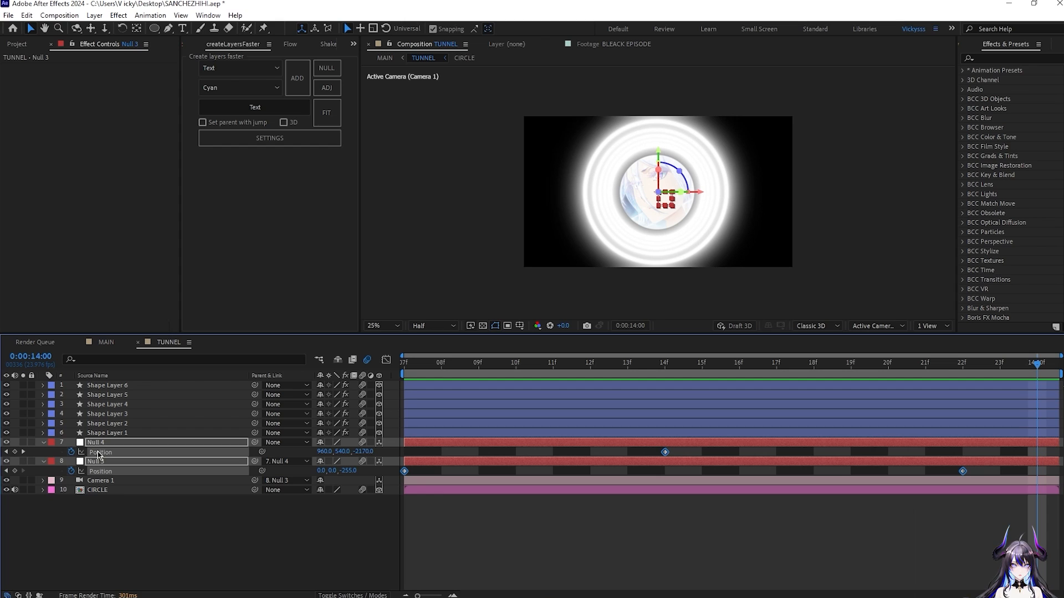
{"action": "key", "text": "F9"}
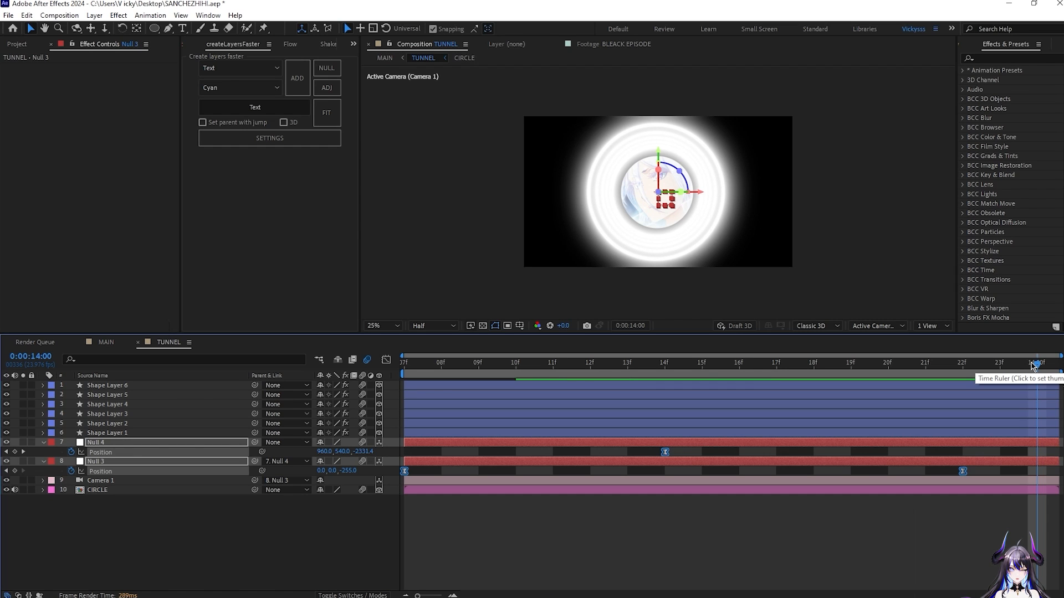
{"action": "left_click_drag", "start_coordinate": [1031, 365], "coordinate": [899, 386]}
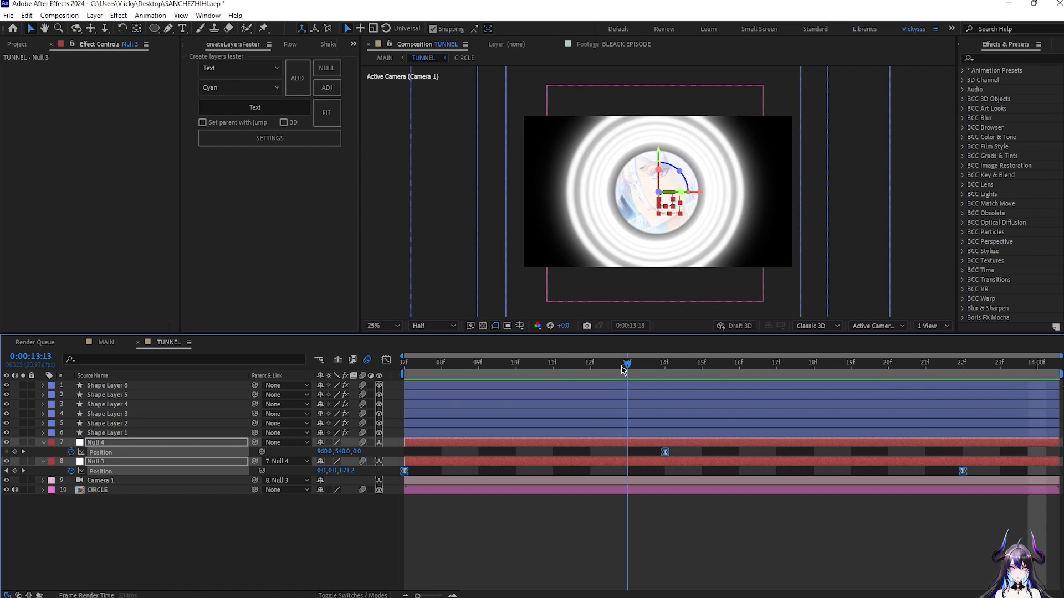
{"action": "key", "text": "Home"}
{"action": "left_click", "coordinate": [459, 528]}
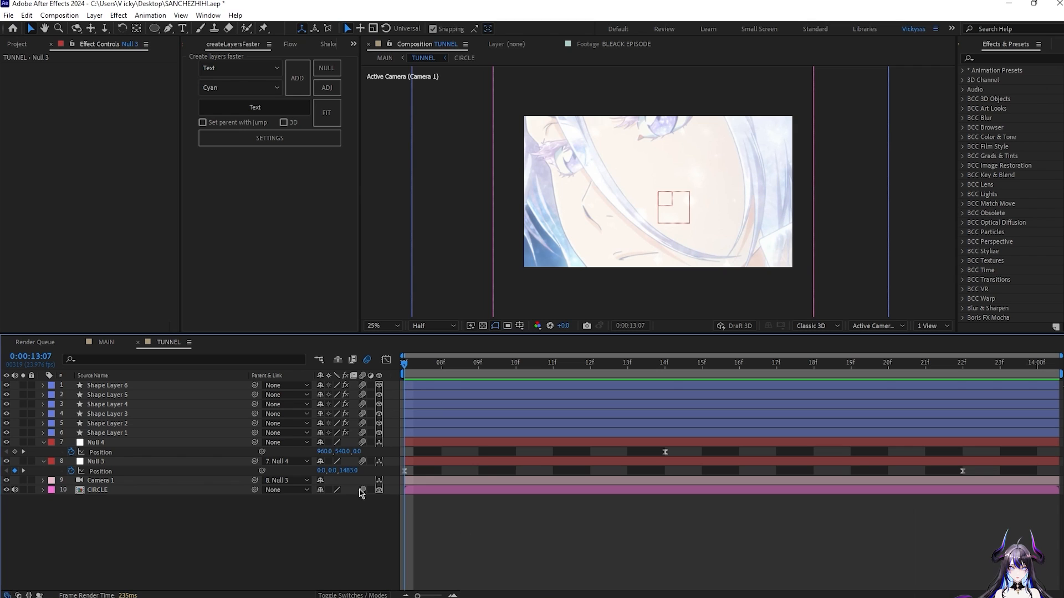
- At 0:00:13:22, set Null 3's Z position to 0 and scrub through the rest of the camera move
{"action": "left_click_drag", "start_coordinate": [406, 370], "coordinate": [964, 435]}
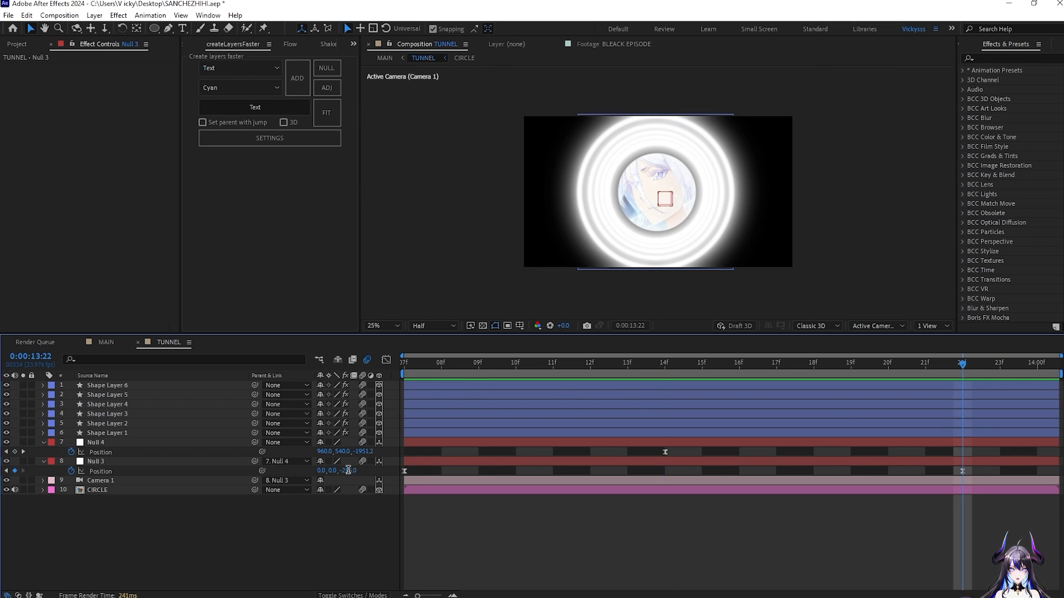
{"action": "type", "text": "0"}
{"action": "key", "text": "Return"}
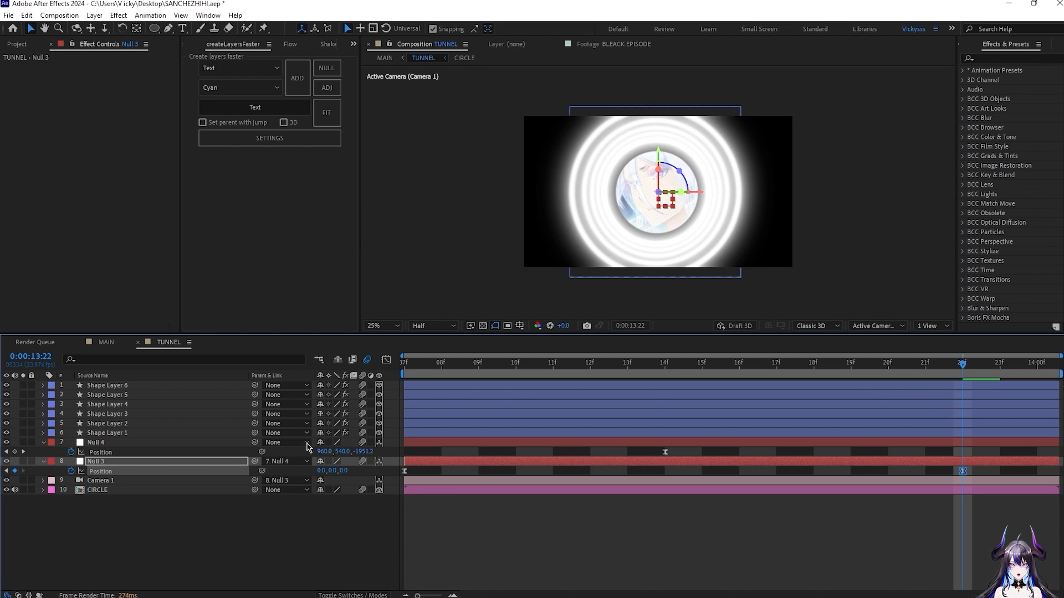
{"action": "left_click_drag", "start_coordinate": [539, 424], "coordinate": [1063, 496]}
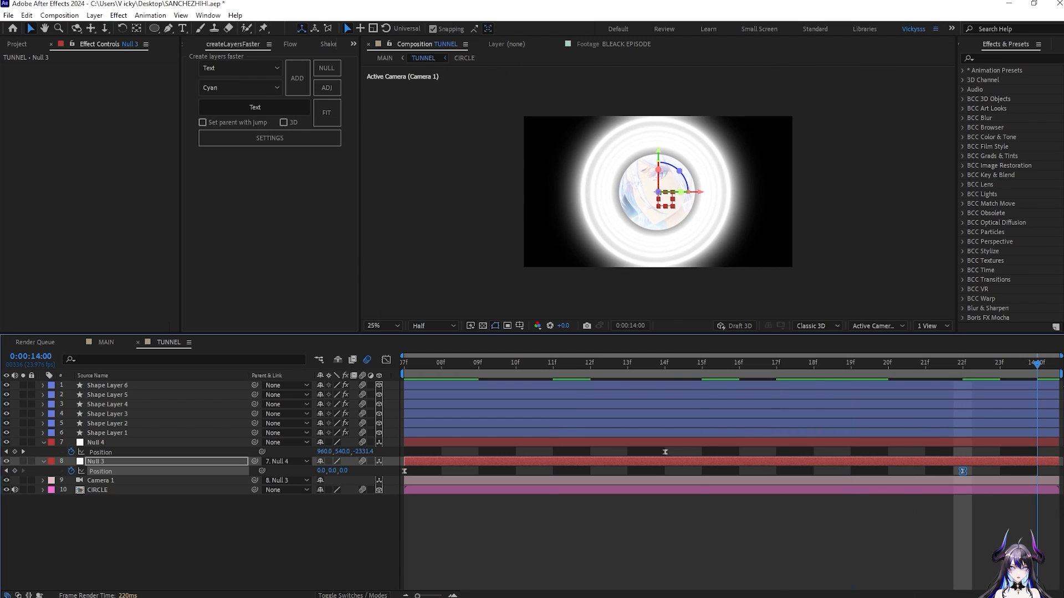
{"action": "key", "text": "Home"}
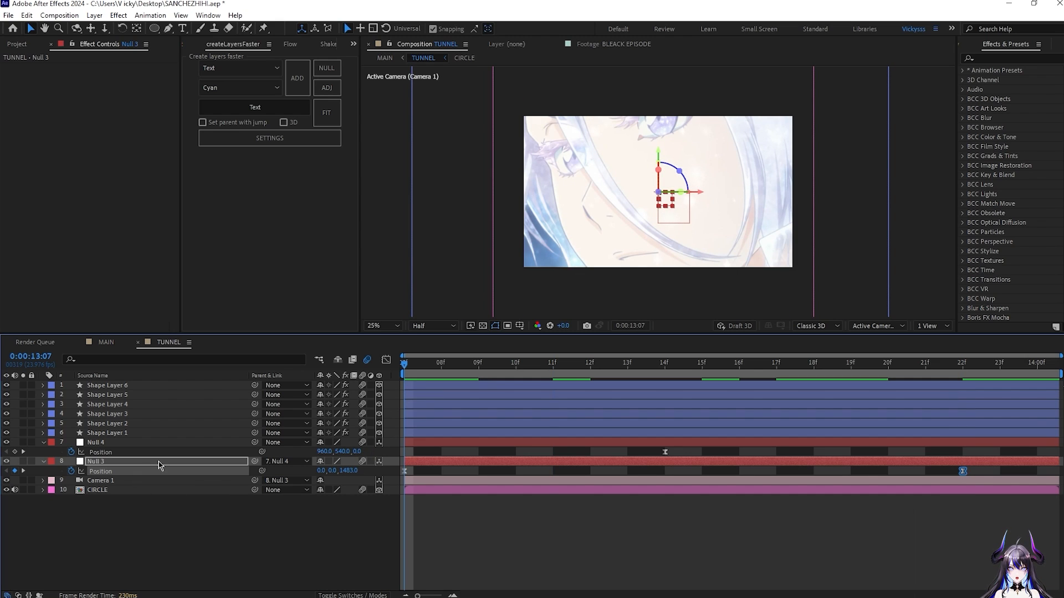
- Show Null 3's Position curve as a value graph in the graph editor
{"action": "left_click", "coordinate": [113, 463]}
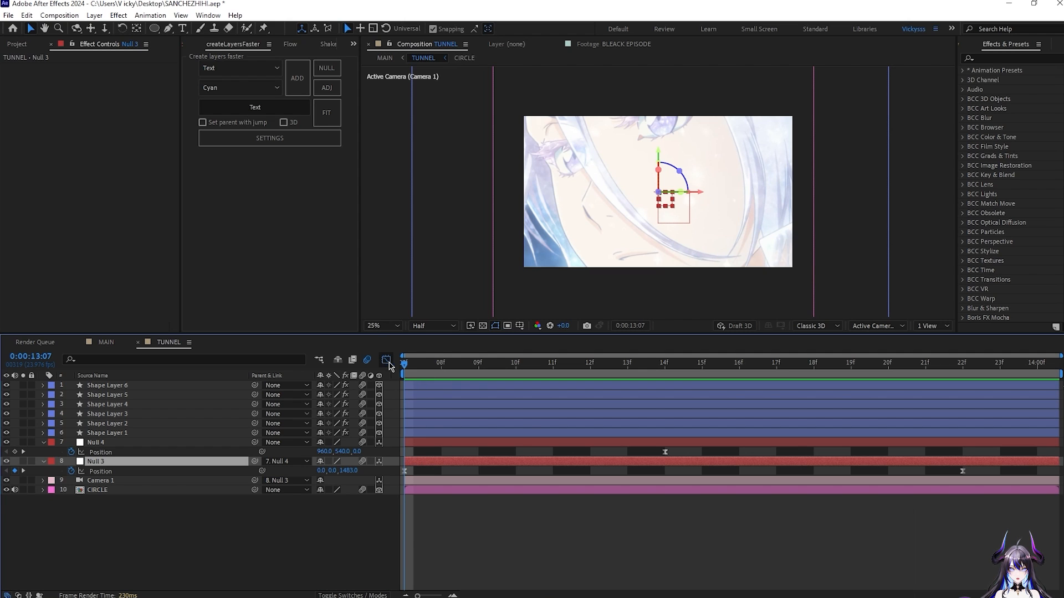
{"action": "left_click", "coordinate": [388, 361]}
{"action": "right_click", "coordinate": [506, 491]}
{"action": "left_click", "coordinate": [525, 381]}
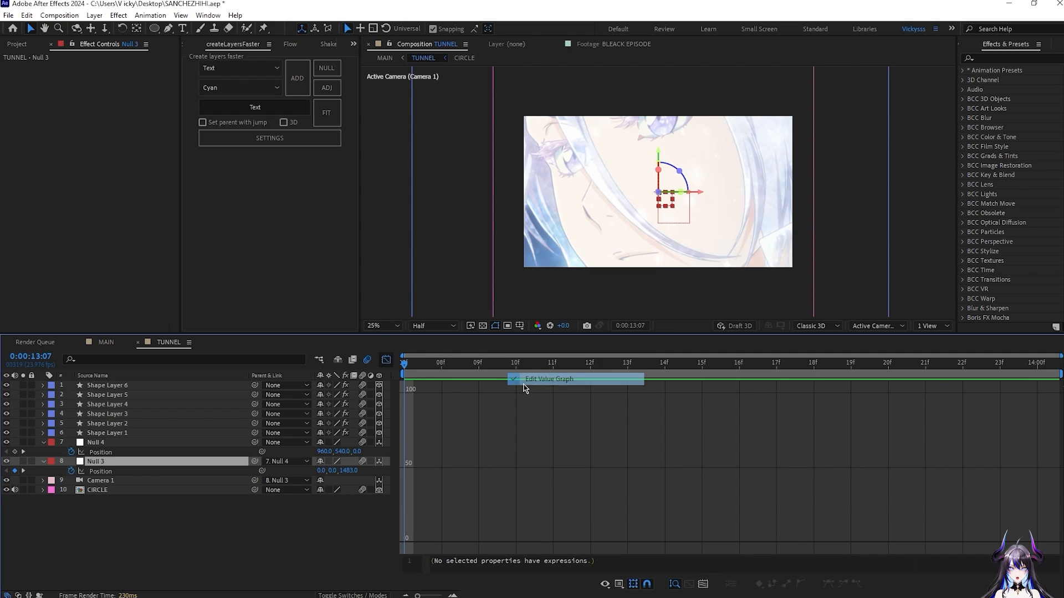
{"action": "left_click", "coordinate": [207, 471]}
{"action": "left_click", "coordinate": [404, 392]}
{"action": "right_click", "coordinate": [517, 449]}
- Try separating Null 3's Position dimensions to get an independent Z Position curve, and undo the separation
{"action": "right_click", "coordinate": [131, 476]}
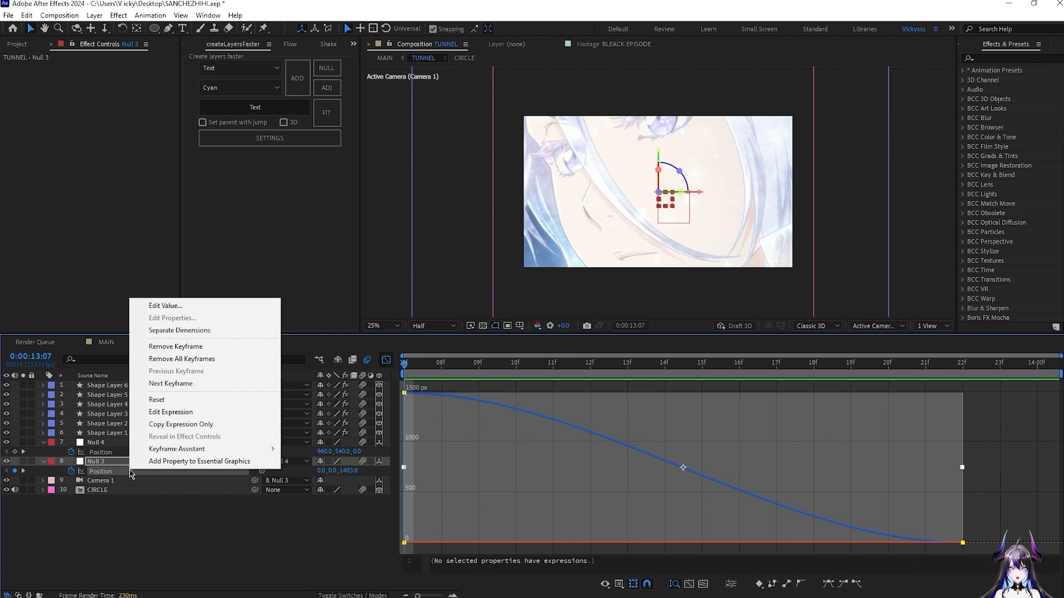
{"action": "left_click", "coordinate": [170, 330]}
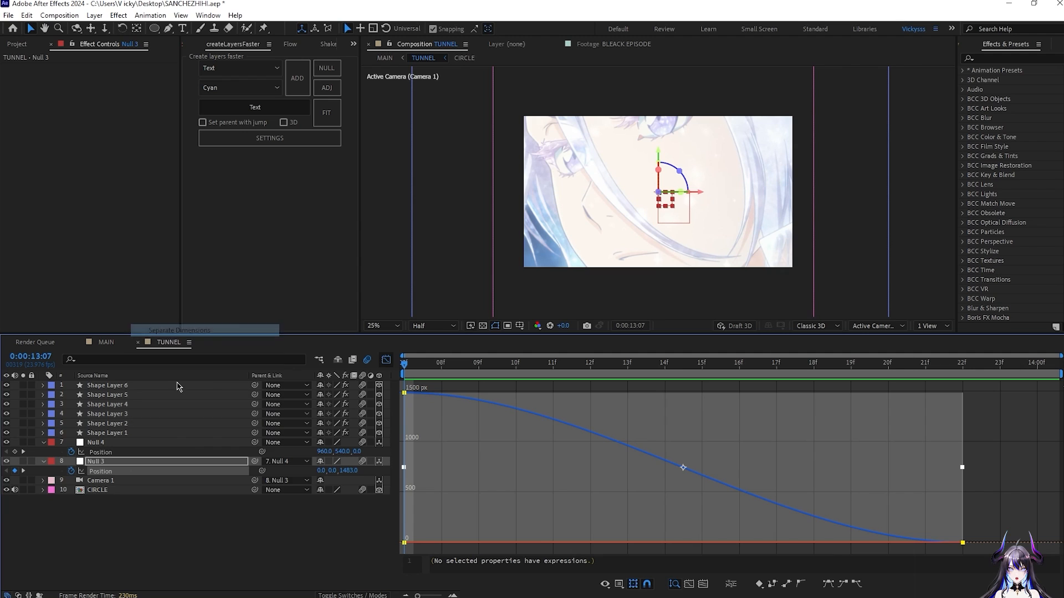
{"action": "left_click", "coordinate": [152, 491]}
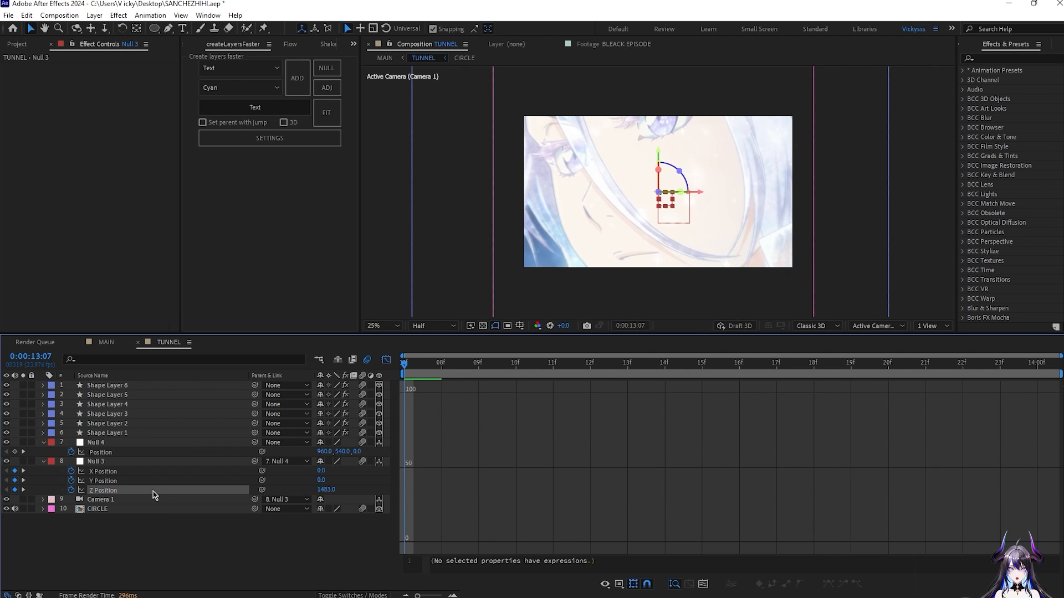
{"action": "left_click", "coordinate": [98, 482]}
{"action": "left_click", "coordinate": [118, 472], "text": "shift"}
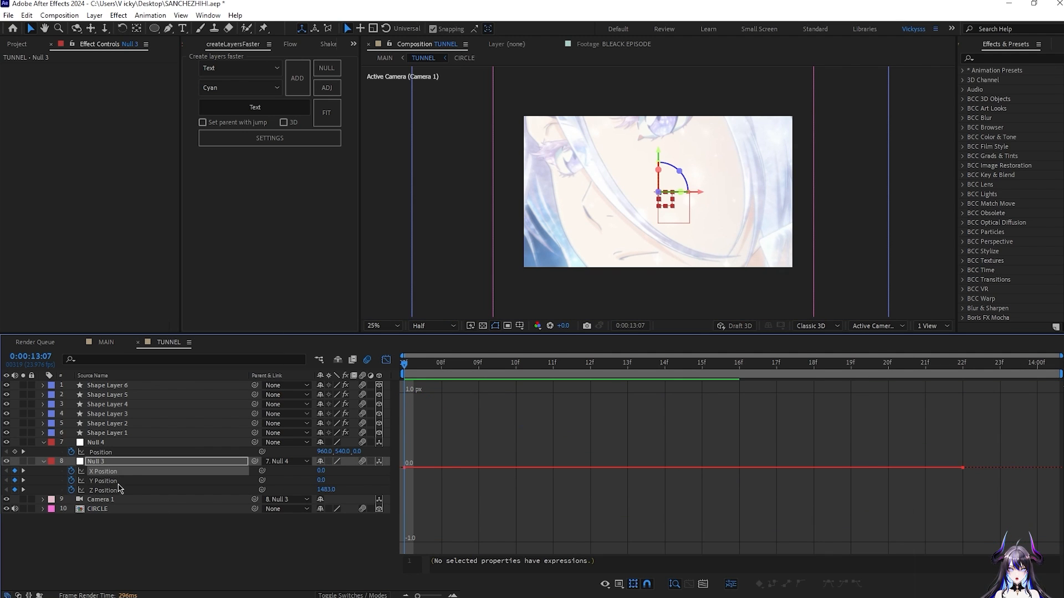
{"action": "left_click", "coordinate": [119, 491]}
{"action": "left_click", "coordinate": [405, 393]}
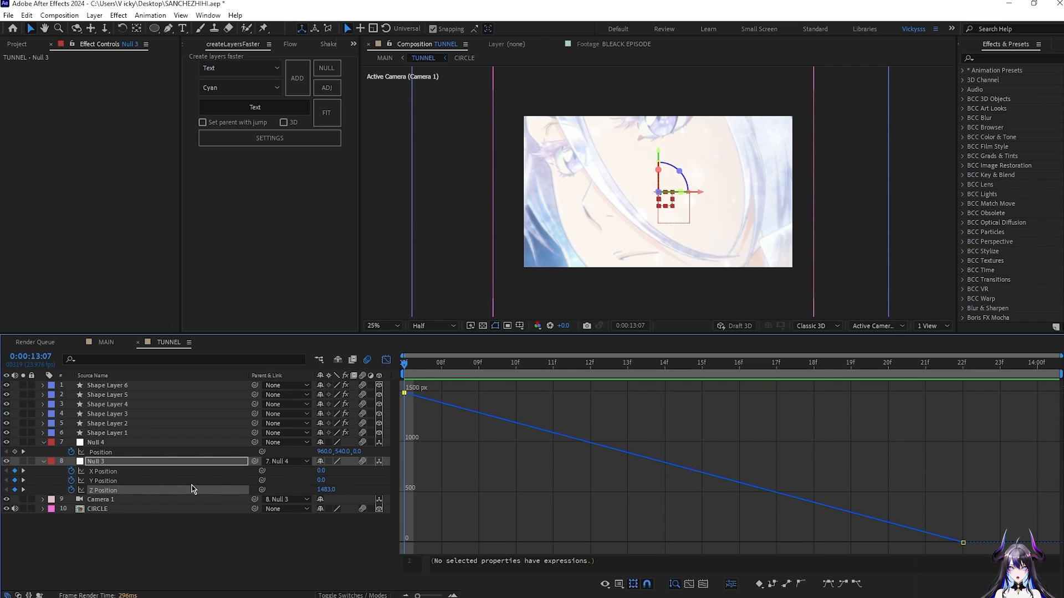
{"action": "key", "text": "ctrl+z"}
- In Null 3's Position speed graph, shrink the first keyframe's influence to near zero and extend the last keyframe's ease for a fast start
{"action": "left_click", "coordinate": [156, 471]}
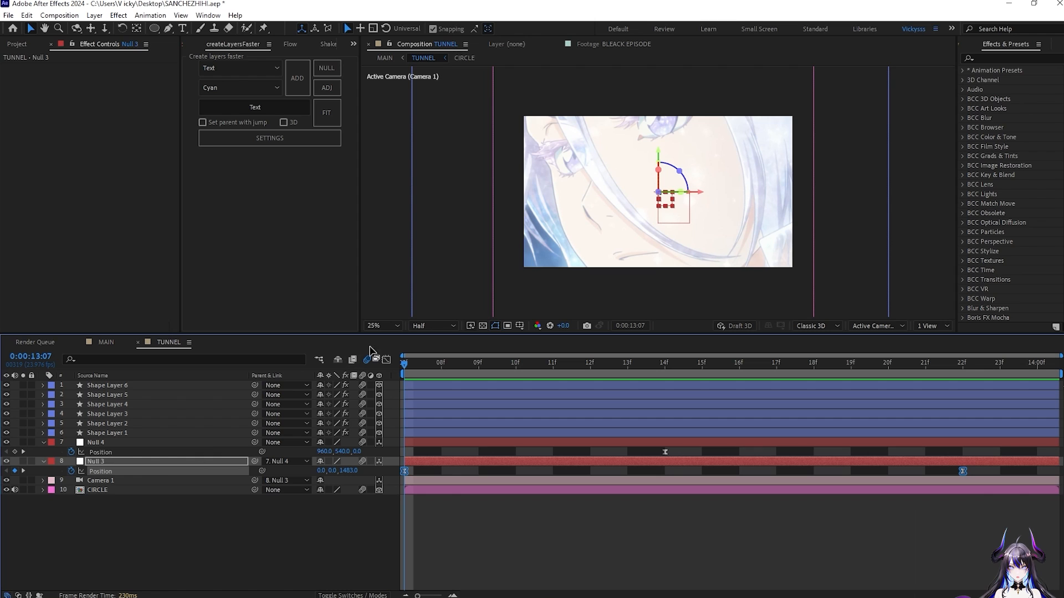
{"action": "left_click", "coordinate": [386, 360]}
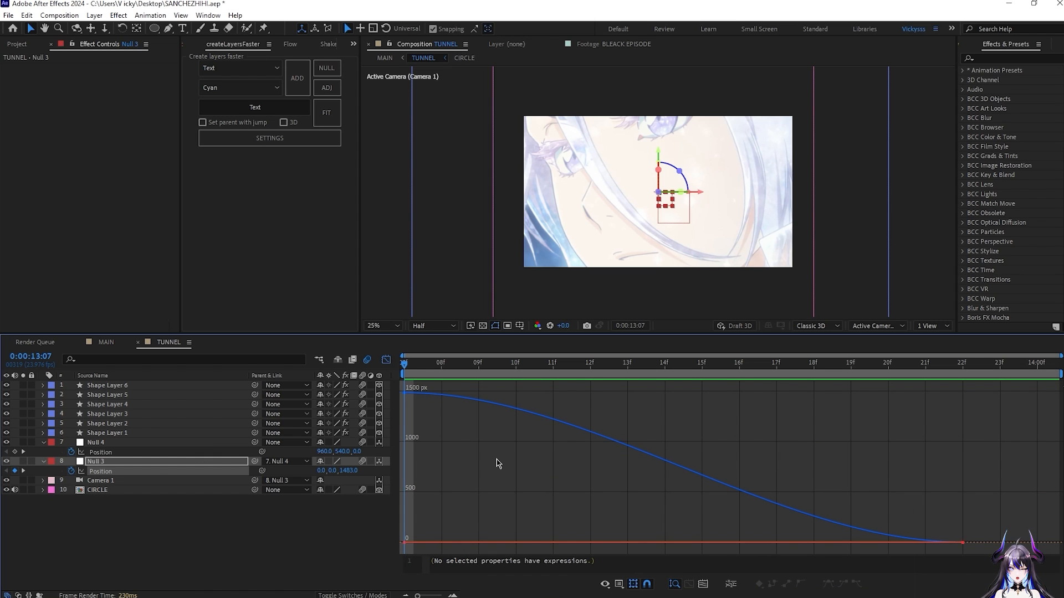
{"action": "right_click", "coordinate": [509, 409]}
{"action": "left_click", "coordinate": [520, 498]}
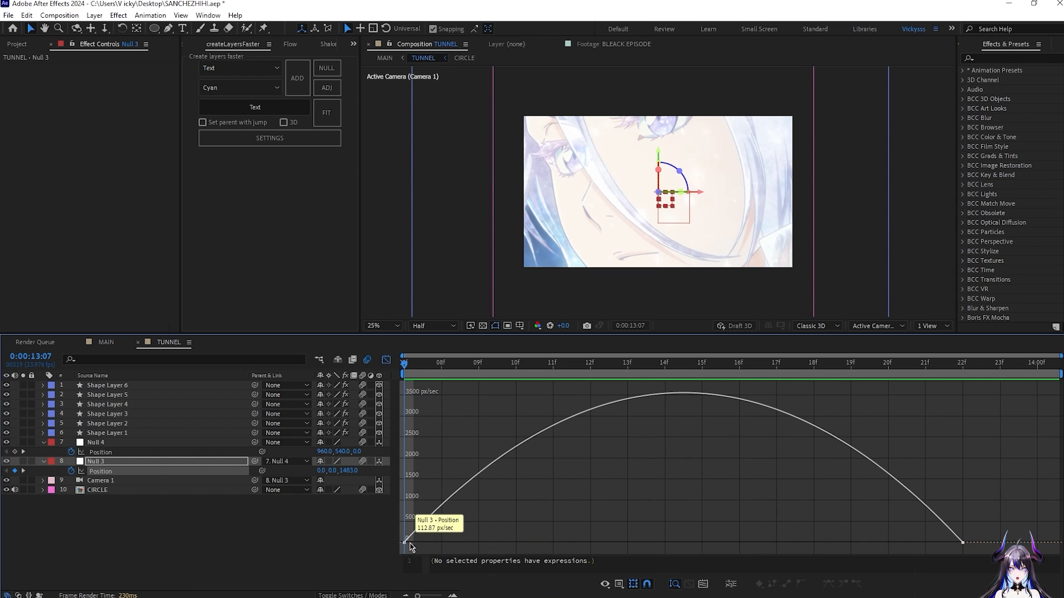
{"action": "left_click", "coordinate": [403, 546]}
{"action": "left_click_drag", "start_coordinate": [480, 544], "coordinate": [398, 545]}
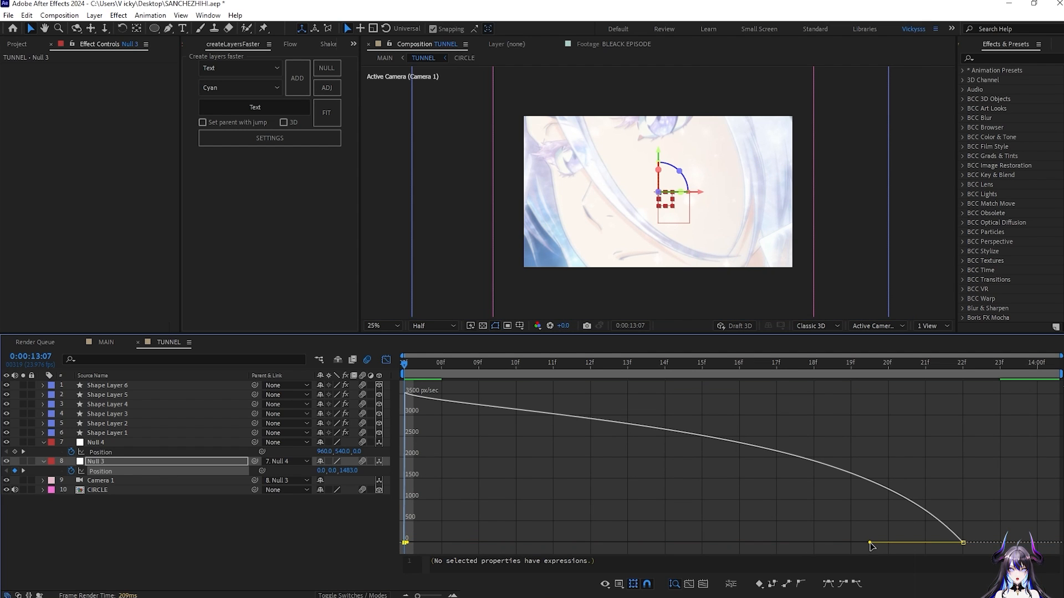
{"action": "left_click_drag", "start_coordinate": [871, 546], "coordinate": [745, 548]}
{"action": "left_click_drag", "start_coordinate": [642, 550], "coordinate": [543, 546]}
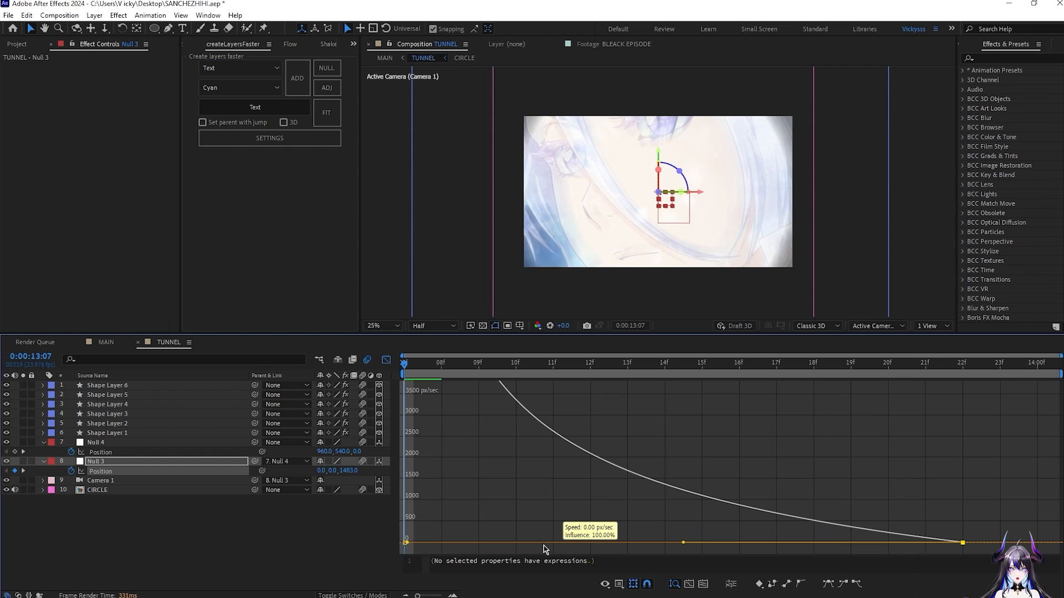
{"action": "key", "text": "shift+F3"}
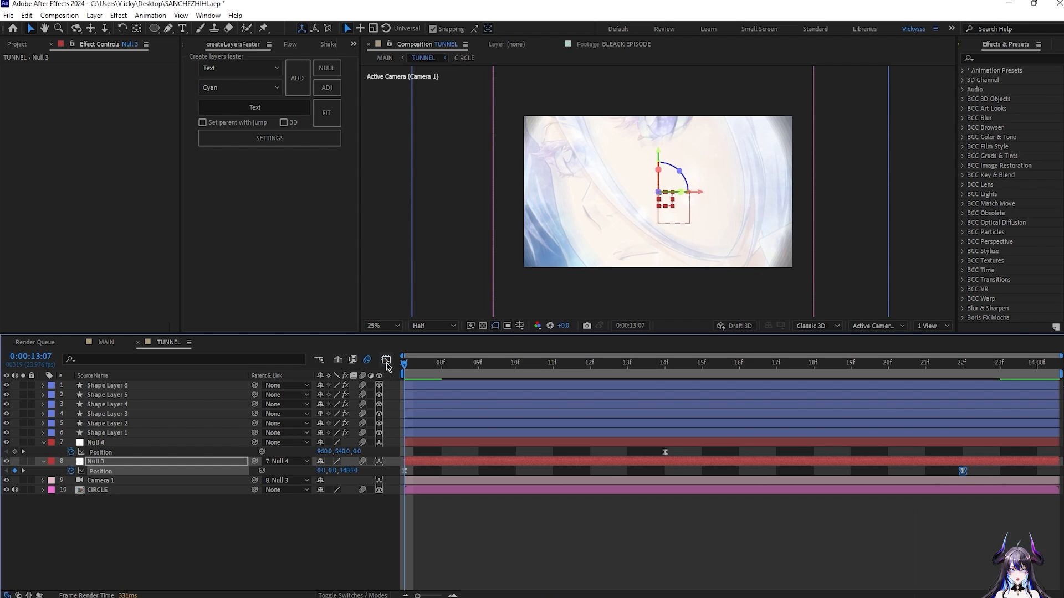
- Save the project and preview the eased camera move in the TUNNEL composition
{"action": "key", "text": "ctrl+s"}
{"action": "key", "text": "space"}
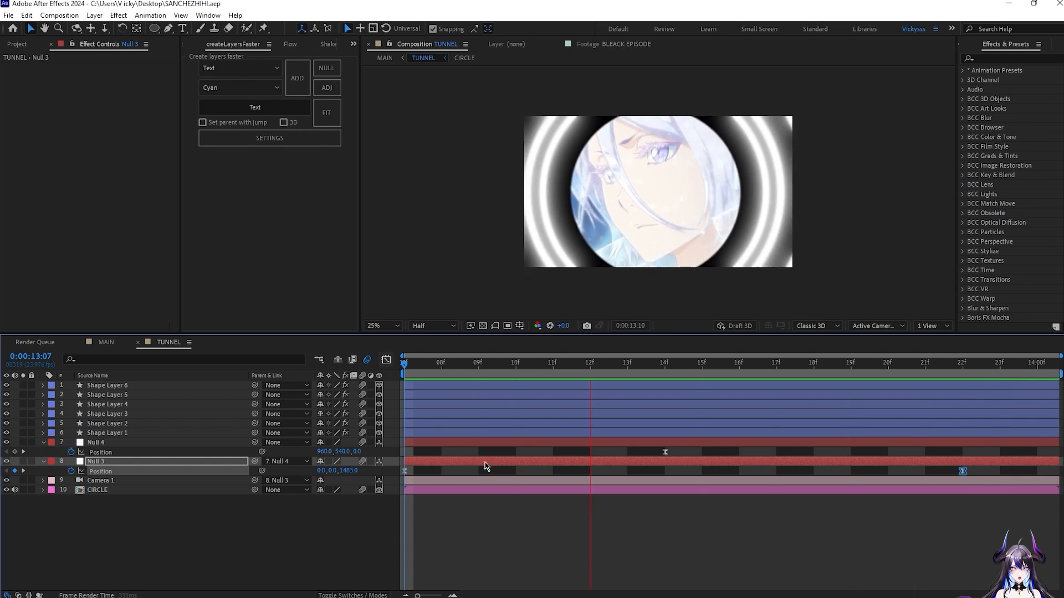
{"action": "key", "text": "space"}
{"action": "key", "text": "space"}
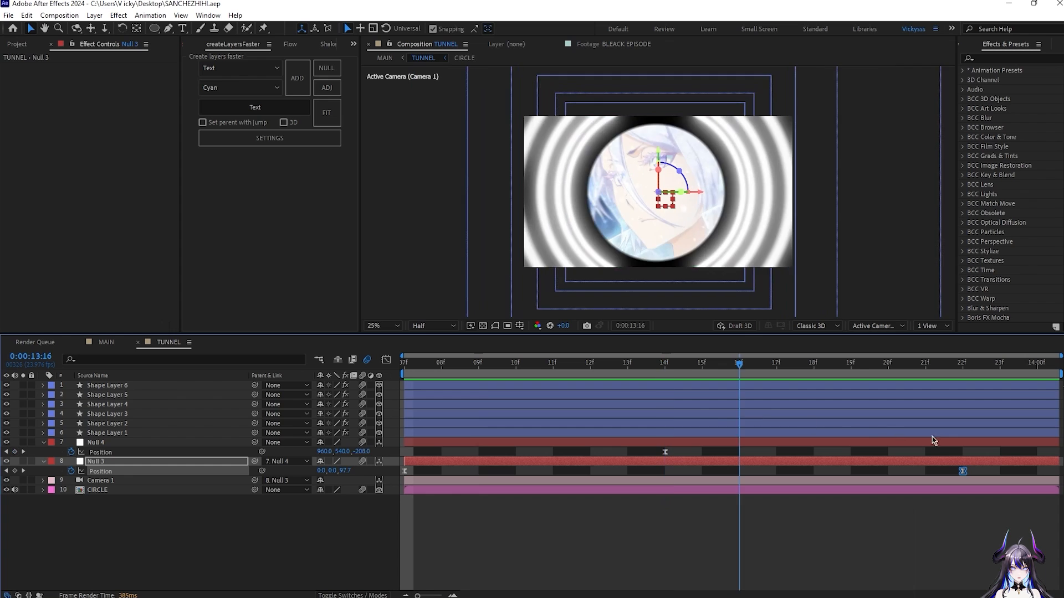
- In the Top view at 0:00:14:00, spread the ring shape layers farther apart along Z toward the camera
{"action": "left_click", "coordinate": [893, 327]}
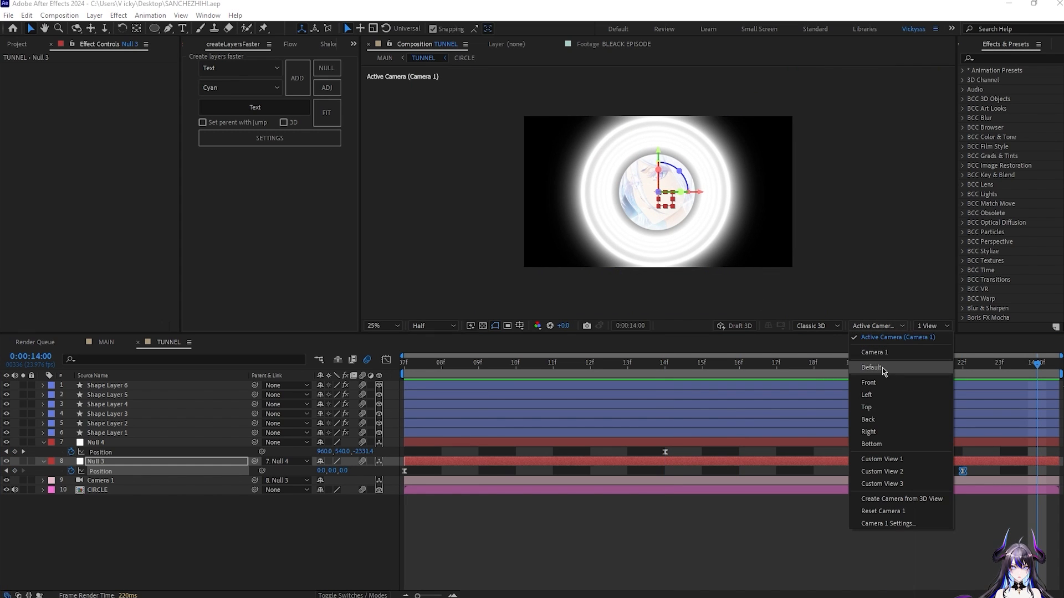
{"action": "left_click", "coordinate": [869, 409]}
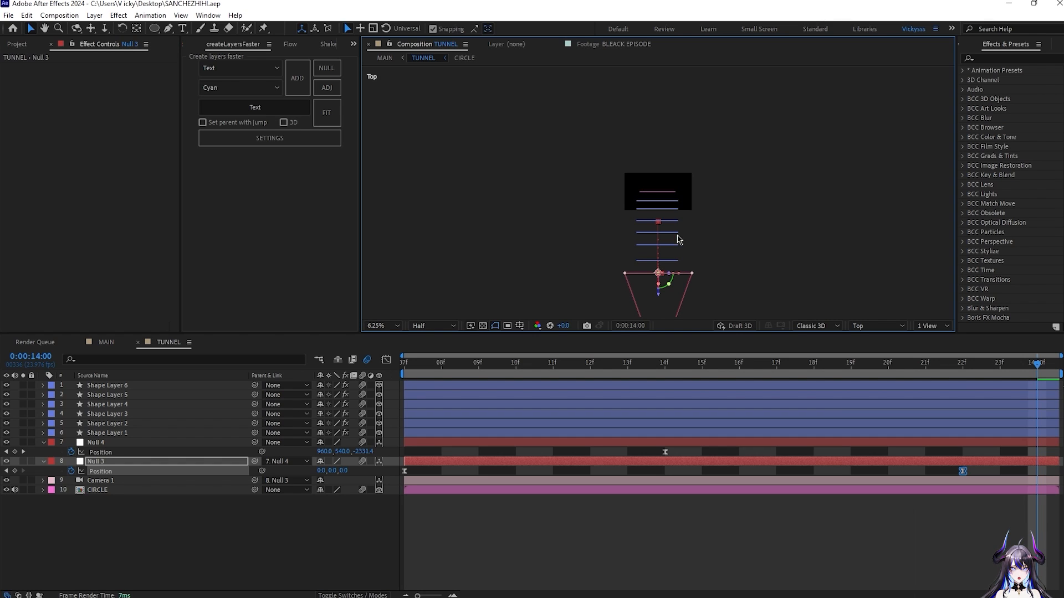
{"action": "key", "text": "space"}
{"action": "left_click_drag", "start_coordinate": [580, 233], "coordinate": [580, 172]}
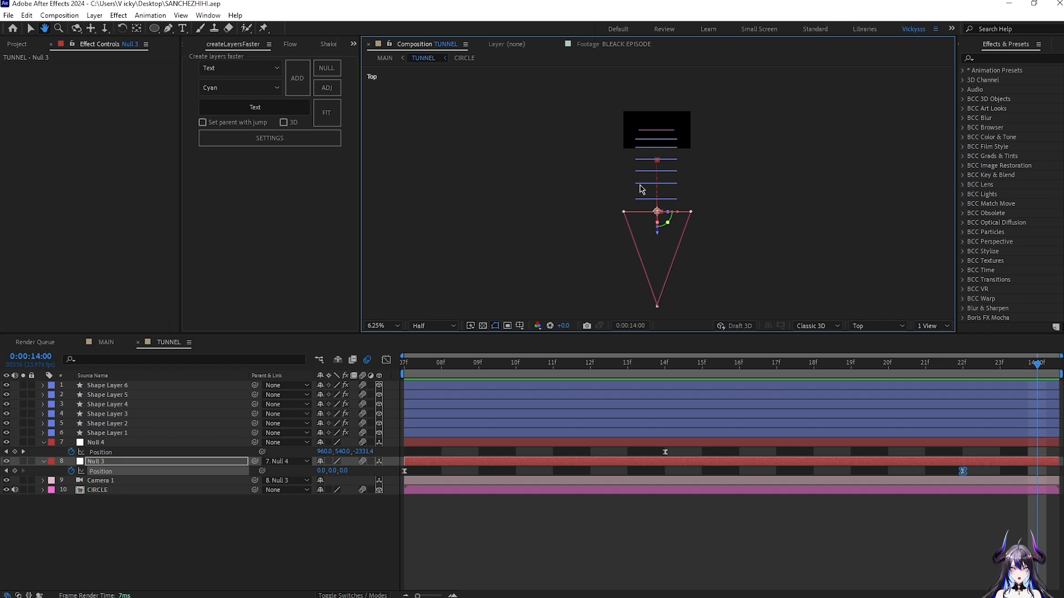
{"action": "left_click", "coordinate": [753, 441]}
{"action": "left_click", "coordinate": [752, 433]}
{"action": "scroll", "coordinate": [669, 190], "scroll_direction": "up", "scroll_amount": 1}
{"action": "left_click", "coordinate": [662, 205]}
{"action": "scroll", "coordinate": [657, 221], "scroll_direction": "down", "scroll_amount": 1}
{"action": "left_click_drag", "start_coordinate": [656, 224], "coordinate": [657, 290]}
{"action": "left_click_drag", "start_coordinate": [657, 204], "coordinate": [657, 266]}
{"action": "left_click_drag", "start_coordinate": [656, 191], "coordinate": [657, 235]}
{"action": "mouse_move", "coordinate": [656, 180]}
{"action": "left_mouse_down"}
{"action": "mouse_move", "coordinate": [657, 213]}
{"action": "mouse_move", "coordinate": [657, 185]}
{"action": "left_mouse_up"}
{"action": "left_click", "coordinate": [813, 267]}
- Return to the Active Camera view, save the project, fit the composition in the viewer, and preview the respaced rings
{"action": "key", "text": "F12"}
{"action": "key", "text": "ctrl+s"}
{"action": "left_click", "coordinate": [387, 327]}
{"action": "left_click", "coordinate": [387, 339]}
{"action": "key", "text": "space"}
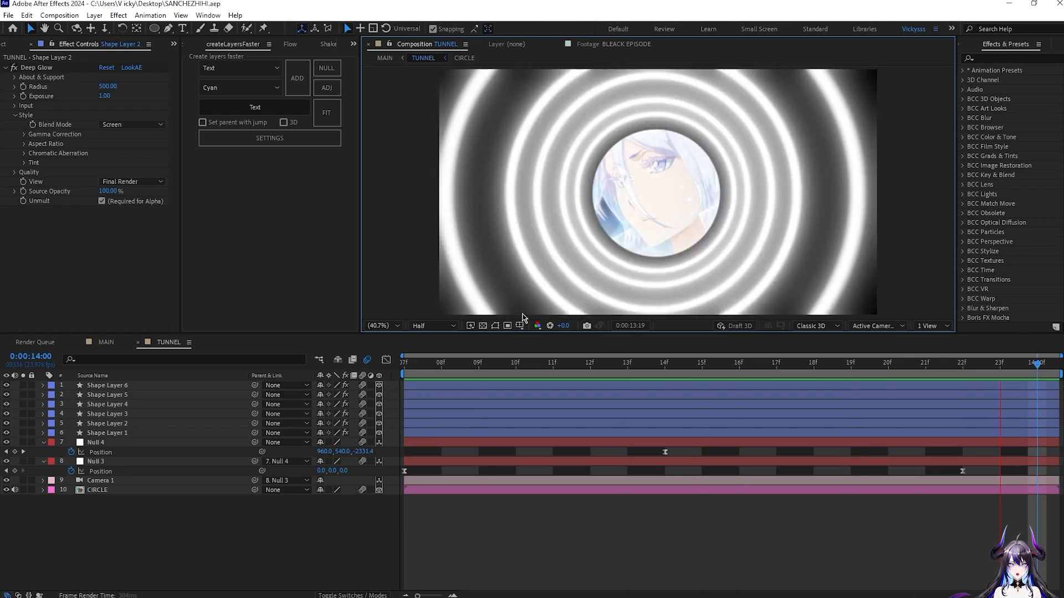
- Play the transition section in the MAIN composition, and reopen the TUNNEL composition for another preview
{"action": "left_click", "coordinate": [105, 342]}
{"action": "left_click", "coordinate": [530, 375]}
{"action": "key", "text": "space"}
{"action": "left_click", "coordinate": [496, 375]}
{"action": "key", "text": "space"}
{"action": "left_click_drag", "start_coordinate": [548, 371], "coordinate": [639, 382]}
{"action": "key", "text": "space"}
{"action": "double_click", "coordinate": [614, 510]}
{"action": "key", "text": "space"}
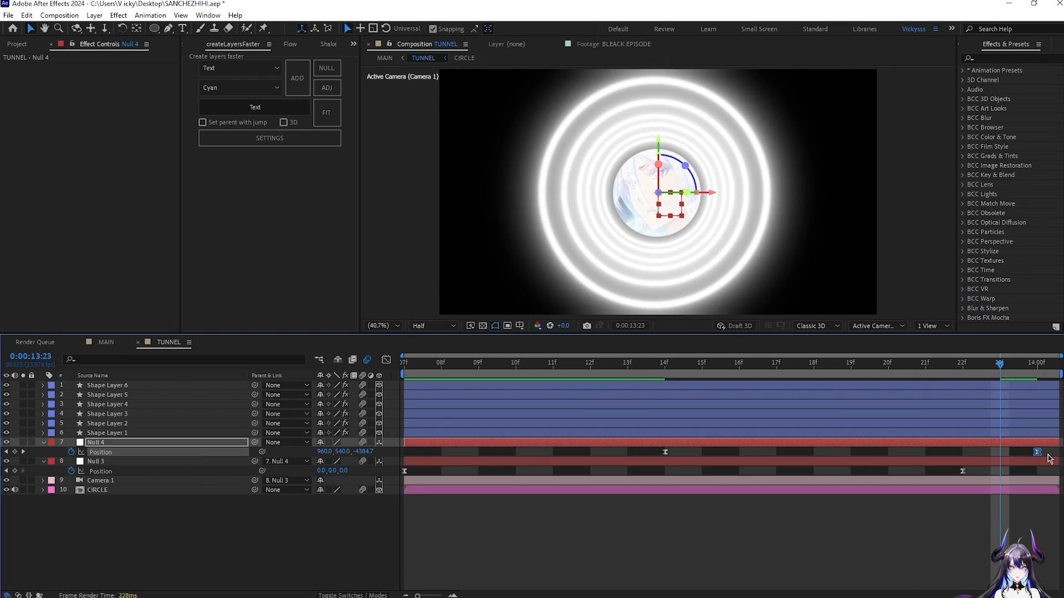
- In the Top view, undo the latest changes, move the Shape Layer 6 ring to about Z -4102, preview through Camera 1, and save
{"action": "left_click", "coordinate": [878, 326]}
{"action": "left_click", "coordinate": [867, 407]}
{"action": "left_click_drag", "start_coordinate": [637, 285], "coordinate": [690, 261]}
{"action": "key", "text": "ctrl+z"}
{"action": "key", "text": "ctrl+z"}
{"action": "key", "text": "ctrl+z"}
{"action": "key", "text": "ctrl+z"}
{"action": "key", "text": "ctrl+z"}
{"action": "key", "text": "ctrl+z"}
{"action": "key", "text": "ctrl+z"}
{"action": "key", "text": "ctrl+z"}
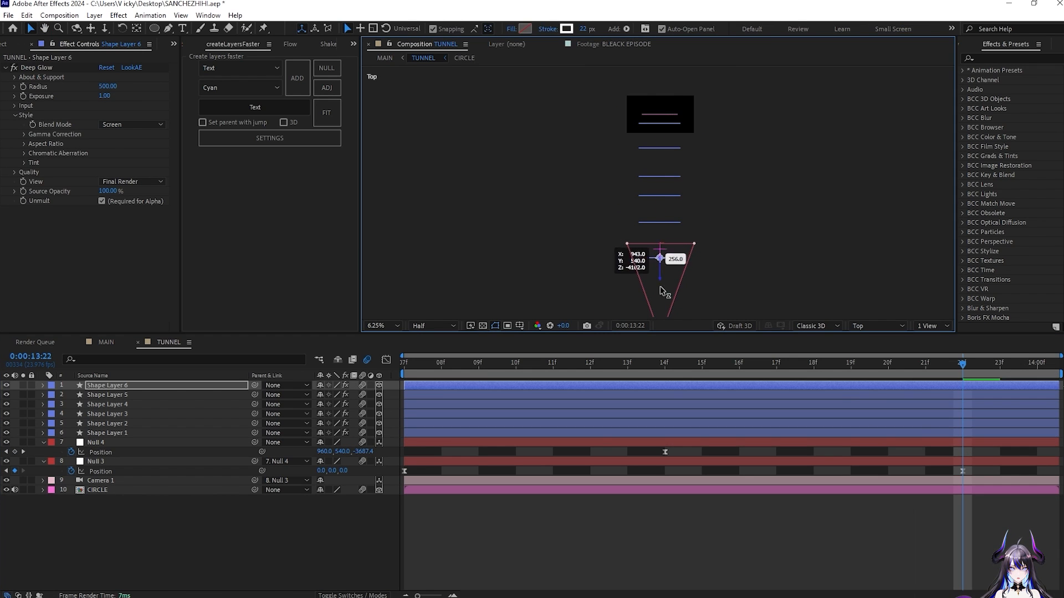
{"action": "key", "text": "Escape"}
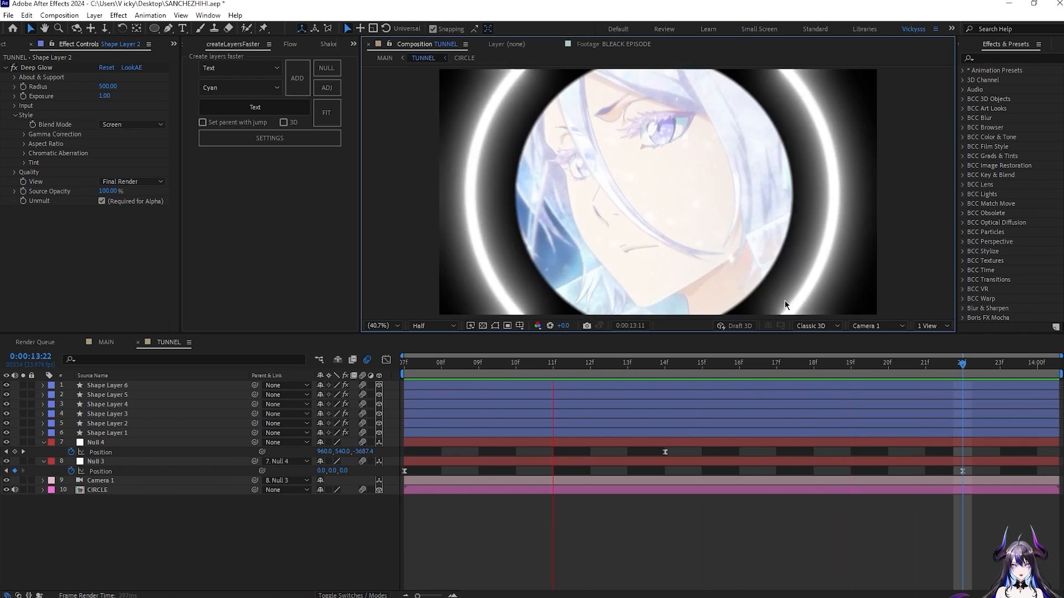
{"action": "key", "text": "ctrl+s"}
- Separate the dimensions of Null 3's Position, keeping keyframes only on Z Position
{"action": "left_click", "coordinate": [43, 442]}
{"action": "left_click", "coordinate": [100, 461]}
{"action": "key", "text": "shift+F3"}
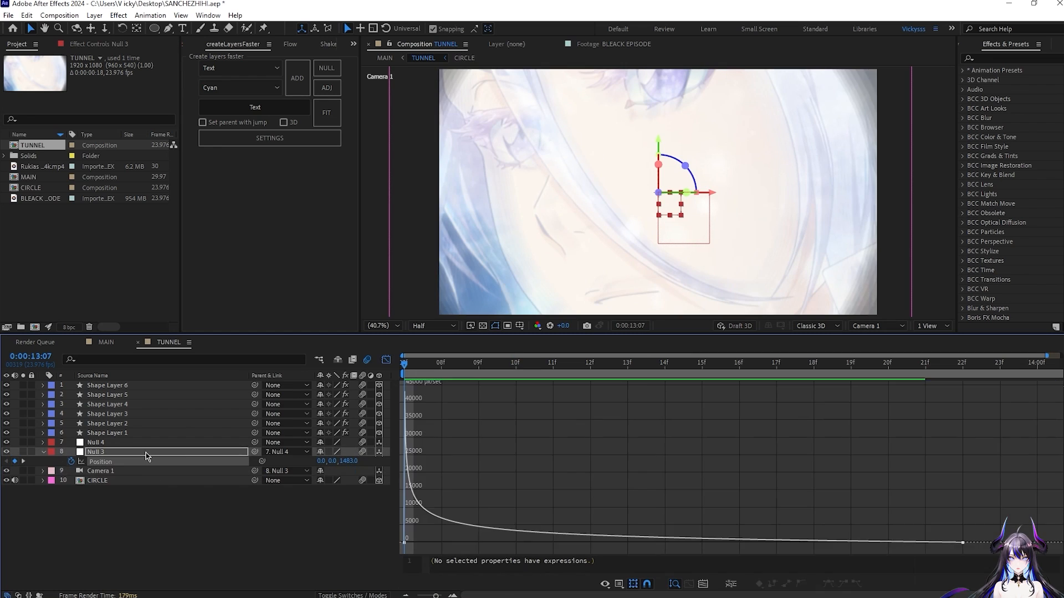
{"action": "right_click", "coordinate": [141, 461]}
{"action": "left_click", "coordinate": [172, 339]}
- In Null 3's Z Position speed graph, shorten the first keyframe's influence, bring the last keyframe's speed close to zero, and preview the easing
{"action": "left_click", "coordinate": [109, 480]}
{"action": "right_click", "coordinate": [964, 427]}
{"action": "left_click", "coordinate": [973, 330]}
{"action": "left_click_drag", "start_coordinate": [884, 429], "coordinate": [884, 424]}
{"action": "left_click_drag", "start_coordinate": [450, 518], "coordinate": [430, 518]}
{"action": "key", "text": "space"}
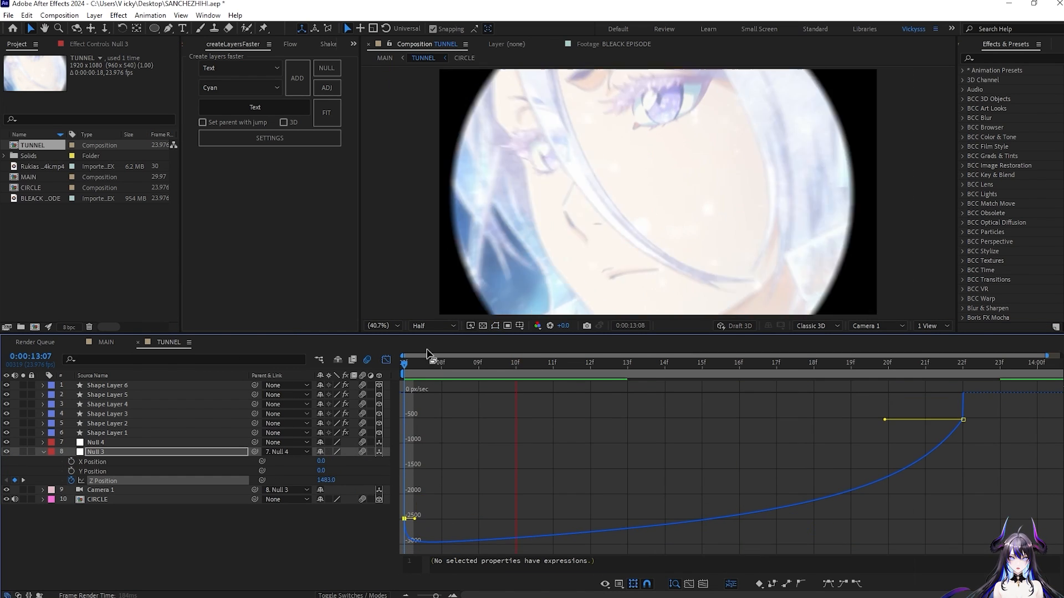
{"action": "left_click_drag", "start_coordinate": [963, 420], "coordinate": [963, 397]}
{"action": "key", "text": "space"}
{"action": "left_click", "coordinate": [385, 360]}
- Reveal Null 4's Position keyframes, examine their speed graph, and preview the tunnel move from its first frame
{"action": "left_click", "coordinate": [143, 442]}
{"action": "key", "text": "u"}
{"action": "left_click", "coordinate": [144, 455]}
{"action": "left_click", "coordinate": [386, 359]}
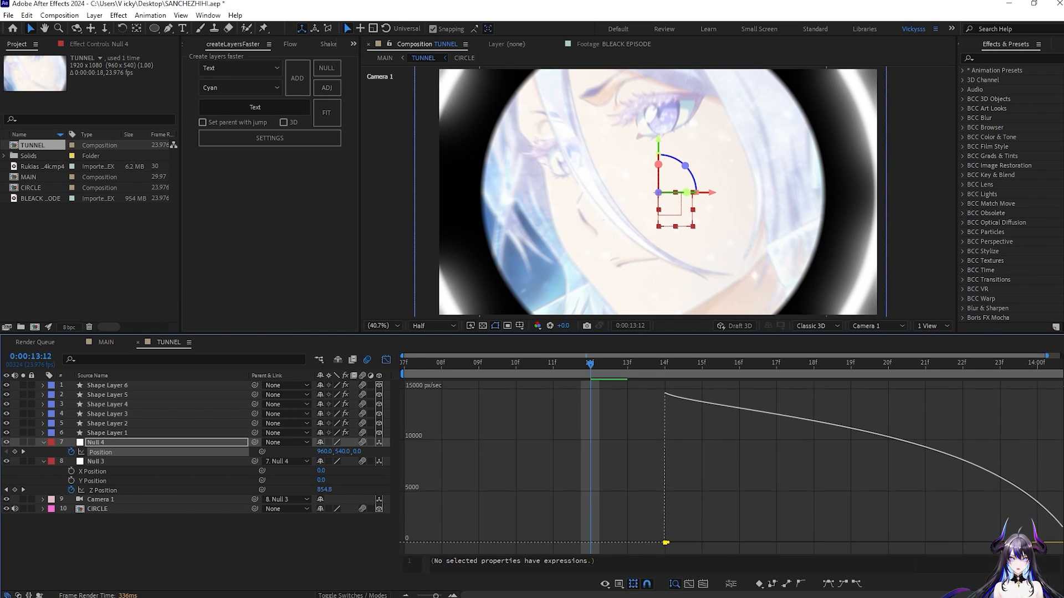
{"action": "left_click_drag", "start_coordinate": [590, 363], "coordinate": [404, 363]}
{"action": "key", "text": "space"}
- Leave the speed graph, save the project, and play the transition in the MAIN composition
{"action": "left_click", "coordinate": [385, 360]}
{"action": "key", "text": "ctrl+s"}
{"action": "left_click", "coordinate": [105, 342]}
{"action": "key", "text": "space"}
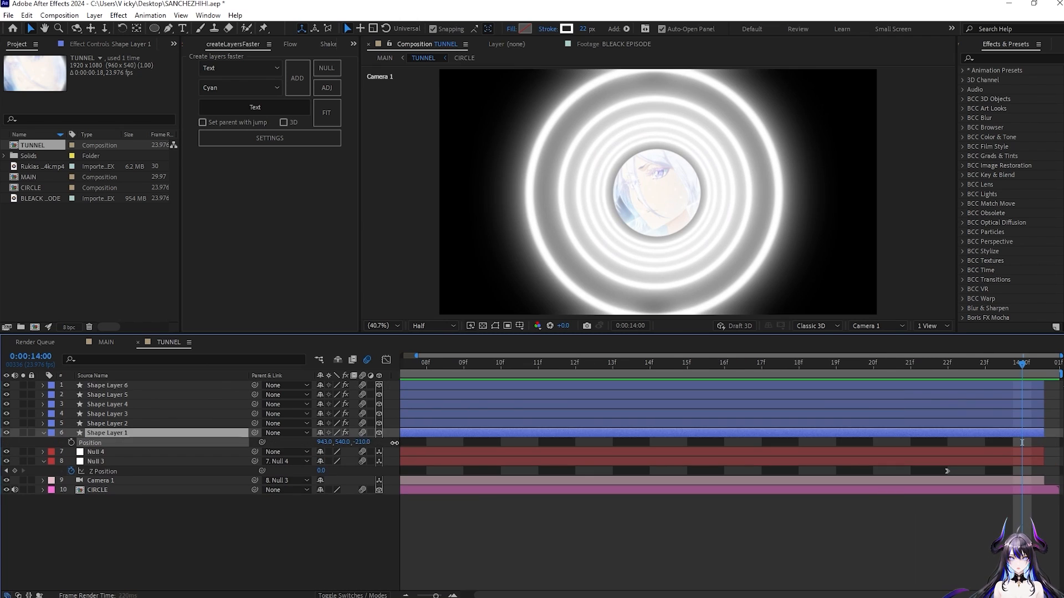
- Respace the tunnel rings by moving Shape Layers 4, 3 and 2 farther in the negative Z direction
{"action": "left_click", "coordinate": [43, 423]}
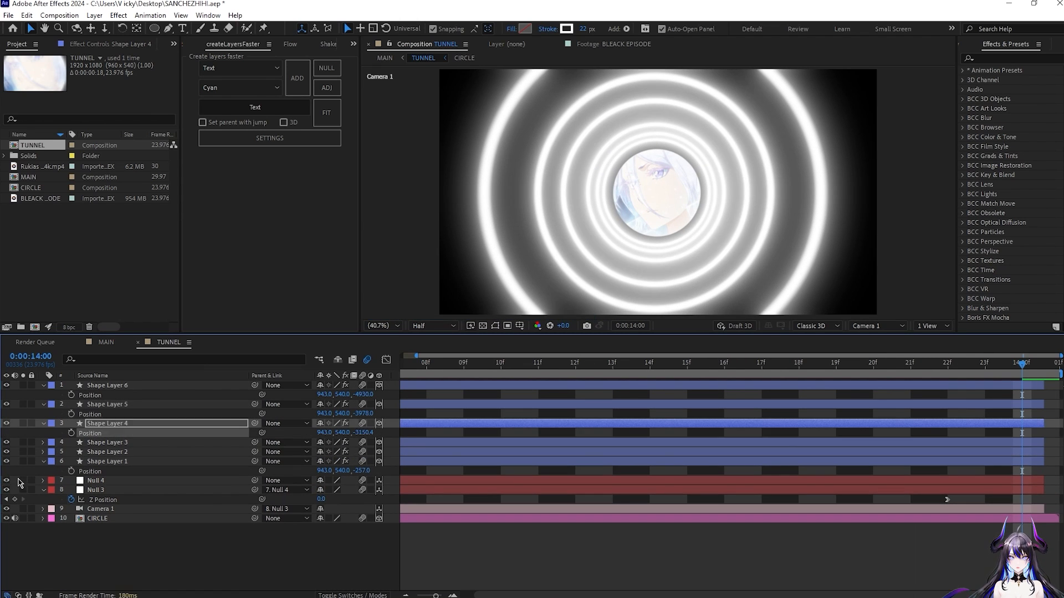
{"action": "left_click", "coordinate": [43, 442]}
{"action": "left_click", "coordinate": [43, 461]}
{"action": "left_click_drag", "start_coordinate": [360, 432], "coordinate": [233, 443]}
{"action": "left_click_drag", "start_coordinate": [360, 452], "coordinate": [198, 482]}
{"action": "left_click_drag", "start_coordinate": [360, 471], "coordinate": [43, 504]}
- Push Null 4's final Position farther in negative Z, place that keyframe at 0:00:14:01, preview, and save
{"action": "key", "text": "ctrl+a"}
{"action": "key", "text": "u"}
{"action": "left_click", "coordinate": [1058, 453]}
{"action": "left_click_drag", "start_coordinate": [360, 451], "coordinate": [270, 456]}
{"action": "key", "text": "ctrl+a"}
{"action": "key", "text": "ctrl+z"}
{"action": "left_click_drag", "start_coordinate": [1022, 453], "coordinate": [1046, 453]}
{"action": "key", "text": "space"}
{"action": "key", "text": "ctrl+s"}
{"action": "left_click", "coordinate": [439, 434]}
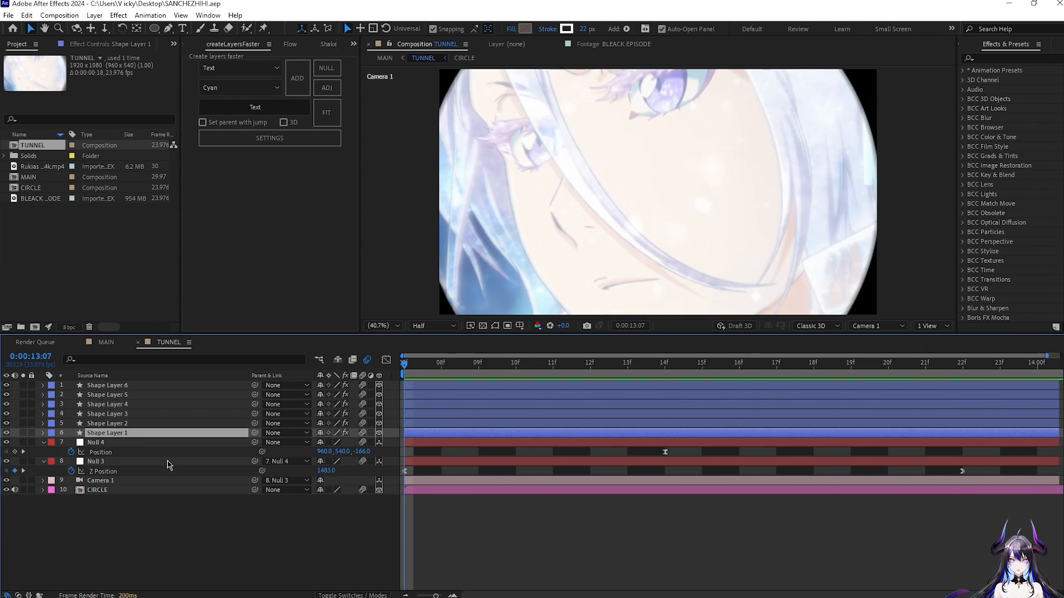
- Keyframe the CIRCLE layer's Opacity to fade from 100% at 0:00:13:07 to fully transparent at 0:00:14:01, and preview the fade
{"action": "left_click", "coordinate": [439, 490]}
{"action": "key", "text": "t"}
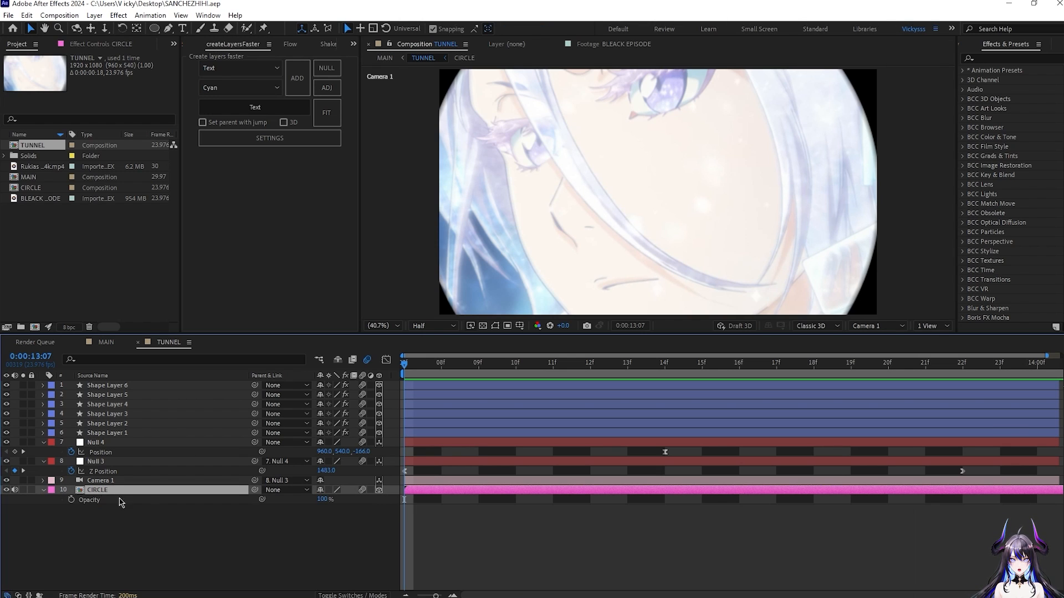
{"action": "left_click", "coordinate": [71, 501]}
{"action": "left_click_drag", "start_coordinate": [435, 595], "coordinate": [421, 596]}
{"action": "left_click_drag", "start_coordinate": [411, 367], "coordinate": [957, 446]}
{"action": "left_click_drag", "start_coordinate": [319, 501], "coordinate": [266, 501]}
{"action": "left_click_drag", "start_coordinate": [999, 503], "coordinate": [1044, 503]}
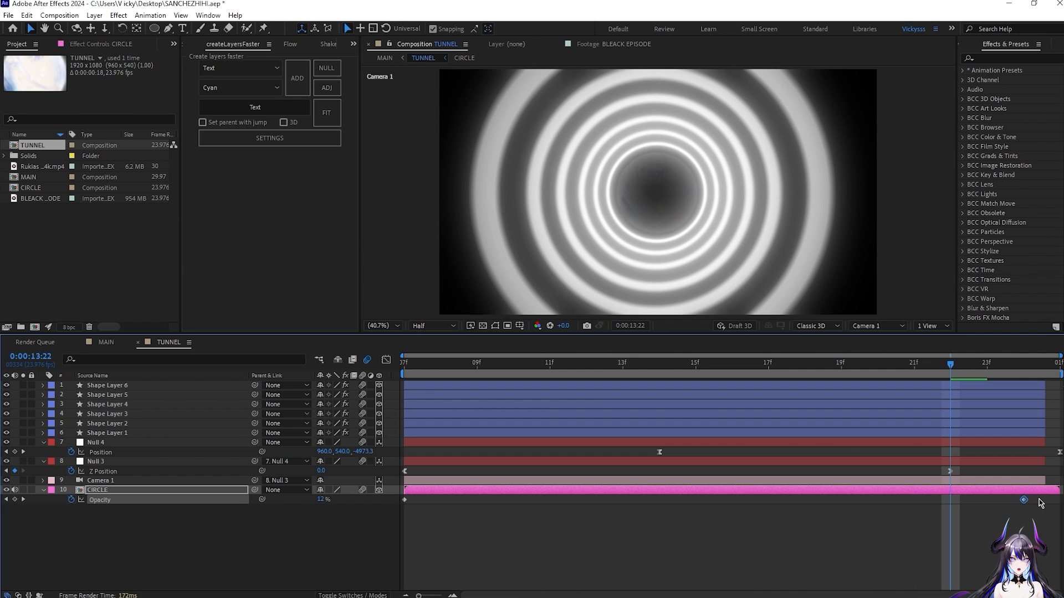
{"action": "key", "text": "space"}
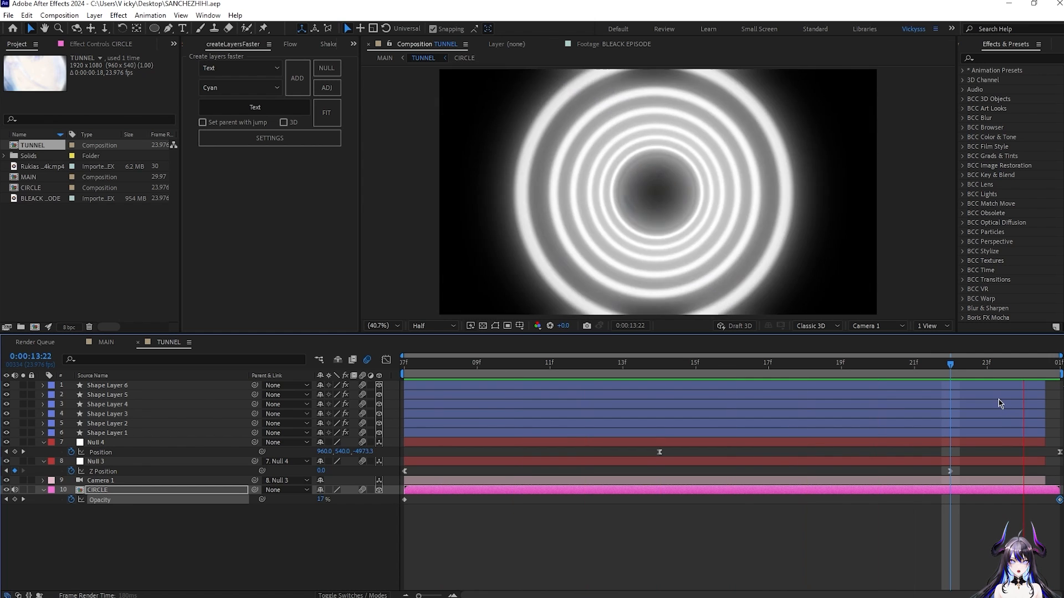
{"action": "key", "text": "space"}
- Create a black 1920 x 1080 solid named BURST and place it beneath the CIRCLE layer
{"action": "left_click", "coordinate": [459, 525]}
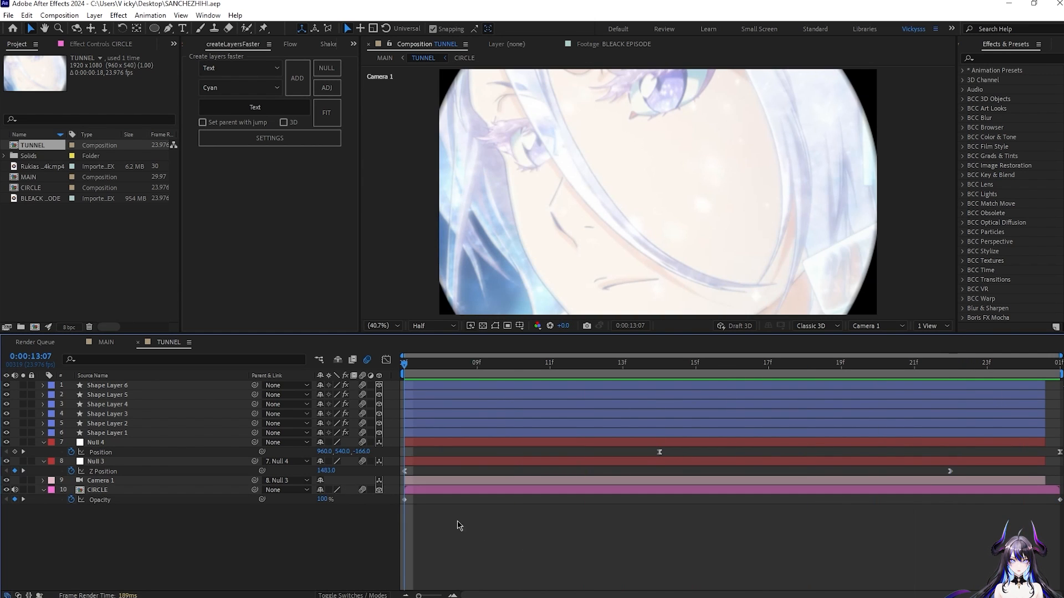
{"action": "right_click", "coordinate": [560, 562]}
{"action": "mouse_move", "coordinate": [573, 428]}
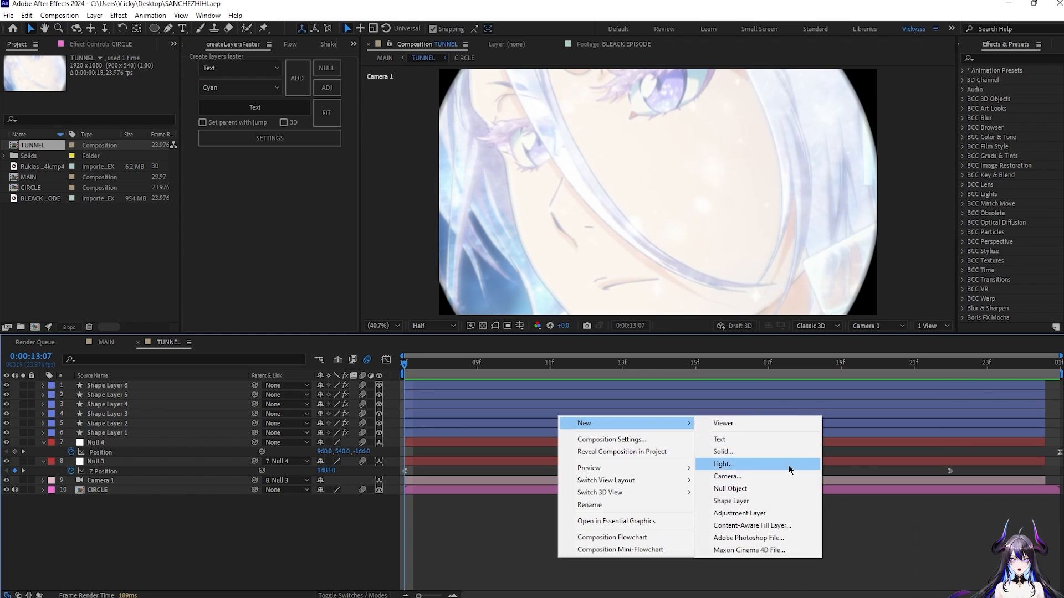
{"action": "left_click", "coordinate": [770, 451]}
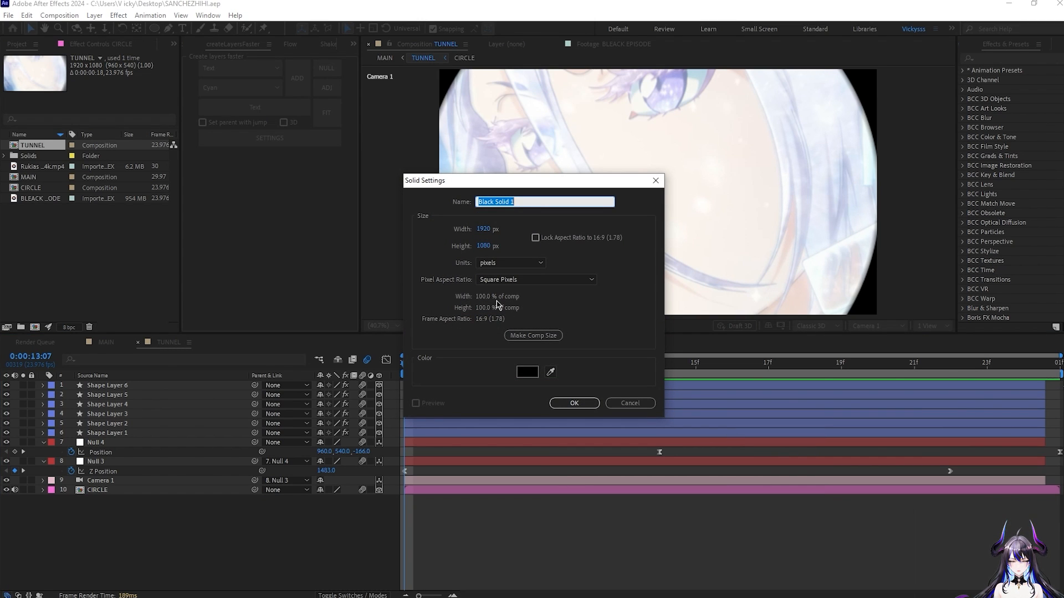
{"action": "type", "text": "BURST"}
{"action": "key", "text": "Return"}
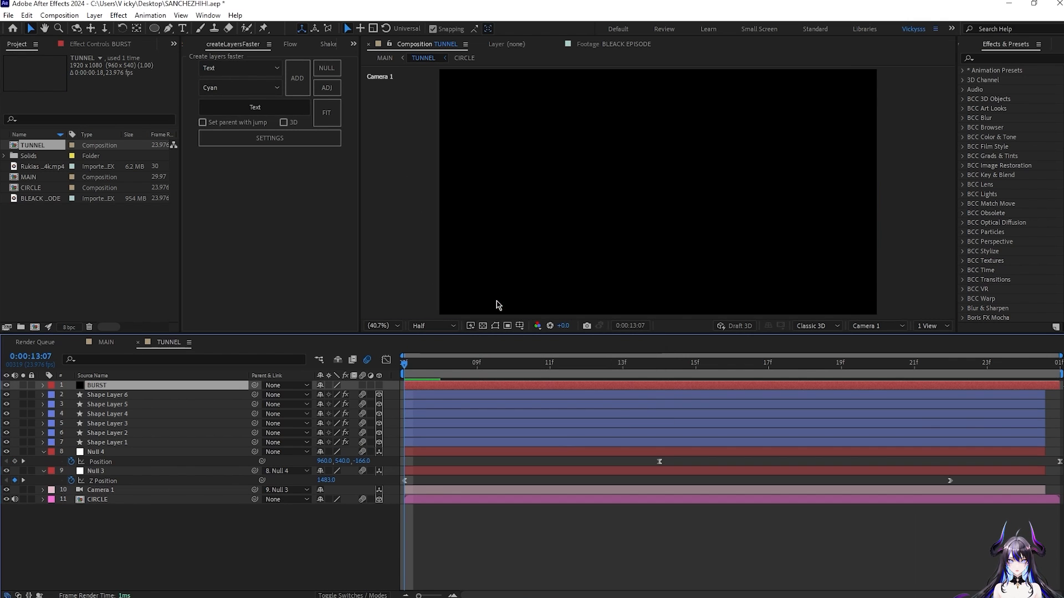
{"action": "left_click_drag", "start_coordinate": [181, 388], "coordinate": [164, 515]}
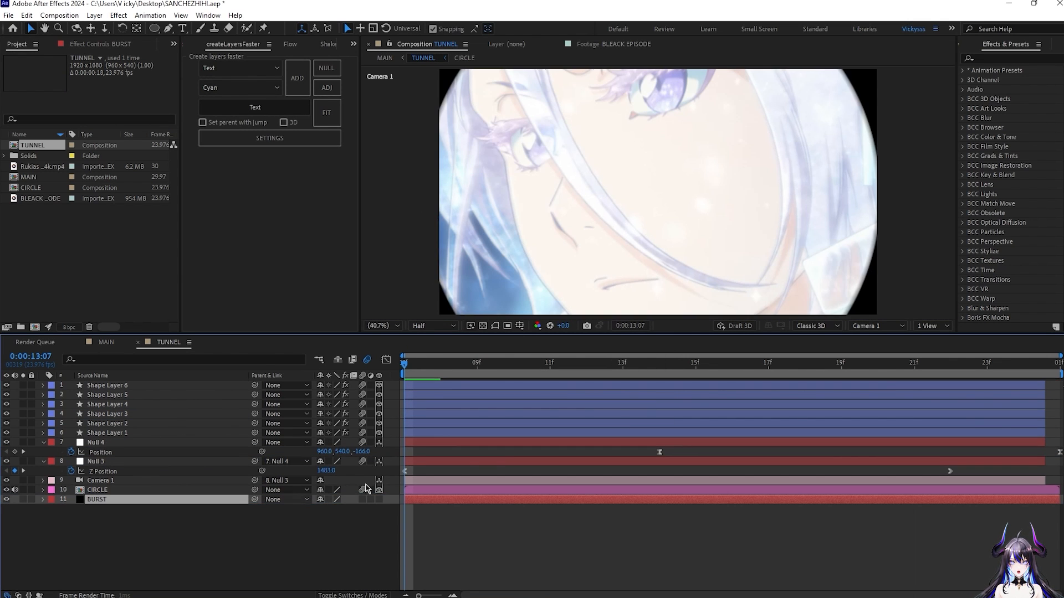
- Apply the CC Particle World effect to the BURST solid, viewing it at 0:00:13:22
{"action": "left_click_drag", "start_coordinate": [415, 368], "coordinate": [946, 418]}
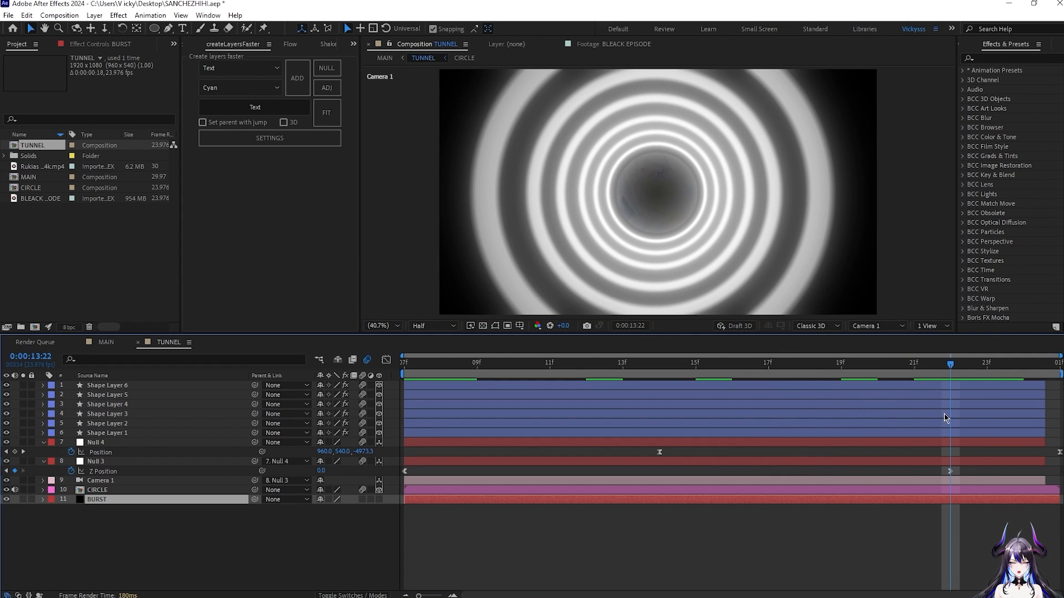
{"action": "key", "text": "ctrl+space"}
{"action": "type", "text": "cc parti"}
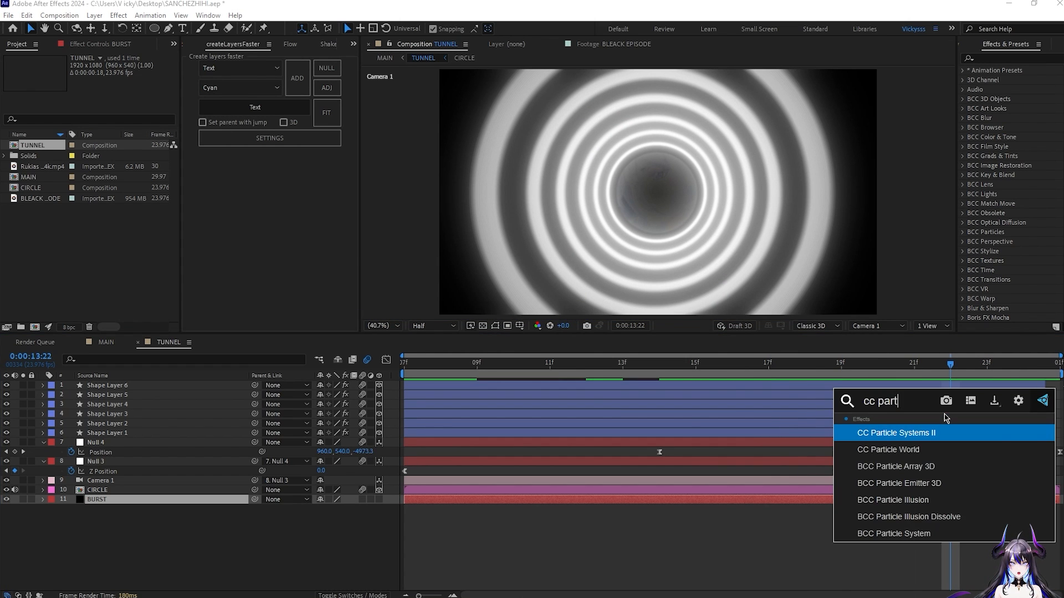
{"action": "left_click", "coordinate": [914, 449]}
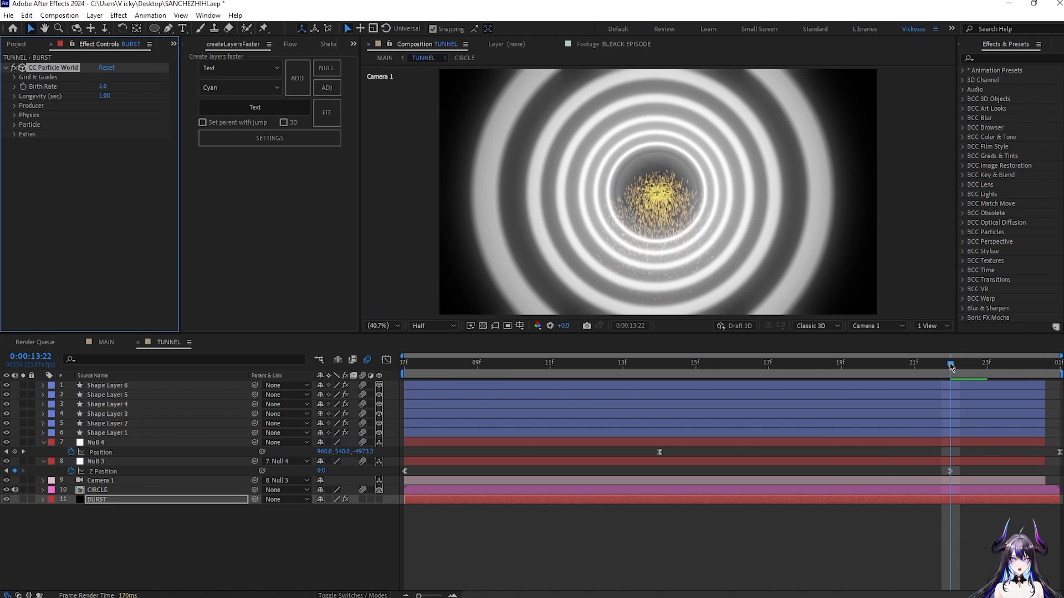
- Set CC Particle World's Birth Rate to 0.5 and its Longevity to 0.57 seconds
{"action": "key", "text": "Page_Up"}
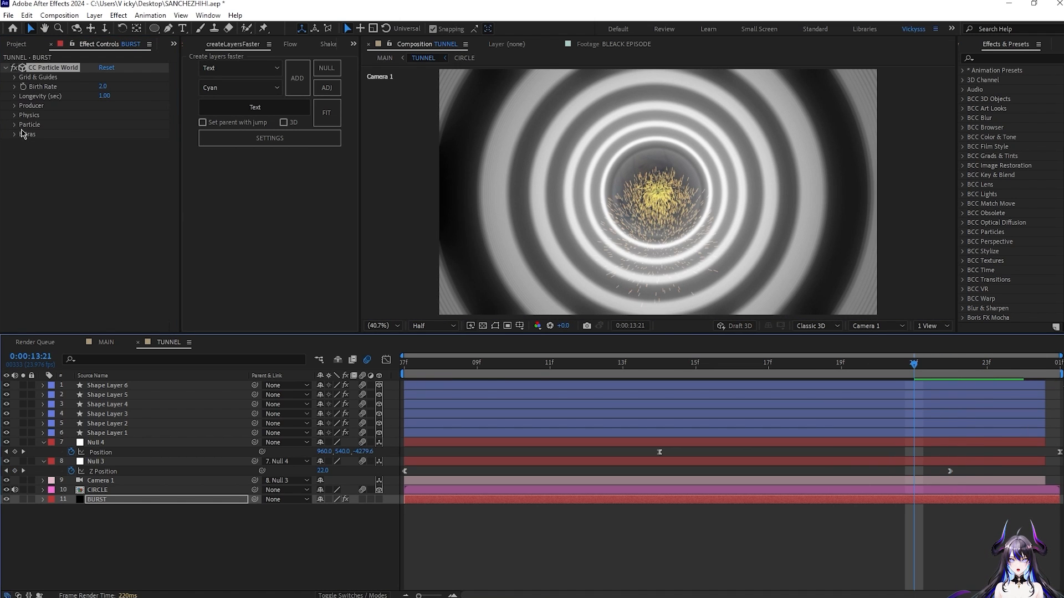
{"action": "left_click", "coordinate": [100, 87]}
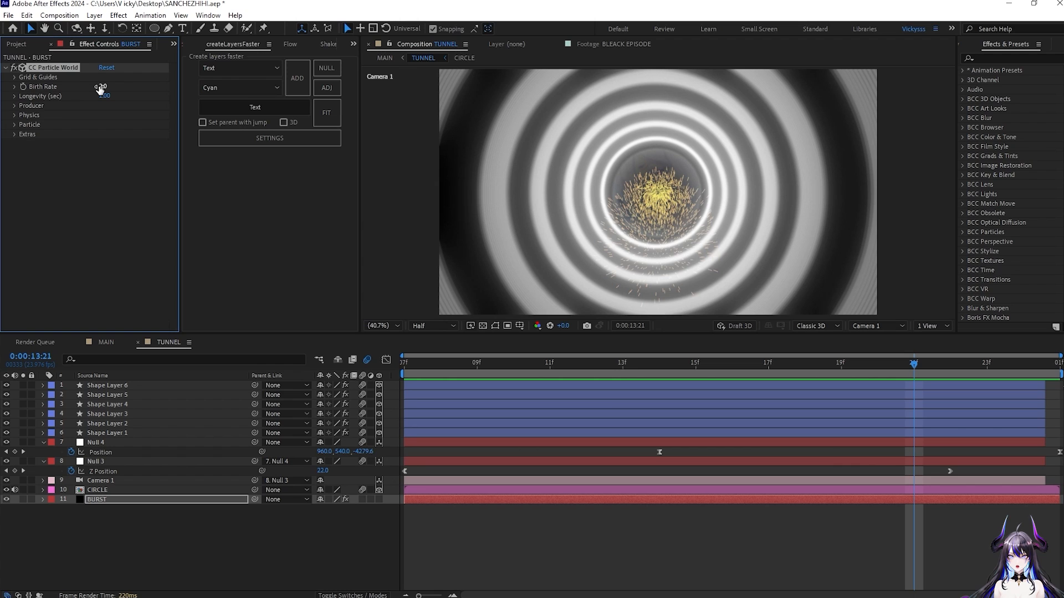
{"action": "left_click_drag", "start_coordinate": [97, 87], "coordinate": [93, 89]}
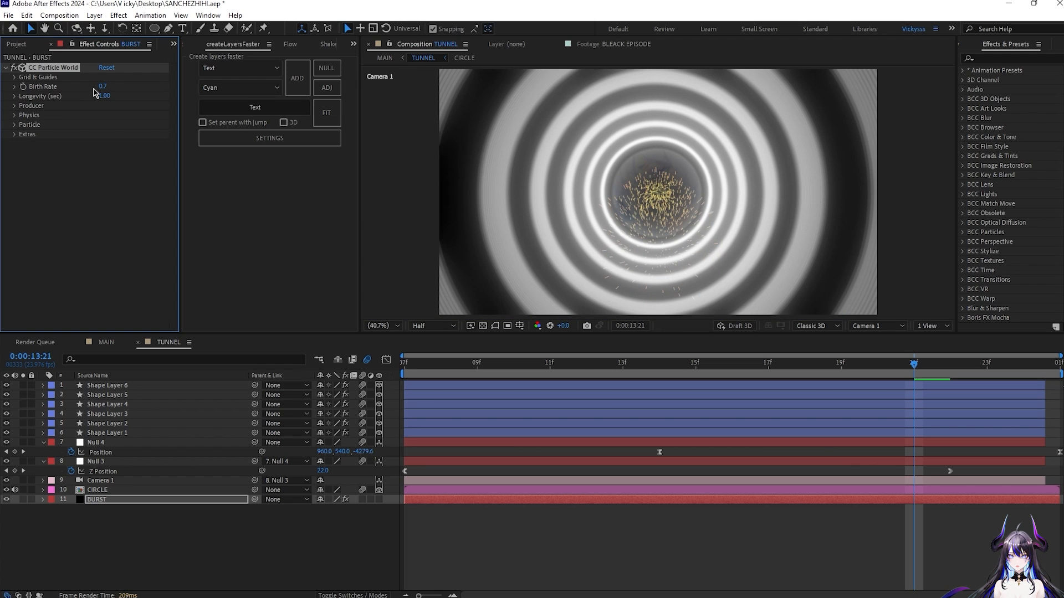
{"action": "left_click", "coordinate": [102, 87]}
{"action": "type", "text": "0.5"}
{"action": "key", "text": "Return"}
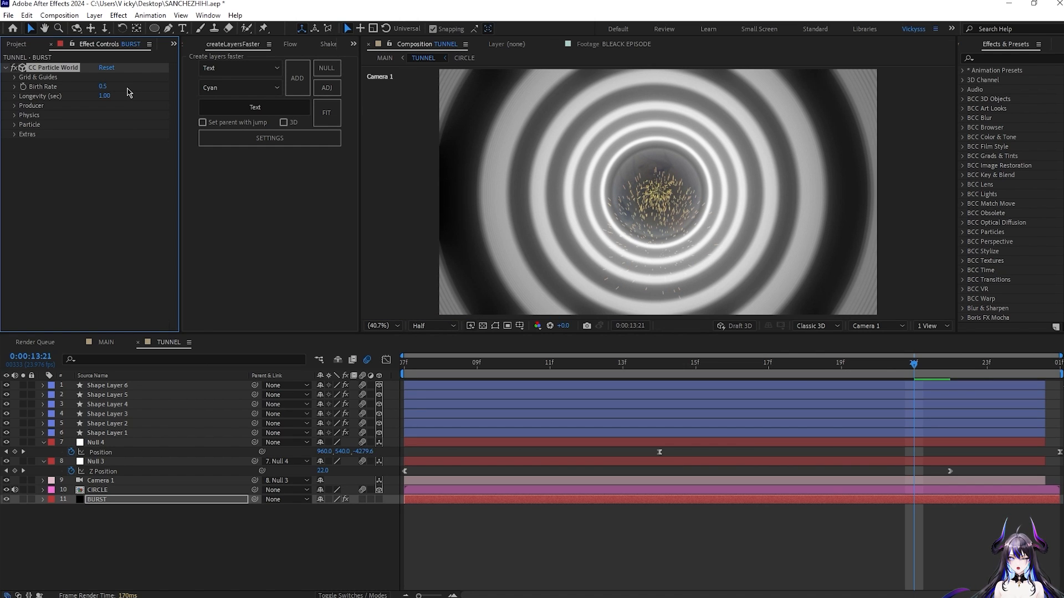
{"action": "left_click_drag", "start_coordinate": [105, 96], "coordinate": [83, 94]}
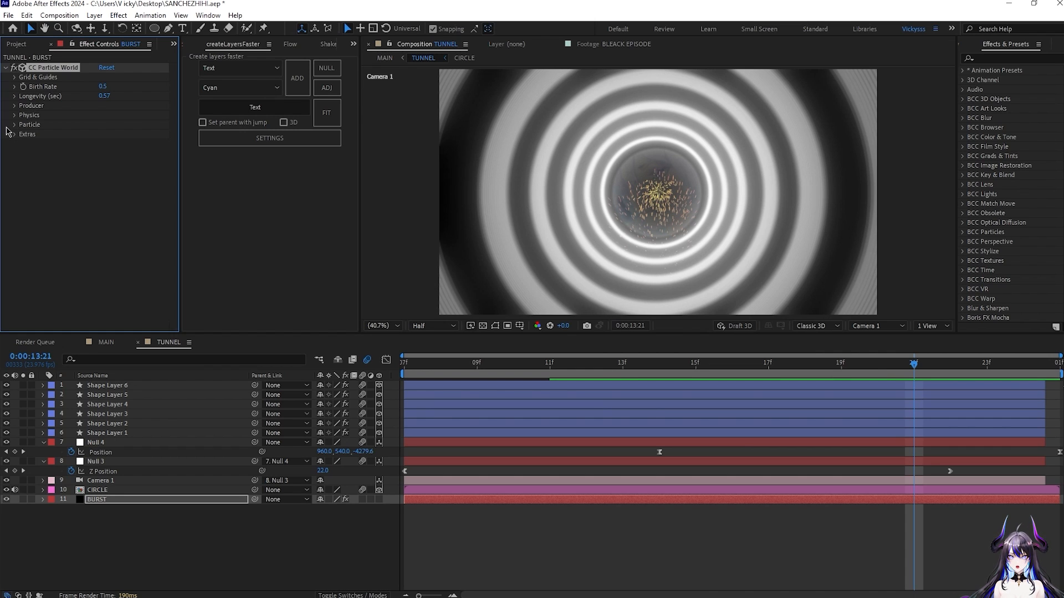
- Try a Physics Gravity of 0 on CC Particle World, undo it, and preview the particles
{"action": "left_click", "coordinate": [14, 106]}
{"action": "left_click", "coordinate": [15, 107]}
{"action": "left_click", "coordinate": [15, 115]}
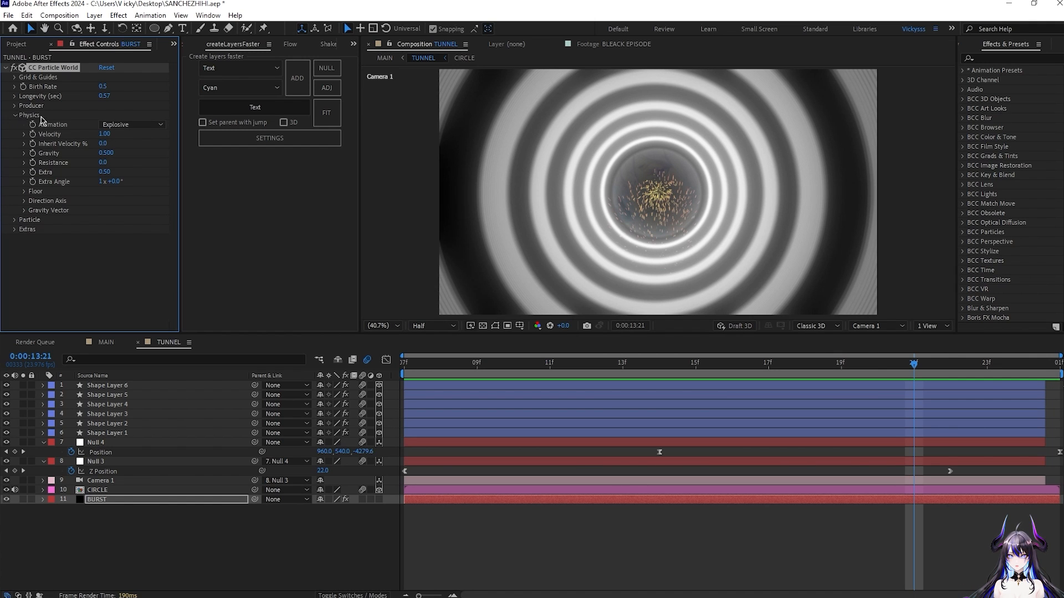
{"action": "left_click", "coordinate": [106, 153]}
{"action": "type", "text": "0"}
{"action": "key", "text": "Return"}
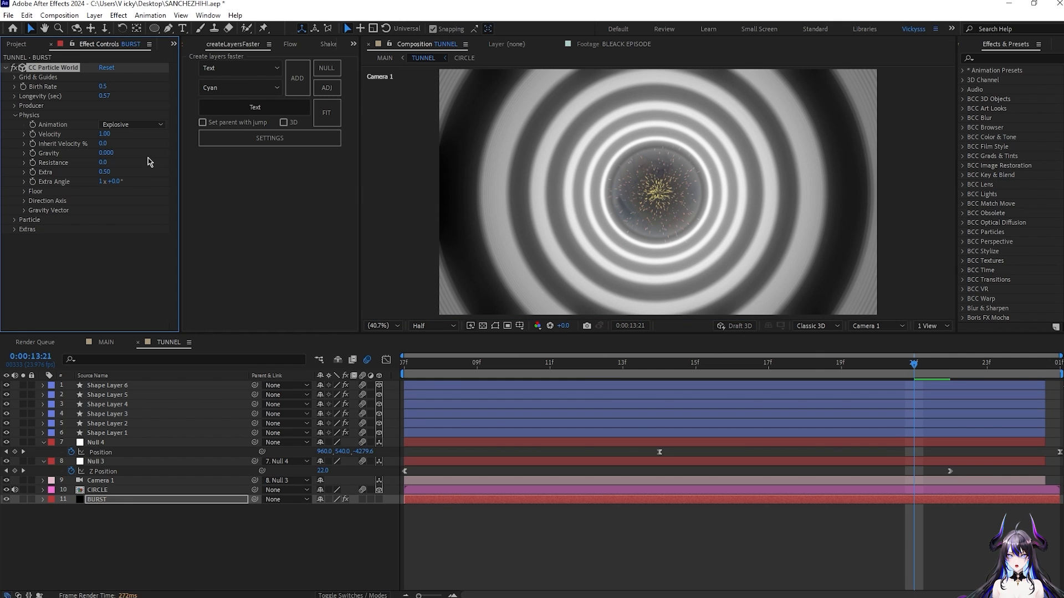
{"action": "key", "text": "ctrl+z"}
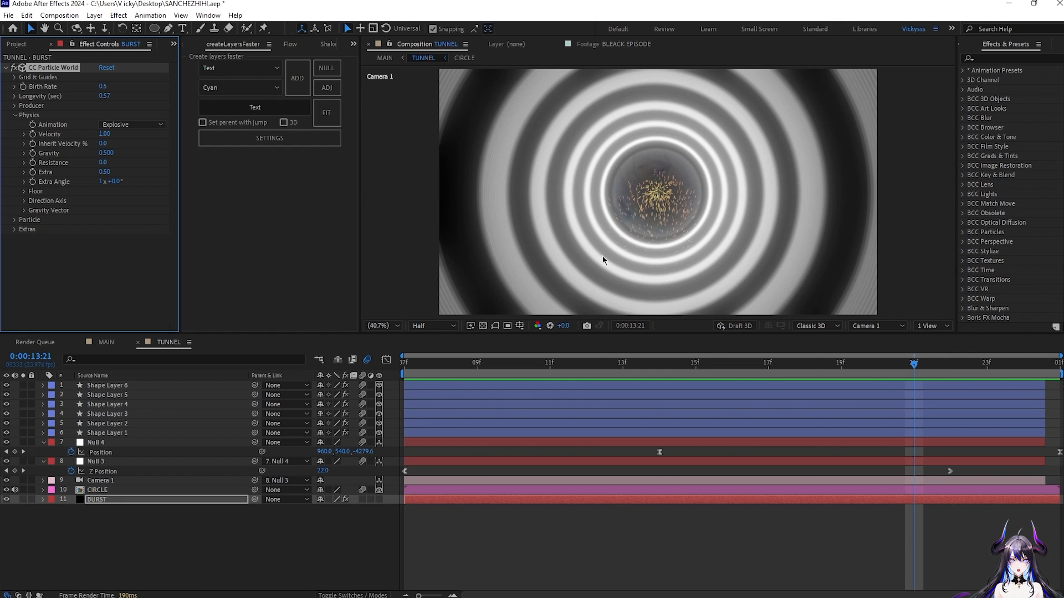
{"action": "key", "text": "space"}
{"action": "key", "text": "space"}
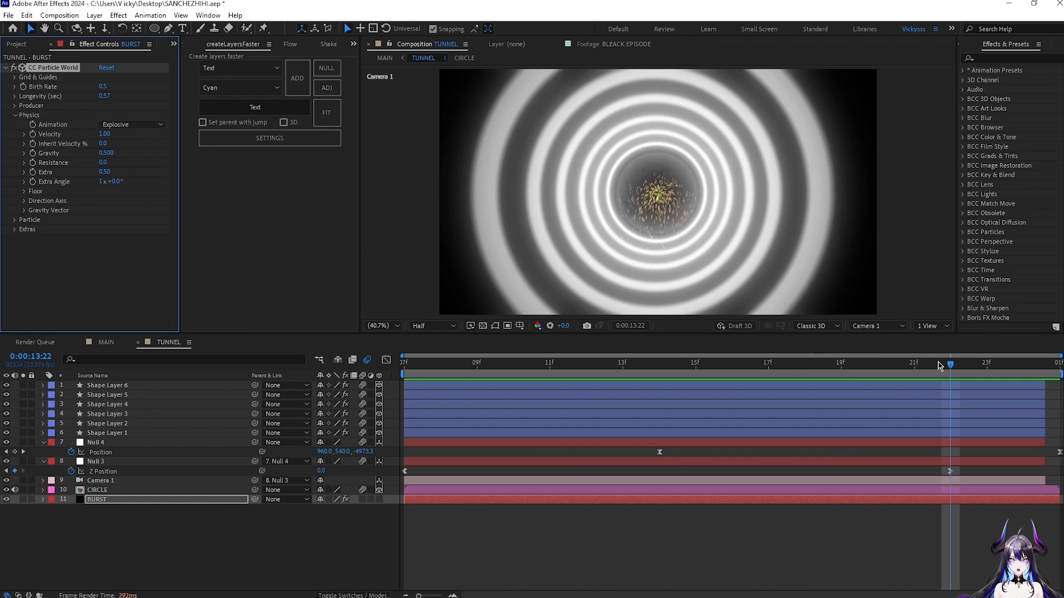
- Set the particles' Physics Gravity to 0 and preview the burst from around 0:00:13:18
{"action": "left_click_drag", "start_coordinate": [938, 363], "coordinate": [814, 385]}
{"action": "left_click", "coordinate": [102, 152]}
{"action": "type", "text": "0"}
{"action": "key", "text": "Return"}
{"action": "key", "text": "space"}
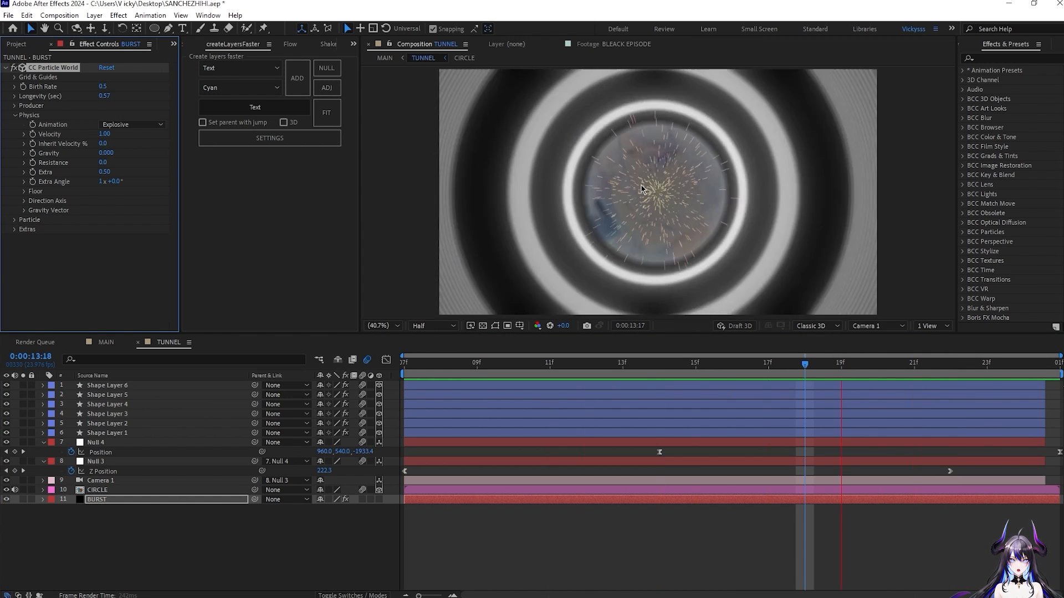
{"action": "key", "text": "space"}
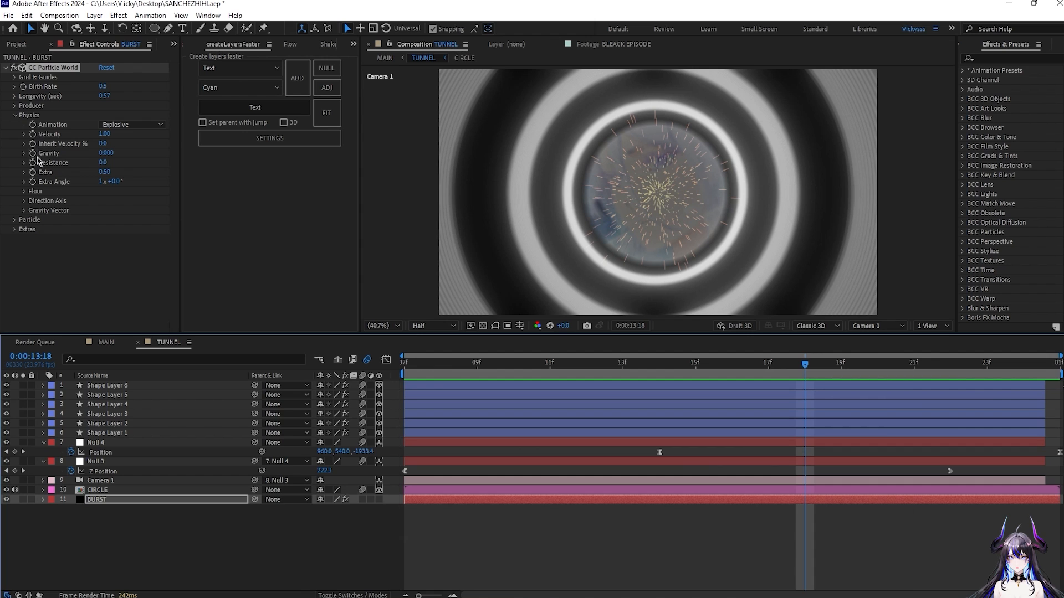
- Set both the Birth Color and Death Color of the particles to white (FFFFFF)
{"action": "left_click", "coordinate": [13, 219]}
{"action": "scroll", "coordinate": [83, 233], "scroll_direction": "down", "scroll_amount": 3}
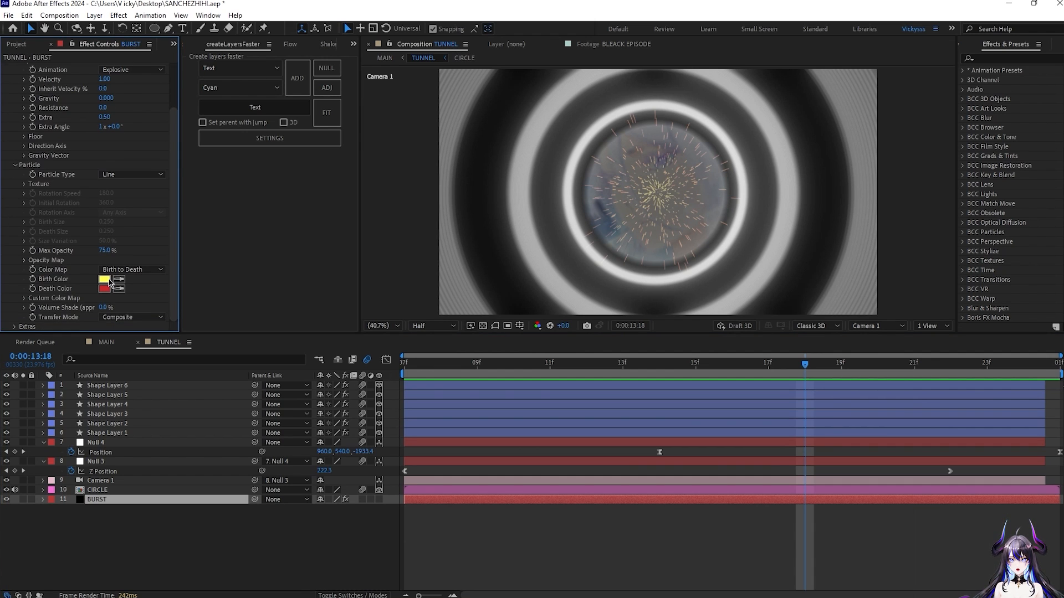
{"action": "left_click", "coordinate": [108, 280]}
{"action": "type", "text": "FFFFFF"}
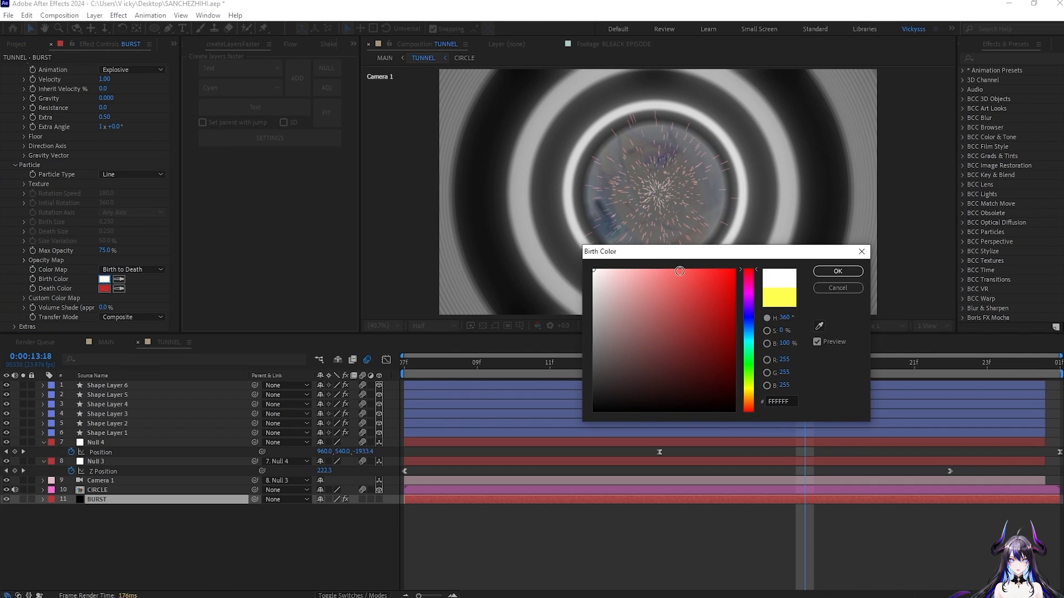
{"action": "left_click", "coordinate": [838, 272]}
{"action": "left_click", "coordinate": [105, 289]}
{"action": "type", "text": "FFFFFF"}
{"action": "left_click", "coordinate": [838, 271]}
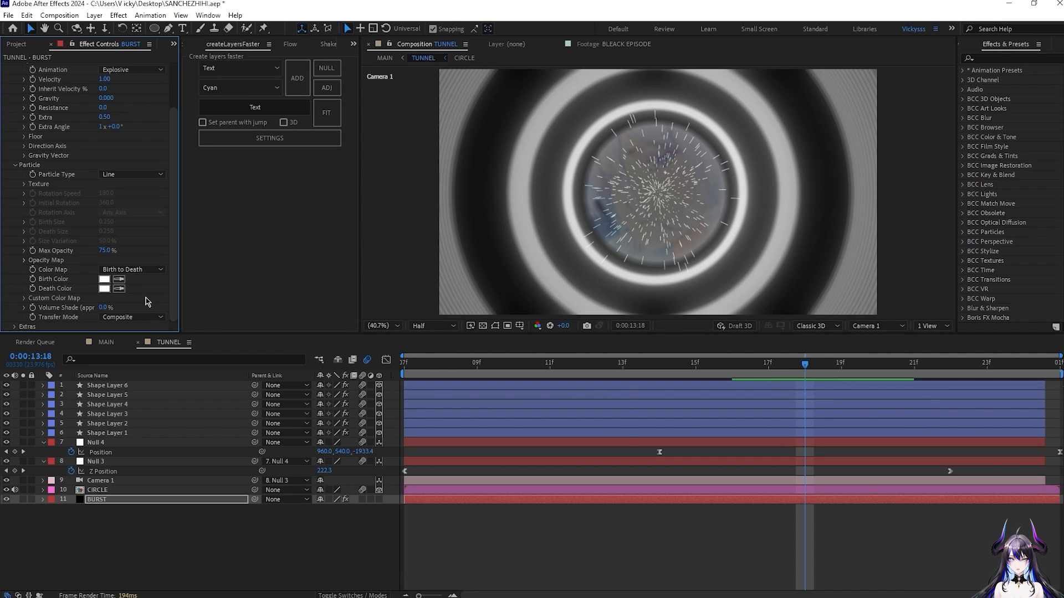
- Set the particle Producer's Radius X to 1.035 to spread the burst horizontally
{"action": "scroll", "coordinate": [37, 161], "scroll_direction": "up", "scroll_amount": 2}
{"action": "left_click", "coordinate": [16, 114]}
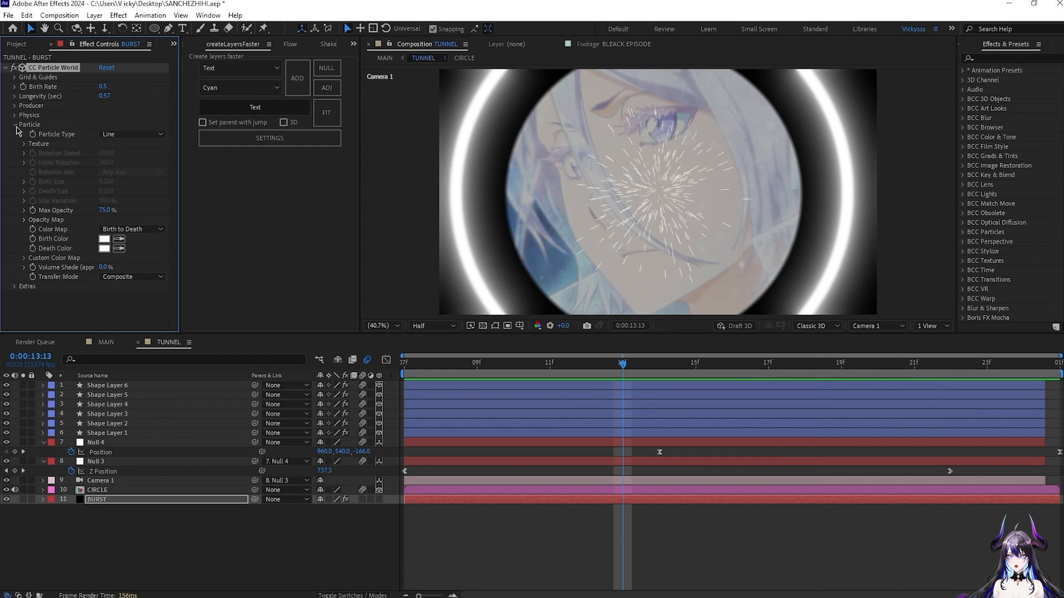
{"action": "left_click", "coordinate": [16, 125]}
{"action": "left_click", "coordinate": [17, 106]}
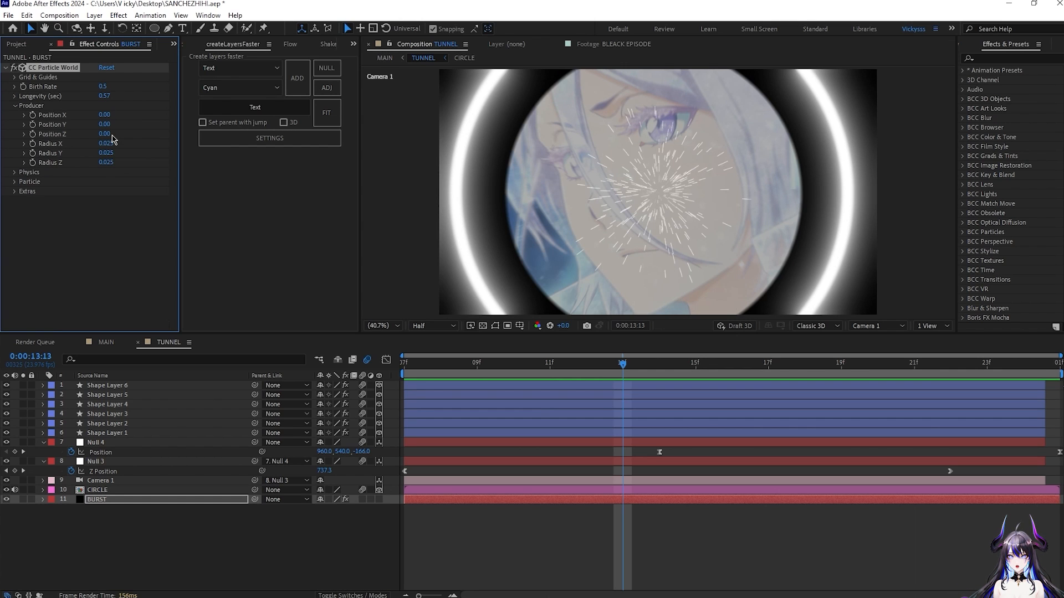
{"action": "left_click_drag", "start_coordinate": [113, 146], "coordinate": [172, 149]}
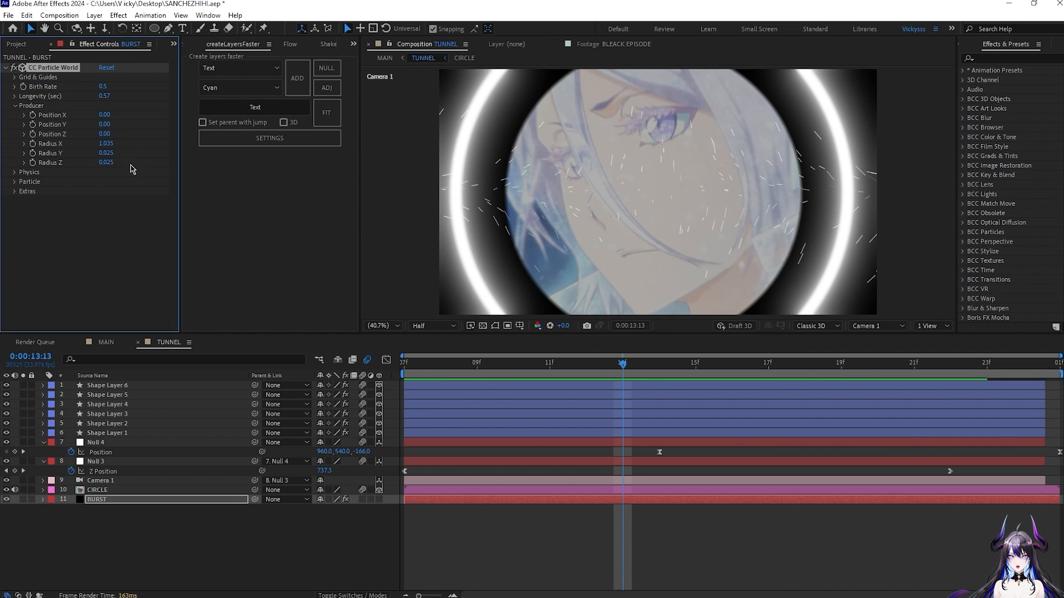
- Set the Producer's Radius Y to 1.000 and Radius Z to 4.515, preview, and collapse the CC Particle World settings
{"action": "left_click_drag", "start_coordinate": [110, 155], "coordinate": [147, 153]}
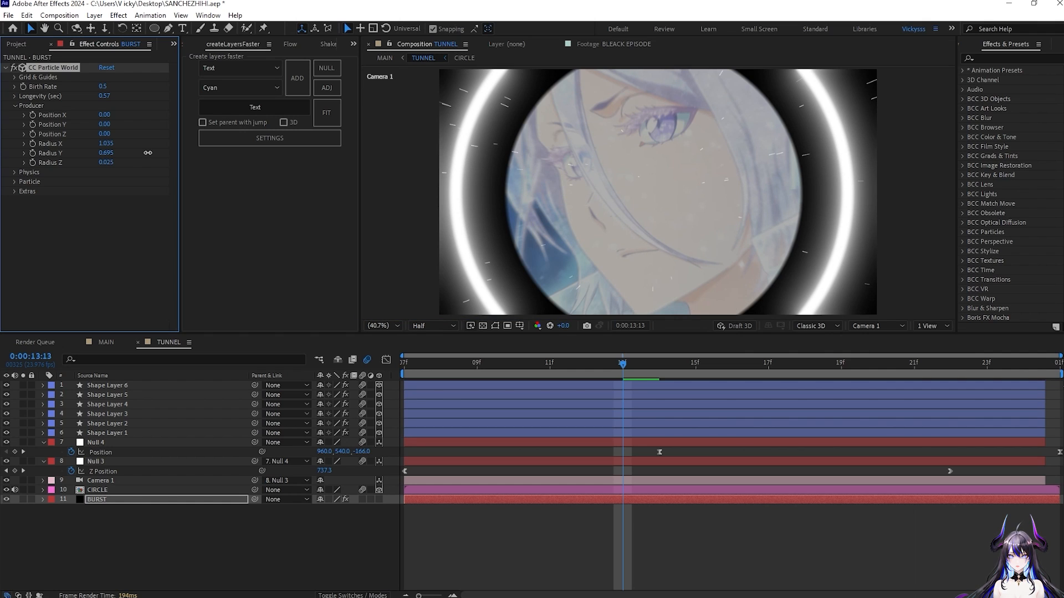
{"action": "key", "text": "c"}
{"action": "key", "text": "Return"}
{"action": "left_click", "coordinate": [107, 153]}
{"action": "key", "text": "Return"}
{"action": "left_click_drag", "start_coordinate": [129, 164], "coordinate": [261, 185]}
{"action": "left_click_drag", "start_coordinate": [340, 179], "coordinate": [439, 223]}
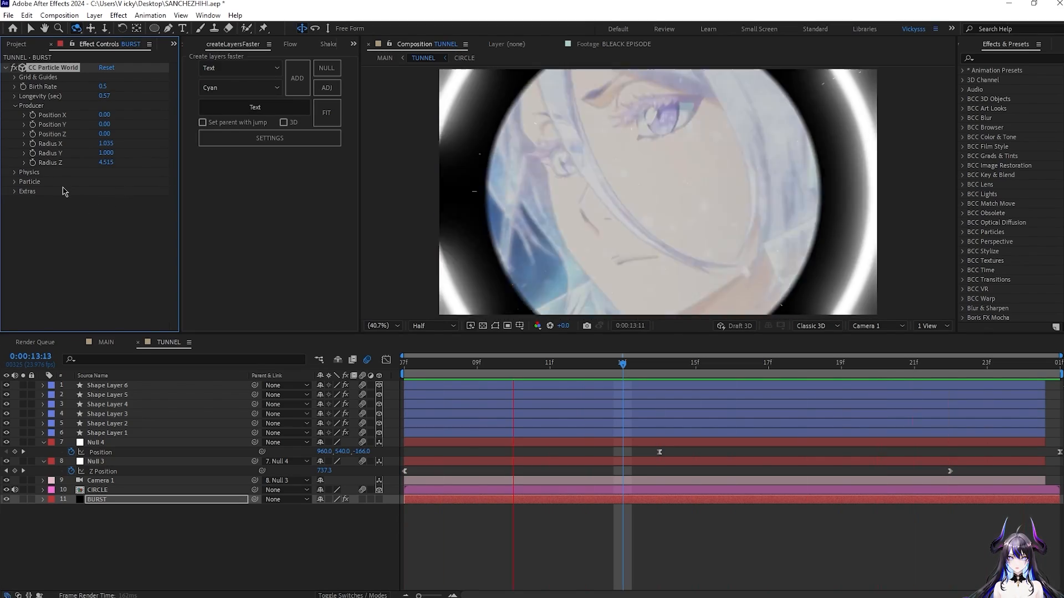
{"action": "left_click", "coordinate": [5, 67]}
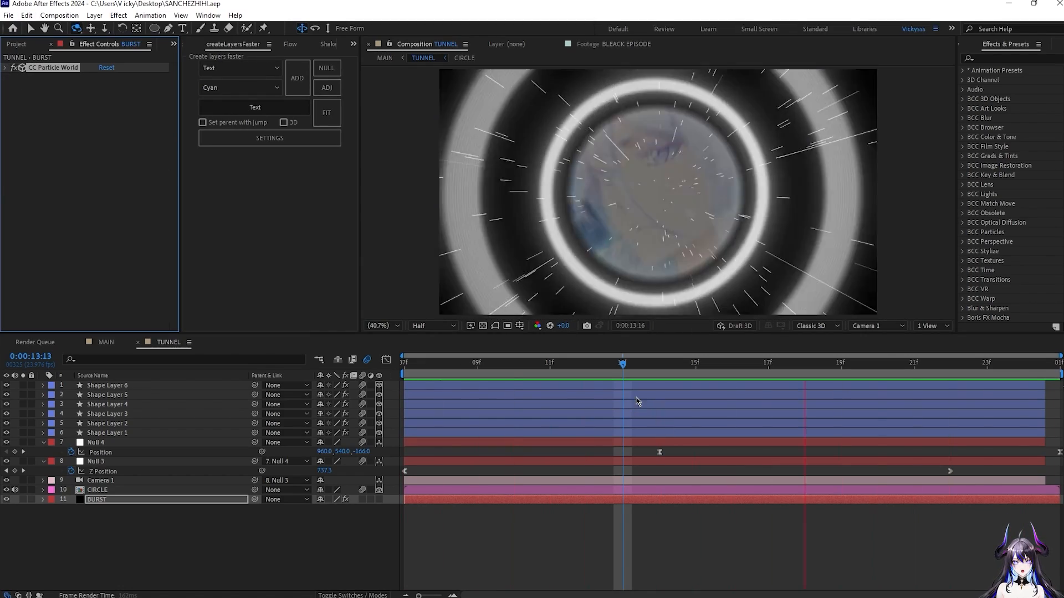
- Duplicate the BURST layer, apply the Invert effect to the upper copy, and preview the tunnel
{"action": "left_click", "coordinate": [150, 501]}
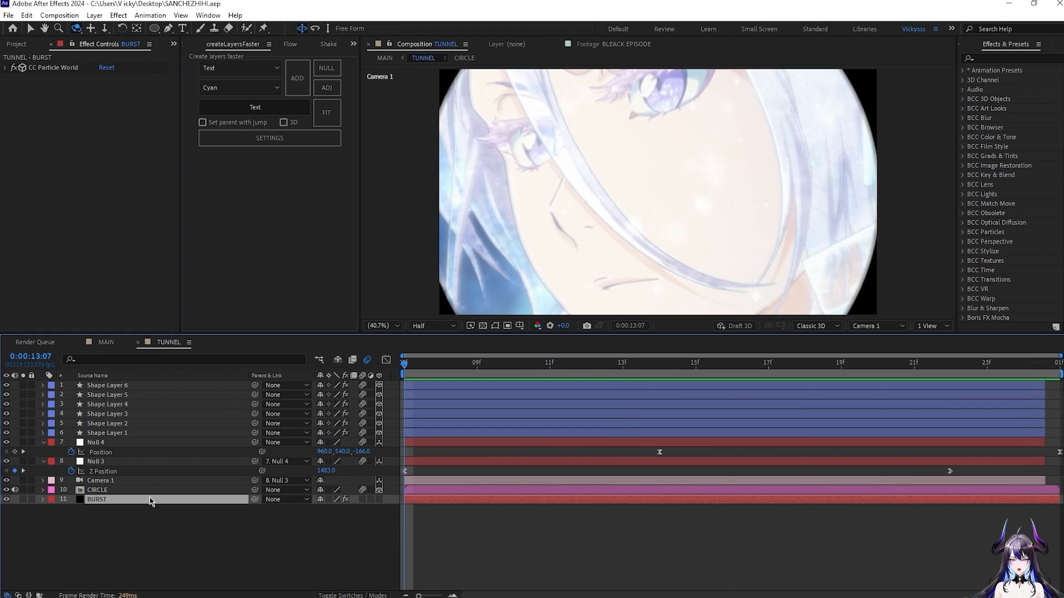
{"action": "key", "text": "ctrl+d"}
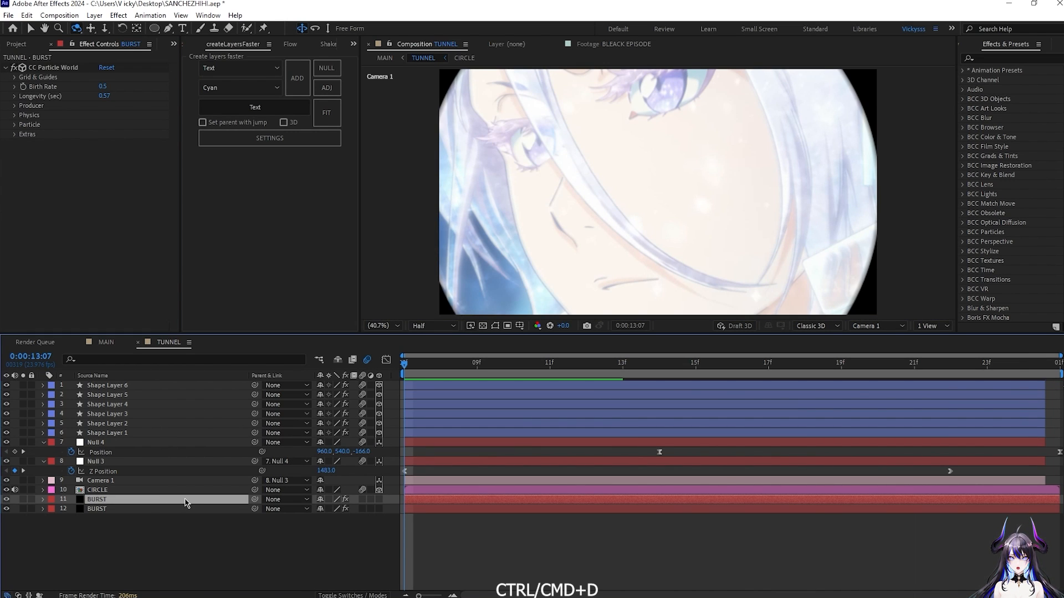
{"action": "key", "text": "ctrl+space"}
{"action": "type", "text": "invert"}
{"action": "key", "text": "Return"}
{"action": "key", "text": "v"}
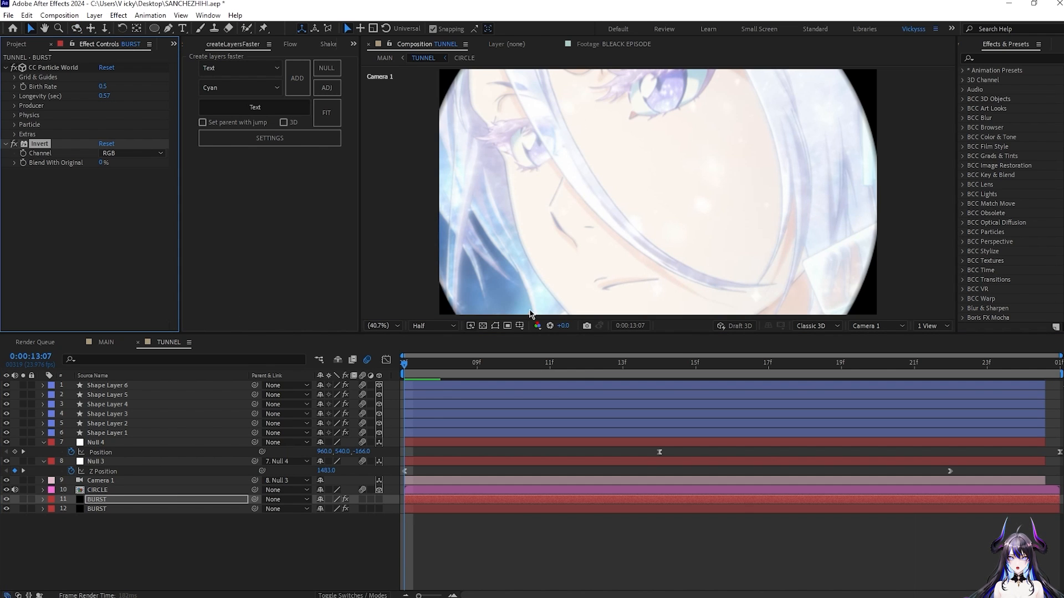
{"action": "key", "text": "space"}
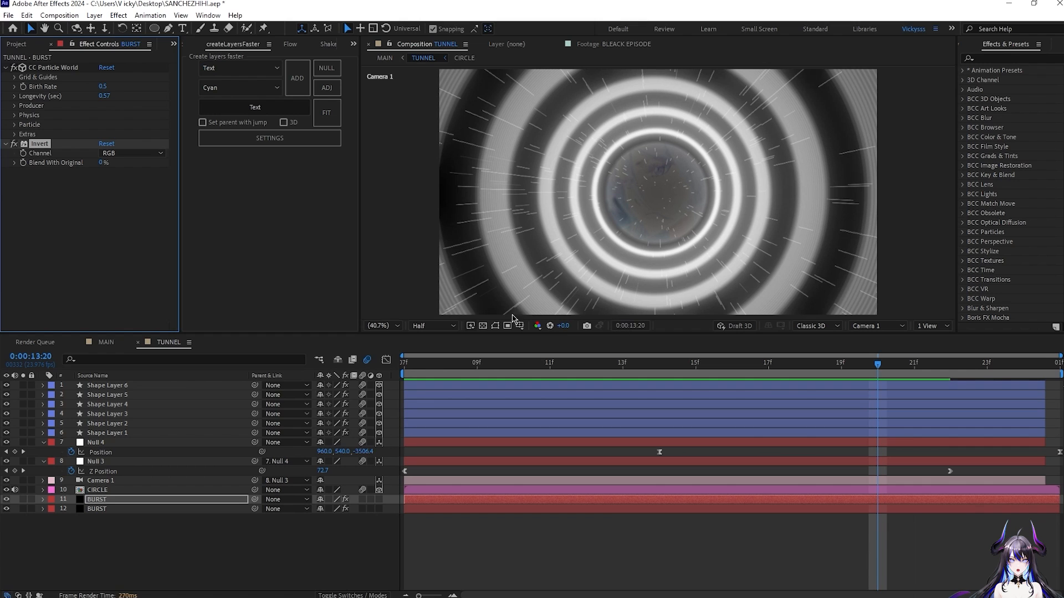
- Compare the two BURST layers in the tunnel by toggling each one's visibility off and on
{"action": "left_click", "coordinate": [6, 509]}
{"action": "left_click", "coordinate": [7, 508]}
{"action": "left_click", "coordinate": [8, 500]}
{"action": "left_click", "coordinate": [7, 500]}
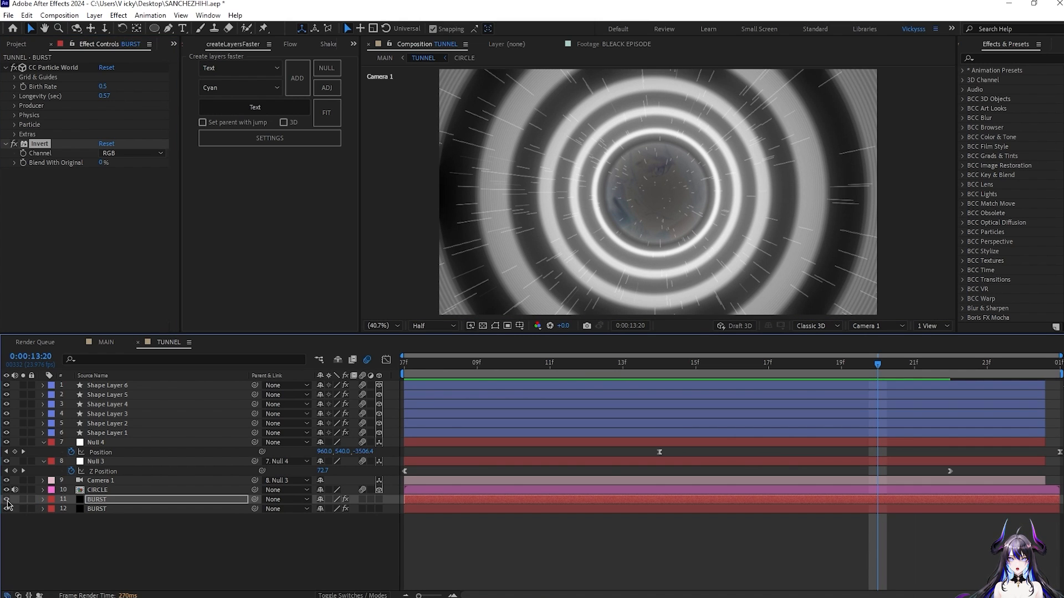
- Apply Deep Glow to the inverted BURST layer, place it ahead of Invert in the effect order, and preview
{"action": "key", "text": "ctrl+space"}
{"action": "type", "text": "deep"}
{"action": "key", "text": "Return"}
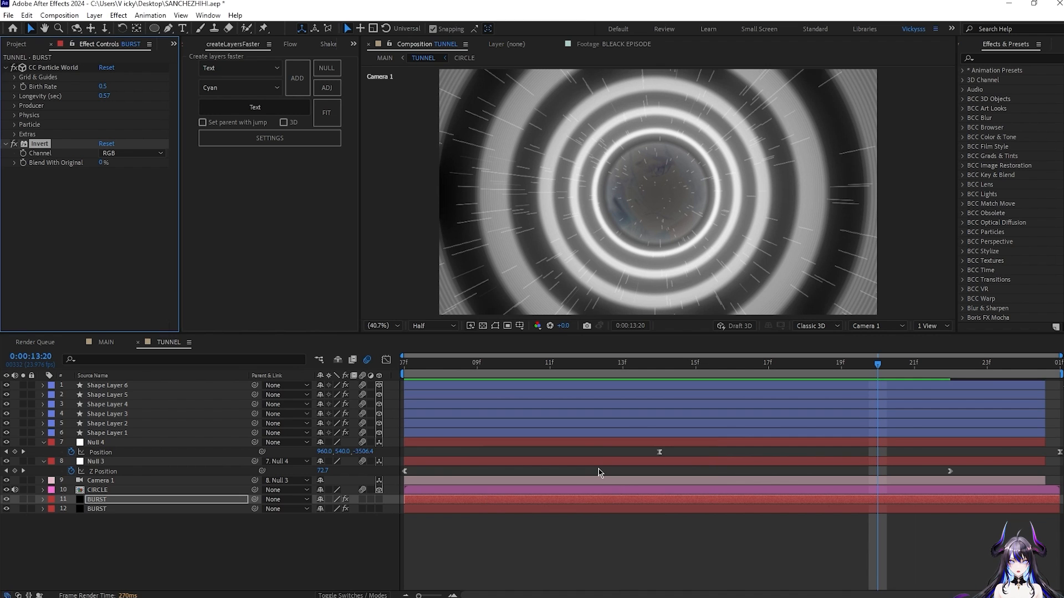
{"action": "key", "text": "space"}
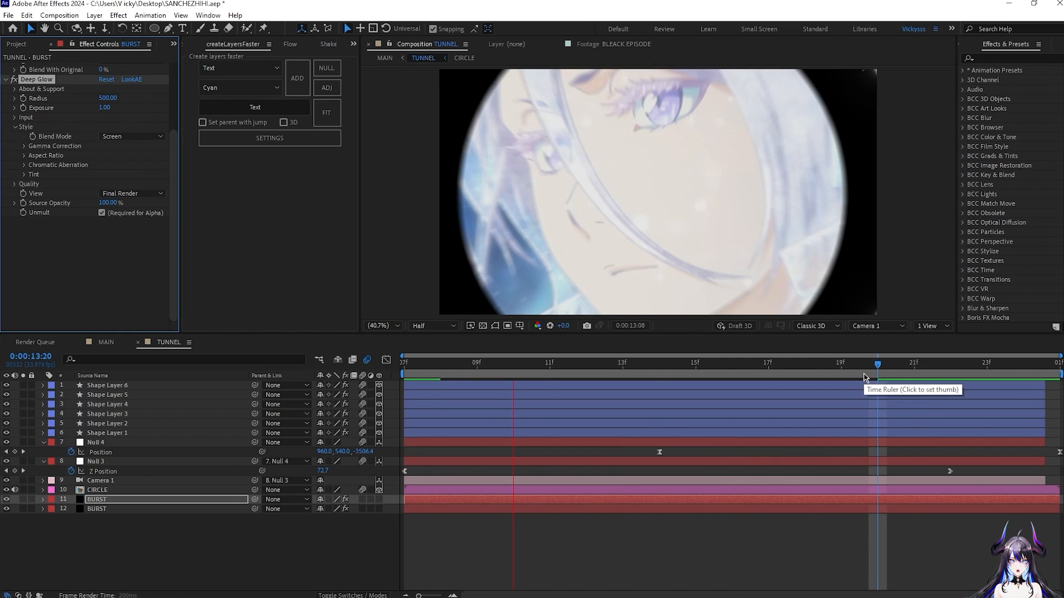
{"action": "key", "text": "space"}
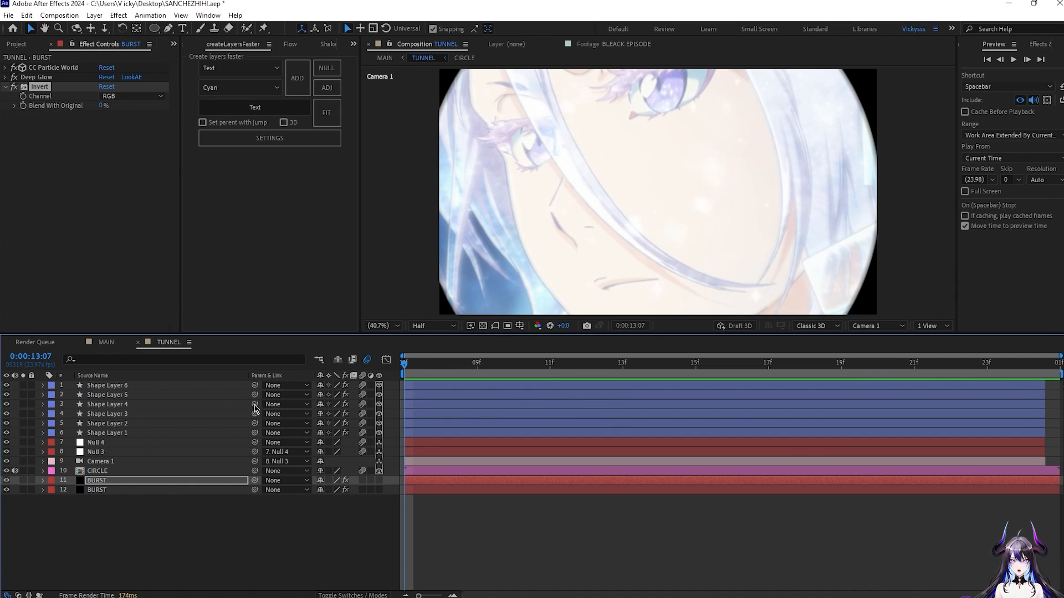
- Duplicate the lowest BURST layer, remove CC Particle World from the bottommost copy, and preview the tunnel
{"action": "left_click", "coordinate": [155, 533]}
{"action": "left_click", "coordinate": [142, 489]}
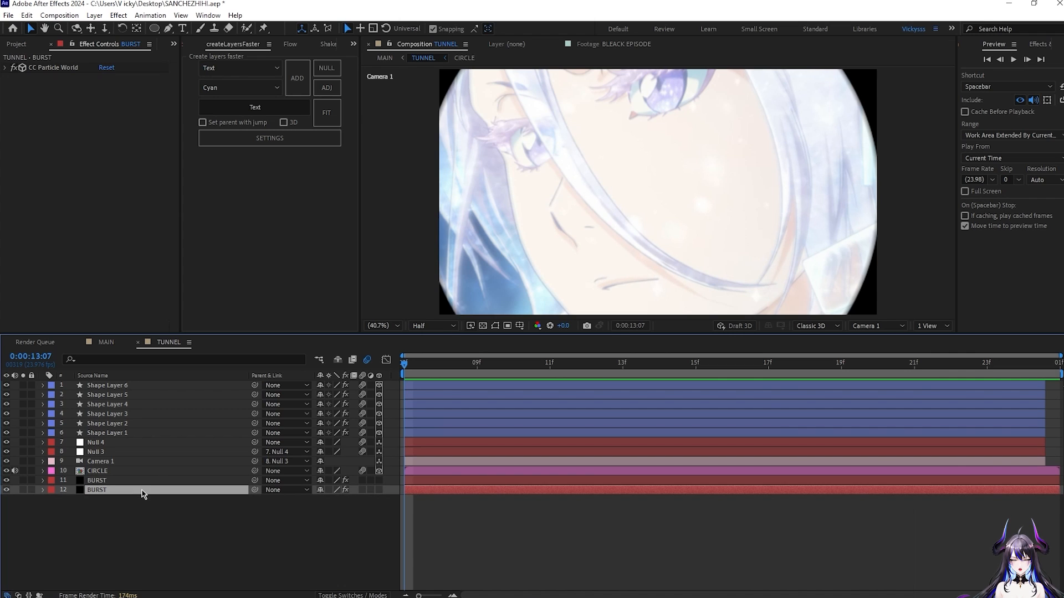
{"action": "key", "text": "ctrl+d"}
{"action": "left_click", "coordinate": [117, 499]}
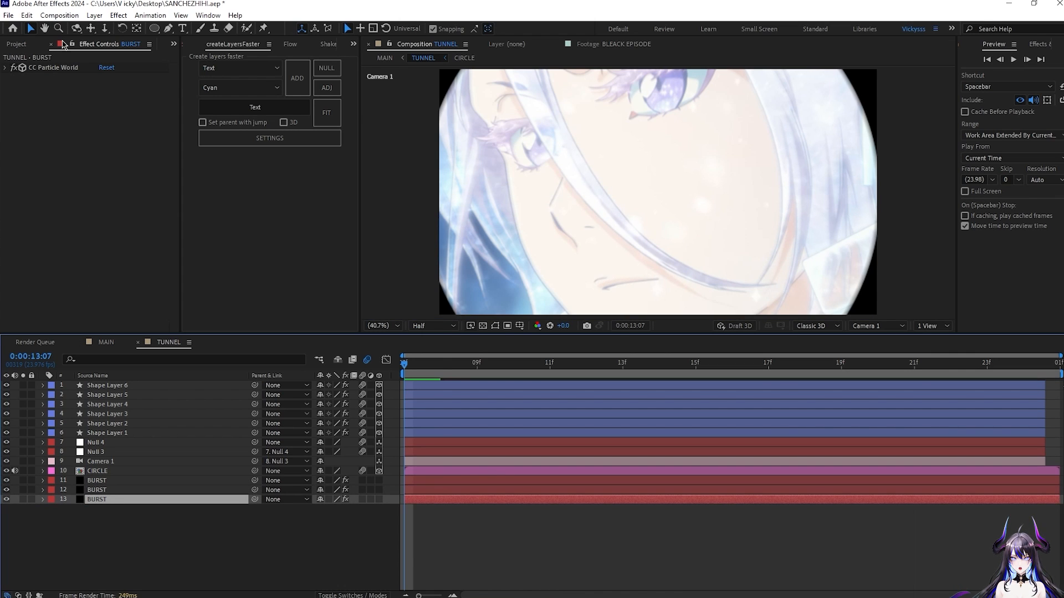
{"action": "left_click", "coordinate": [54, 67]}
{"action": "key", "text": "Delete"}
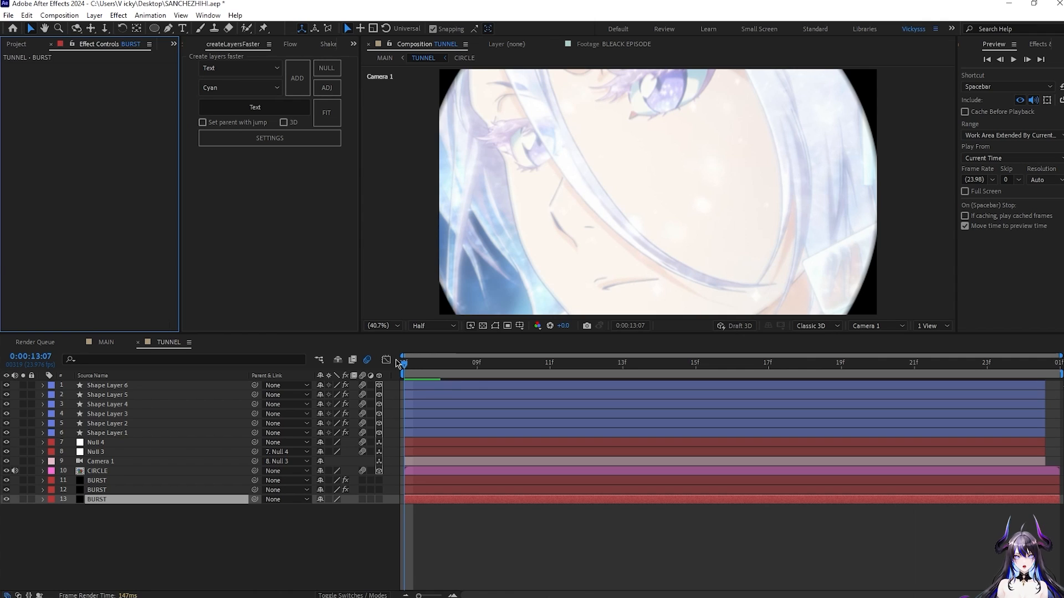
{"action": "key", "text": "space"}
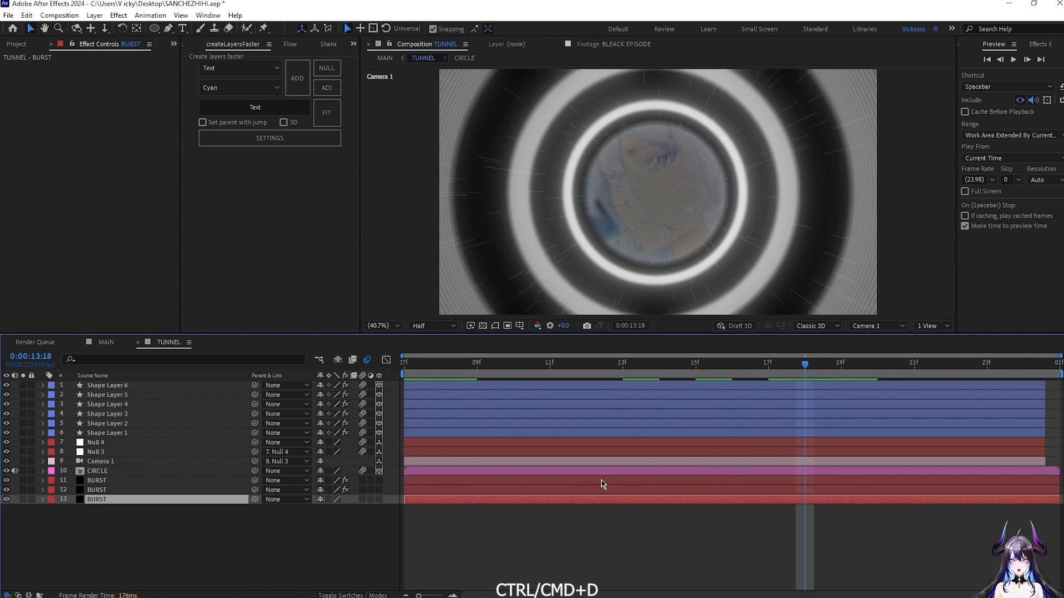
- Apply S_TextureFlux to the bottommost BURST layer as a background texture and scrub through the tunnel
{"action": "key", "text": "ctrl+space"}
{"action": "type", "text": "textureflu"}
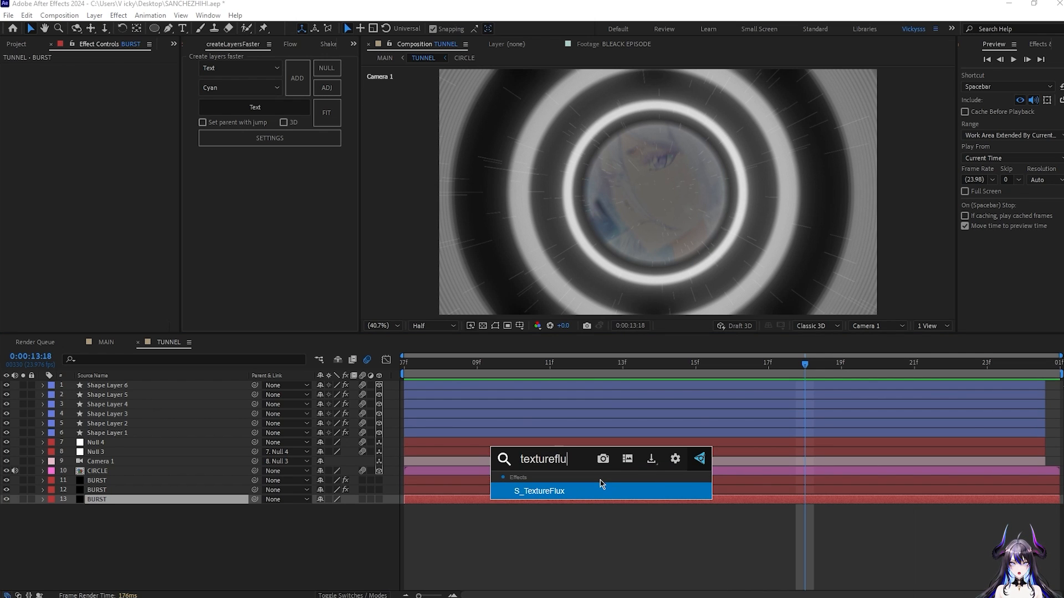
{"action": "key", "text": "Return"}
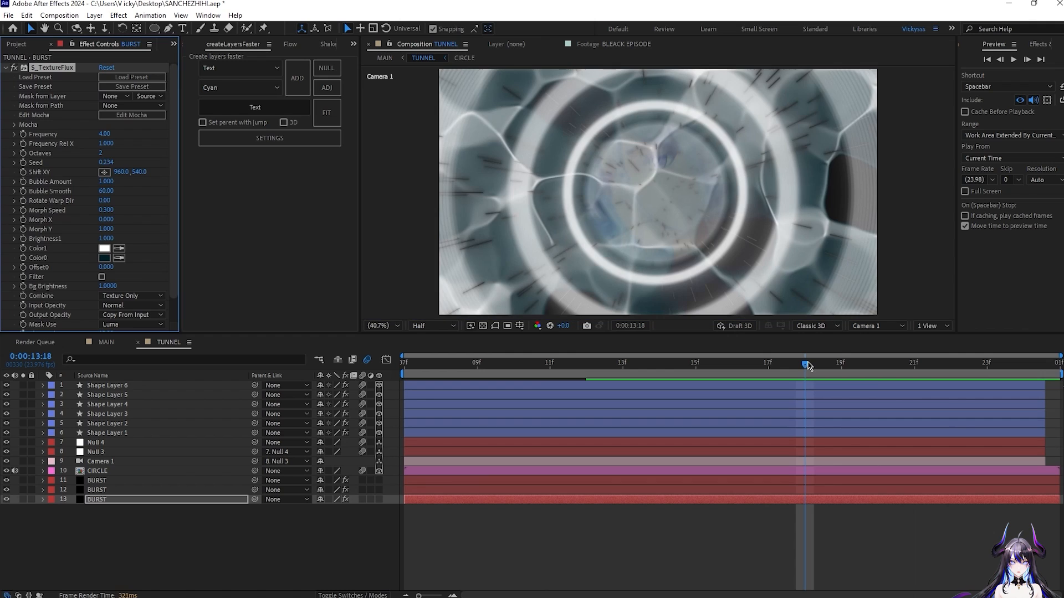
{"action": "left_click", "coordinate": [685, 379]}
{"action": "left_click_drag", "start_coordinate": [683, 380], "coordinate": [251, 376]}
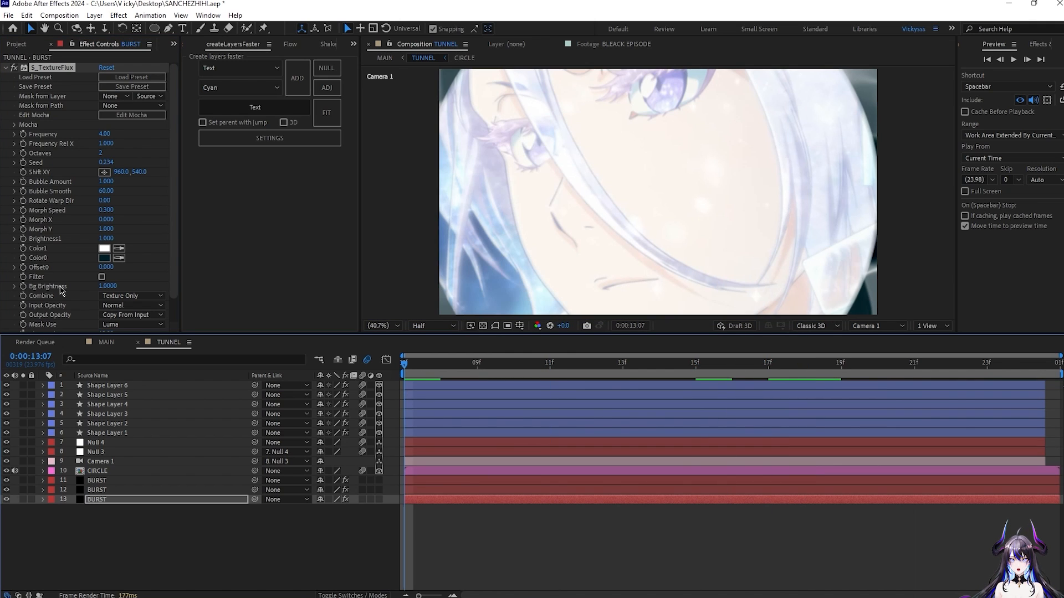
- Keyframe S_TextureFlux's Color0, shift the keyframe to 0:00:13:10, and check the background colours against the reference clip in MAIN
{"action": "left_click", "coordinate": [23, 259]}
{"action": "left_click_drag", "start_coordinate": [410, 363], "coordinate": [659, 404]}
{"action": "left_click_drag", "start_coordinate": [405, 519], "coordinate": [514, 519]}
{"action": "left_click", "coordinate": [103, 343]}
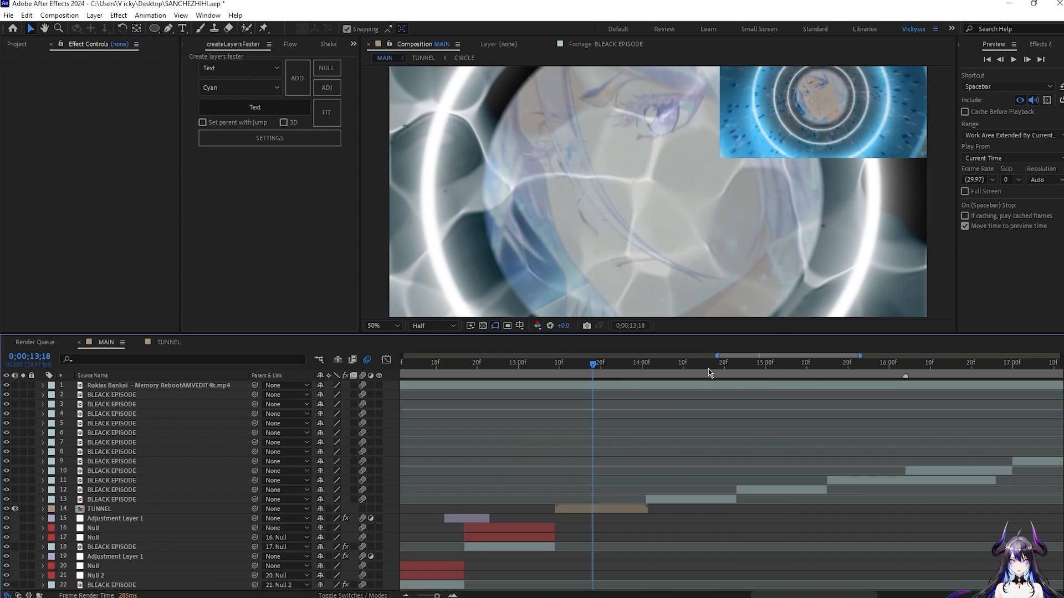
{"action": "left_click_drag", "start_coordinate": [584, 368], "coordinate": [623, 376]}
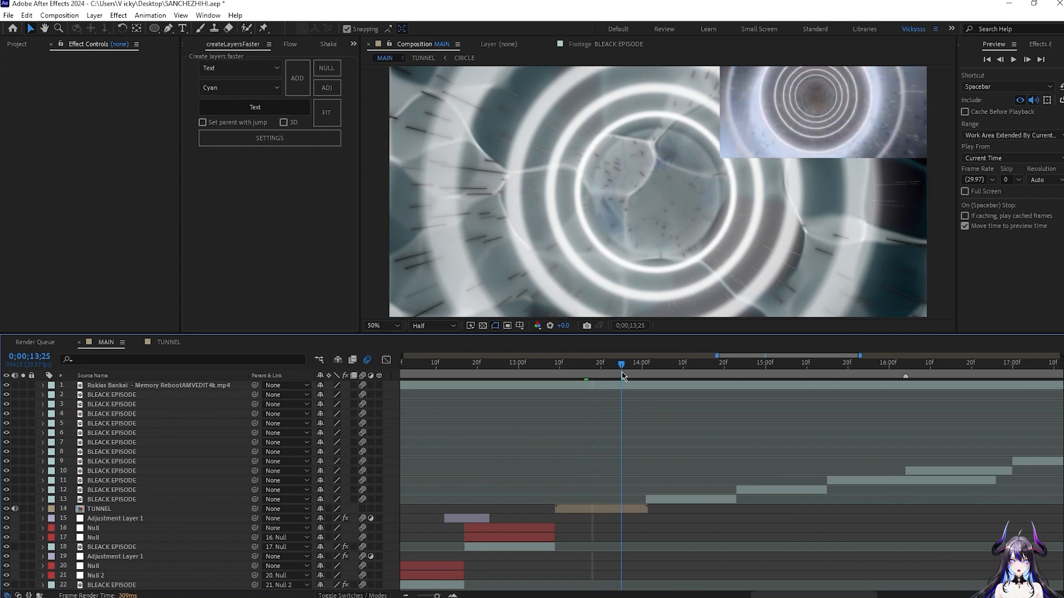
{"action": "left_click", "coordinate": [147, 346]}
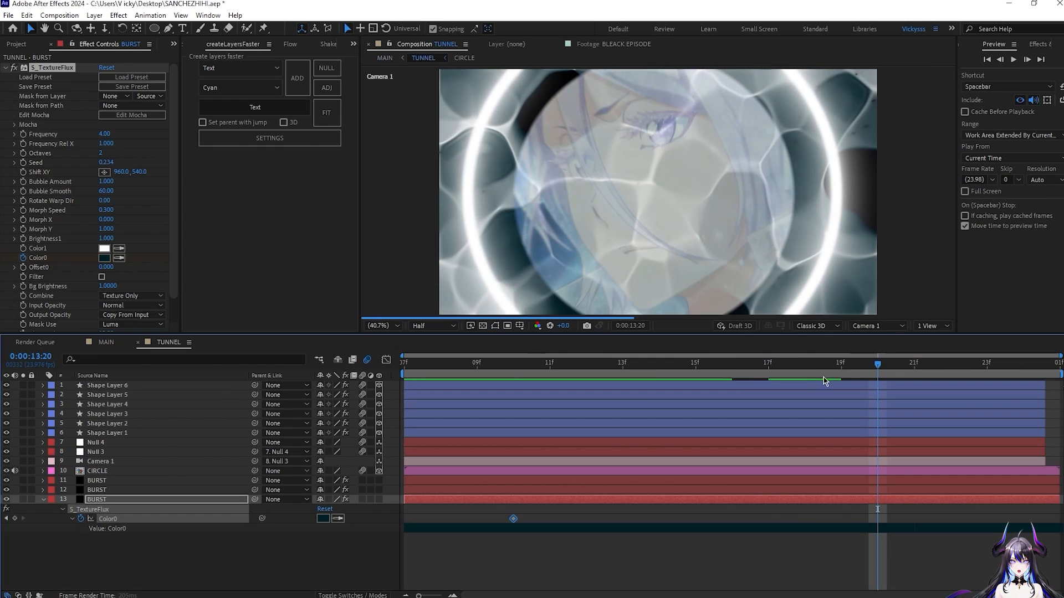
- Set the Color0 keyframe at 0:00:13:10 to cyan (1ABFEB) and preview the background
{"action": "left_click", "coordinate": [103, 260]}
{"action": "left_click", "coordinate": [718, 281]}
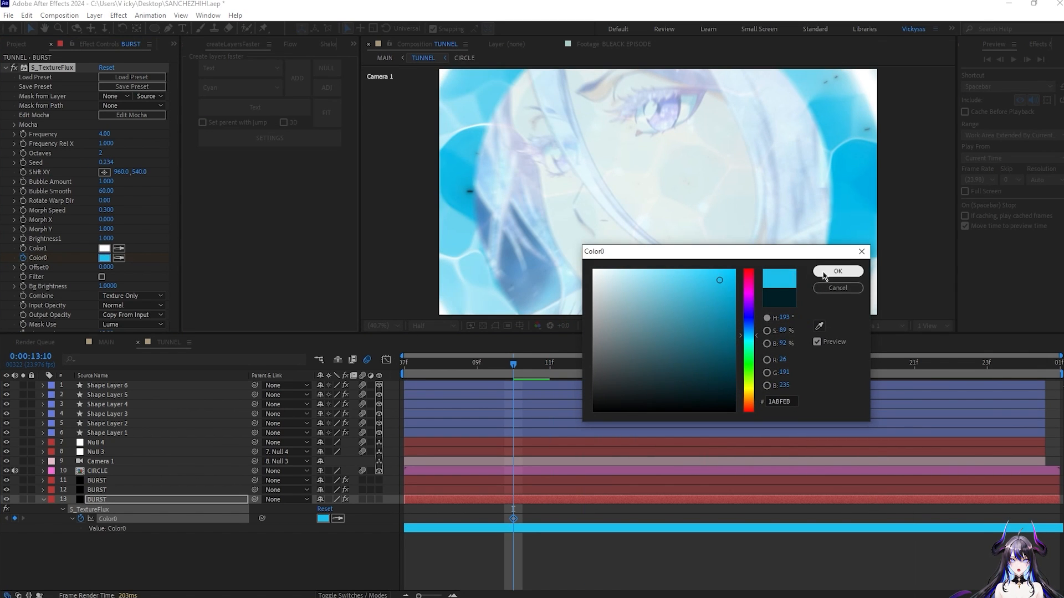
{"action": "left_click", "coordinate": [823, 275]}
{"action": "key", "text": "space"}
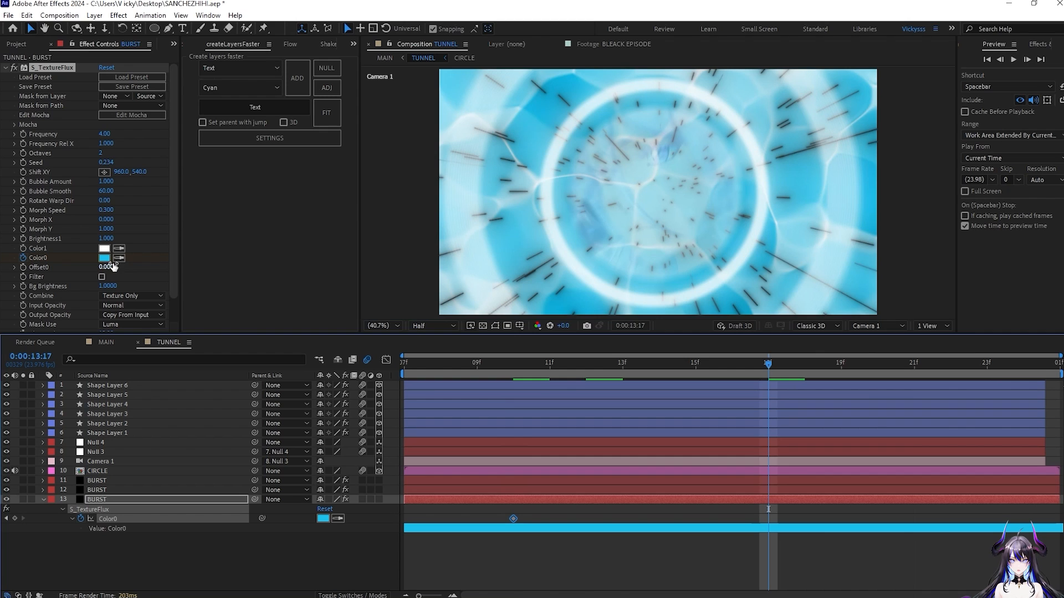
- Change Color0 to white at 0:00:13:17 and scrub through the colour transition
{"action": "left_click", "coordinate": [105, 258]}
{"action": "left_click", "coordinate": [622, 277]}
{"action": "left_click", "coordinate": [835, 272]}
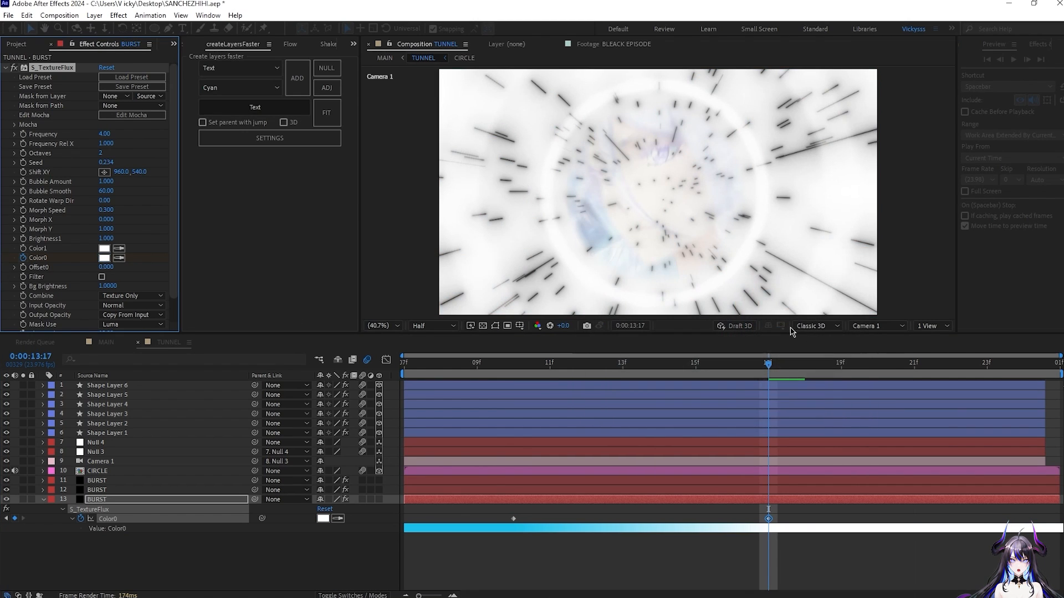
{"action": "left_click_drag", "start_coordinate": [764, 362], "coordinate": [763, 454]}
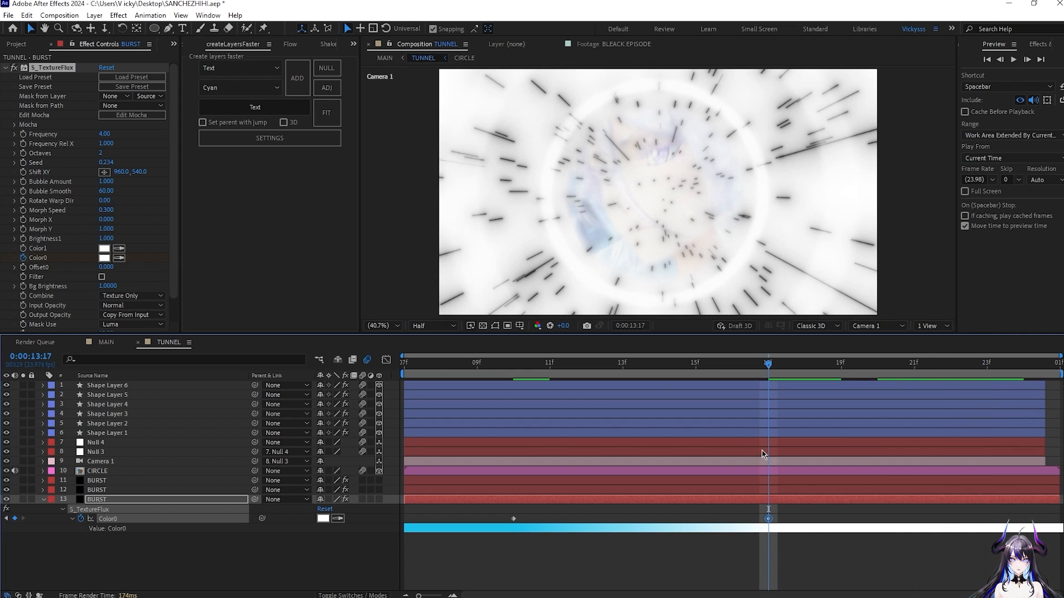
- Set the Color0 keyframe at 0:00:13:17 to saturated blue (013CFD) and preview
{"action": "left_click", "coordinate": [103, 256]}
{"action": "left_click_drag", "start_coordinate": [744, 333], "coordinate": [745, 322]}
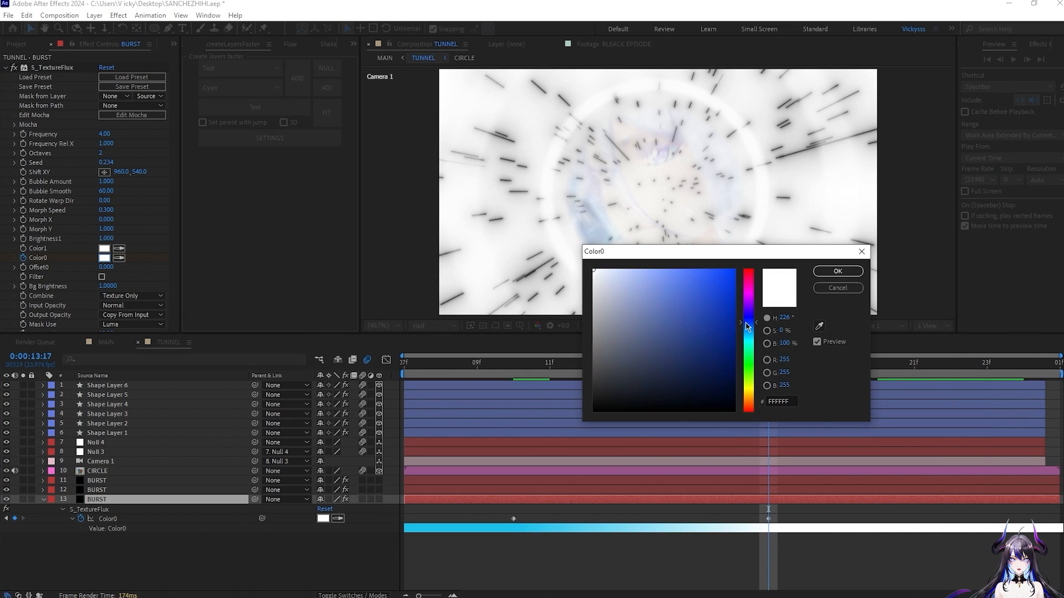
{"action": "left_click", "coordinate": [721, 304]}
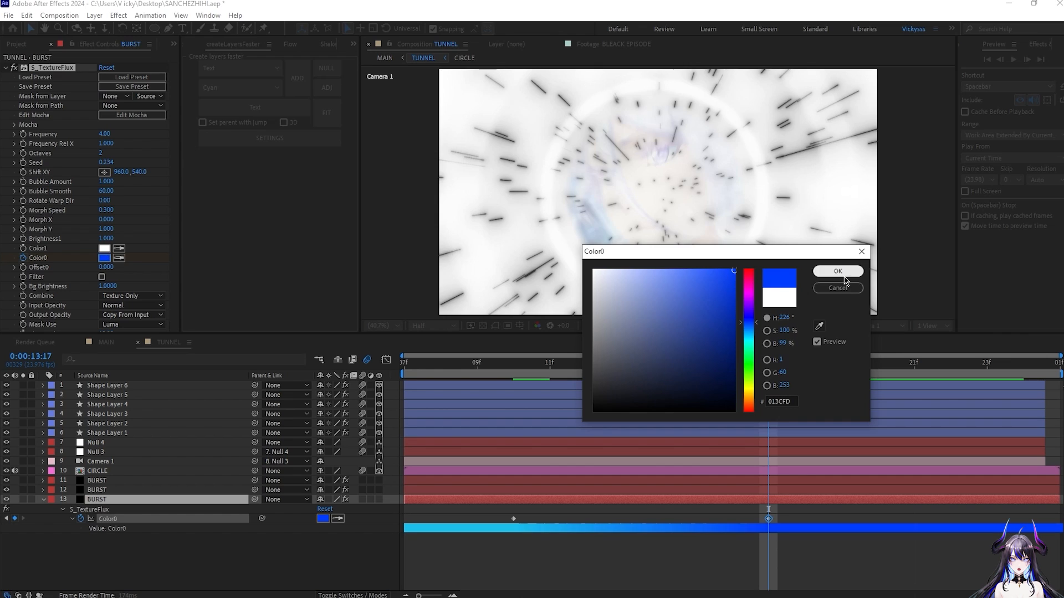
{"action": "left_click", "coordinate": [843, 276]}
{"action": "key", "text": "space"}
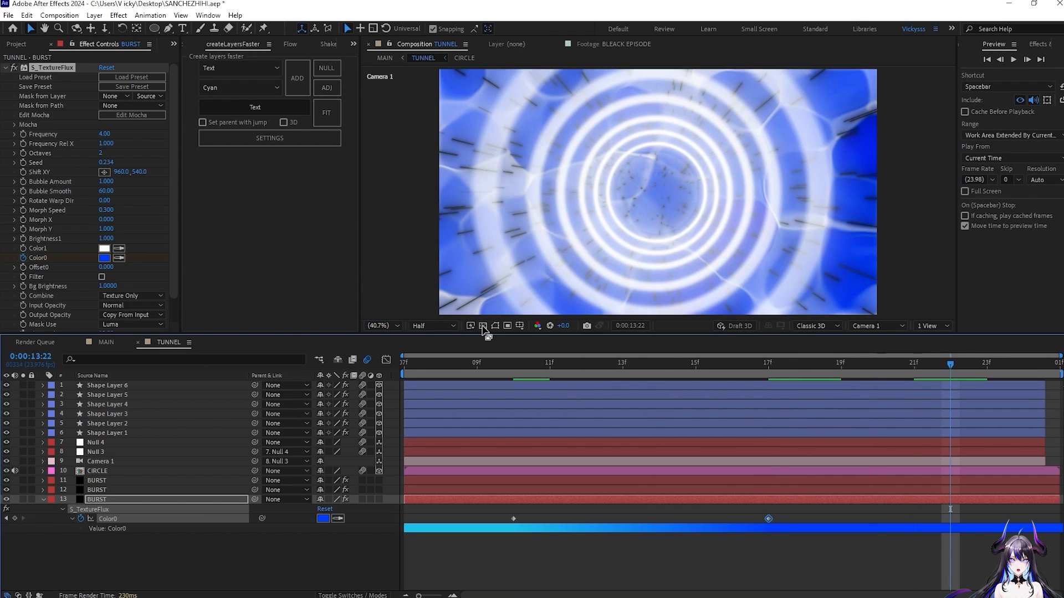
- Add a white (FFFFFF) Color0 keyframe, move it from 0:00:13:22 to 0:00:14:00, and preview the colour transition
{"action": "left_click", "coordinate": [104, 258]}
{"action": "type", "text": "FFFFFF"}
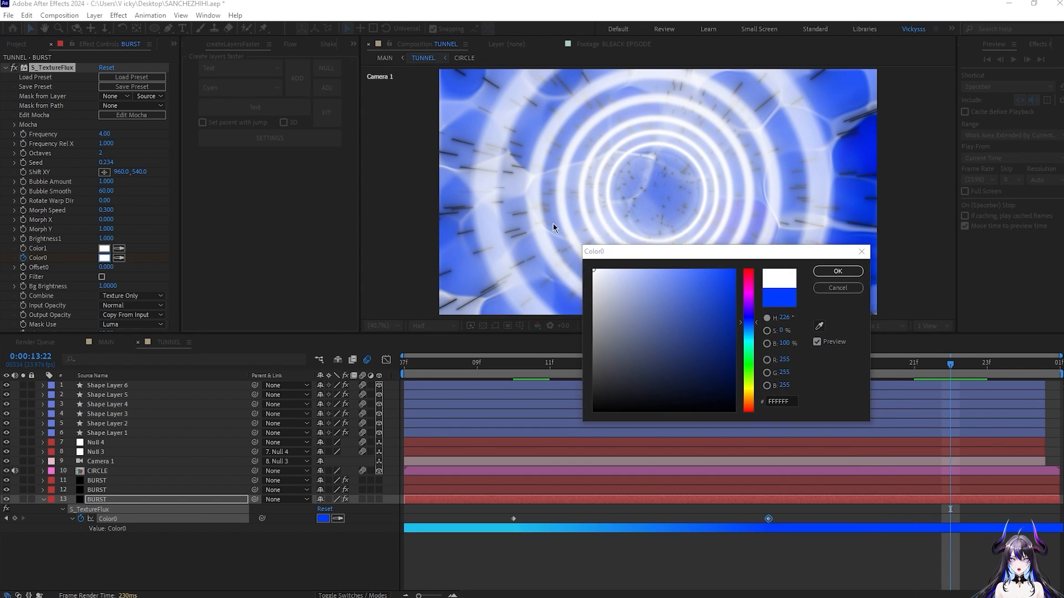
{"action": "left_click", "coordinate": [833, 273]}
{"action": "left_click_drag", "start_coordinate": [950, 518], "coordinate": [1023, 519]}
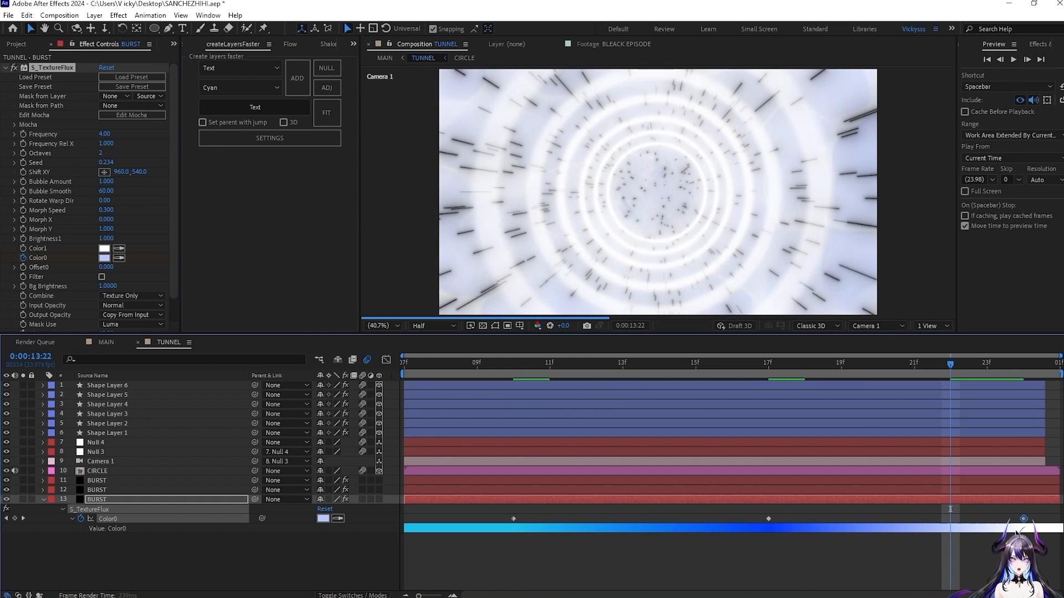
{"action": "key", "text": "space"}
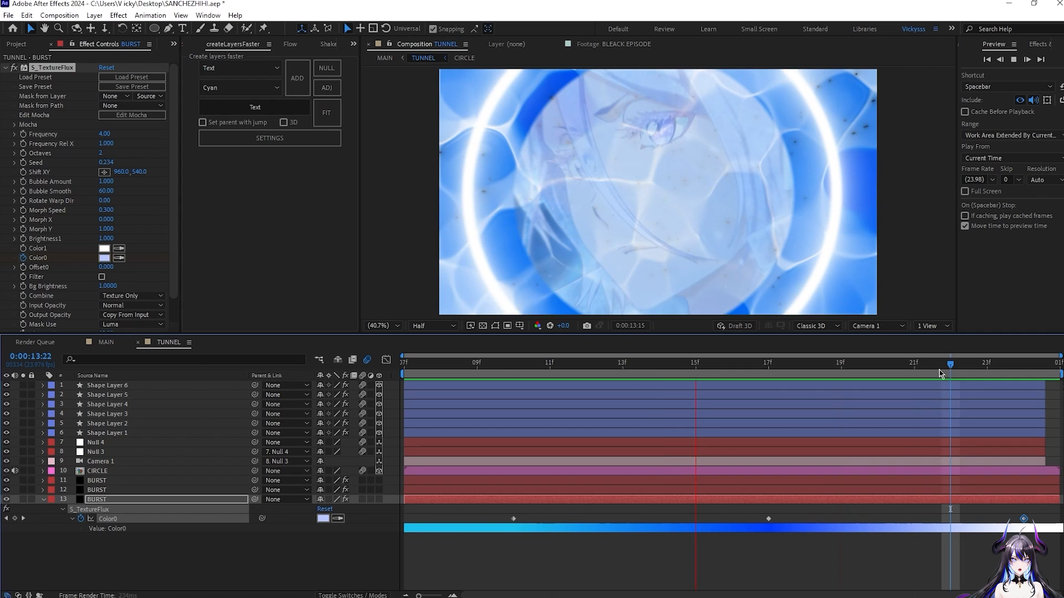
- Move the current time to 0:00:13:17 in the TUNNEL composition and activate the Ellipse tool
{"action": "left_click", "coordinate": [658, 370]}
{"action": "left_click_drag", "start_coordinate": [624, 370], "coordinate": [758, 433]}
{"action": "left_click", "coordinate": [682, 557]}
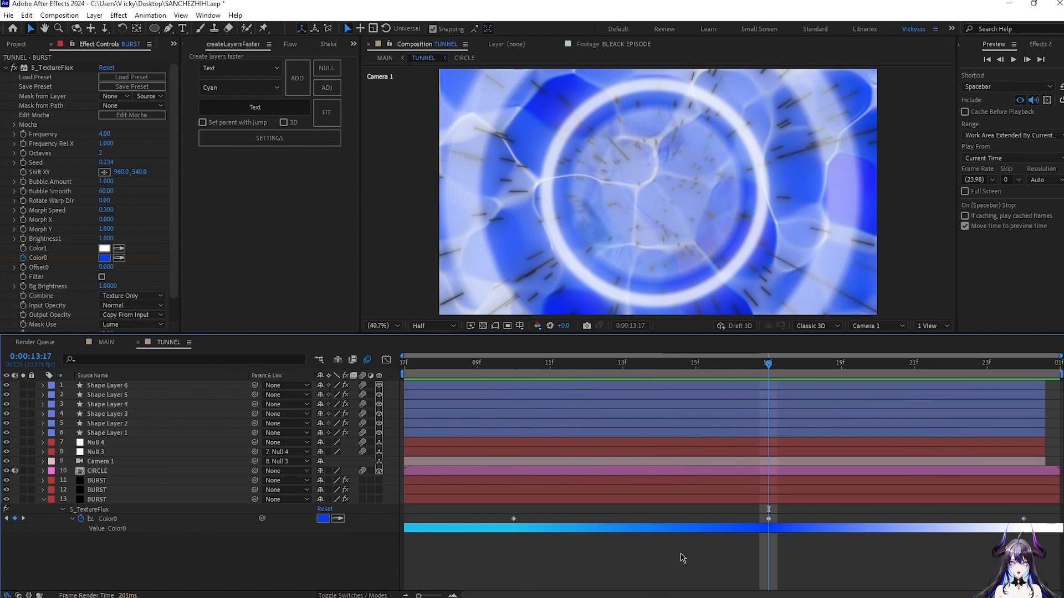
{"action": "left_click", "coordinate": [151, 28]}
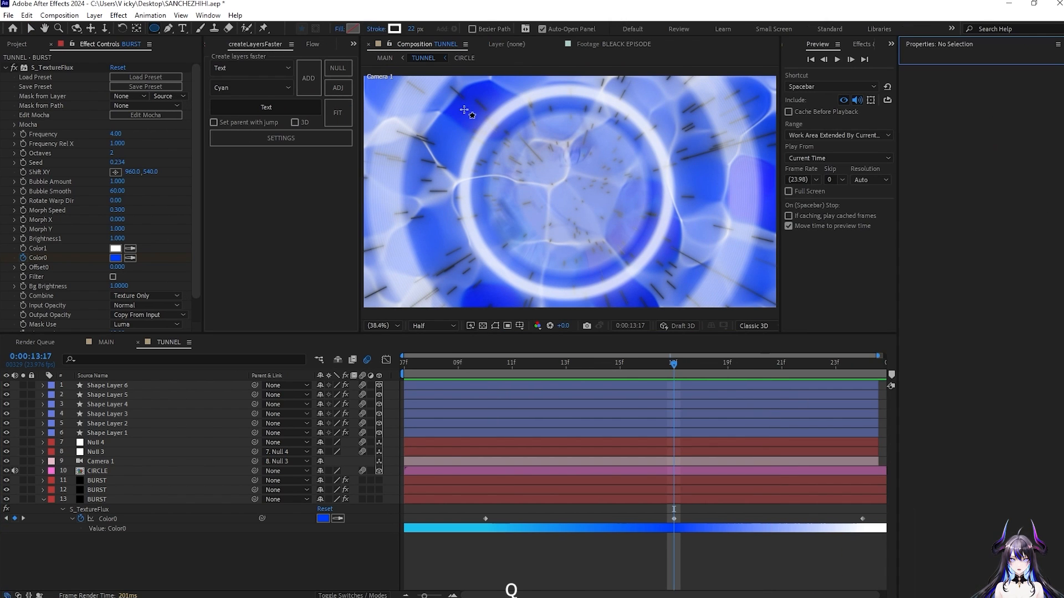
{"action": "left_click_drag", "start_coordinate": [460, 107], "coordinate": [499, 124]}
{"action": "left_click_drag", "start_coordinate": [585, 173], "coordinate": [683, 330]}
{"action": "key", "text": "Delete"}
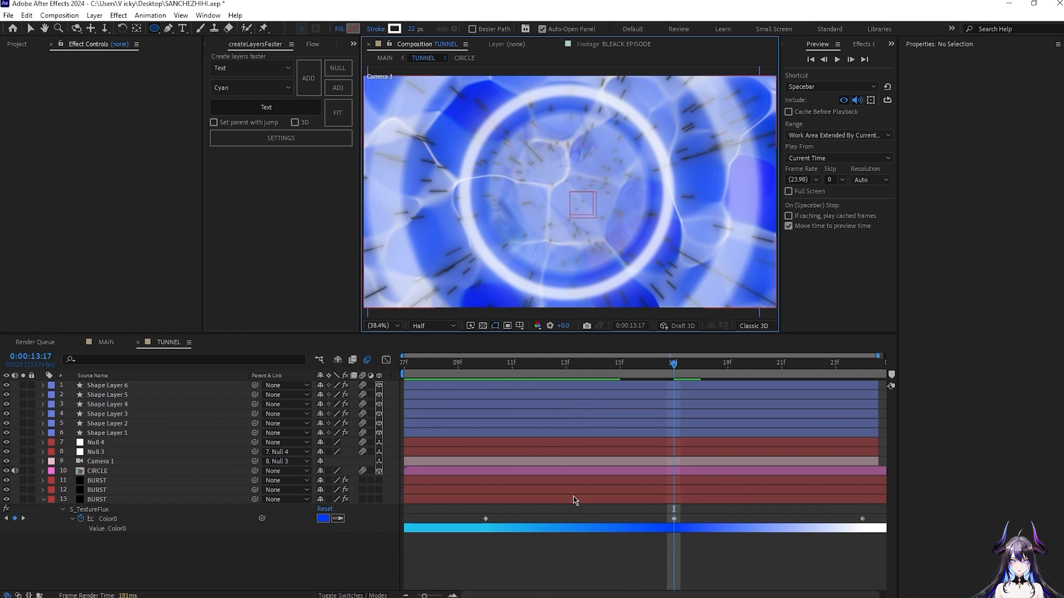
- Draw a circular mask on the bottom BURST layer, fitted to the tunnel's central opening inside the white ring
{"action": "left_click", "coordinate": [572, 500]}
{"action": "left_click_drag", "start_coordinate": [481, 114], "coordinate": [656, 223]}
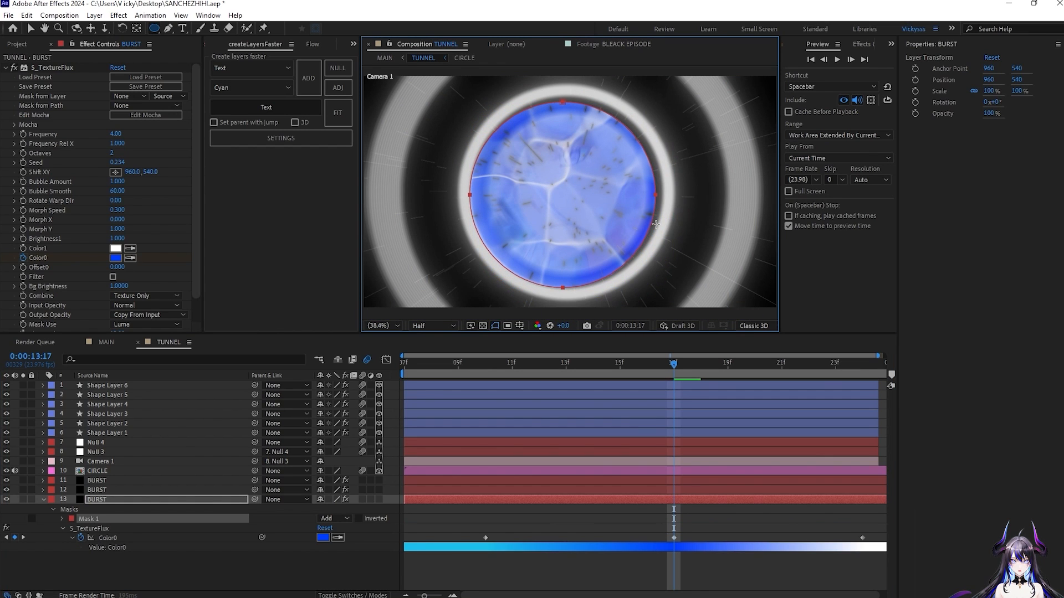
{"action": "left_click", "coordinate": [556, 161]}
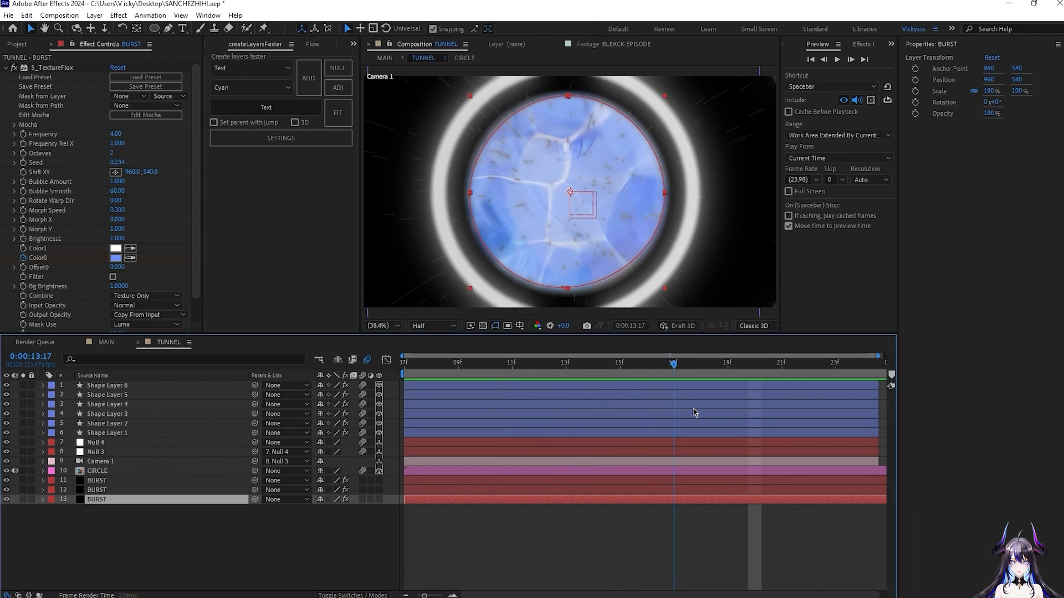
- Set the BURST layer's mask feather to 239 pixels, invert the mask, and preview the composition
{"action": "key", "text": "space"}
{"action": "key", "text": "f"}
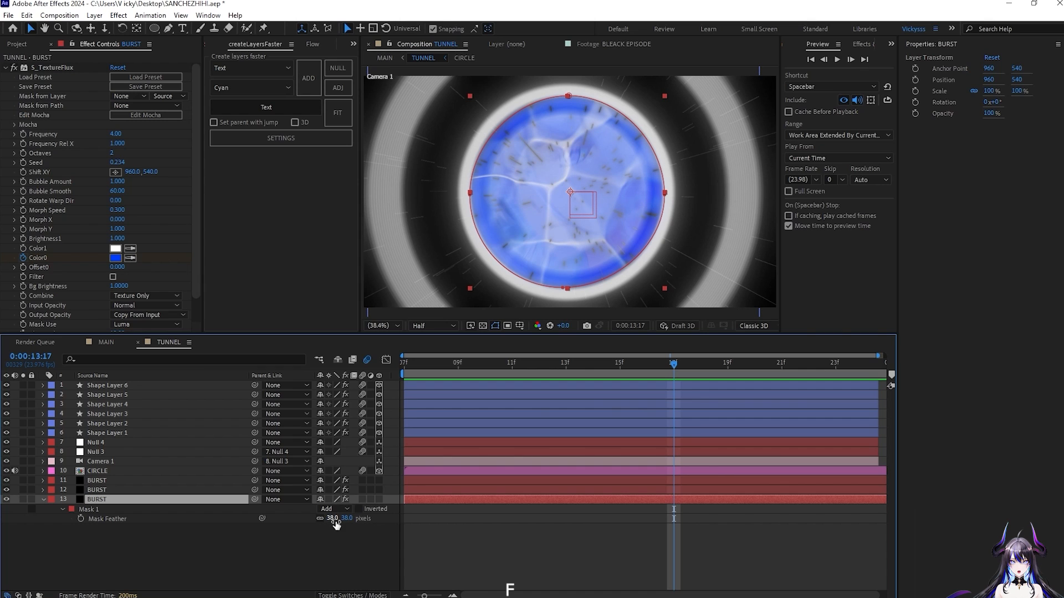
{"action": "left_click_drag", "start_coordinate": [330, 519], "coordinate": [344, 518]}
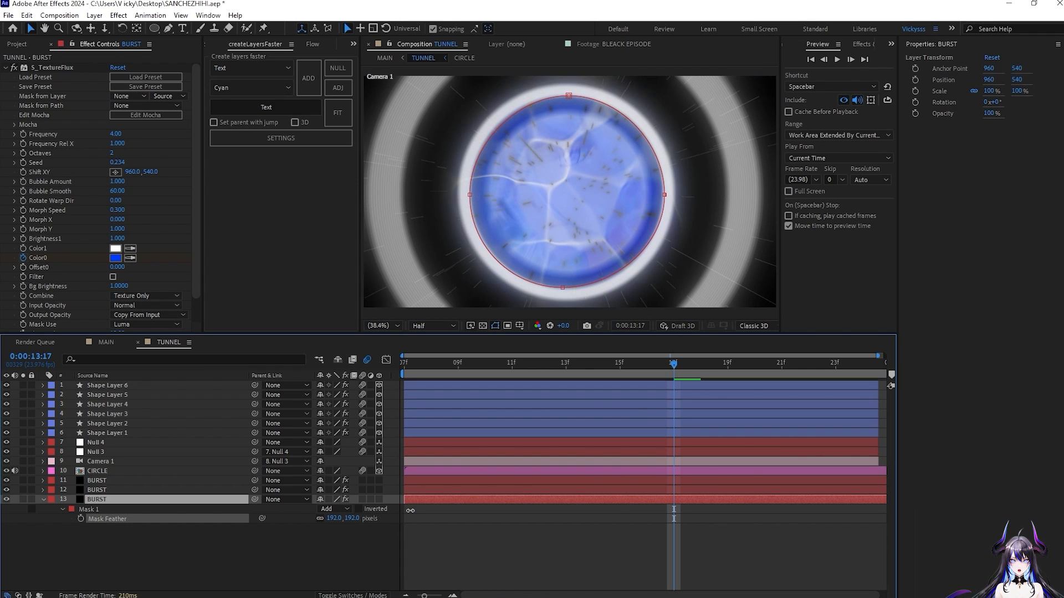
{"action": "left_click", "coordinate": [436, 511]}
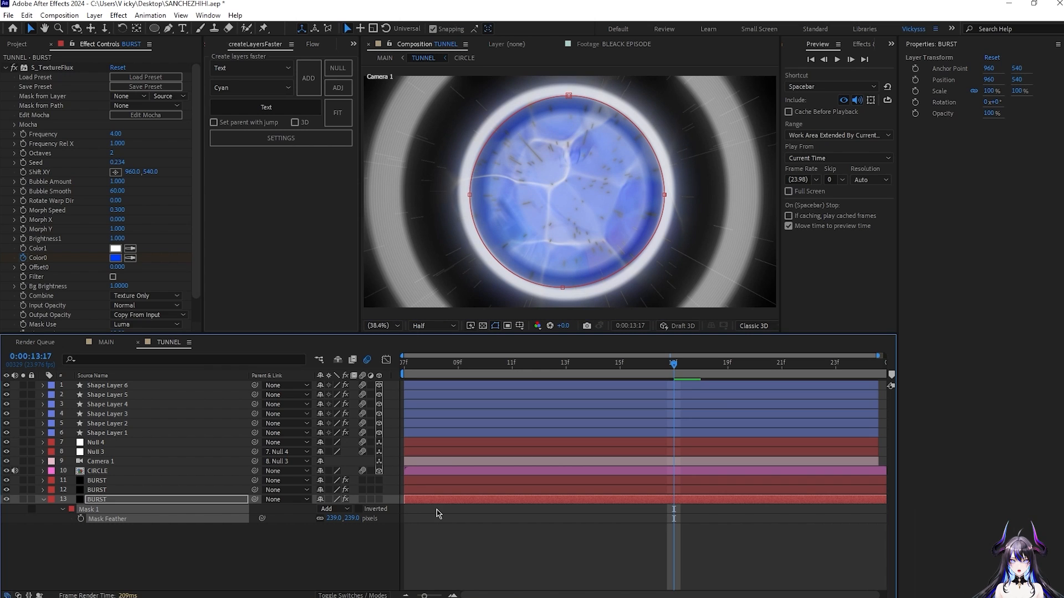
{"action": "left_click", "coordinate": [359, 509]}
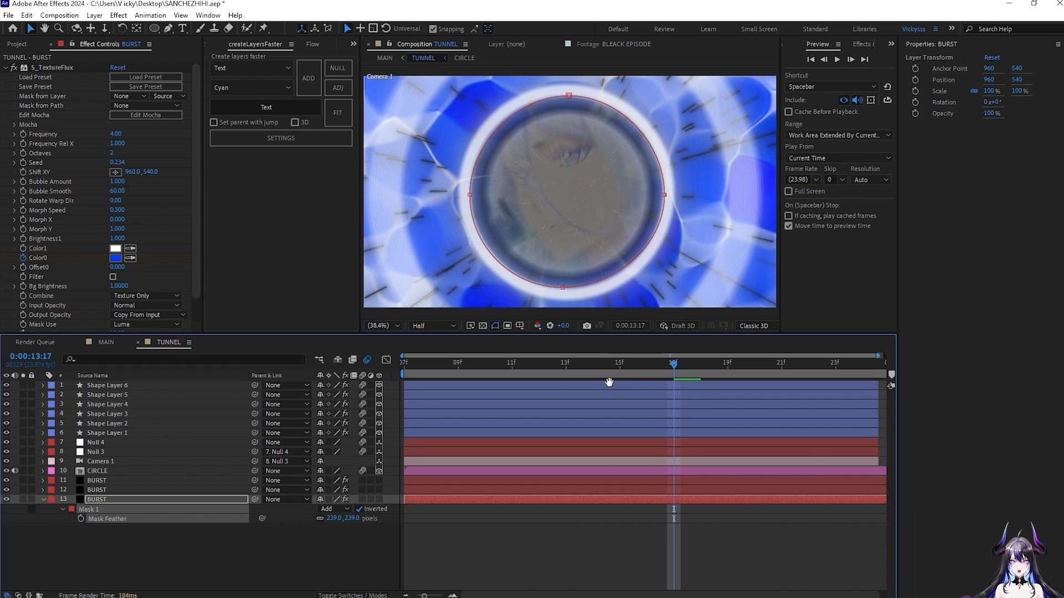
{"action": "left_click_drag", "start_coordinate": [680, 369], "coordinate": [831, 369]}
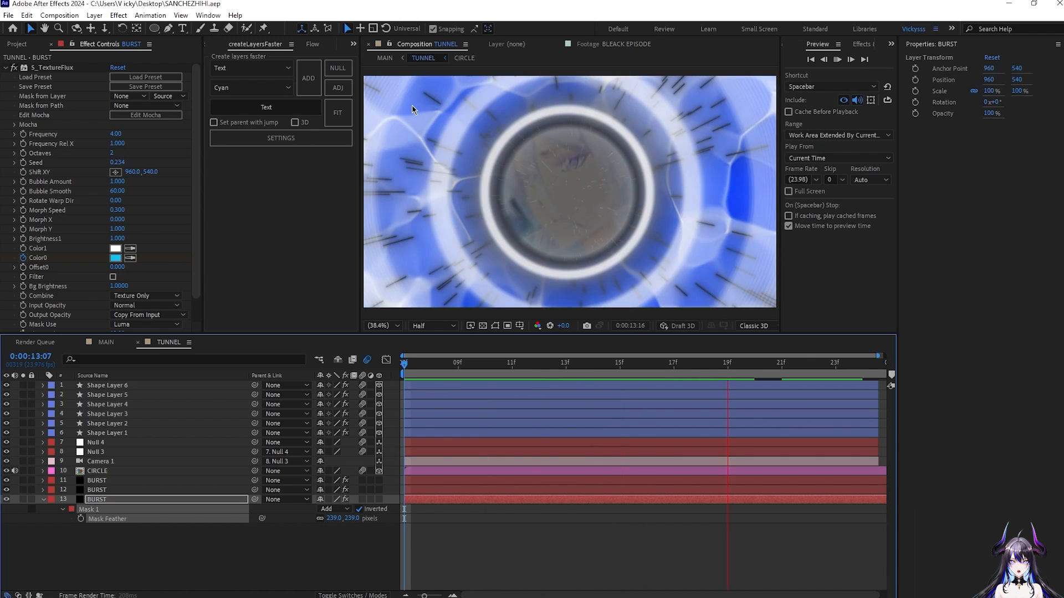
{"action": "key", "text": "space"}
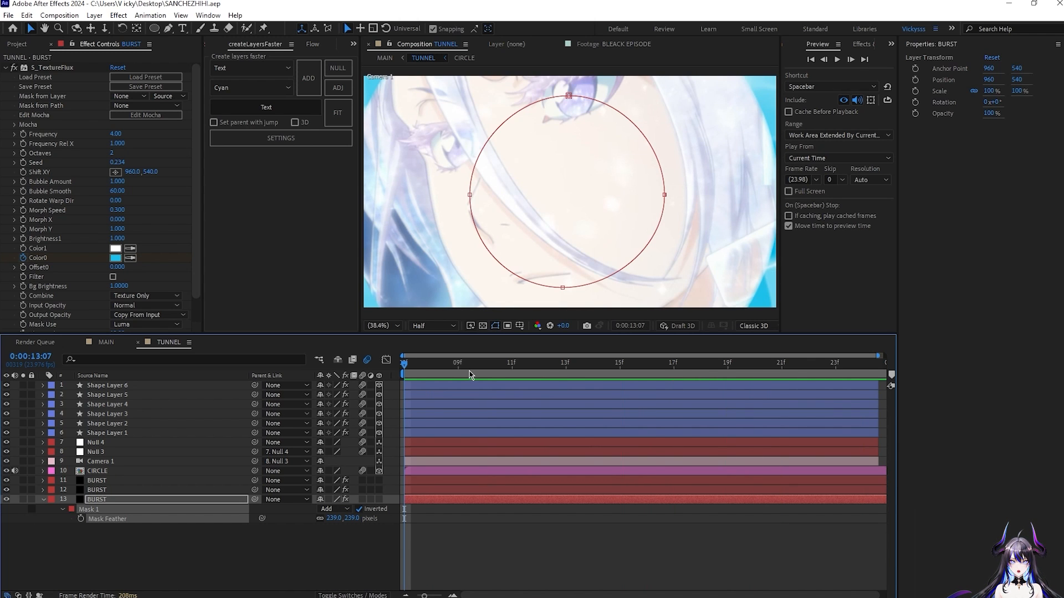
- Lower the S_TextureFlux Frequency on the masked BURST layer to 0.01 and preview the result
{"action": "left_click_drag", "start_coordinate": [416, 371], "coordinate": [673, 366]}
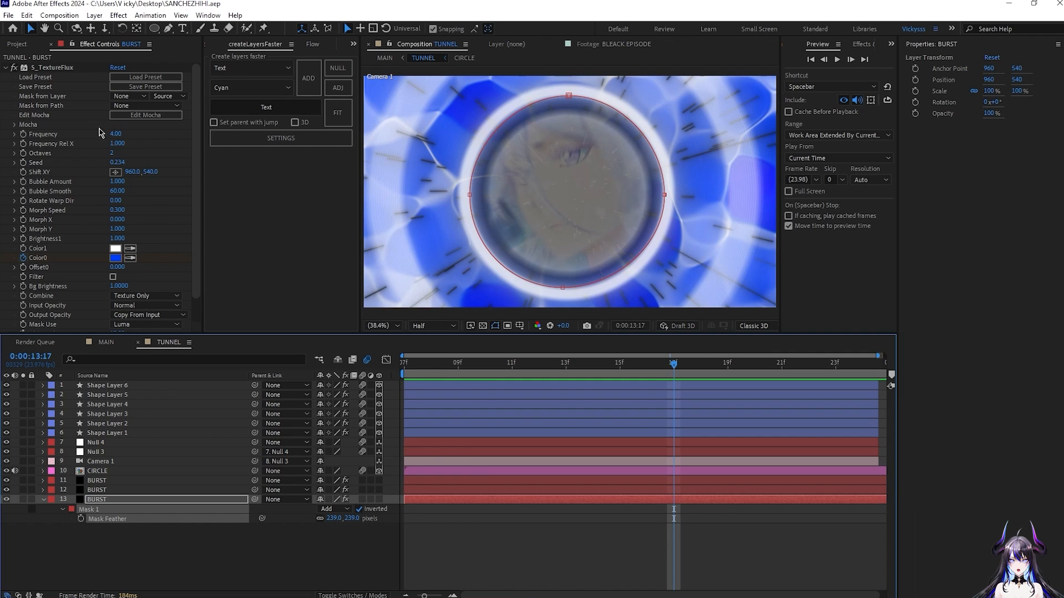
{"action": "left_click_drag", "start_coordinate": [113, 136], "coordinate": [86, 136]}
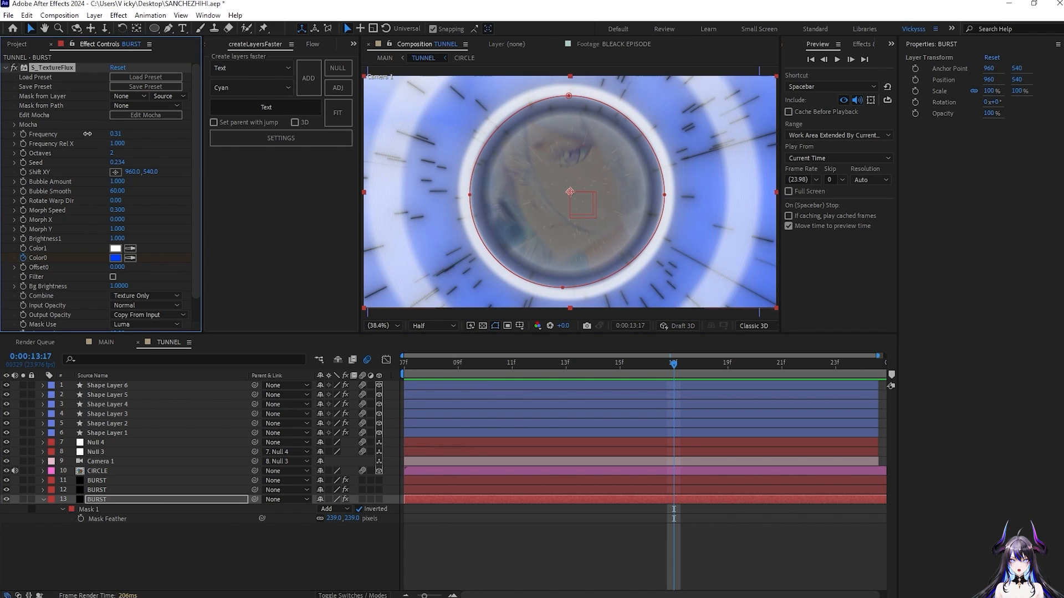
{"action": "key", "text": "space"}
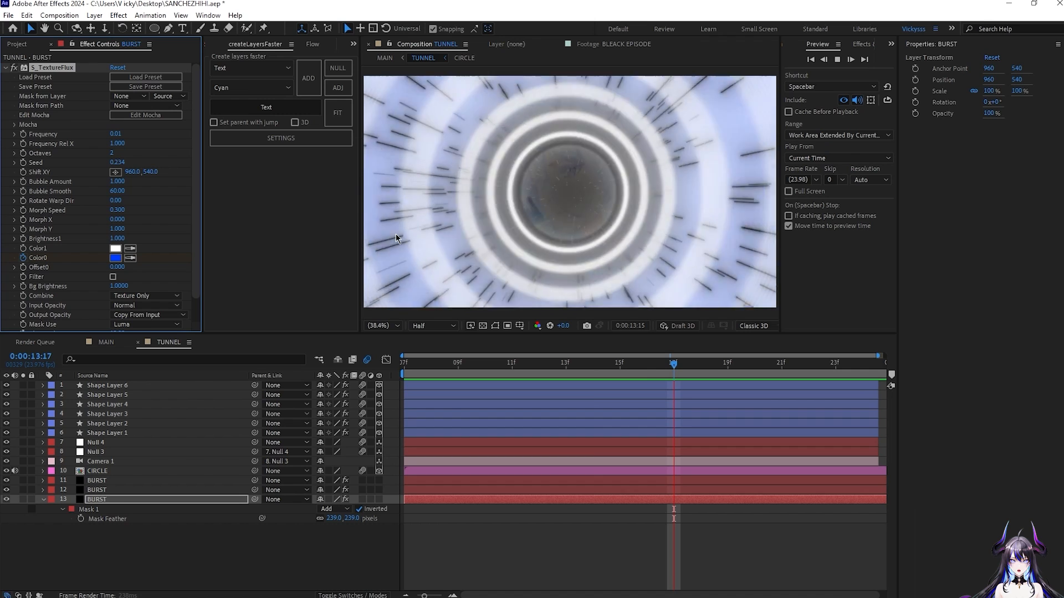
- Copy the reference video layer Rukias Bankai - Memory RebootAMVEDIT4k.mp4 from the MAIN composition and paste it into TUNNEL
{"action": "left_click", "coordinate": [105, 342]}
{"action": "left_click_drag", "start_coordinate": [595, 370], "coordinate": [603, 395]}
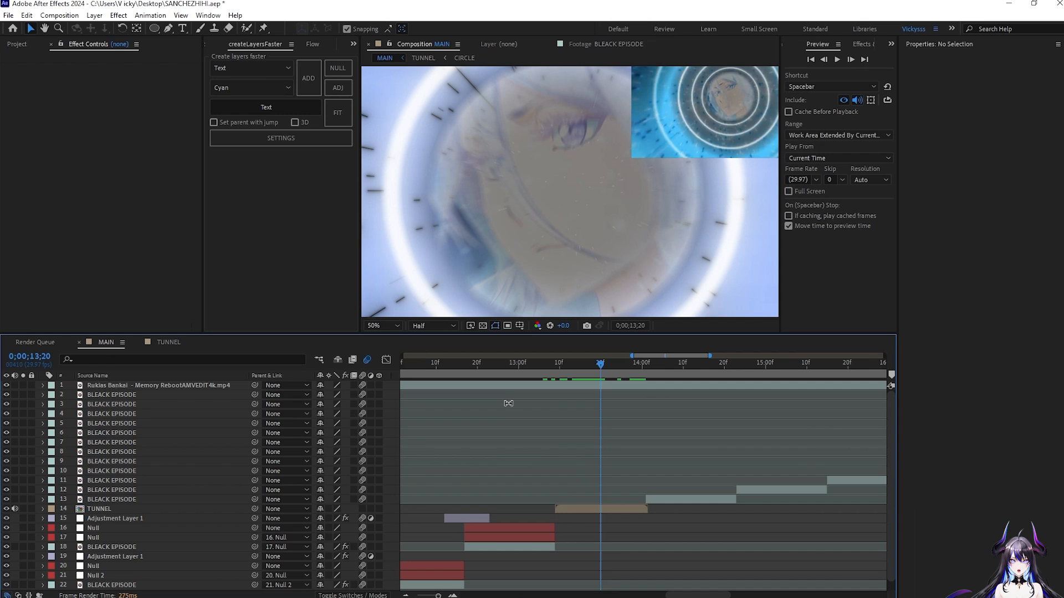
{"action": "left_click", "coordinate": [502, 388]}
{"action": "double_click", "coordinate": [594, 510]}
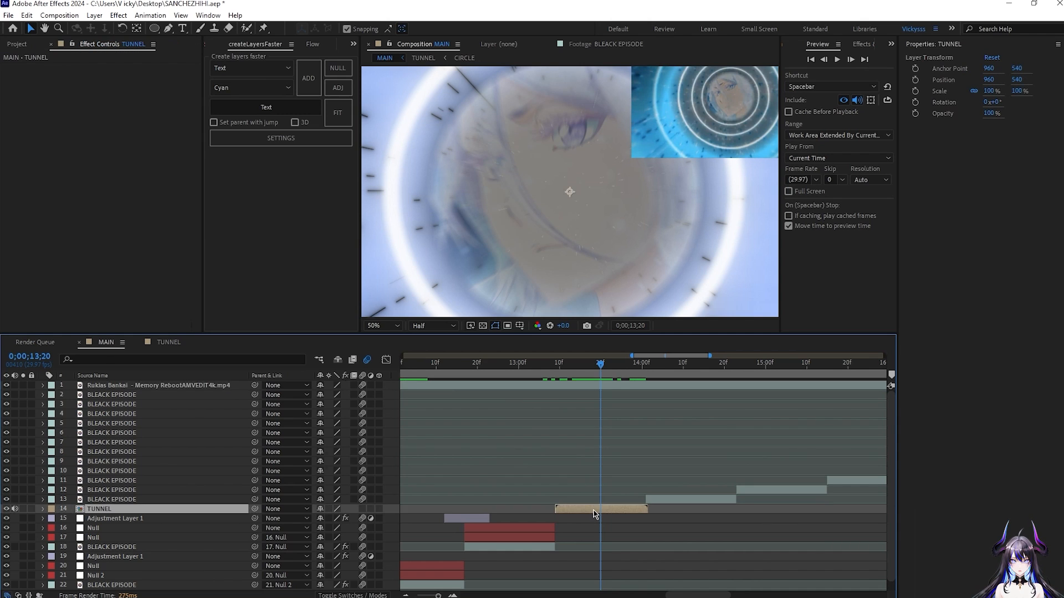
{"action": "left_click", "coordinate": [531, 539]}
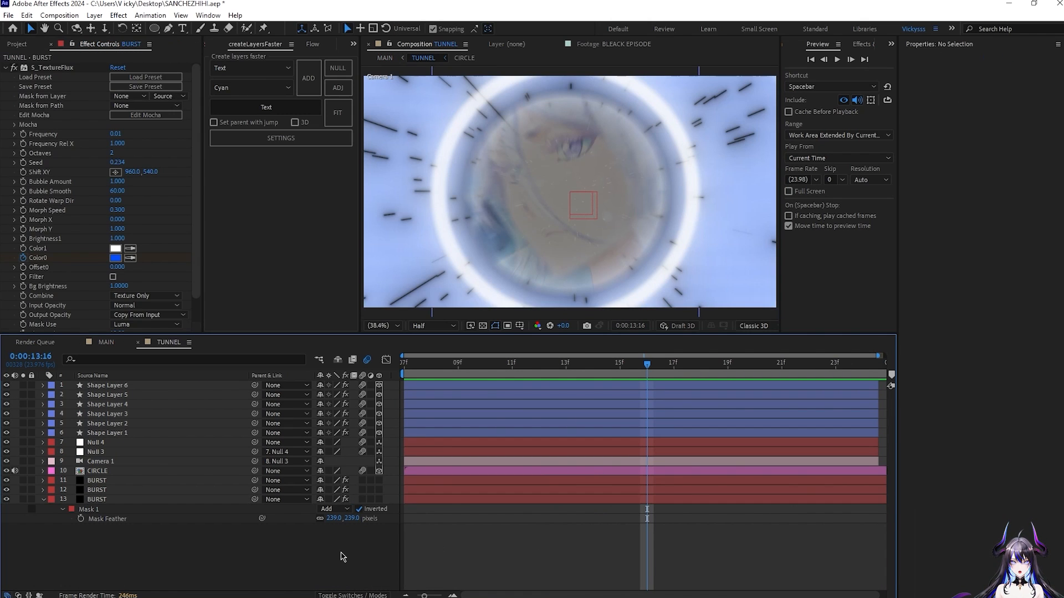
{"action": "key", "text": "ctrl+v"}
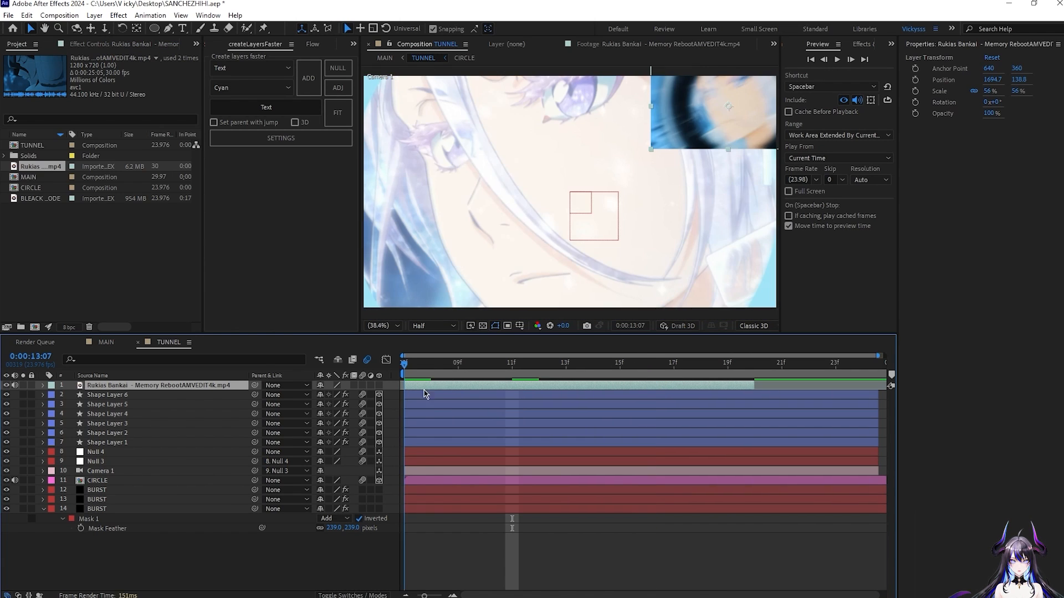
- Reveal the bottom BURST layer's keyframes and delete the blue Color0 keyframe at 0:00:13:17
{"action": "key", "text": "Page_Down"}
{"action": "key", "text": "Page_Down"}
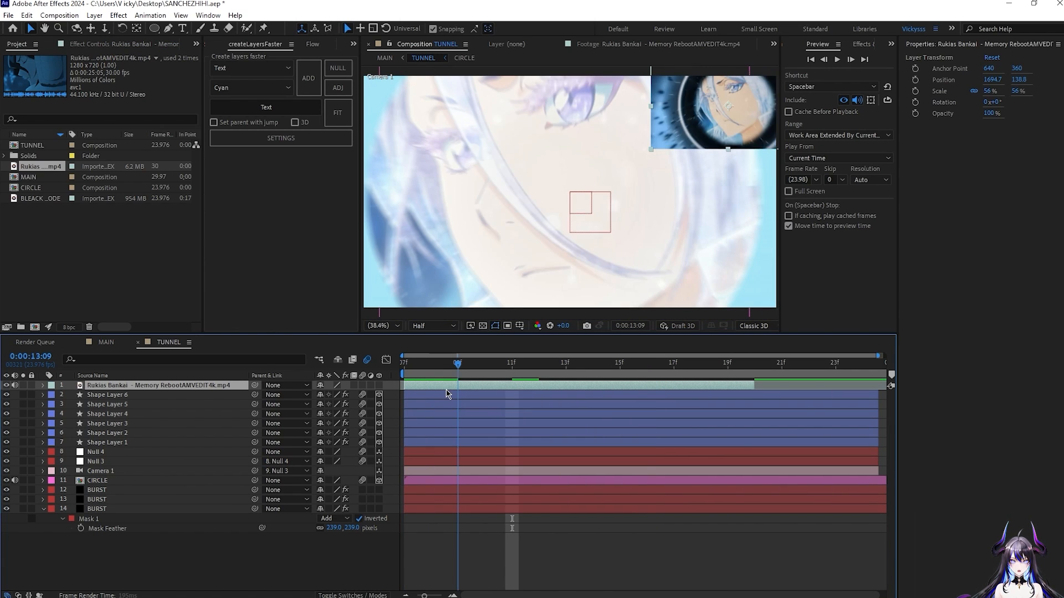
{"action": "key", "text": "Page_Down"}
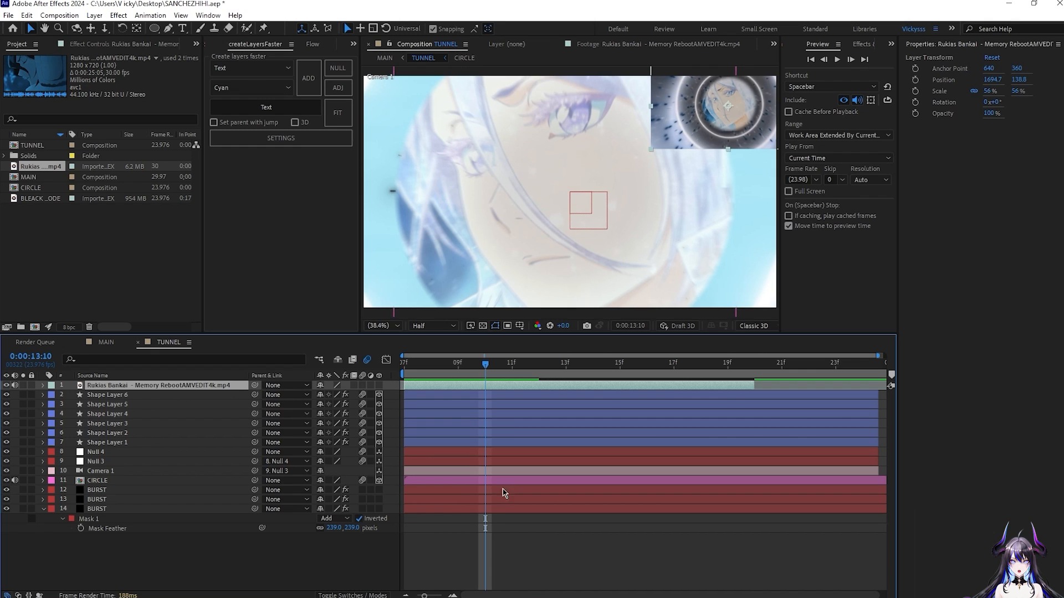
{"action": "left_click", "coordinate": [505, 511]}
{"action": "key", "text": "u"}
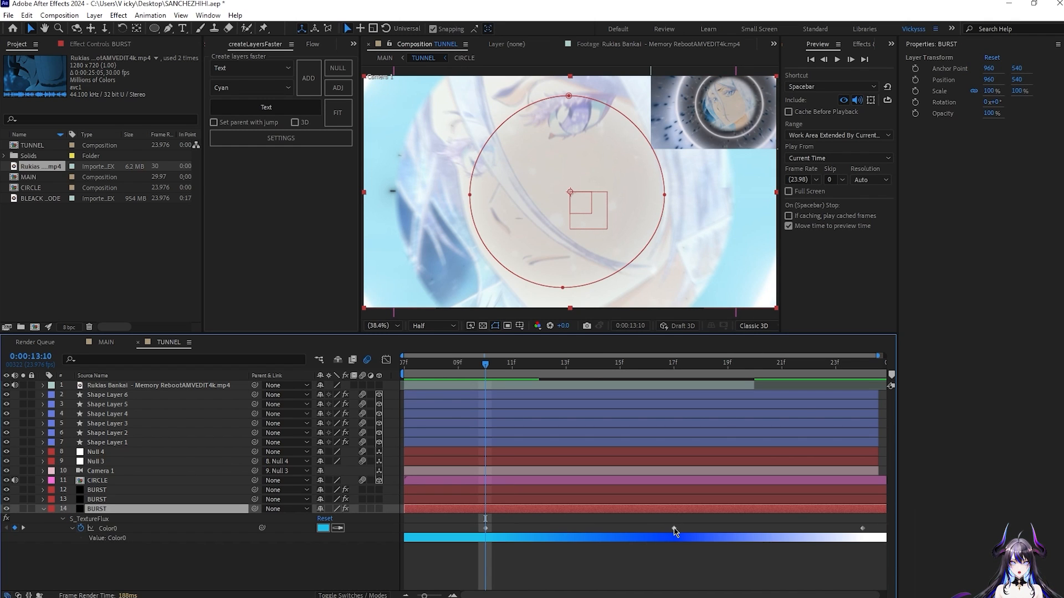
{"action": "left_click", "coordinate": [675, 528]}
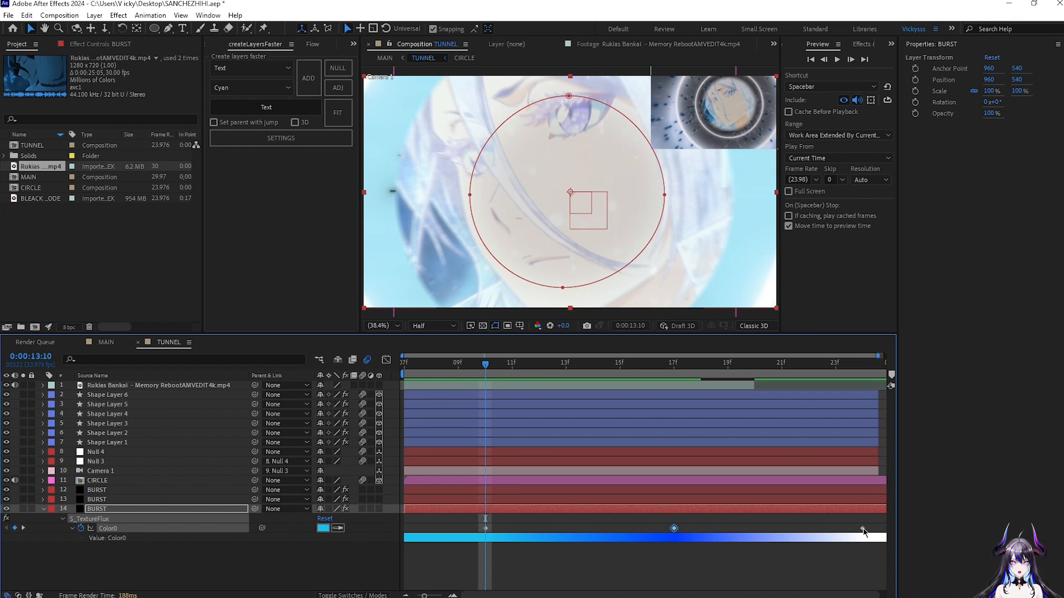
{"action": "key", "text": "Delete"}
- Move the cyan Color0 keyframe to 0:00:13:09 and the white Color0 keyframe to 0:00:13:10
{"action": "left_click_drag", "start_coordinate": [871, 524], "coordinate": [855, 532]}
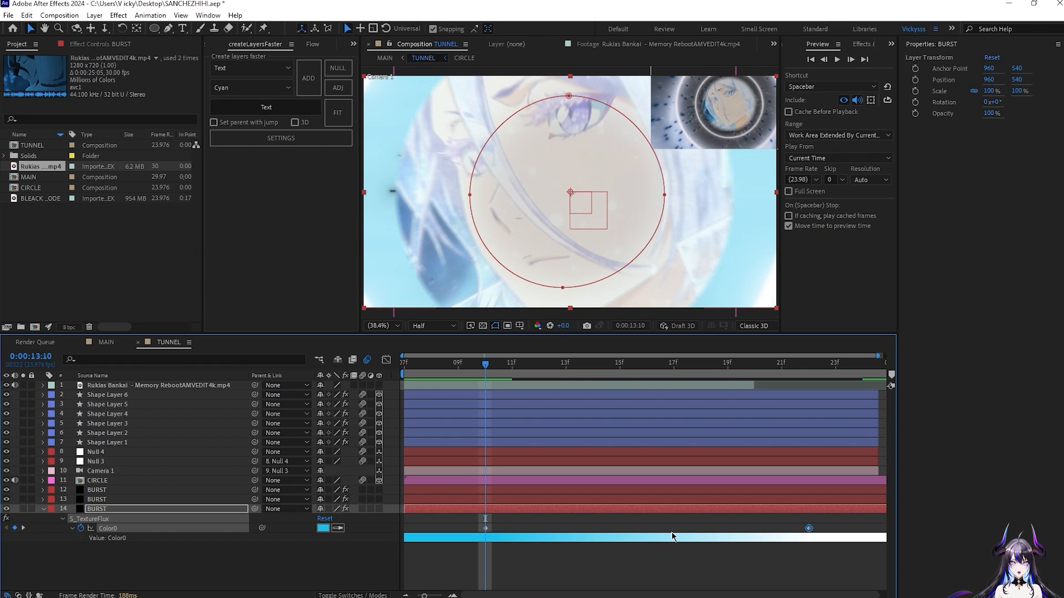
{"action": "left_click_drag", "start_coordinate": [702, 536], "coordinate": [577, 541]}
{"action": "left_click", "coordinate": [473, 533]}
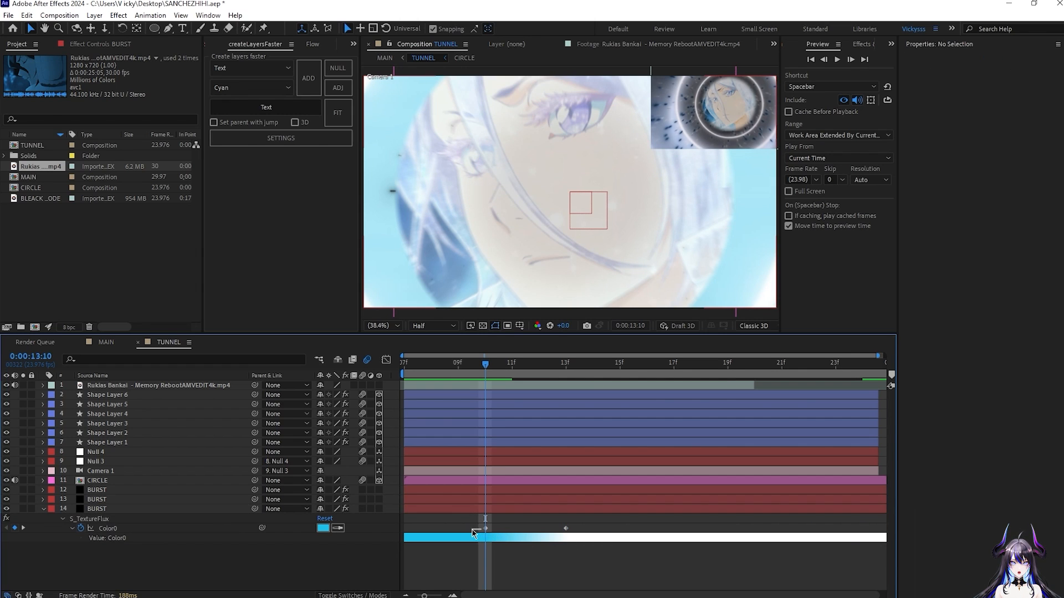
{"action": "left_click_drag", "start_coordinate": [486, 531], "coordinate": [455, 531]}
{"action": "left_click_drag", "start_coordinate": [565, 531], "coordinate": [485, 530]}
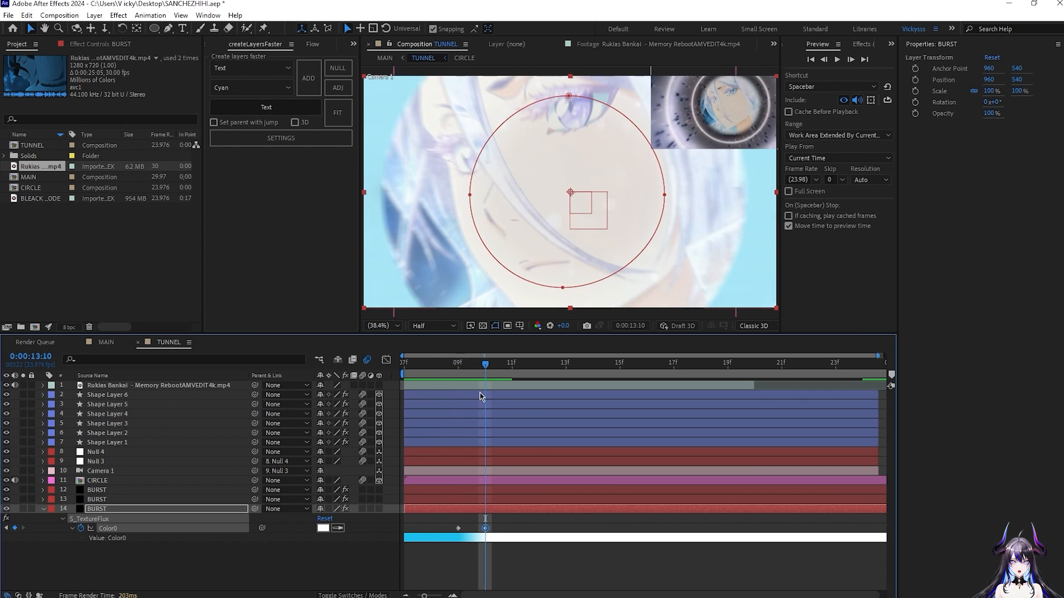
- Duplicate the cyan Color0 keyframe at 0:00:13:12 and the white one at 0:00:13:17, following the reference video
{"action": "key", "text": "Page_Down"}
{"action": "key", "text": "Page_Down"}
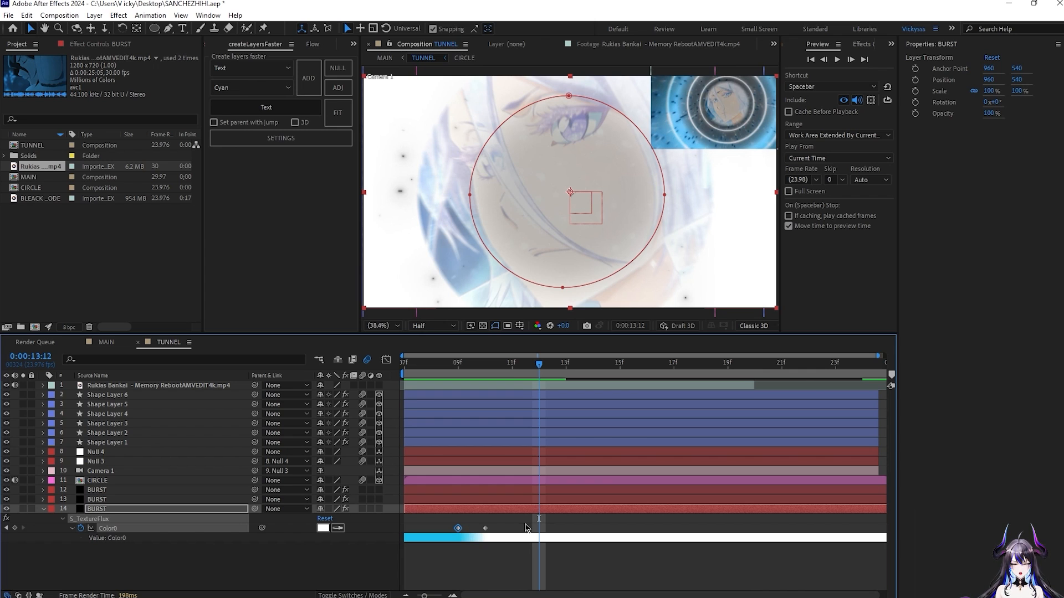
{"action": "key", "text": "ctrl+v"}
{"action": "key", "text": "space"}
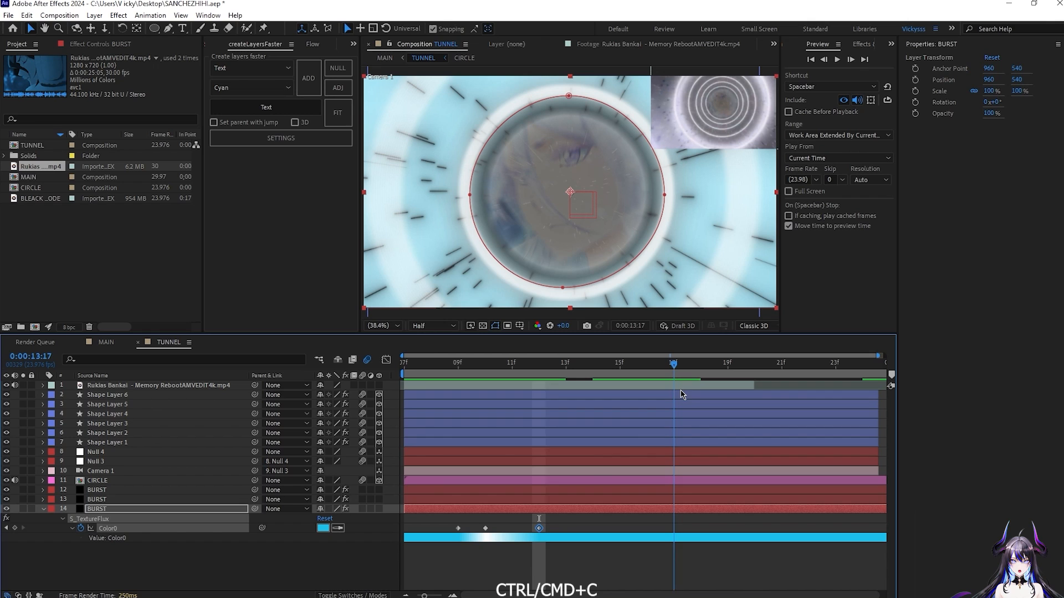
{"action": "key", "text": "space"}
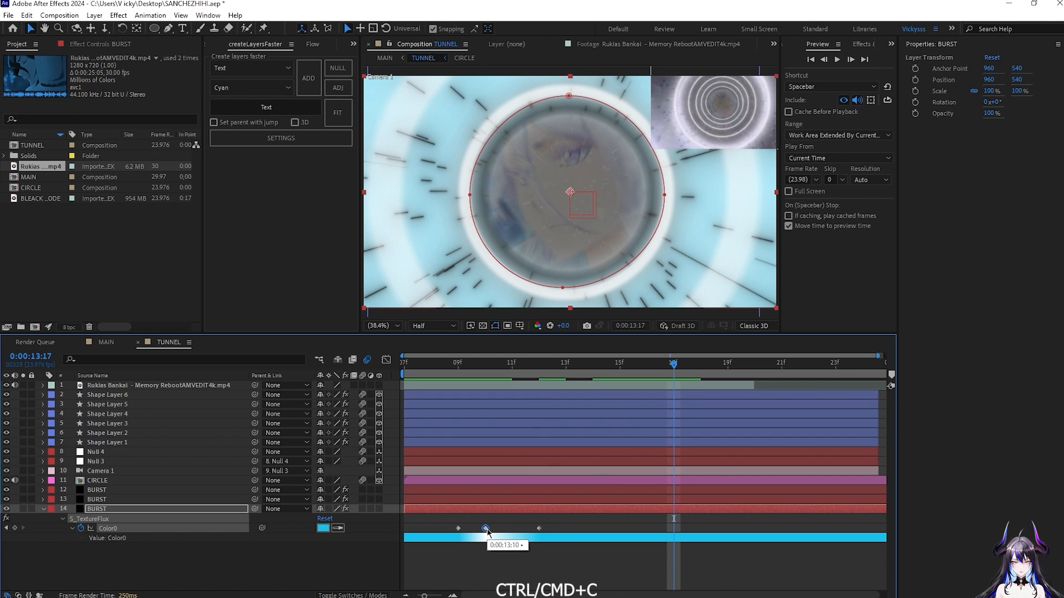
{"action": "key", "text": "ctrl+v"}
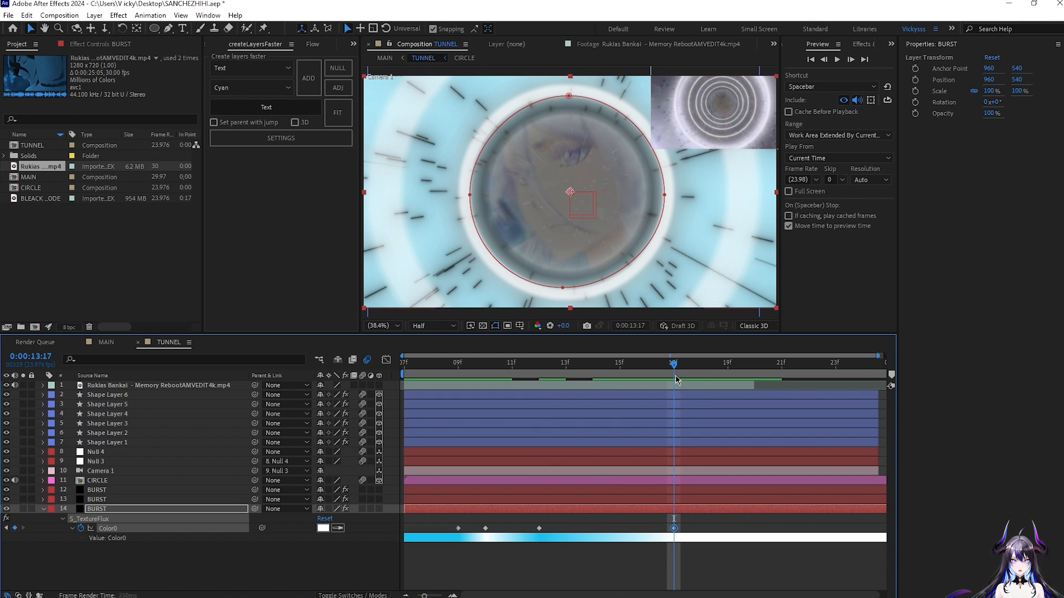
- Extend the reference video layer to the end of the composition and duplicate the cyan Color0 keyframe at 0:00:13:20
{"action": "left_click_drag", "start_coordinate": [696, 372], "coordinate": [753, 389]}
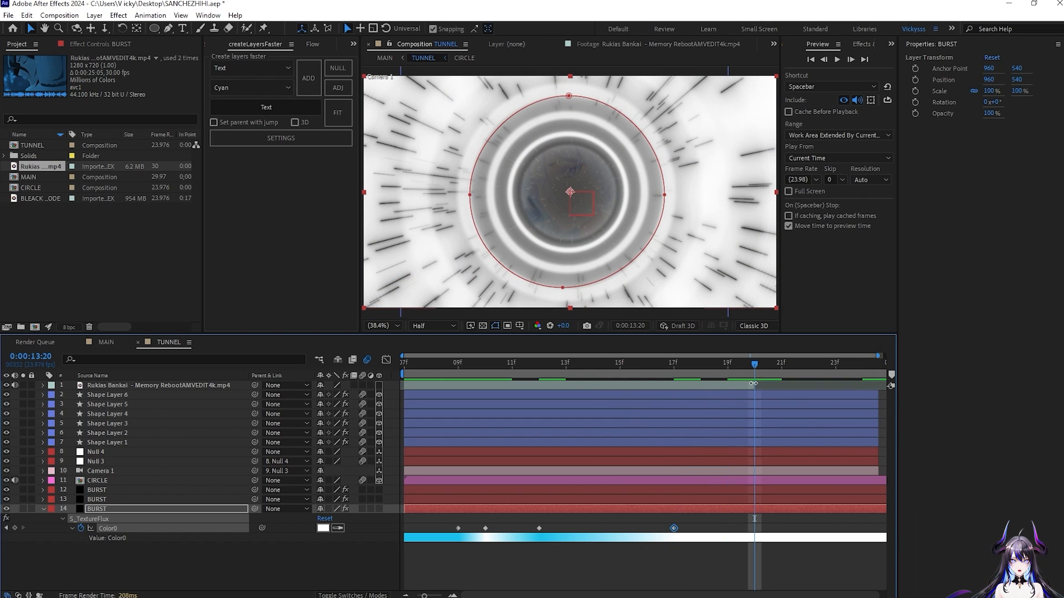
{"action": "left_click", "coordinate": [753, 383]}
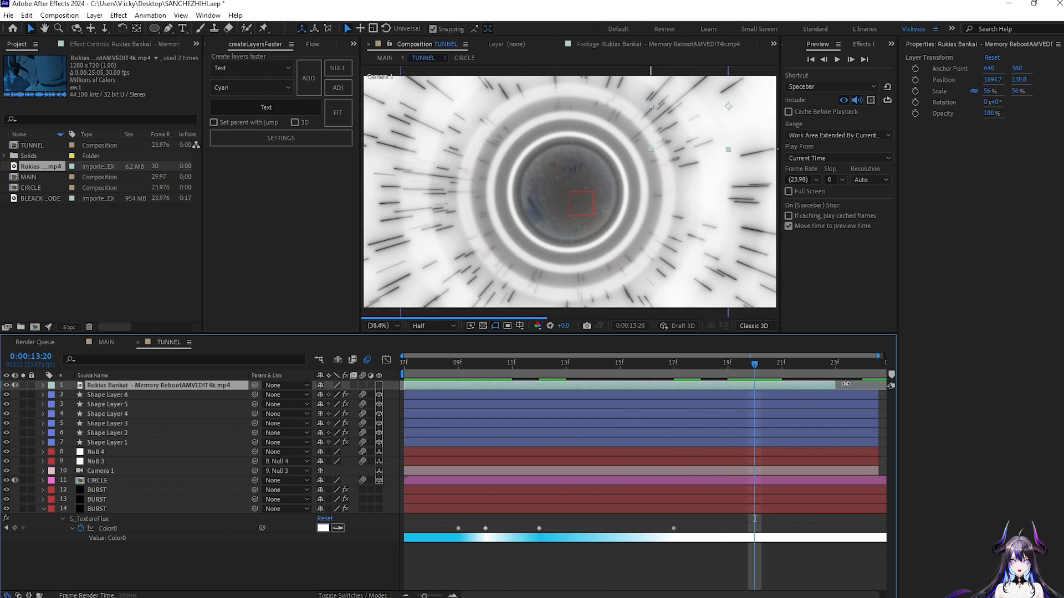
{"action": "left_click", "coordinate": [458, 529]}
{"action": "key", "text": "ctrl+c"}
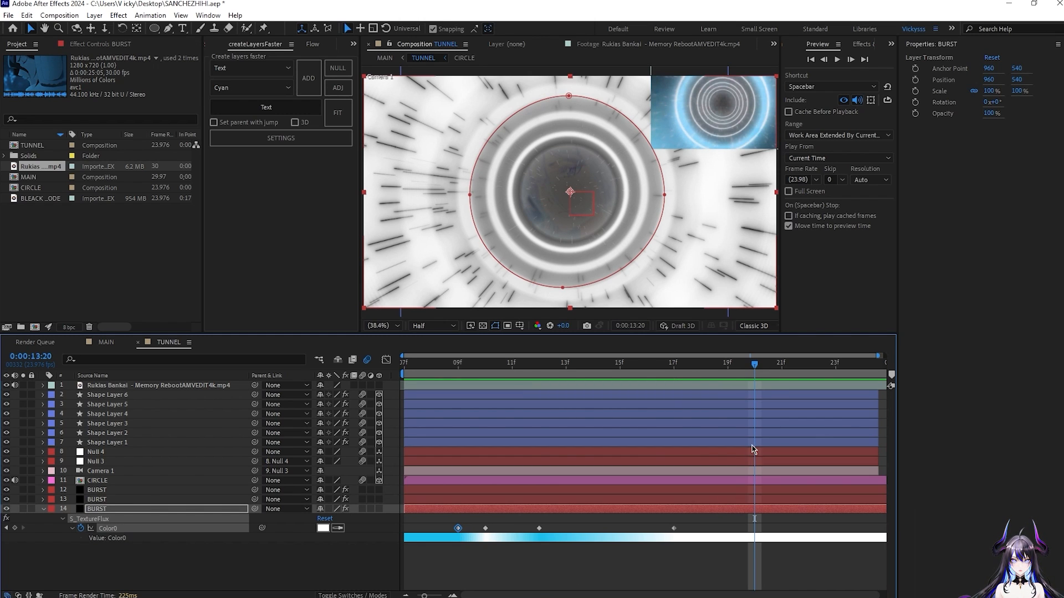
{"action": "key", "text": "ctrl+v"}
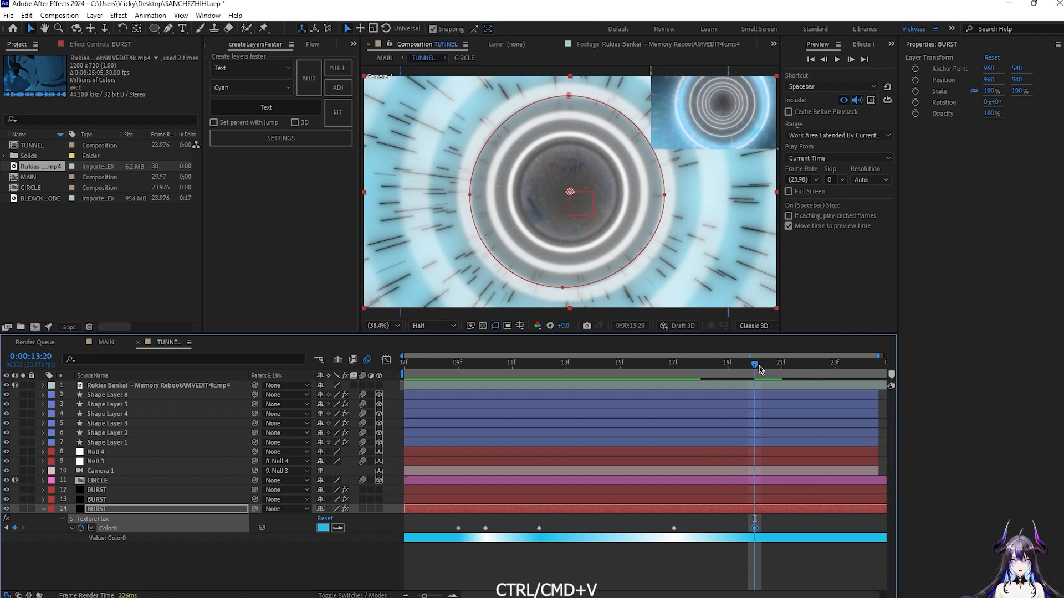
{"action": "left_click_drag", "start_coordinate": [810, 380], "coordinate": [752, 451]}
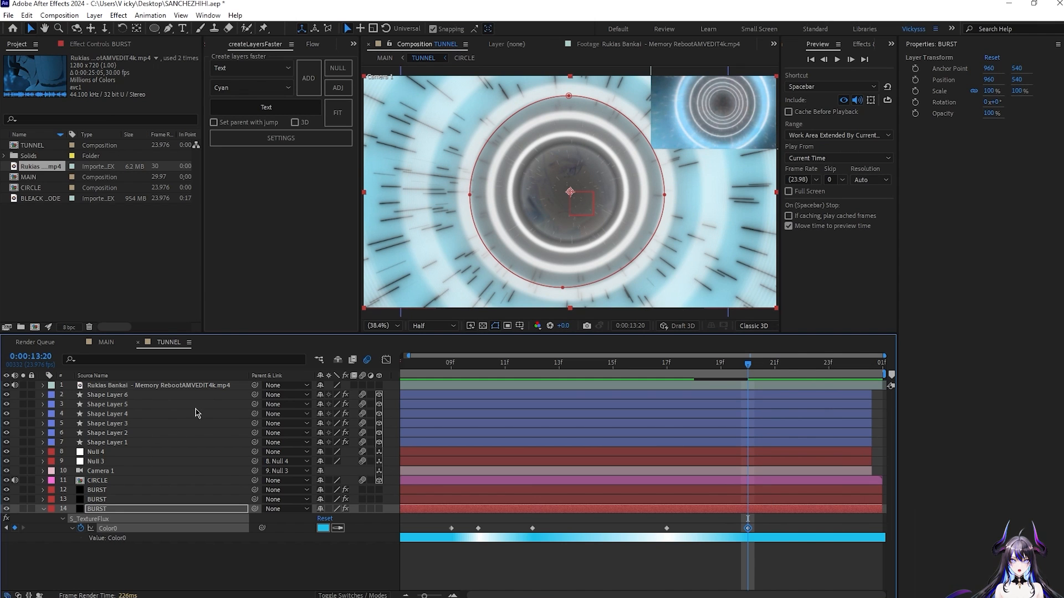
{"action": "left_click", "coordinate": [323, 528]}
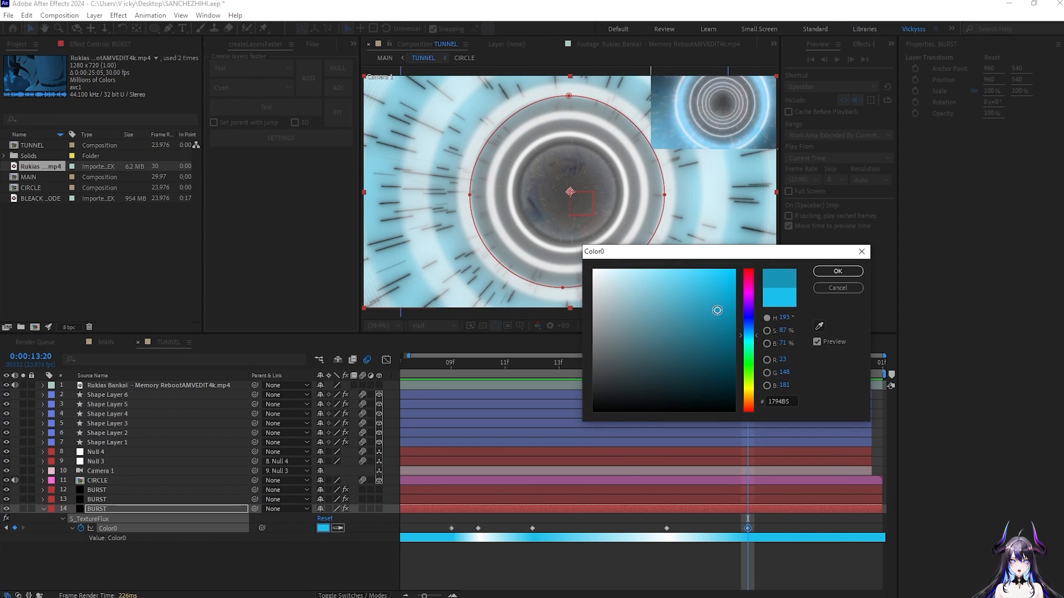
{"action": "left_click_drag", "start_coordinate": [720, 312], "coordinate": [723, 328]}
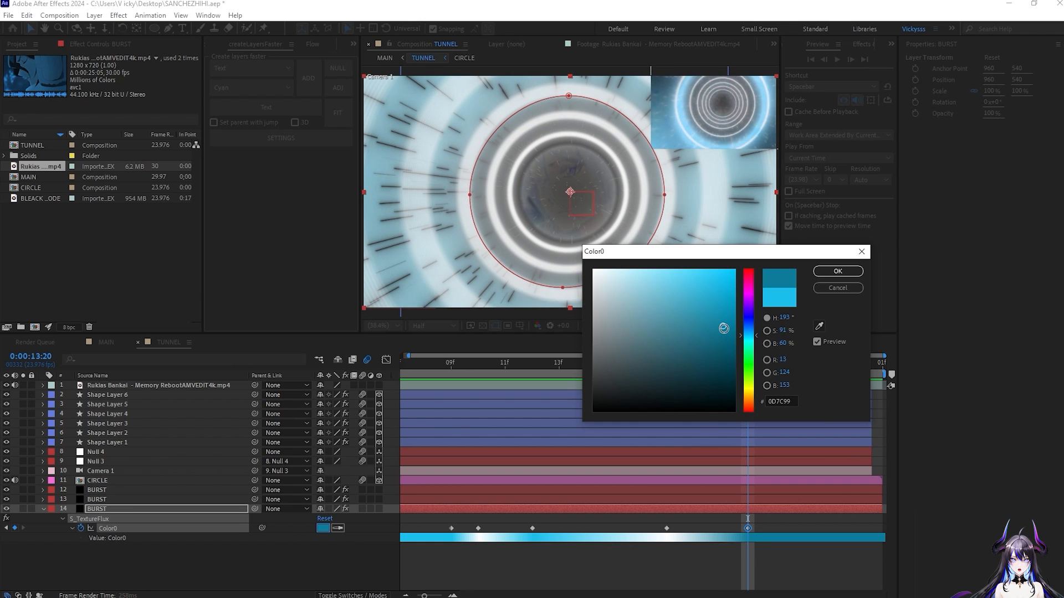
{"action": "left_click", "coordinate": [827, 286]}
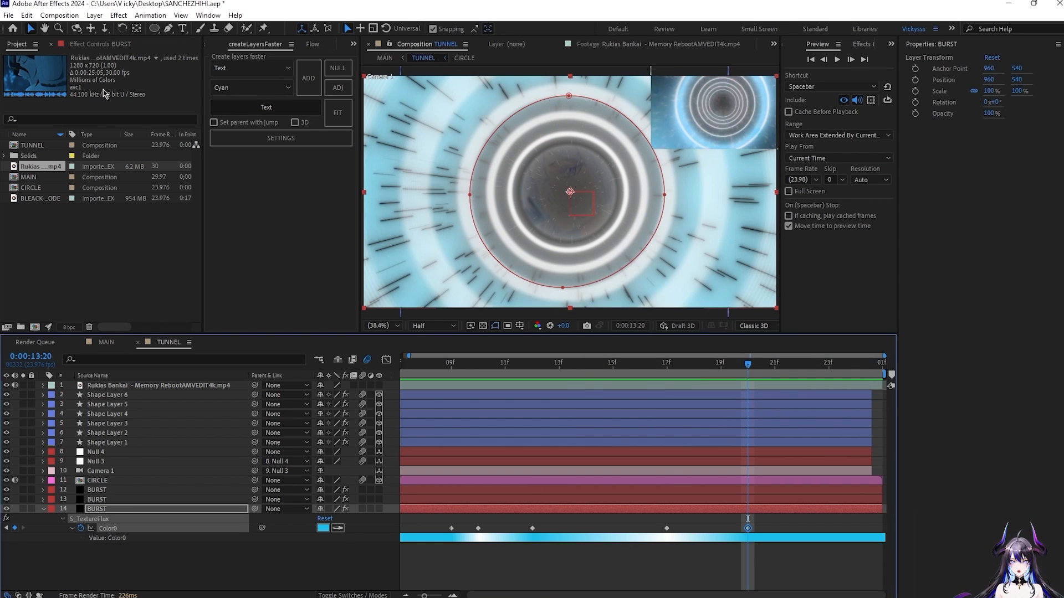
- Set the bottom BURST layer's S_TextureFlux Color1 to black (000000) and preview the tunnel
{"action": "key", "text": "F3"}
{"action": "left_click", "coordinate": [116, 248]}
{"action": "left_click_drag", "start_coordinate": [644, 328], "coordinate": [535, 435]}
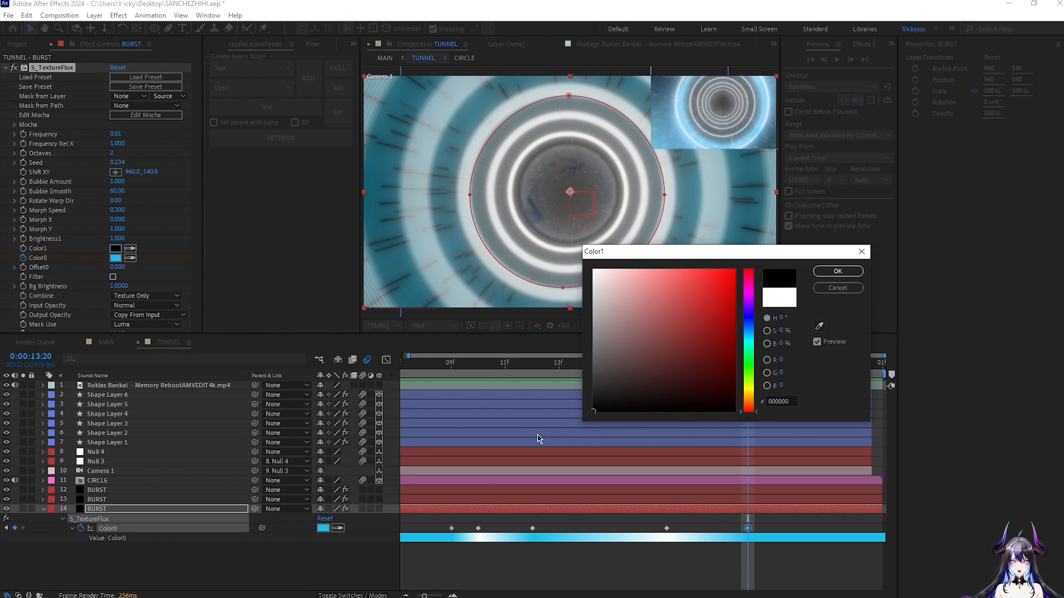
{"action": "left_click", "coordinate": [837, 271]}
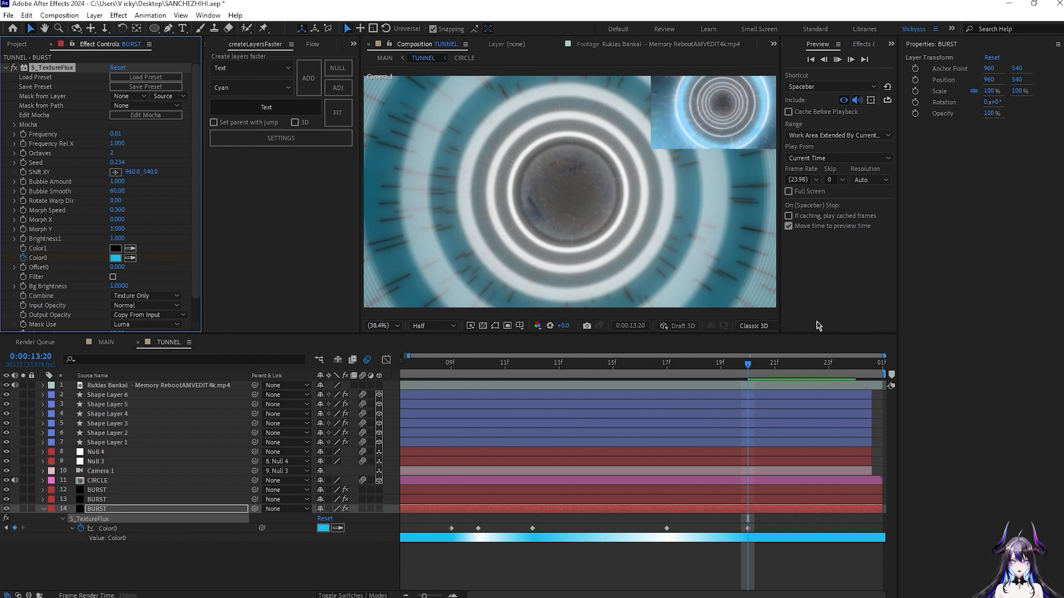
{"action": "key", "text": "space"}
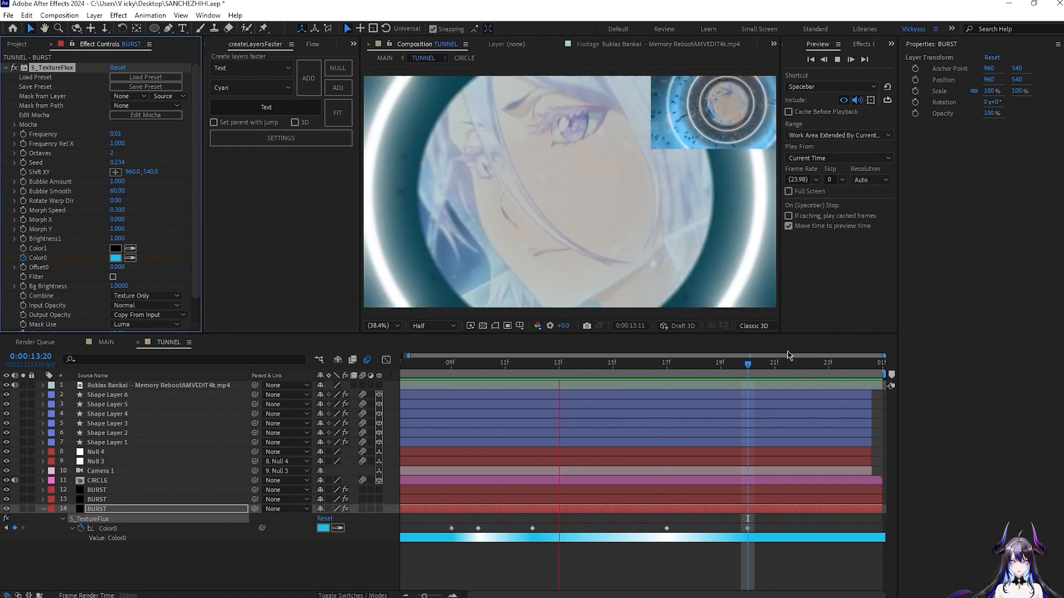
- Delete the reference video layer from the TUNNEL composition and save the project
{"action": "left_click", "coordinate": [427, 386]}
{"action": "key", "text": "Delete"}
{"action": "key", "text": "ctrl+s"}
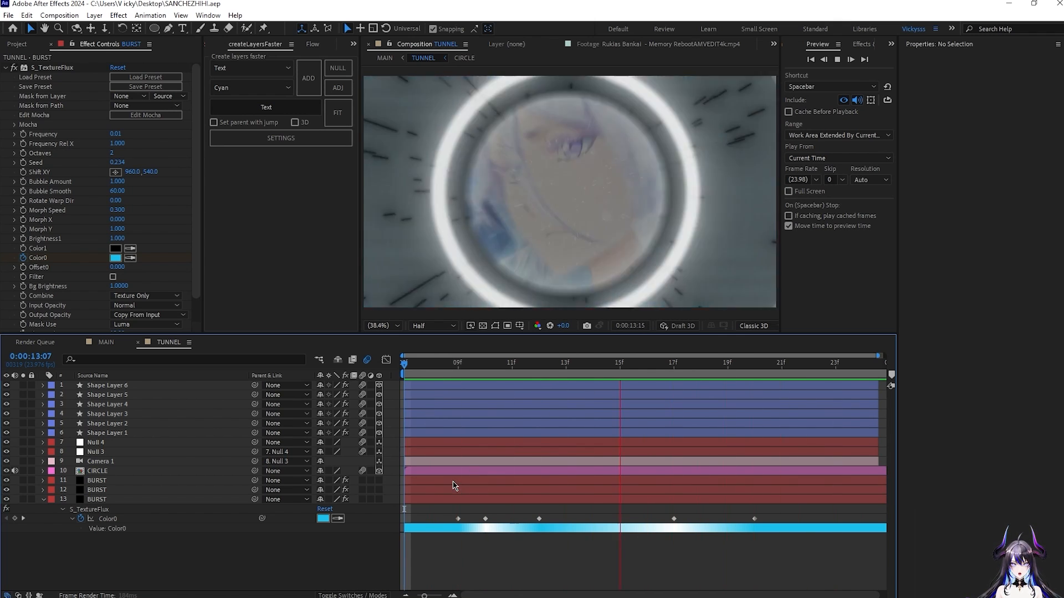
- Space the bottom BURST layer's Color0 keyframes every four frames from 0:00:13:07 to 0:00:13:23 and preview the colour changes
{"action": "left_click", "coordinate": [453, 486]}
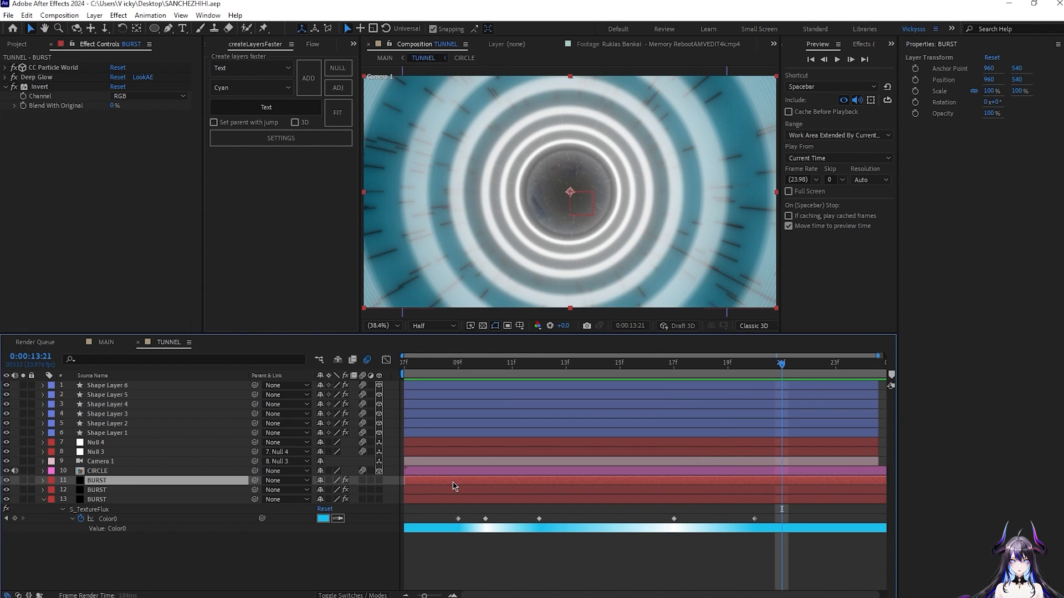
{"action": "key", "text": "Page_Up"}
{"action": "key", "text": "Page_Up"}
{"action": "key", "text": "Page_Up"}
{"action": "key", "text": "Page_Up"}
{"action": "key", "text": "Page_Up"}
{"action": "key", "text": "Page_Up"}
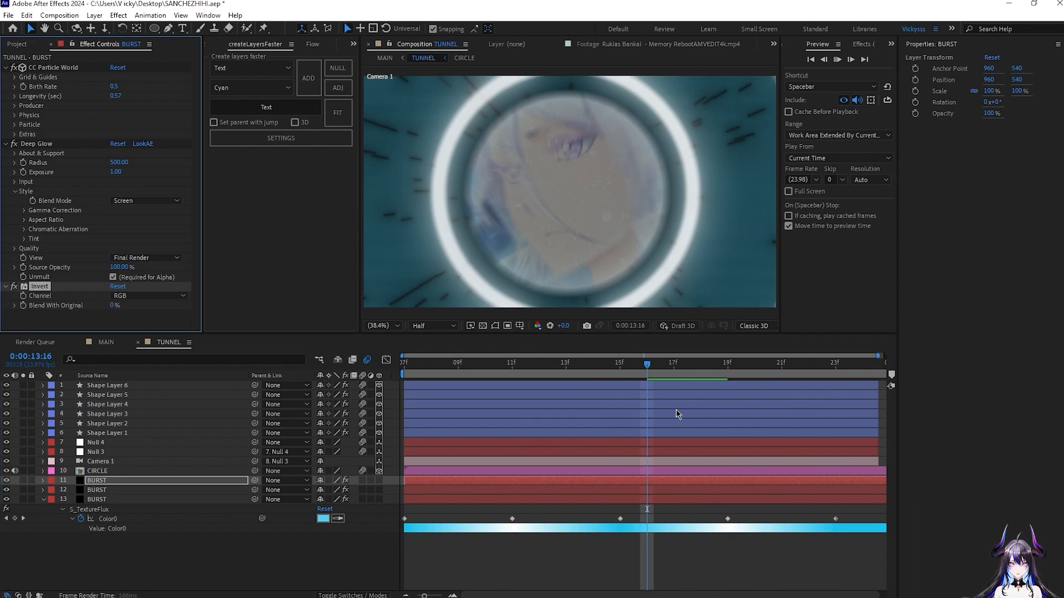
{"action": "key", "text": "space"}
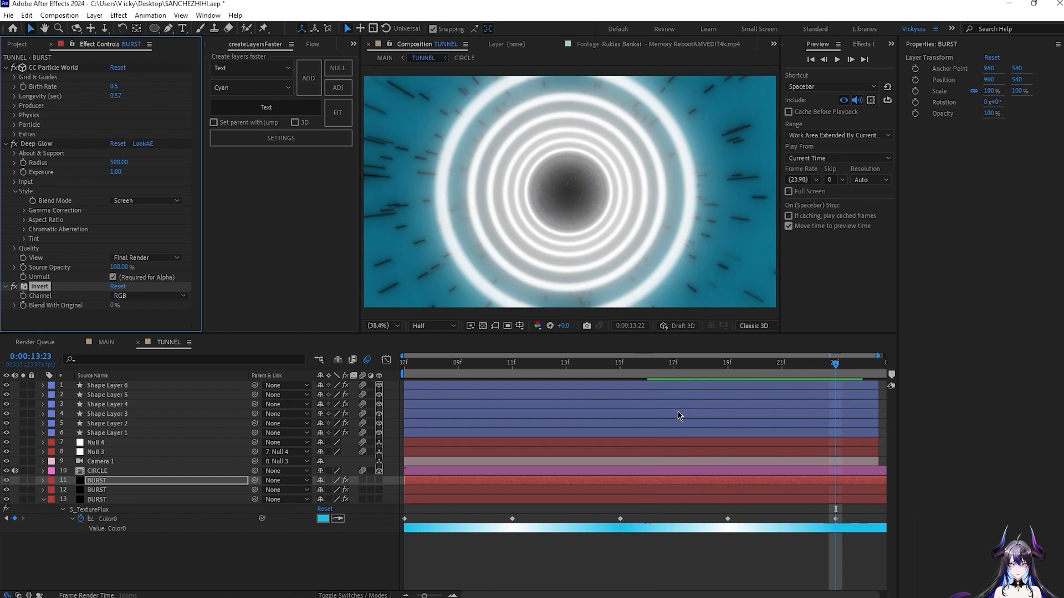
- Scale the top BURST layer to 148%
{"action": "key", "text": "s"}
{"action": "left_click_drag", "start_coordinate": [329, 491], "coordinate": [356, 494]}
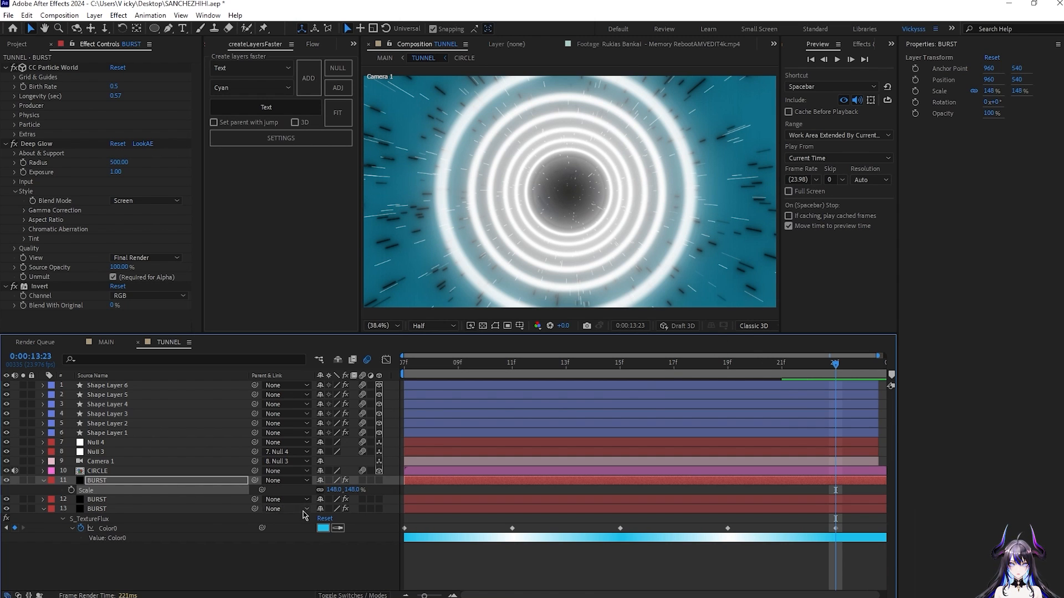
{"action": "key", "text": "u"}
{"action": "key", "text": "u"}
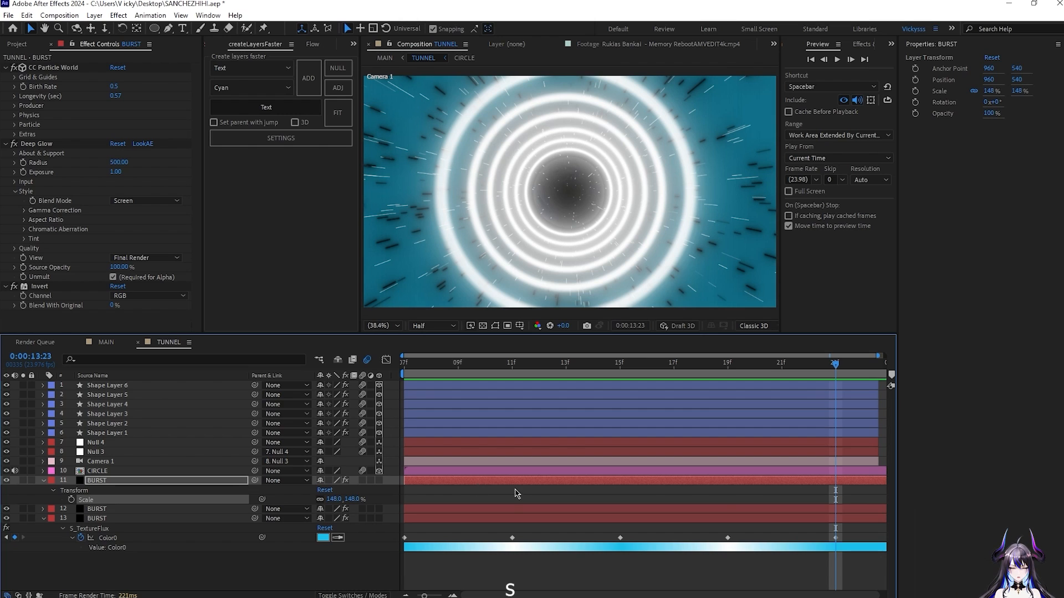
{"action": "key", "text": "u"}
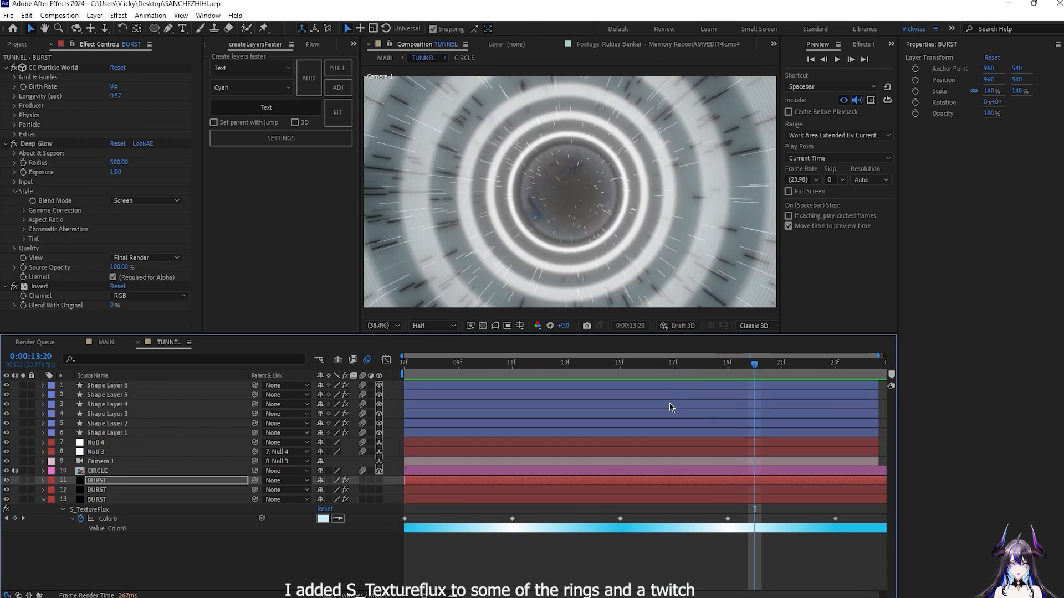
- Try to recolour a ring shape layer with an S_TextureFlux effect
{"action": "key", "text": "ctrl+space"}
{"action": "type", "text": "textureflu"}
{"action": "key", "text": "Return"}
{"action": "left_click_drag", "start_coordinate": [754, 364], "coordinate": [835, 365]}
{"action": "left_click", "coordinate": [116, 258]}
{"action": "left_click", "coordinate": [728, 293]}
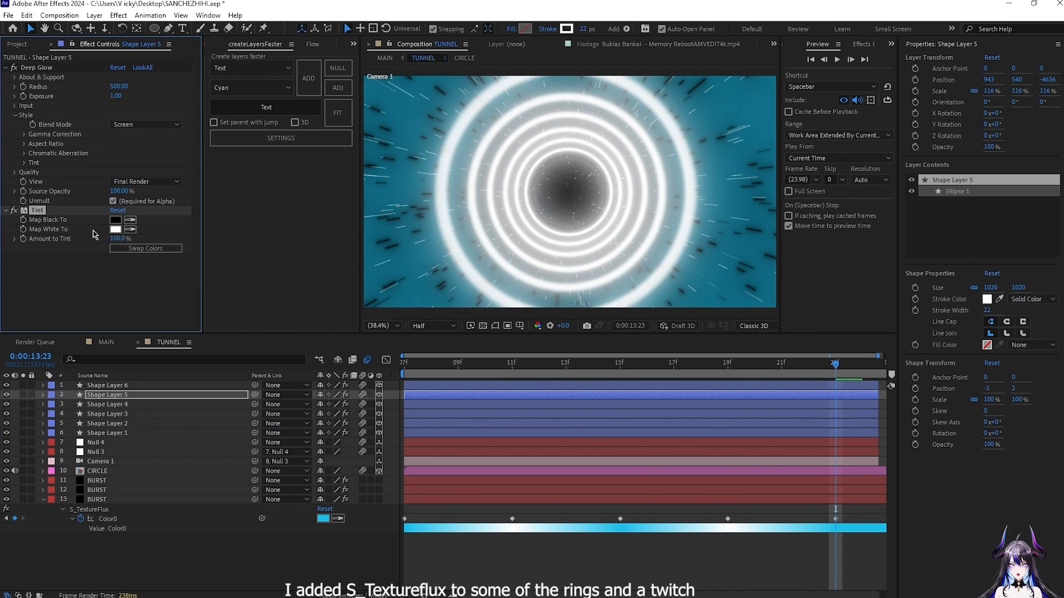
- Set Map White To in Shape Layer 5's Tint effect to bright cyan
{"action": "left_click", "coordinate": [115, 229]}
{"action": "left_click", "coordinate": [746, 338]}
{"action": "left_click", "coordinate": [837, 270]}
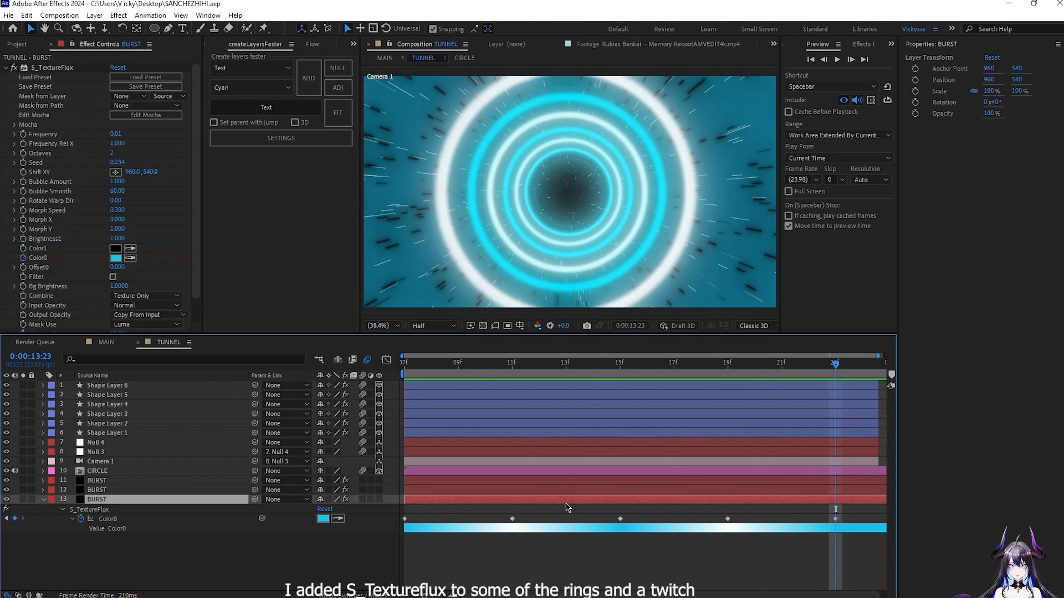
- Try to add another effect to Shape Layer 1 by searching the effects for "ro"
{"action": "left_click", "coordinate": [140, 433]}
{"action": "key", "text": "ctrl+space"}
{"action": "type", "text": "ro"}
{"action": "left_click", "coordinate": [172, 472]}
{"action": "left_click", "coordinate": [136, 209]}
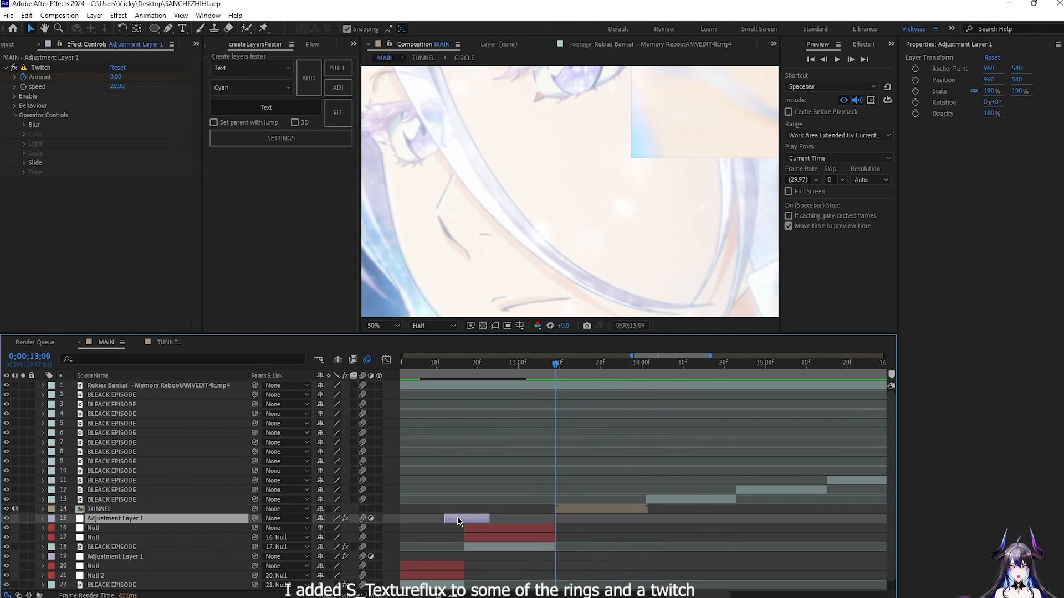
- Duplicate the Twitch adjustment layer in MAIN, place the copy over the start of the TUNNEL layer, and preview it
{"action": "key", "text": "ctrl+d"}
{"action": "key", "text": "u"}
{"action": "left_click_drag", "start_coordinate": [457, 520], "coordinate": [561, 508]}
{"action": "key", "text": "u"}
{"action": "left_click", "coordinate": [526, 368]}
{"action": "key", "text": "space"}
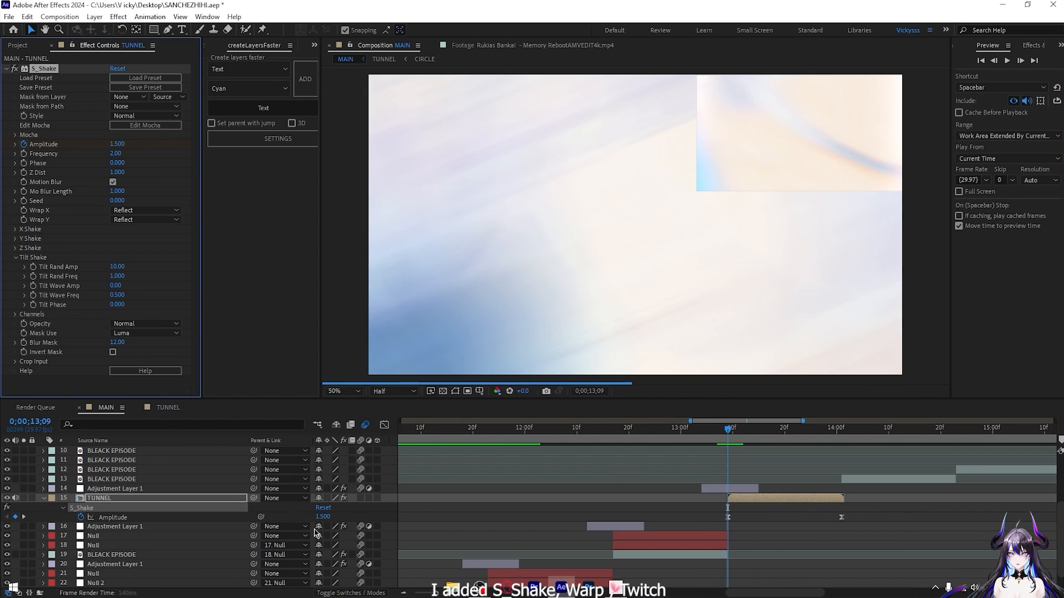
- Add the Motion Tile effect to the TUNNEL layer
{"action": "key", "text": "Return"}
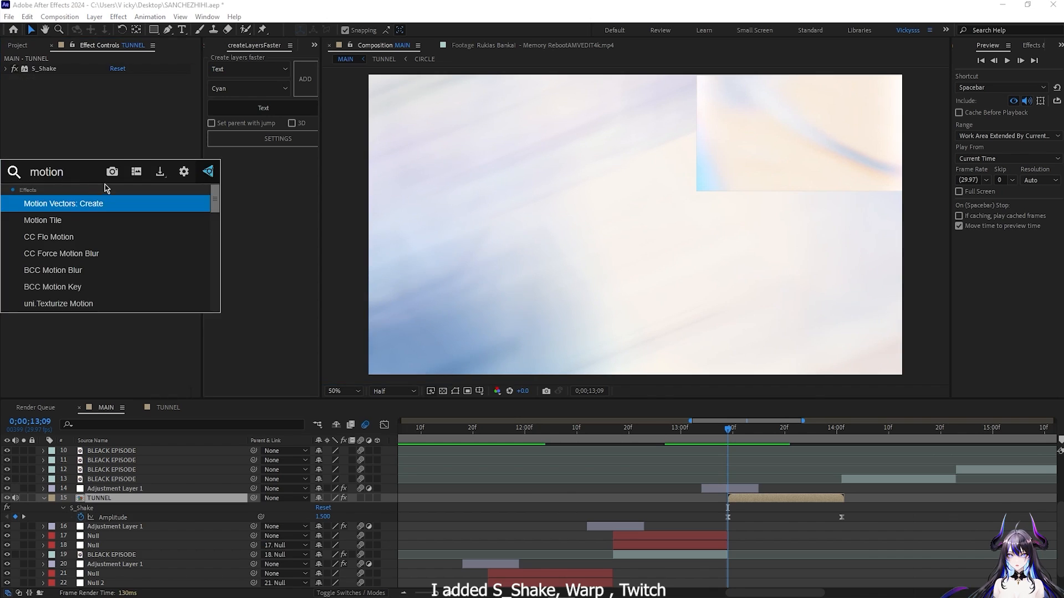
{"action": "left_click", "coordinate": [42, 220]}
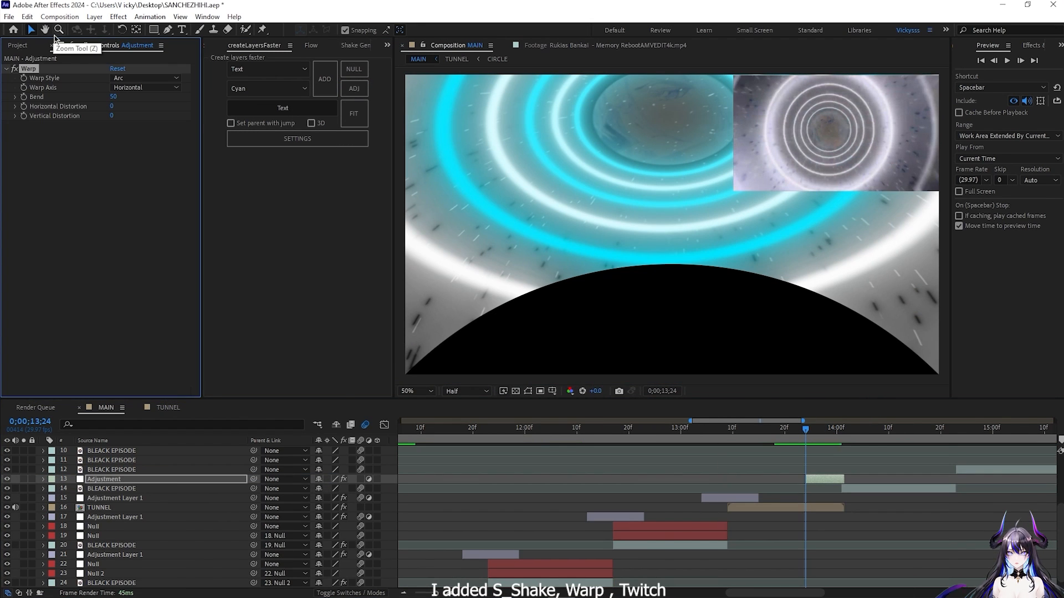
- Add Motion Tile with output width 220, height 260 and mirrored edges to the Adjustment layer, and set its Warp style to Squeeze
{"action": "key", "text": "ctrl+space"}
{"action": "type", "text": "mot"}
{"action": "key", "text": "Return"}
{"action": "left_click", "coordinate": [145, 186]}
{"action": "left_click", "coordinate": [154, 367]}
- Keyframe the Adjustment layer's Warp Bend from 0 at 0;00;13;24 to a strong positive squeeze at the layer's end
{"action": "left_click_drag", "start_coordinate": [113, 204], "coordinate": [142, 204]}
{"action": "left_click", "coordinate": [24, 204]}
{"action": "key", "text": "u"}
{"action": "left_click", "coordinate": [831, 429]}
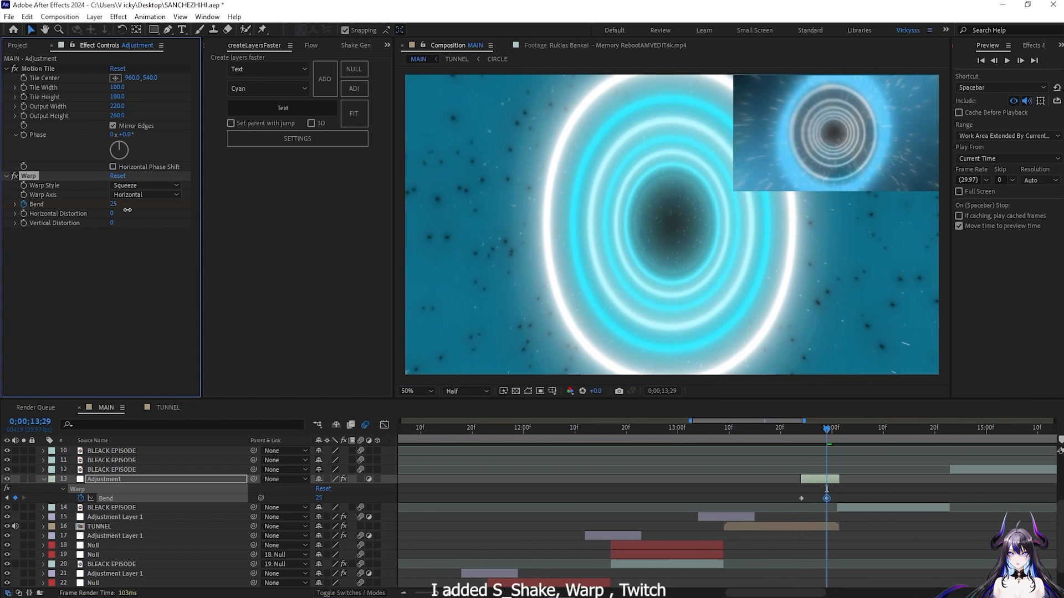
{"action": "left_click", "coordinate": [836, 429]}
{"action": "left_click_drag", "start_coordinate": [819, 479], "coordinate": [830, 479]}
- Ease the Warp Bend keyframes and shape the graph so the squeeze starts slowly and accelerates steeply at the end
{"action": "left_click_drag", "start_coordinate": [849, 480], "coordinate": [804, 503]}
{"action": "left_click", "coordinate": [827, 434]}
{"action": "left_click", "coordinate": [837, 434]}
{"action": "key", "text": "F9"}
{"action": "left_click", "coordinate": [384, 424]}
{"action": "left_click_drag", "start_coordinate": [828, 453], "coordinate": [831, 540]}
{"action": "key", "text": "shift+F3"}
- Move the Adjustment layer's start and first Bend keyframe back to about 0;00;13;22 and preview the warp
{"action": "left_click", "coordinate": [754, 429]}
{"action": "key", "text": "space"}
{"action": "left_click_drag", "start_coordinate": [821, 432], "coordinate": [791, 430]}
{"action": "left_click_drag", "start_coordinate": [811, 479], "coordinate": [790, 480]}
{"action": "left_click_drag", "start_coordinate": [811, 498], "coordinate": [790, 498]}
{"action": "key", "text": "space"}
{"action": "key", "text": "shift+F3"}
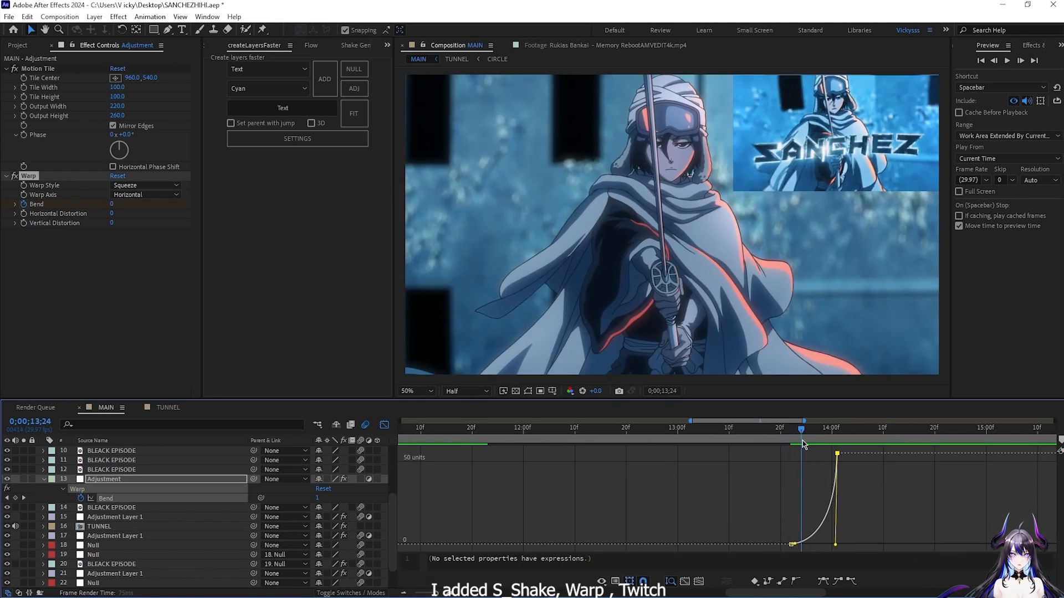
{"action": "key", "text": "space"}
{"action": "left_click", "coordinate": [780, 429]}
{"action": "key", "text": "shift+F3"}
- Duplicate the Twitch adjustment layer again, place the copy above the Warp layer over the end of TUNNEL, and preview
{"action": "key", "text": "u"}
{"action": "left_click", "coordinate": [726, 498]}
{"action": "key", "text": "ctrl+d"}
{"action": "left_click_drag", "start_coordinate": [247, 498], "coordinate": [249, 480]}
{"action": "left_click_drag", "start_coordinate": [726, 480], "coordinate": [839, 479]}
{"action": "key", "text": "space"}
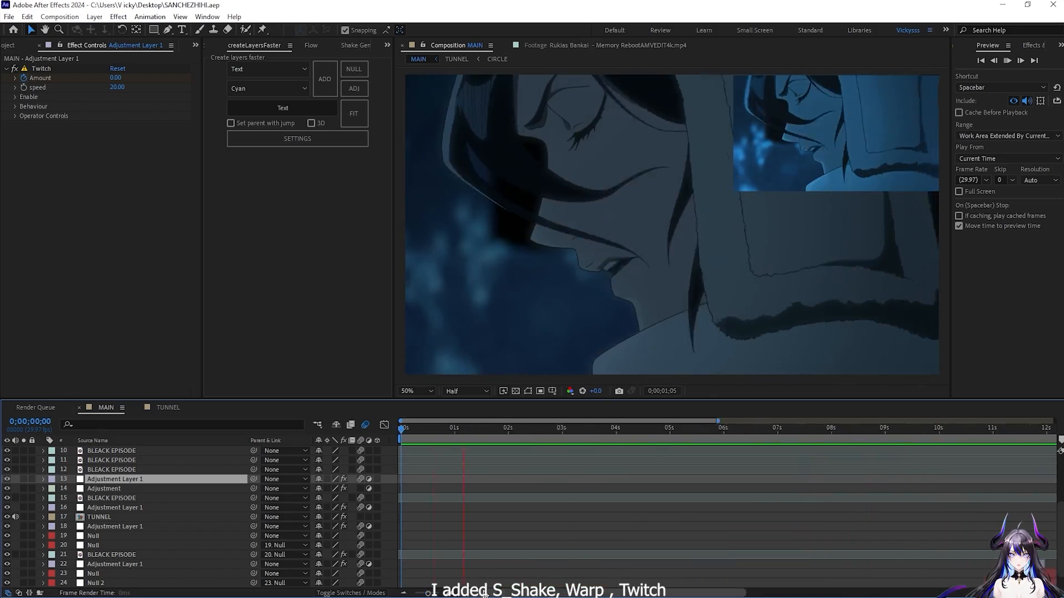
- Open the TUNNEL composition and keyframe Shape Layer 5's Tint Map White To from cyan at 0:00:13:09 to white at 0:00:13:14
{"action": "scroll", "coordinate": [467, 515], "scroll_direction": "down", "scroll_amount": 3}
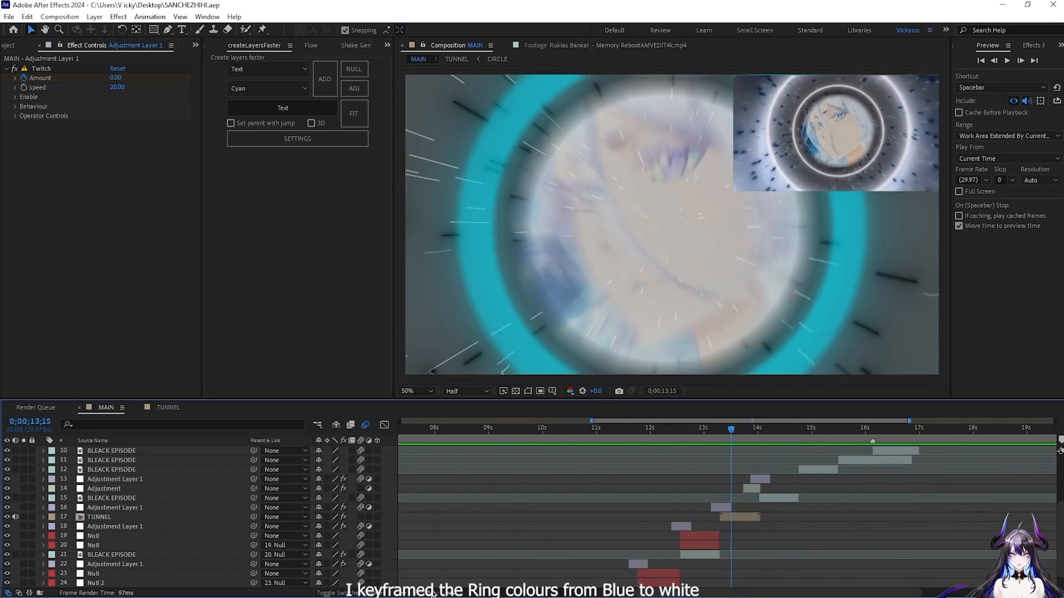
{"action": "scroll", "coordinate": [842, 498], "scroll_direction": "up", "scroll_amount": 5}
{"action": "key", "text": "space"}
{"action": "double_click", "coordinate": [835, 522]}
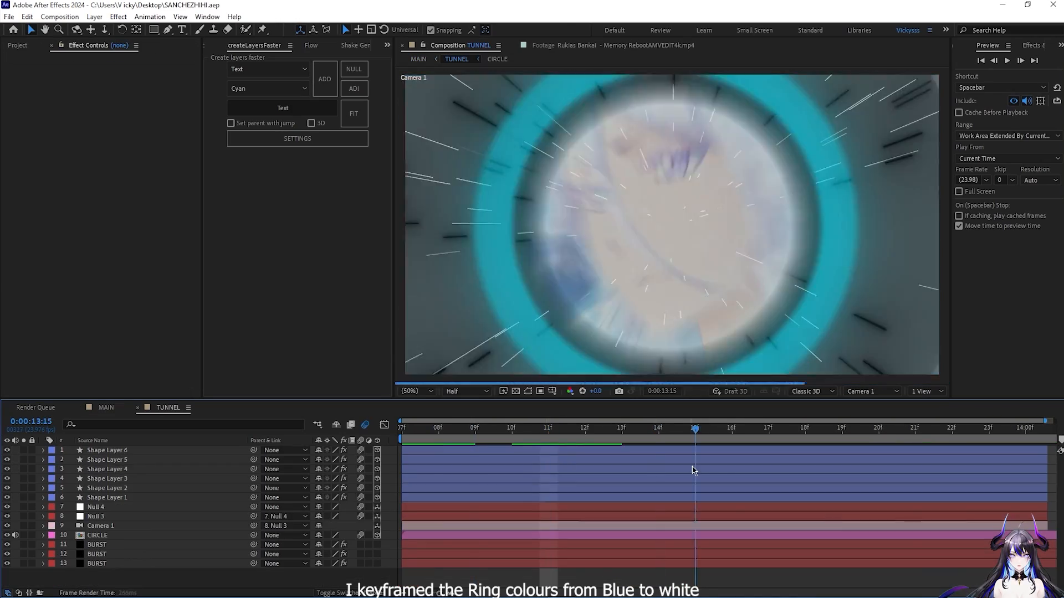
{"action": "key", "text": "u"}
{"action": "key", "text": "ctrl+v"}
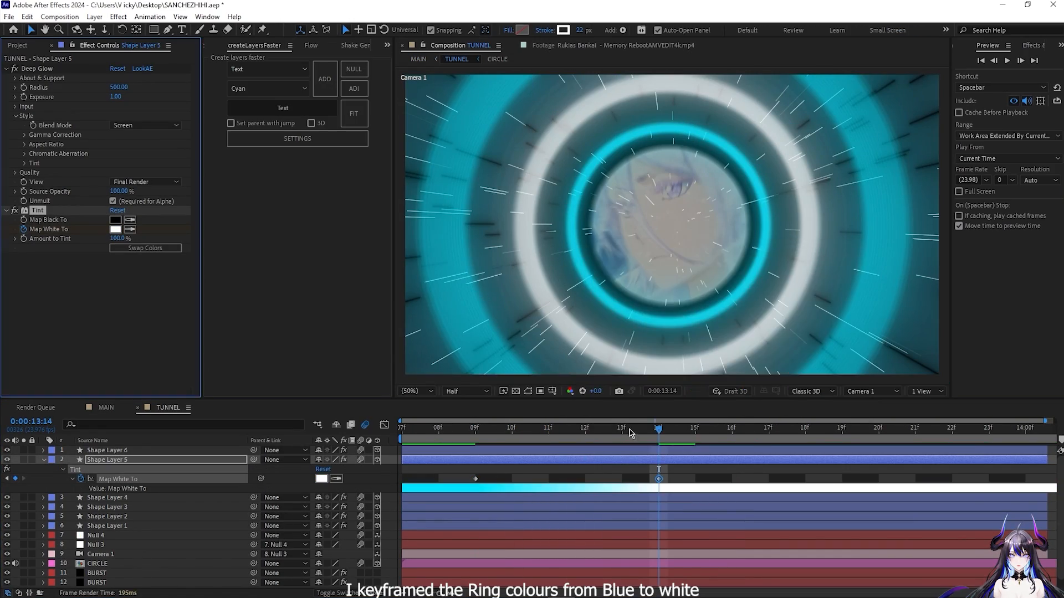
- Keyframe Shape Layer 1's Tint Map White To from cyan at 0:00:13:11 to white at 0:00:13:16
{"action": "key", "text": "Page_Down"}
{"action": "key", "text": "Page_Down"}
{"action": "left_click", "coordinate": [107, 526]}
{"action": "key", "text": "u"}
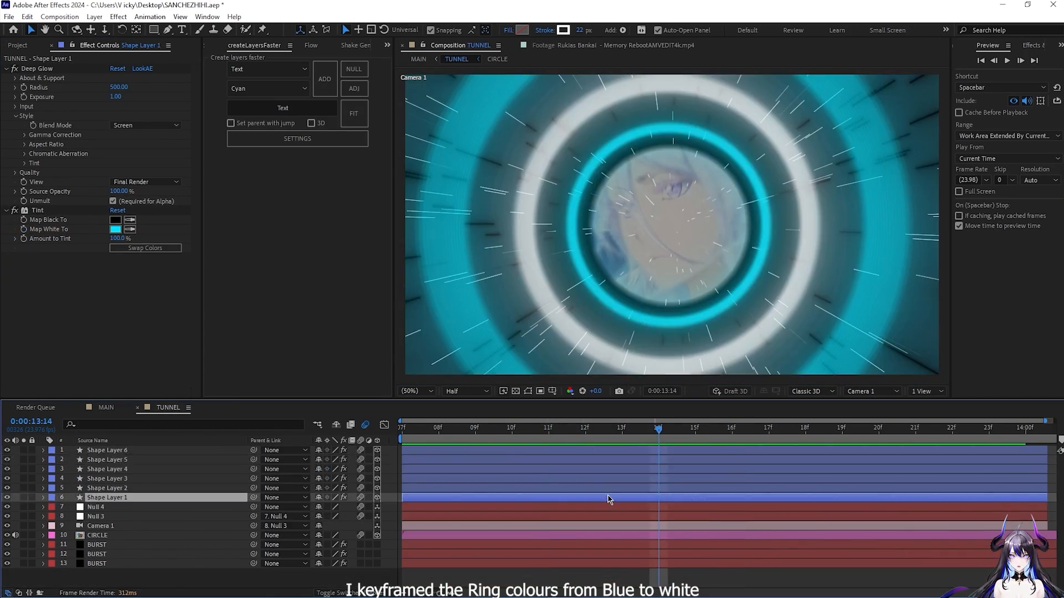
{"action": "left_click", "coordinate": [321, 516]}
{"action": "key", "text": "Return"}
{"action": "left_click_drag", "start_coordinate": [656, 524], "coordinate": [541, 521]}
- Copy Shape Layer 1's colour keyframes to Shape Layer 3, placing them at 0:00:13:14 and 0:00:13:19
{"action": "key", "text": "ctrl+c"}
{"action": "key", "text": "k"}
{"action": "left_click", "coordinate": [698, 490]}
{"action": "key", "text": "ctrl+v"}
{"action": "key", "text": "ctrl+z"}
{"action": "left_click", "coordinate": [736, 477]}
{"action": "key", "text": "ctrl+v"}
{"action": "key", "text": "alt+Left"}
{"action": "key", "text": "alt+Left"}
{"action": "key", "text": "Page_Up"}
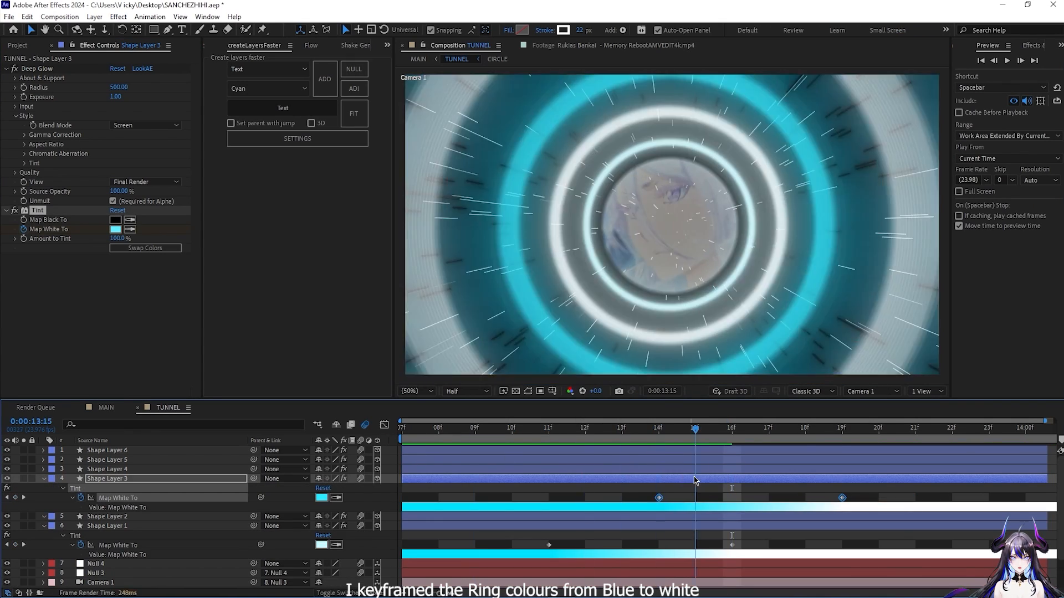
- Paste the copied ring colour keyframes onto Shape Layer 5 and shift them two frames earlier
{"action": "key", "text": "Page_Down"}
{"action": "key", "text": "Page_Down"}
{"action": "key", "text": "Page_Down"}
{"action": "left_click", "coordinate": [806, 459]}
{"action": "key", "text": "ctrl+v"}
{"action": "key", "text": "alt+Left"}
{"action": "key", "text": "alt+Left"}
- Step through the TUNNEL frames to check the ring colours and return to the MAIN composition
{"action": "left_click", "coordinate": [814, 450]}
{"action": "key", "text": "Page_Down"}
{"action": "key", "text": "Page_Down"}
{"action": "key", "text": "Page_Down"}
{"action": "key", "text": "Page_Down"}
{"action": "key", "text": "Page_Down"}
{"action": "key", "text": "Page_Down"}
{"action": "left_click", "coordinate": [107, 407]}
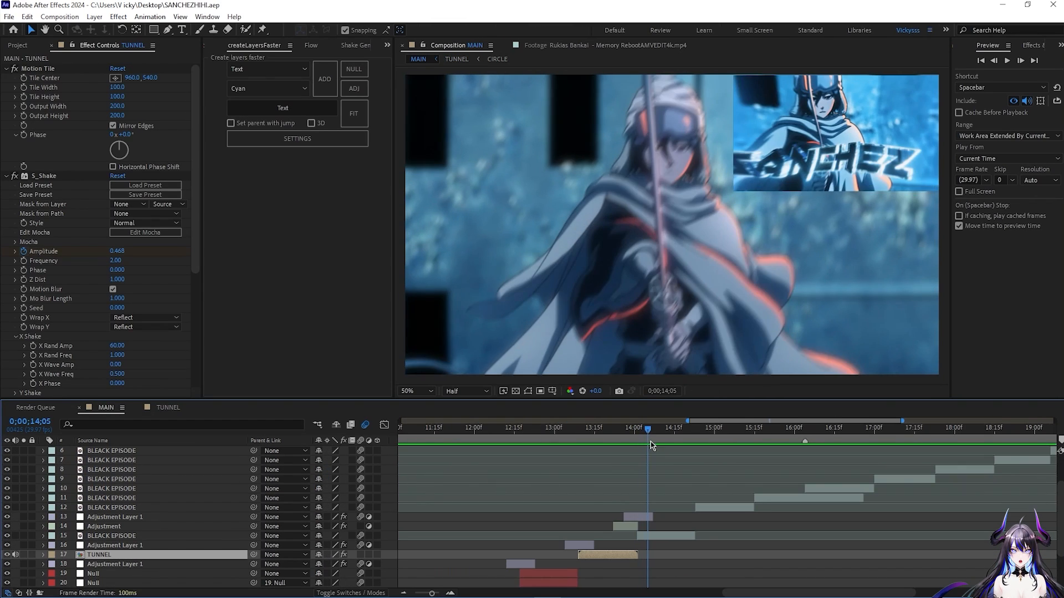
- Pre-compose the BLEACK EPISODE clip after the tunnel as RUKIA 3D, moving all attributes into the new composition
{"action": "left_click_drag", "start_coordinate": [652, 442], "coordinate": [664, 443]}
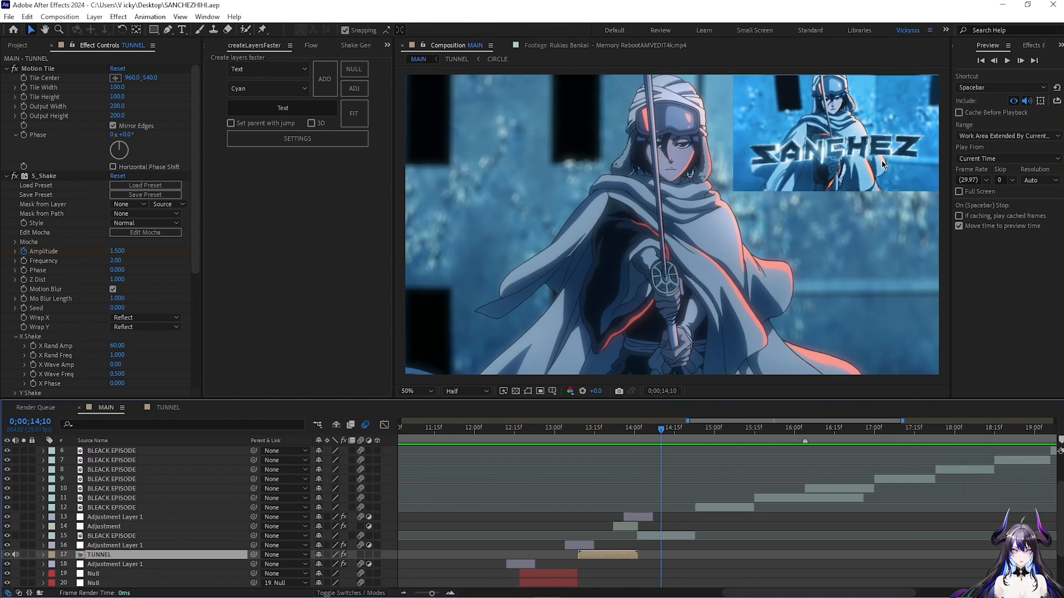
{"action": "left_click", "coordinate": [668, 435]}
{"action": "mouse_move", "coordinate": [668, 436]}
{"action": "left_mouse_down"}
{"action": "mouse_move", "coordinate": [653, 434]}
{"action": "mouse_move", "coordinate": [679, 434]}
{"action": "mouse_move", "coordinate": [636, 450]}
{"action": "mouse_move", "coordinate": [659, 449]}
{"action": "left_mouse_up"}
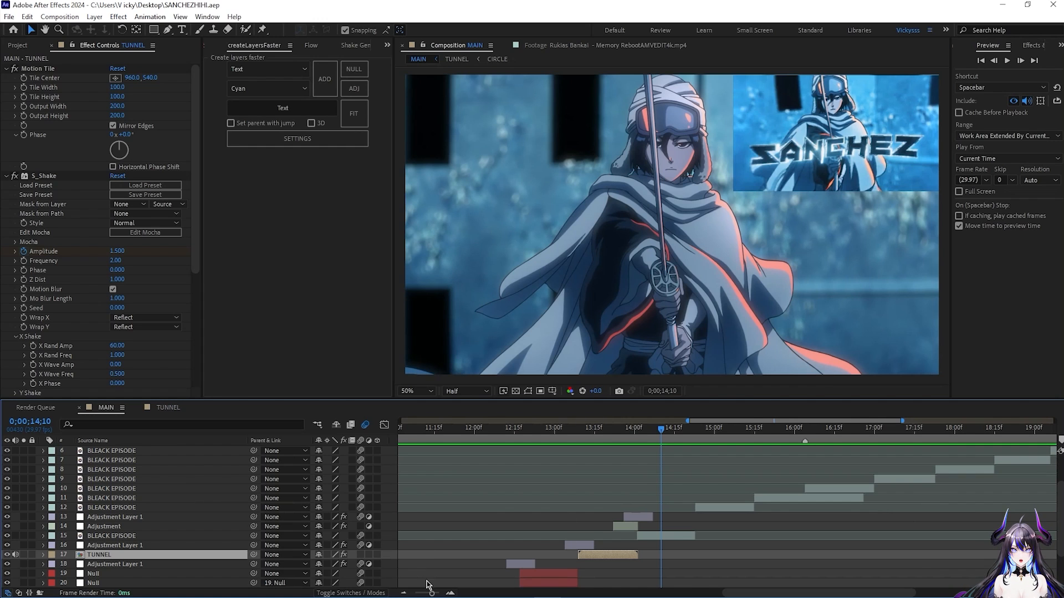
{"action": "left_click_drag", "start_coordinate": [430, 594], "coordinate": [438, 594]}
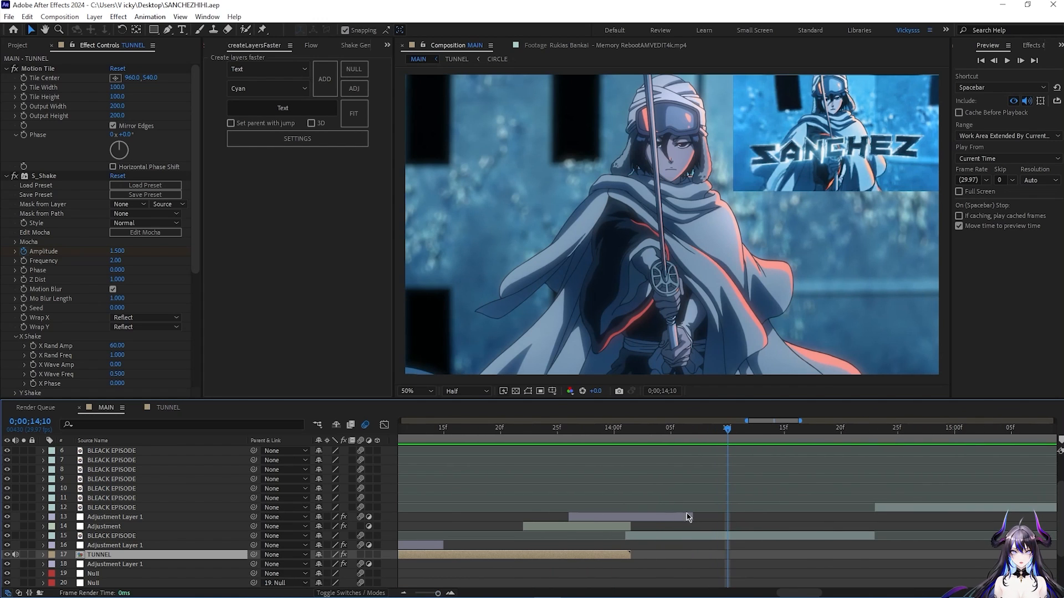
{"action": "left_click", "coordinate": [706, 535]}
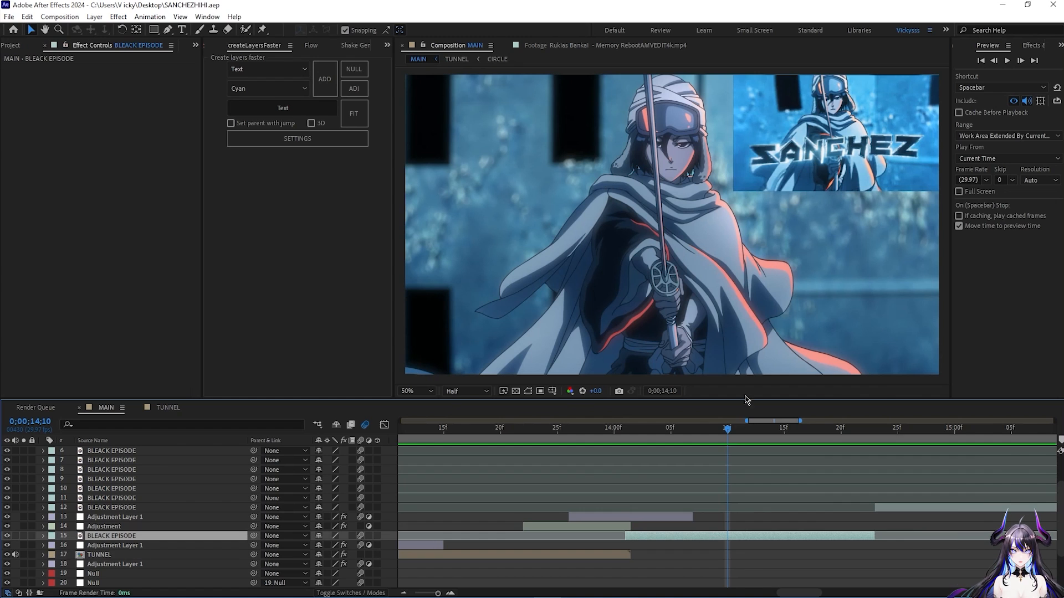
{"action": "left_click_drag", "start_coordinate": [728, 433], "coordinate": [771, 536]}
{"action": "right_click", "coordinate": [770, 536]}
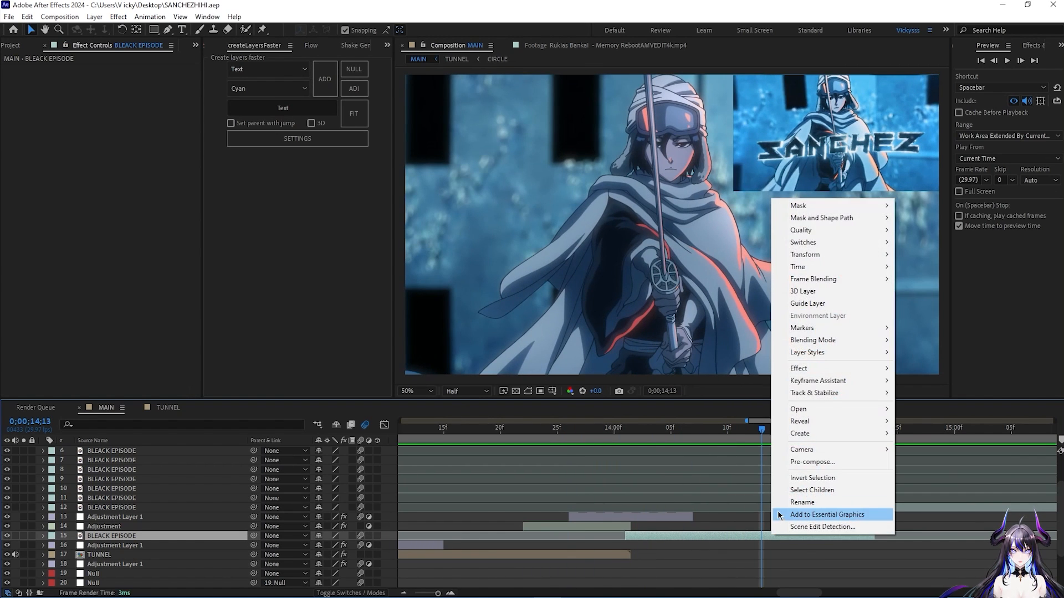
{"action": "left_click", "coordinate": [810, 462]}
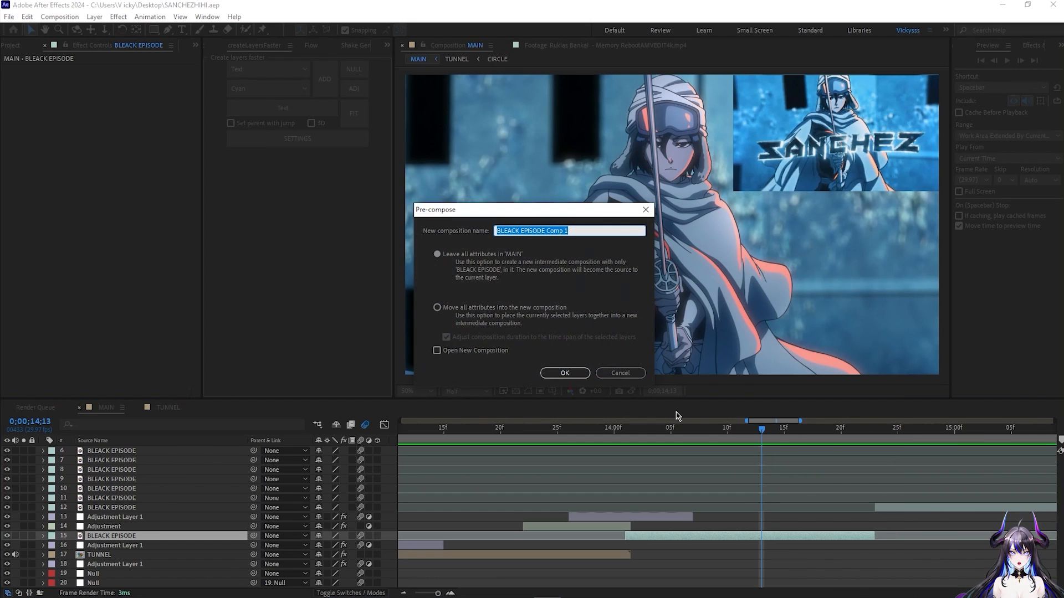
{"action": "type", "text": "RUKIA 3D"}
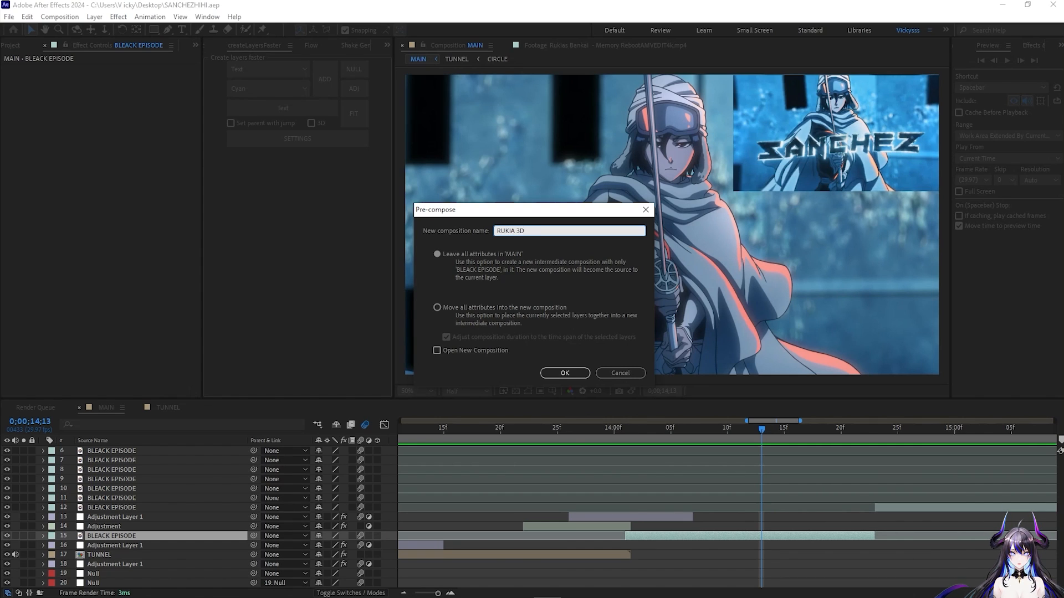
{"action": "left_click", "coordinate": [463, 308]}
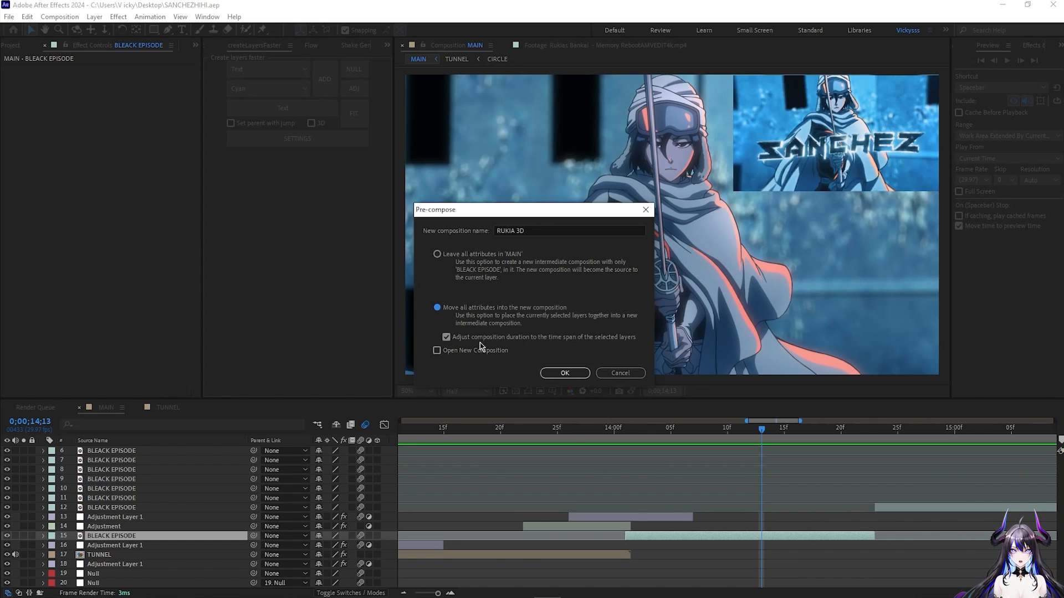
{"action": "left_click", "coordinate": [562, 372]}
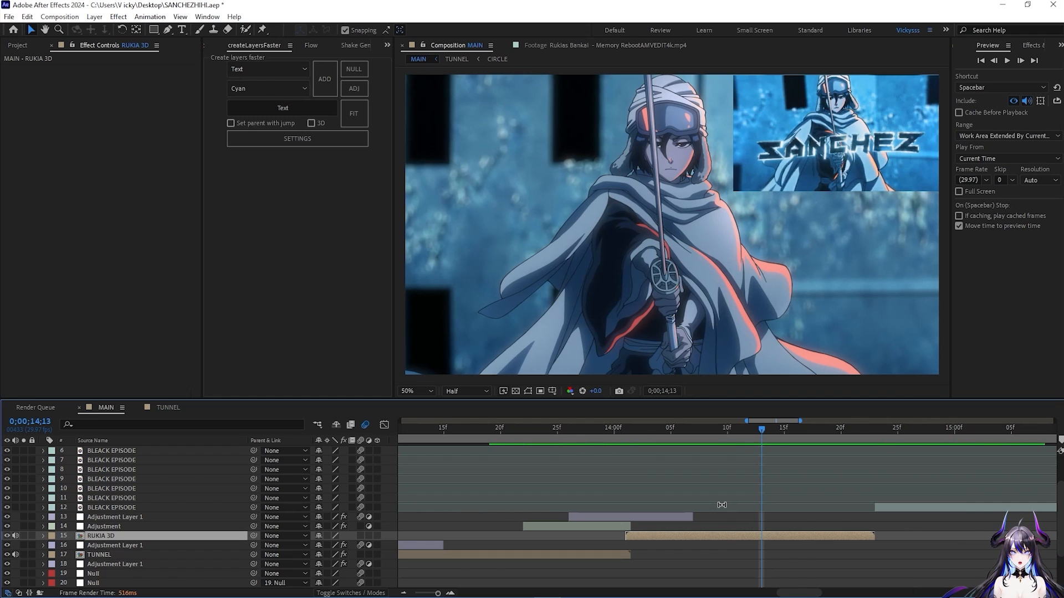
- Save the project, open the RUKIA 3D composition, preview it and return to its first frame
{"action": "left_click_drag", "start_coordinate": [757, 430], "coordinate": [735, 526]}
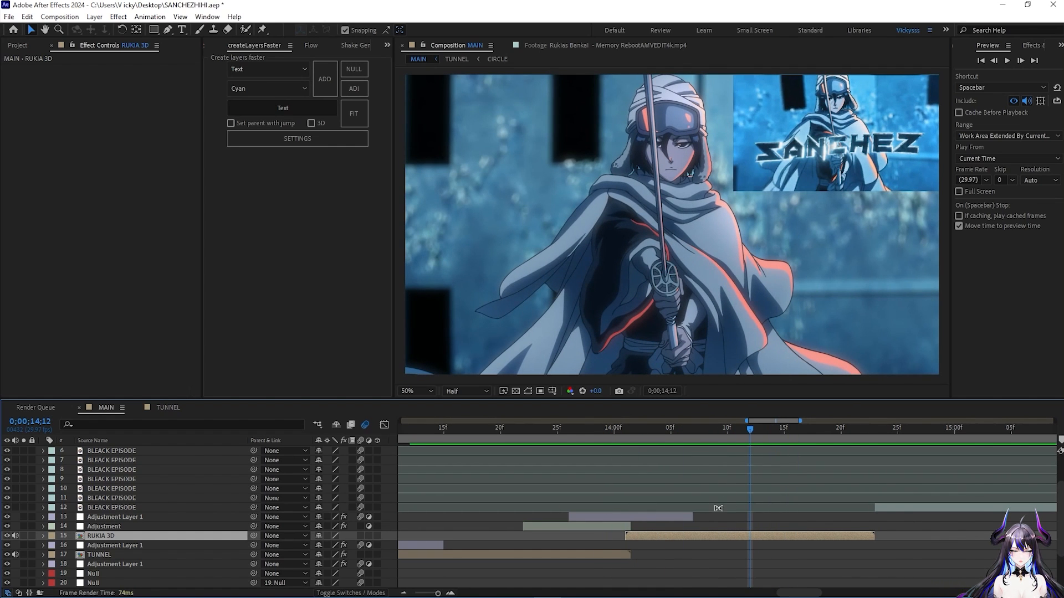
{"action": "key", "text": "ctrl+s"}
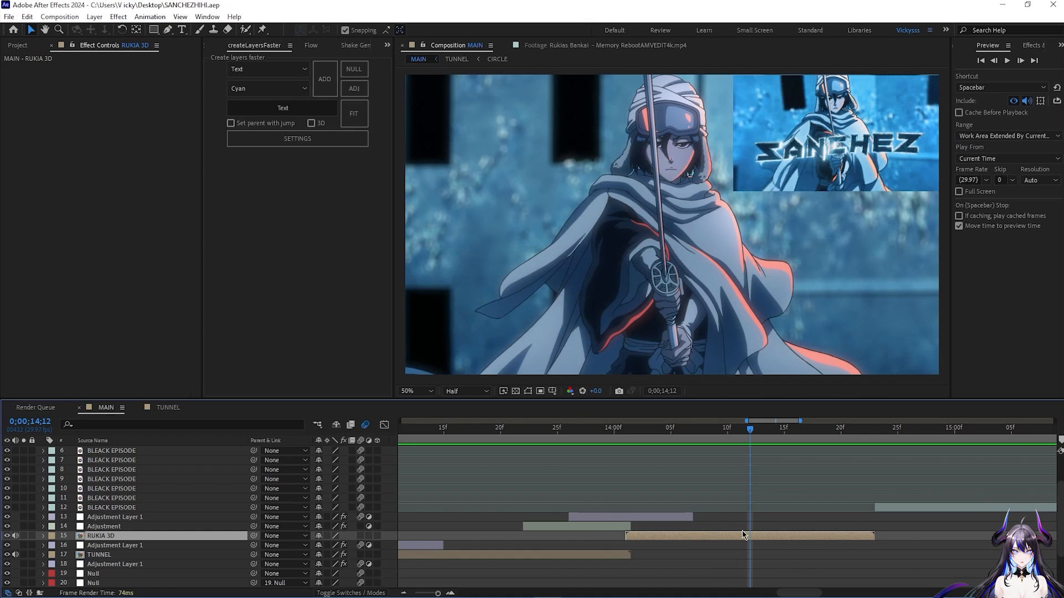
{"action": "double_click", "coordinate": [746, 539]}
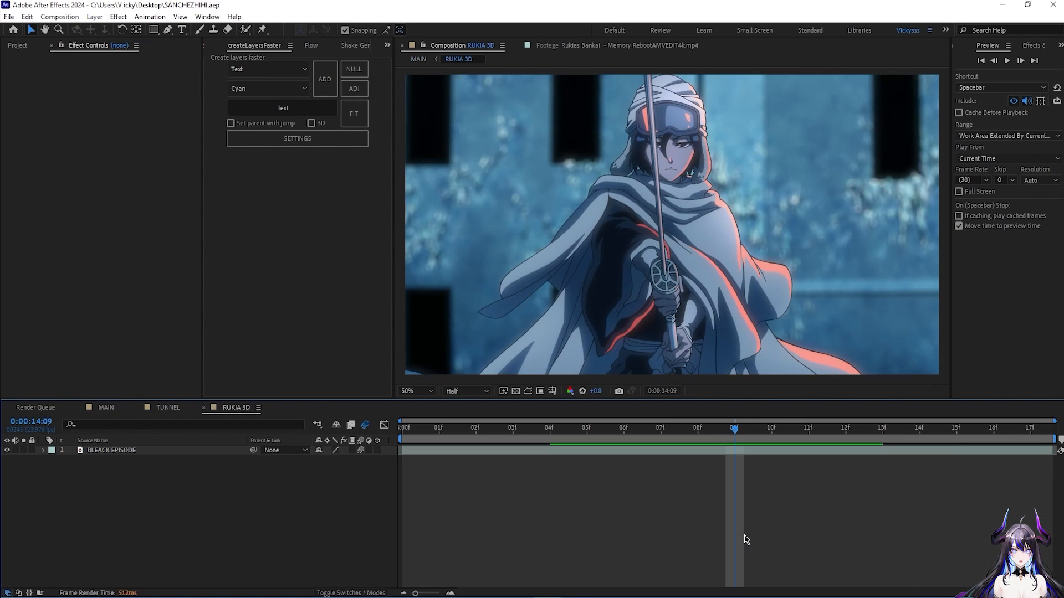
{"action": "key", "text": "space"}
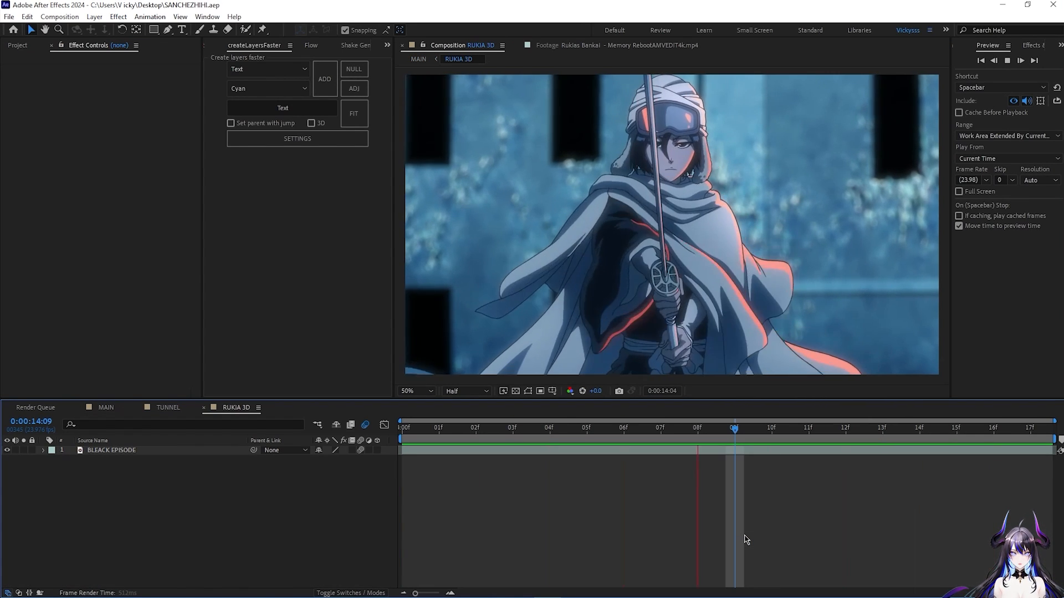
{"action": "key", "text": "space"}
{"action": "key", "text": "Home"}
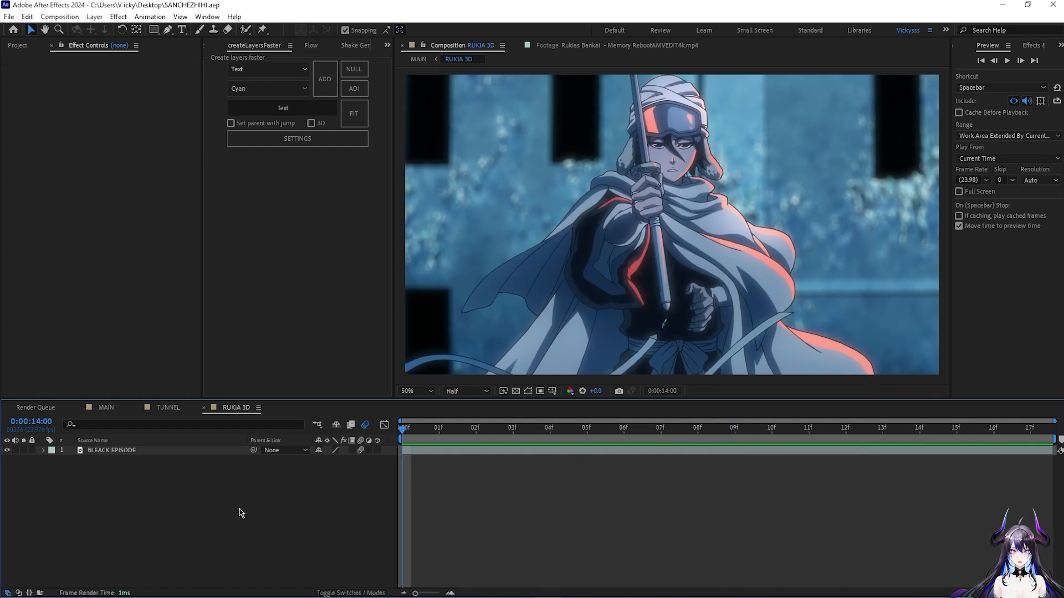
- Add an adjustment layer with Turbulent Displace in RUKIA 3D and keyframe its Amount at 20 at 0:00:14:00
{"action": "right_click", "coordinate": [298, 497]}
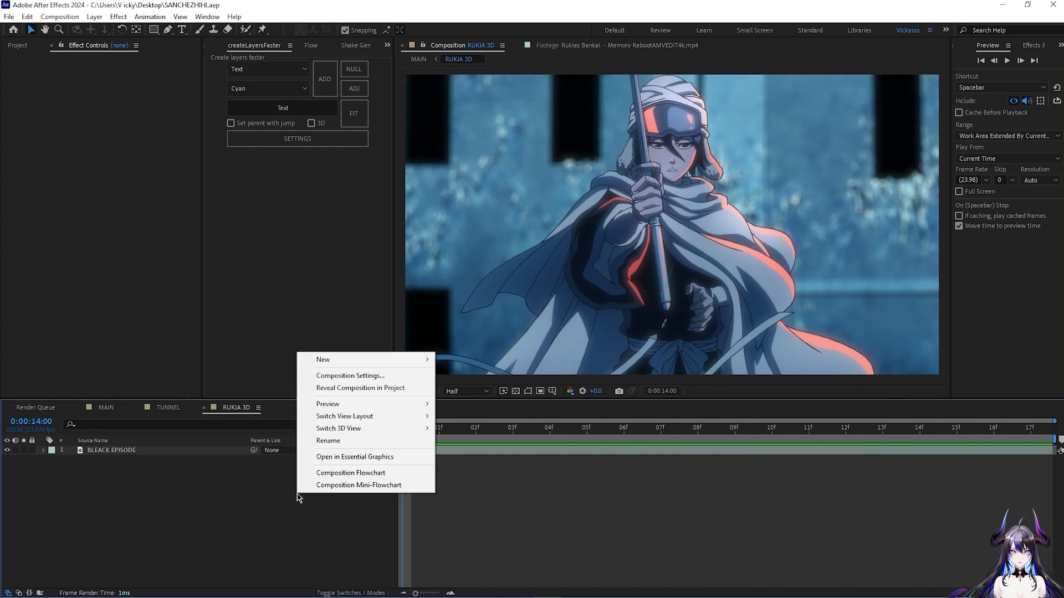
{"action": "mouse_move", "coordinate": [404, 362]}
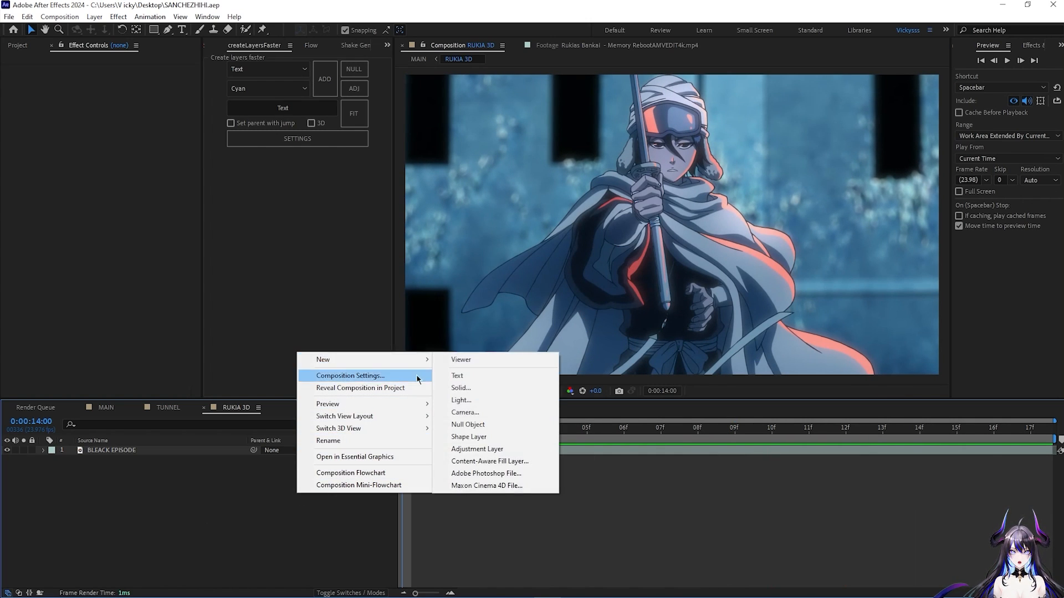
{"action": "left_click", "coordinate": [477, 449]}
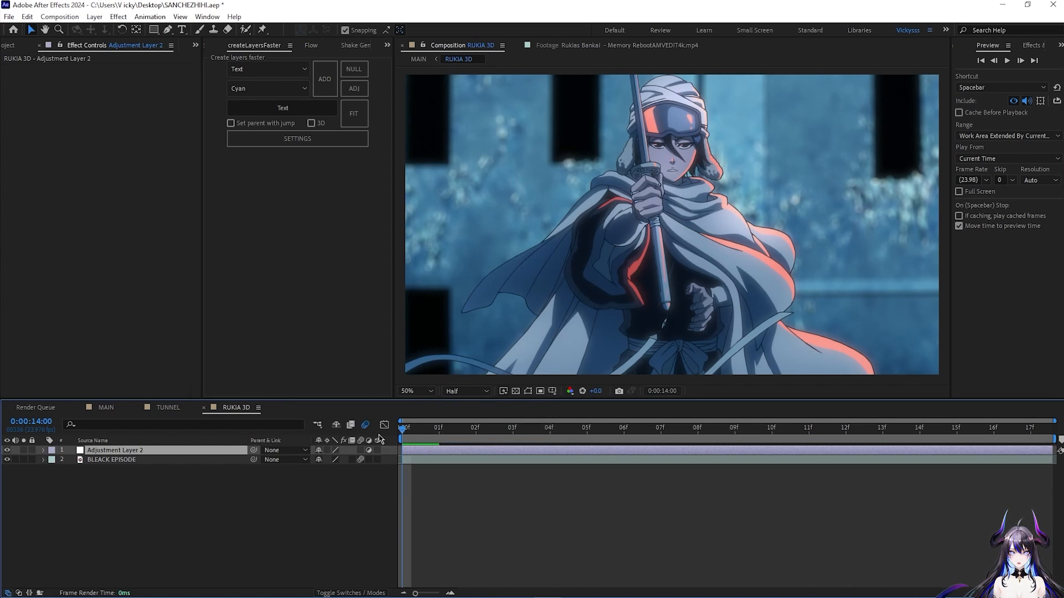
{"action": "key", "text": "ctrl+space"}
{"action": "type", "text": "turbu"}
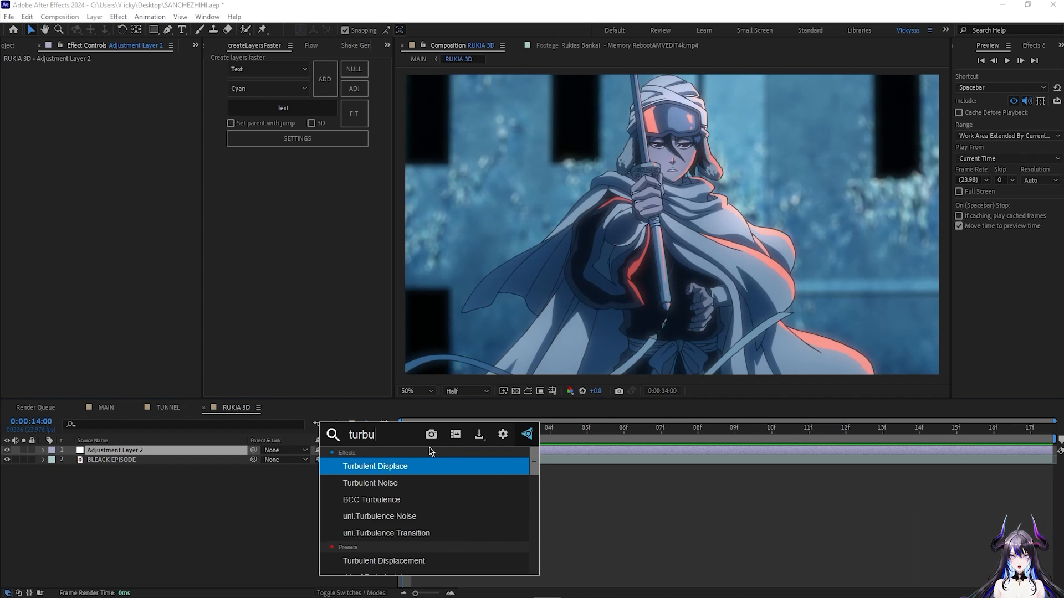
{"action": "key", "text": "Return"}
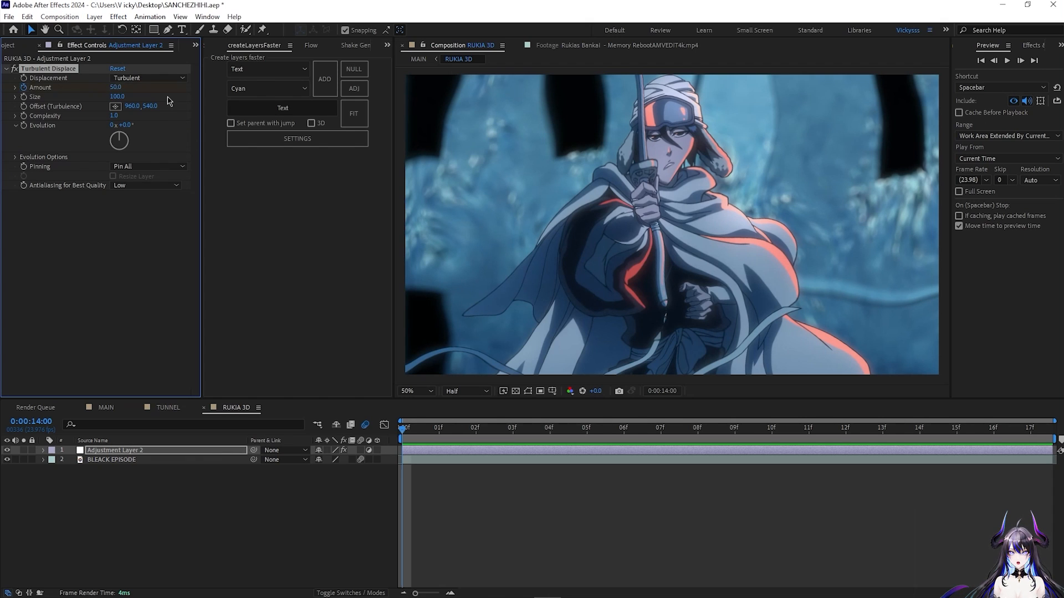
{"action": "left_click", "coordinate": [114, 87]}
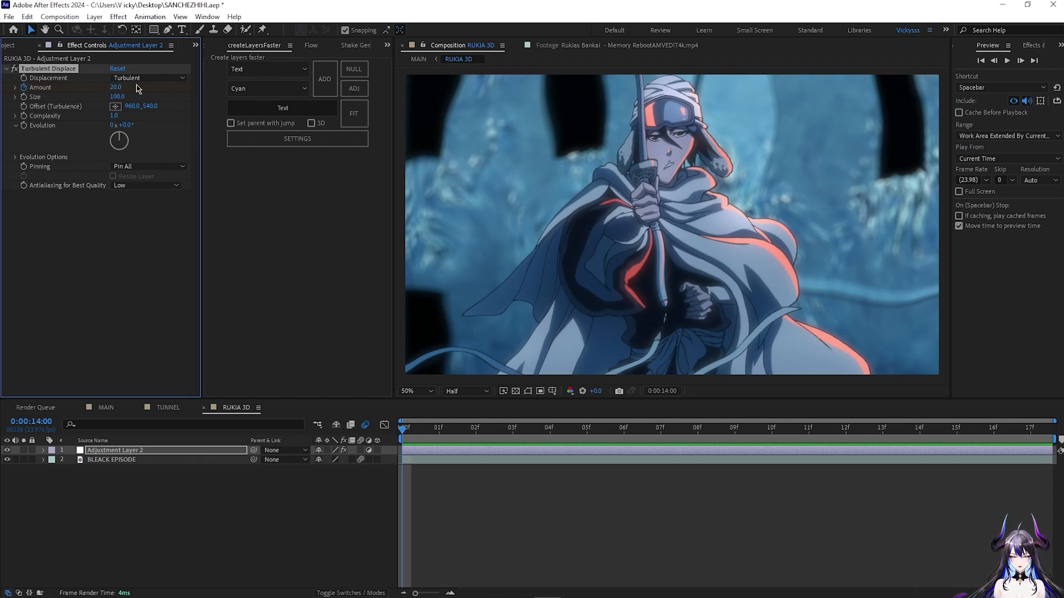
{"action": "key", "text": "Return"}
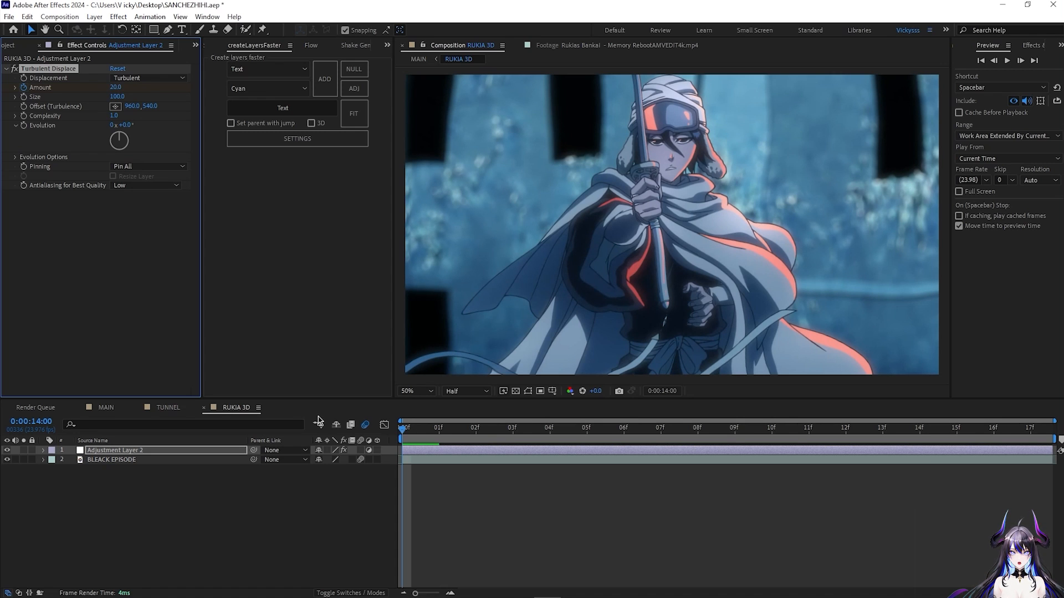
- Close the TUNNEL timeline, check the reference clip in MAIN, and return to RUKIA 3D at 0:00:14:00
{"action": "left_click", "coordinate": [181, 410]}
{"action": "left_click", "coordinate": [137, 408]}
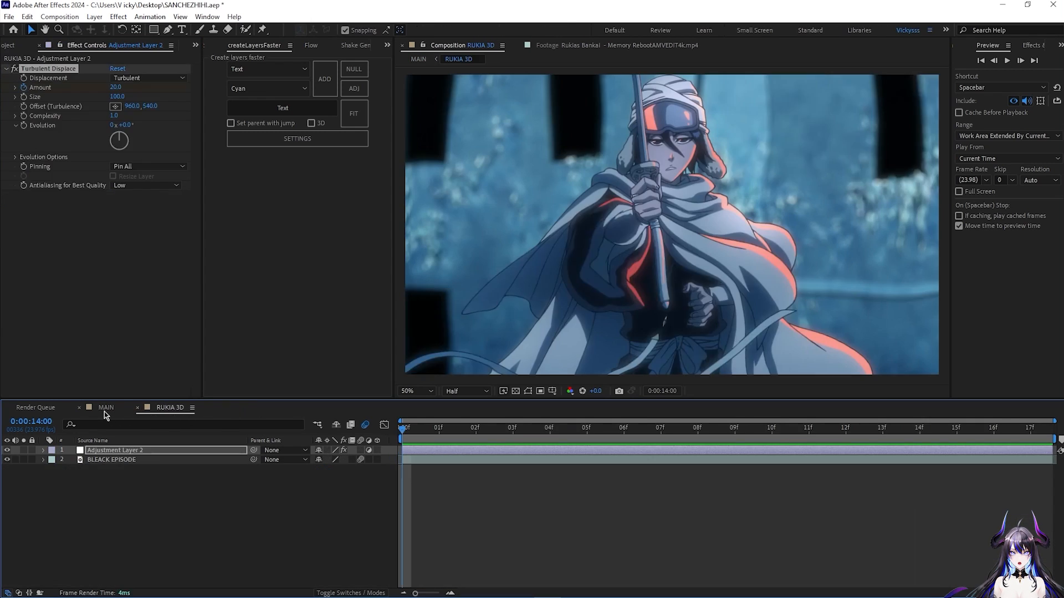
{"action": "left_click", "coordinate": [106, 409]}
{"action": "mouse_move", "coordinate": [666, 444]}
{"action": "left_mouse_down"}
{"action": "mouse_move", "coordinate": [635, 433]}
{"action": "mouse_move", "coordinate": [771, 451]}
{"action": "mouse_move", "coordinate": [682, 450]}
{"action": "left_mouse_up"}
{"action": "left_click", "coordinate": [169, 408]}
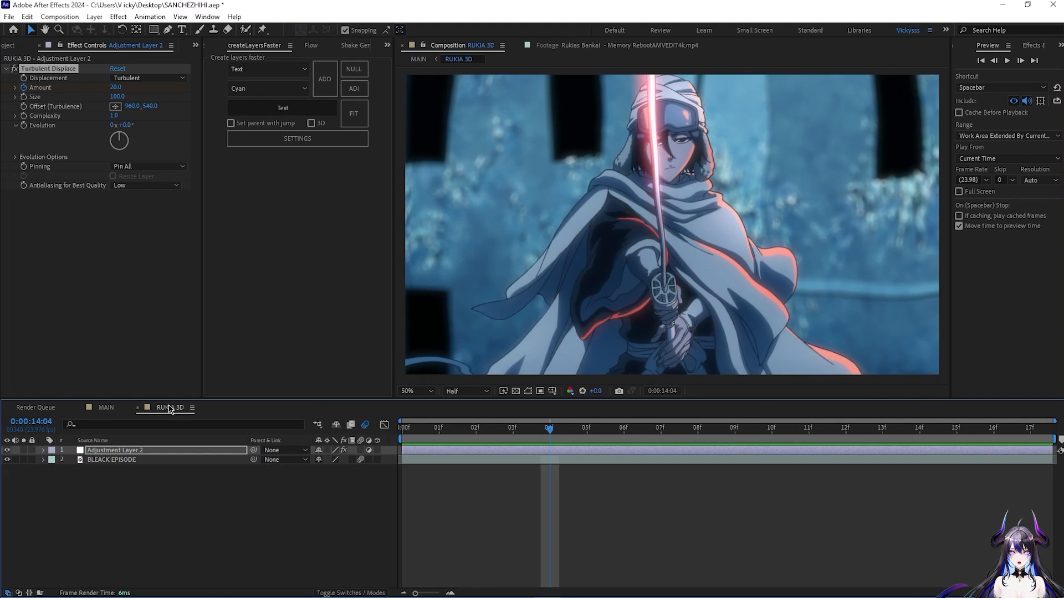
{"action": "left_click_drag", "start_coordinate": [555, 428], "coordinate": [400, 429]}
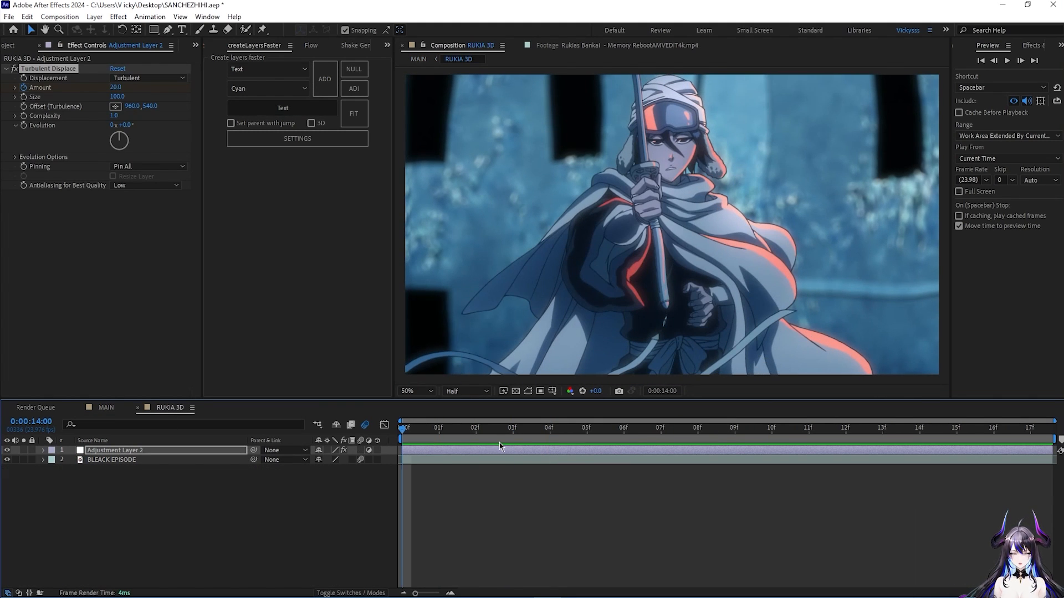
- Keyframe Turbulent Displace's Amount to 0 at 0:00:14:17, save the project and preview the distortion
{"action": "key", "text": "u"}
{"action": "key", "text": "End"}
{"action": "left_click", "coordinate": [119, 88]}
{"action": "type", "text": "0"}
{"action": "key", "text": "Return"}
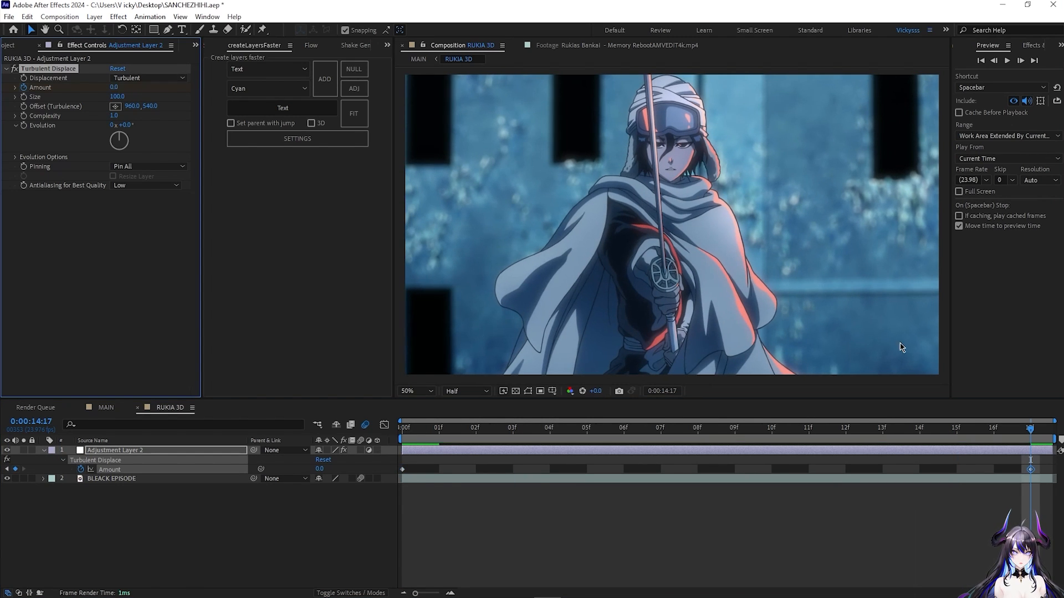
{"action": "left_click", "coordinate": [1031, 470]}
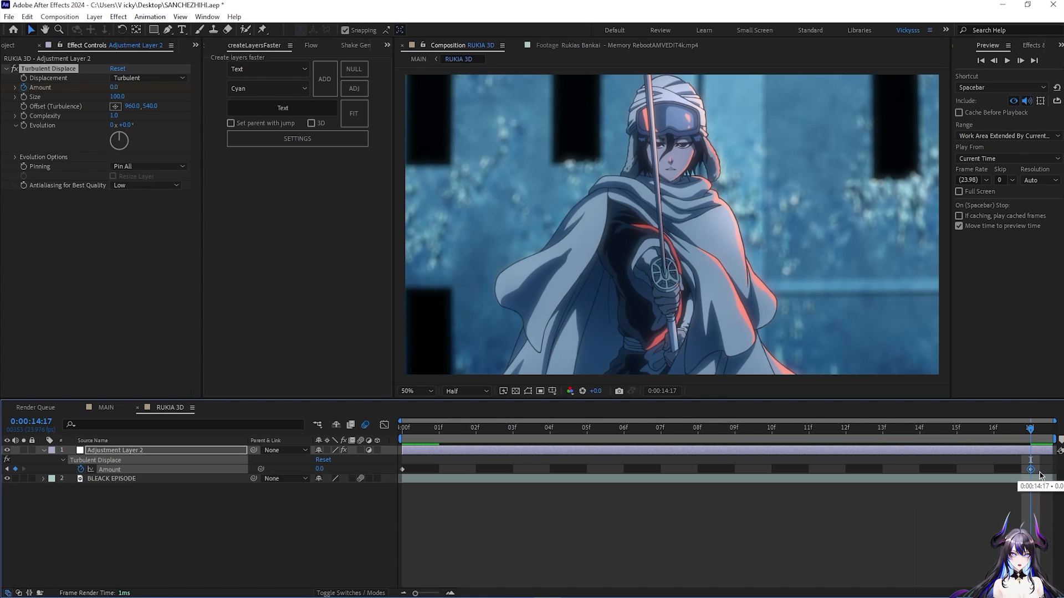
{"action": "key", "text": "ctrl+s"}
{"action": "key", "text": "space"}
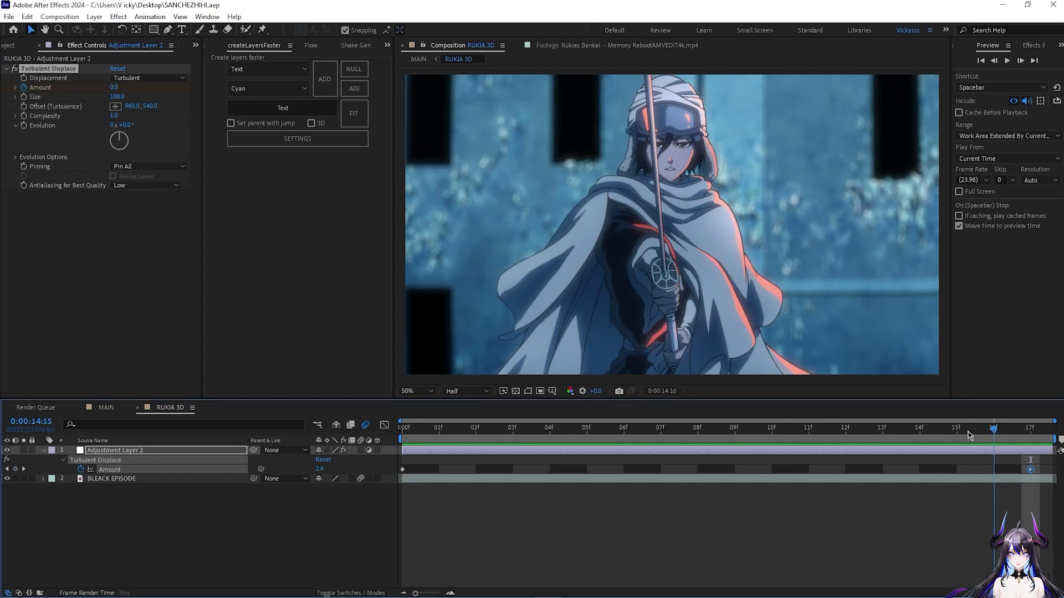
- Keyframe Turbulent Displace's Size at 300 and place that keyframe at 0:00:14:17
{"action": "left_click", "coordinate": [23, 97]}
{"action": "left_click", "coordinate": [113, 97]}
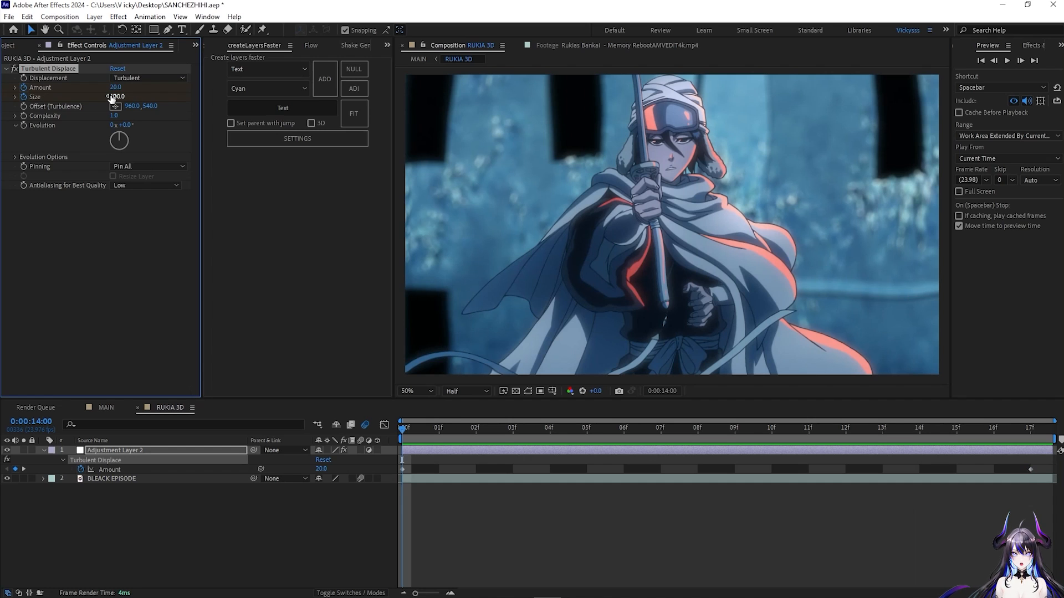
{"action": "left_click", "coordinate": [114, 97]}
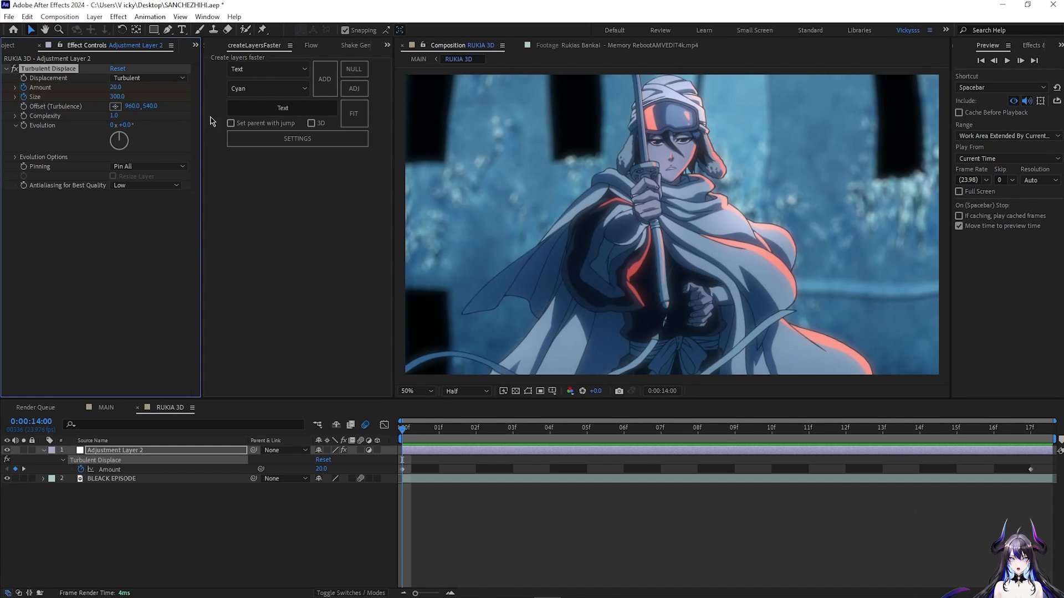
{"action": "key", "text": "Return"}
{"action": "key", "text": "u"}
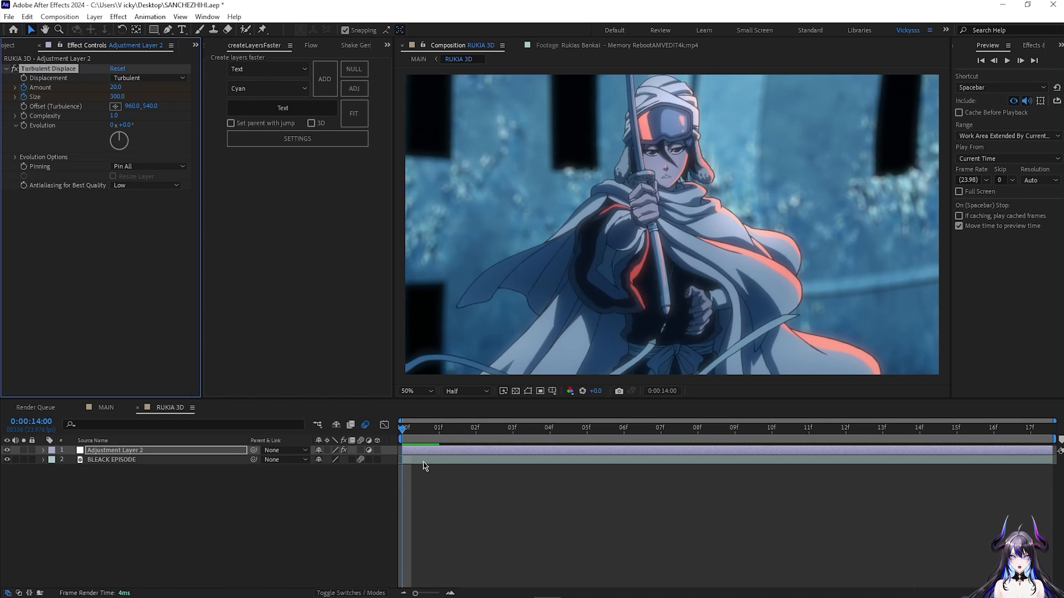
{"action": "key", "text": "u"}
{"action": "key", "text": "Delete"}
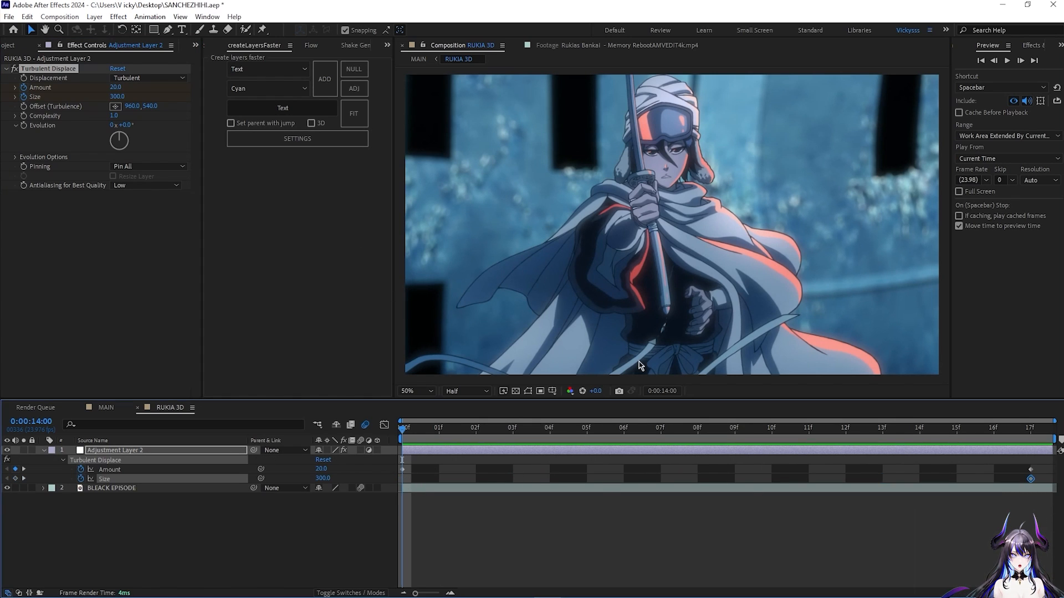
- Keyframe Turbulent Displace's Size at 50 at 0:00:14:00 and preview the distortion
{"action": "left_click", "coordinate": [118, 96]}
{"action": "type", "text": "50"}
{"action": "key", "text": "Return"}
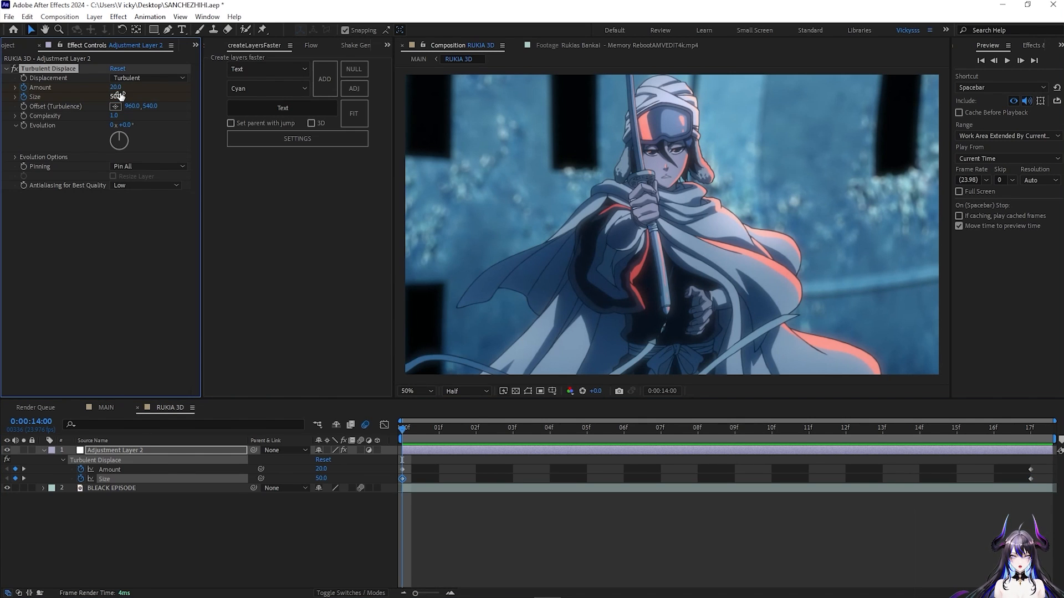
{"action": "key", "text": "space"}
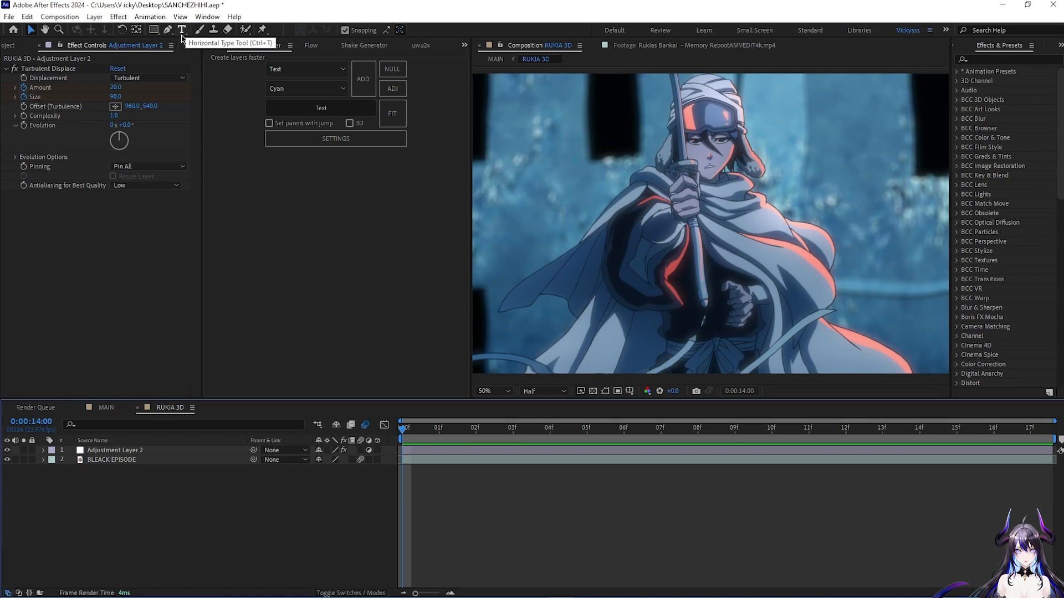
- Add a "Vickysdraft" text layer over the clip and close the text properties panel
{"action": "key", "text": "ctrl+t"}
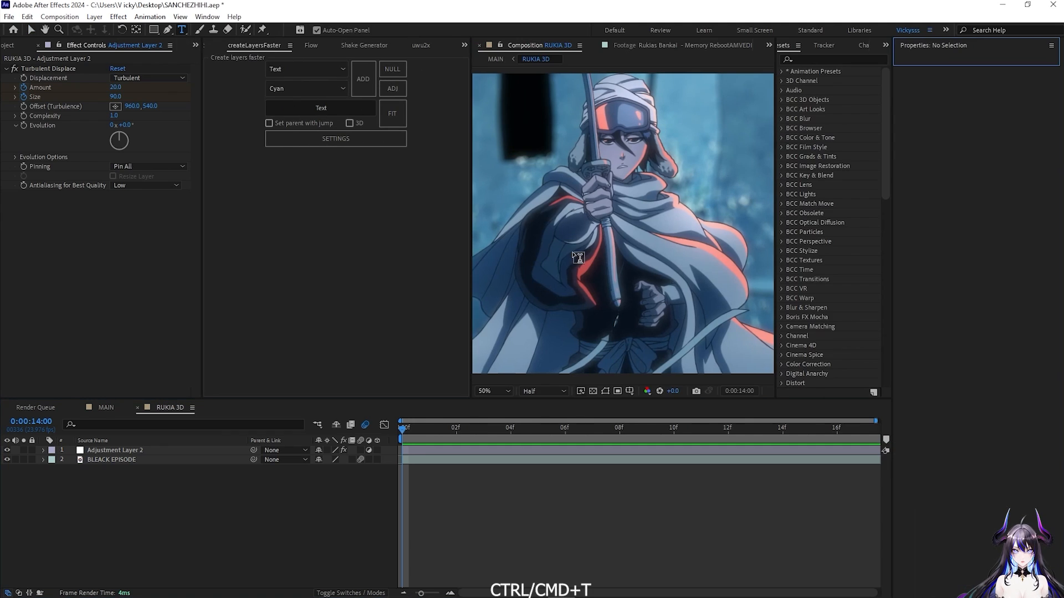
{"action": "left_click", "coordinate": [579, 240]}
{"action": "type", "text": "Vi"}
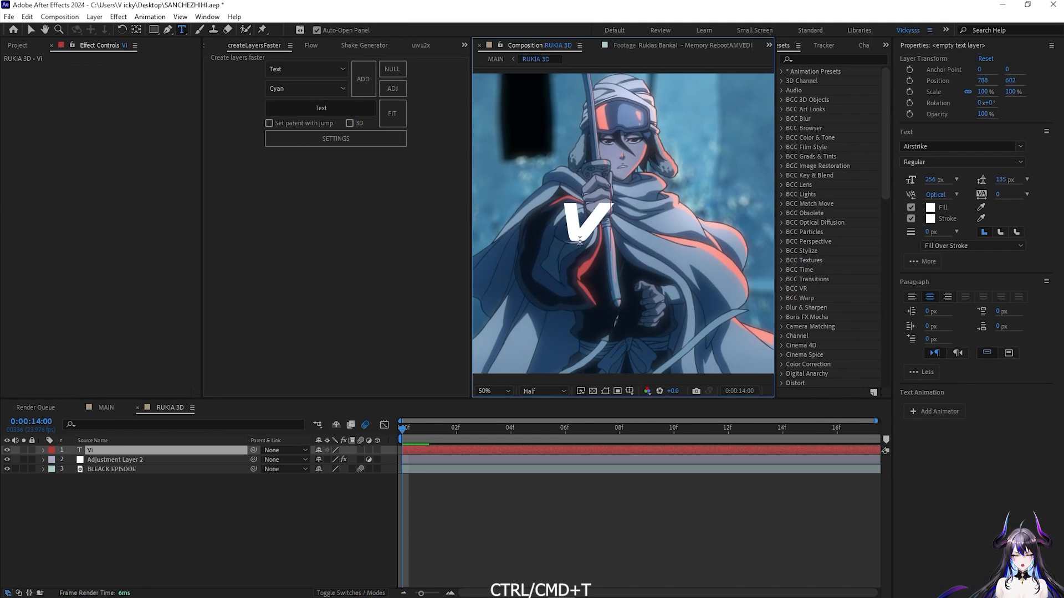
{"action": "type", "text": "ckysdraft"}
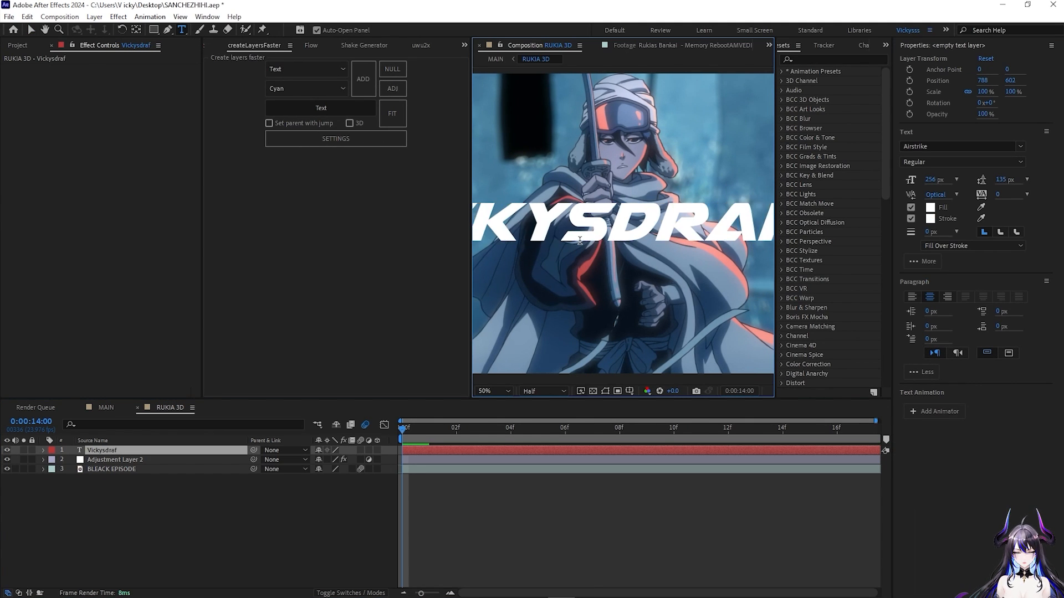
{"action": "right_click", "coordinate": [911, 48]}
{"action": "left_click", "coordinate": [931, 55]}
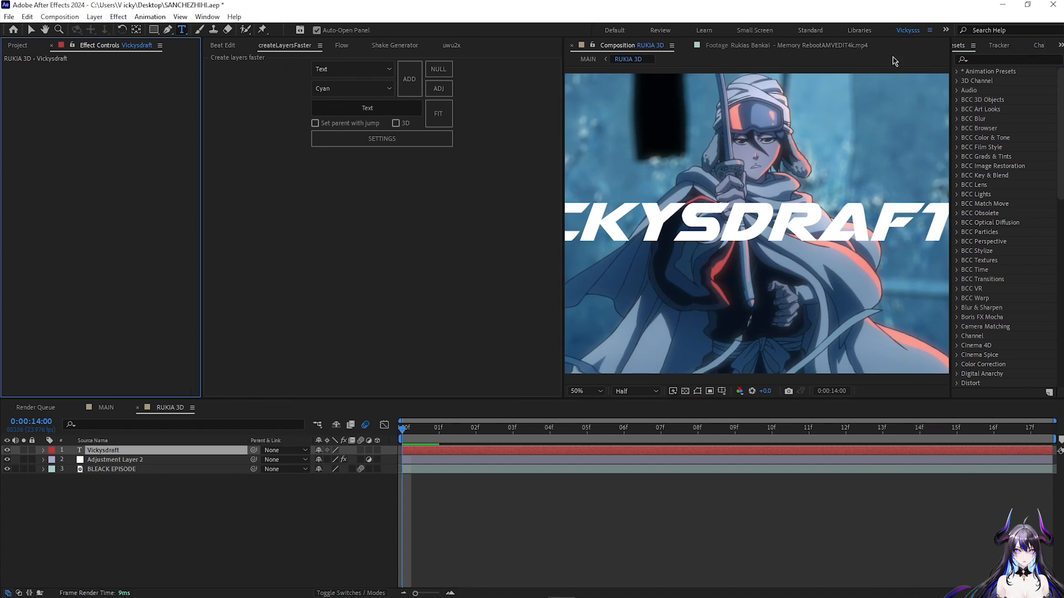
- Set the title text's font size to 188 px
{"action": "double_click", "coordinate": [552, 451]}
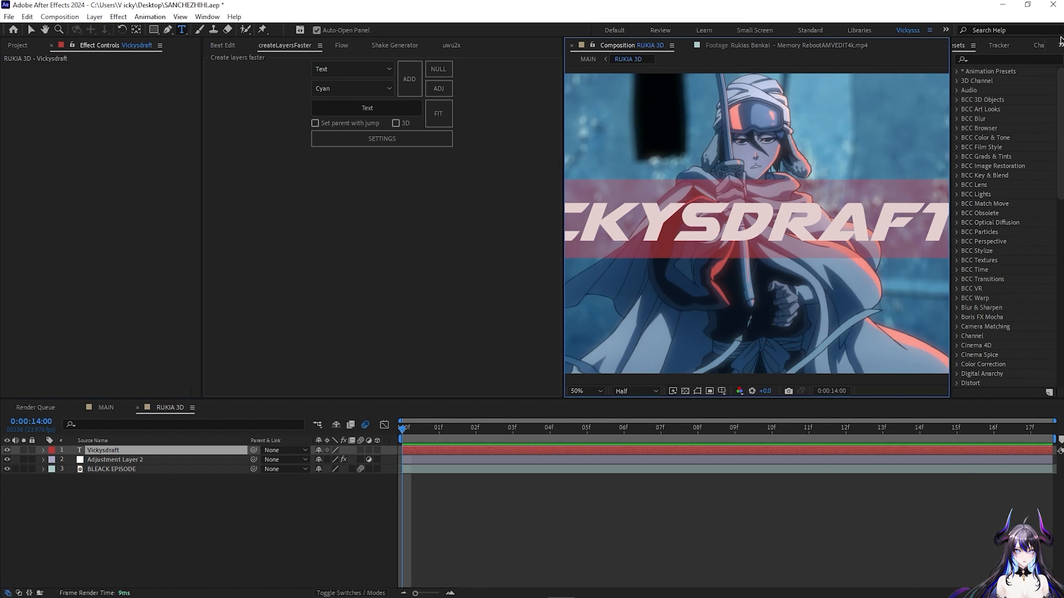
{"action": "left_click", "coordinate": [1039, 45]}
{"action": "left_click_drag", "start_coordinate": [974, 92], "coordinate": [929, 106]}
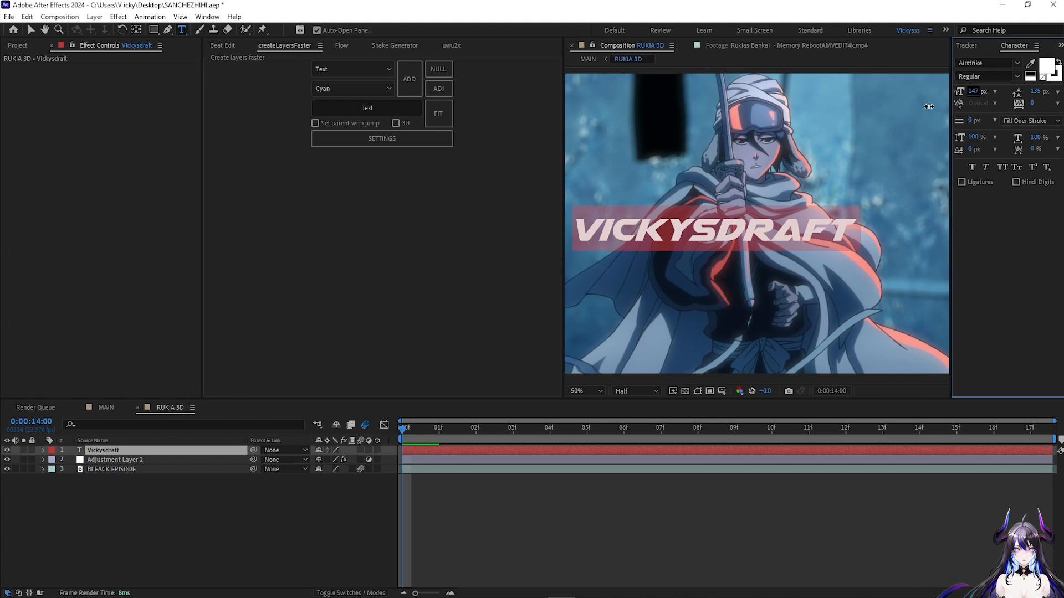
{"action": "left_click_drag", "start_coordinate": [929, 107], "coordinate": [964, 121]}
{"action": "left_click", "coordinate": [579, 495]}
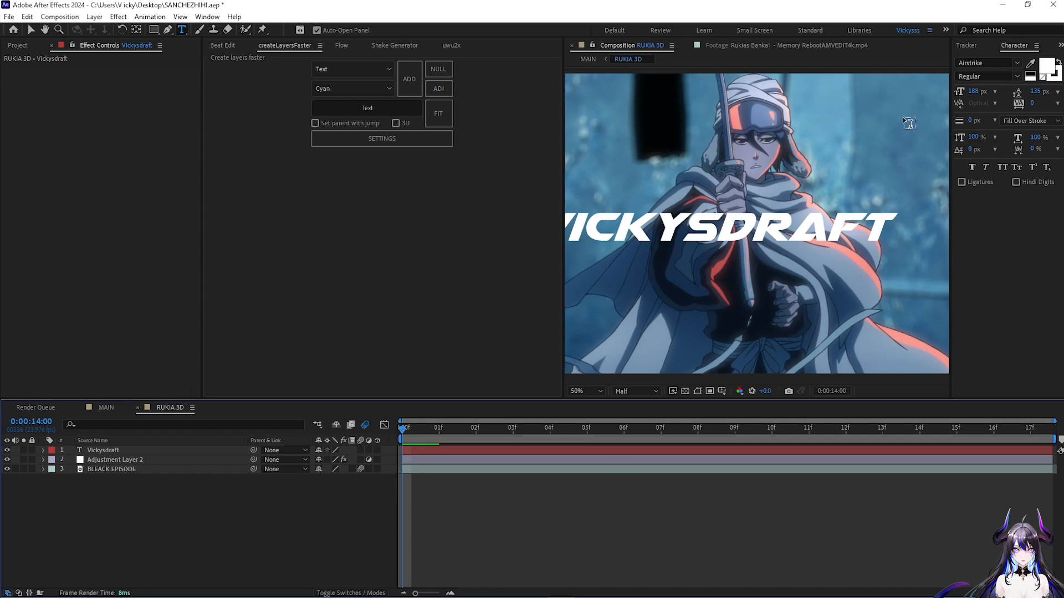
- Center the title text horizontally and vertically in the composition, and widen the composition viewer
{"action": "left_click", "coordinate": [966, 46]}
{"action": "scroll", "coordinate": [963, 45], "scroll_direction": "up", "scroll_amount": 3}
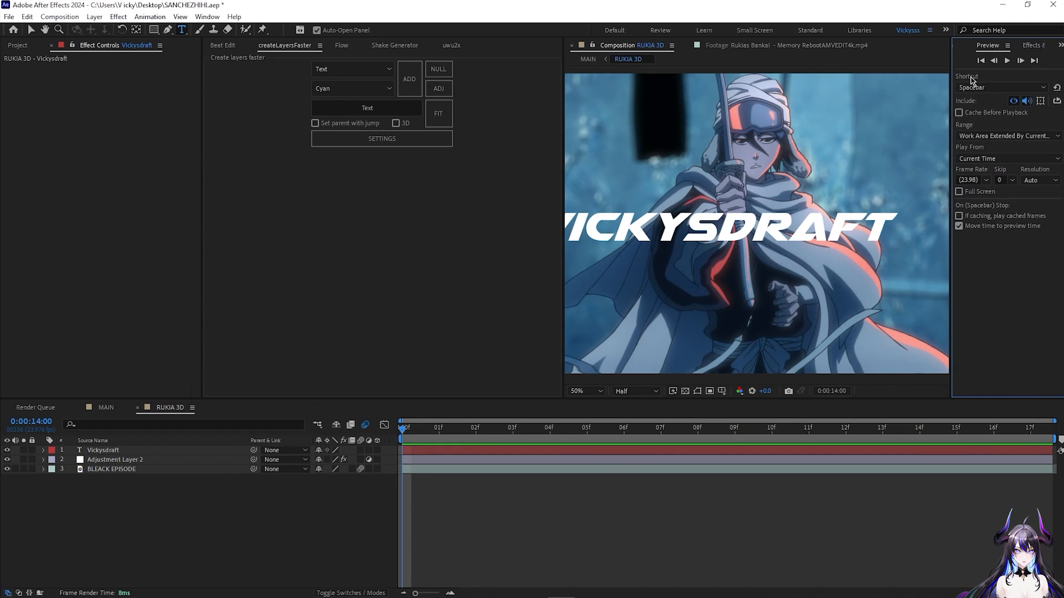
{"action": "left_click", "coordinate": [760, 450]}
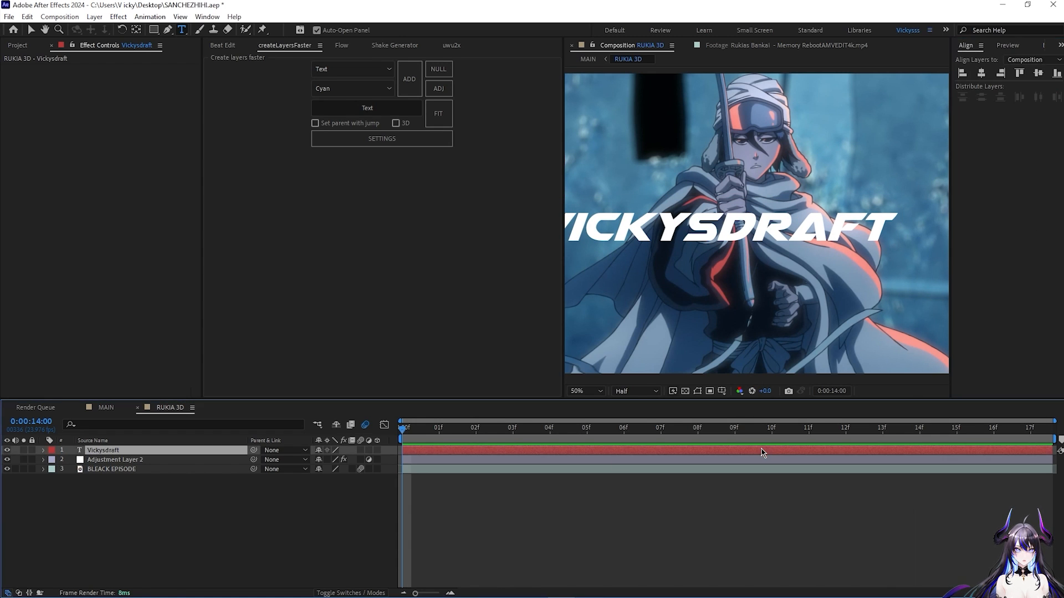
{"action": "left_click", "coordinate": [981, 72]}
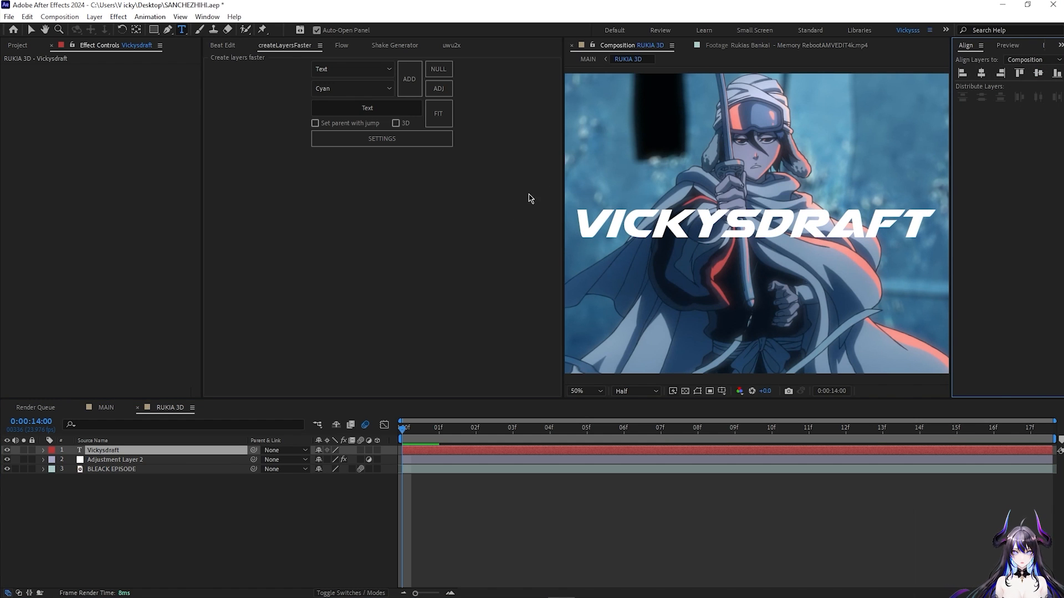
{"action": "left_click_drag", "start_coordinate": [565, 130], "coordinate": [356, 133]}
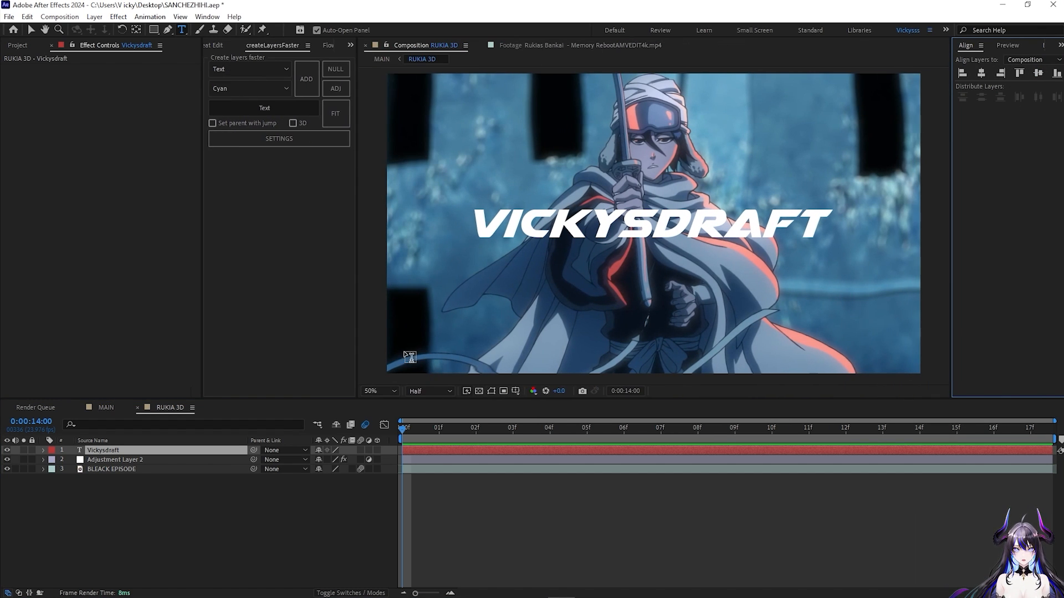
- Create a black 1920 x 1080 solid named "3d text" above the title text
{"action": "right_click", "coordinate": [192, 490]}
{"action": "mouse_move", "coordinate": [216, 374]}
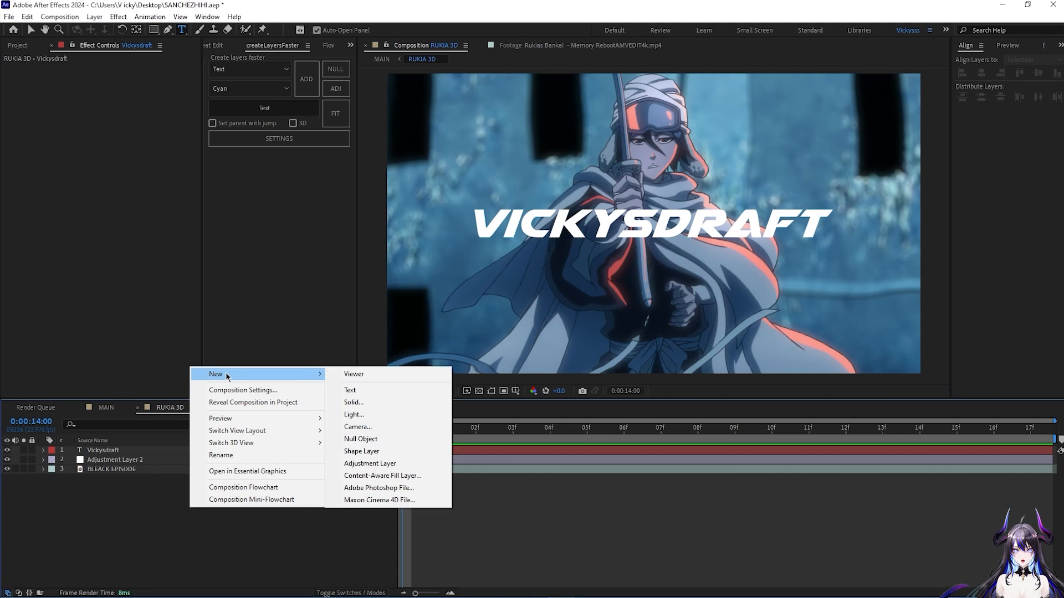
{"action": "left_click", "coordinate": [364, 403]}
{"action": "type", "text": "3d text"}
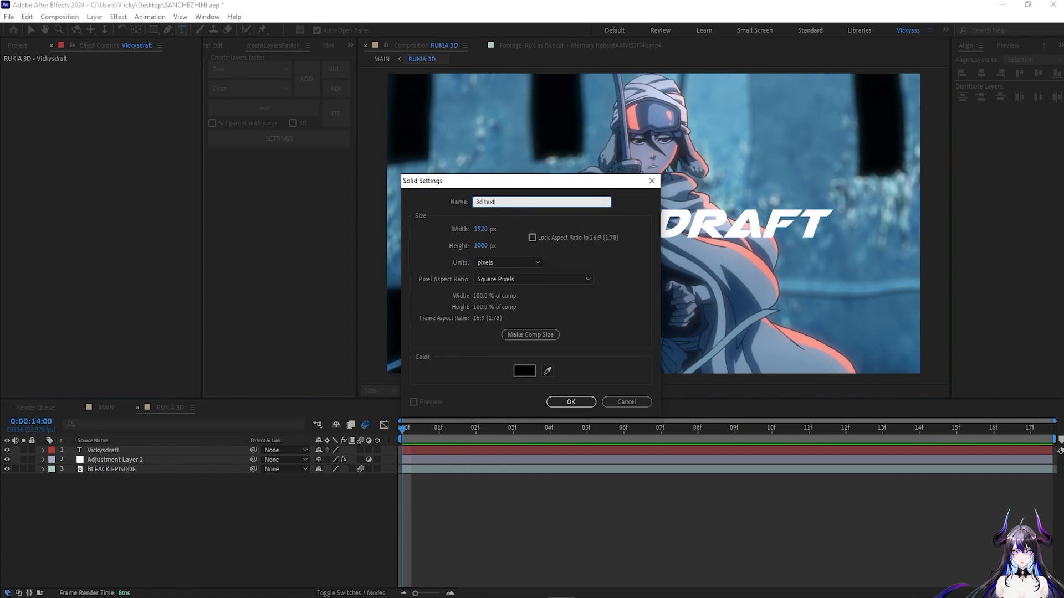
{"action": "key", "text": "Return"}
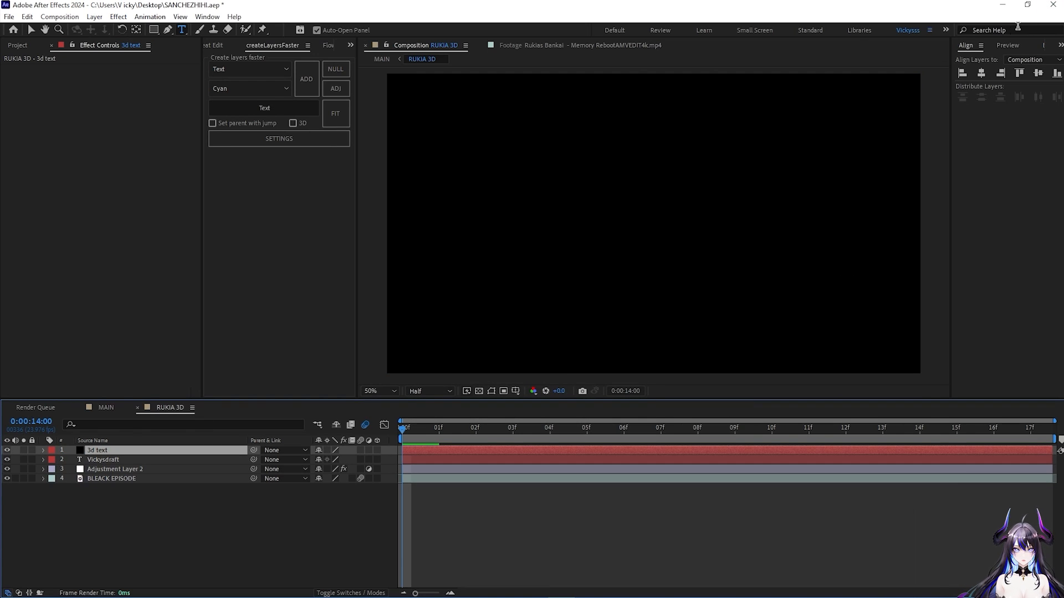
- Apply the Element effect to the 3d text solid and save the project
{"action": "key", "text": "ctrl+space"}
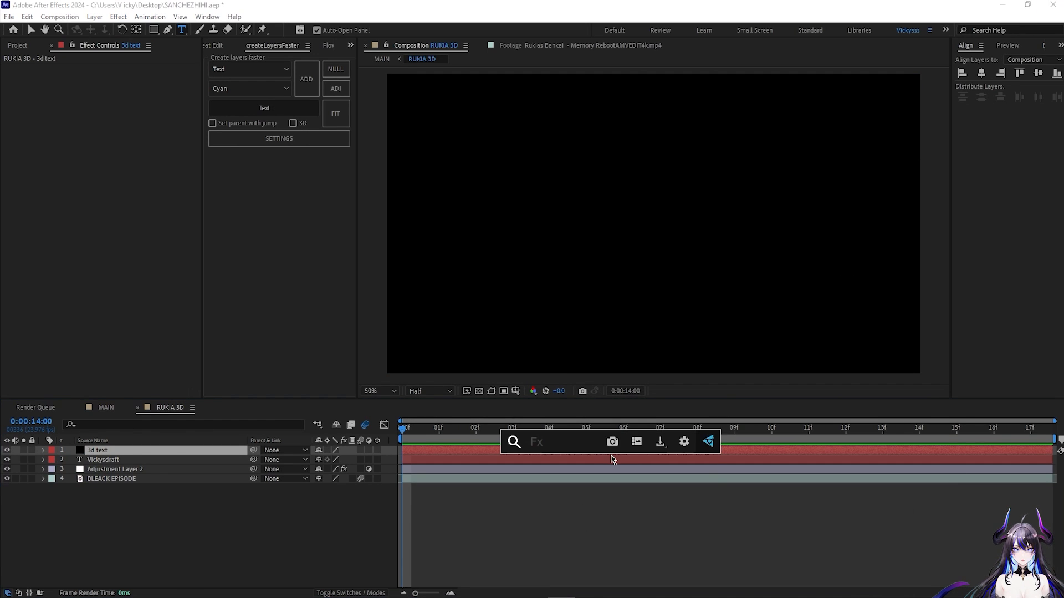
{"action": "type", "text": "elem"}
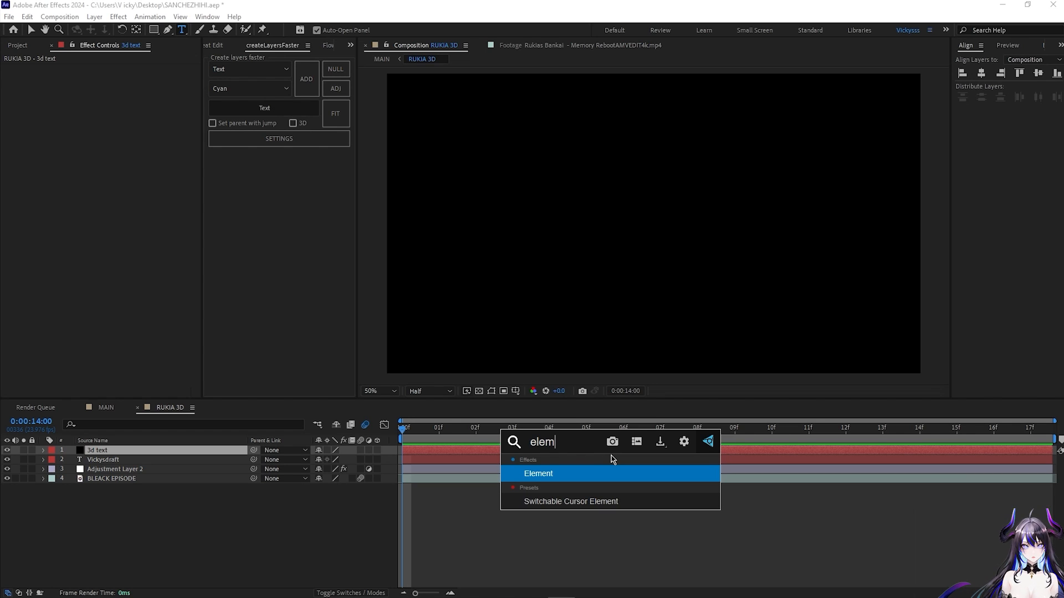
{"action": "key", "text": "Return"}
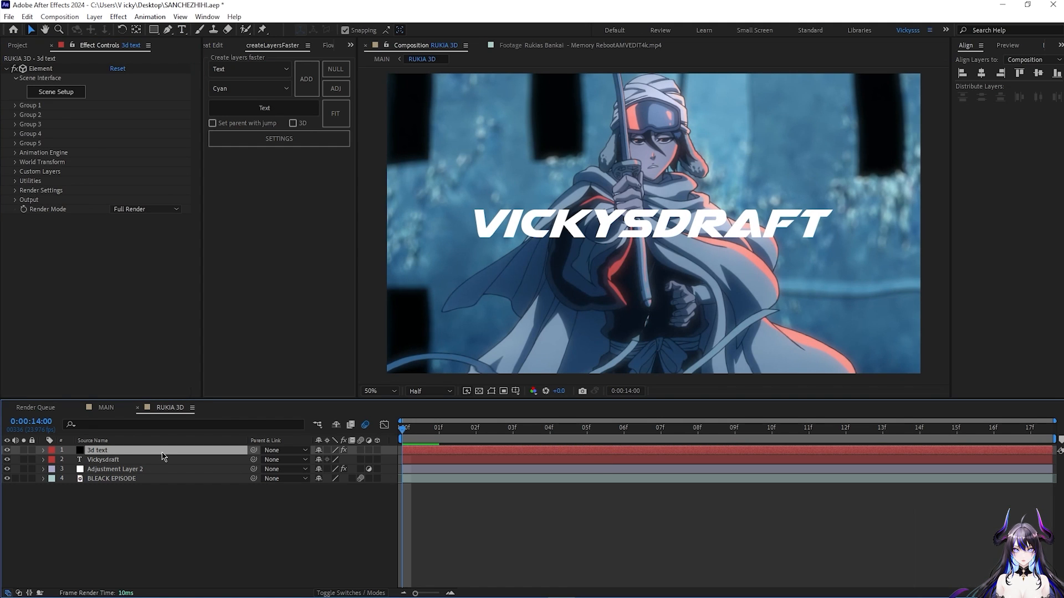
{"action": "key", "text": "ctrl+s"}
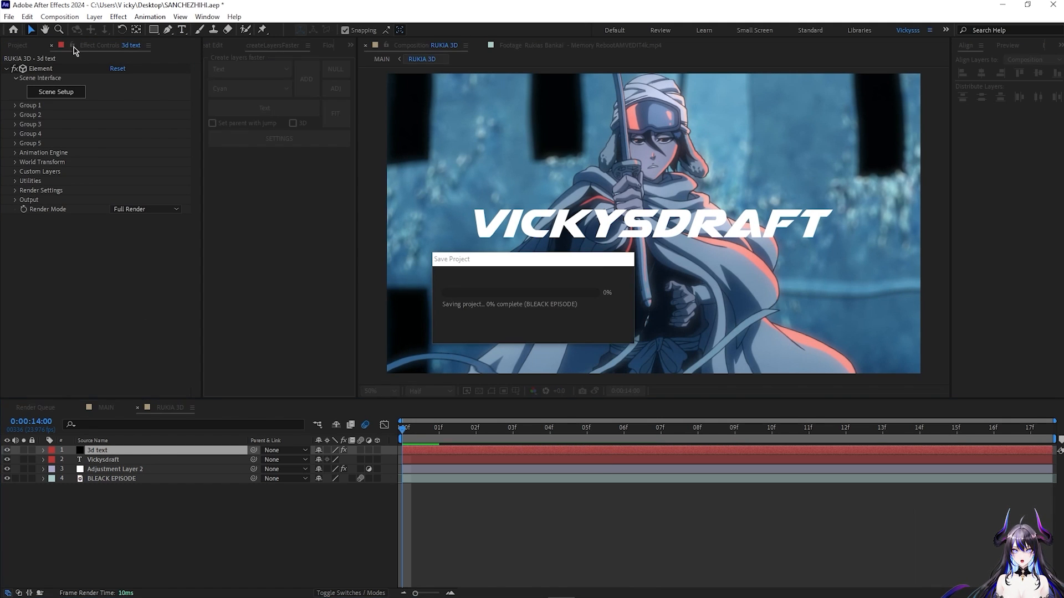
- Assign the Vickysdraft text layer to Element's Path Layer 1 and extrude it in Scene Setup
{"action": "left_click", "coordinate": [16, 172]}
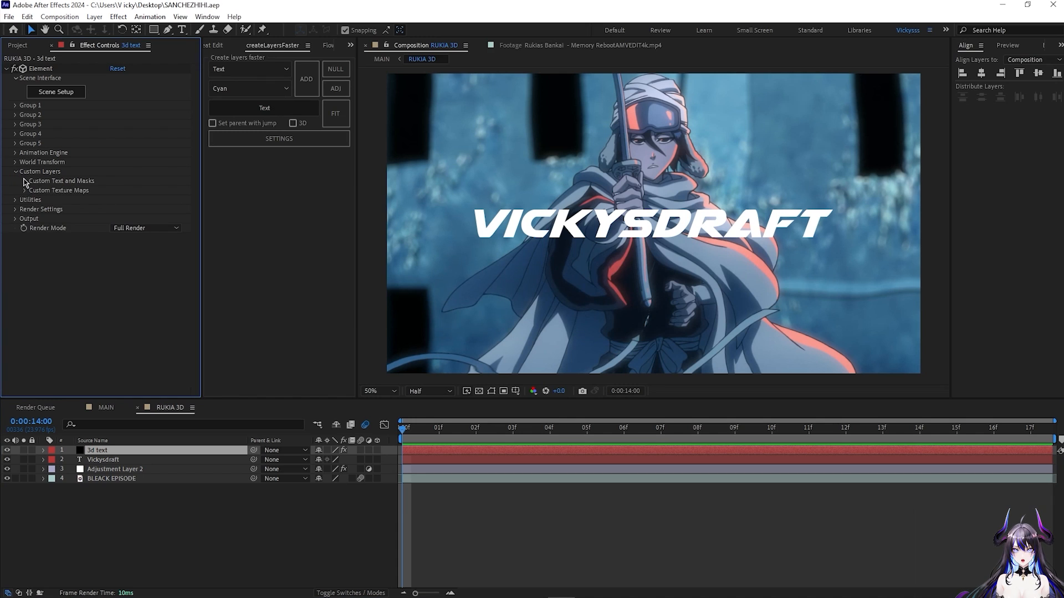
{"action": "left_click", "coordinate": [25, 181]}
{"action": "left_click", "coordinate": [128, 190]}
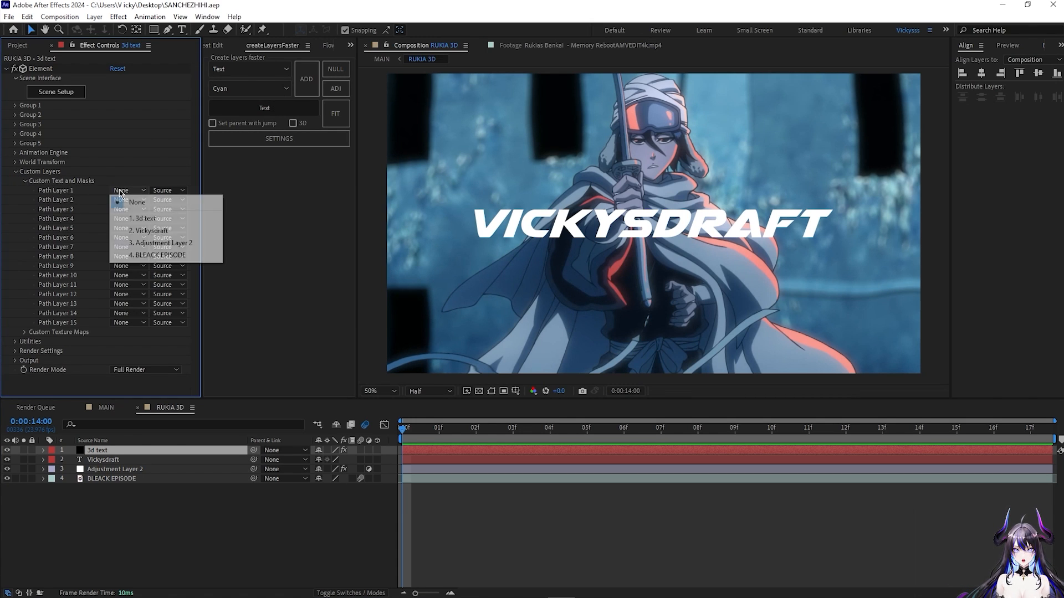
{"action": "left_click", "coordinate": [166, 234]}
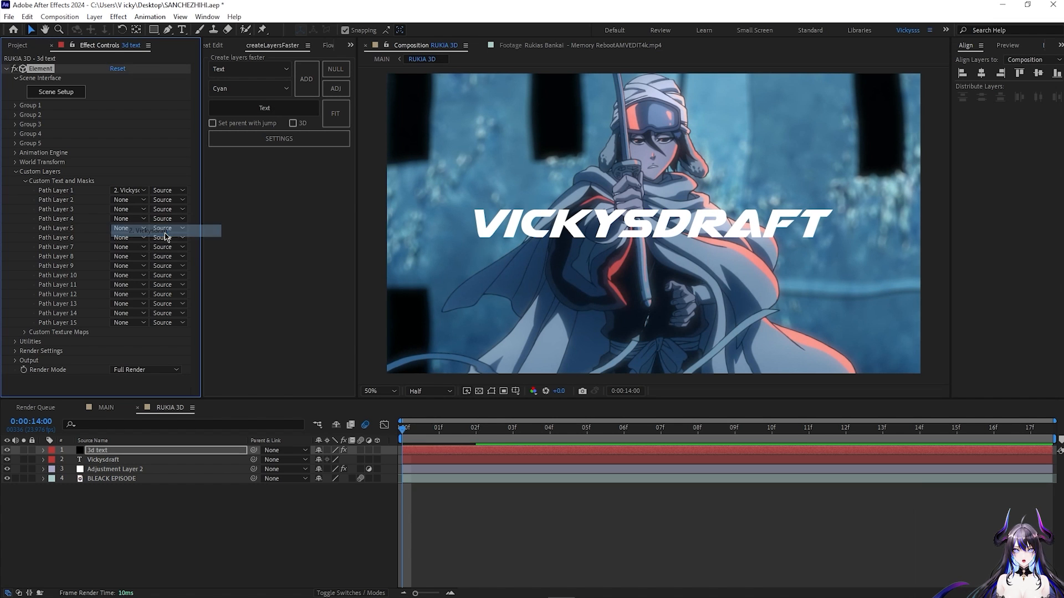
{"action": "left_click", "coordinate": [47, 94]}
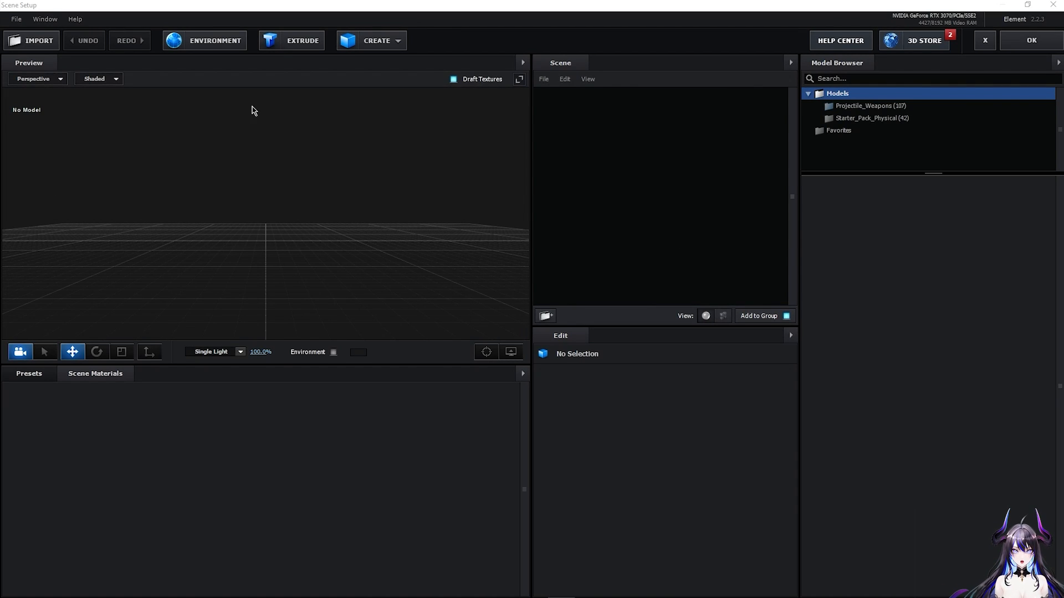
{"action": "left_click", "coordinate": [281, 46]}
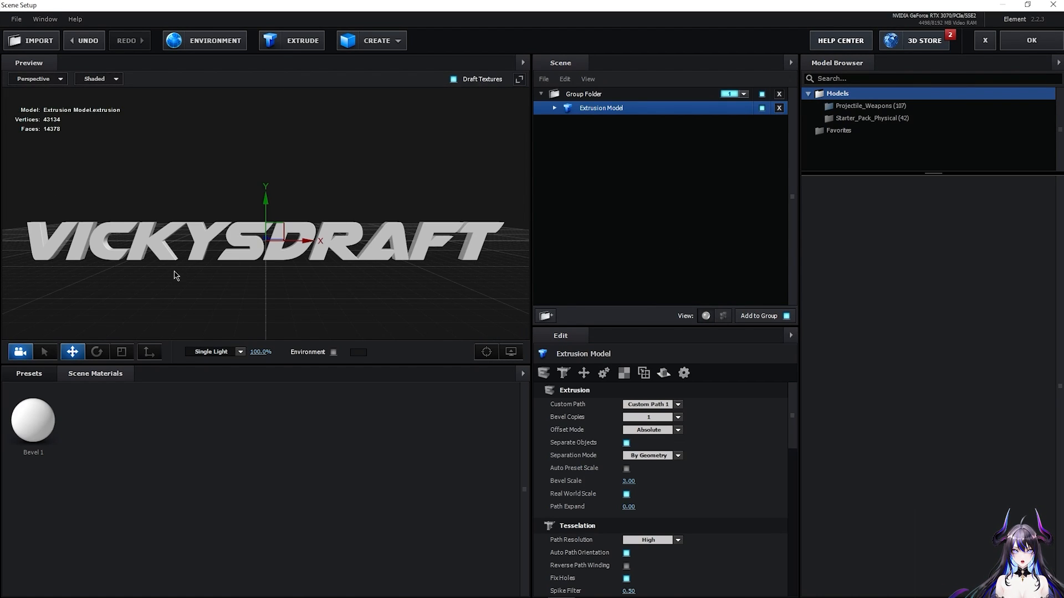
- Apply the physical Pro_Black bevel preset to the extruded text and accept the scene
{"action": "left_click", "coordinate": [28, 381]}
{"action": "left_click", "coordinate": [10, 414]}
{"action": "left_click", "coordinate": [38, 390]}
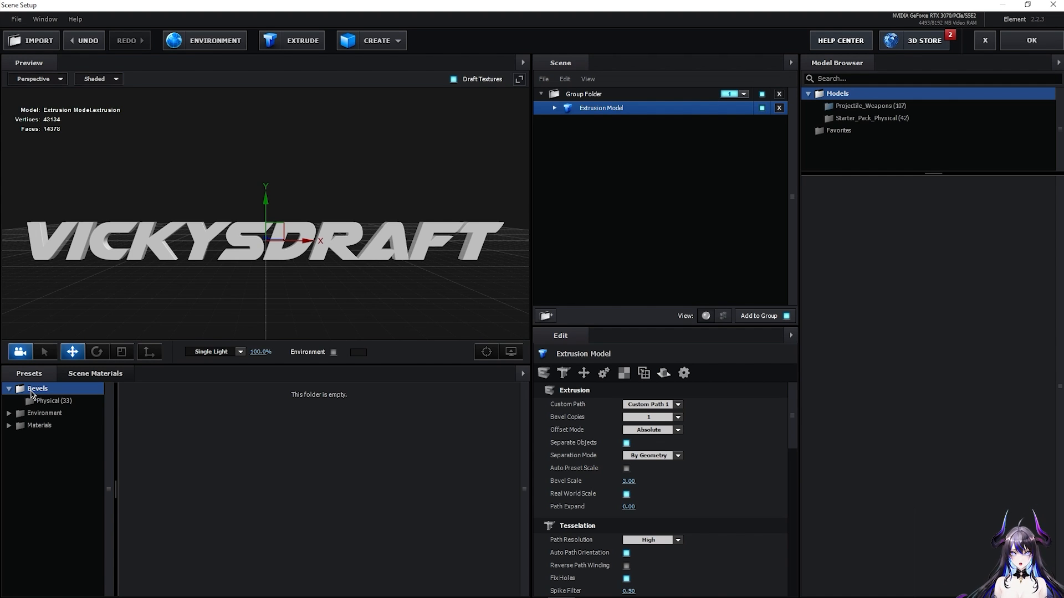
{"action": "left_click", "coordinate": [44, 400]}
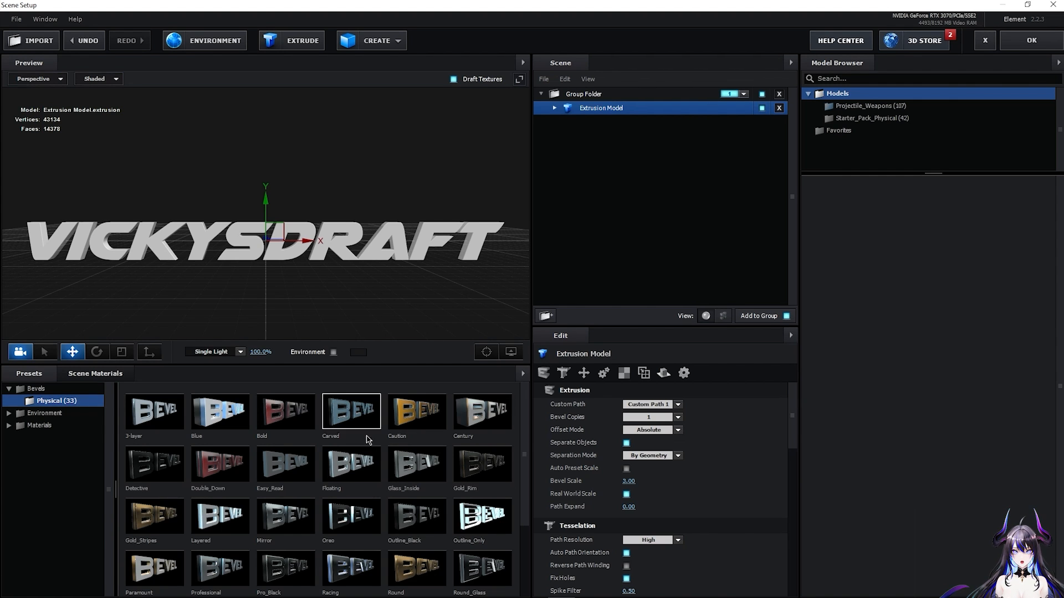
{"action": "scroll", "coordinate": [193, 473], "scroll_direction": "down", "scroll_amount": 1}
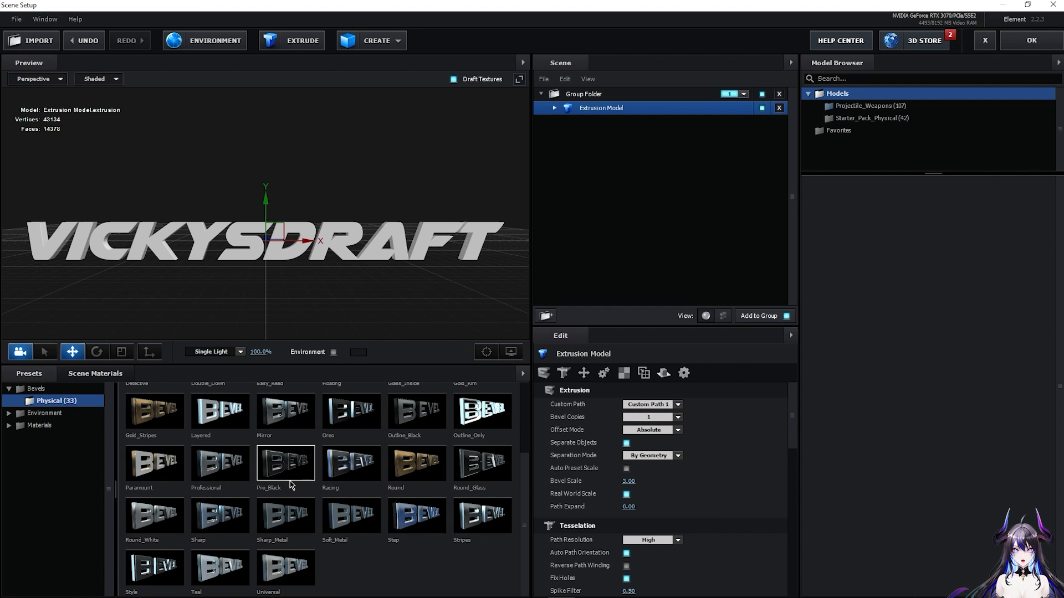
{"action": "left_click", "coordinate": [289, 482]}
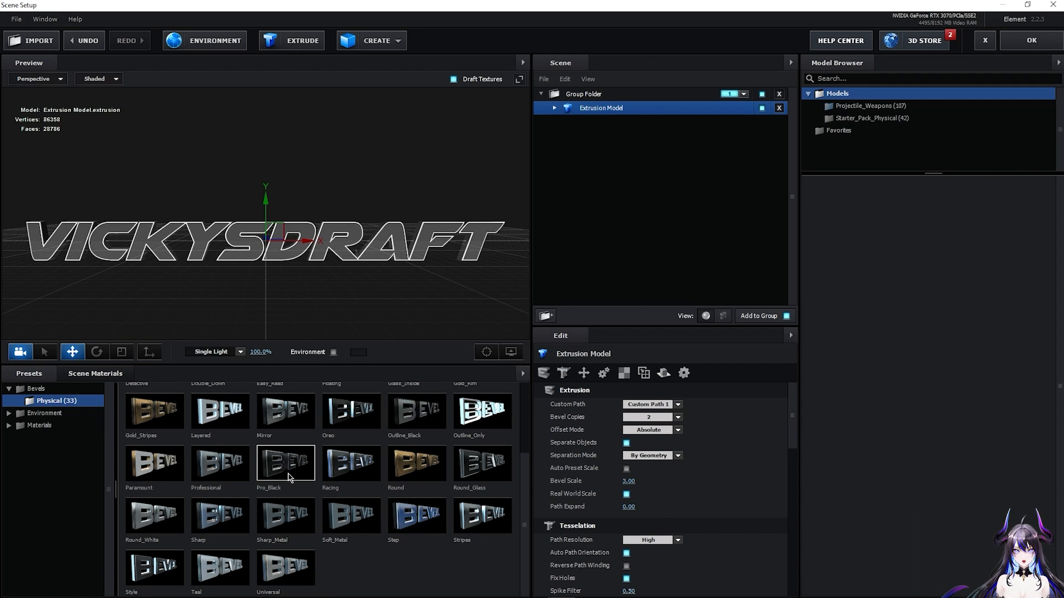
{"action": "left_click", "coordinate": [47, 413]}
{"action": "left_click", "coordinate": [55, 413]}
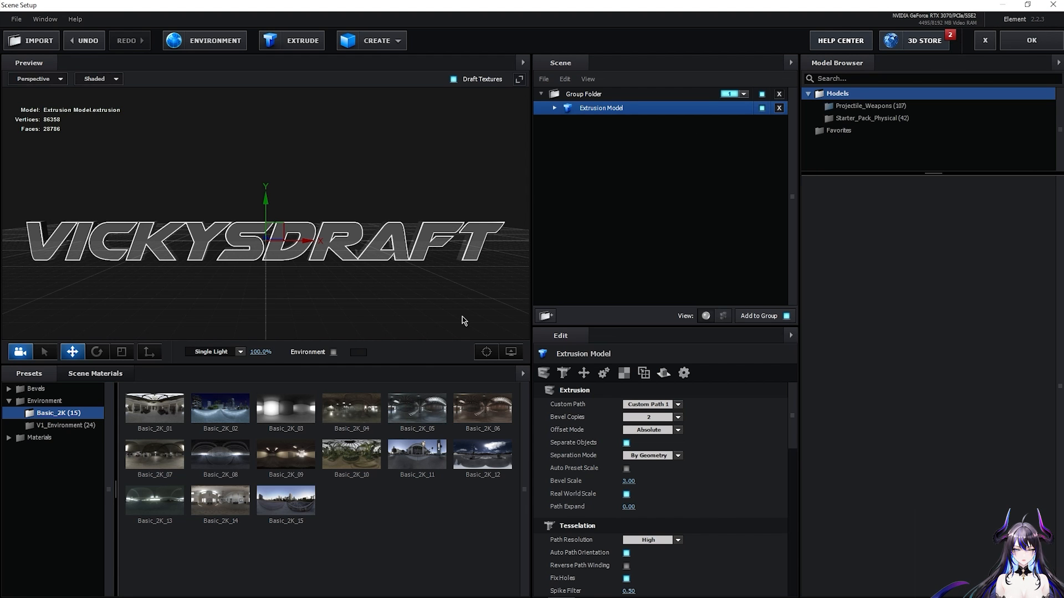
{"action": "left_click", "coordinate": [1031, 39]}
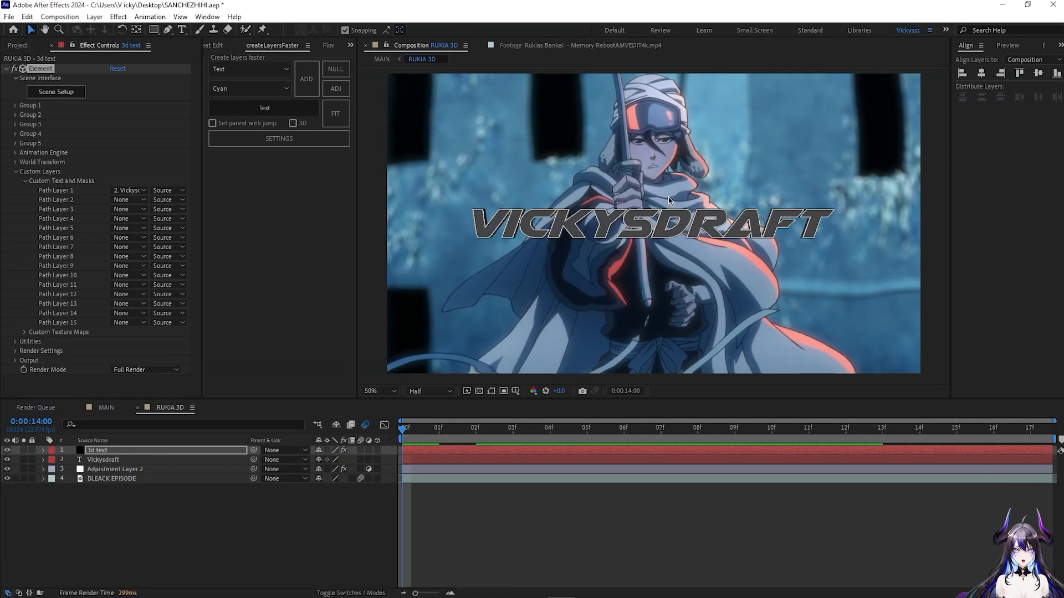
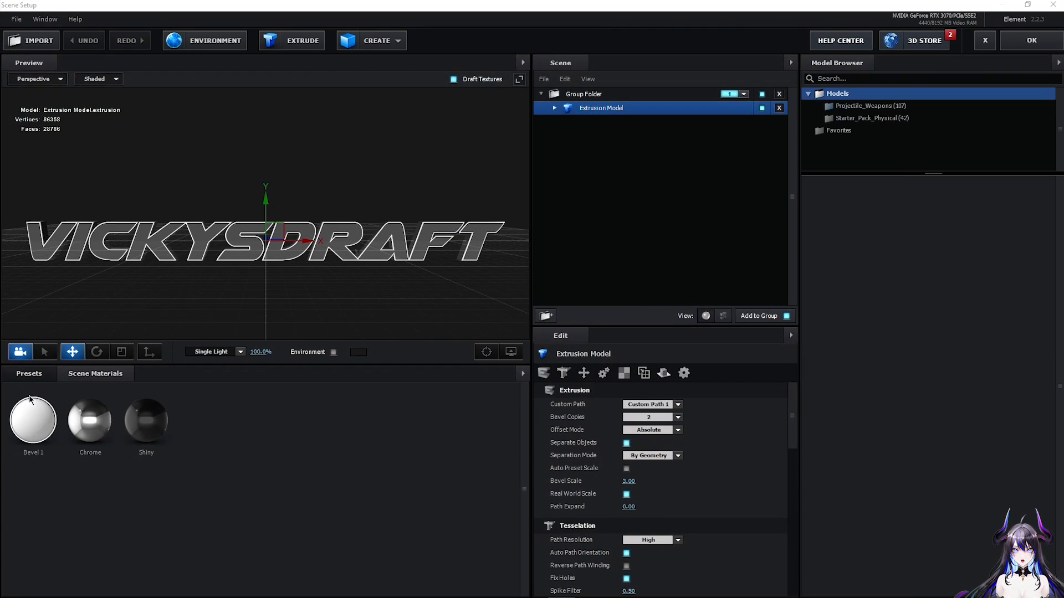
- Compare the Basic_2K environment presets on the extruded text in Element's Scene Setup and apply Basic_2K_02
{"action": "left_click", "coordinate": [27, 375]}
{"action": "left_click", "coordinate": [44, 400]}
{"action": "left_click", "coordinate": [59, 413]}
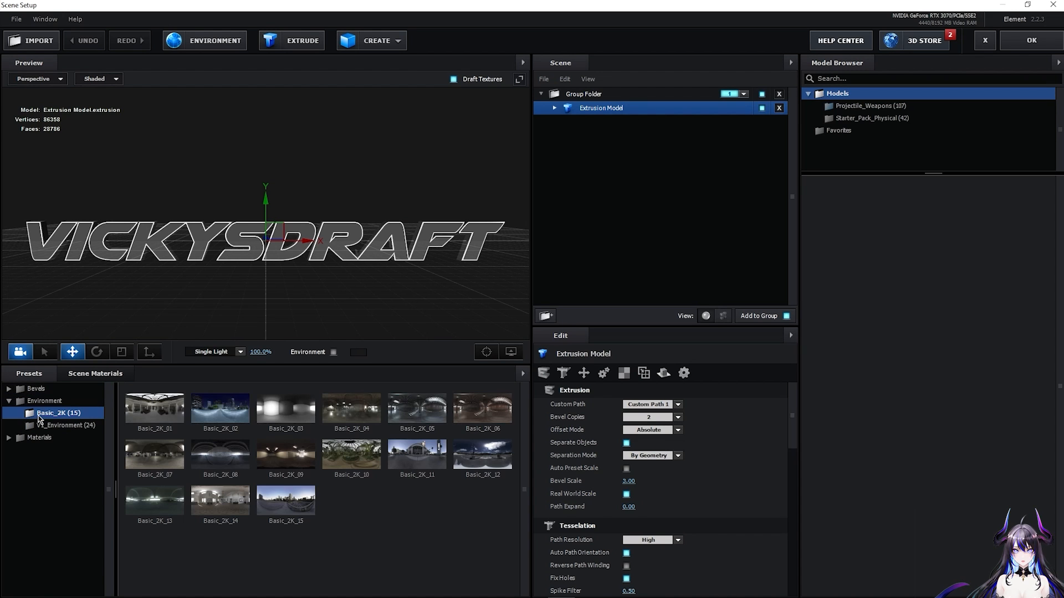
{"action": "left_click", "coordinate": [282, 501]}
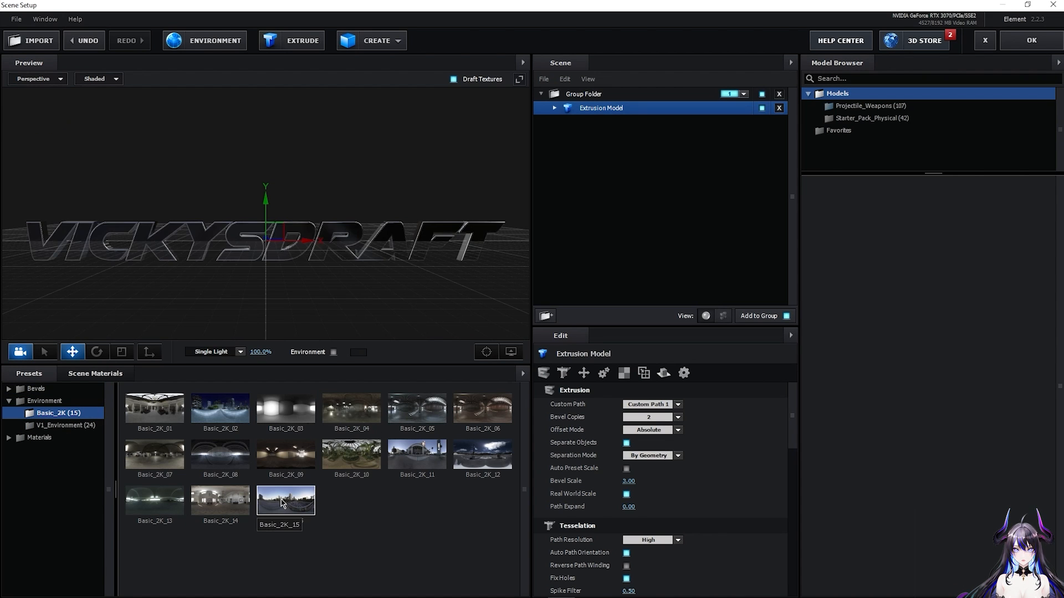
{"action": "left_click", "coordinate": [227, 500]}
{"action": "left_click", "coordinate": [178, 497]}
{"action": "left_click", "coordinate": [173, 464]}
{"action": "left_click", "coordinate": [238, 463]}
{"action": "left_click", "coordinate": [304, 464]}
{"action": "left_click", "coordinate": [371, 464]}
{"action": "left_click", "coordinate": [417, 463]}
{"action": "left_click", "coordinate": [490, 464]}
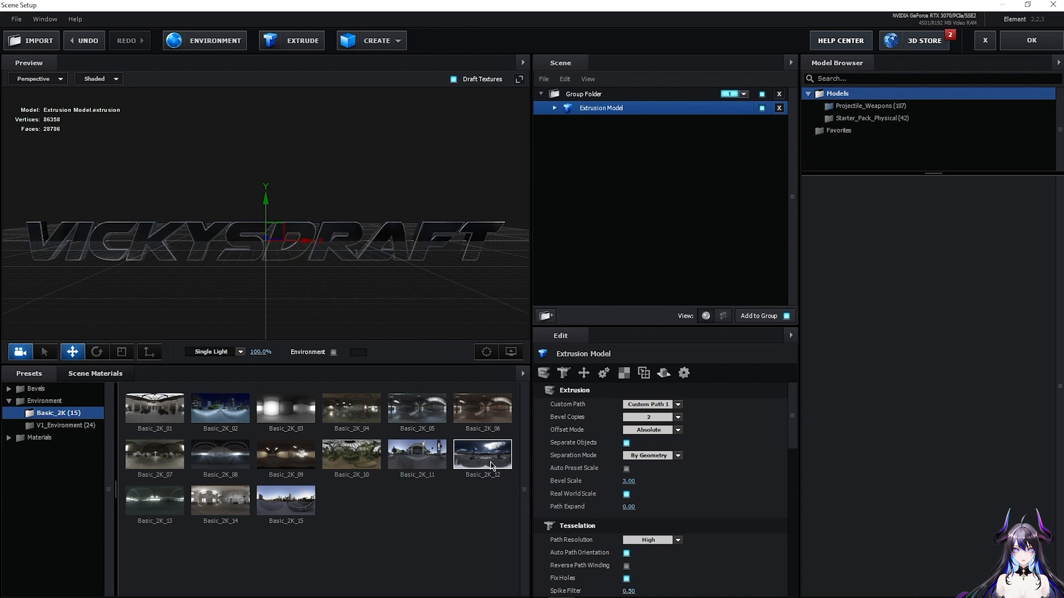
{"action": "left_click", "coordinate": [475, 427]}
{"action": "left_click", "coordinate": [417, 412]}
{"action": "left_click", "coordinate": [413, 452]}
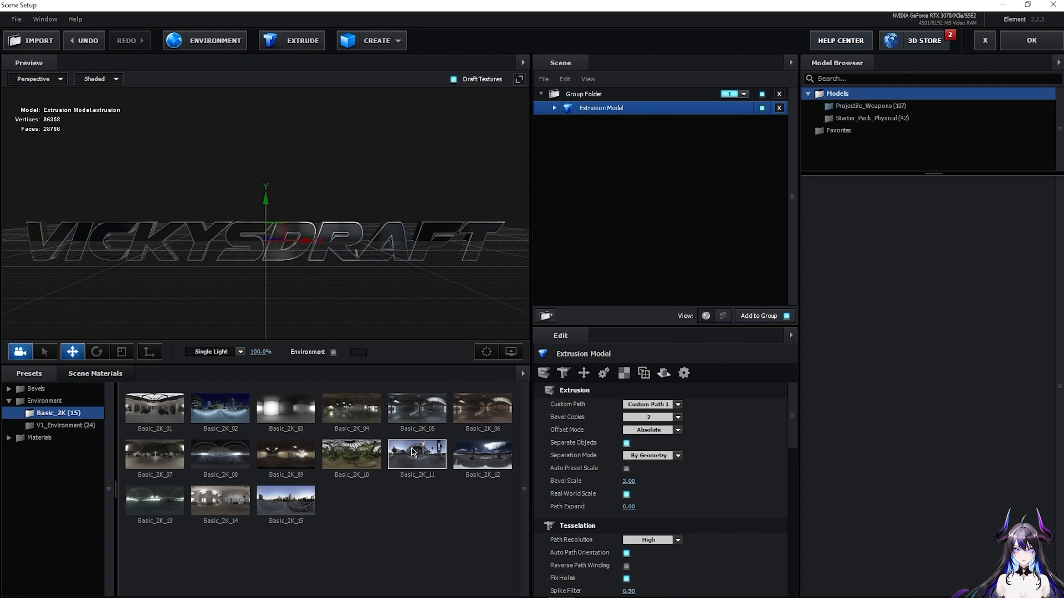
{"action": "left_click", "coordinate": [286, 501]}
{"action": "left_click", "coordinate": [220, 454]}
{"action": "left_click", "coordinate": [287, 416]}
{"action": "left_click", "coordinate": [240, 412]}
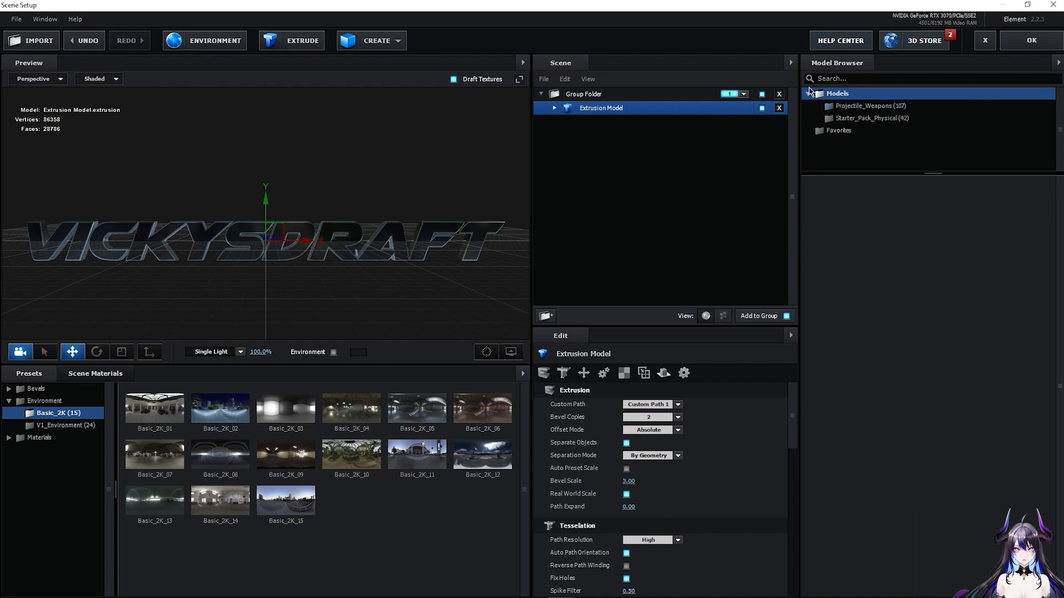
- Accept the Element scene and apply the Deep Glow effect to the 3d text layer
{"action": "left_click", "coordinate": [1031, 40]}
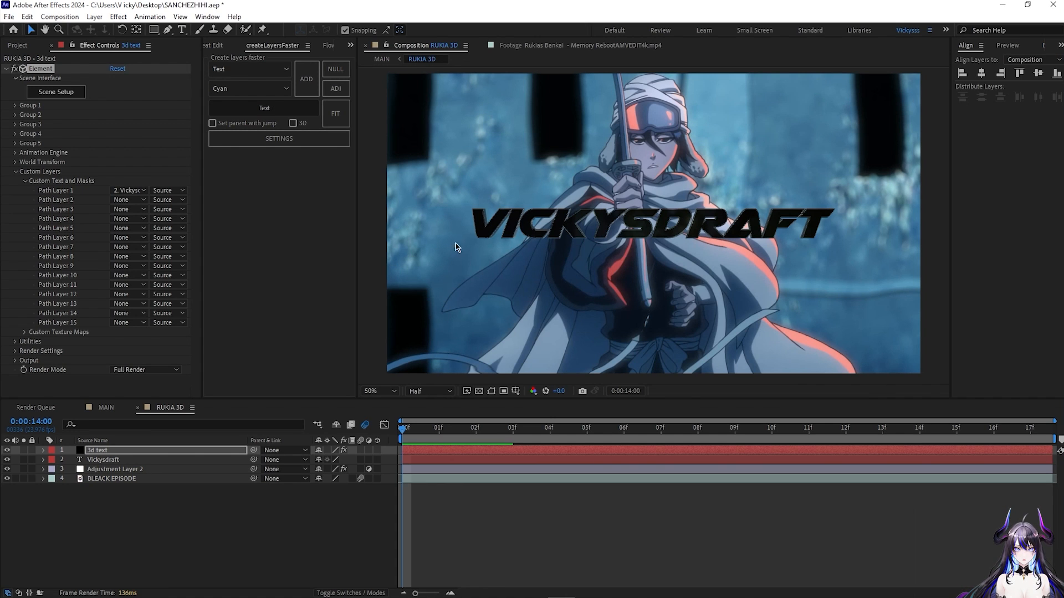
{"action": "left_click", "coordinate": [1026, 48]}
{"action": "left_click", "coordinate": [1037, 48]}
{"action": "left_click", "coordinate": [977, 58]}
{"action": "type", "text": "deep"}
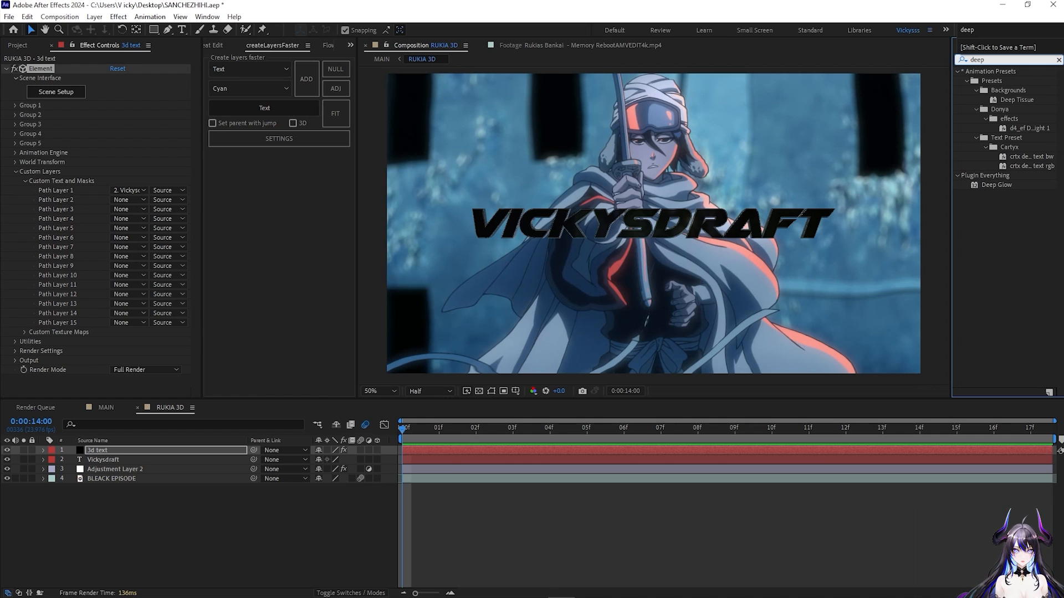
{"action": "left_click_drag", "start_coordinate": [980, 188], "coordinate": [66, 220]}
{"action": "scroll", "coordinate": [91, 198], "scroll_direction": "up", "scroll_amount": 5}
{"action": "left_click", "coordinate": [8, 69]}
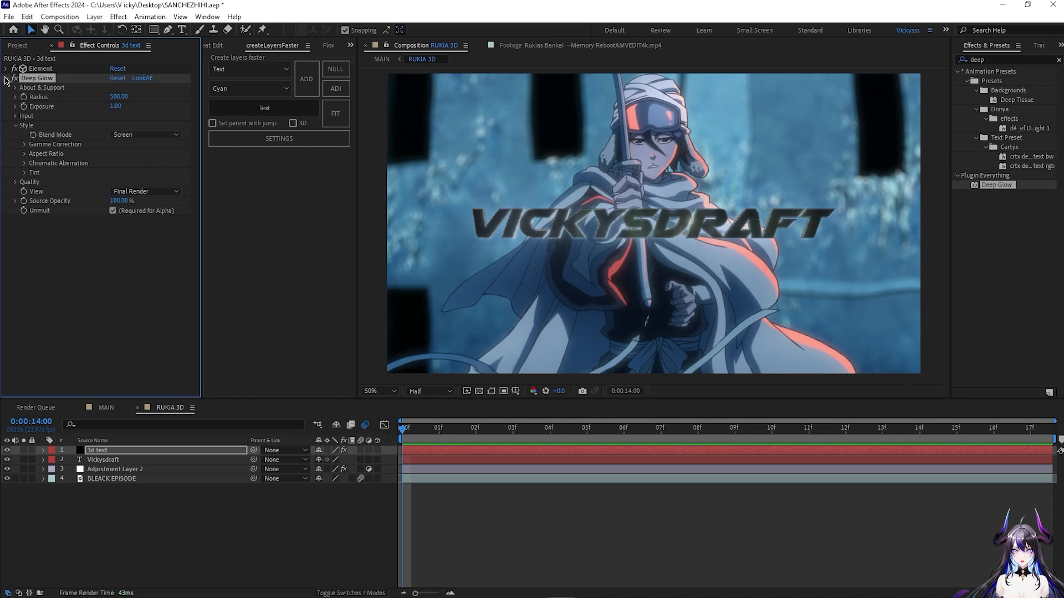
{"action": "left_click", "coordinate": [5, 79]}
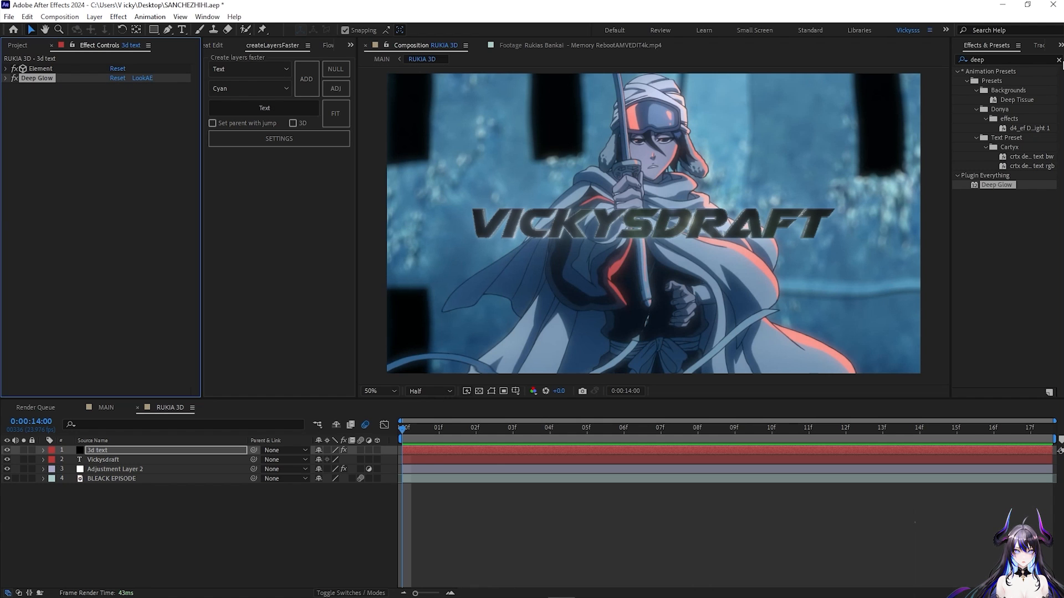
- Apply the RG Trapcode Shine effect to the 3d text layer and clear the effects search
{"action": "left_click", "coordinate": [1058, 60]}
{"action": "type", "text": "shine"}
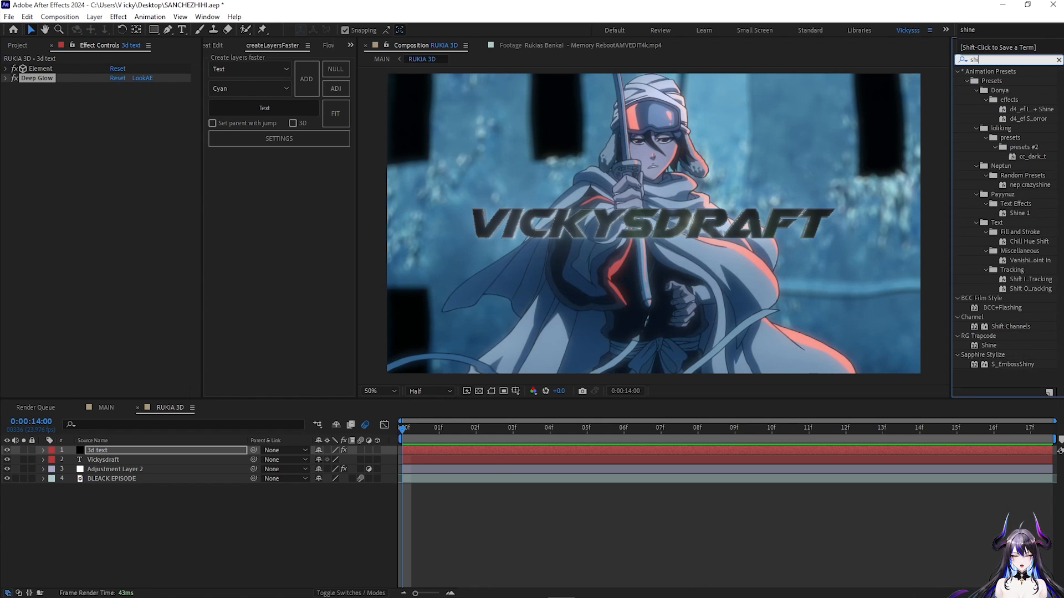
{"action": "left_click_drag", "start_coordinate": [980, 194], "coordinate": [74, 183]}
{"action": "left_click", "coordinate": [1059, 59]}
{"action": "left_click", "coordinate": [1059, 59]}
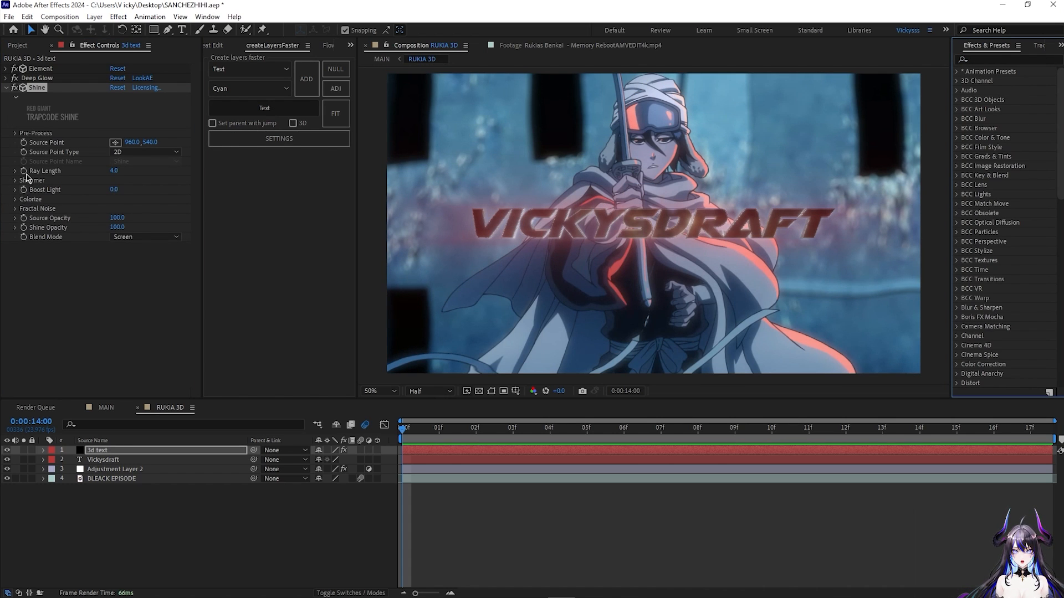
- Set Shine's Colorize mode to One Color with white (FFFFFF) as the ray color
{"action": "left_click", "coordinate": [15, 199]}
{"action": "left_click", "coordinate": [119, 209]}
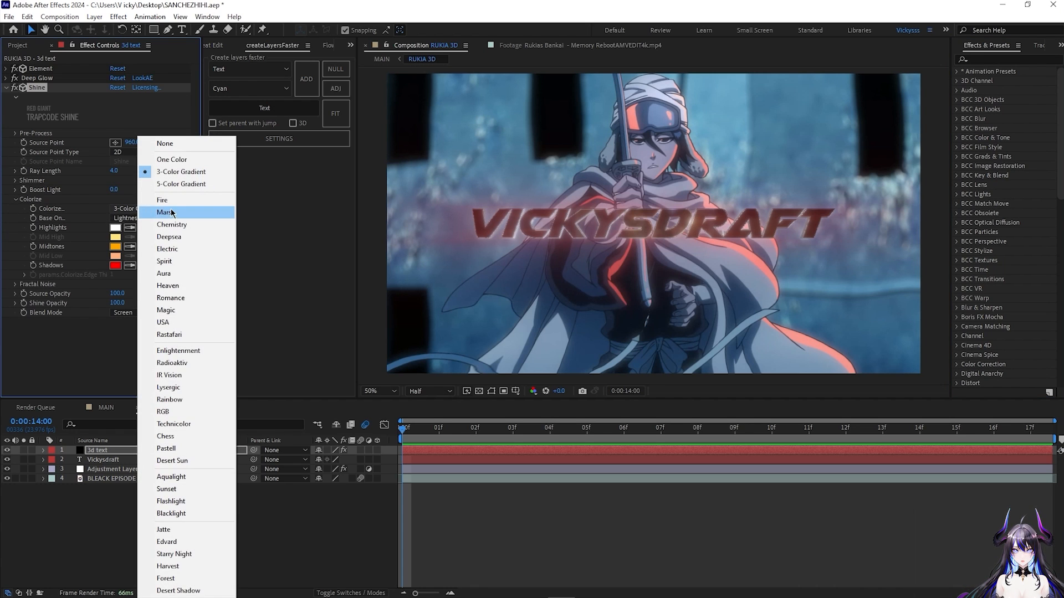
{"action": "left_click", "coordinate": [175, 184]}
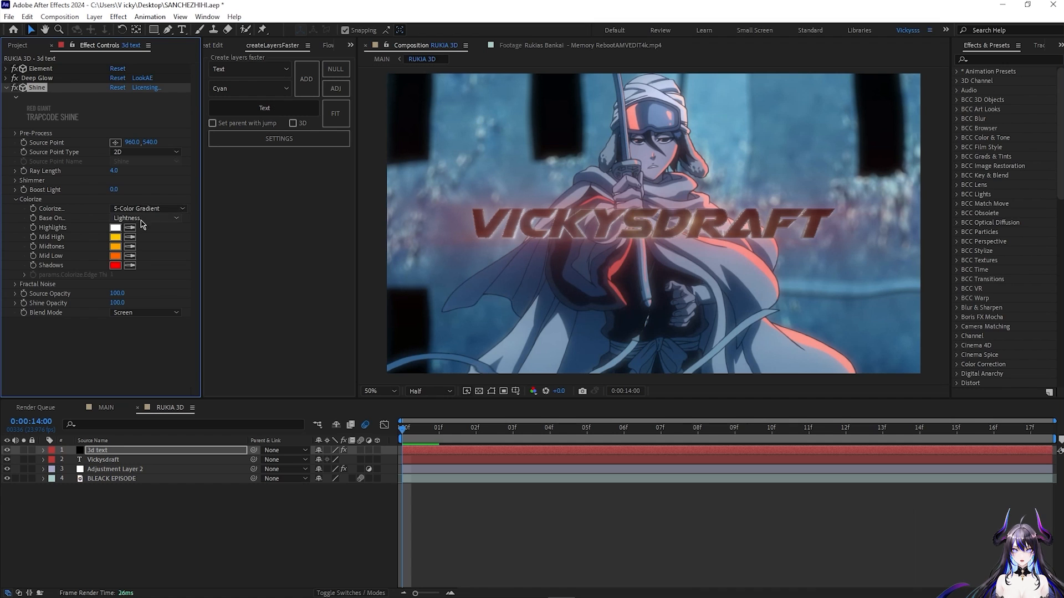
{"action": "left_click", "coordinate": [146, 209]}
{"action": "left_click", "coordinate": [166, 160]}
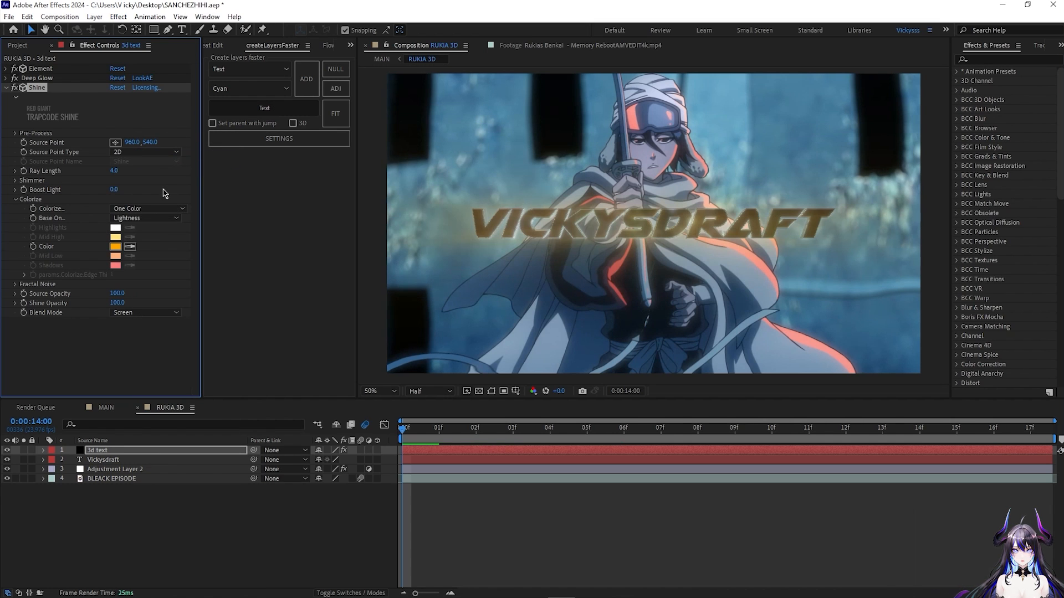
{"action": "left_click", "coordinate": [116, 246]}
{"action": "left_click", "coordinate": [590, 271]}
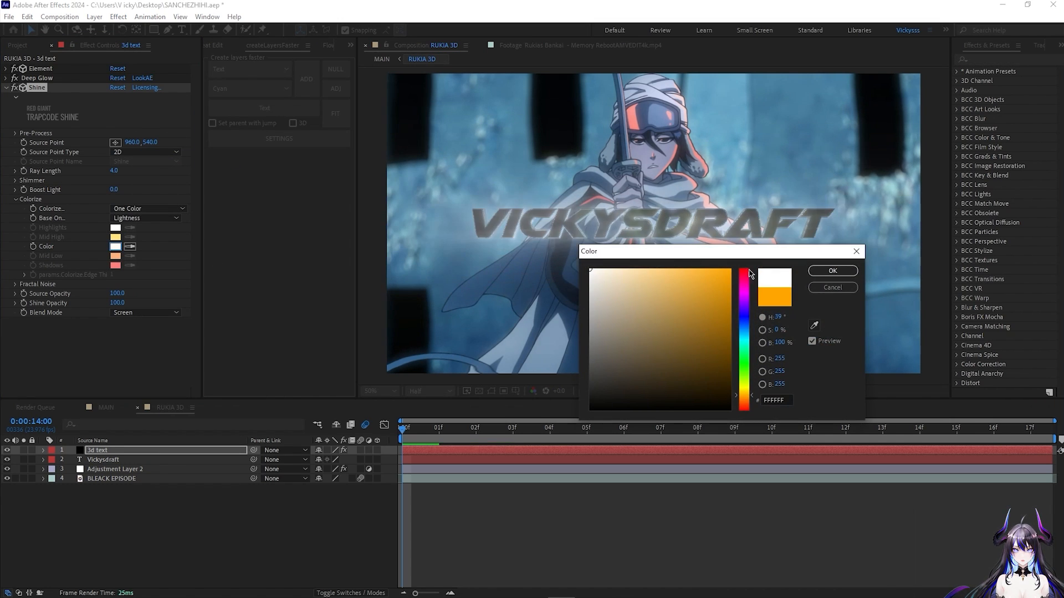
{"action": "left_click", "coordinate": [832, 270]}
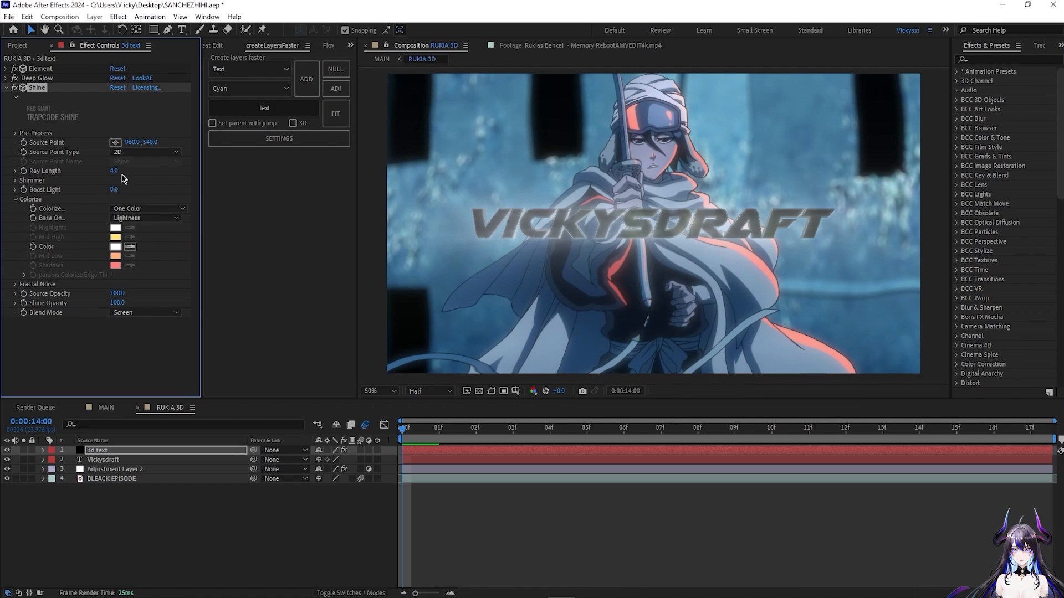
- Set Shine's Ray Length to 0.6, Boost Light to 0.2 and Source Point to 773.0, 540.0
{"action": "left_click_drag", "start_coordinate": [115, 172], "coordinate": [117, 196]}
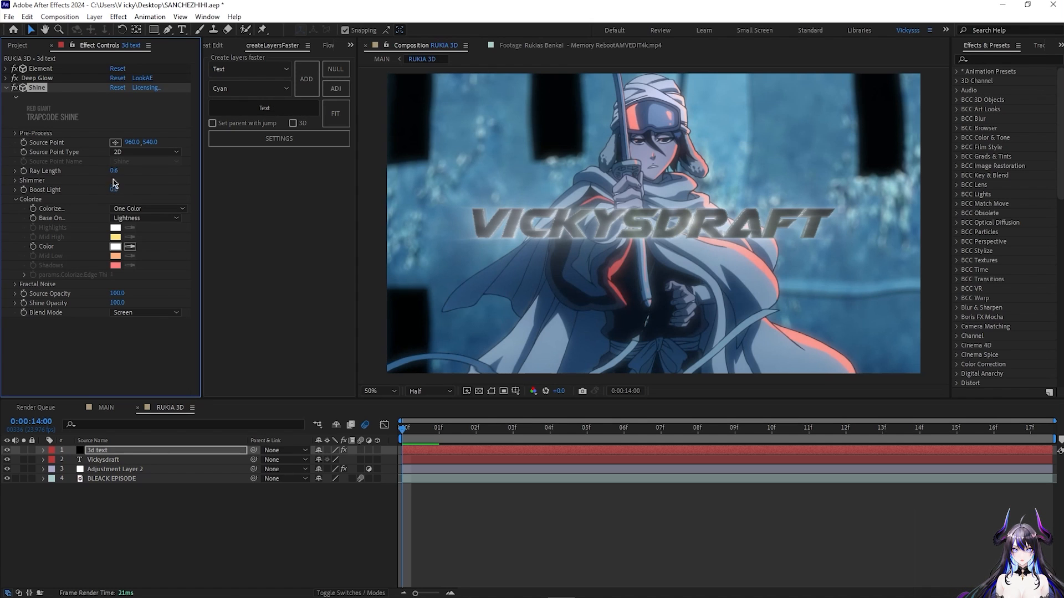
{"action": "mouse_move", "coordinate": [114, 190]}
{"action": "left_mouse_down"}
{"action": "mouse_move", "coordinate": [182, 194]}
{"action": "mouse_move", "coordinate": [116, 208]}
{"action": "left_mouse_up"}
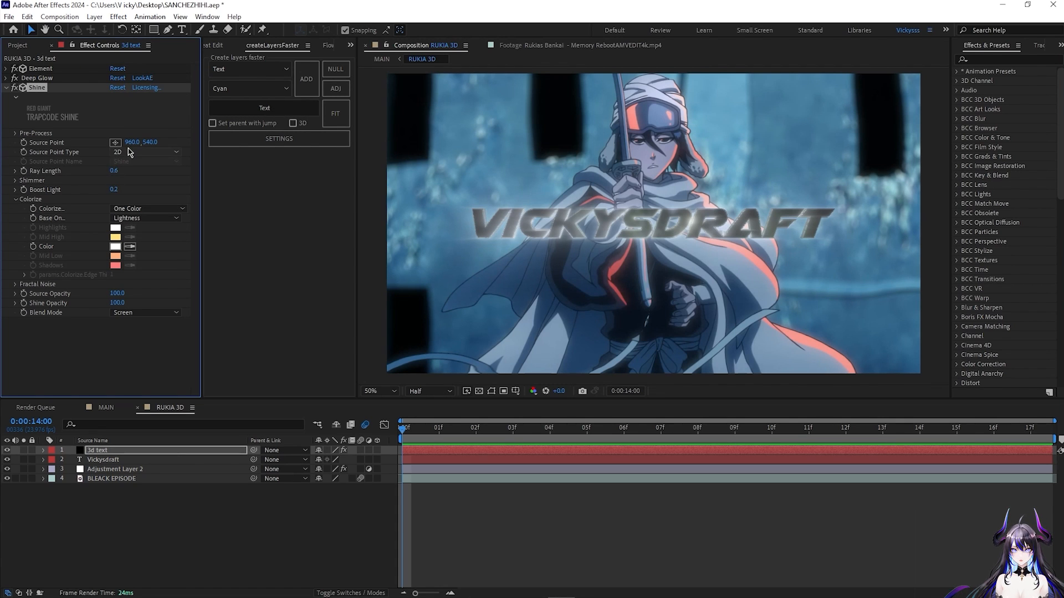
{"action": "left_click_drag", "start_coordinate": [133, 142], "coordinate": [3, 282]}
{"action": "left_click_drag", "start_coordinate": [134, 142], "coordinate": [320, 178]}
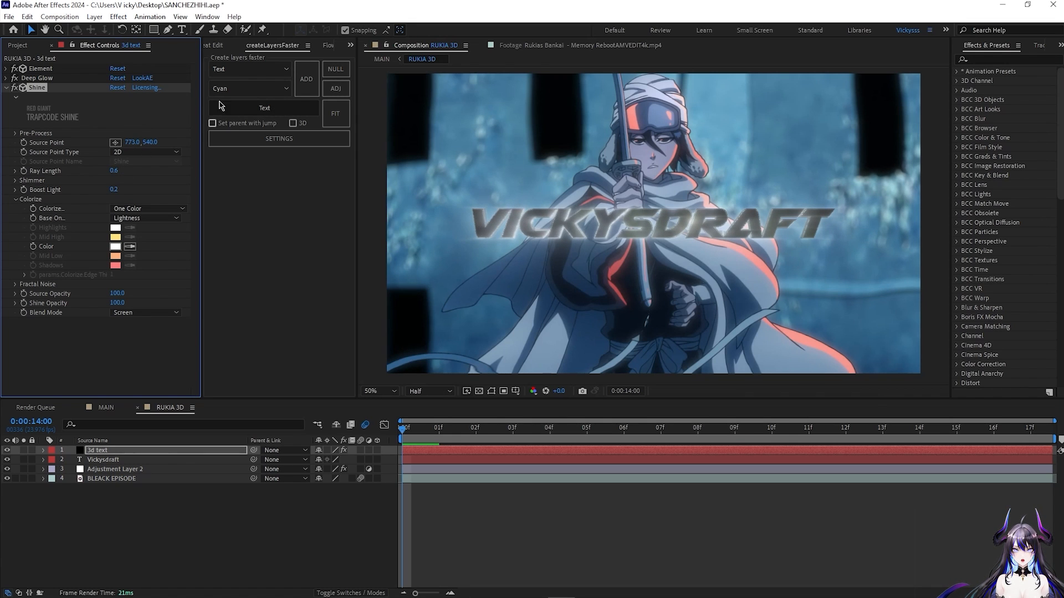
{"action": "left_click", "coordinate": [6, 88]}
{"action": "left_click", "coordinate": [90, 185]}
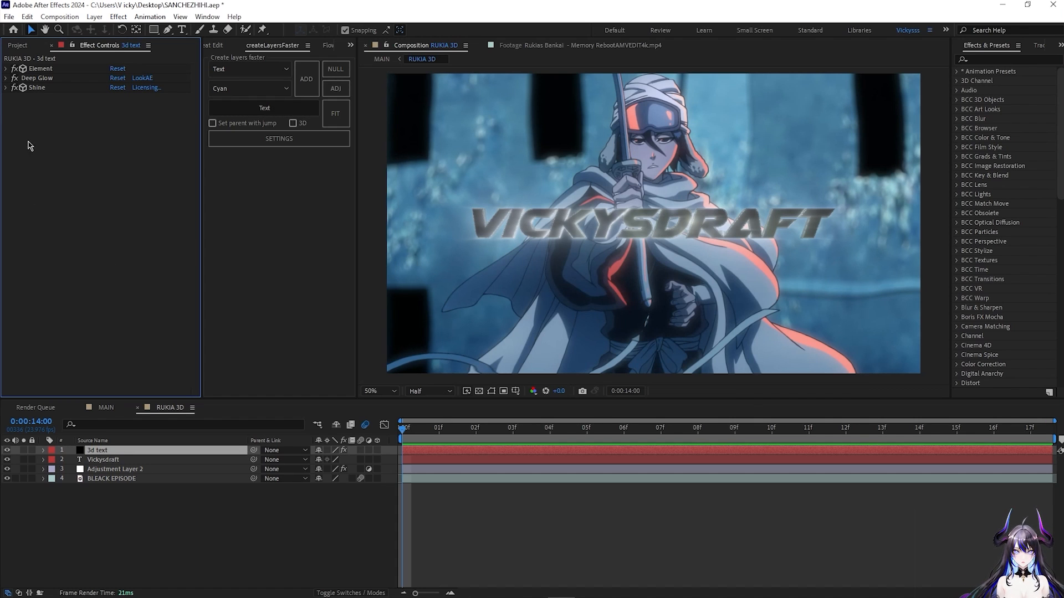
- Enable Multi-Object under Particle Look in Element's Group 1 and collapse the 3d text layer's properties in the timeline
{"action": "left_click", "coordinate": [6, 68]}
{"action": "left_click", "coordinate": [15, 106]}
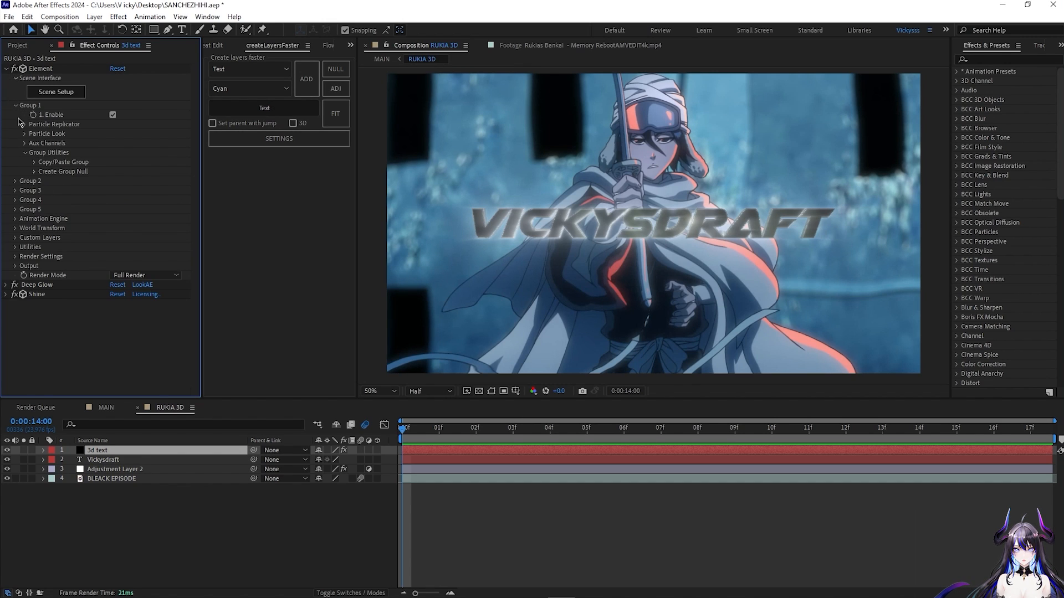
{"action": "left_click", "coordinate": [25, 134]}
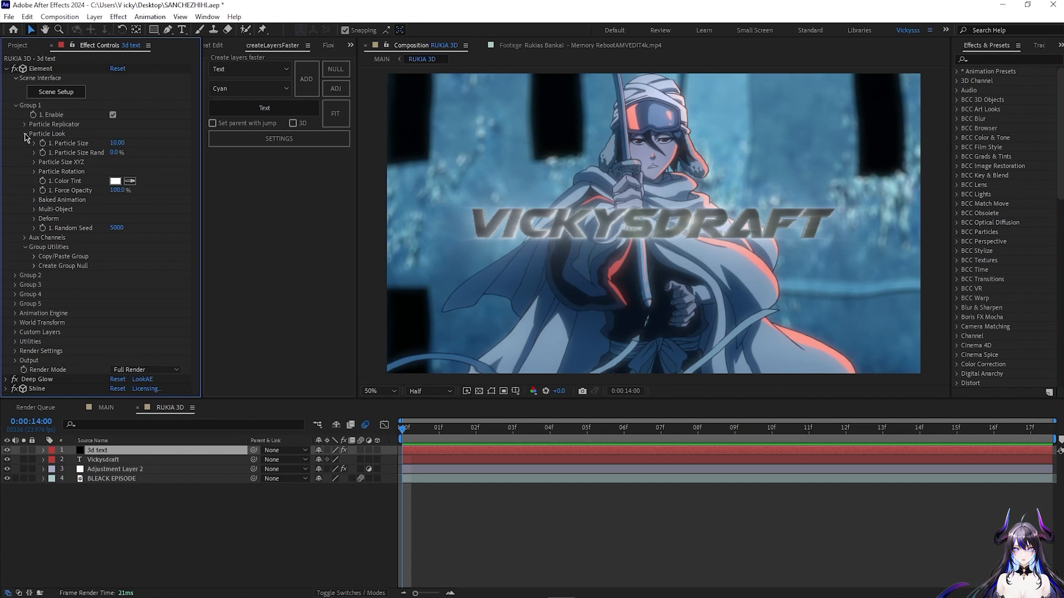
{"action": "left_click", "coordinate": [34, 209]}
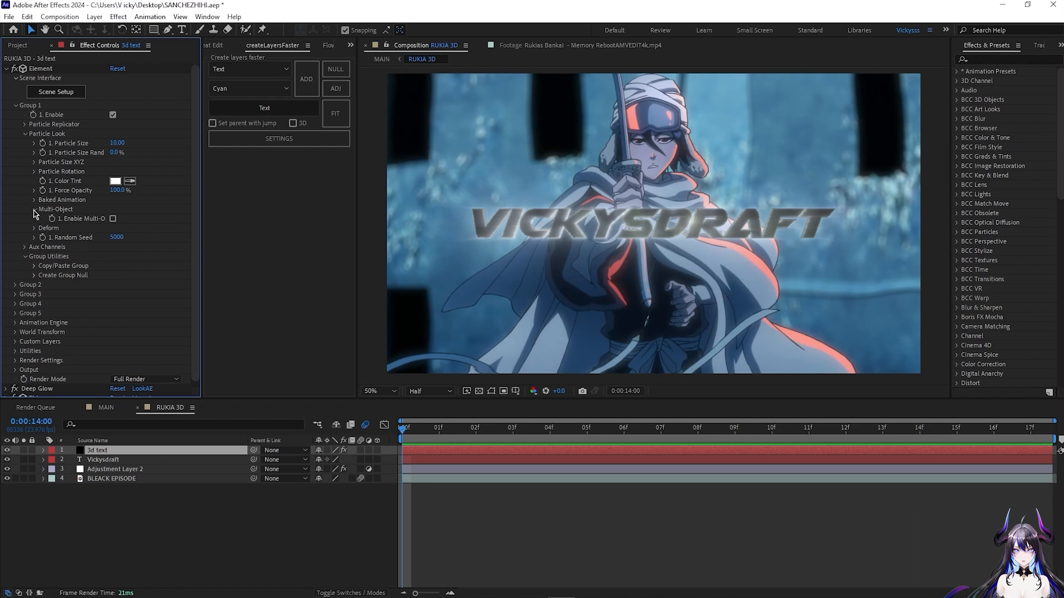
{"action": "left_click", "coordinate": [113, 218]}
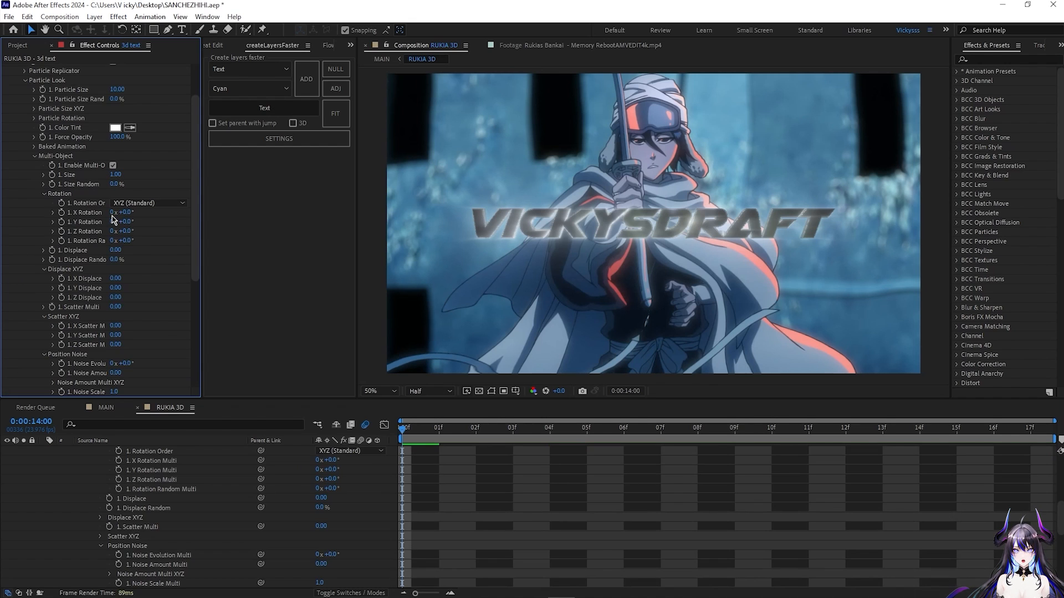
{"action": "scroll", "coordinate": [93, 218], "scroll_direction": "down", "scroll_amount": 5}
{"action": "scroll", "coordinate": [82, 173], "scroll_direction": "up", "scroll_amount": 2}
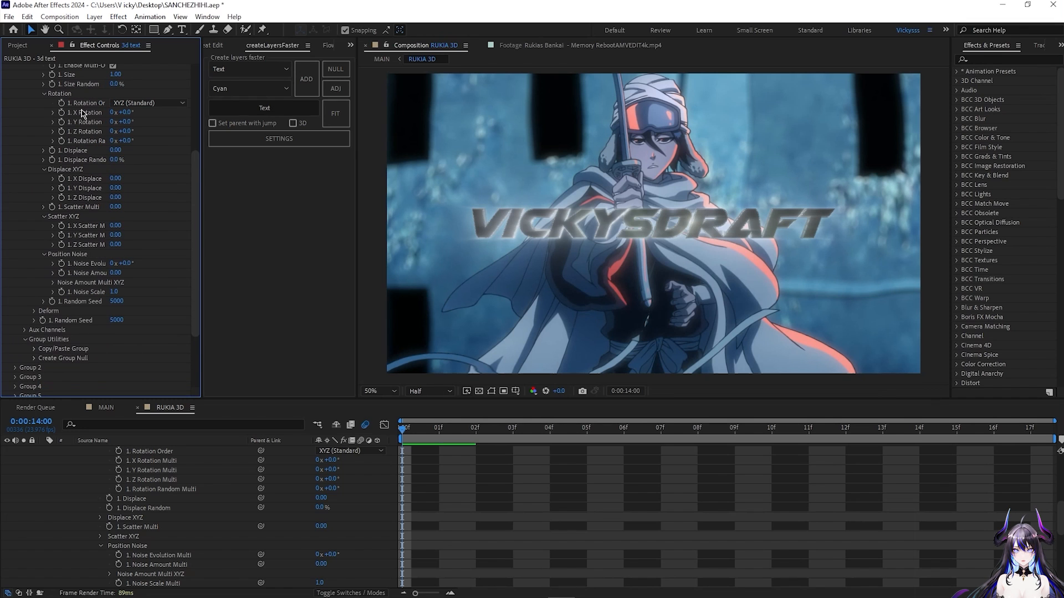
{"action": "scroll", "coordinate": [524, 499], "scroll_direction": "up", "scroll_amount": 3}
{"action": "scroll", "coordinate": [525, 502], "scroll_direction": "up", "scroll_amount": 4}
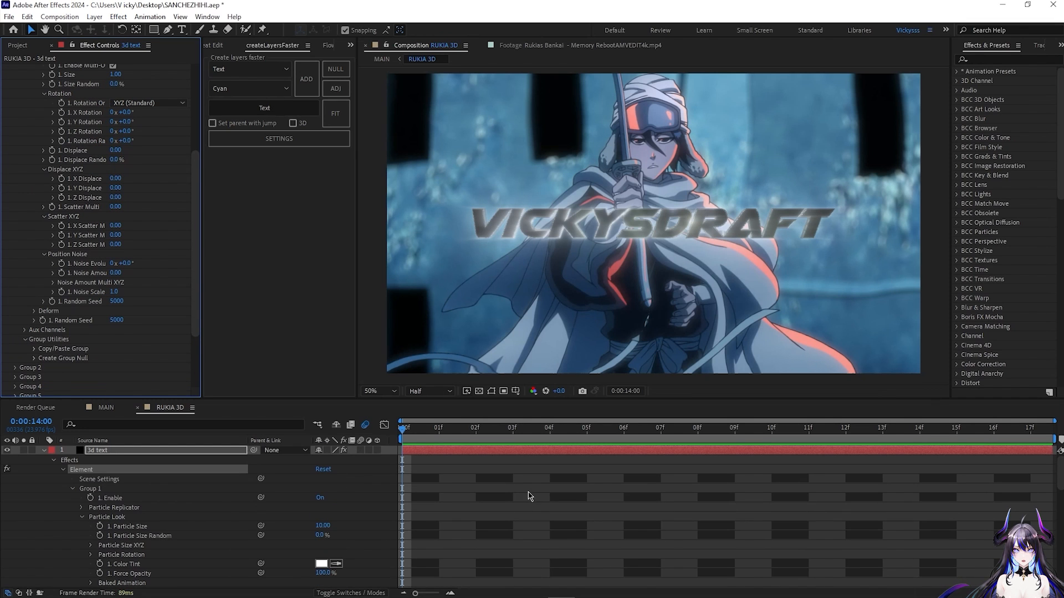
{"action": "key", "text": "u"}
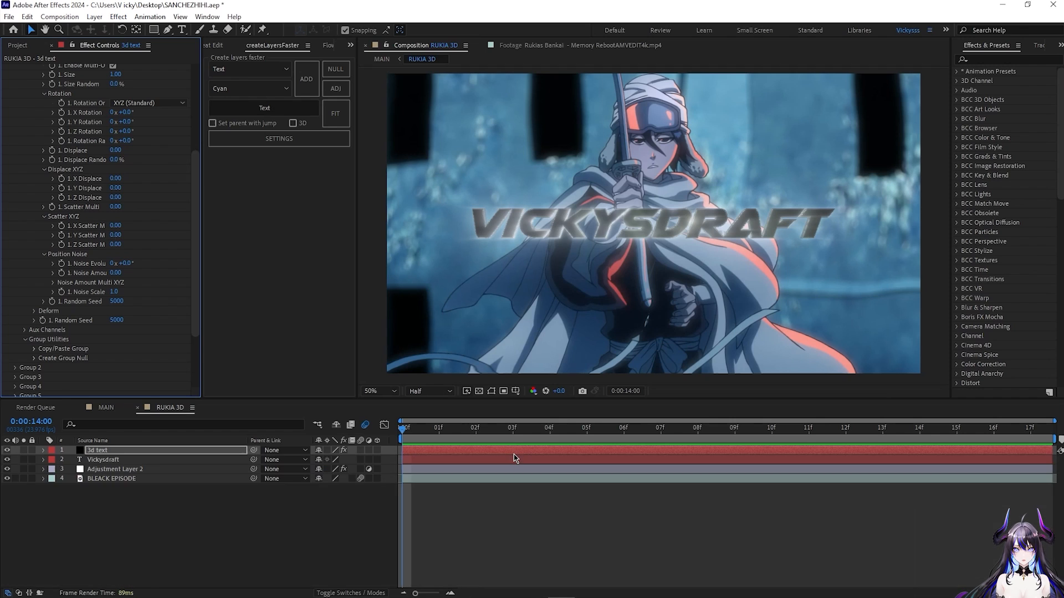
- Try a Multi-Object X Rotation of -91° on the 3d text and hide the original Vickysdraft text layer
{"action": "left_click", "coordinate": [499, 450]}
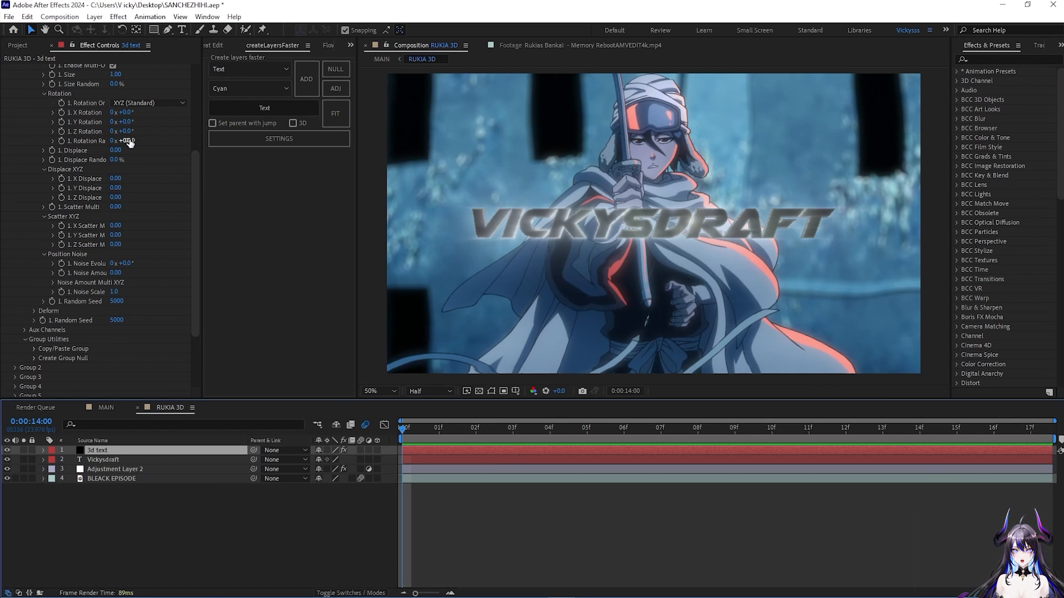
{"action": "left_click_drag", "start_coordinate": [127, 113], "coordinate": [524, 227]}
{"action": "left_click", "coordinate": [7, 460]}
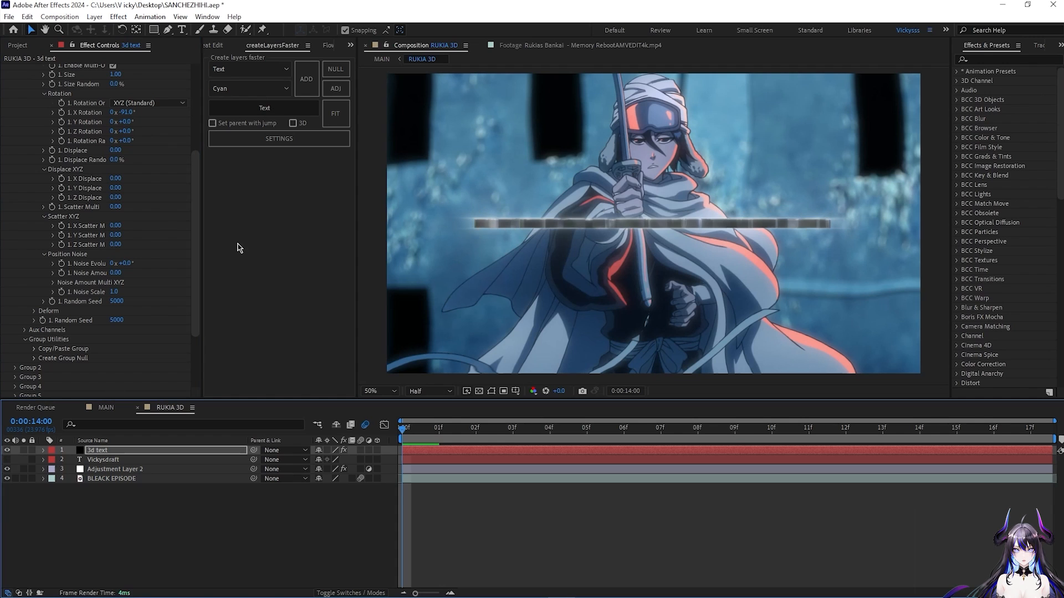
{"action": "left_click", "coordinate": [7, 460]}
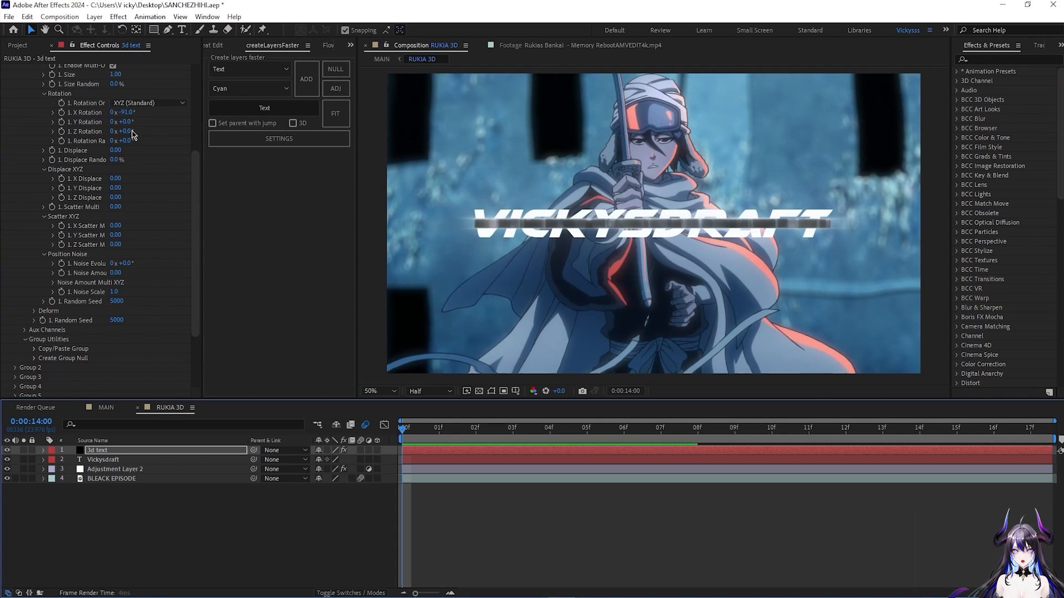
{"action": "left_click", "coordinate": [6, 459]}
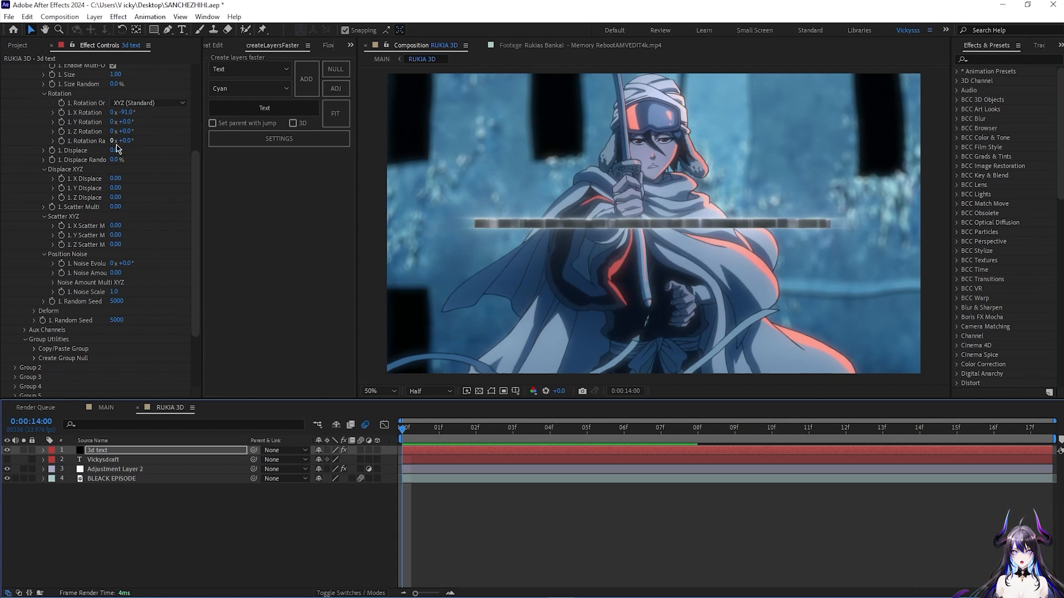
- Reset the Multi-Object X Rotation of the 3d text to 0°
{"action": "left_click", "coordinate": [126, 114]}
{"action": "type", "text": "0"}
{"action": "key", "text": "Return"}
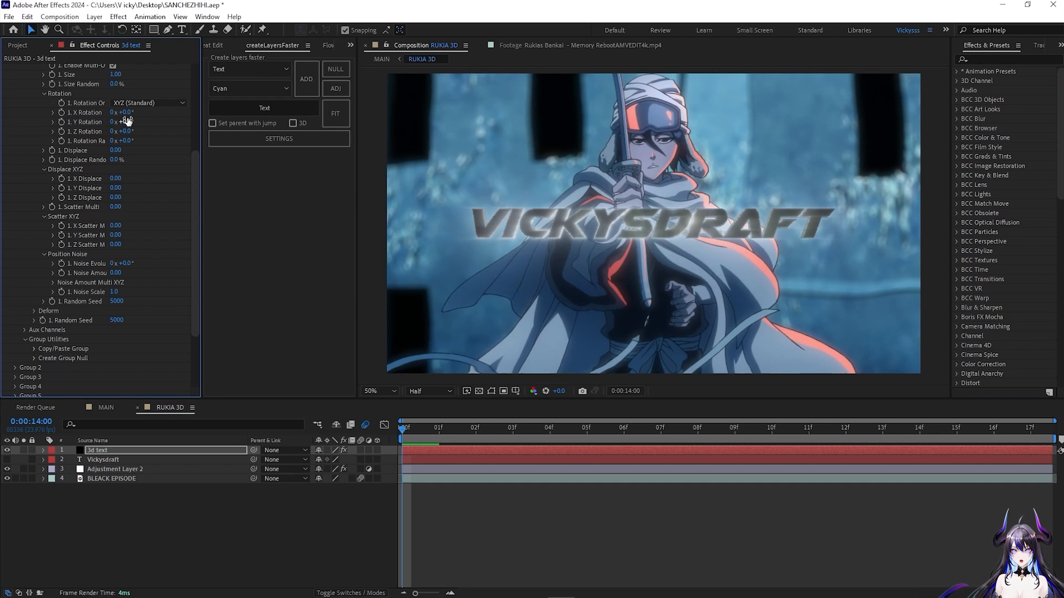
- Try a different Multi-Object Size on the extruded letters and undo it
{"action": "scroll", "coordinate": [111, 186], "scroll_direction": "up", "scroll_amount": 1}
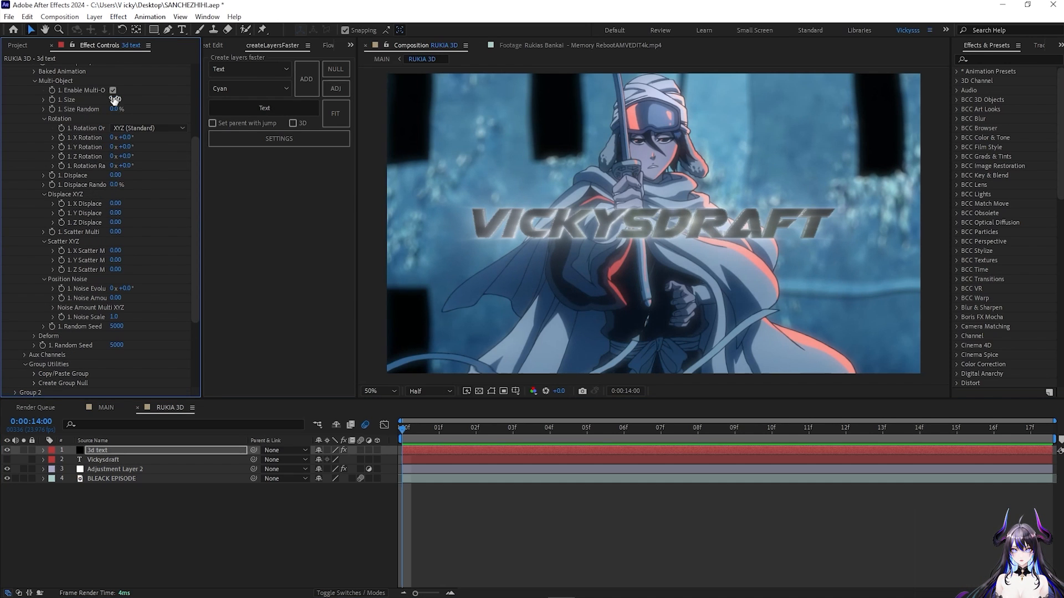
{"action": "left_click_drag", "start_coordinate": [116, 100], "coordinate": [142, 116]}
{"action": "key", "text": "ctrl+z"}
{"action": "key", "text": "ctrl+z"}
- Enlarge the 3D title by setting Element's Group 1 Particle Size to 13.20
{"action": "scroll", "coordinate": [126, 125], "scroll_direction": "up", "scroll_amount": 5}
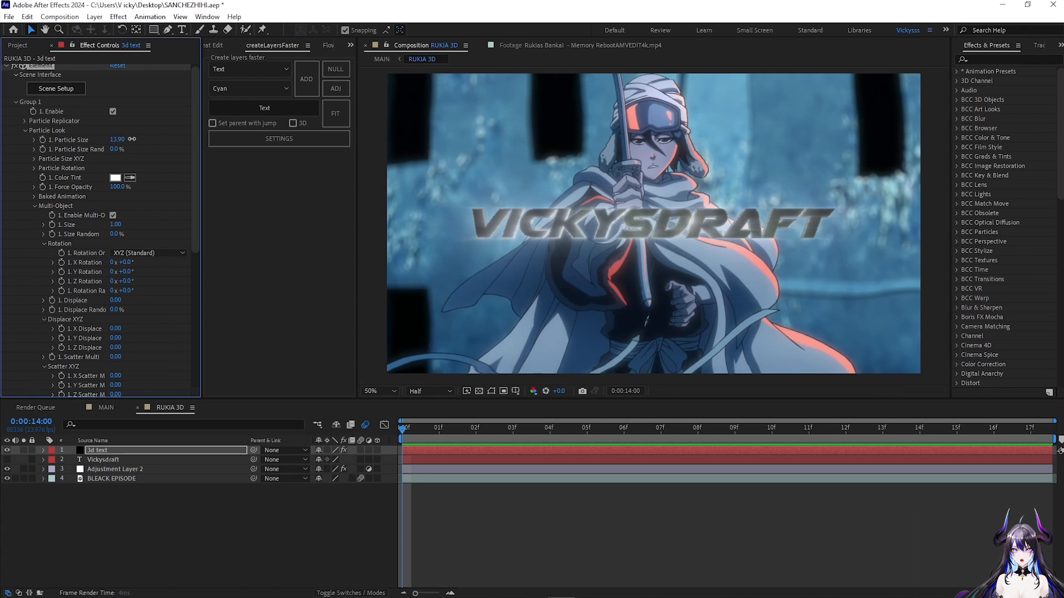
{"action": "left_click_drag", "start_coordinate": [132, 139], "coordinate": [129, 143]}
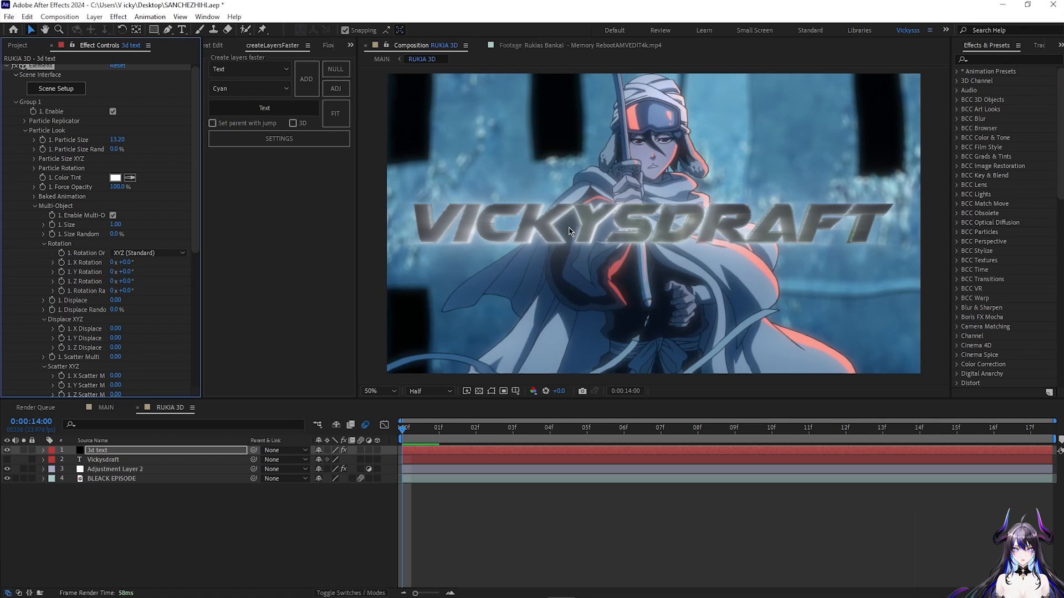
- Try a Multi-Object Y Rotation of 131° on the individual letters and undo it
{"action": "scroll", "coordinate": [100, 198], "scroll_direction": "down", "scroll_amount": 3}
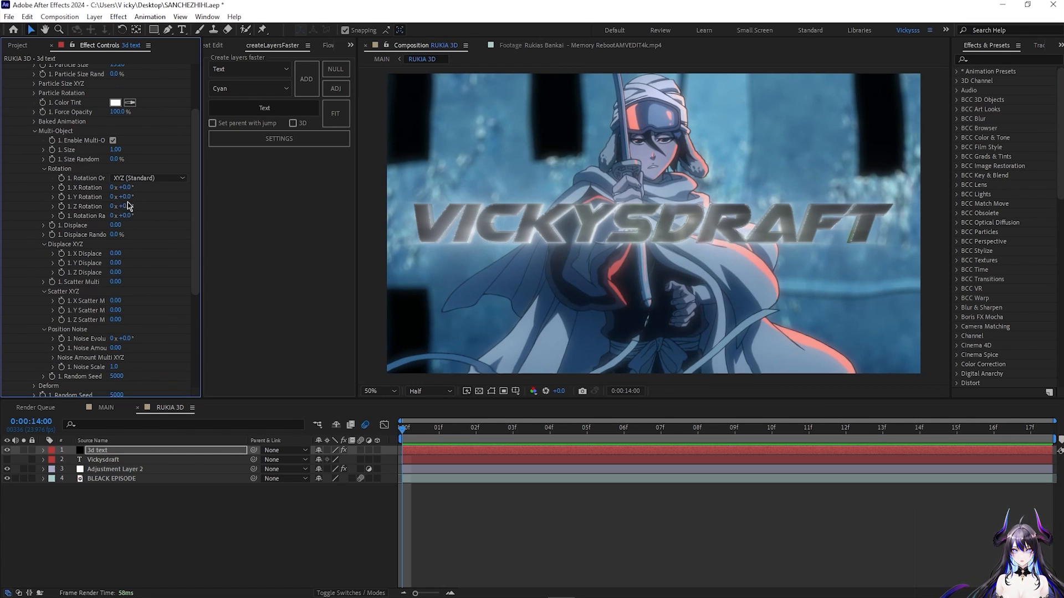
{"action": "left_click_drag", "start_coordinate": [130, 197], "coordinate": [203, 207]}
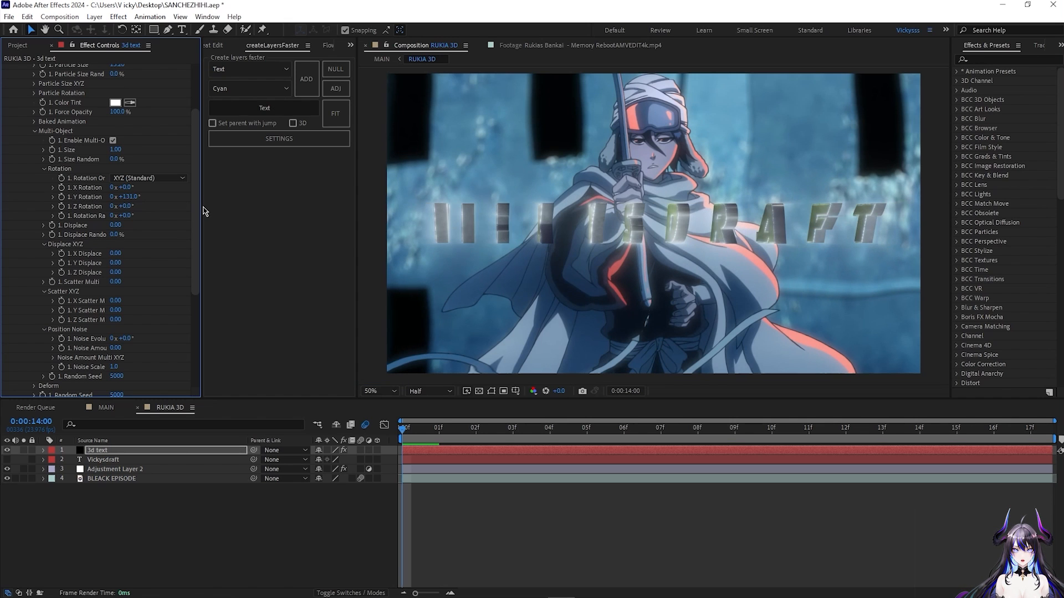
{"action": "key", "text": "ctrl+z"}
- Test random rotation and X displacement on the letters, undo those tests, and set Displace Random to 74%
{"action": "left_click_drag", "start_coordinate": [163, 212], "coordinate": [126, 222]}
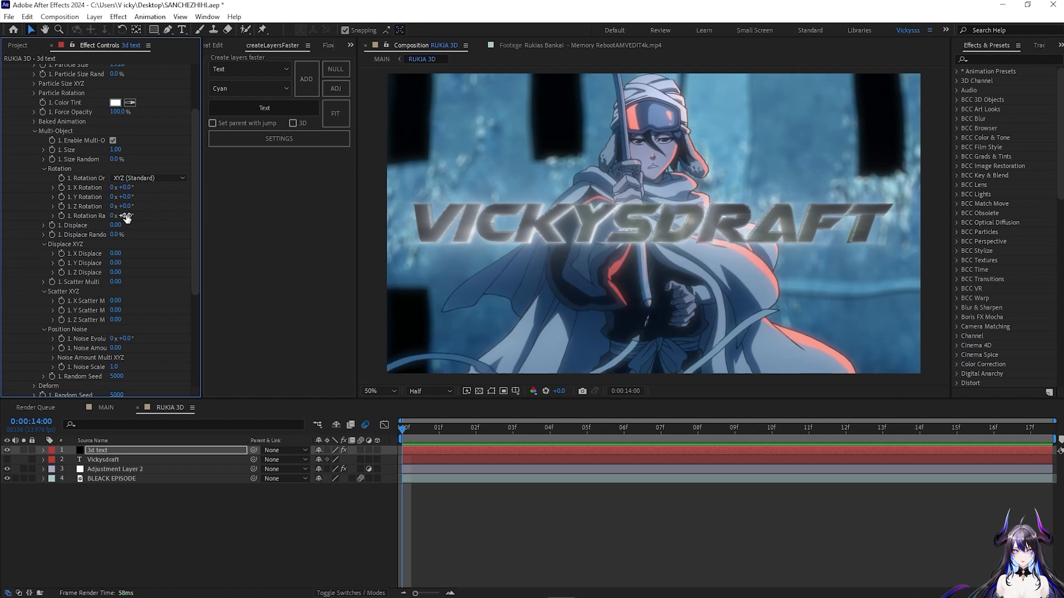
{"action": "left_click_drag", "start_coordinate": [143, 218], "coordinate": [124, 237]}
{"action": "key", "text": "ctrl+z"}
{"action": "key", "text": "ctrl+z"}
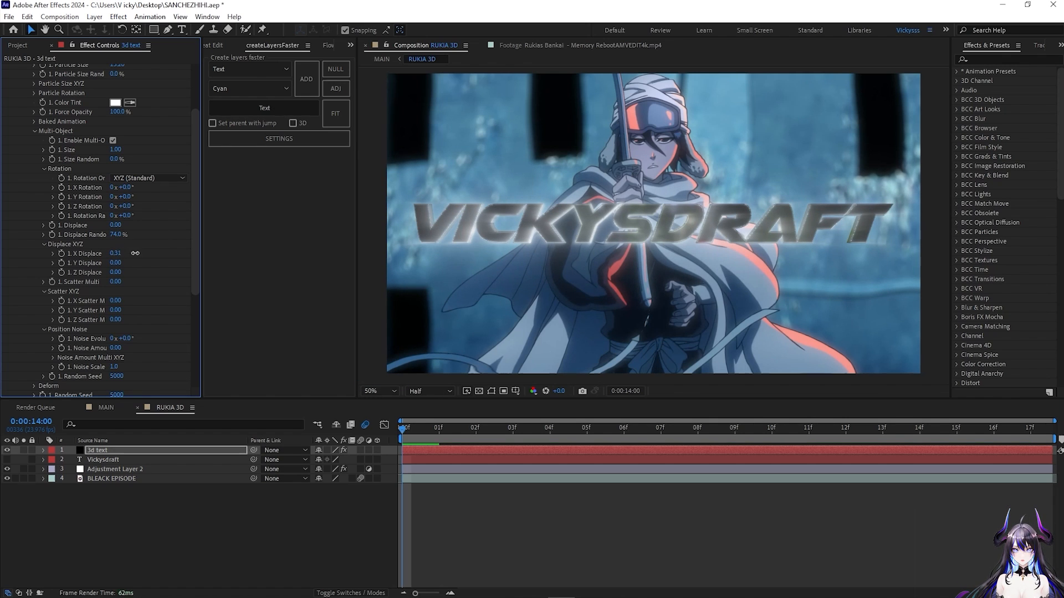
{"action": "key", "text": "ctrl+z"}
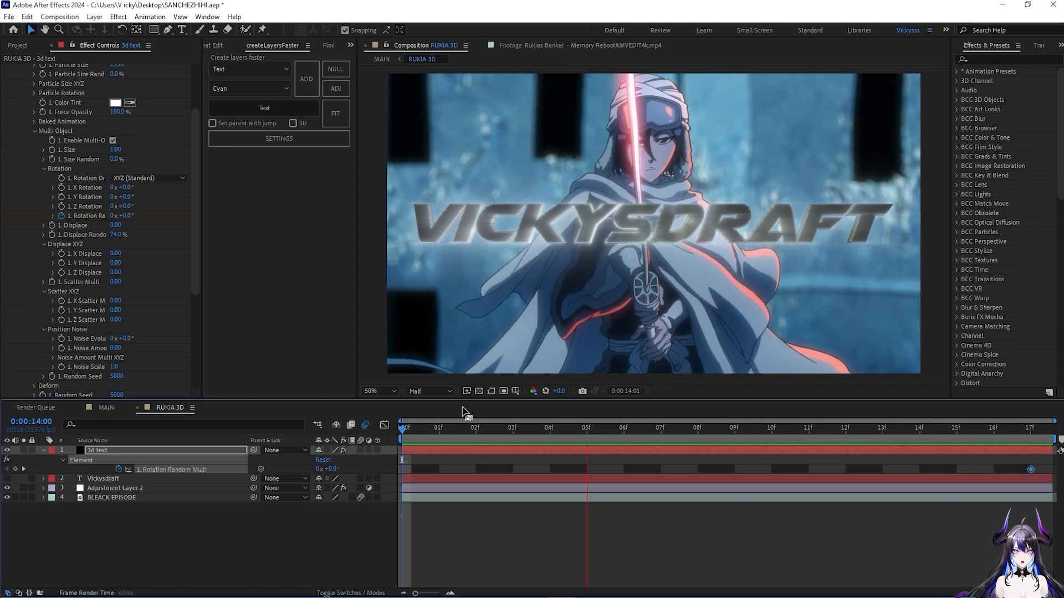
- Keyframe the letters' Multi-Object starting values at 0:00:14:00: Rotation Random 160°, Displace 1.85 and Scatter 2.00
{"action": "left_click", "coordinate": [475, 479]}
{"action": "left_click", "coordinate": [116, 230]}
{"action": "key", "text": "space"}
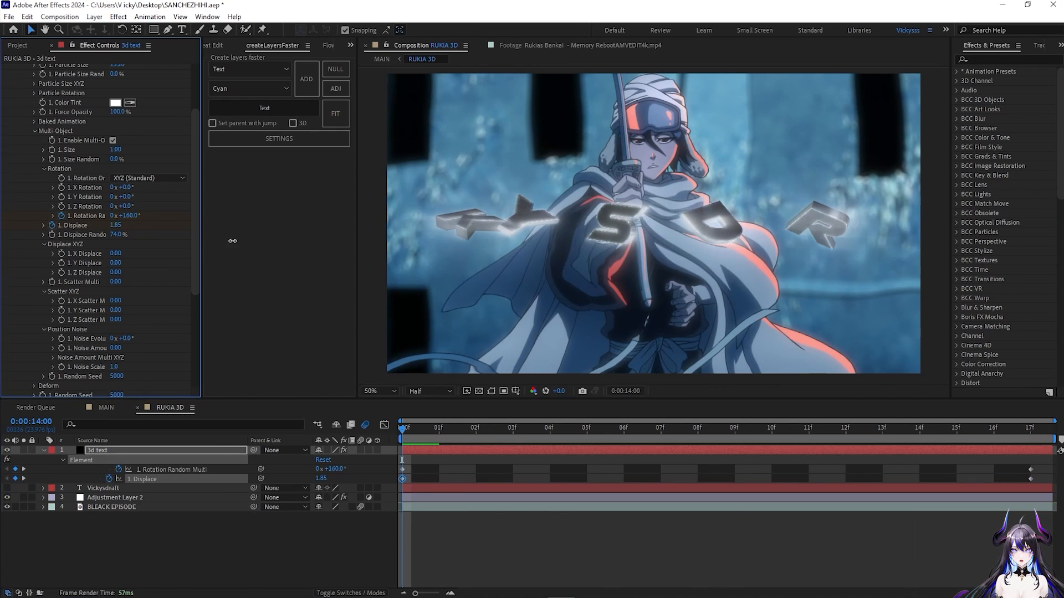
{"action": "left_click", "coordinate": [61, 281]}
{"action": "key", "text": "space"}
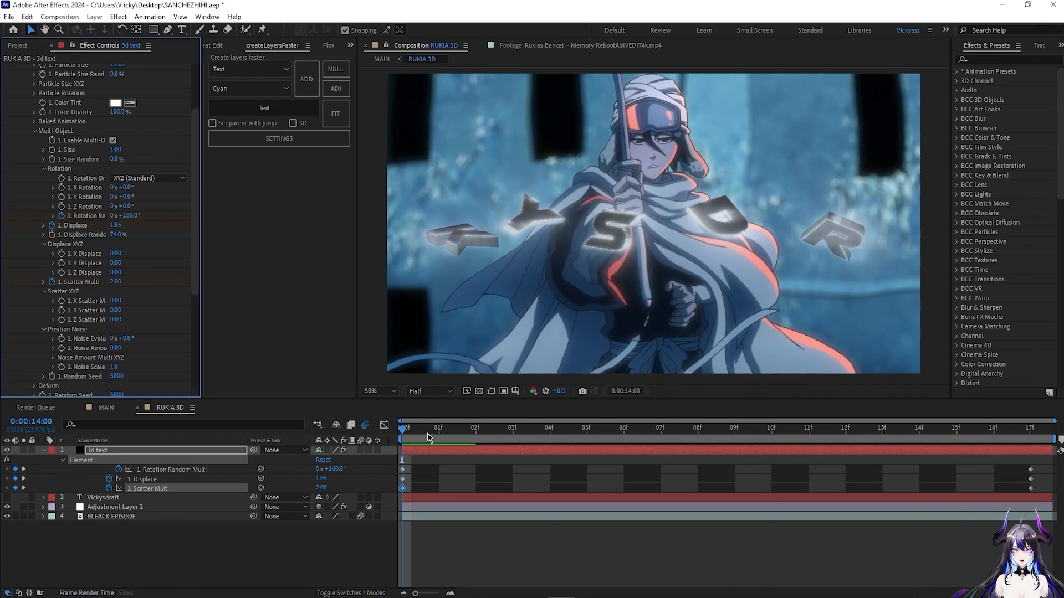
- Easy-ease the three Element letter animations and reshape their value curves for a fast start and a long, slow finish
{"action": "key", "text": "ctrl+alt+a"}
{"action": "key", "text": "F9"}
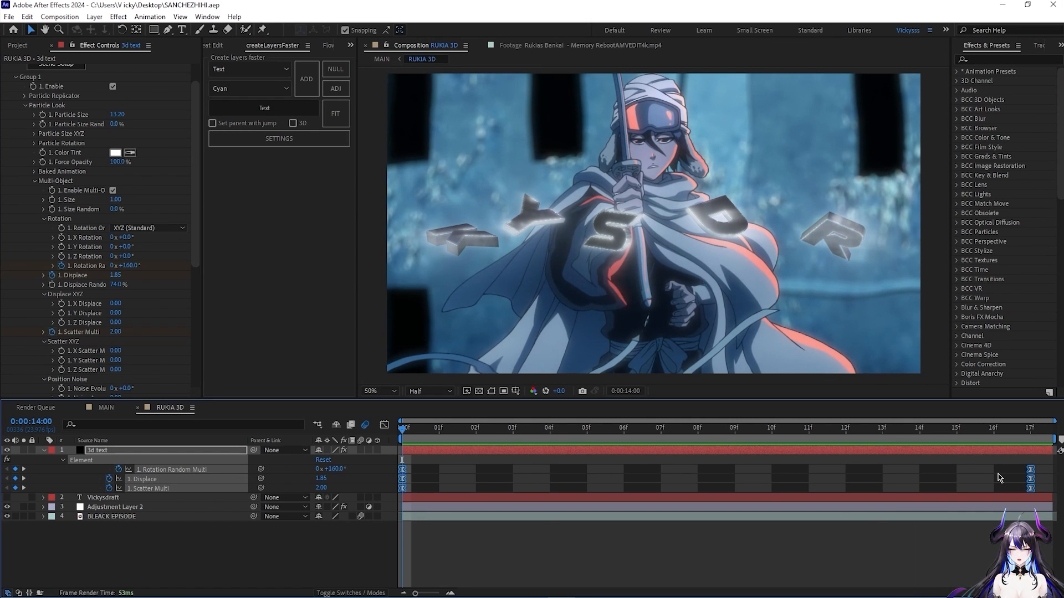
{"action": "left_click", "coordinate": [142, 479]}
{"action": "left_click", "coordinate": [384, 425]}
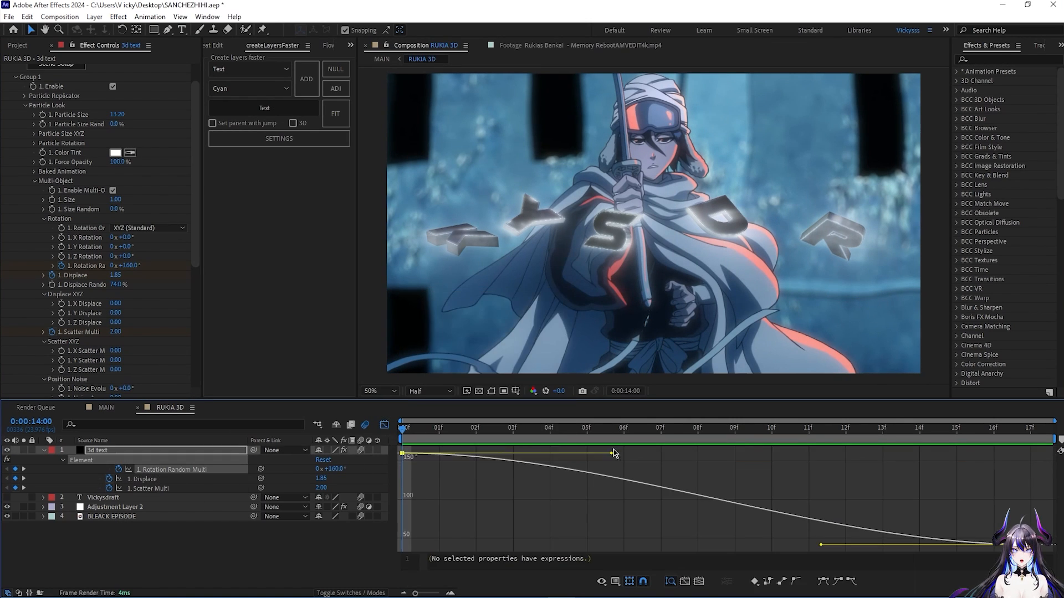
{"action": "left_click", "coordinate": [400, 456]}
{"action": "left_click_drag", "start_coordinate": [612, 456], "coordinate": [415, 527]}
{"action": "left_click_drag", "start_coordinate": [821, 544], "coordinate": [545, 544]}
{"action": "left_click", "coordinate": [148, 488]}
{"action": "left_click_drag", "start_coordinate": [612, 453], "coordinate": [423, 543]}
{"action": "left_click_drag", "start_coordinate": [820, 544], "coordinate": [477, 541]}
{"action": "key", "text": "space"}
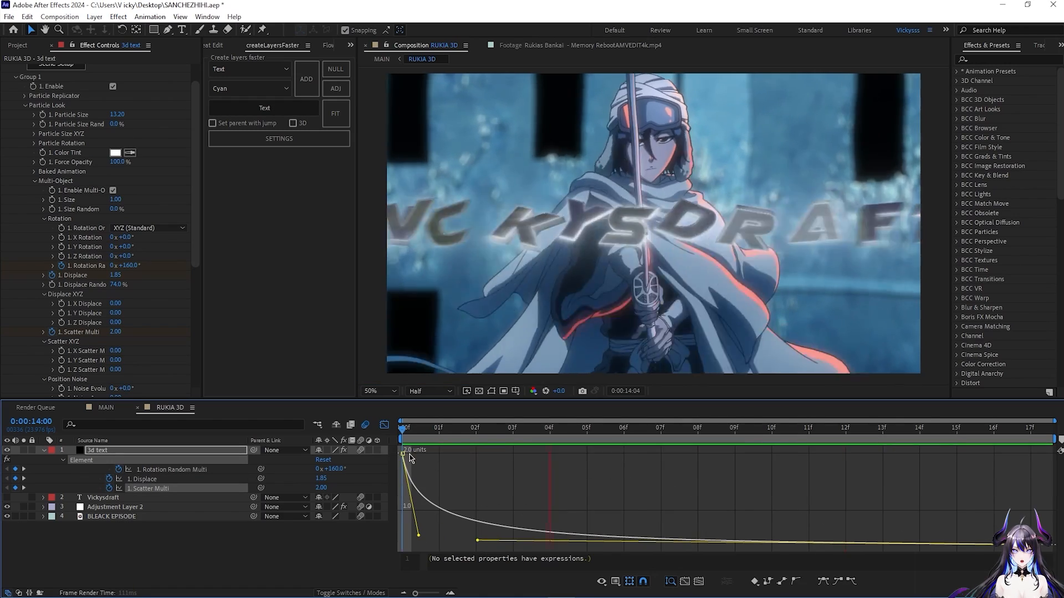
{"action": "left_click", "coordinate": [383, 425]}
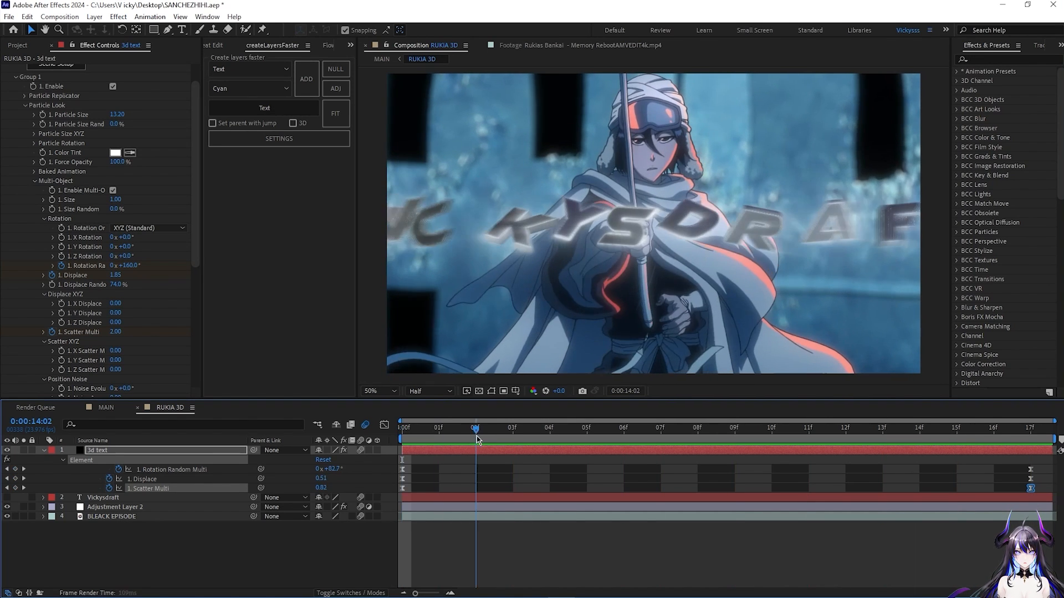
- Collapse the Element settings, find the light ray effect and apply CC Light Rays to the 3d text layer
{"action": "scroll", "coordinate": [53, 129], "scroll_direction": "up", "scroll_amount": 2}
{"action": "left_click", "coordinate": [7, 69]}
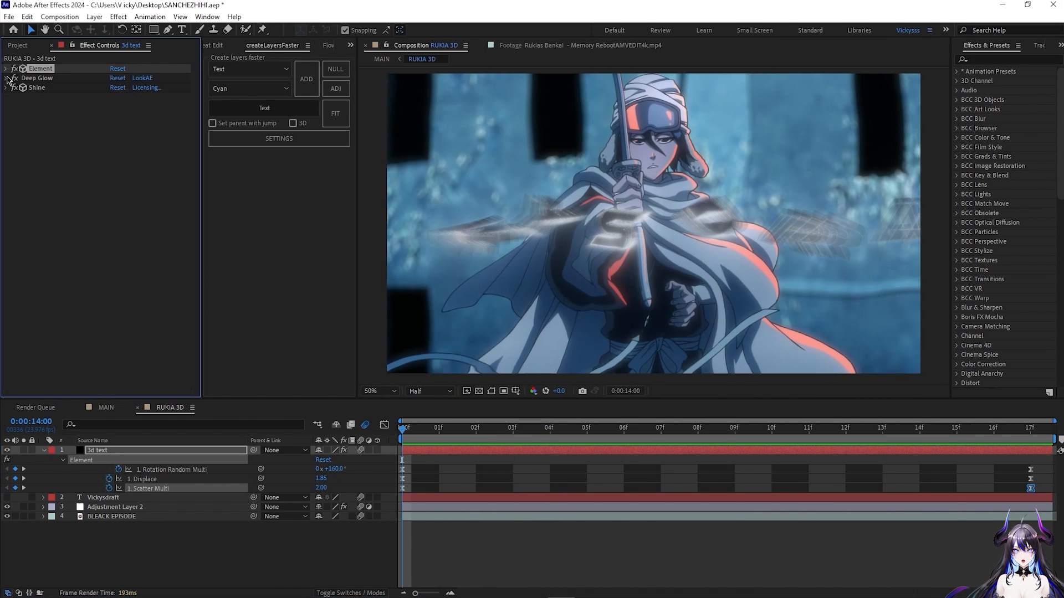
{"action": "left_click", "coordinate": [22, 133]}
{"action": "left_click", "coordinate": [978, 57]}
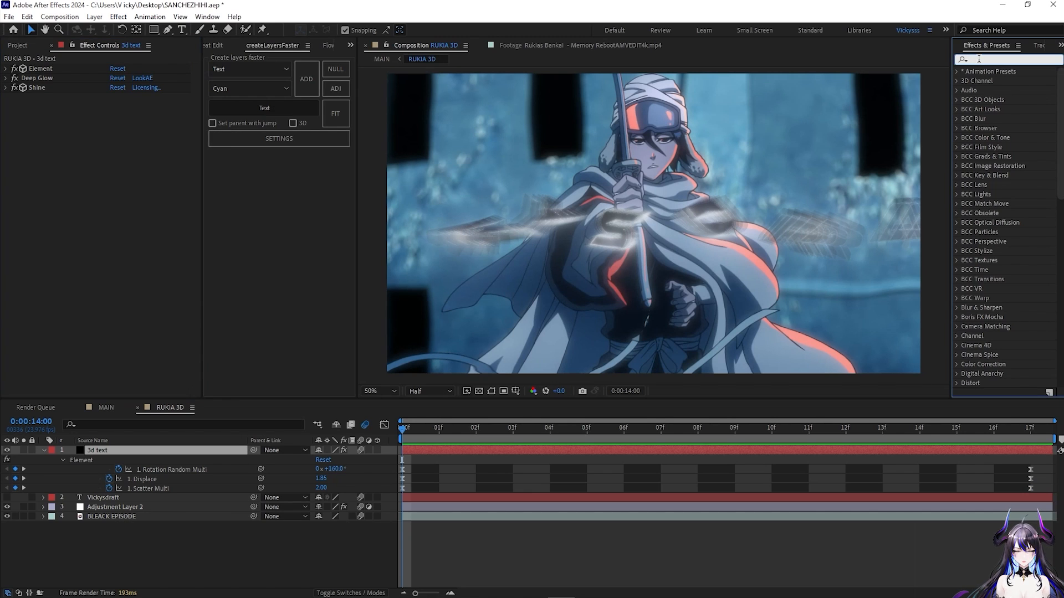
{"action": "type", "text": "rayligh"}
{"action": "key", "text": "BackSpace"}
{"action": "key", "text": "BackSpace"}
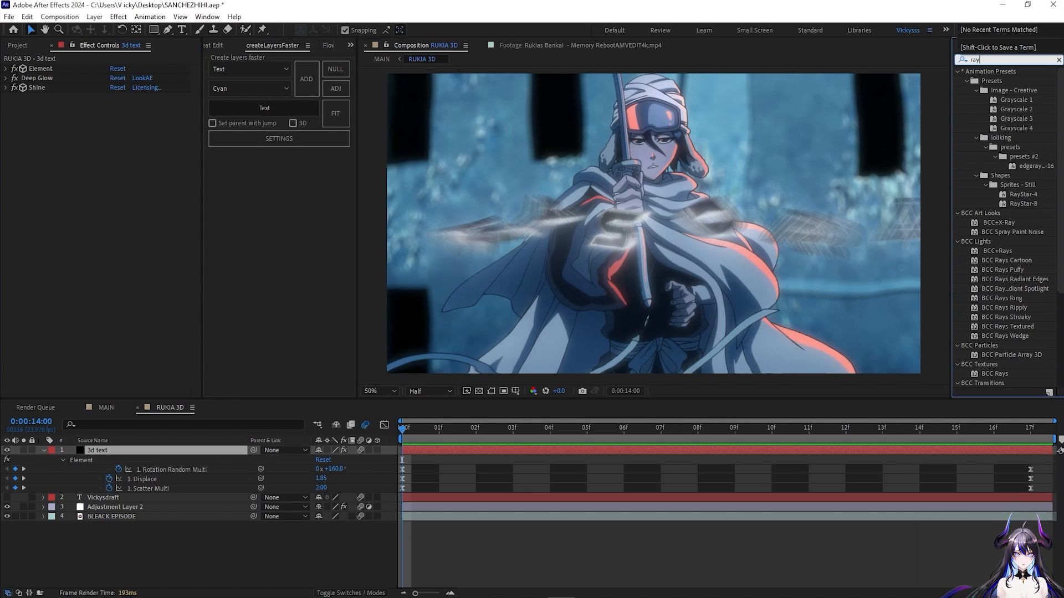
{"action": "type", "text": "l"}
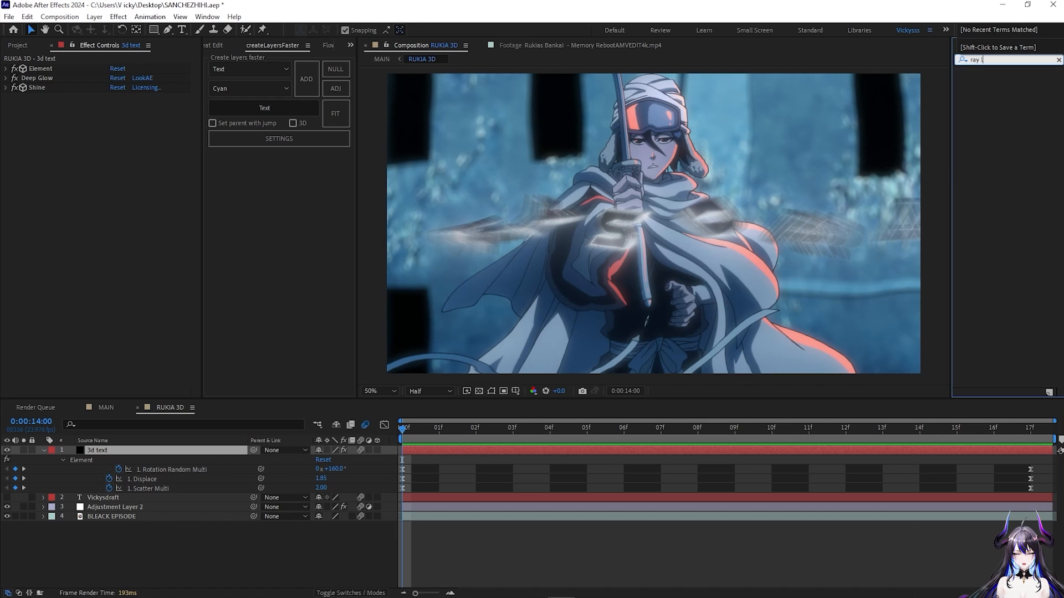
{"action": "key", "text": "BackSpace"}
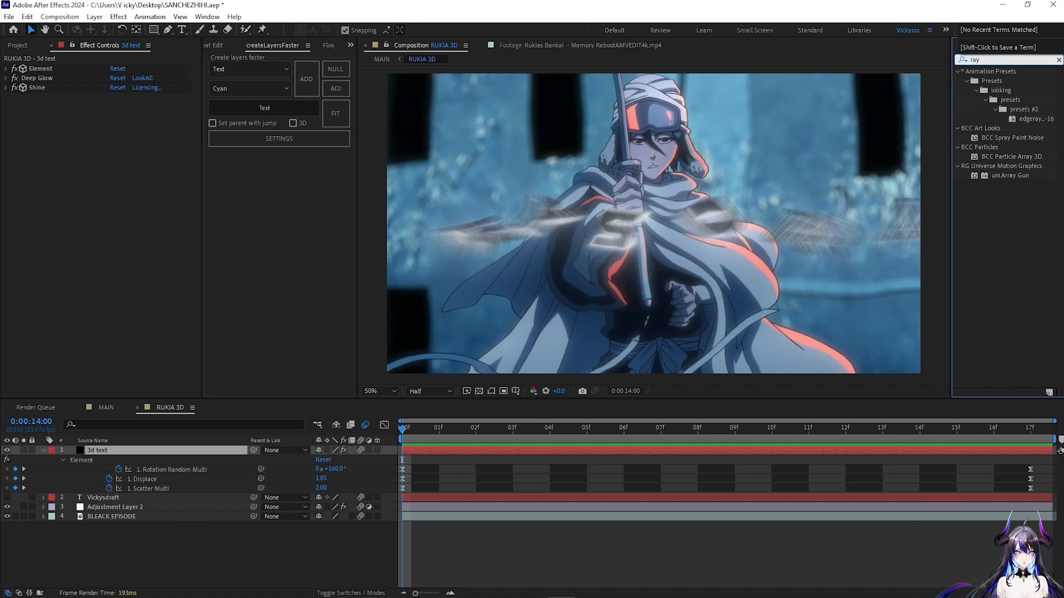
{"action": "key", "text": "BackSpace"}
{"action": "key", "text": "BackSpace"}
{"action": "key", "text": "BackSpace"}
{"action": "type", "text": "light ray"}
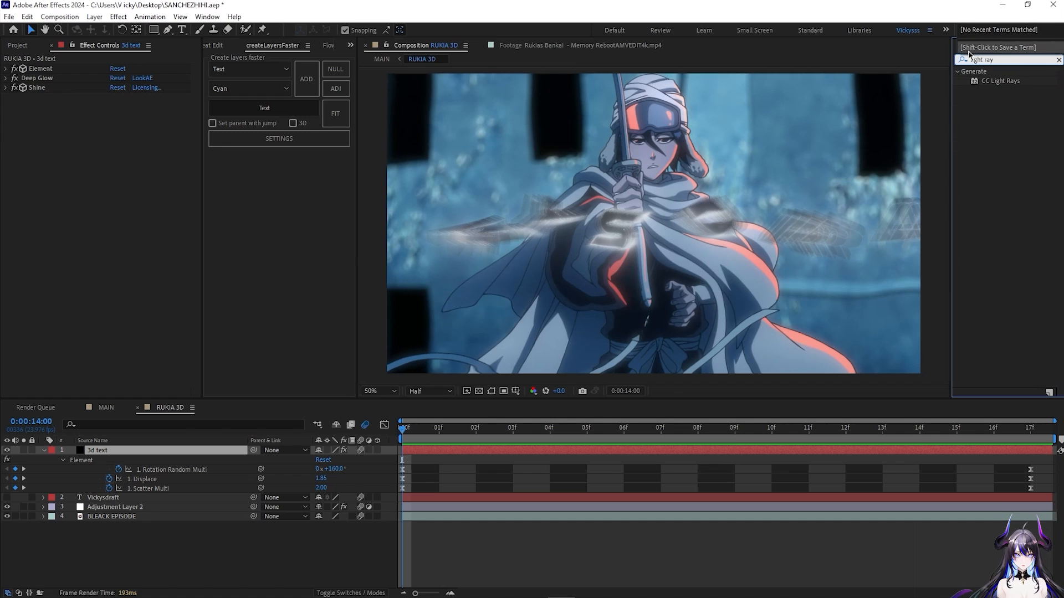
{"action": "double_click", "coordinate": [991, 81]}
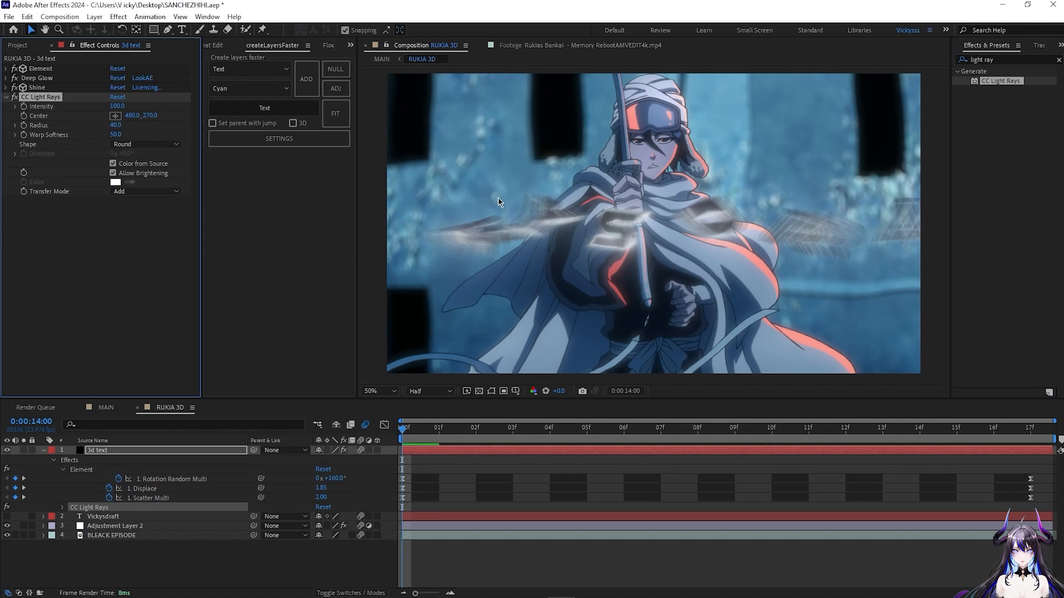
- Place the CC Light Rays Center at 84, 478 beside the title's first letter and keyframe it at 0:00:14:00
{"action": "left_click_drag", "start_coordinate": [411, 432], "coordinate": [851, 463]}
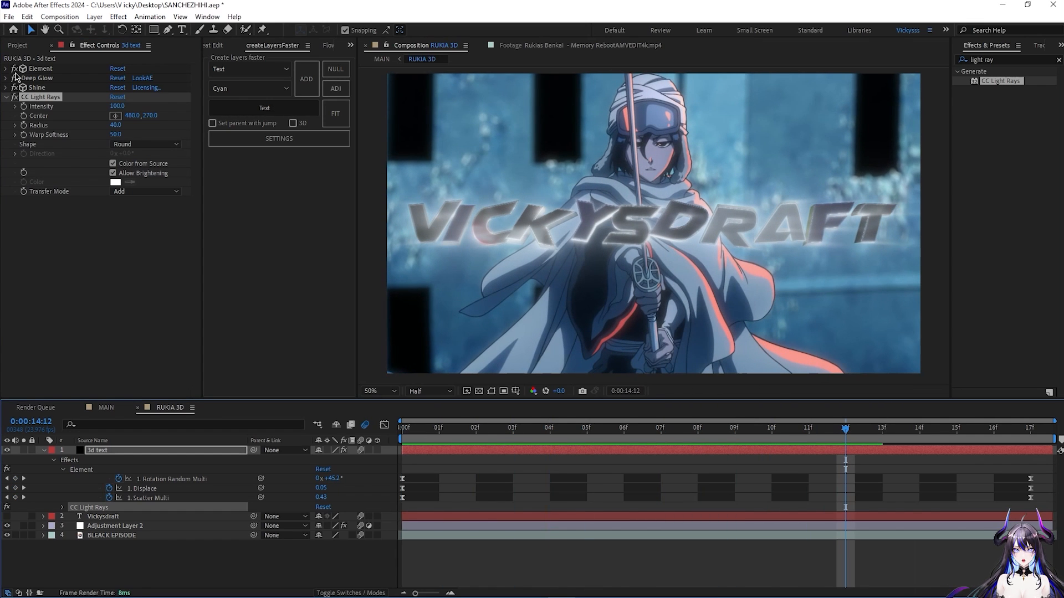
{"action": "left_click", "coordinate": [116, 117]}
{"action": "left_click", "coordinate": [411, 210]}
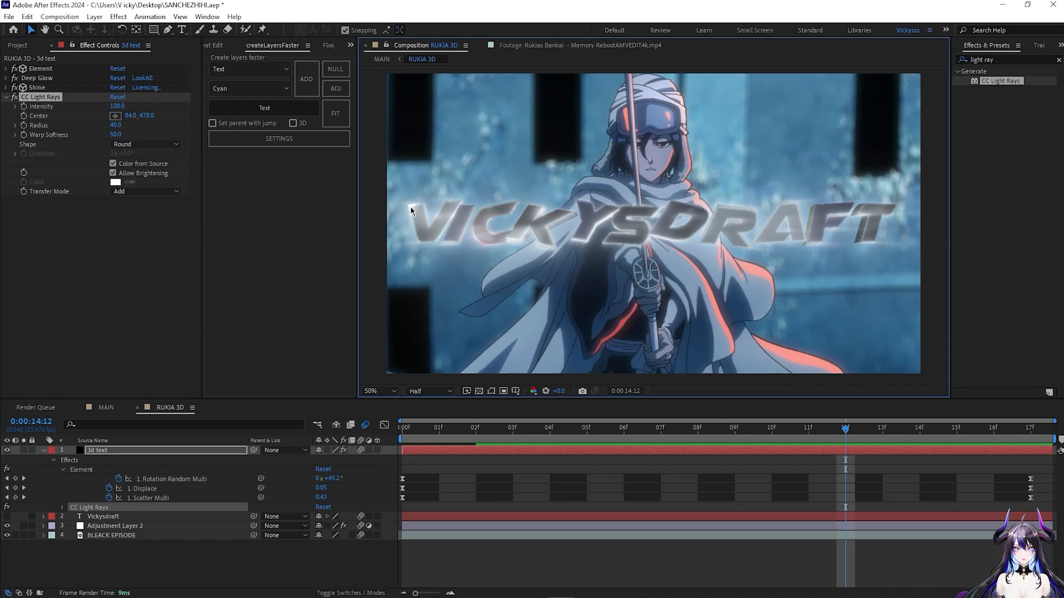
{"action": "left_click", "coordinate": [26, 119]}
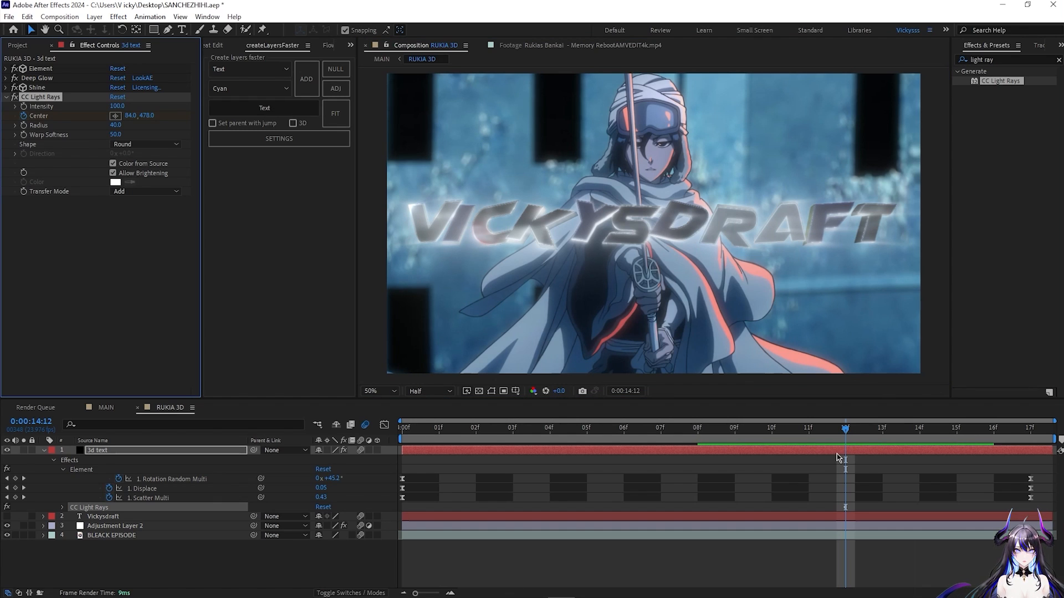
{"action": "key", "text": "u"}
{"action": "left_click", "coordinate": [811, 438]}
{"action": "left_click_drag", "start_coordinate": [845, 507], "coordinate": [411, 506]}
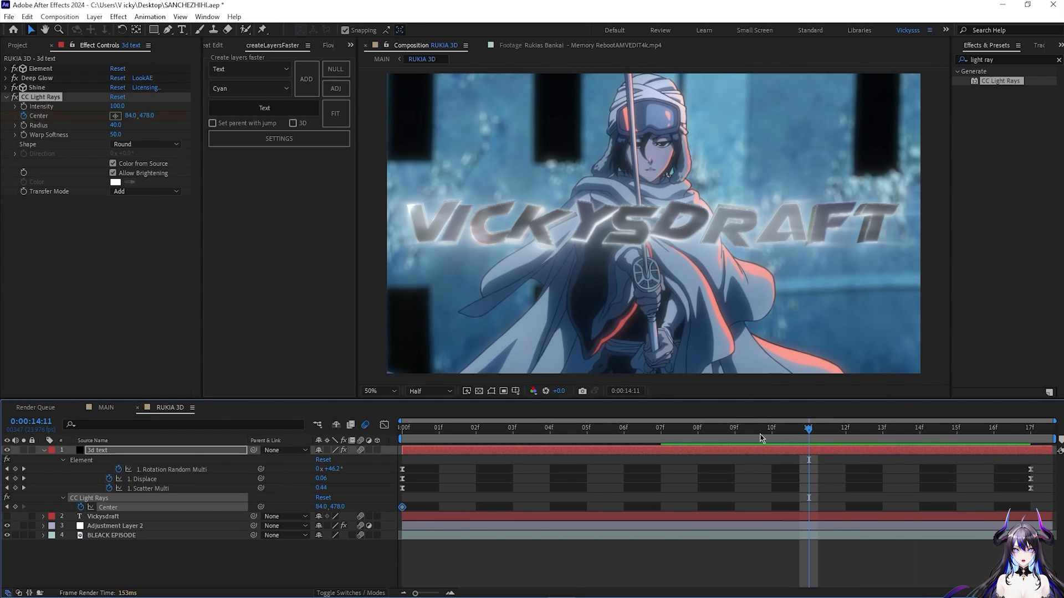
- Keyframe the CC Light Rays Center at 1728, 608 near the title's last letter at 0:00:14:15 and preview the sweep
{"action": "left_click_drag", "start_coordinate": [810, 439], "coordinate": [957, 452]}
{"action": "left_click", "coordinate": [115, 116]}
{"action": "left_click", "coordinate": [868, 247]}
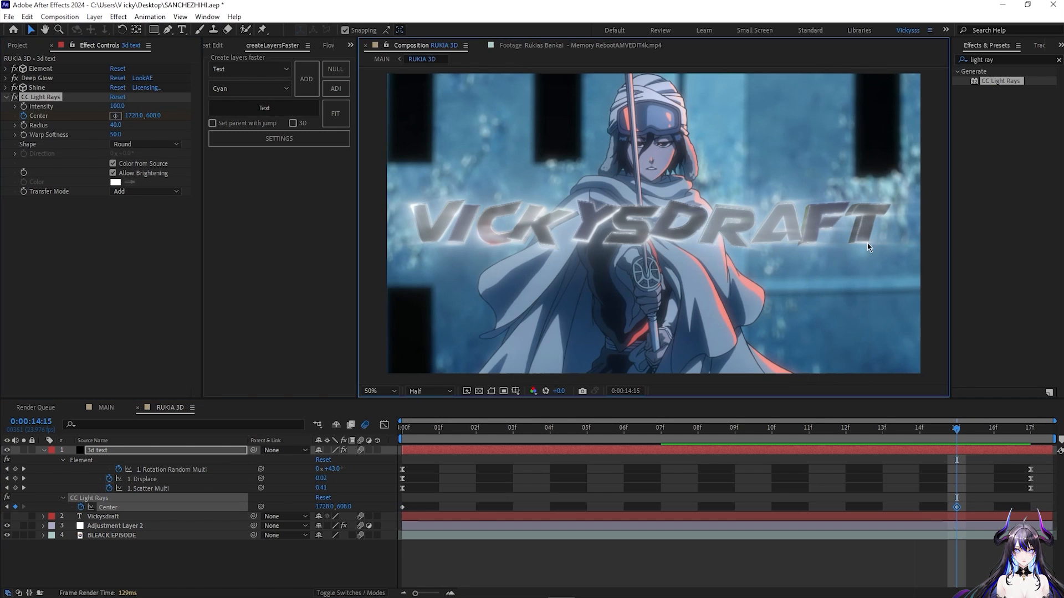
{"action": "left_click_drag", "start_coordinate": [951, 423], "coordinate": [438, 443]}
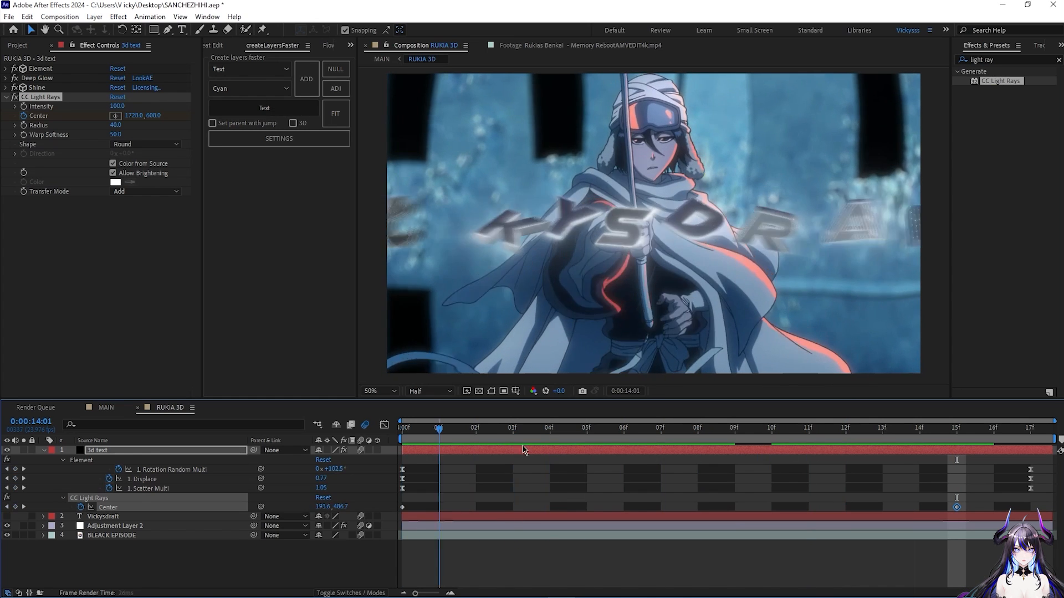
{"action": "key", "text": "space"}
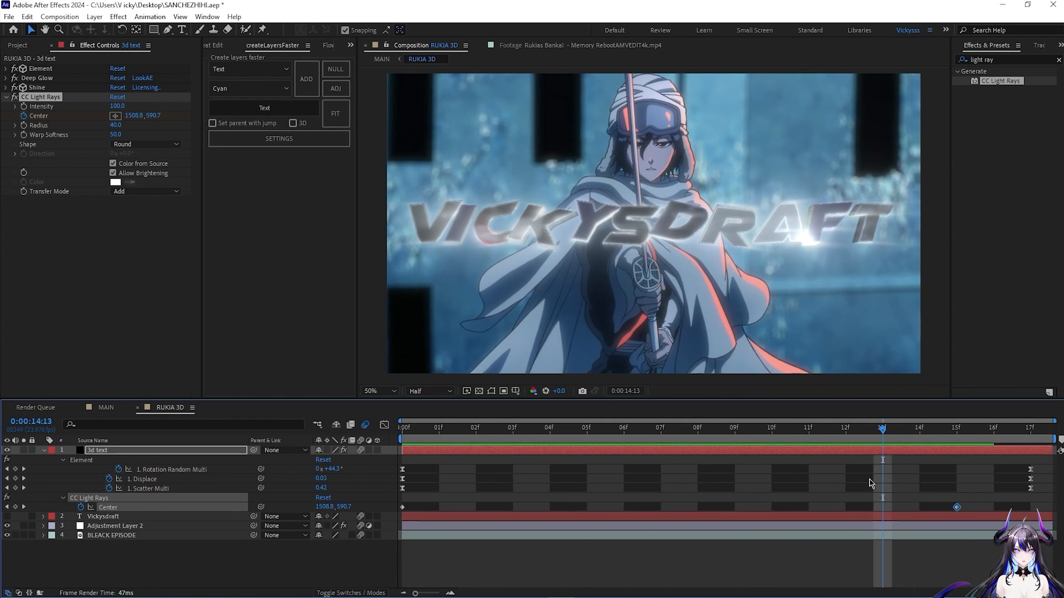
- Turn off Color from Source in CC Light Rays
{"action": "left_click", "coordinate": [113, 173]}
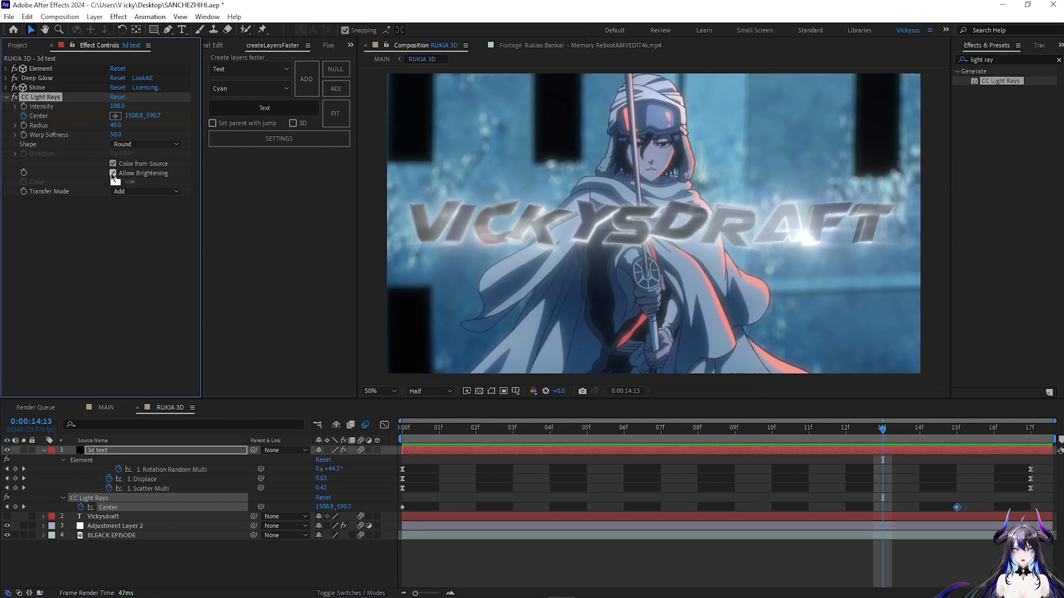
{"action": "left_click", "coordinate": [113, 164]}
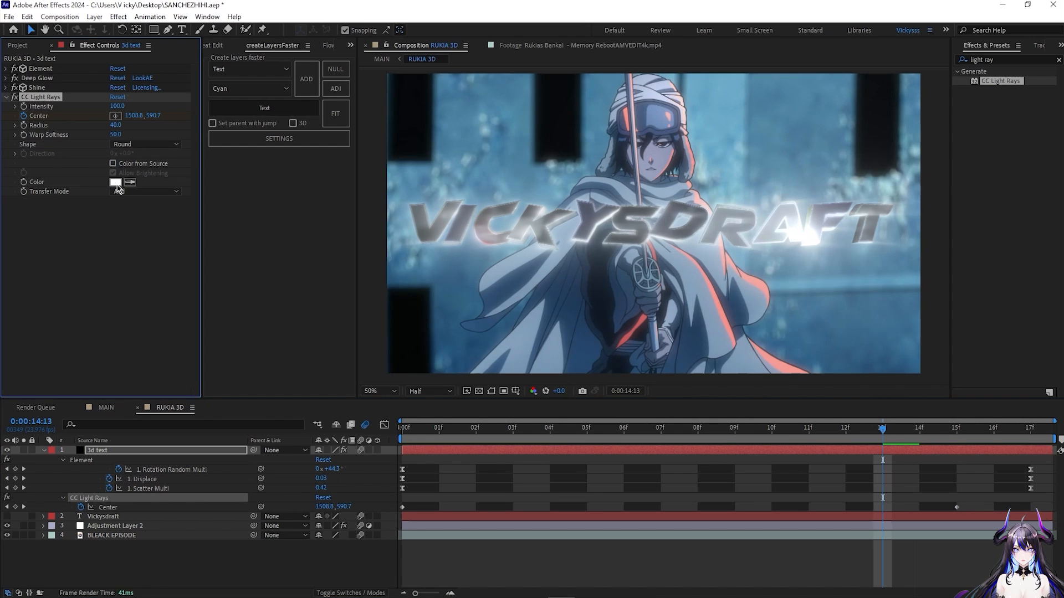
- Try a red F50000 color for the light rays and undo it
{"action": "left_click", "coordinate": [116, 182]}
{"action": "left_click", "coordinate": [711, 296]}
{"action": "mouse_move", "coordinate": [622, 265]}
{"action": "left_mouse_down"}
{"action": "mouse_move", "coordinate": [585, 252]}
{"action": "mouse_move", "coordinate": [732, 390]}
{"action": "mouse_move", "coordinate": [727, 277]}
{"action": "left_mouse_up"}
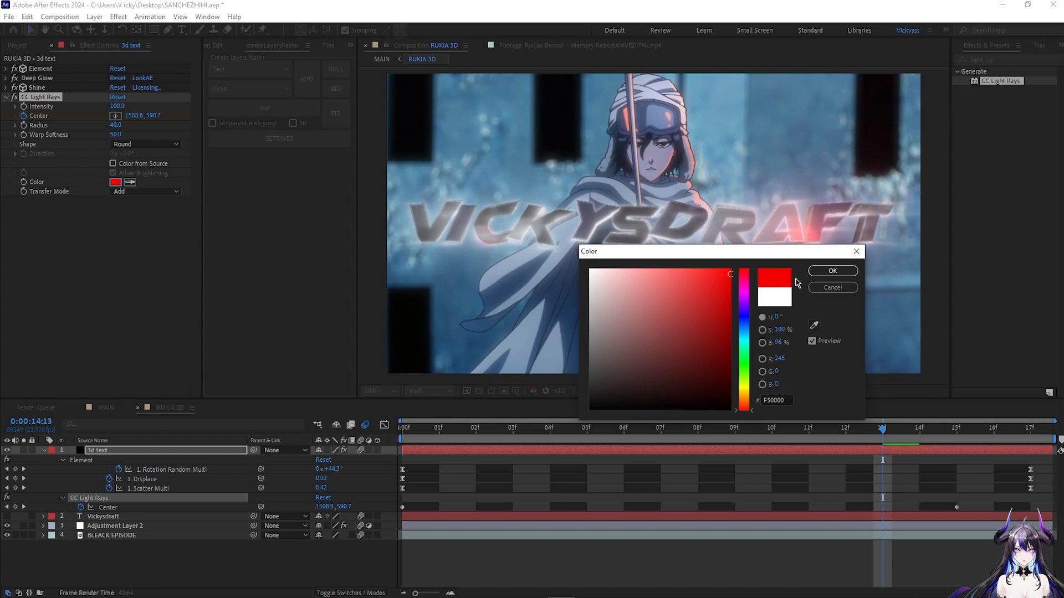
{"action": "left_click", "coordinate": [832, 270]}
{"action": "key", "text": "space"}
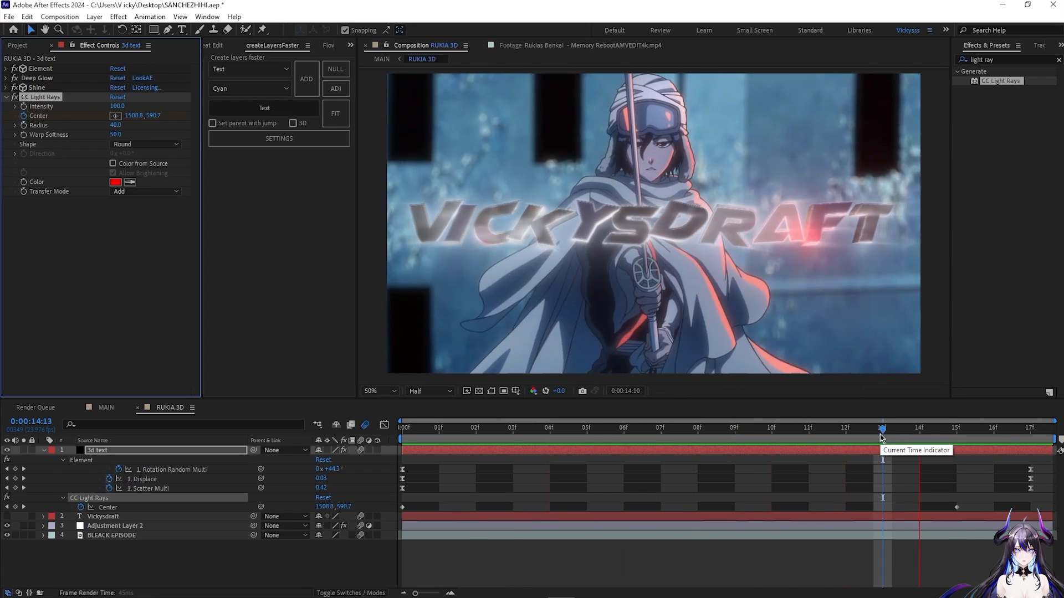
{"action": "key", "text": "ctrl+z"}
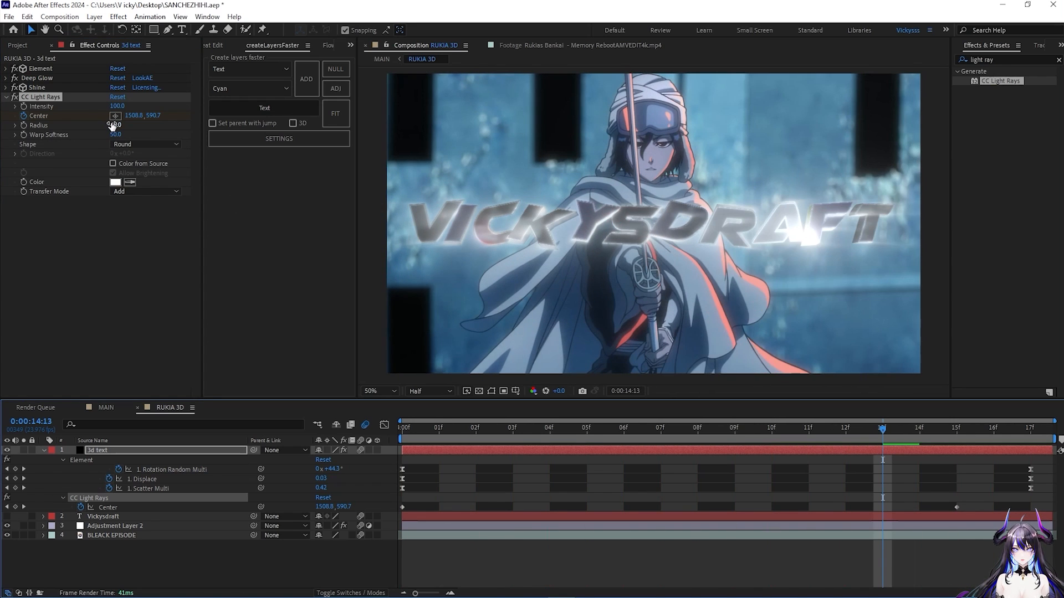
- Set the CC Light Rays Radius to 13, then move the final Center keyframe to 0:00:14:17 with Easy Ease and save
{"action": "mouse_move", "coordinate": [111, 124]}
{"action": "left_mouse_down"}
{"action": "mouse_move", "coordinate": [133, 124]}
{"action": "mouse_move", "coordinate": [113, 125]}
{"action": "left_mouse_up"}
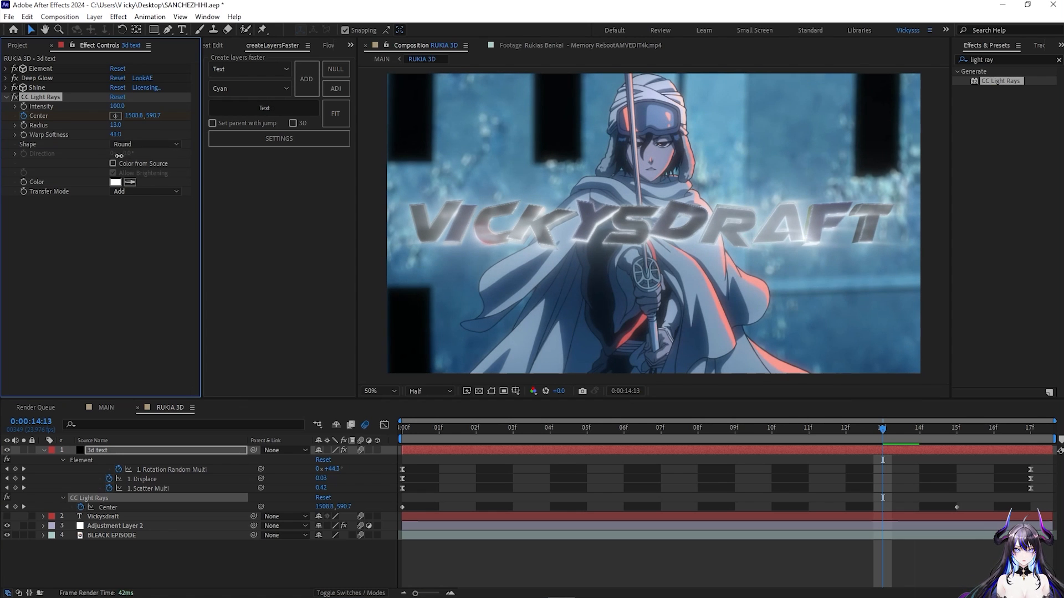
{"action": "left_click_drag", "start_coordinate": [955, 508], "coordinate": [282, 503]}
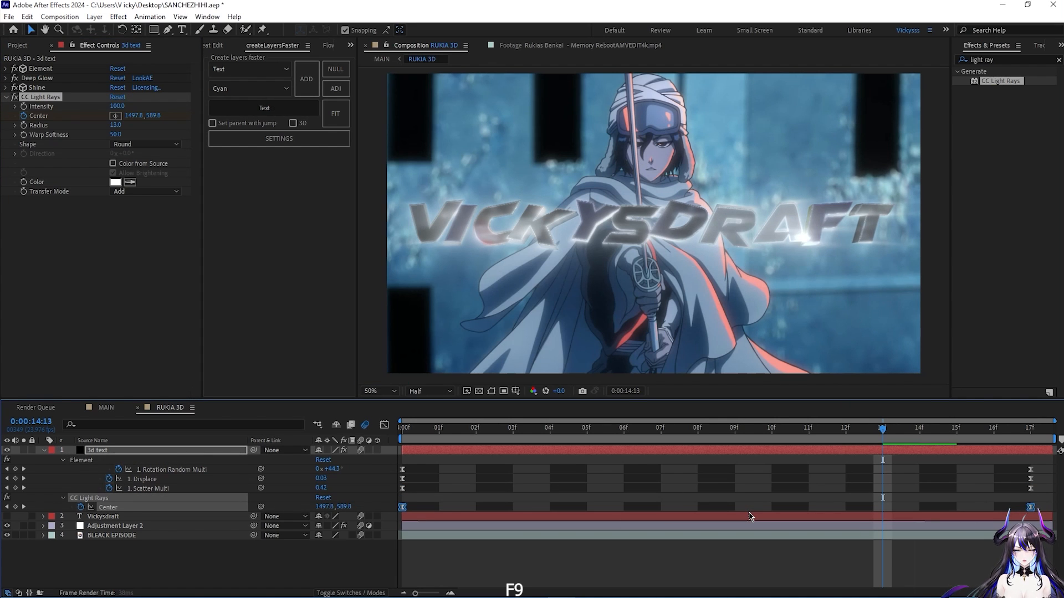
{"action": "key", "text": "space"}
{"action": "key", "text": "ctrl+s"}
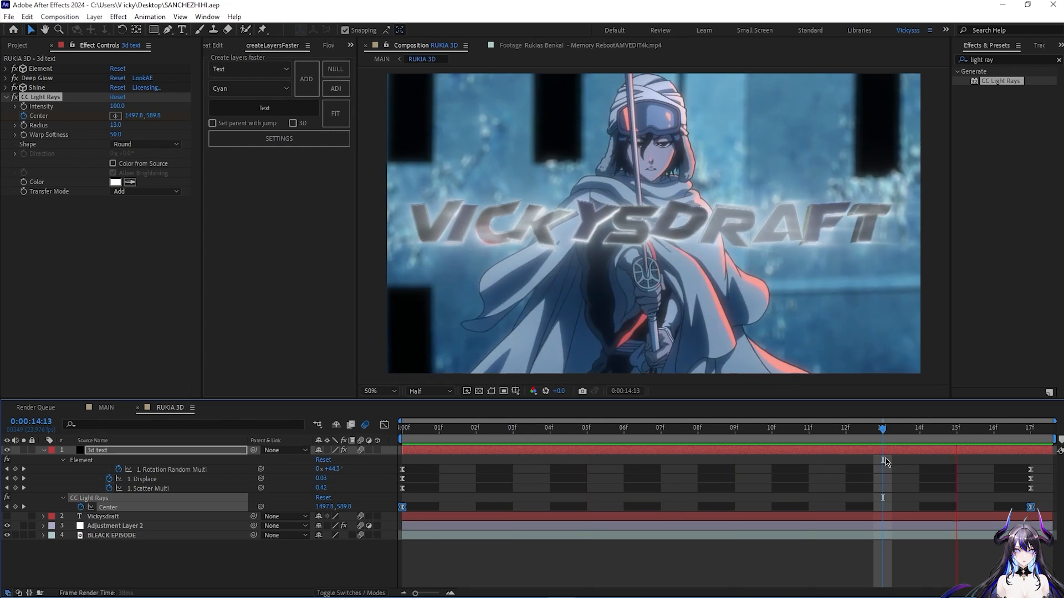
- Move the light rays' ending Center to 1796, 468 at 0:00:14:17 and preview the title
{"action": "left_click_drag", "start_coordinate": [884, 439], "coordinate": [1031, 438]}
{"action": "left_click", "coordinate": [115, 116]}
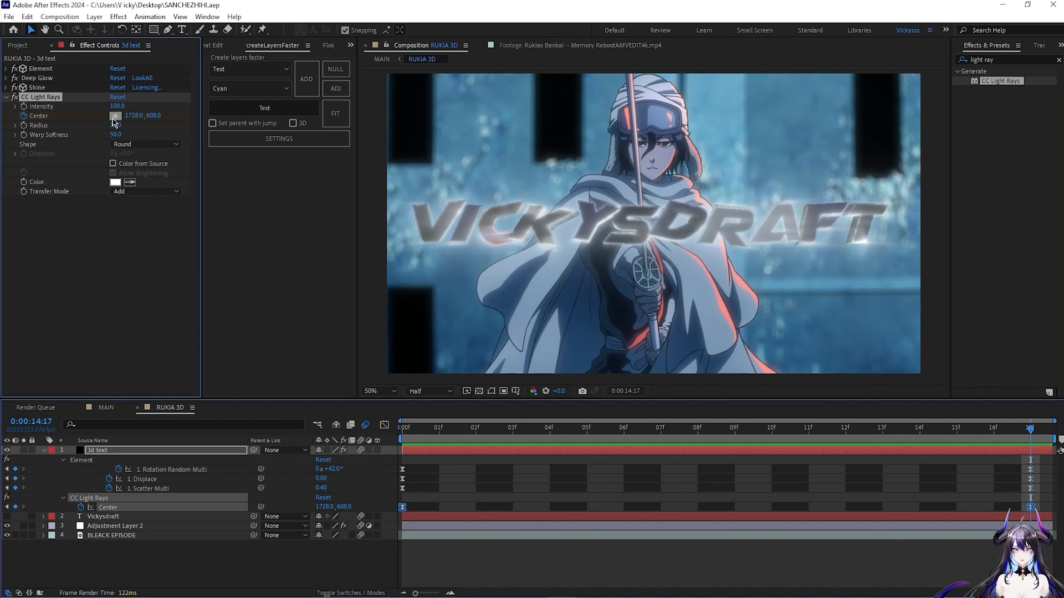
{"action": "left_click", "coordinate": [885, 203]}
{"action": "key", "text": "space"}
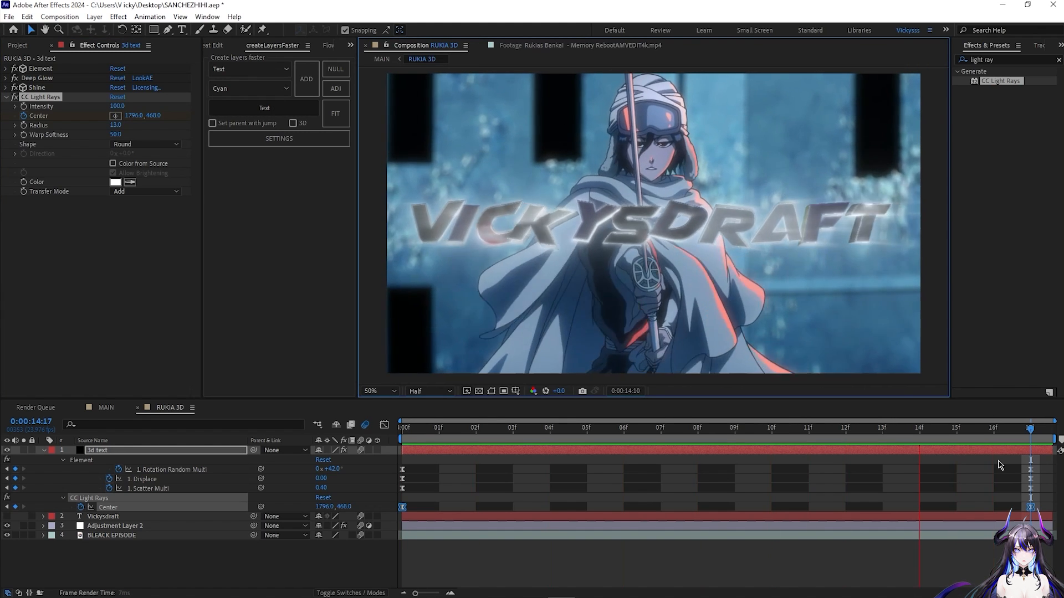
- Set the light rays' starting Center to 166, 554 at 0:00:14:00 and preview the sweep across the letters
{"action": "left_click_drag", "start_coordinate": [1013, 432], "coordinate": [401, 471]}
{"action": "left_click", "coordinate": [533, 558]}
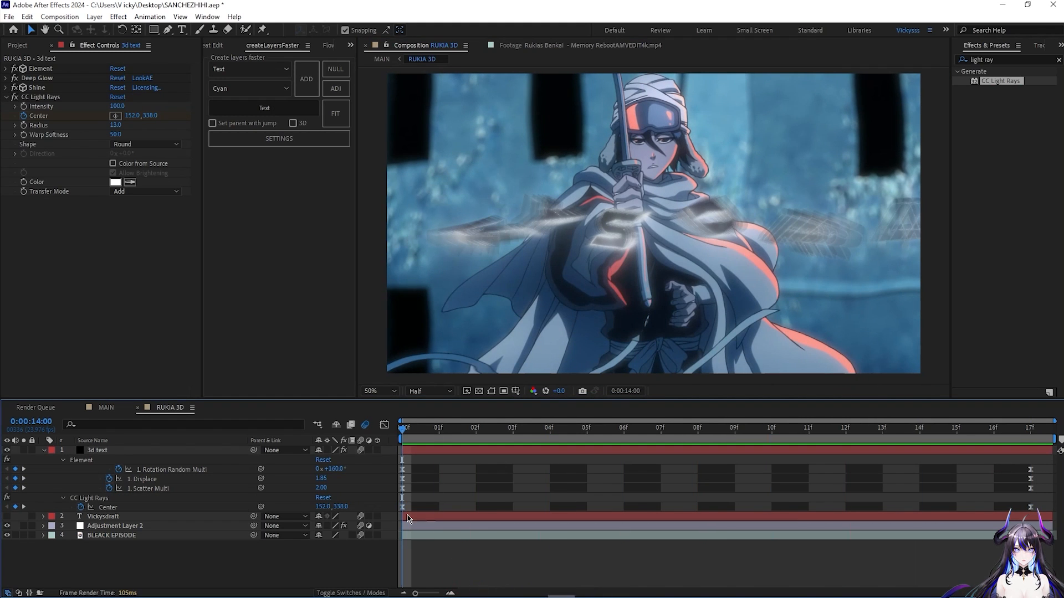
{"action": "left_click", "coordinate": [115, 115]}
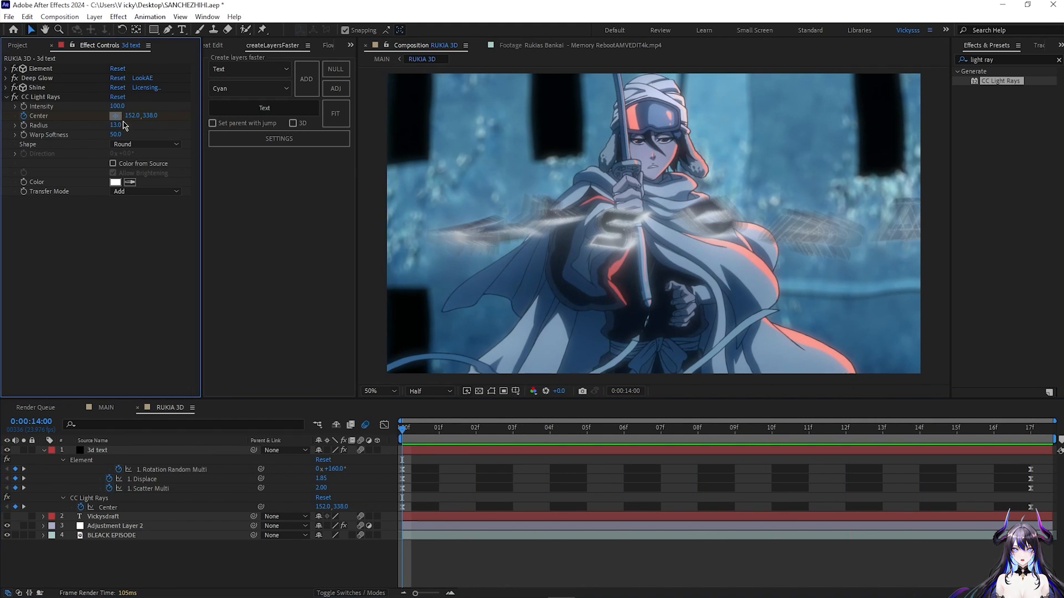
{"action": "left_click", "coordinate": [432, 227]}
{"action": "left_click_drag", "start_coordinate": [406, 436], "coordinate": [924, 502]}
{"action": "key", "text": "space"}
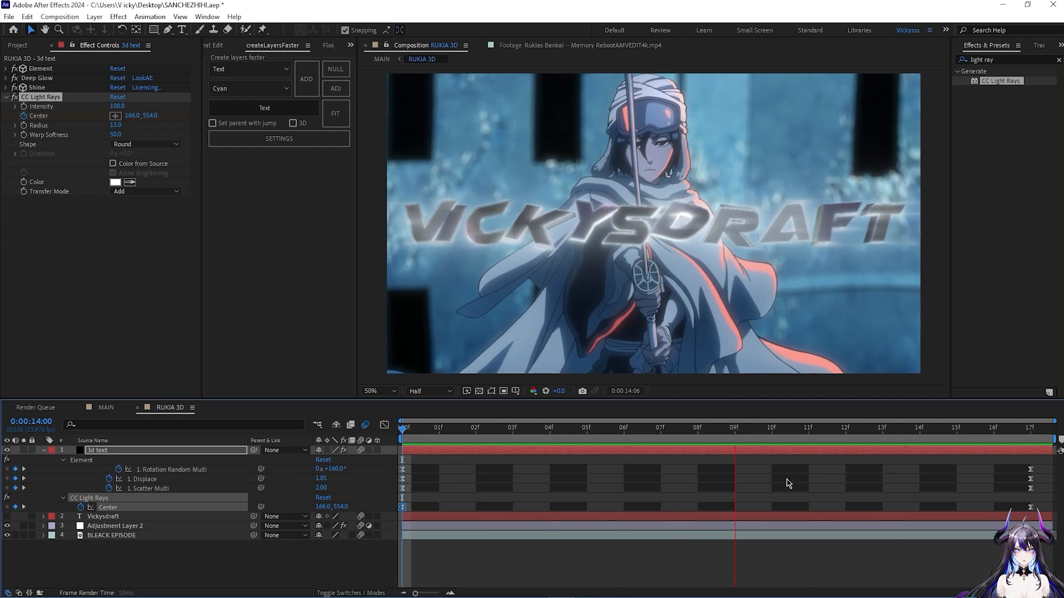
{"action": "key", "text": "space"}
- Reshape the CC Light Rays Center speed graph so it peaks at the start and eases out slowly, and preview the sweep
{"action": "left_click", "coordinate": [169, 508]}
{"action": "left_click", "coordinate": [382, 424]}
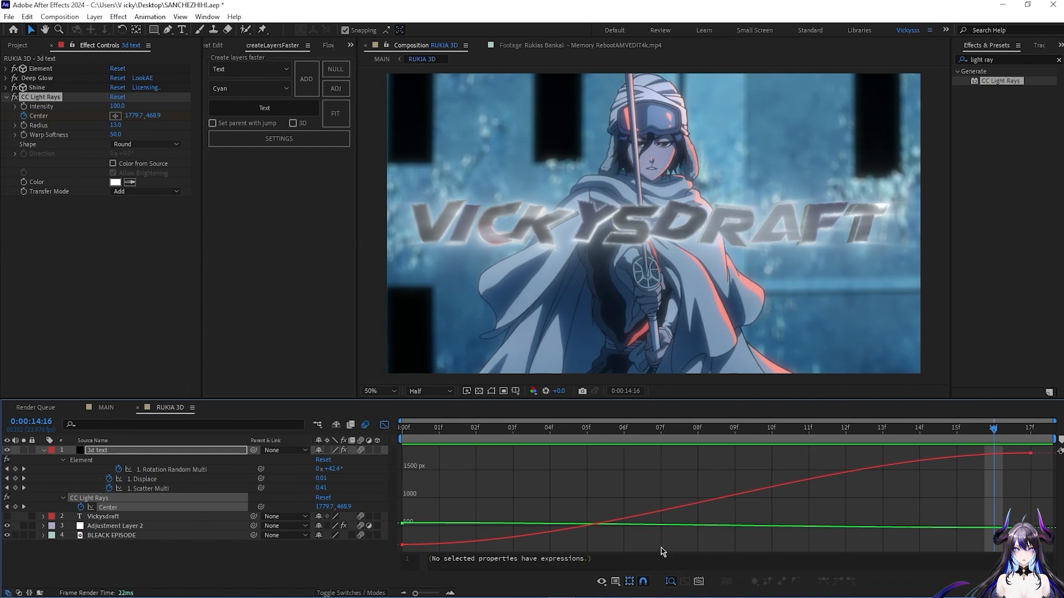
{"action": "right_click", "coordinate": [520, 477]}
{"action": "left_click", "coordinate": [588, 394]}
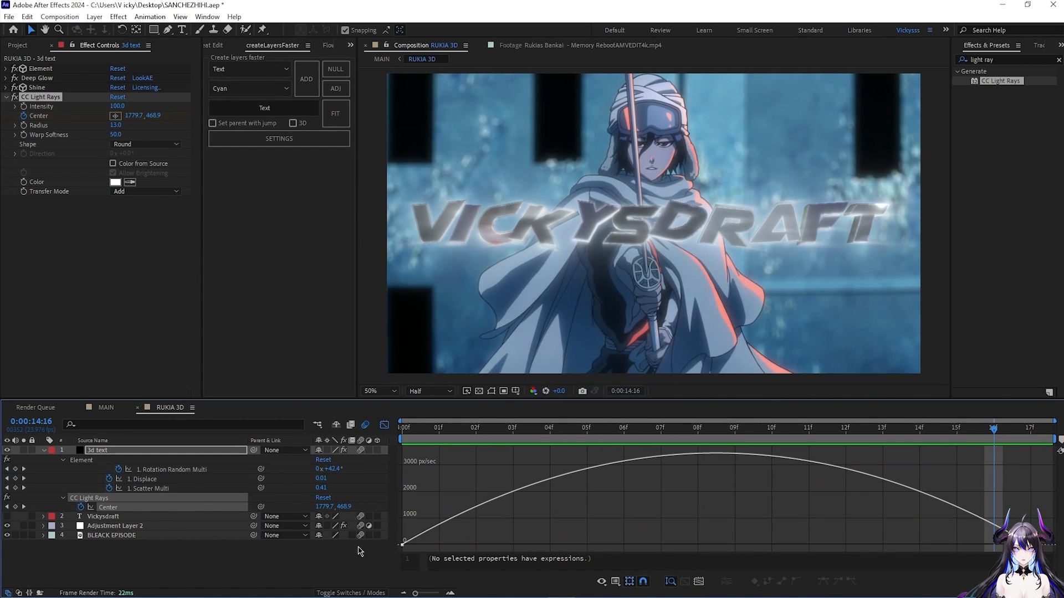
{"action": "left_click", "coordinate": [401, 546]}
{"action": "left_click_drag", "start_coordinate": [507, 545], "coordinate": [372, 552]}
{"action": "left_click_drag", "start_coordinate": [928, 547], "coordinate": [717, 546]}
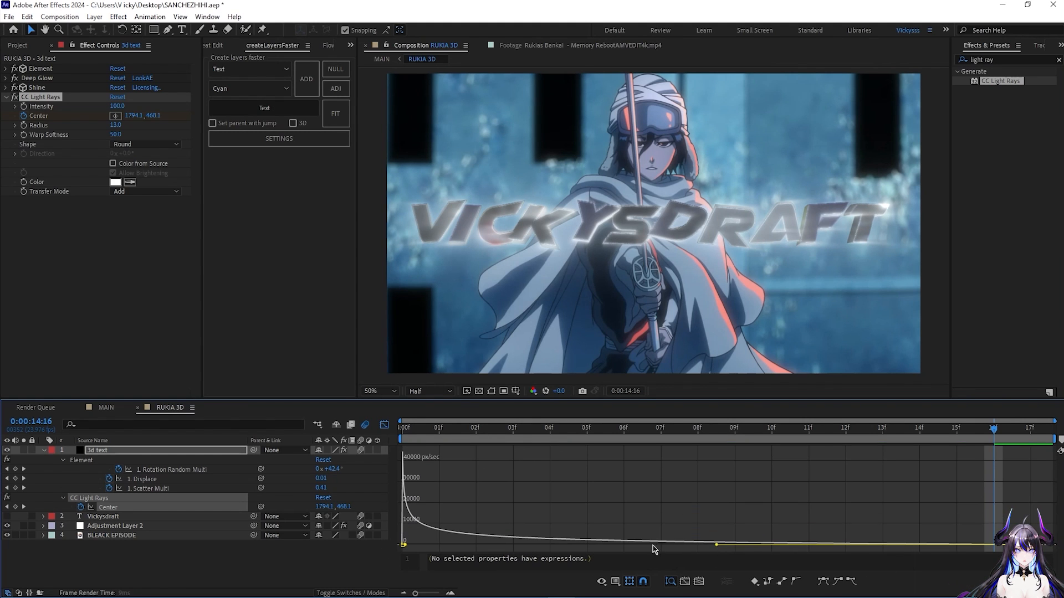
{"action": "key", "text": "space"}
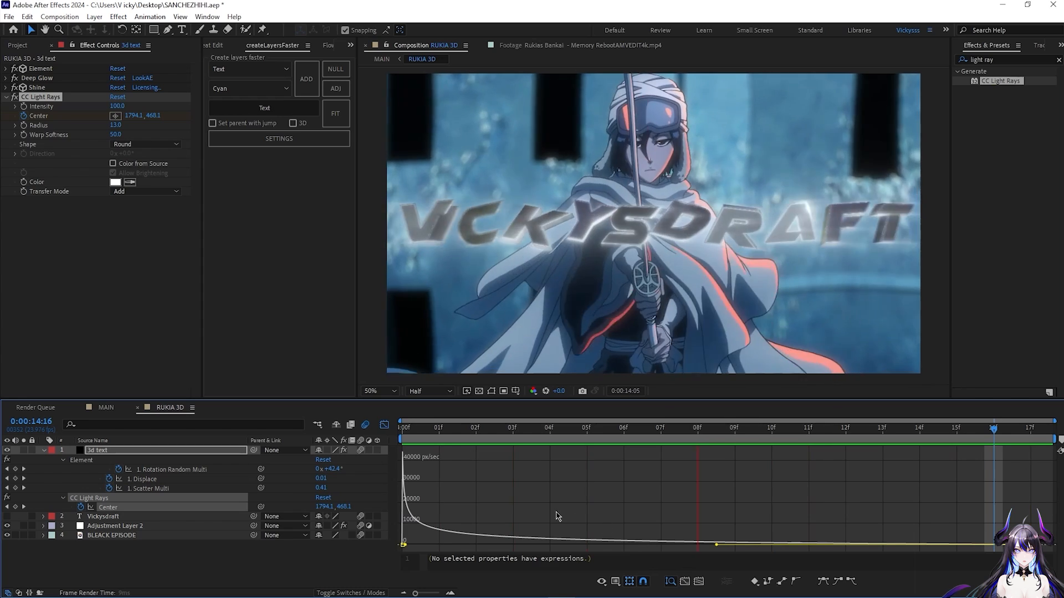
{"action": "left_click", "coordinate": [384, 424]}
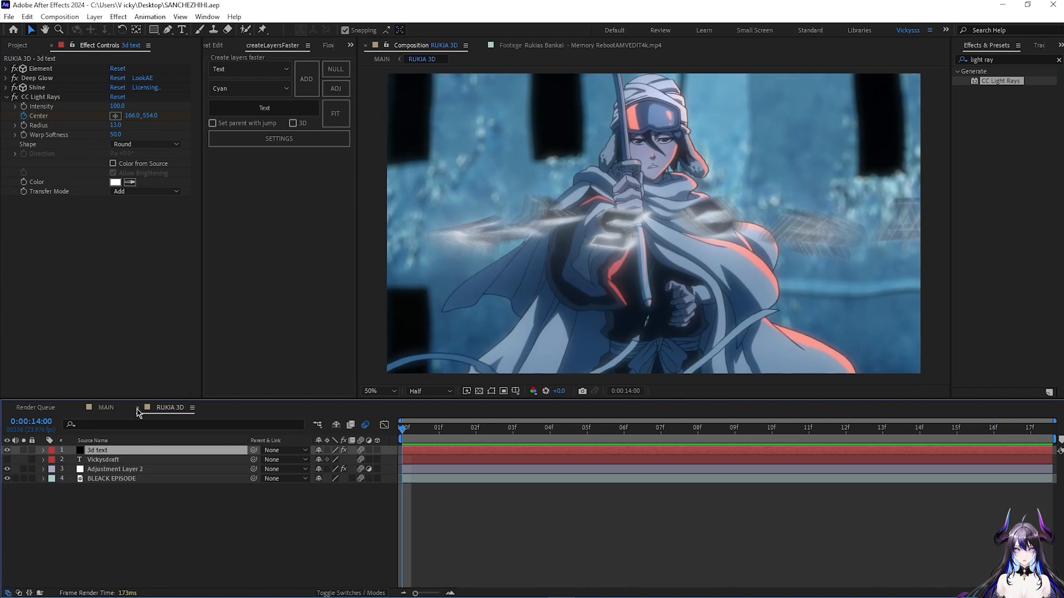
- After checking MAIN, set the 3d text layer's starting Element Displace to -0.44 and Rotation Random Multi to 42° in RUKIA 3D
{"action": "left_click", "coordinate": [137, 408]}
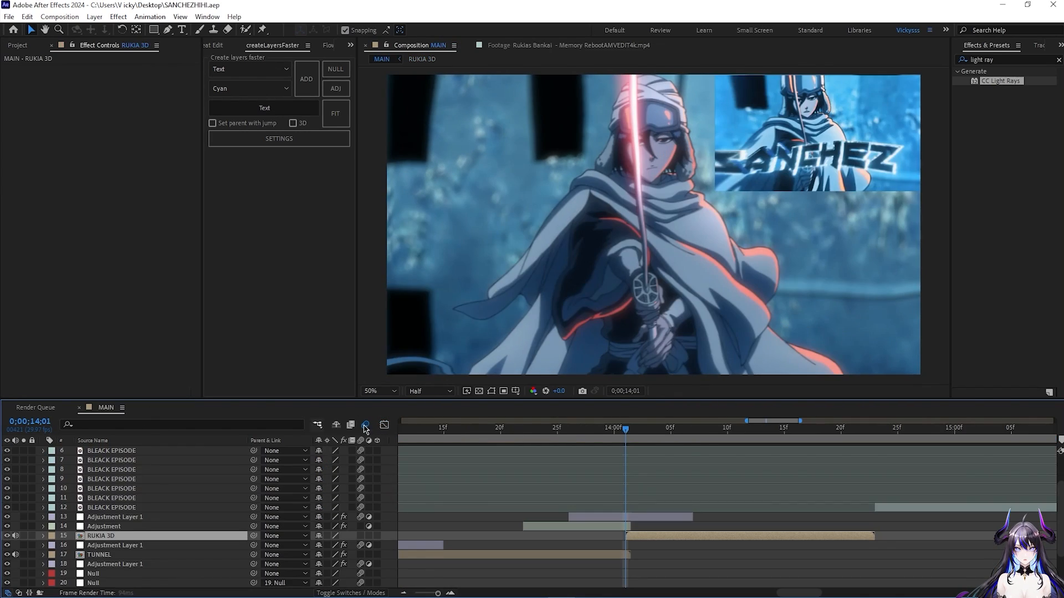
{"action": "mouse_move", "coordinate": [626, 432]}
{"action": "left_mouse_down"}
{"action": "mouse_move", "coordinate": [804, 478]}
{"action": "mouse_move", "coordinate": [681, 492]}
{"action": "mouse_move", "coordinate": [864, 505]}
{"action": "mouse_move", "coordinate": [617, 492]}
{"action": "mouse_move", "coordinate": [808, 503]}
{"action": "mouse_move", "coordinate": [613, 488]}
{"action": "mouse_move", "coordinate": [615, 436]}
{"action": "left_mouse_up"}
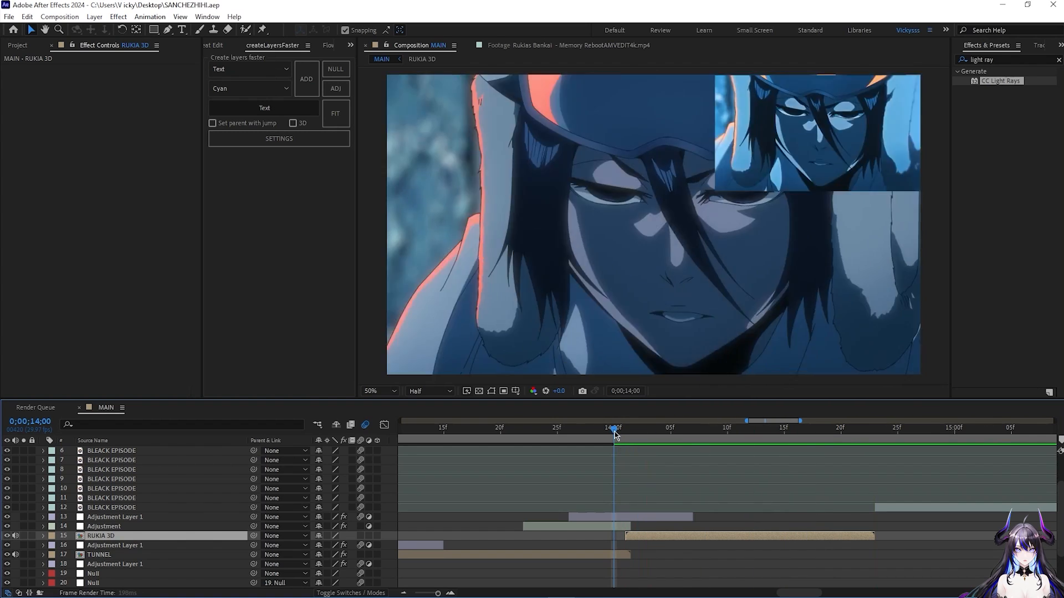
{"action": "double_click", "coordinate": [726, 536]}
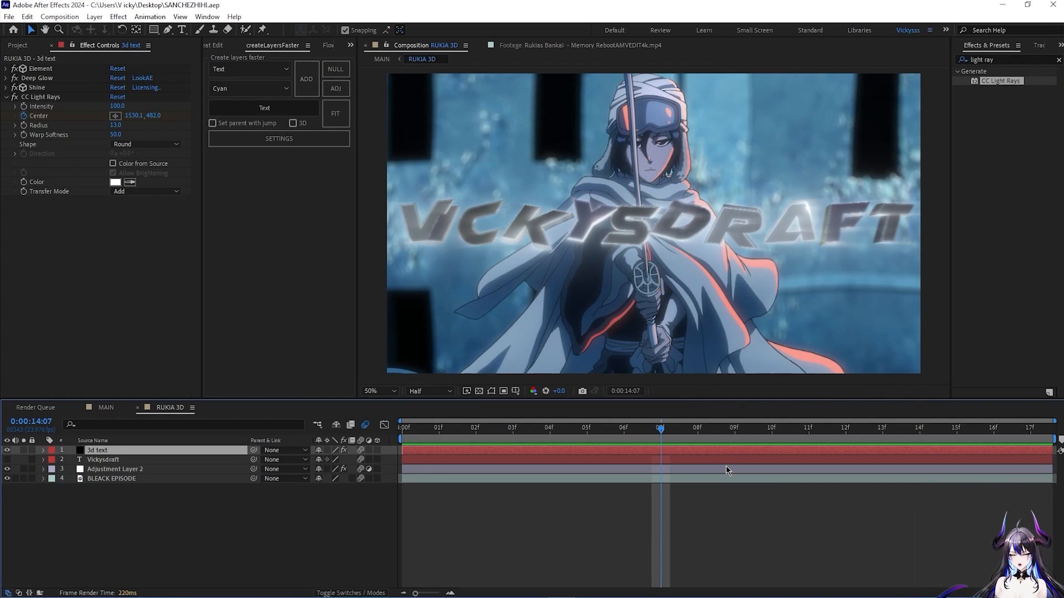
{"action": "key", "text": "Home"}
{"action": "key", "text": "u"}
{"action": "left_click", "coordinate": [142, 480]}
{"action": "left_click_drag", "start_coordinate": [96, 307], "coordinate": [97, 306]}
{"action": "key", "text": "space"}
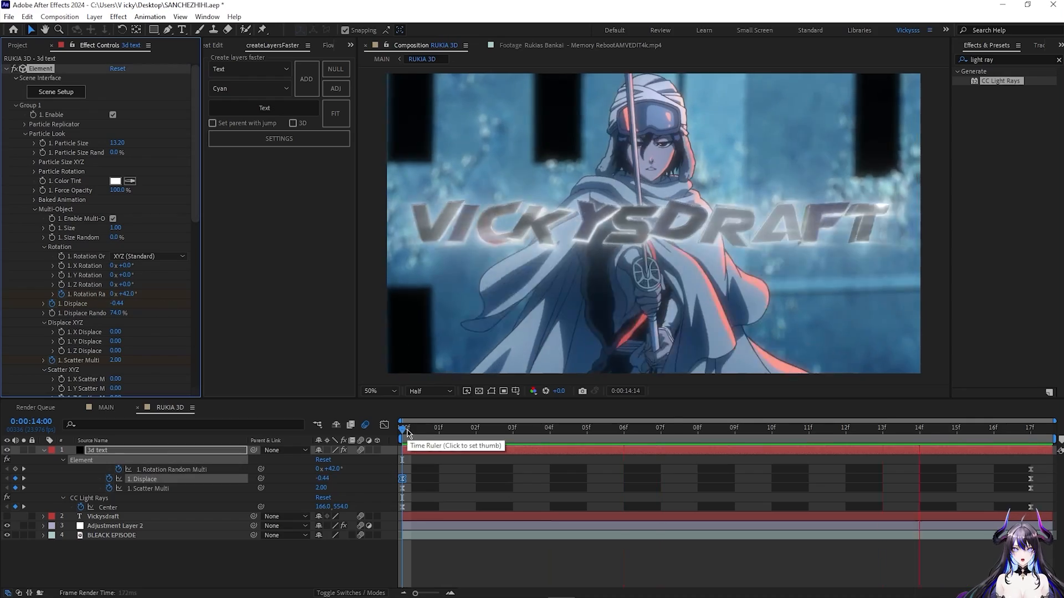
- Set the letters' starting Rotation Random Multi to 0° and preview the animation
{"action": "key", "text": "space"}
{"action": "left_click", "coordinate": [171, 469]}
{"action": "left_click", "coordinate": [126, 294]}
{"action": "type", "text": "0"}
{"action": "key", "text": "Return"}
{"action": "key", "text": "space"}
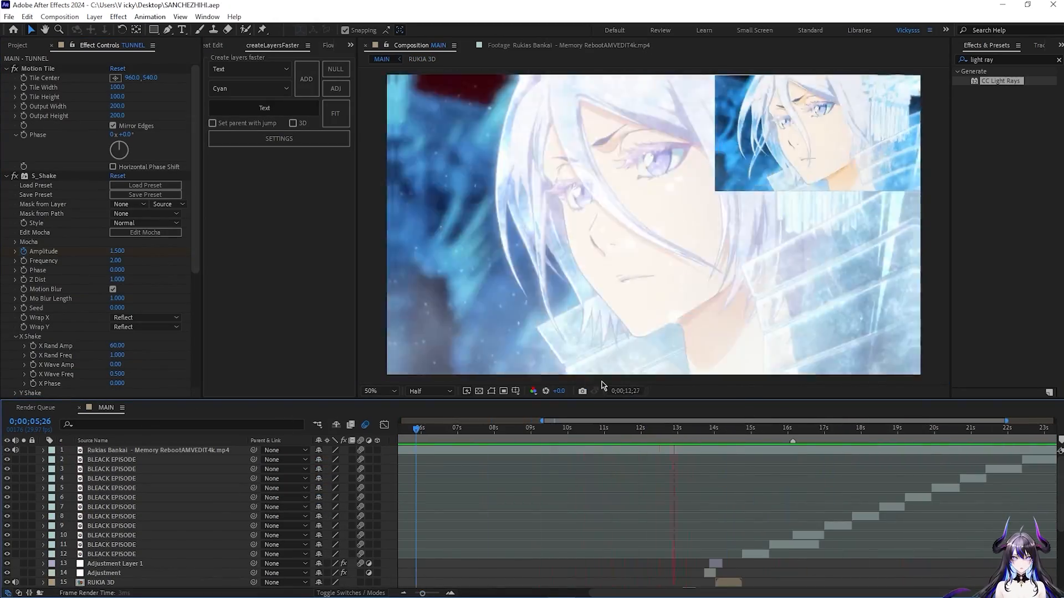
- Compare the RUKIA 3D title and the clips that follow it in MAIN with the reference overlay
{"action": "left_click", "coordinate": [712, 435]}
{"action": "left_click_drag", "start_coordinate": [713, 438], "coordinate": [715, 438]}
{"action": "key", "text": "space"}
{"action": "scroll", "coordinate": [457, 552], "scroll_direction": "down", "scroll_amount": 3}
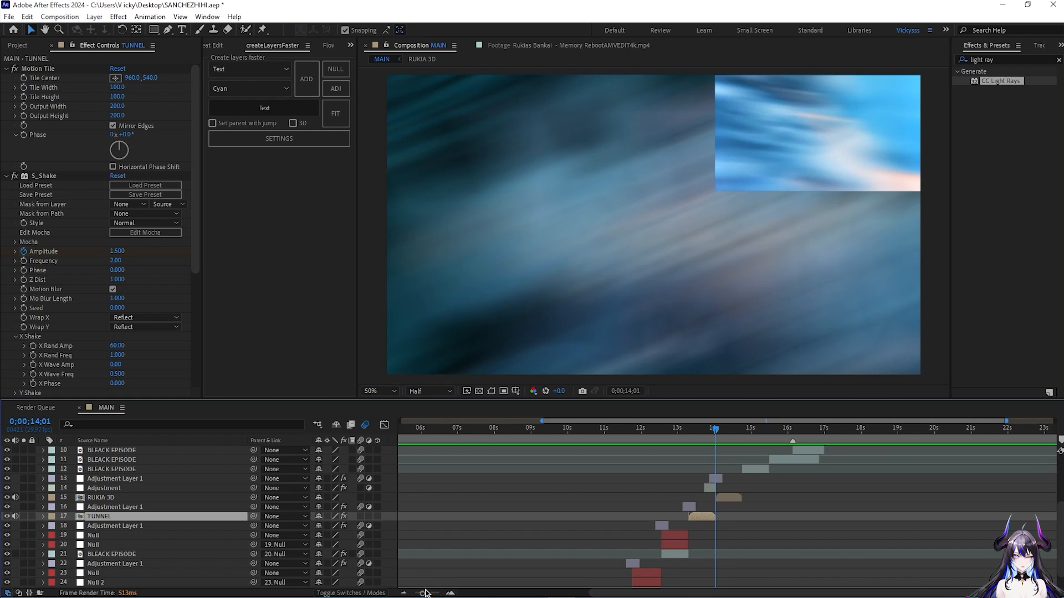
{"action": "left_click_drag", "start_coordinate": [426, 592], "coordinate": [435, 593]}
{"action": "left_click_drag", "start_coordinate": [736, 436], "coordinate": [739, 438]}
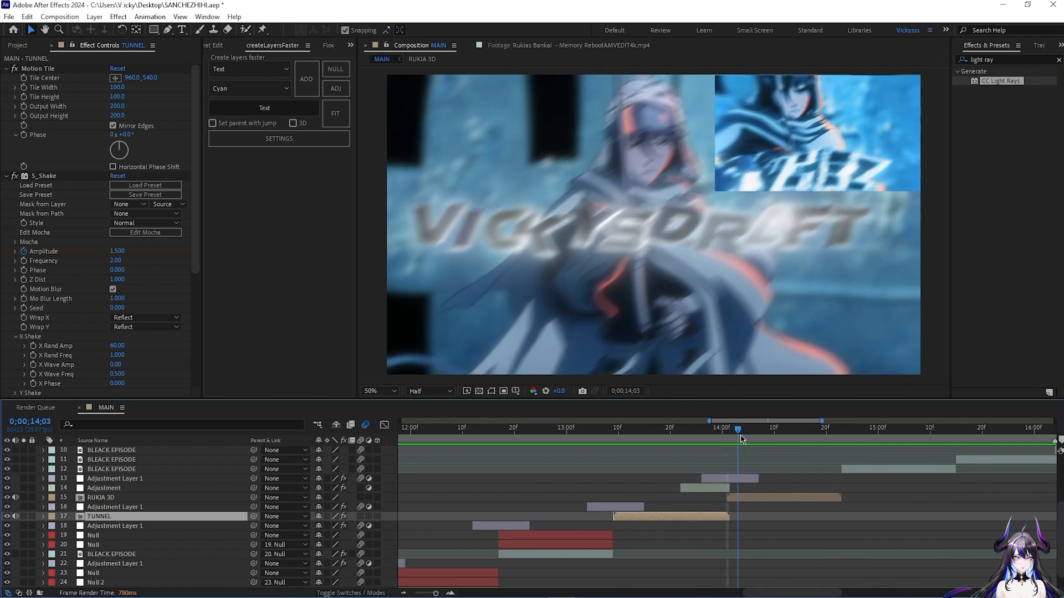
{"action": "mouse_move", "coordinate": [796, 469]}
{"action": "left_mouse_down"}
{"action": "mouse_move", "coordinate": [726, 471]}
{"action": "mouse_move", "coordinate": [806, 478]}
{"action": "left_mouse_up"}
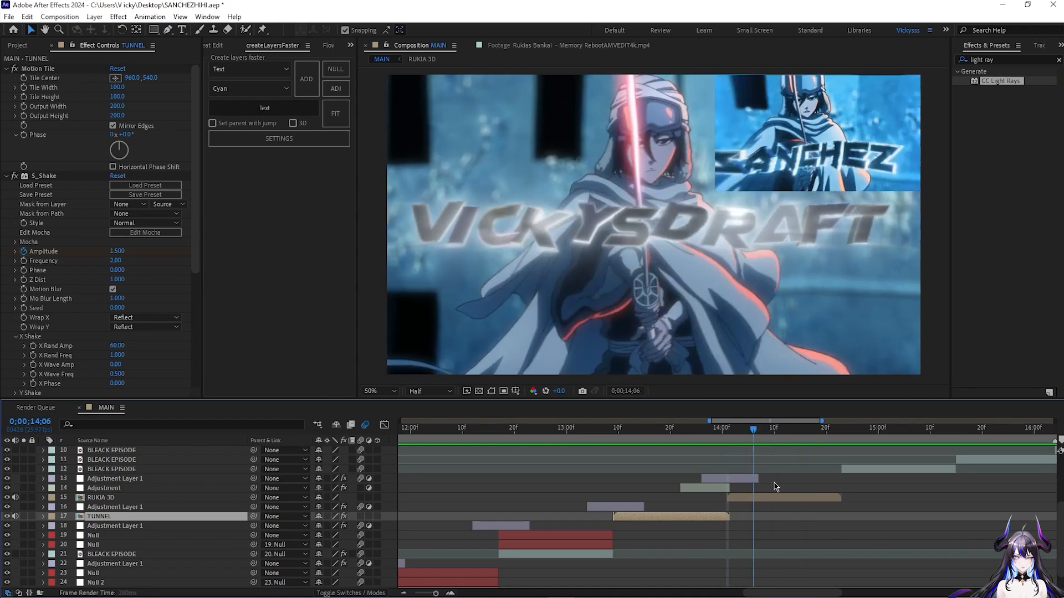
{"action": "mouse_move", "coordinate": [836, 492]}
{"action": "left_mouse_down"}
{"action": "mouse_move", "coordinate": [890, 494]}
{"action": "mouse_move", "coordinate": [819, 497]}
{"action": "left_mouse_up"}
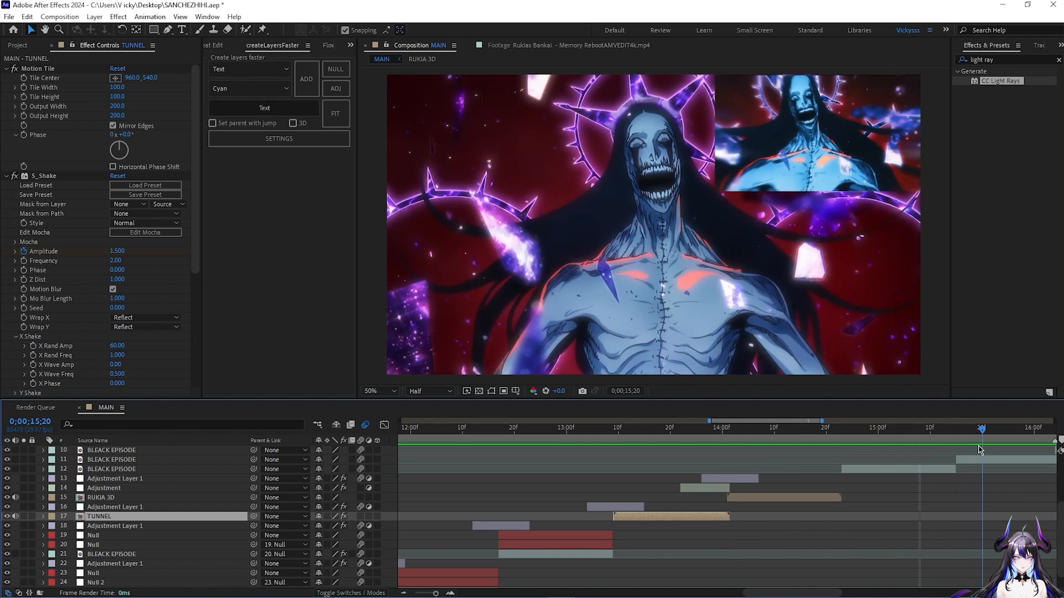
{"action": "left_click_drag", "start_coordinate": [923, 462], "coordinate": [887, 466]}
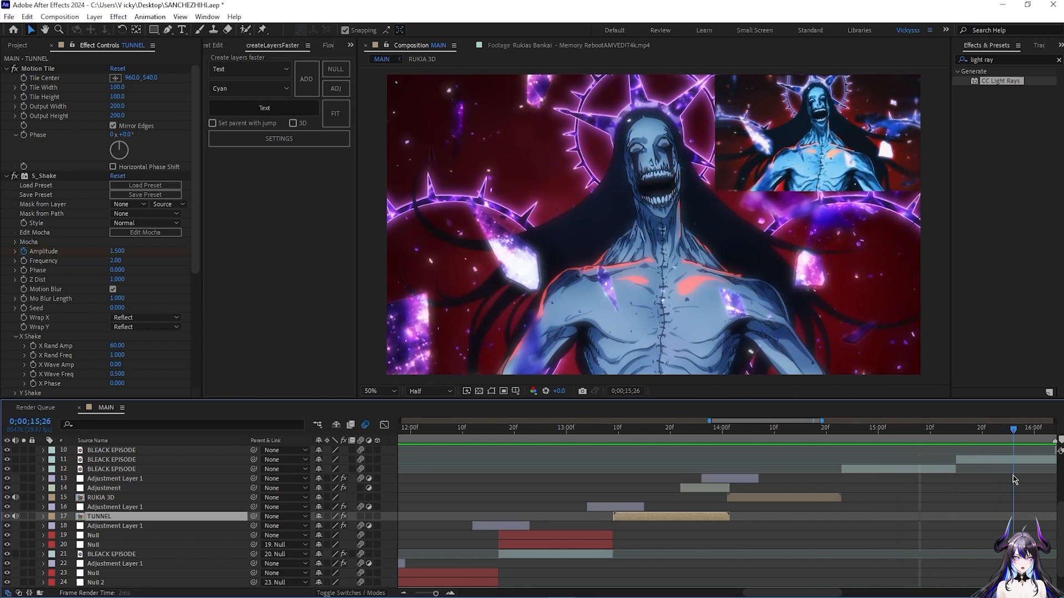
{"action": "scroll", "coordinate": [888, 490], "scroll_direction": "up", "scroll_amount": 4}
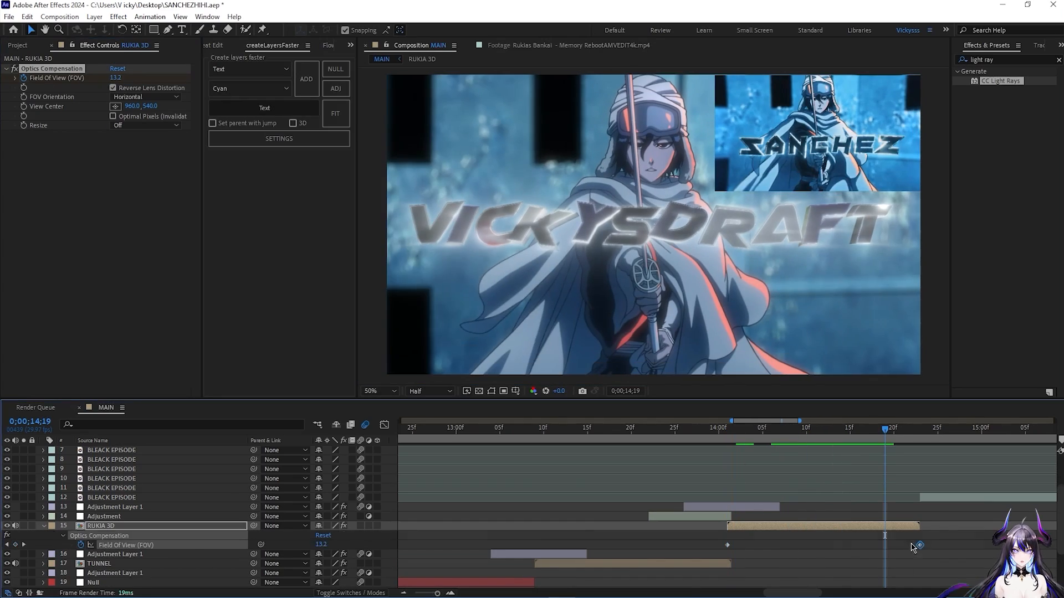
- Copy the Motion Tile and S_Shake effects from the TUNNEL layer to RUKIA 3D at 0;00;14;01
{"action": "left_click", "coordinate": [686, 447]}
{"action": "key", "text": "space"}
{"action": "left_click", "coordinate": [706, 545]}
{"action": "scroll", "coordinate": [720, 499], "scroll_direction": "down", "scroll_amount": 1}
{"action": "left_click", "coordinate": [729, 434]}
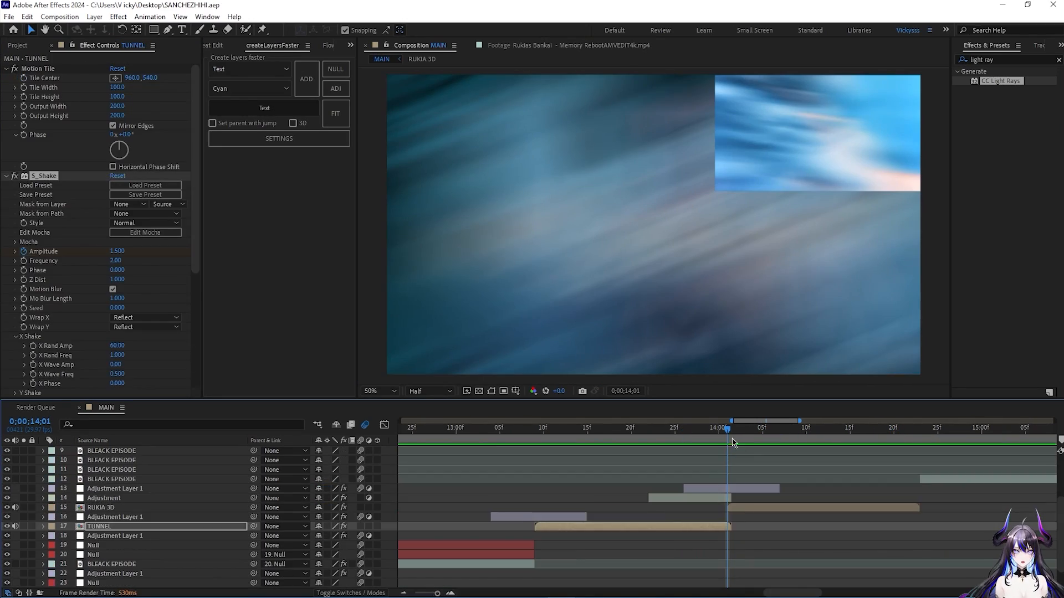
{"action": "left_click", "coordinate": [745, 508]}
{"action": "left_click", "coordinate": [551, 327]}
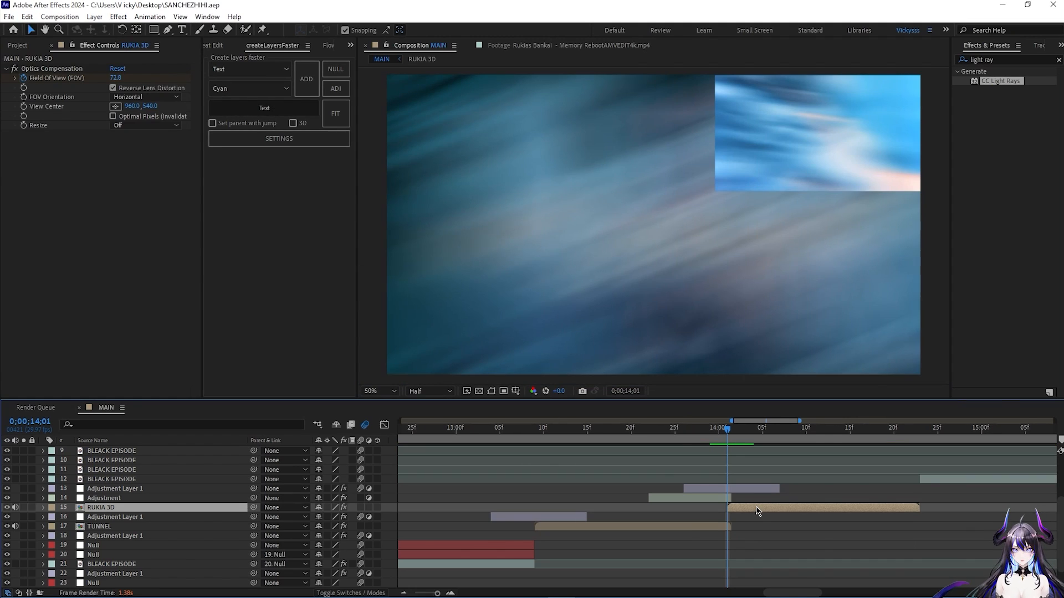
{"action": "scroll", "coordinate": [73, 290], "scroll_direction": "down", "scroll_amount": 5}
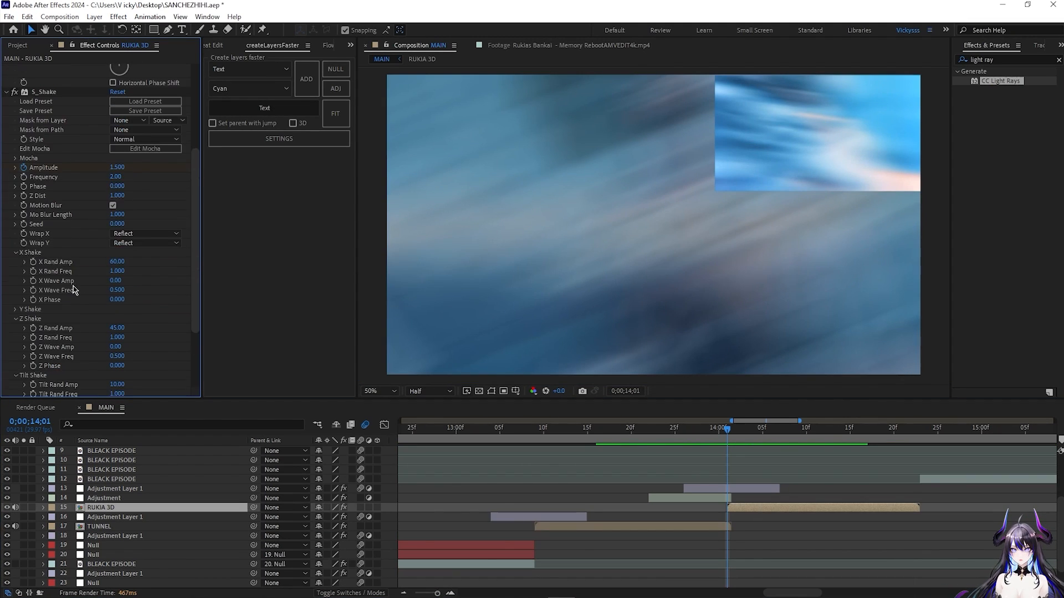
- Create a null above RUKIA 3D, show its Scale, Position and Rotation, and separate its Position dimensions
{"action": "key", "text": "ctrl+alt+shift+y"}
{"action": "key", "text": "s"}
{"action": "key", "text": "shift+p"}
{"action": "key", "text": "shift+r"}
{"action": "right_click", "coordinate": [97, 517]}
{"action": "left_click", "coordinate": [146, 376]}
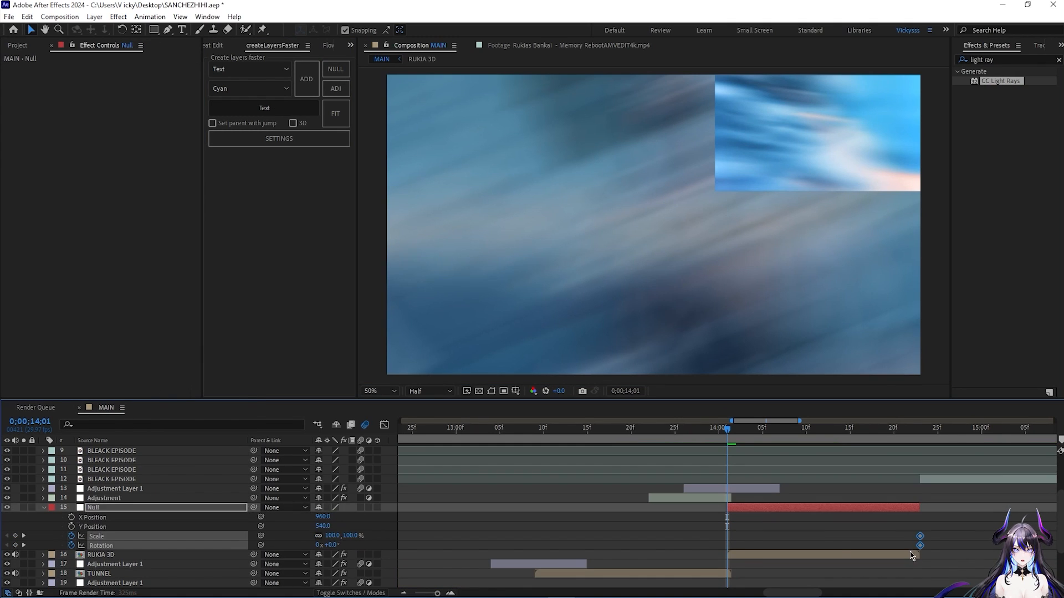
- With RUKIA 3D parented to the null, keyframe its start at Scale 142% and Rotation 12° and place Position keyframes at the clip's end
{"action": "left_click", "coordinate": [914, 552]}
{"action": "left_click_drag", "start_coordinate": [334, 545], "coordinate": [397, 537]}
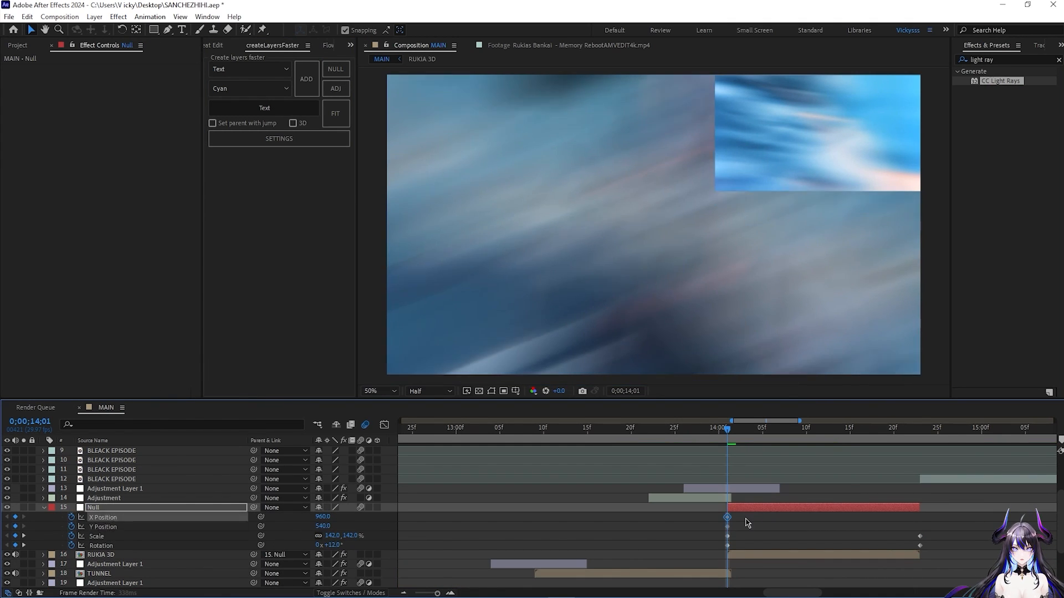
{"action": "left_click_drag", "start_coordinate": [745, 523], "coordinate": [721, 529]}
{"action": "left_click_drag", "start_coordinate": [727, 518], "coordinate": [919, 517]}
{"action": "left_click", "coordinate": [754, 432]}
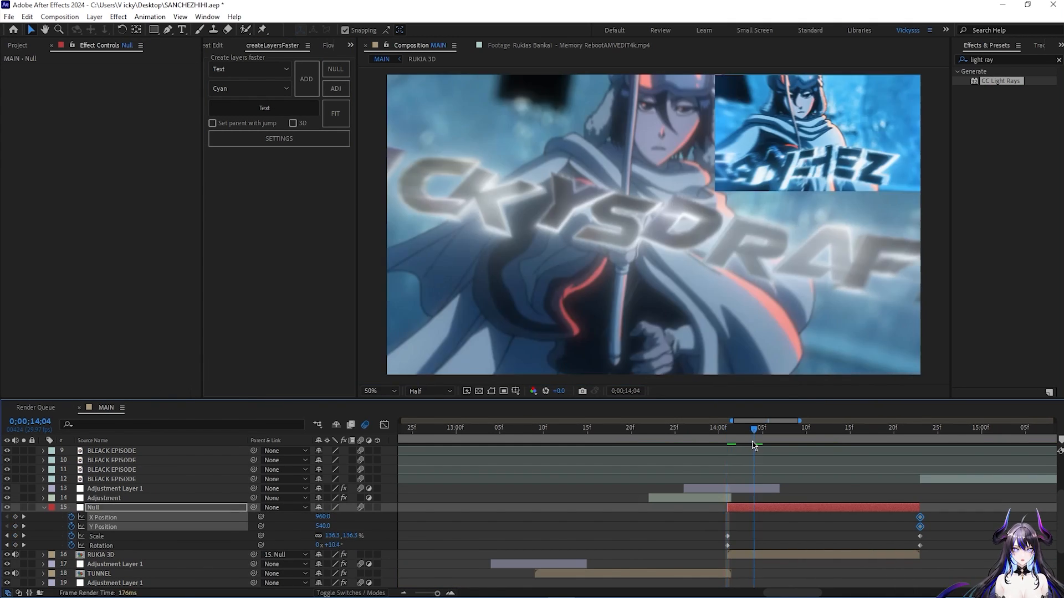
- Offset the null's starting Position and apply Easy Ease to all of its keyframes
{"action": "left_click", "coordinate": [426, 522]}
{"action": "left_click_drag", "start_coordinate": [323, 516], "coordinate": [399, 526]}
{"action": "mouse_move", "coordinate": [742, 530]}
{"action": "left_mouse_down"}
{"action": "mouse_move", "coordinate": [755, 520]}
{"action": "mouse_move", "coordinate": [727, 518]}
{"action": "left_mouse_up"}
{"action": "left_click_drag", "start_coordinate": [956, 508], "coordinate": [723, 548]}
{"action": "key", "text": "F9"}
- Shape the null's Position, Scale and Rotation speed graphs for a fast start with a slow finish, and preview the clip
{"action": "key", "text": "shift+F3"}
{"action": "left_click_drag", "start_coordinate": [791, 545], "coordinate": [729, 474]}
{"action": "left_click", "coordinate": [103, 526]}
{"action": "left_click_drag", "start_coordinate": [791, 453], "coordinate": [708, 529]}
{"action": "left_click", "coordinate": [96, 536]}
{"action": "left_click_drag", "start_coordinate": [791, 453], "coordinate": [730, 518]}
{"action": "left_click", "coordinate": [101, 546]}
{"action": "left_click_drag", "start_coordinate": [856, 545], "coordinate": [739, 543]}
{"action": "left_click", "coordinate": [631, 429]}
{"action": "left_click", "coordinate": [384, 424]}
{"action": "key", "text": "u"}
{"action": "key", "text": "space"}
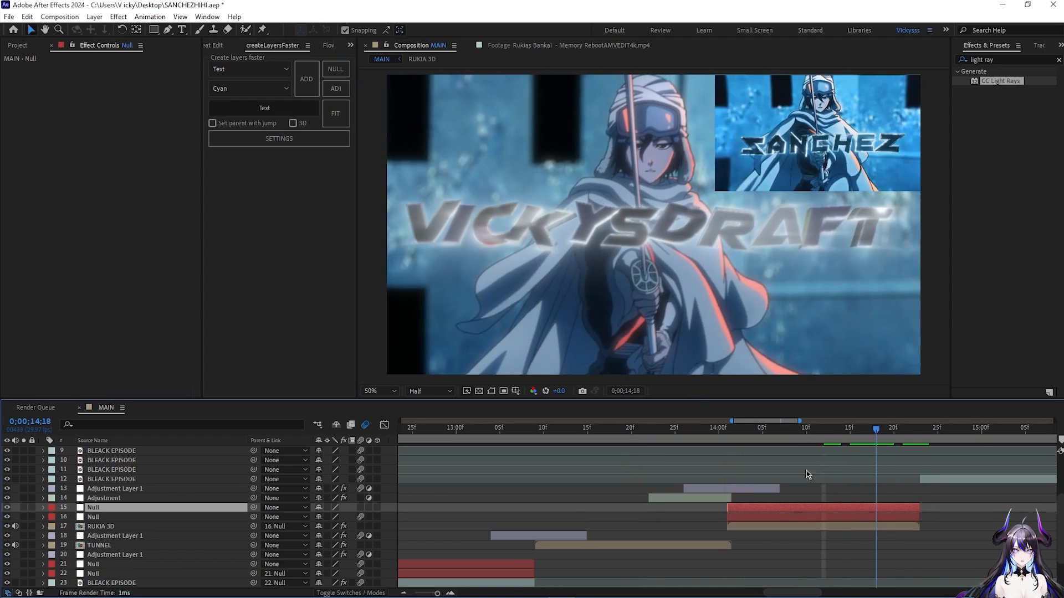
- Keyframe the second null at X Position 1061, Y Position 1028 and Scale 188%, and move the ending Position keyframes to the clip's end
{"action": "key", "text": "u"}
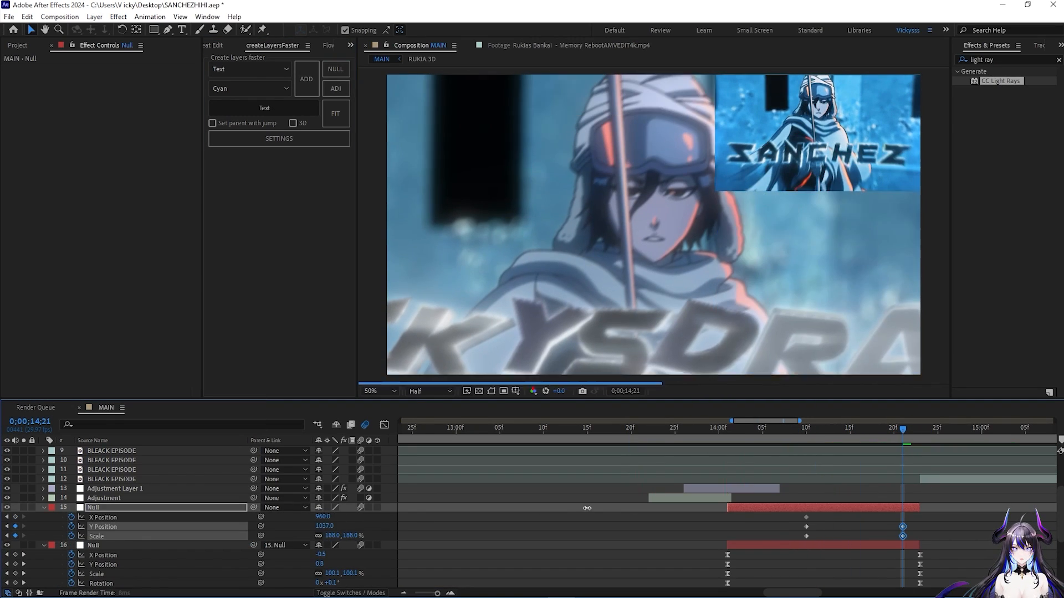
{"action": "left_click_drag", "start_coordinate": [325, 517], "coordinate": [375, 515]}
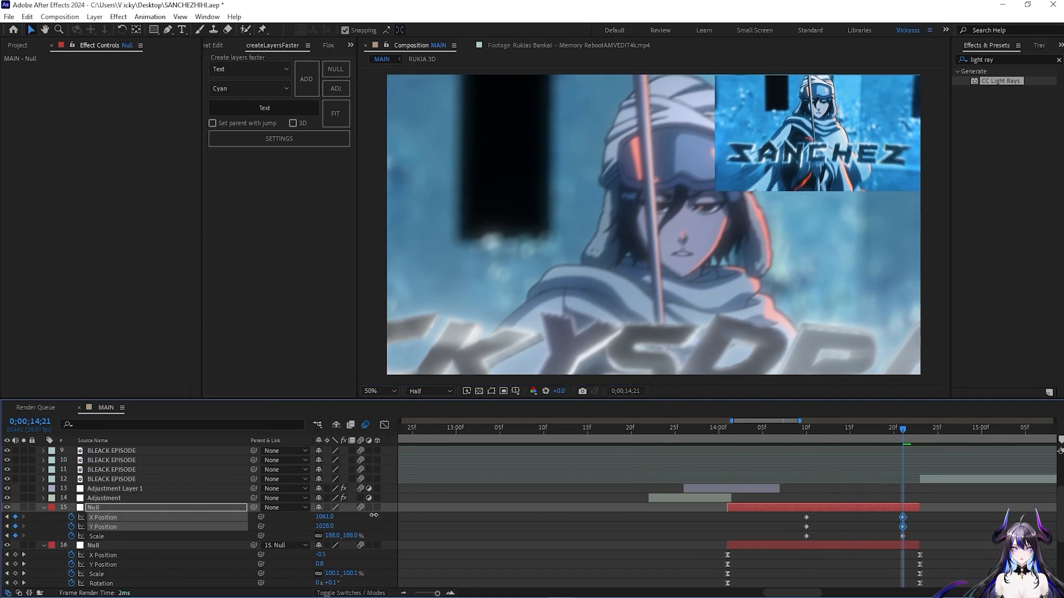
{"action": "left_click_drag", "start_coordinate": [903, 526], "coordinate": [920, 526]}
- Easy Ease the second null's keyframes and shape their speed graphs to accelerate toward the clip's end
{"action": "key", "text": "F9"}
{"action": "left_click", "coordinate": [384, 424]}
{"action": "left_click", "coordinate": [103, 517]}
{"action": "left_click", "coordinate": [103, 526]}
{"action": "left_click_drag", "start_coordinate": [844, 545], "coordinate": [918, 545]}
{"action": "left_click_drag", "start_coordinate": [881, 453], "coordinate": [935, 513]}
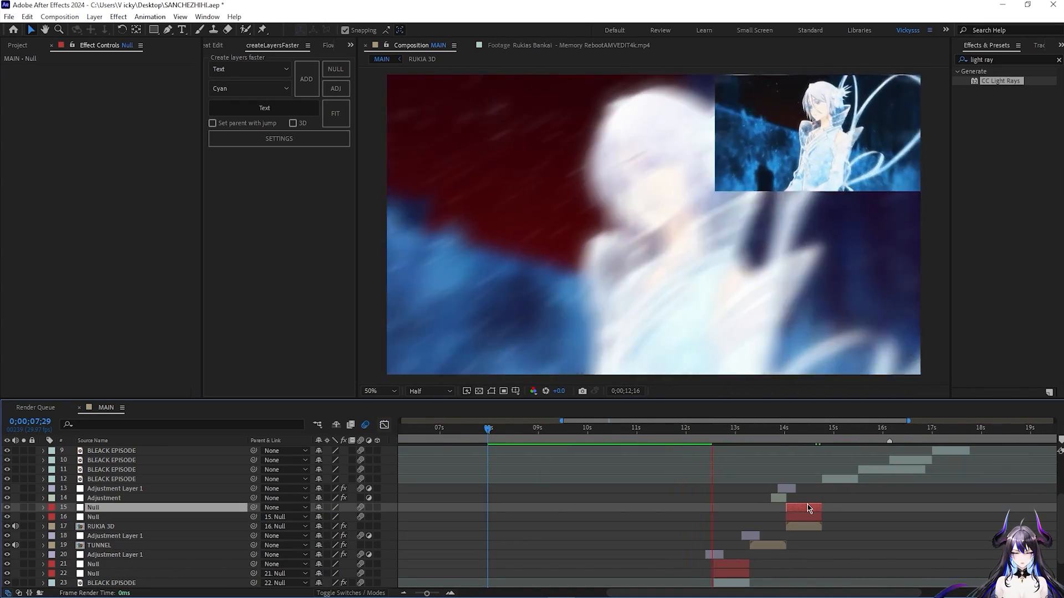
- Duplicate the Twitch adjustment layer from the start of RUKIA 3D and place the copy over the cut at 0;00;14;23
{"action": "key", "text": "space"}
{"action": "left_click_drag", "start_coordinate": [465, 430], "coordinate": [824, 466]}
{"action": "left_click_drag", "start_coordinate": [426, 593], "coordinate": [436, 594]}
{"action": "left_click", "coordinate": [608, 488]}
{"action": "key", "text": "ctrl+d"}
{"action": "left_click_drag", "start_coordinate": [608, 488], "coordinate": [738, 479]}
{"action": "key", "text": "u"}
- Set the duplicated Twitch effect's Slide Direction to 15°, save the project and preview the transition
{"action": "left_click", "coordinate": [15, 116]}
{"action": "left_click_drag", "start_coordinate": [118, 191], "coordinate": [126, 192]}
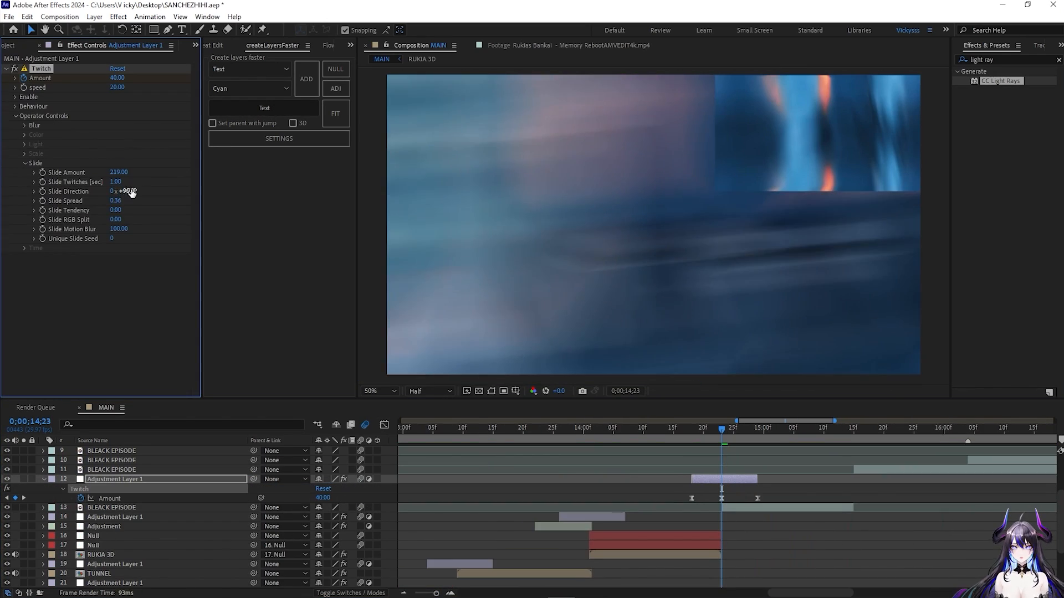
{"action": "left_click", "coordinate": [127, 191]}
{"action": "type", "text": "15"}
{"action": "key", "text": "Return"}
{"action": "key", "text": "u"}
{"action": "left_click", "coordinate": [656, 430]}
{"action": "key", "text": "ctrl+s"}
{"action": "key", "text": "space"}
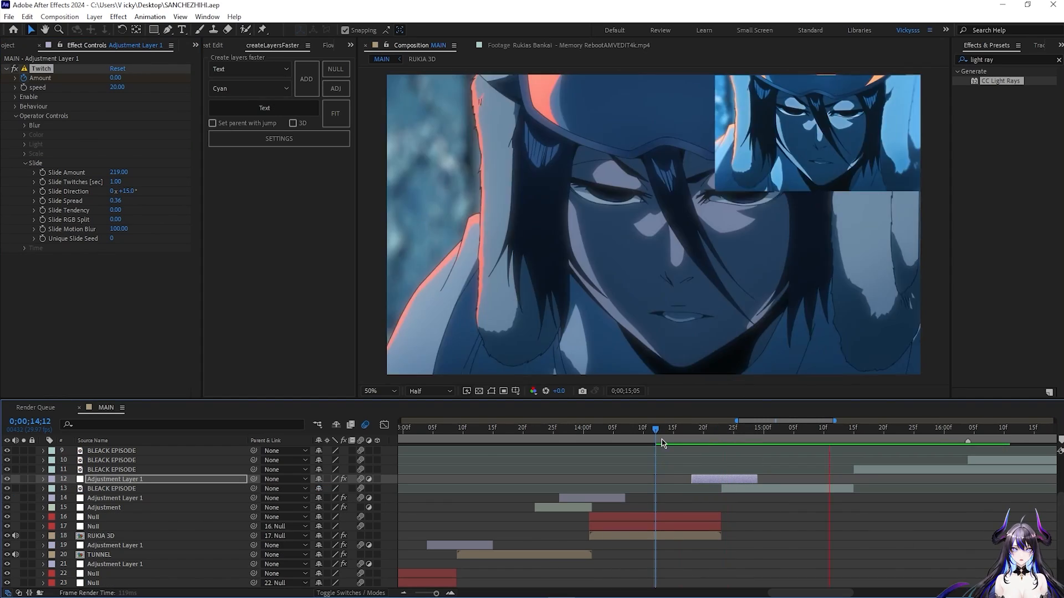
- Paste RUKIA 3D's Motion Tile and S_Shake effects onto the BLEACK EPISODE clip after the cut and preview it
{"action": "left_click", "coordinate": [765, 488]}
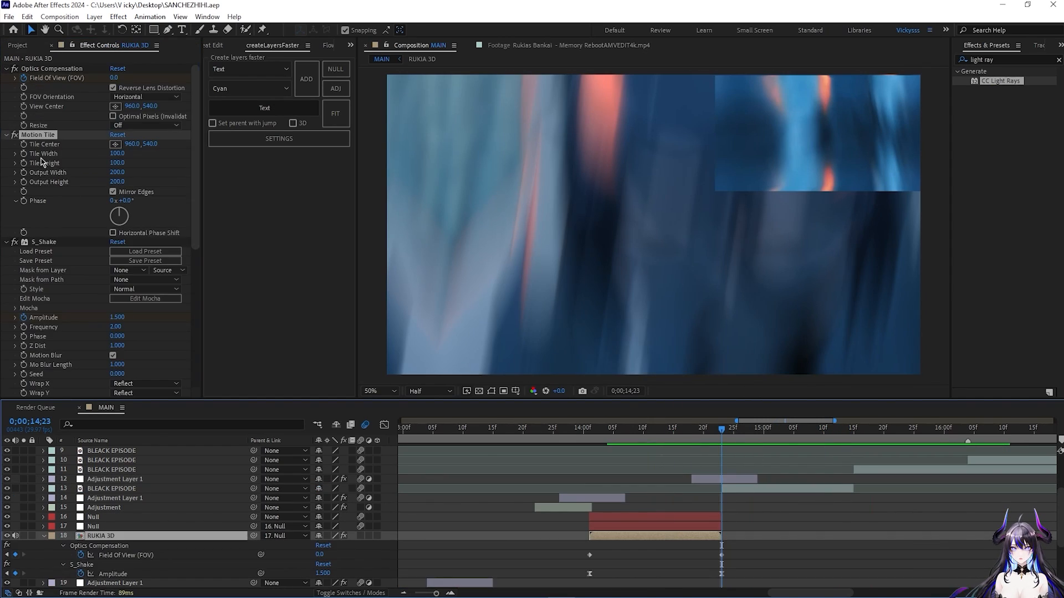
{"action": "key", "text": "ctrl+v"}
{"action": "left_click_drag", "start_coordinate": [734, 432], "coordinate": [673, 457]}
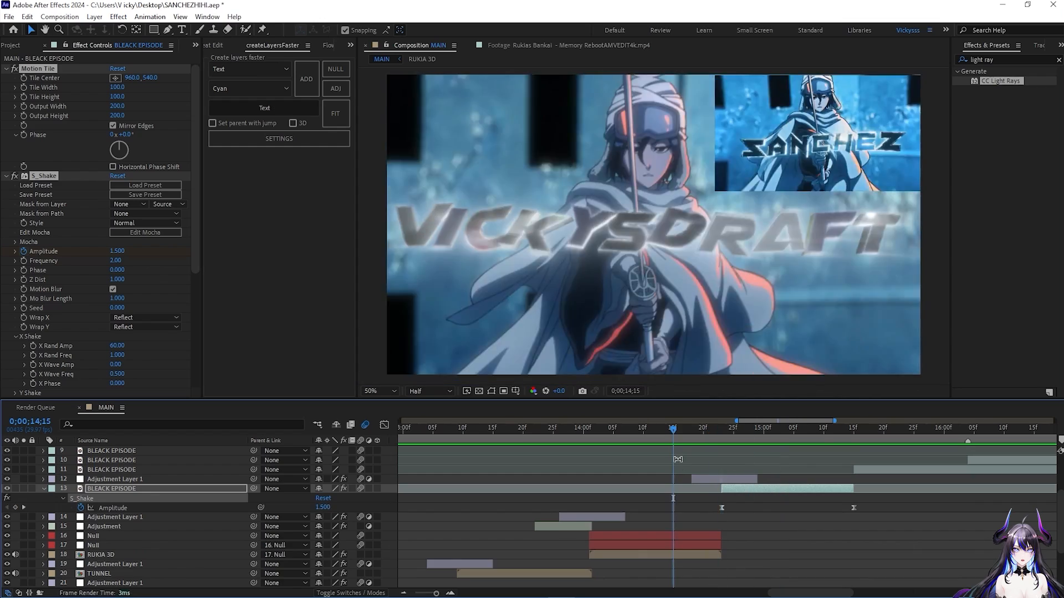
{"action": "key", "text": "u"}
{"action": "key", "text": "space"}
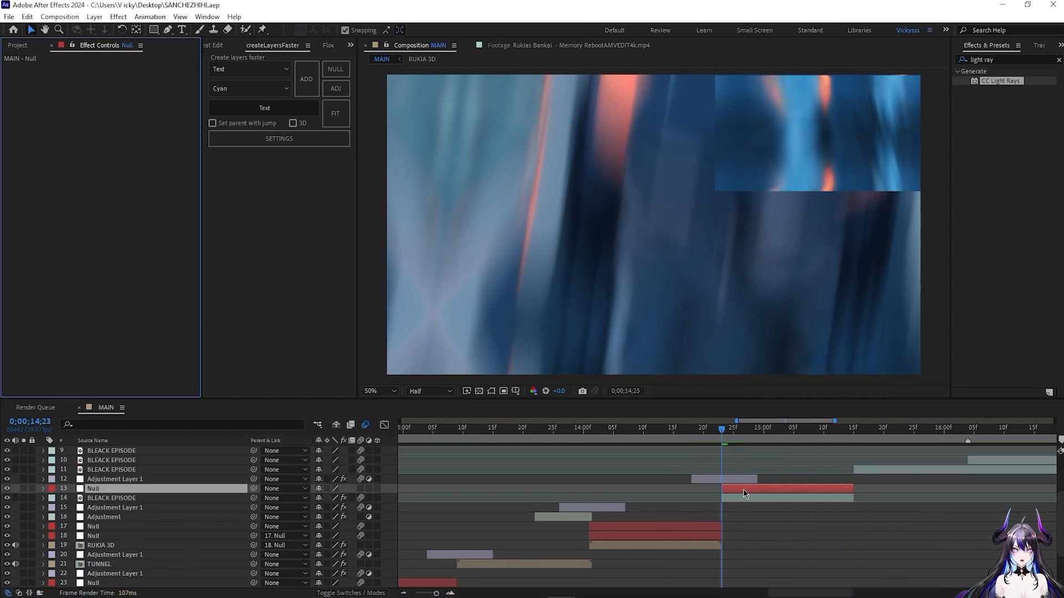
- Keyframe the BLEACK EPISODE clip's parent null to start at Scale 64% with an offset X Position at 0;00;14;23
{"action": "key", "text": "s"}
{"action": "left_click", "coordinate": [71, 498]}
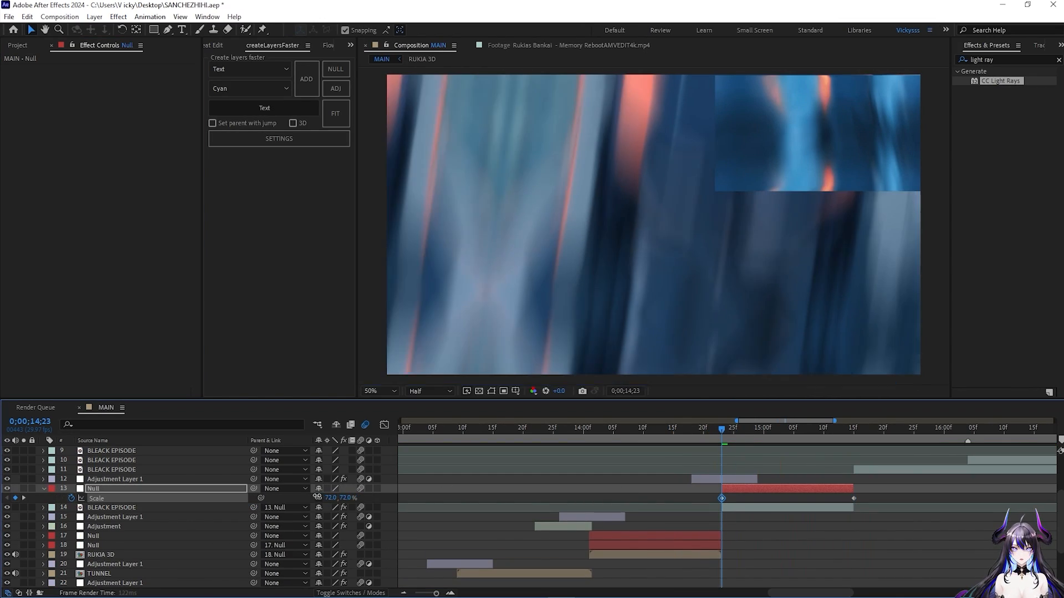
{"action": "key", "text": "u"}
{"action": "left_click", "coordinate": [752, 446]}
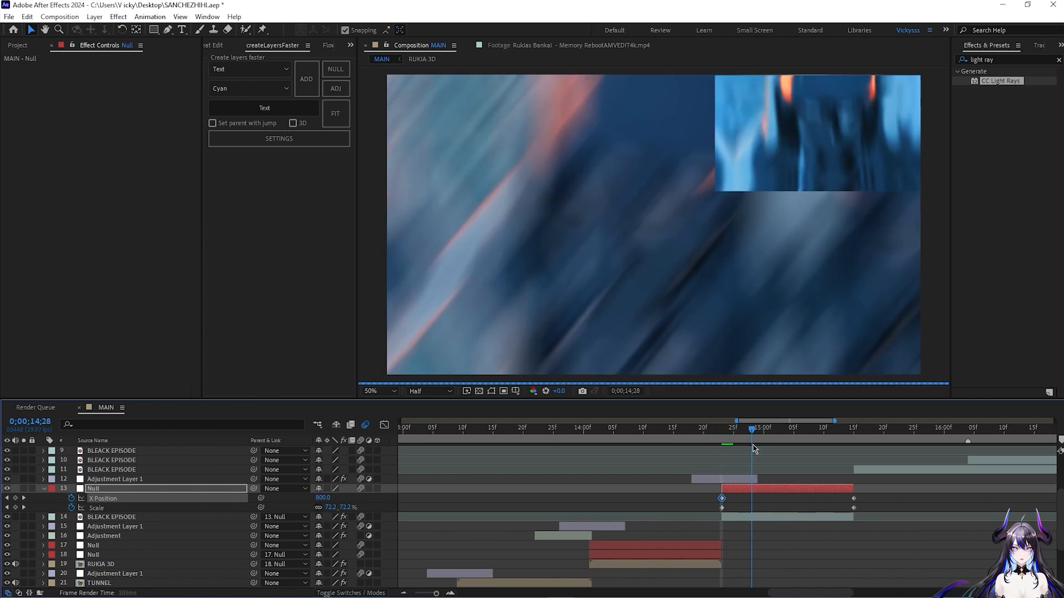
- Set the null's starting X Position to 1081 at 0;00;14;23 and check the movement through the clip
{"action": "key", "text": "j"}
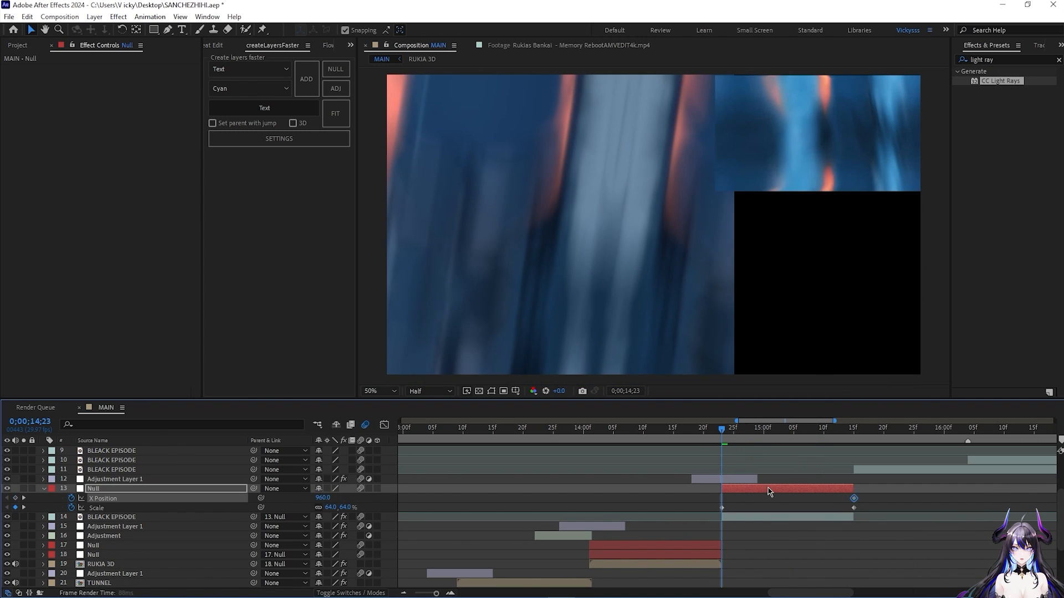
{"action": "left_click_drag", "start_coordinate": [374, 500], "coordinate": [386, 500]}
{"action": "left_click_drag", "start_coordinate": [726, 435], "coordinate": [790, 450]}
{"action": "key", "text": "j"}
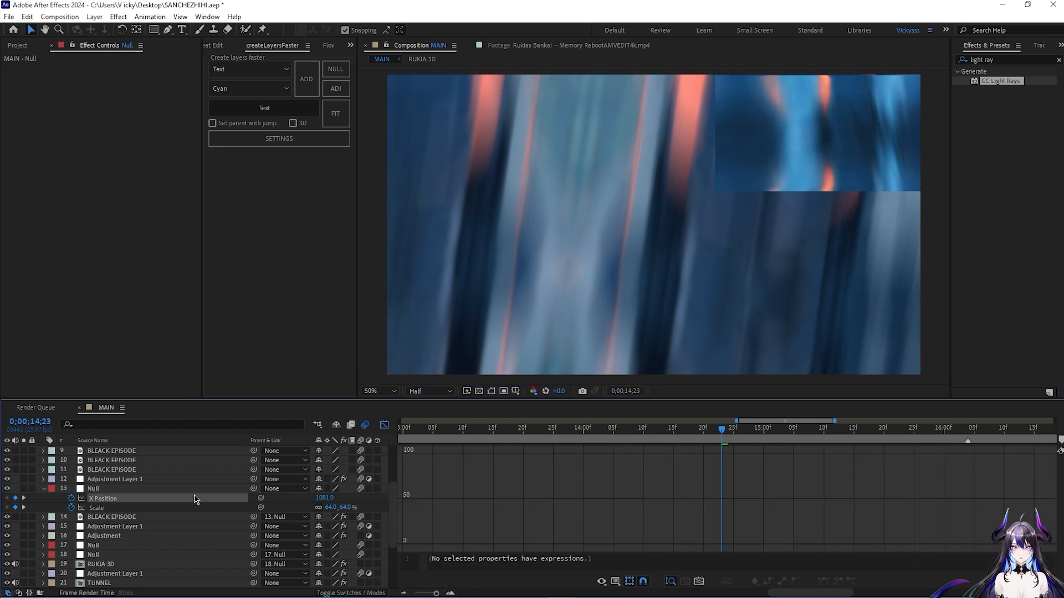
- Preview the null's X Position and Scale movement and enable frame blending on the BLEACK EPISODE clip parented to it
{"action": "left_click", "coordinate": [194, 499]}
{"action": "left_click", "coordinate": [203, 509]}
{"action": "left_click", "coordinate": [384, 425]}
{"action": "key", "text": "u"}
{"action": "left_click", "coordinate": [677, 435]}
{"action": "key", "text": "space"}
{"action": "double_click", "coordinate": [351, 498]}
{"action": "left_click", "coordinate": [409, 45]}
{"action": "left_click", "coordinate": [475, 46]}
- Add an adjustment layer starting at 0;00;15;07 above the null and apply Warp to it with the FishEye style
{"action": "left_click_drag", "start_coordinate": [771, 430], "coordinate": [805, 429]}
{"action": "left_click", "coordinate": [335, 88]}
{"action": "key", "text": "alt+["}
{"action": "left_click", "coordinate": [145, 77]}
{"action": "left_click", "coordinate": [133, 226]}
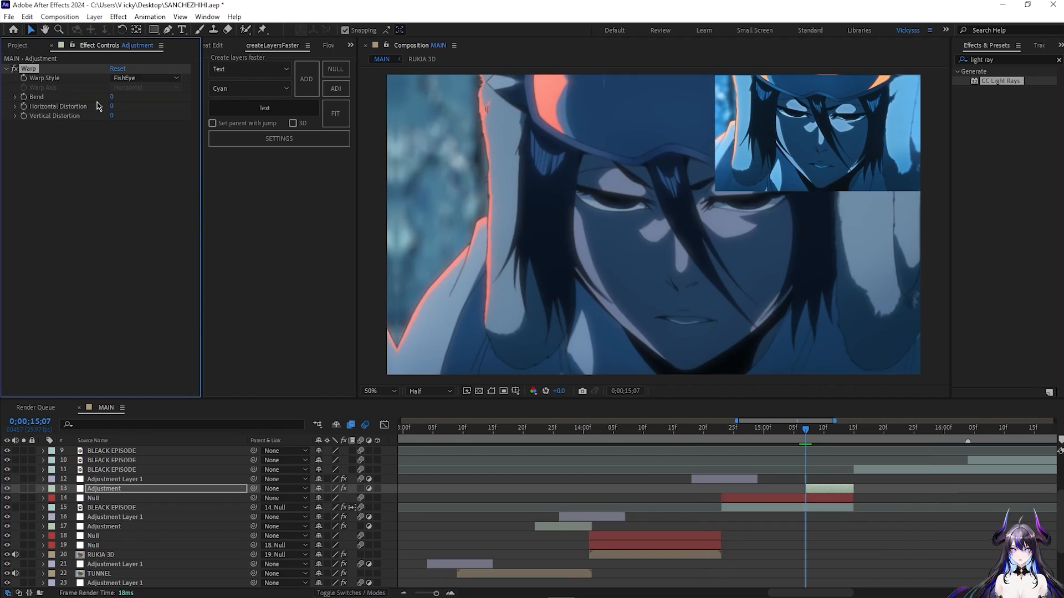
- Keyframe the Warp's Bend from 0 down to a negative value near the adjustment layer's end and ease the keyframes
{"action": "left_click", "coordinate": [24, 97]}
{"action": "key", "text": "u"}
{"action": "left_click", "coordinate": [819, 430]}
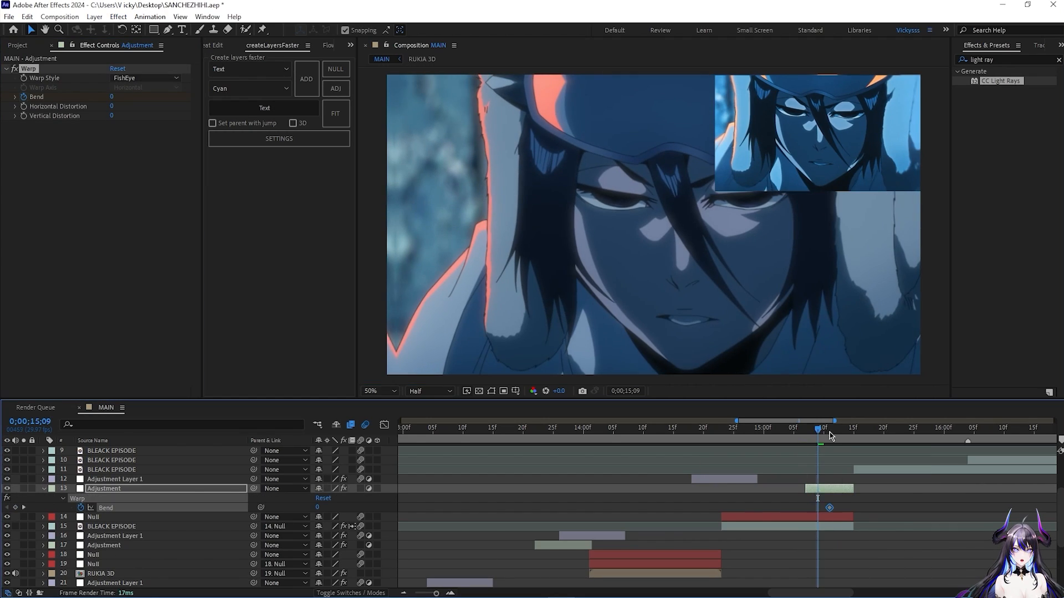
{"action": "left_click_drag", "start_coordinate": [819, 430], "coordinate": [848, 430]}
{"action": "left_click_drag", "start_coordinate": [114, 97], "coordinate": [55, 96]}
{"action": "key", "text": "F9"}
{"action": "left_click", "coordinate": [384, 424]}
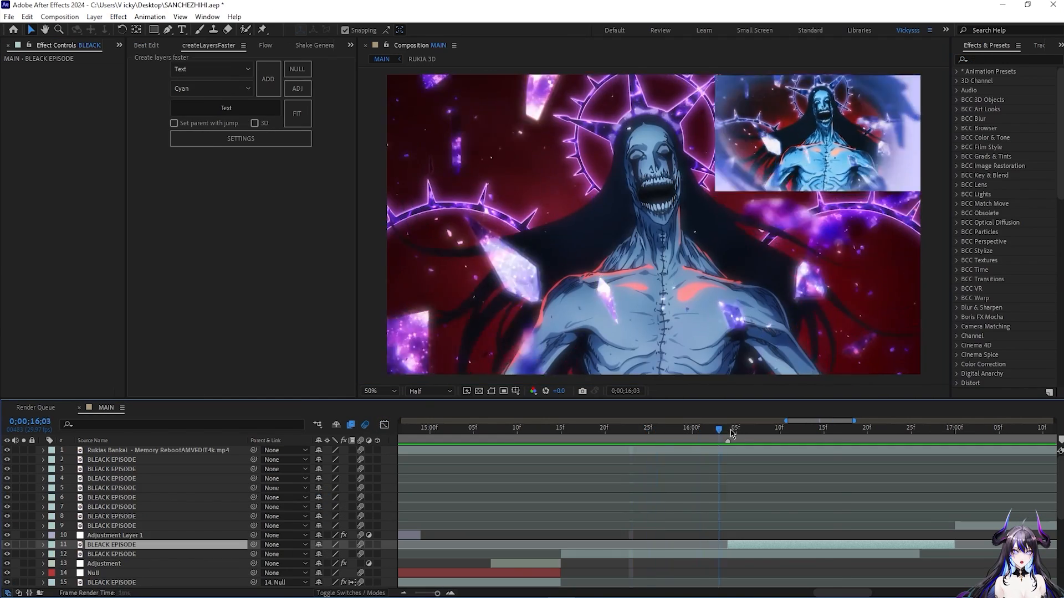
- Pre-compose the two overlapping BLEACK EPISODE clips as EYE ZOOM OUT TRANSITION, adjusting the composition duration to the selected layers' time span
{"action": "left_click_drag", "start_coordinate": [731, 435], "coordinate": [773, 533]}
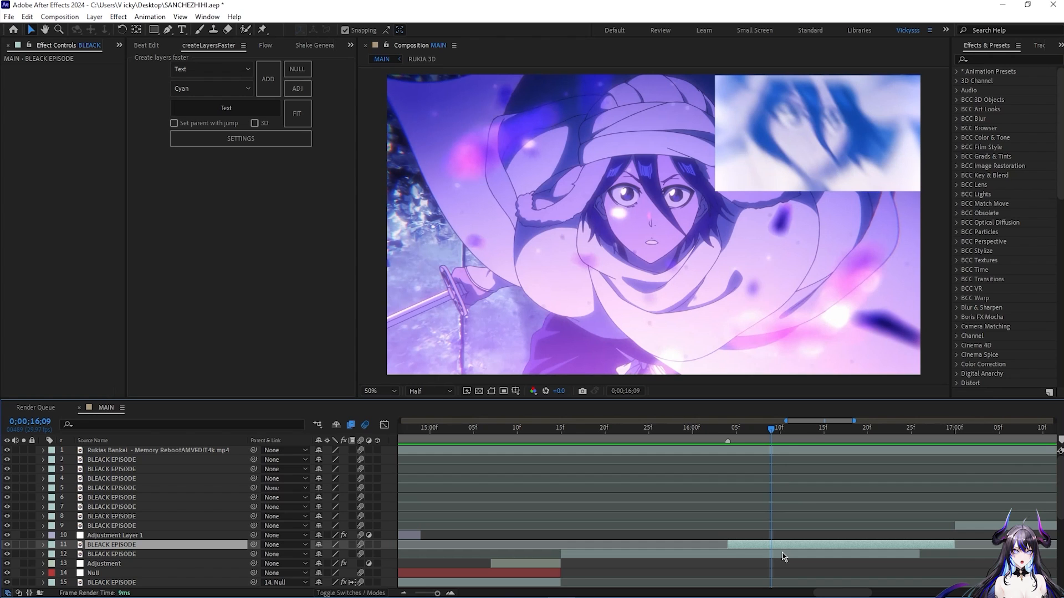
{"action": "left_click_drag", "start_coordinate": [772, 429], "coordinate": [736, 502]}
{"action": "left_click", "coordinate": [738, 554], "text": "shift"}
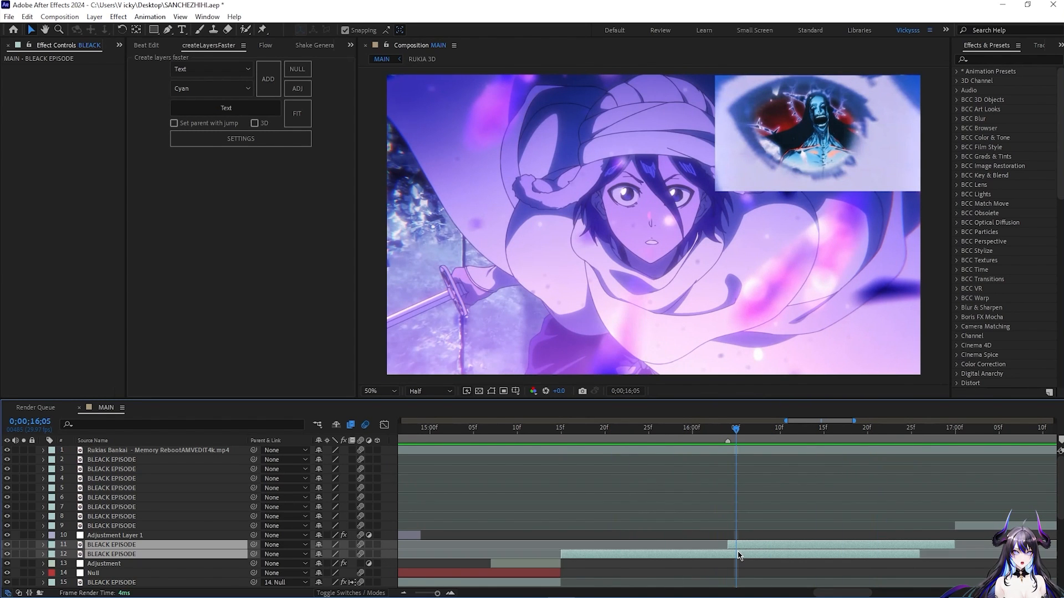
{"action": "right_click", "coordinate": [746, 539]}
{"action": "left_click", "coordinate": [764, 475]}
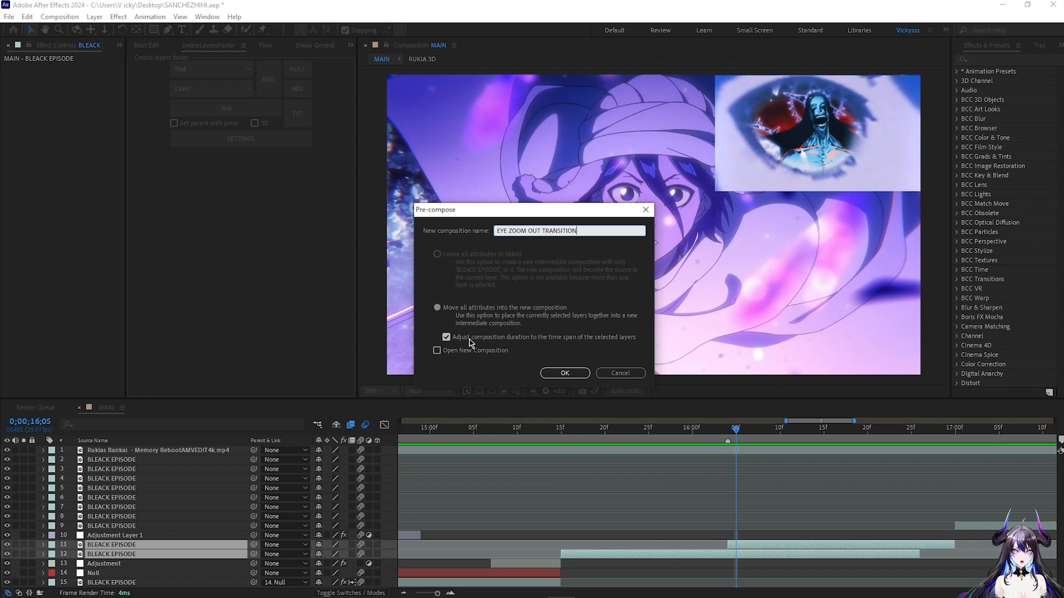
{"action": "left_click", "coordinate": [549, 372]}
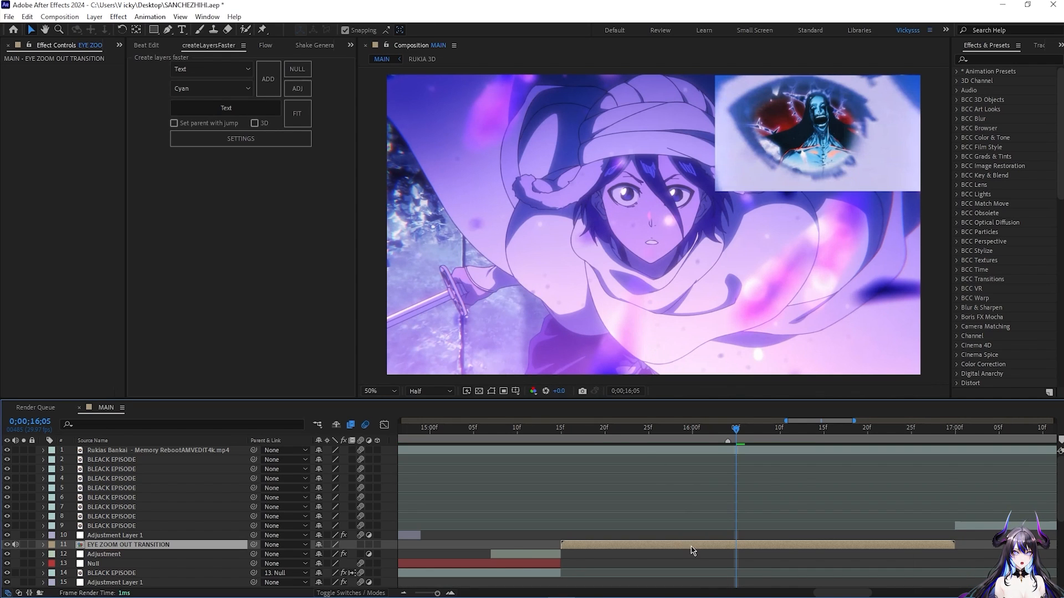
- Inside EYE ZOOM OUT TRANSITION, duplicate the upper BLEACK EPISODE clip and cut the duplicate to one frame at 0;00;16;04
{"action": "double_click", "coordinate": [687, 550]}
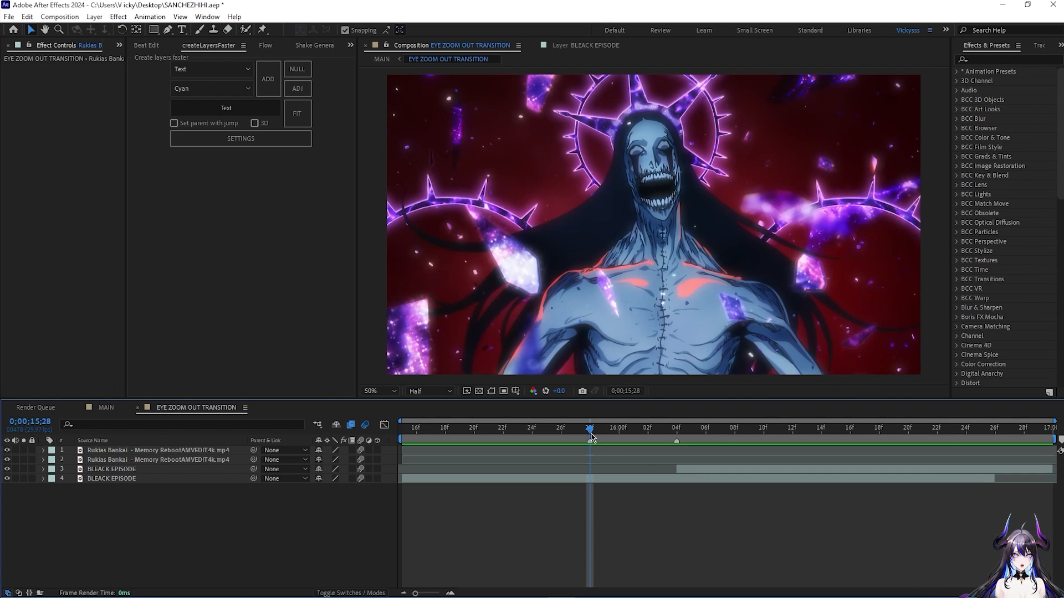
{"action": "mouse_move", "coordinate": [590, 430]}
{"action": "left_mouse_down"}
{"action": "mouse_move", "coordinate": [662, 431]}
{"action": "mouse_move", "coordinate": [681, 454]}
{"action": "left_mouse_up"}
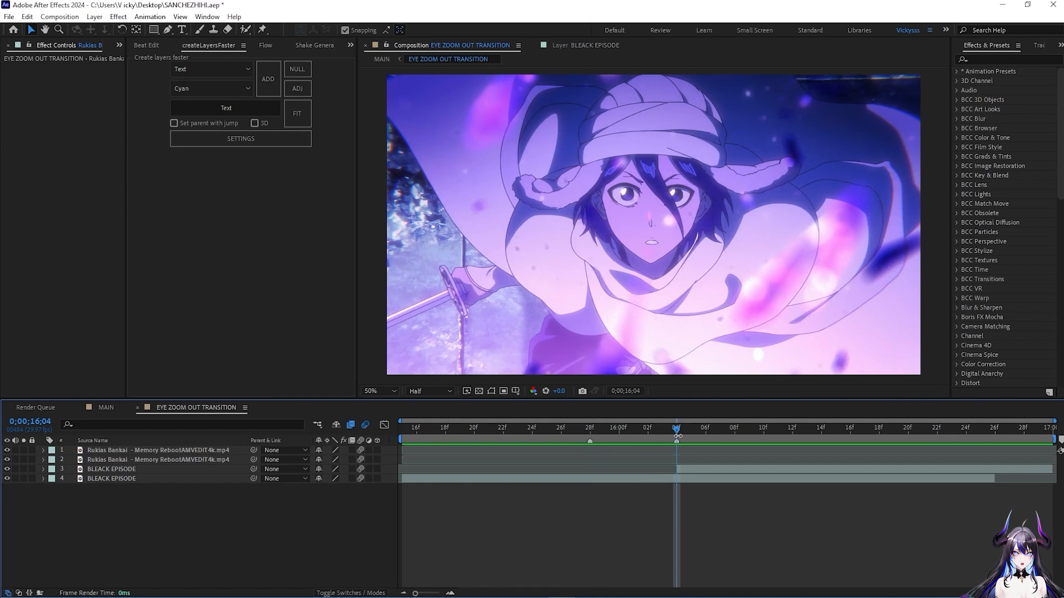
{"action": "left_click", "coordinate": [690, 471]}
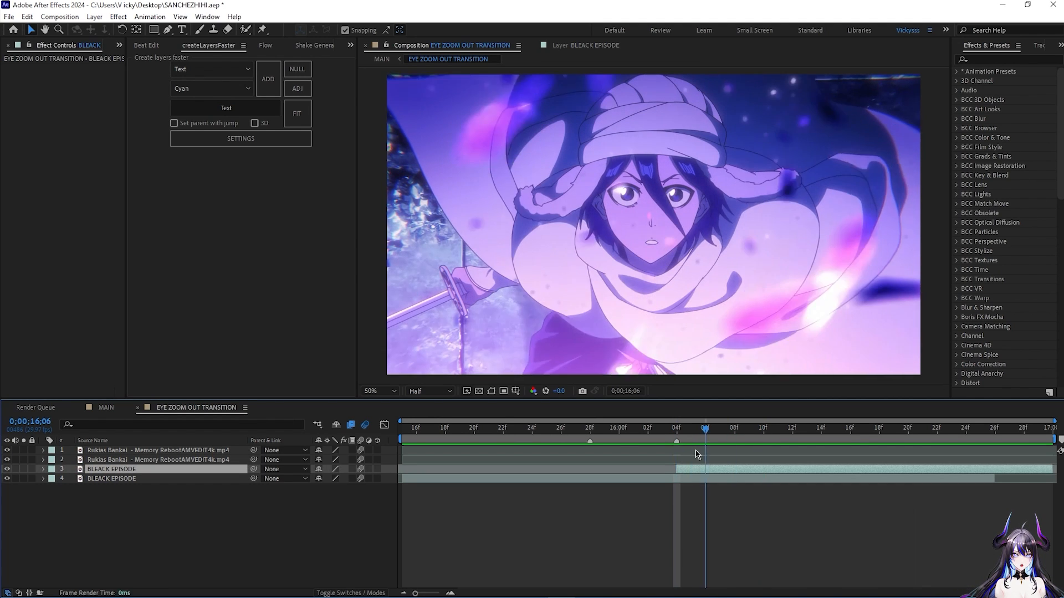
{"action": "key", "text": "ctrl+d"}
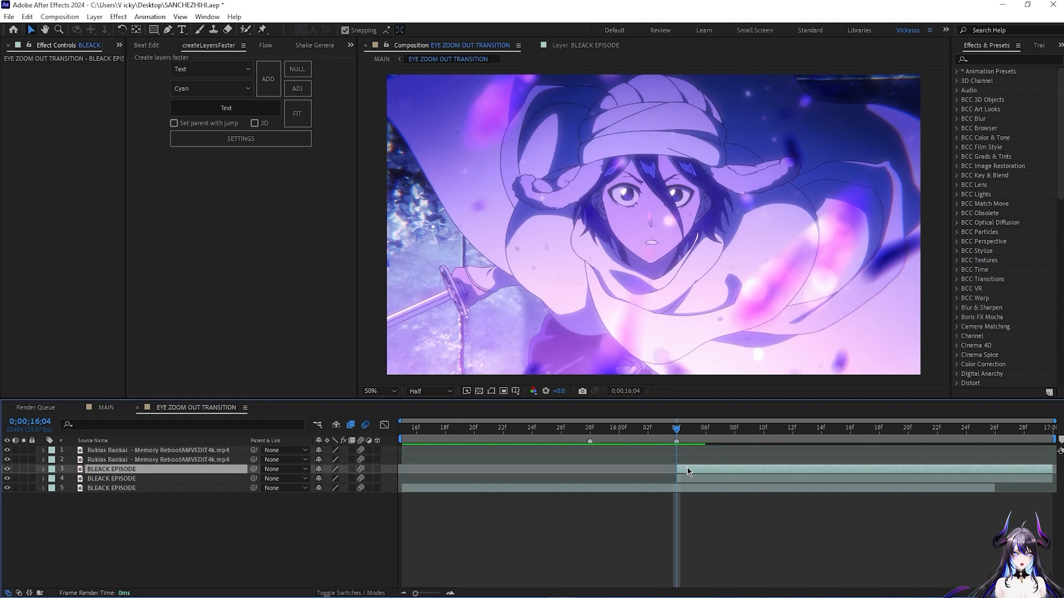
{"action": "left_click", "coordinate": [691, 439]}
{"action": "key", "text": "ctrl+shift+d"}
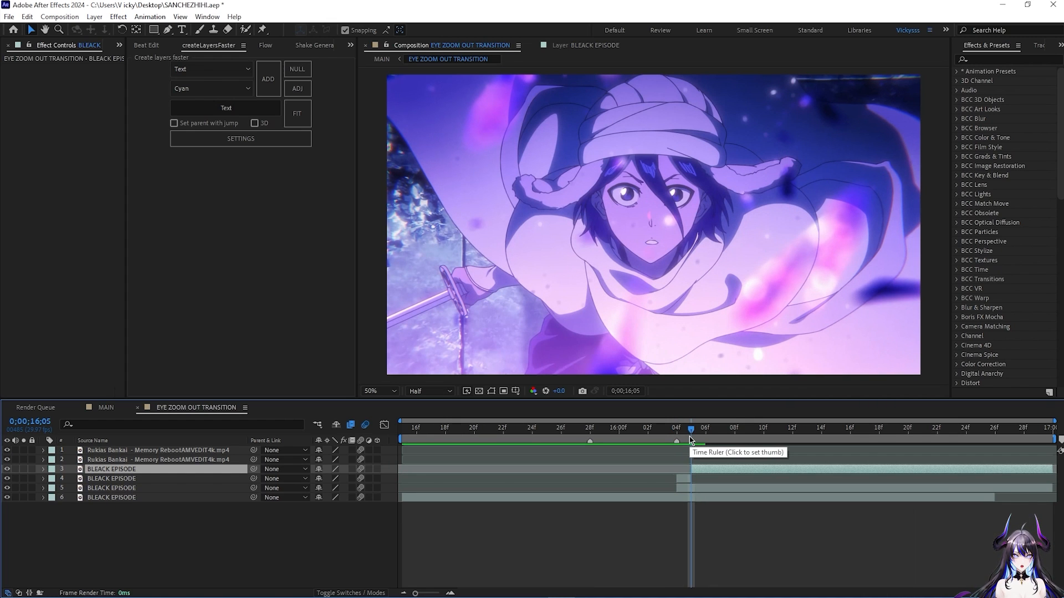
{"action": "key", "text": "Delete"}
{"action": "left_click_drag", "start_coordinate": [690, 433], "coordinate": [678, 433]}
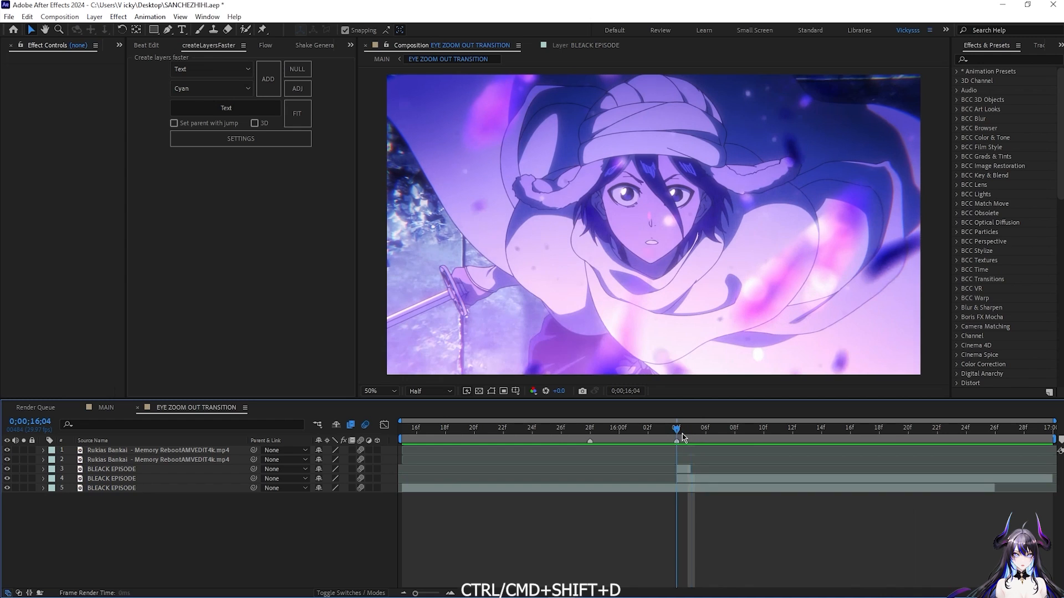
- Apply Freeze Frame to the one-frame BLEACK EPISODE duplicate at 0;00;16;04
{"action": "left_click", "coordinate": [685, 471]}
{"action": "right_click", "coordinate": [685, 471]}
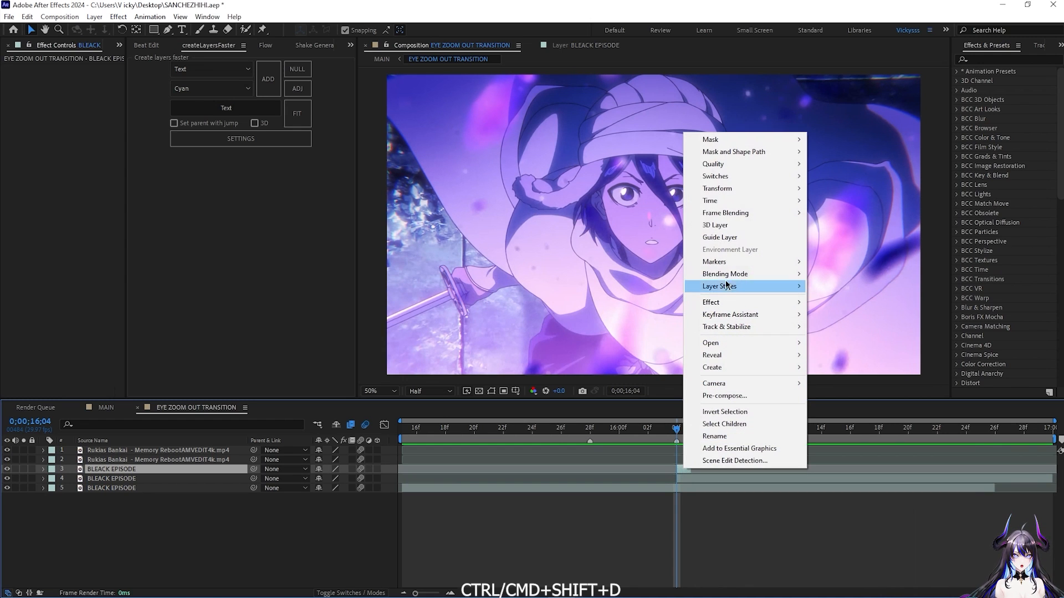
{"action": "mouse_move", "coordinate": [737, 201]}
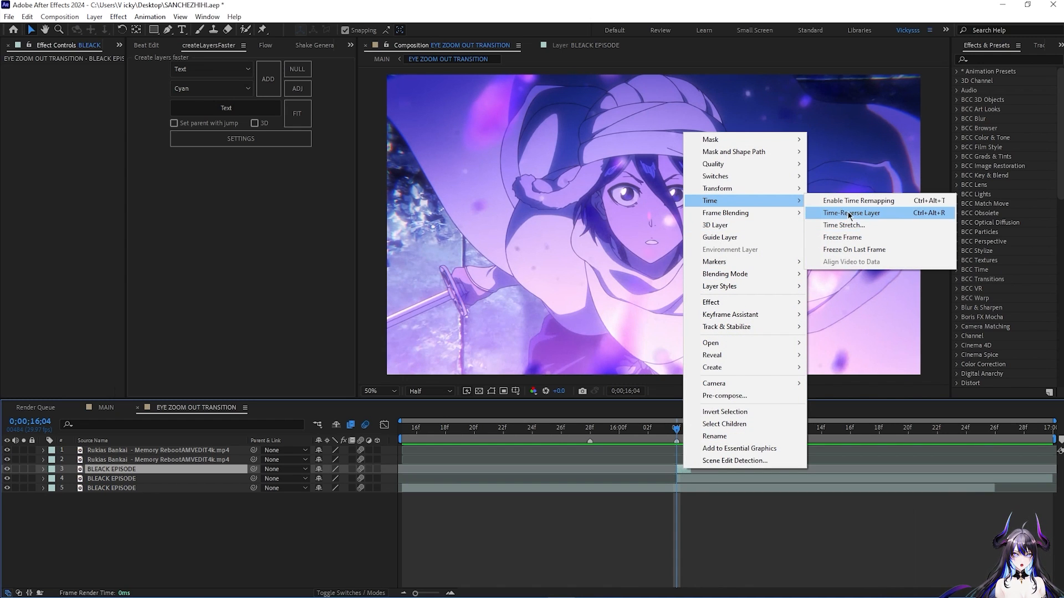
{"action": "left_click", "coordinate": [848, 238]}
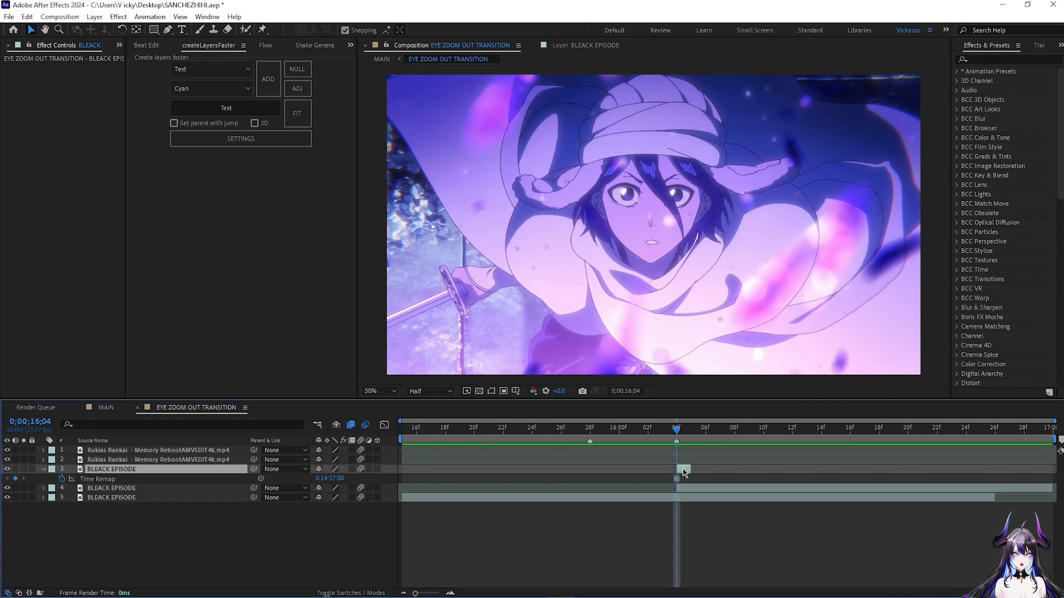
- Move the frozen clip to start at 0;00;15;28 and extend its end to 0;00;16;04
{"action": "left_click_drag", "start_coordinate": [685, 471], "coordinate": [597, 471]}
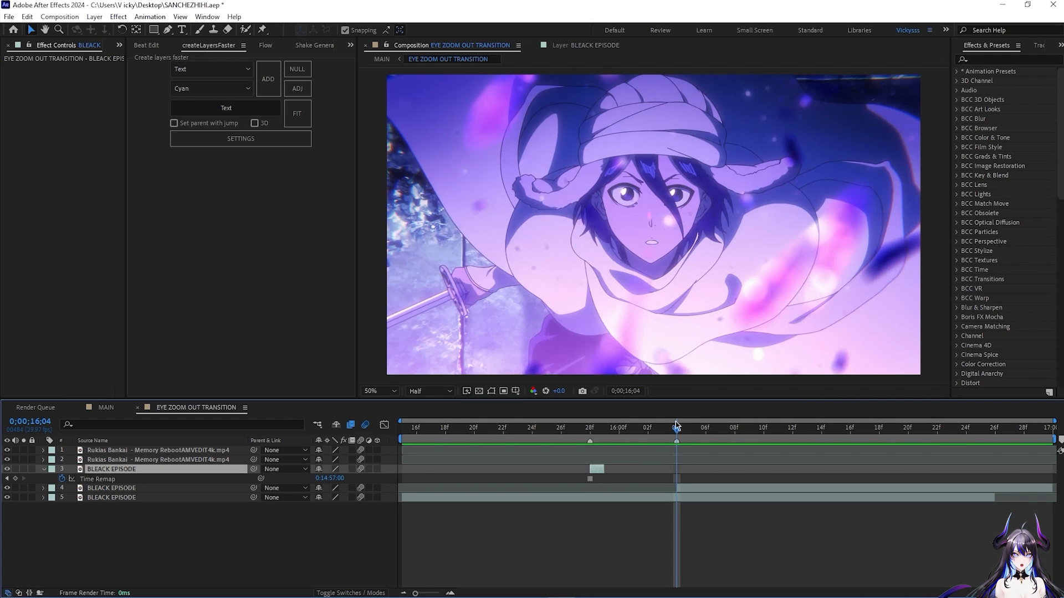
{"action": "left_click_drag", "start_coordinate": [673, 430], "coordinate": [589, 430]}
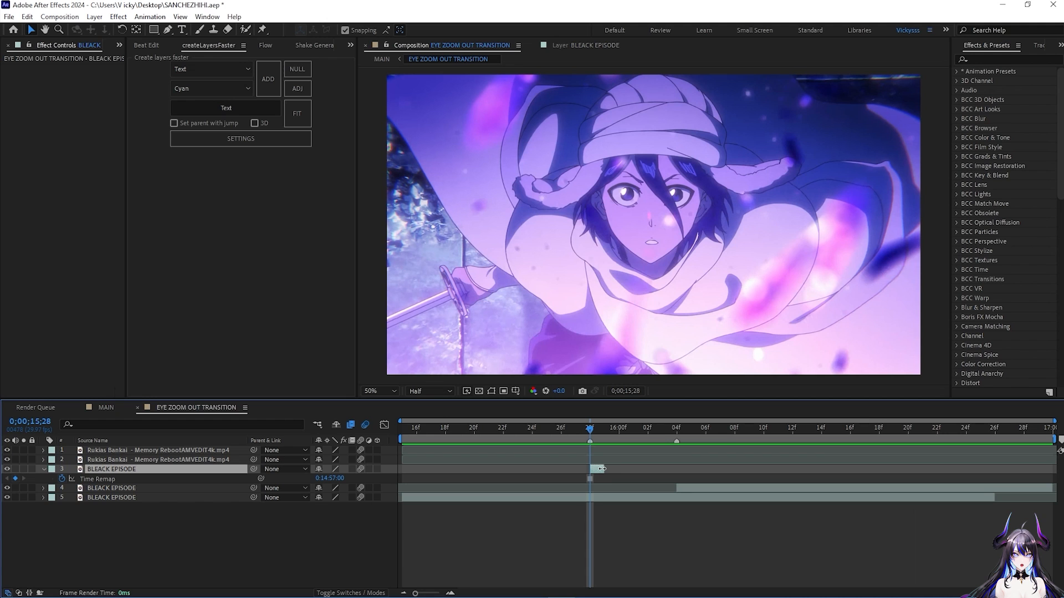
{"action": "left_click_drag", "start_coordinate": [623, 468], "coordinate": [676, 469]}
{"action": "left_click_drag", "start_coordinate": [591, 429], "coordinate": [591, 471]}
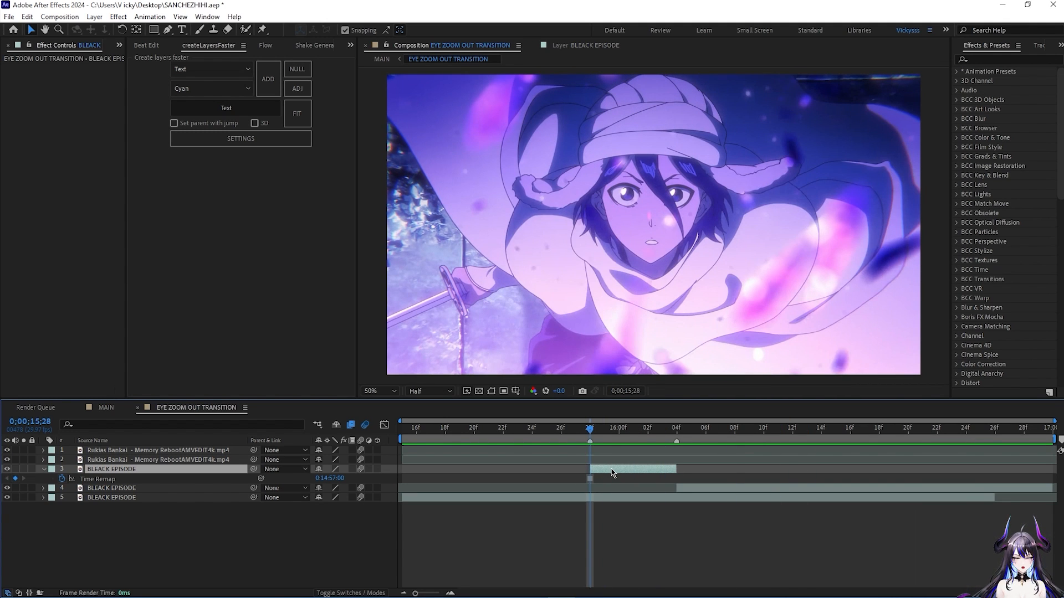
- Split the bottom BLEACK EPISODE clip at 0;00;16;04 and delete the part after the cut
{"action": "left_click_drag", "start_coordinate": [602, 431], "coordinate": [465, 473]}
{"action": "left_click", "coordinate": [664, 502]}
{"action": "left_click_drag", "start_coordinate": [497, 429], "coordinate": [679, 452]}
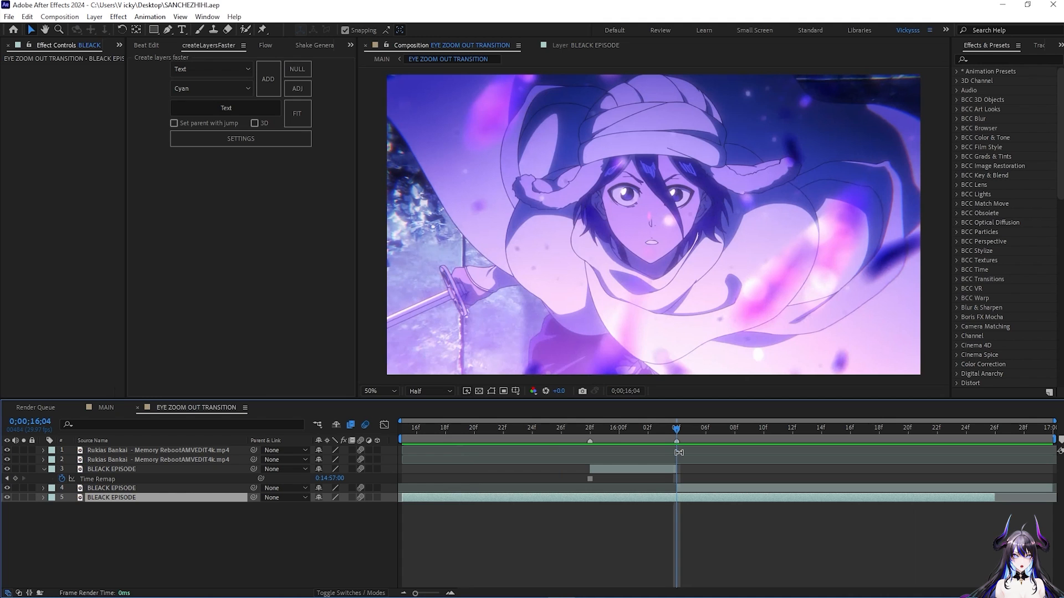
{"action": "key", "text": "ctrl+shift+d"}
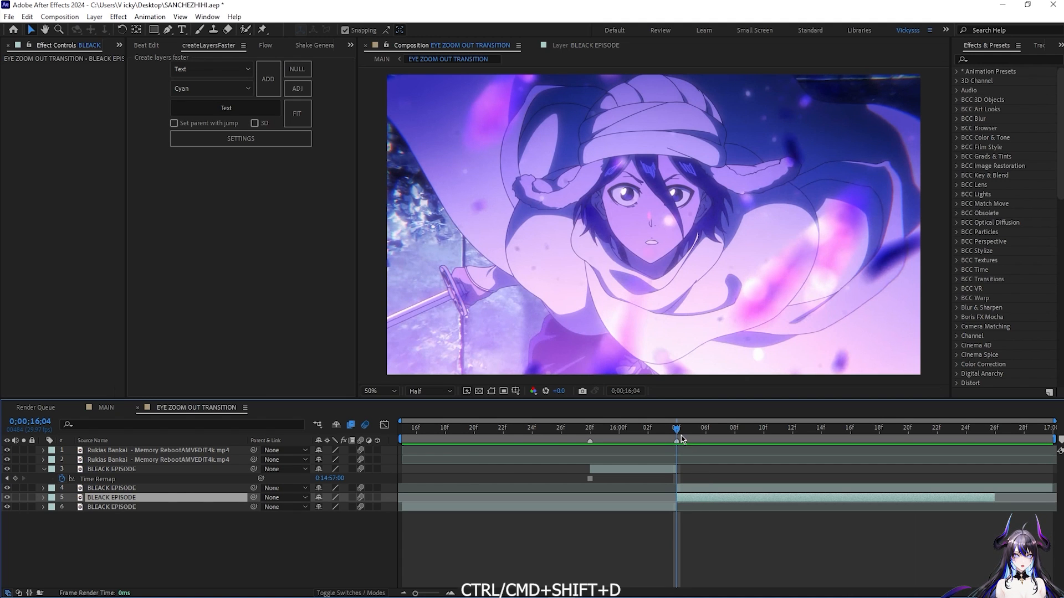
{"action": "key", "text": "Delete"}
- Draw a closed Pen tool mask around the character's left-hand eye in the image on the frozen clip at 0;00;15;28
{"action": "left_click_drag", "start_coordinate": [679, 438], "coordinate": [601, 475]}
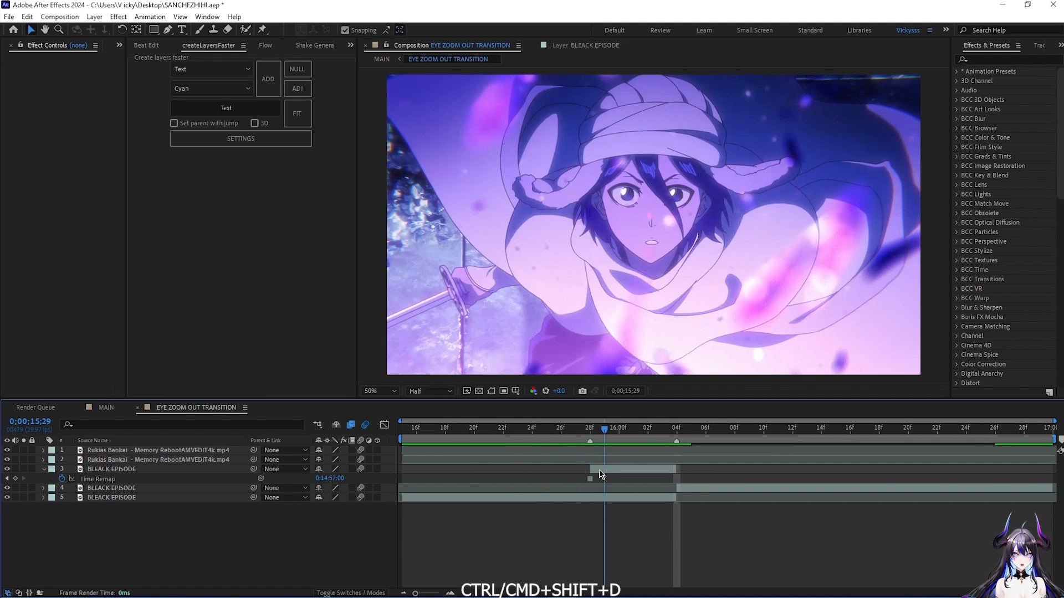
{"action": "key", "text": "Page_Up"}
{"action": "left_click", "coordinate": [602, 472]}
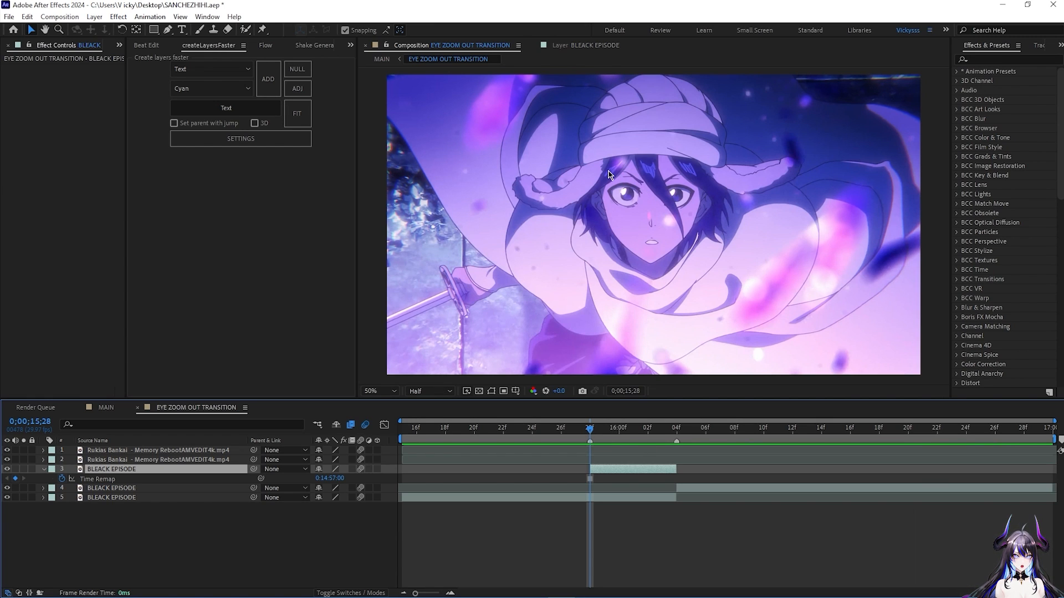
{"action": "left_click", "coordinate": [168, 33]}
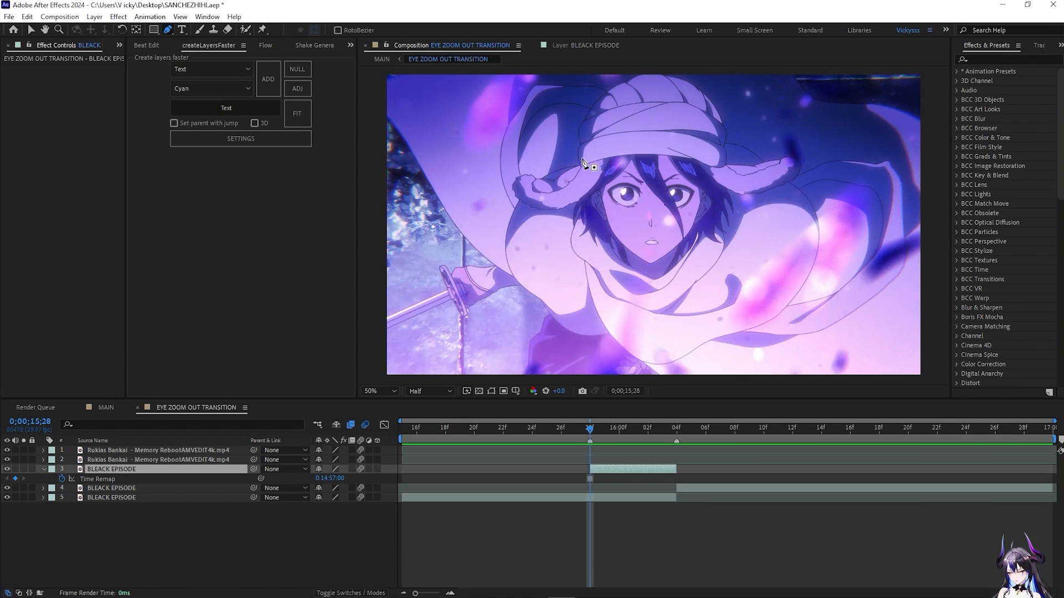
{"action": "scroll", "coordinate": [666, 195], "scroll_direction": "up", "scroll_amount": 4}
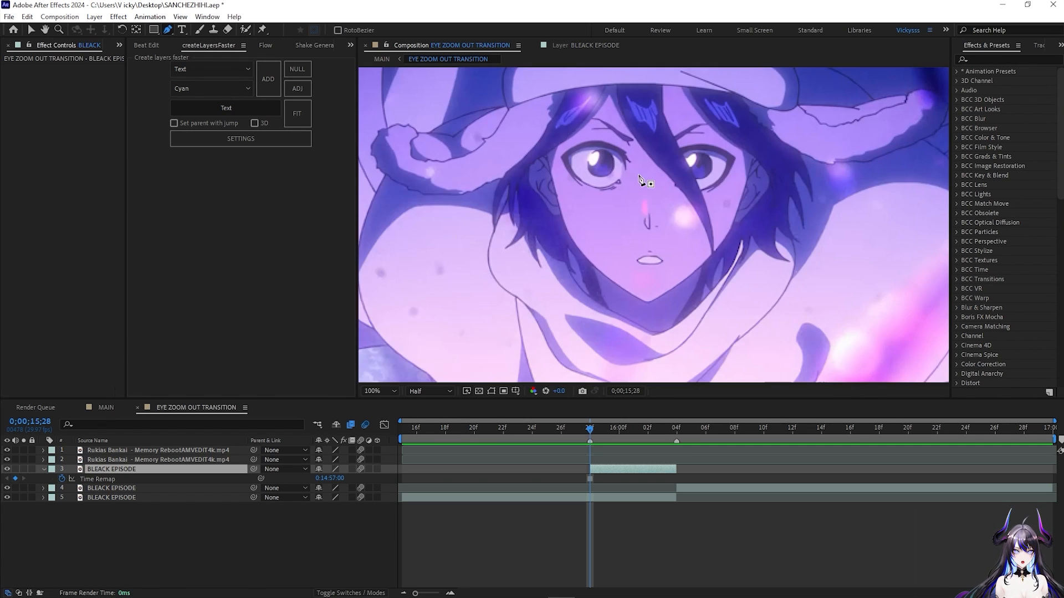
{"action": "scroll", "coordinate": [625, 166], "scroll_direction": "down", "scroll_amount": 3}
{"action": "scroll", "coordinate": [598, 144], "scroll_direction": "up", "scroll_amount": 1}
{"action": "scroll", "coordinate": [591, 139], "scroll_direction": "up", "scroll_amount": 1}
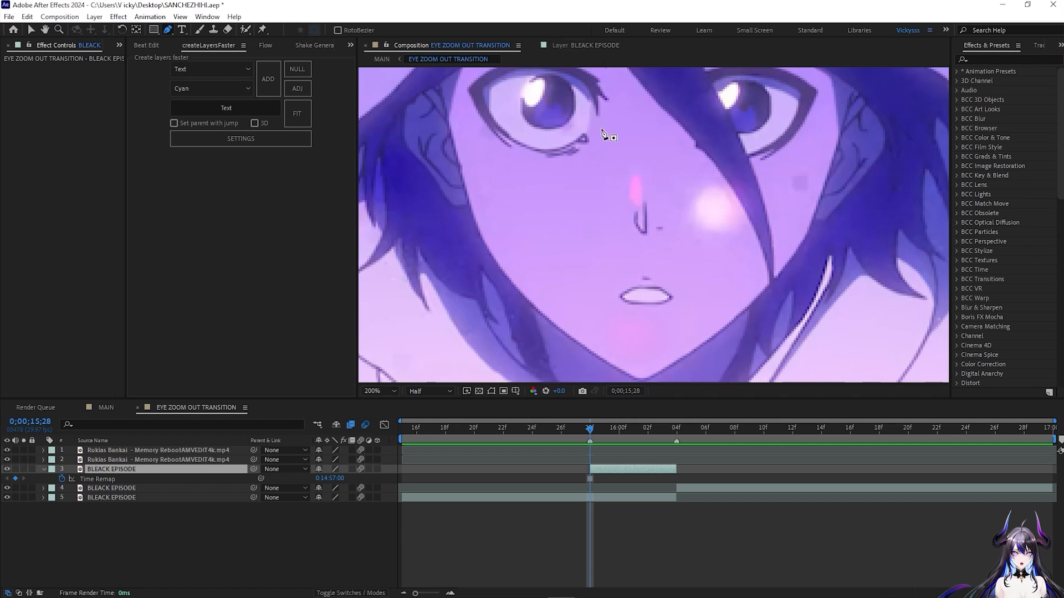
{"action": "left_click_drag", "start_coordinate": [615, 161], "coordinate": [656, 252]}
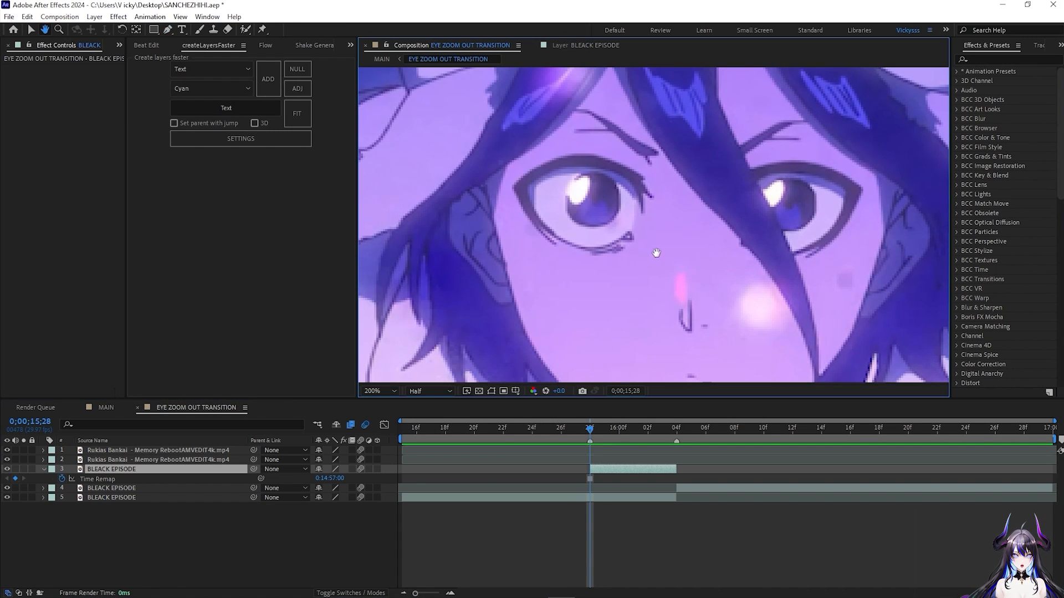
{"action": "left_click", "coordinate": [636, 204]}
{"action": "left_click", "coordinate": [618, 239]}
{"action": "left_click_drag", "start_coordinate": [633, 215], "coordinate": [634, 216]}
{"action": "left_click", "coordinate": [597, 247]}
{"action": "left_click", "coordinate": [572, 242]}
{"action": "left_click", "coordinate": [584, 244]}
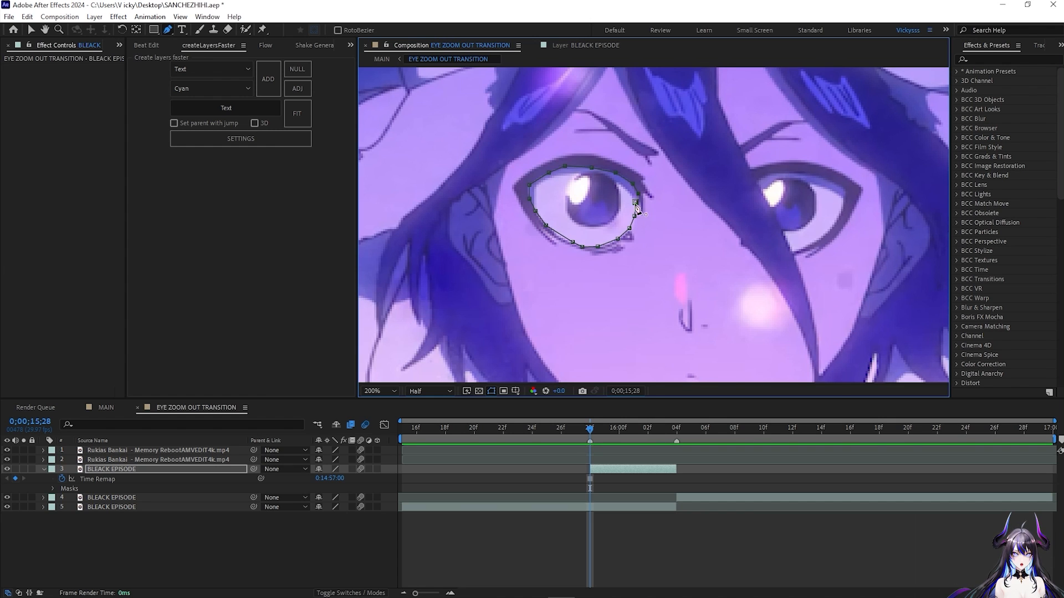
{"action": "left_click", "coordinate": [636, 201]}
- Invert the eye mask and set its Mask Feather to 6 pixels
{"action": "key", "text": "m"}
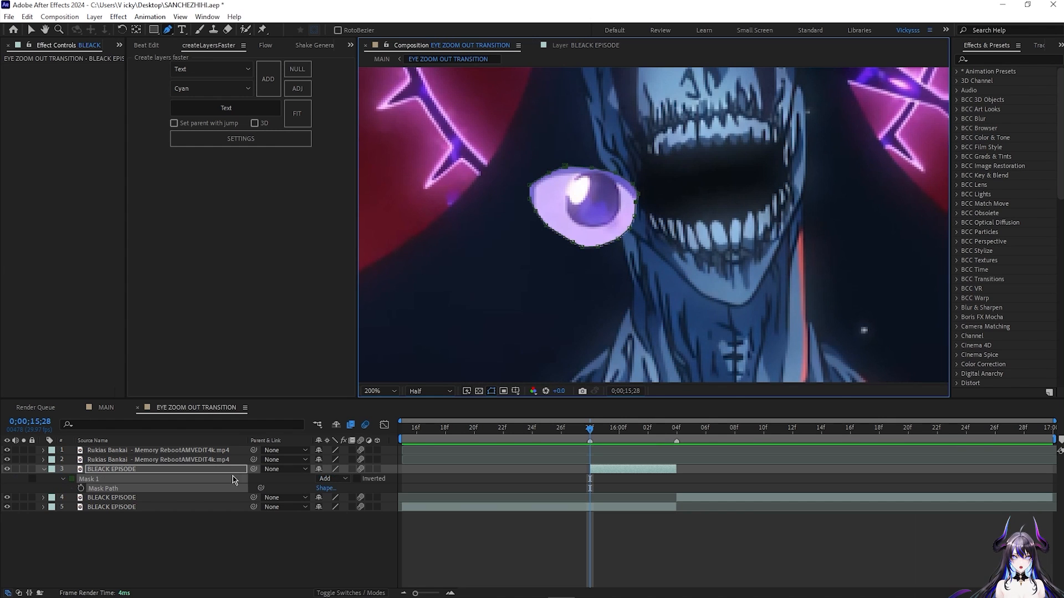
{"action": "left_click", "coordinate": [357, 480]}
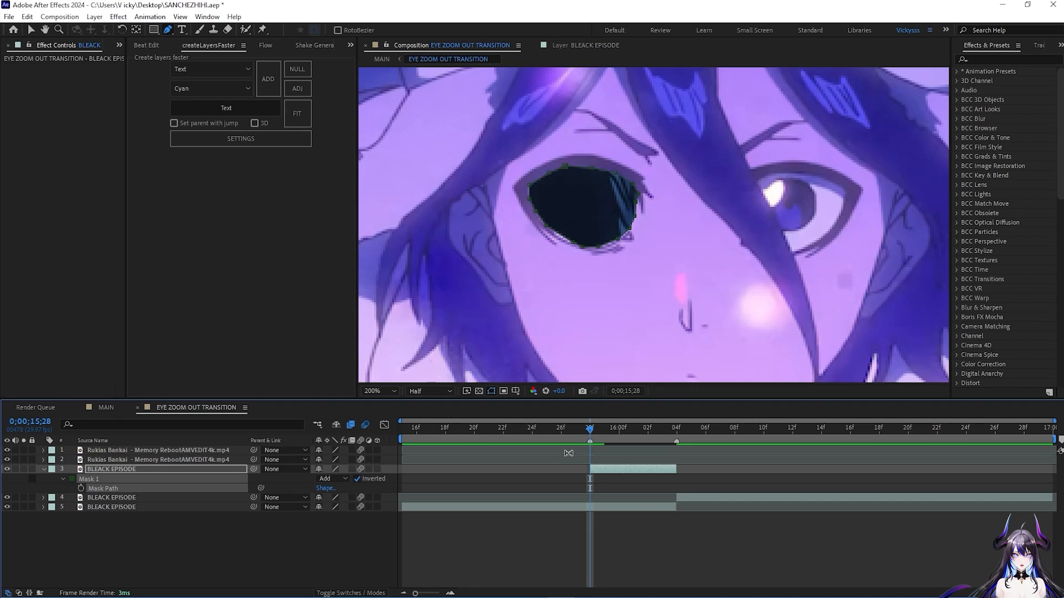
{"action": "key", "text": "v"}
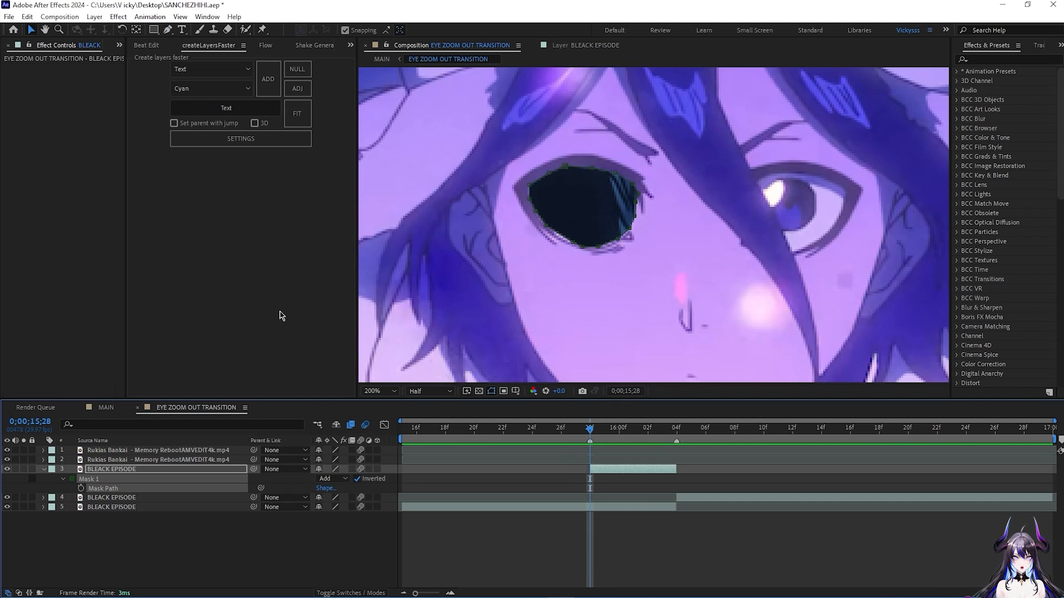
{"action": "key", "text": "f"}
{"action": "left_click_drag", "start_coordinate": [327, 490], "coordinate": [333, 490]}
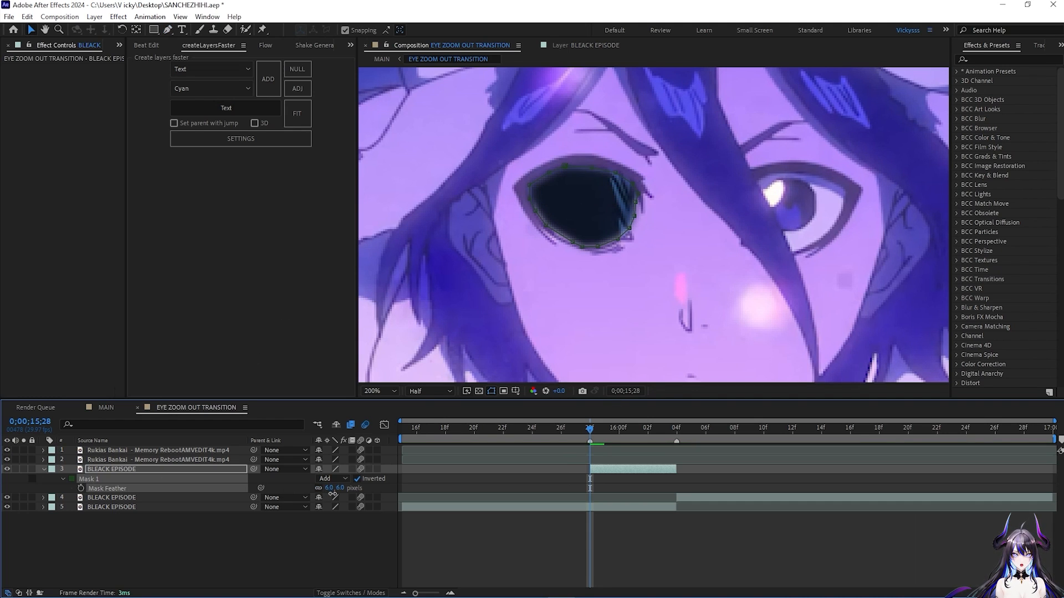
{"action": "left_click", "coordinate": [485, 518]}
- Add a null above the frozen clip, spanning 0;00;15;28 to 0;00;16;04
{"action": "left_click", "coordinate": [601, 471]}
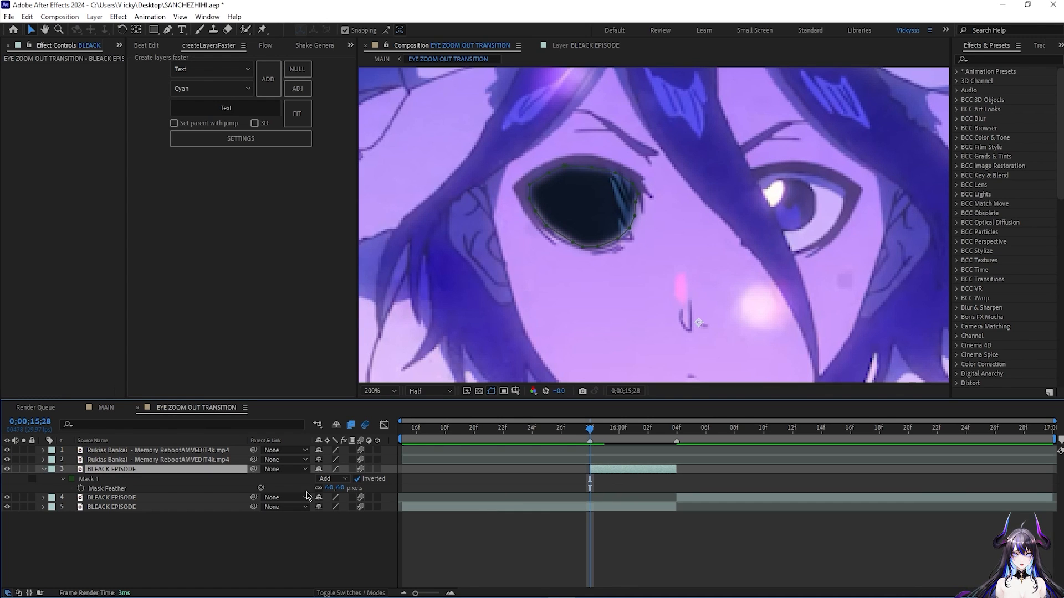
{"action": "key", "text": "ctrl+alt+t"}
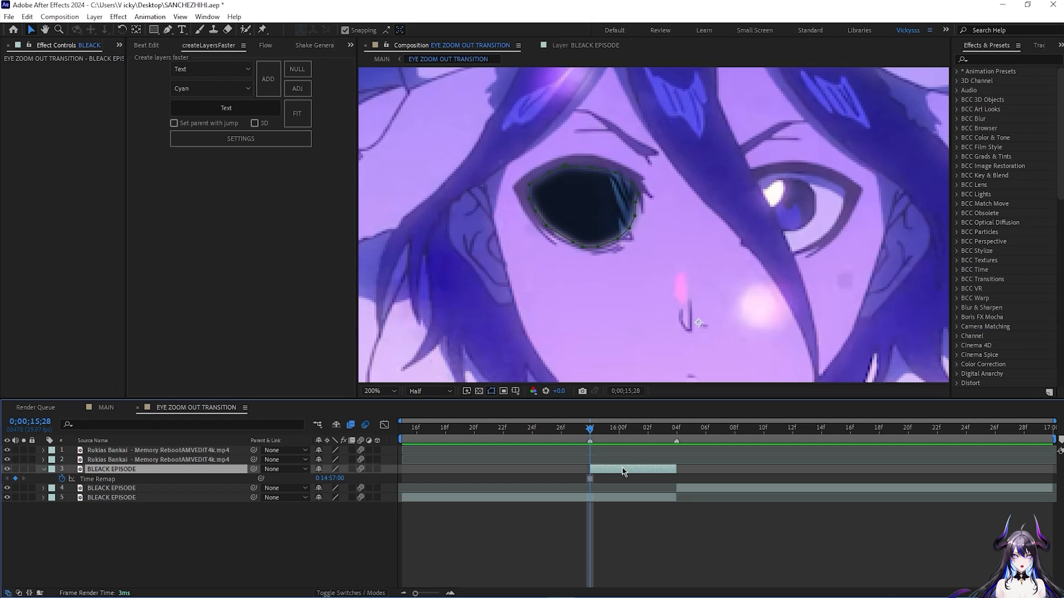
{"action": "left_click", "coordinate": [299, 68]}
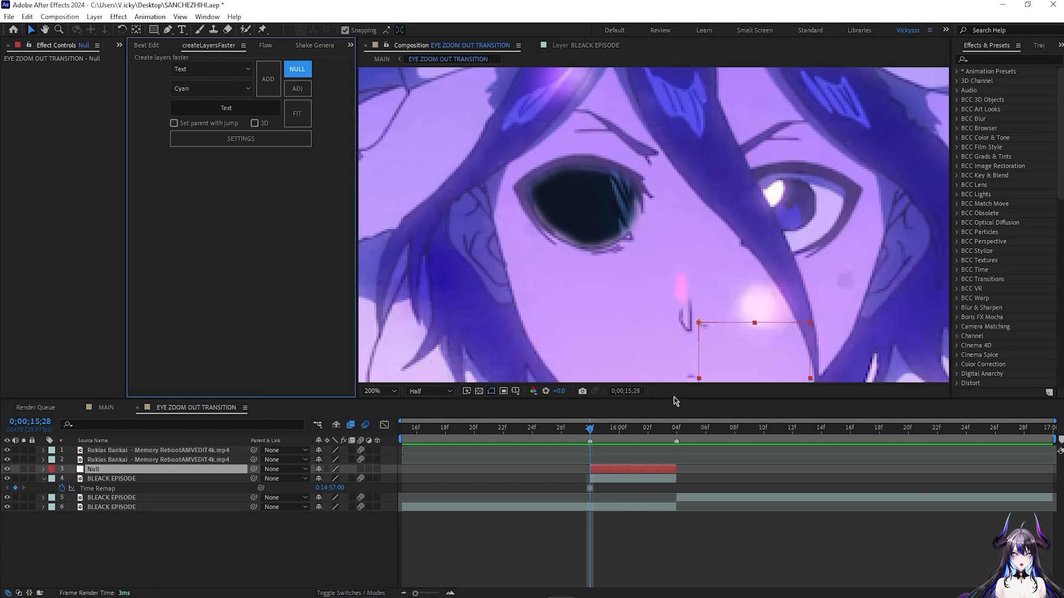
- Parent the frozen BLEACK EPISODE clip to the null above it and separate the null's Position into X and Y dimensions
{"action": "left_click", "coordinate": [617, 482]}
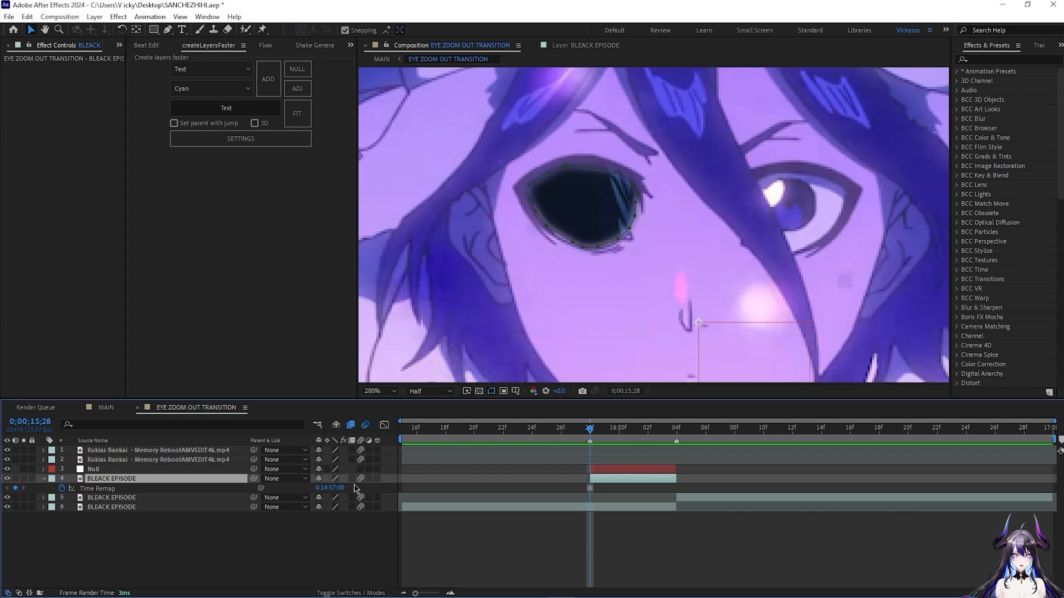
{"action": "left_click_drag", "start_coordinate": [253, 478], "coordinate": [216, 469]}
{"action": "left_click", "coordinate": [213, 471]}
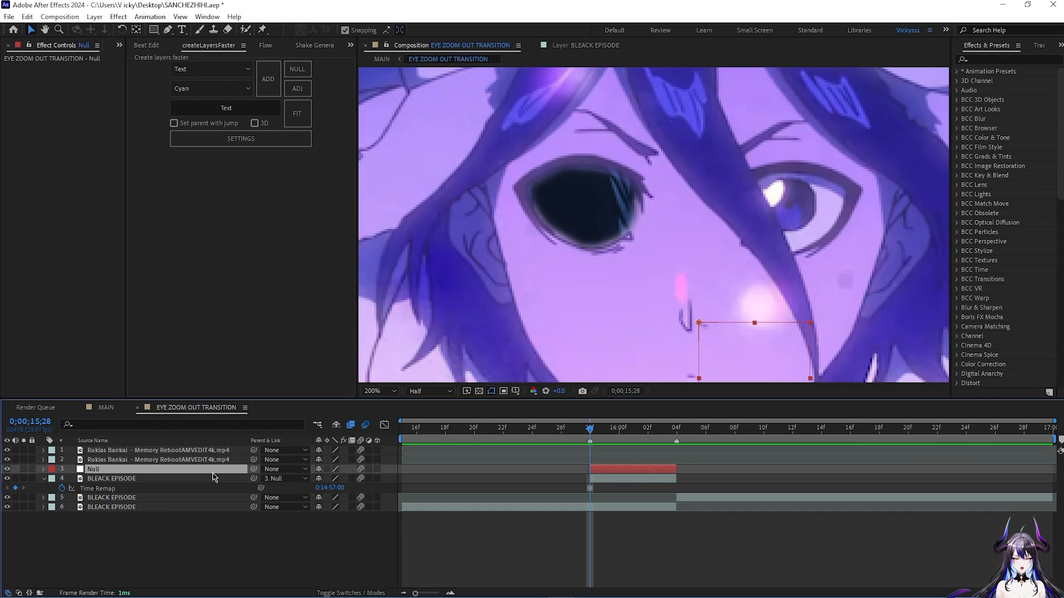
{"action": "key", "text": "s"}
{"action": "key", "text": "shift+p"}
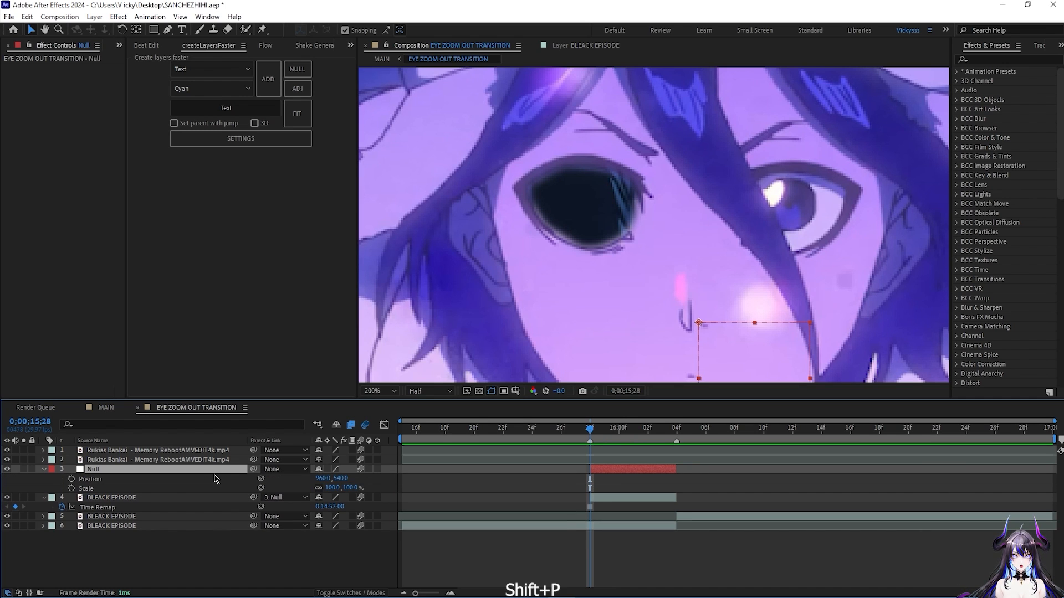
{"action": "right_click", "coordinate": [84, 480]}
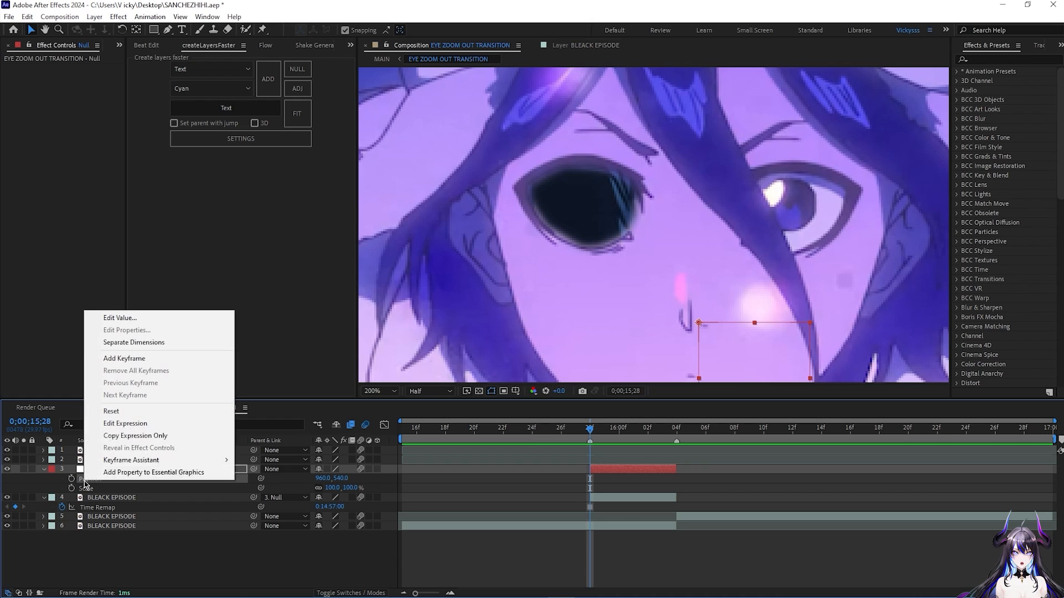
{"action": "left_click", "coordinate": [147, 348]}
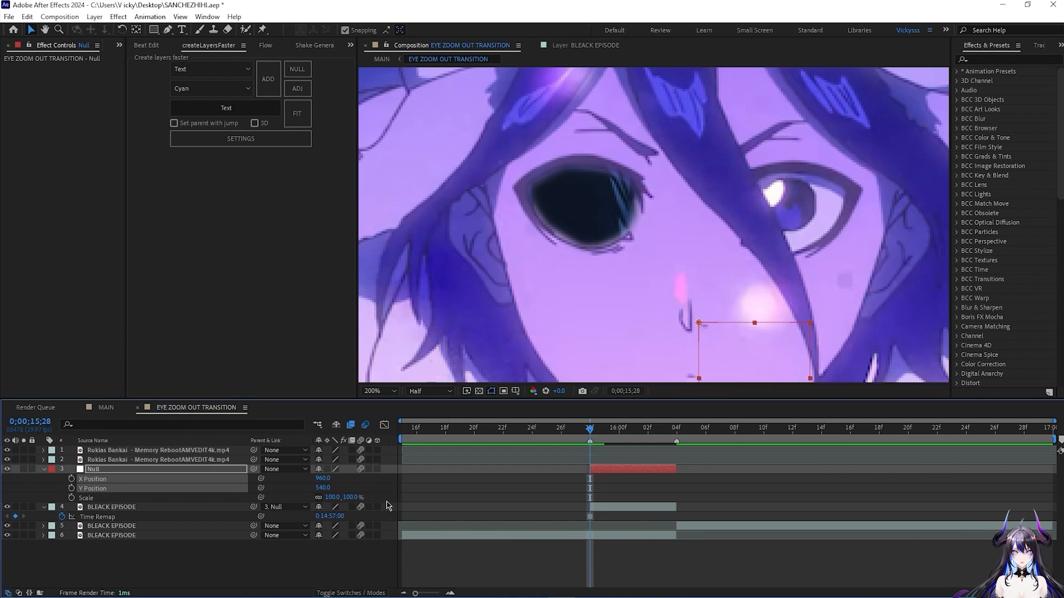
- Keyframe the null's X Position, Y Position and Scale at their default values, with the keyframes at 0;00;16;04, and save the project
{"action": "left_click", "coordinate": [71, 497]}
{"action": "left_click", "coordinate": [71, 488]}
{"action": "left_click", "coordinate": [71, 478]}
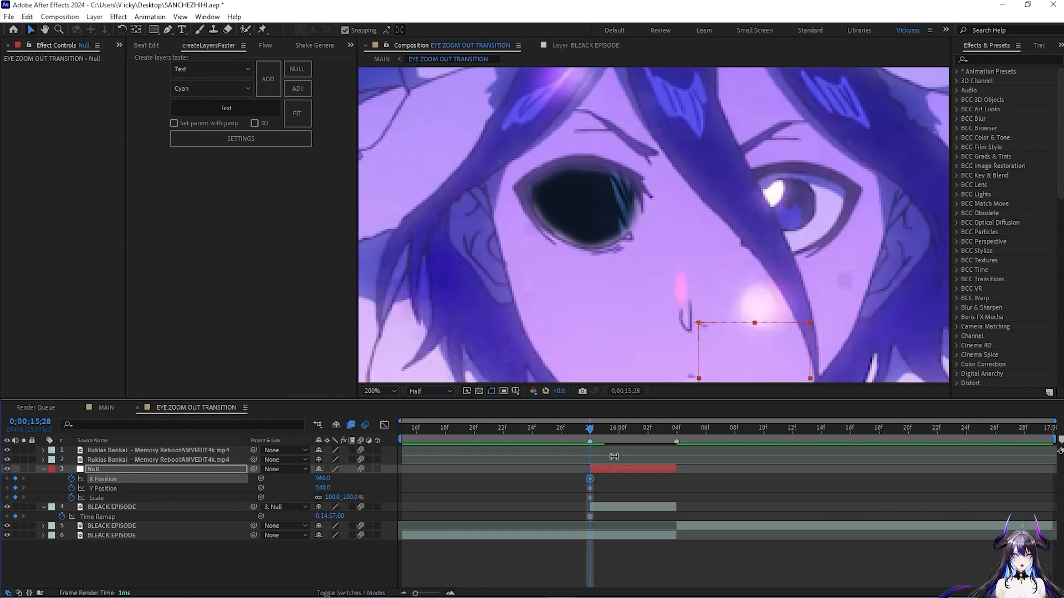
{"action": "left_click", "coordinate": [615, 485]}
{"action": "left_click_drag", "start_coordinate": [614, 480], "coordinate": [676, 488]}
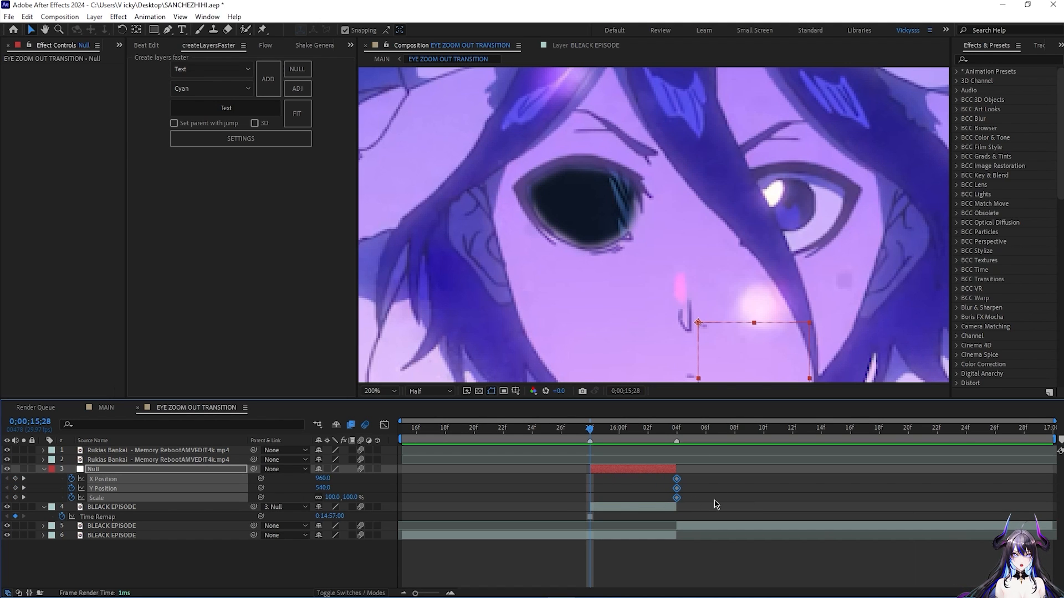
{"action": "key", "text": "ctrl+s"}
{"action": "left_click", "coordinate": [518, 483]}
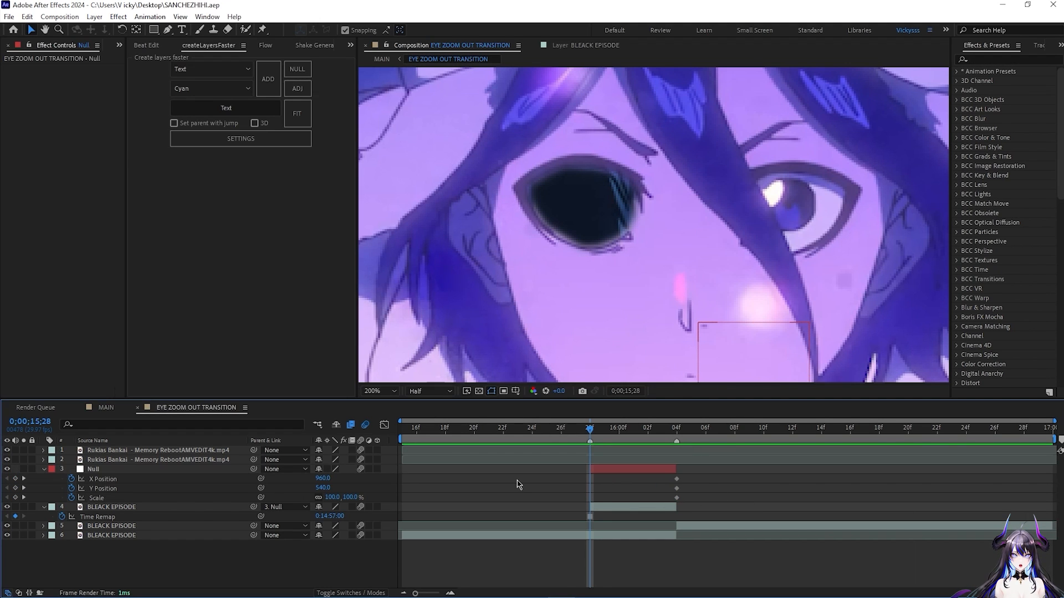
- At 0;00;15;28, enlarge the null to about 3027% and reposition it to about 4013, 3688 so the masked eye opening surrounds the frame
{"action": "left_click_drag", "start_coordinate": [327, 497], "coordinate": [410, 497]}
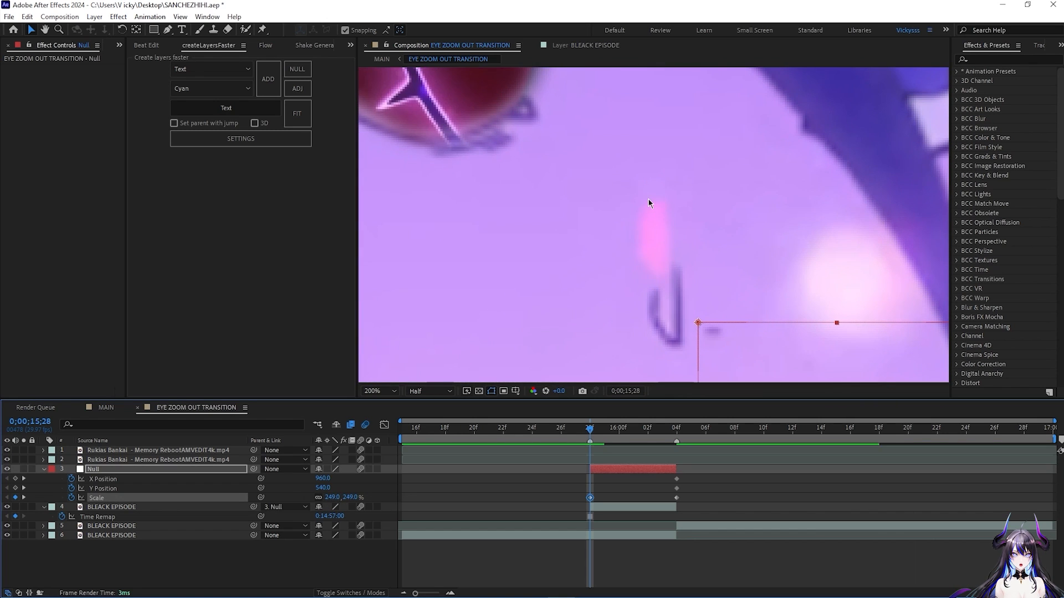
{"action": "scroll", "coordinate": [650, 203], "scroll_direction": "down", "scroll_amount": 1}
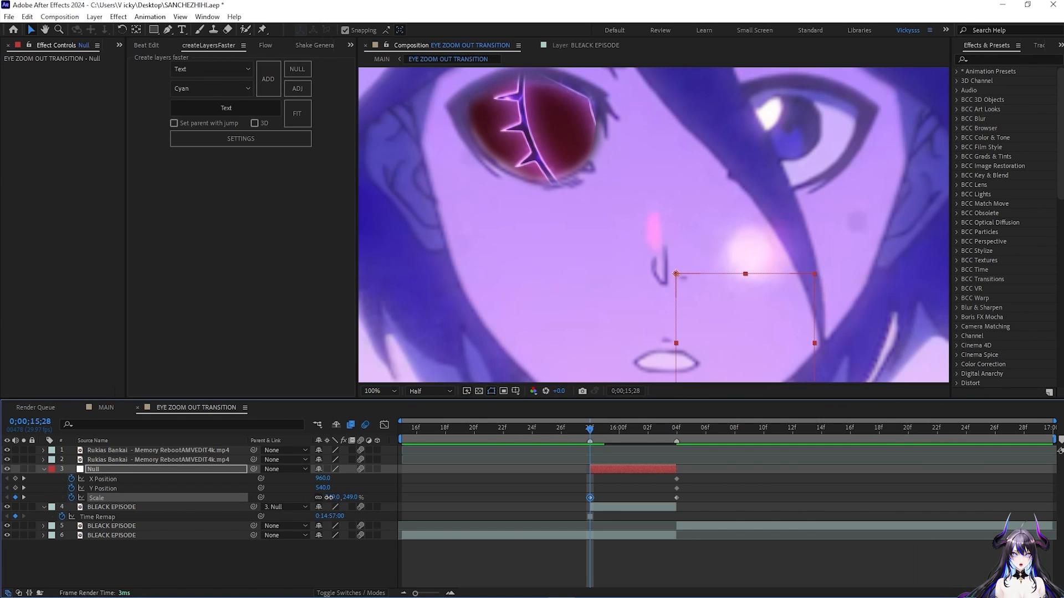
{"action": "left_click_drag", "start_coordinate": [329, 497], "coordinate": [520, 497]}
{"action": "scroll", "coordinate": [551, 204], "scroll_direction": "down", "scroll_amount": 2}
{"action": "scroll", "coordinate": [552, 204], "scroll_direction": "up", "scroll_amount": 1}
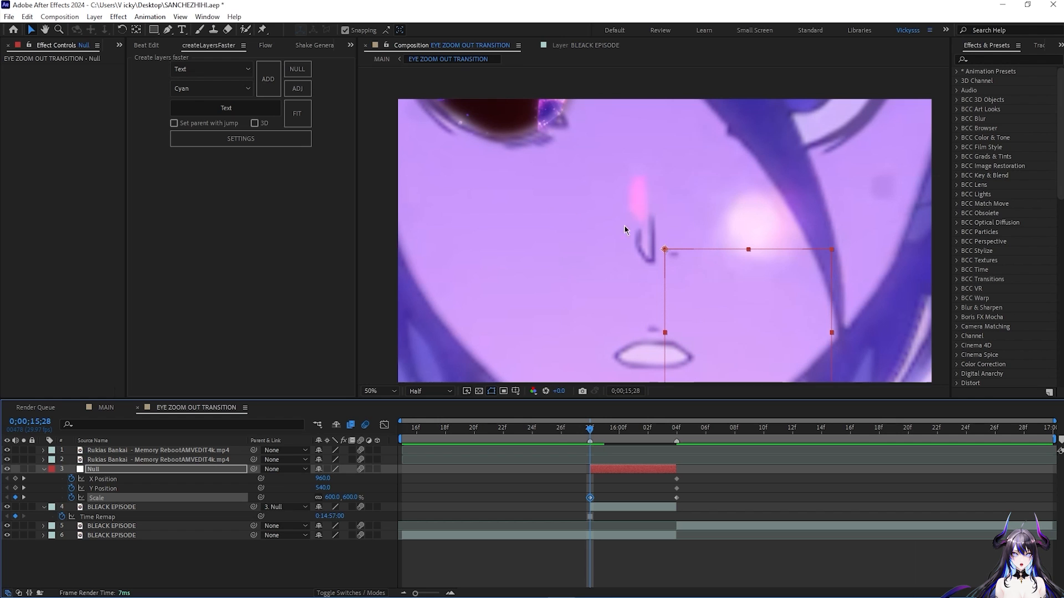
{"action": "left_click_drag", "start_coordinate": [678, 261], "coordinate": [818, 428]}
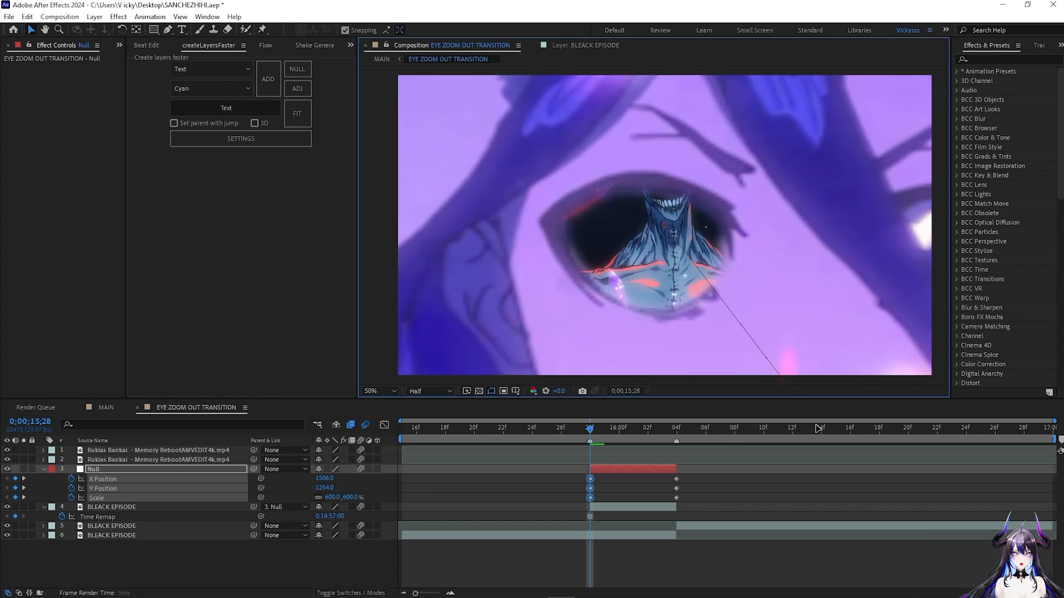
{"action": "scroll", "coordinate": [784, 356], "scroll_direction": "down", "scroll_amount": 1}
{"action": "left_click_drag", "start_coordinate": [732, 316], "coordinate": [665, 226]}
{"action": "left_click_drag", "start_coordinate": [335, 497], "coordinate": [541, 482]}
{"action": "key", "text": "period"}
{"action": "mouse_move", "coordinate": [595, 444]}
{"action": "left_mouse_down"}
{"action": "mouse_move", "coordinate": [678, 438]}
{"action": "mouse_move", "coordinate": [589, 440]}
{"action": "left_mouse_up"}
- Add a 100% Scale keyframe to the bottom BLEACK EPISODE clip at 0;00;15;28
{"action": "left_click", "coordinate": [608, 536]}
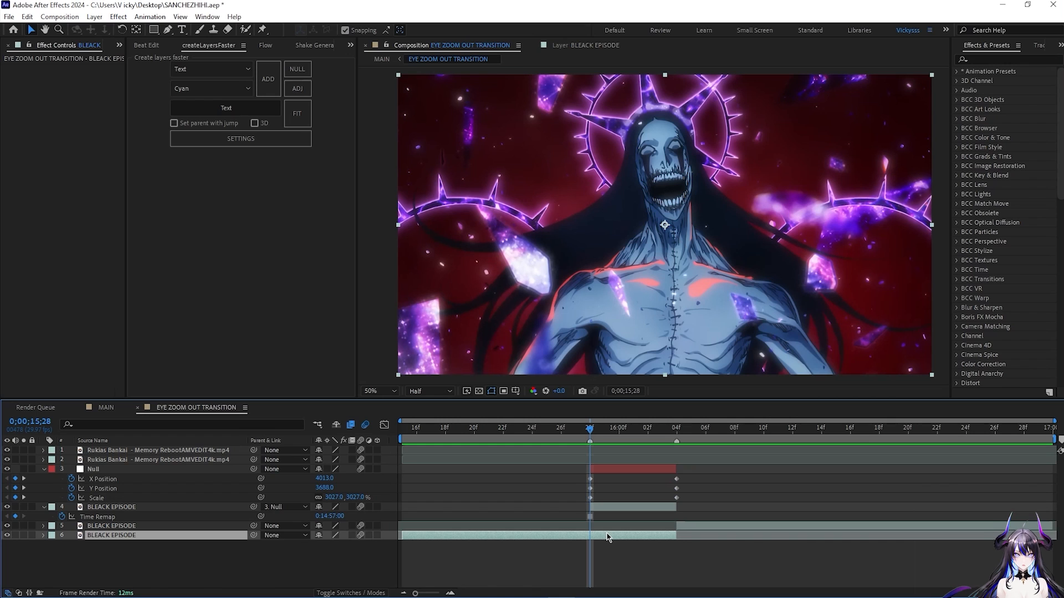
{"action": "key", "text": "s"}
{"action": "left_click", "coordinate": [72, 545]}
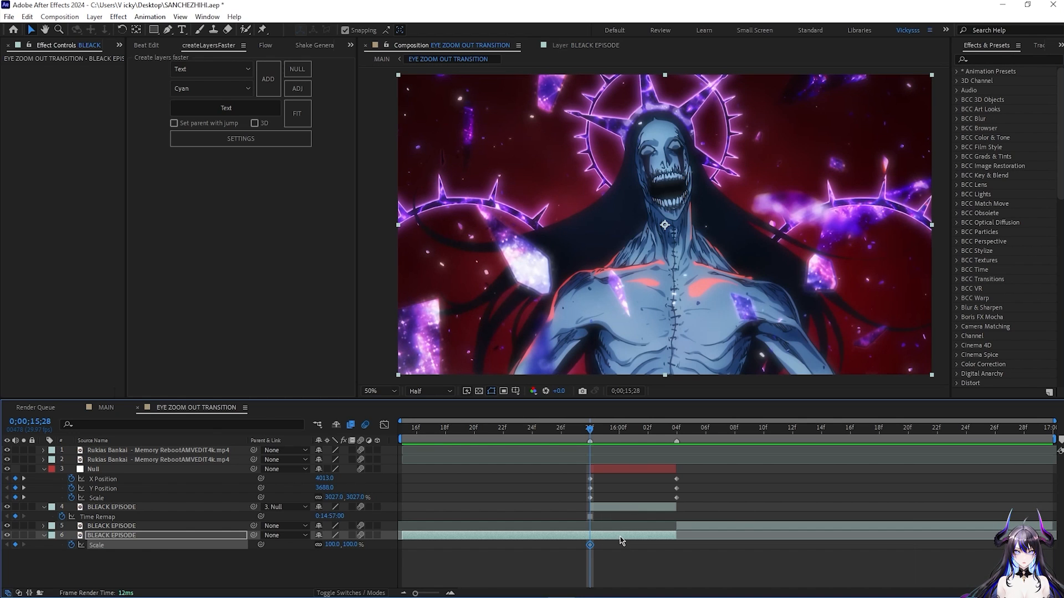
- Apply Motion Tile to the bottom clip with Output Width 300, Output Height 230 and Mirror Edges enabled
{"action": "key", "text": "ctrl+space"}
{"action": "type", "text": "mot"}
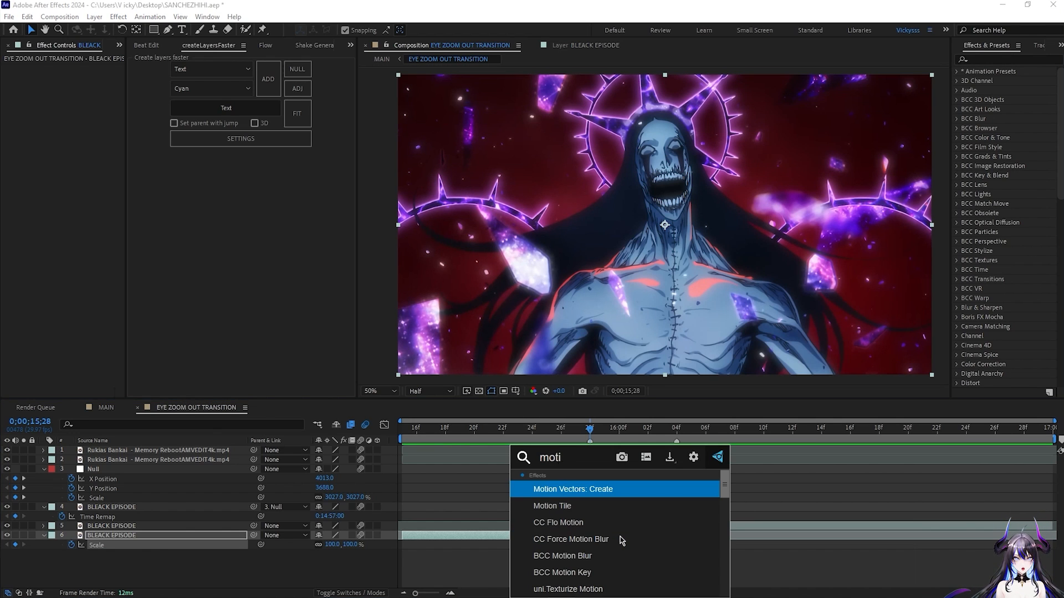
{"action": "left_click", "coordinate": [612, 506]}
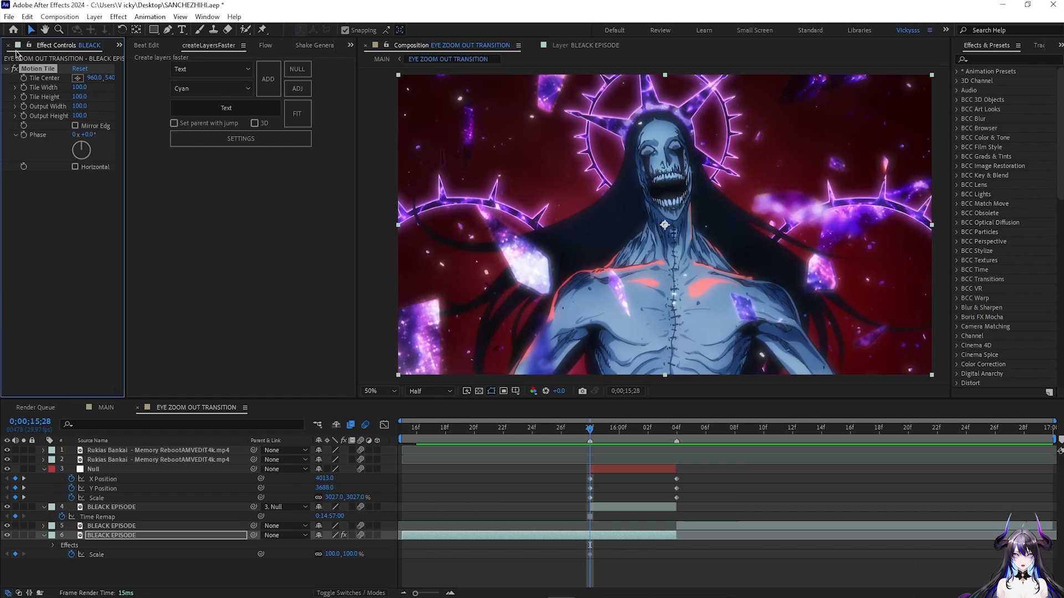
{"action": "left_click_drag", "start_coordinate": [82, 119], "coordinate": [164, 130]}
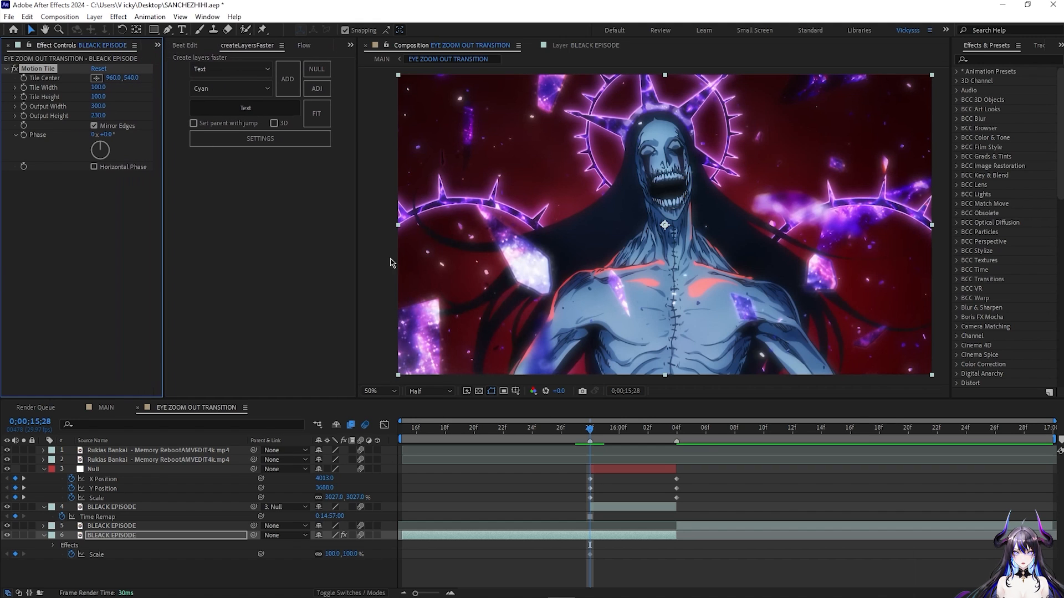
- Set the bottom clip's Scale to 60% at 0;00;16;03
{"action": "left_click_drag", "start_coordinate": [593, 432], "coordinate": [662, 432]}
{"action": "left_click_drag", "start_coordinate": [715, 474], "coordinate": [560, 500]}
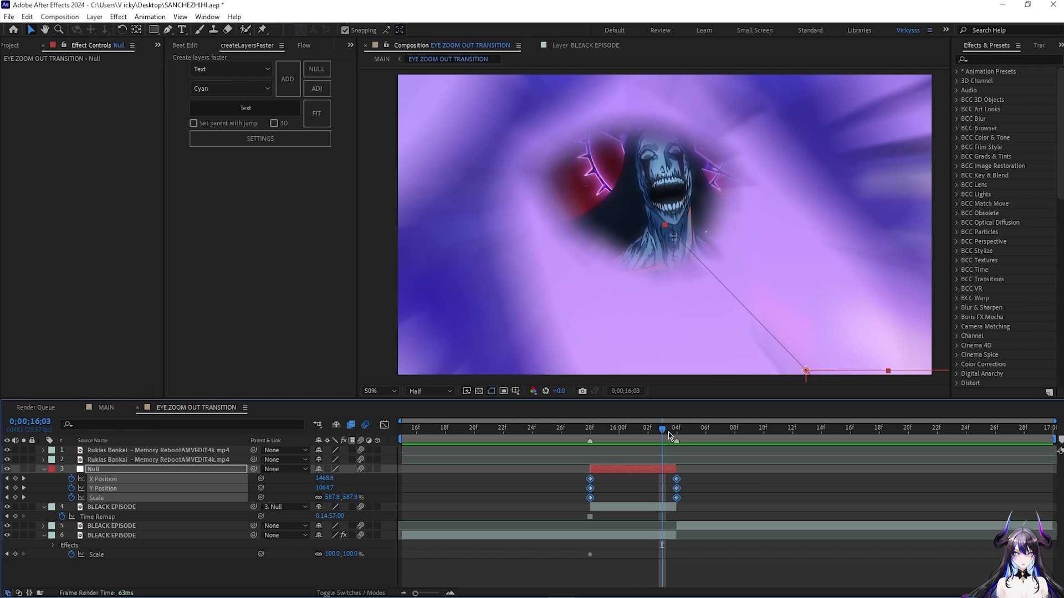
{"action": "left_click", "coordinate": [754, 487]}
{"action": "left_click", "coordinate": [327, 553]}
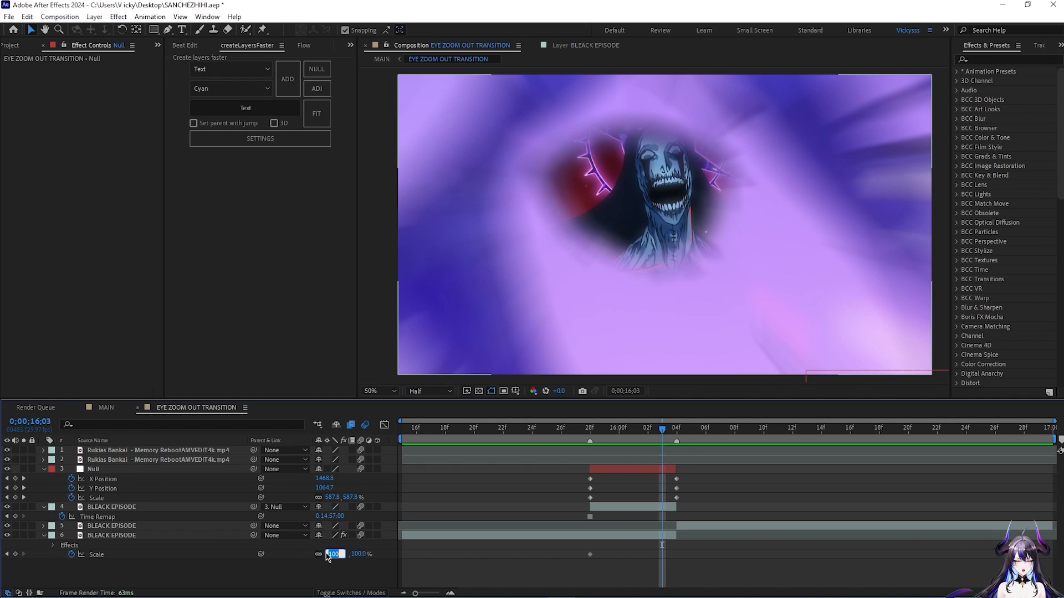
{"action": "type", "text": "60"}
{"action": "key", "text": "Return"}
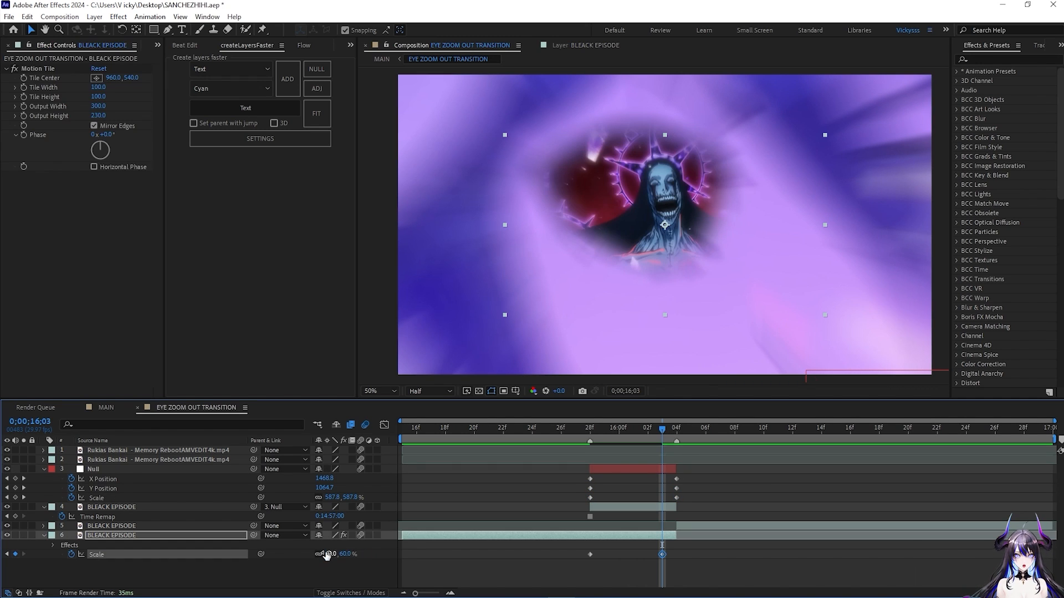
- Move the bottom clip's 60% Scale keyframe to 0;00;16;04 and ease the pair with a value curve that drops steeply at the end
{"action": "left_click_drag", "start_coordinate": [662, 555], "coordinate": [518, 566]}
{"action": "key", "text": "F9"}
{"action": "left_click", "coordinate": [384, 425]}
{"action": "right_click", "coordinate": [612, 515]}
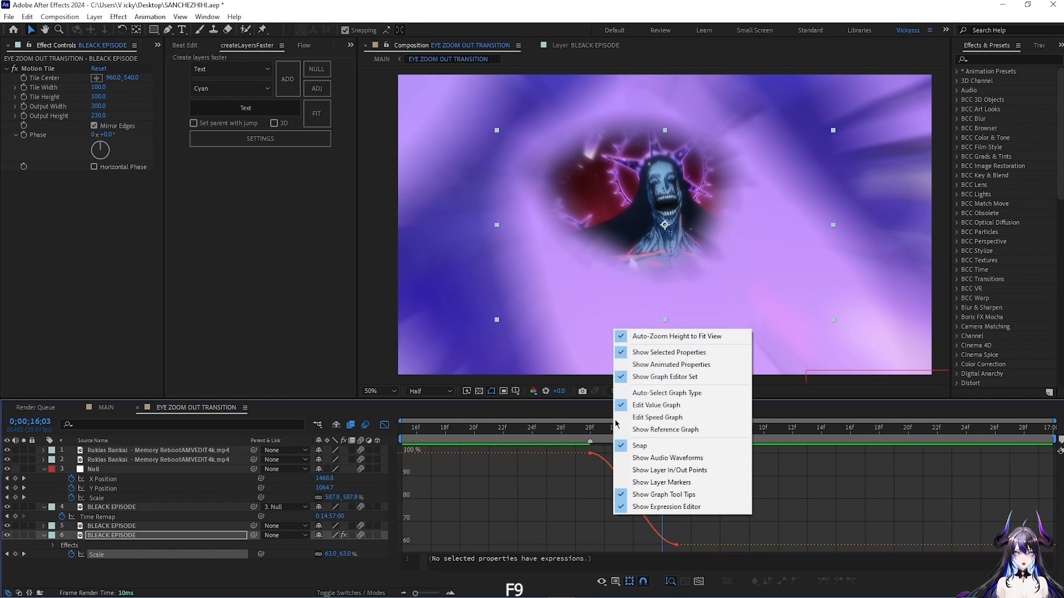
{"action": "left_click", "coordinate": [590, 453]}
{"action": "left_click_drag", "start_coordinate": [618, 454], "coordinate": [681, 471]}
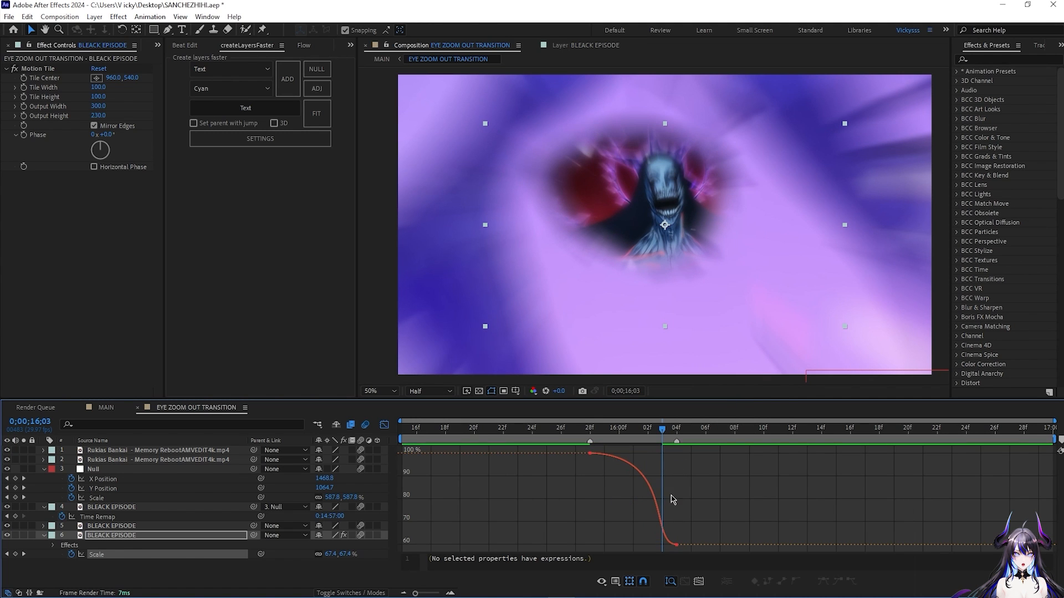
{"action": "left_click_drag", "start_coordinate": [647, 545], "coordinate": [673, 481]}
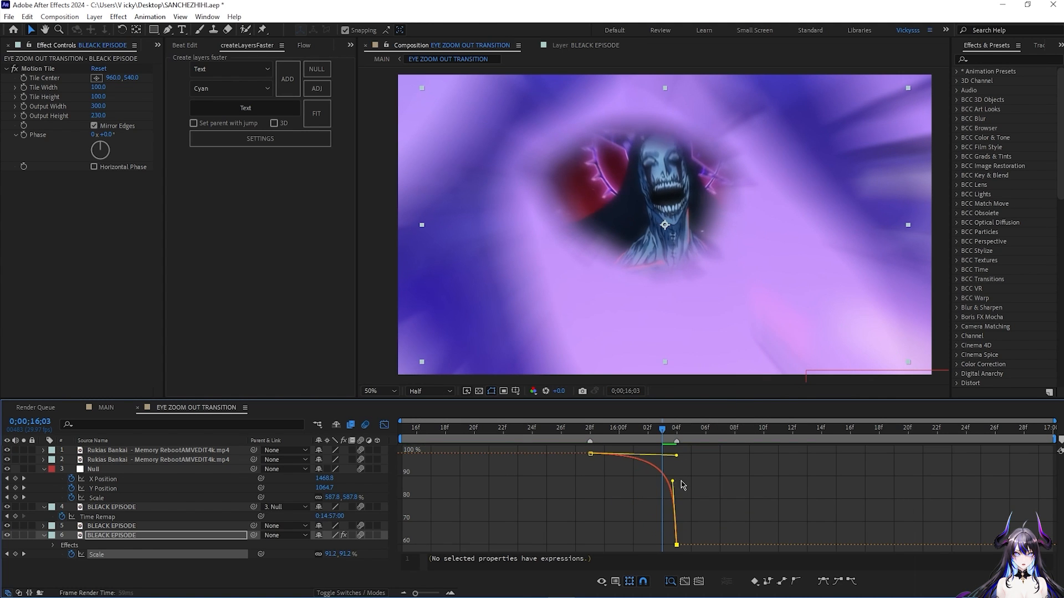
{"action": "key", "text": "space"}
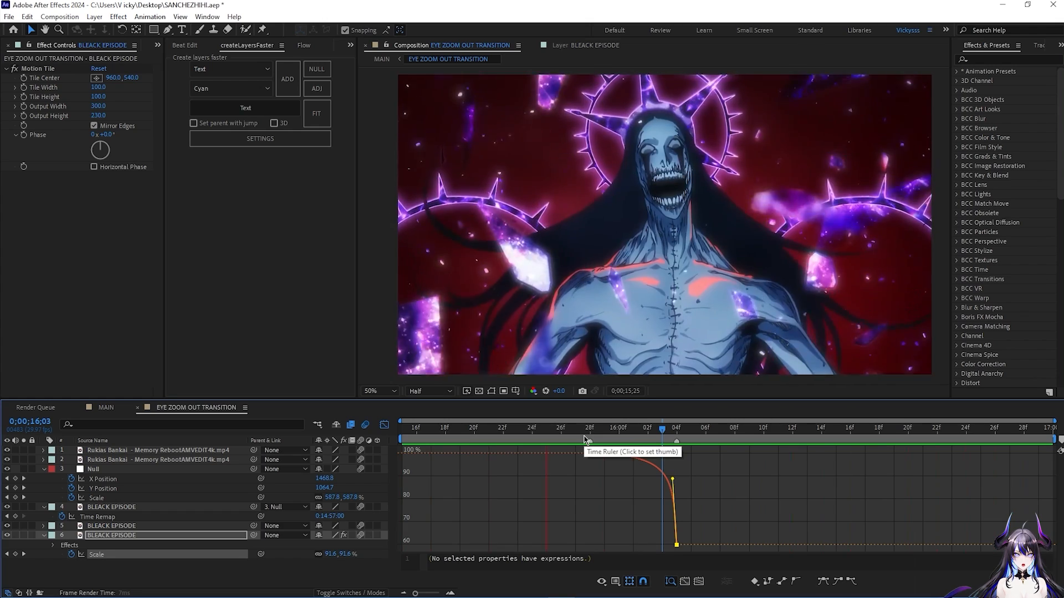
{"action": "key", "text": "shift+F3"}
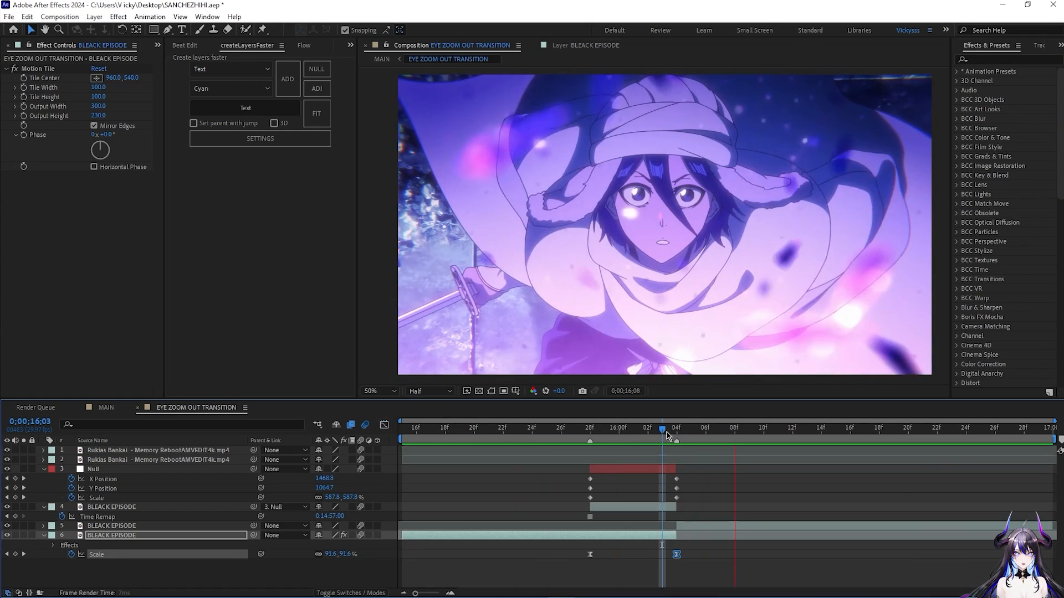
- Add a null above the BLEACK EPISODE clip that starts at 0;00;16;04 and parent the clip to it
{"action": "left_click", "coordinate": [666, 433]}
{"action": "left_click", "coordinate": [746, 523]}
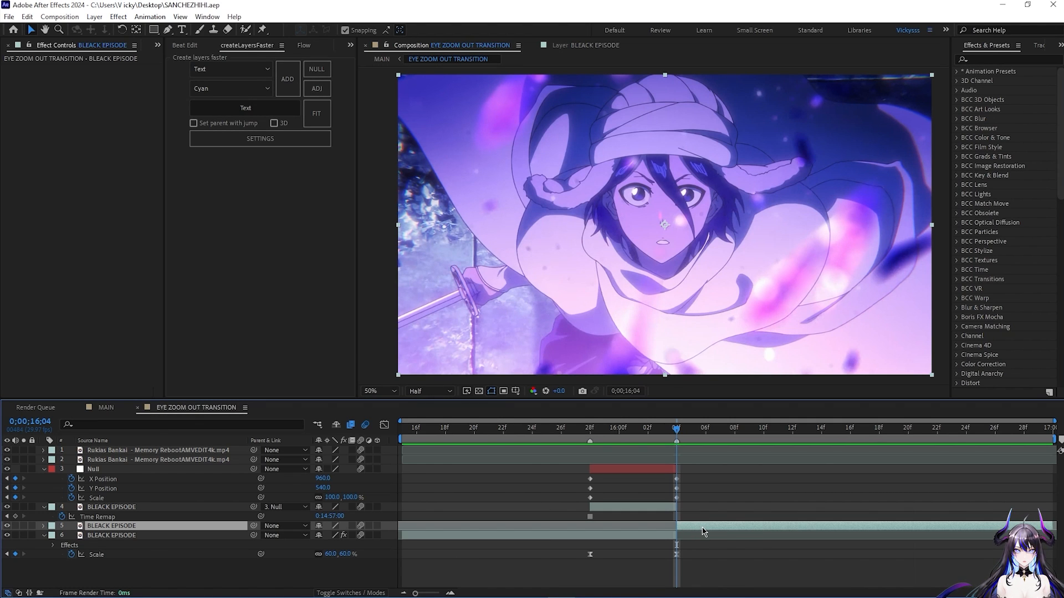
{"action": "left_click", "coordinate": [317, 69]}
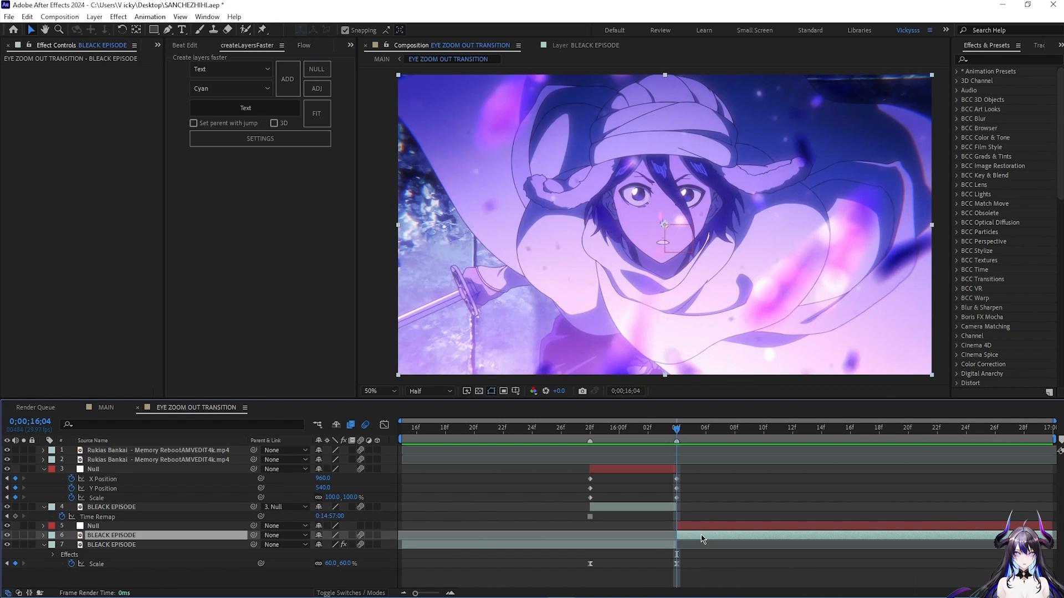
{"action": "left_click_drag", "start_coordinate": [253, 535], "coordinate": [195, 528]}
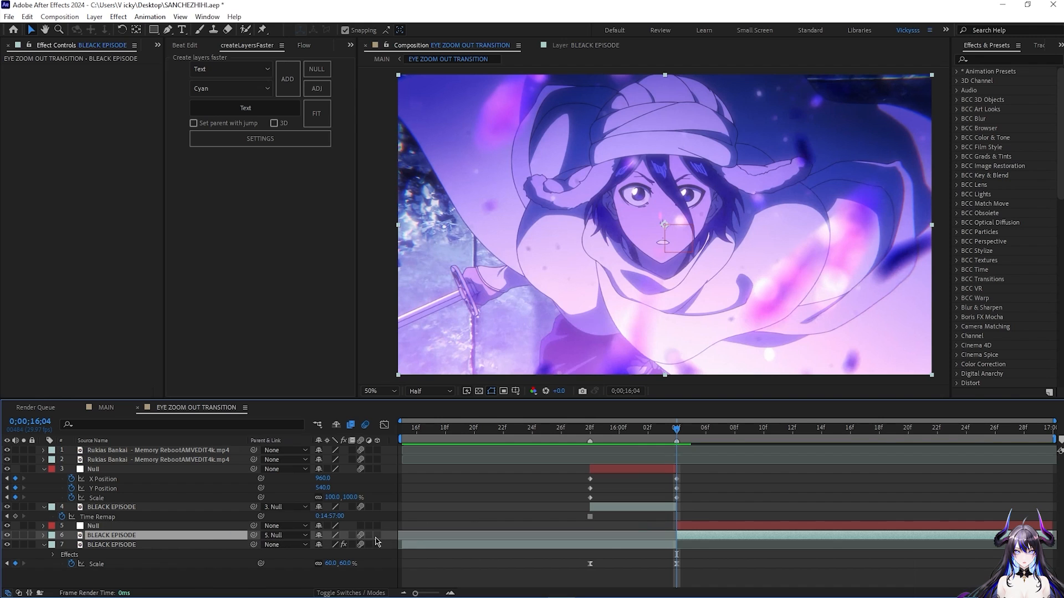
- Move the new null's anchor point onto the character's left-hand eye in the image
{"action": "left_click", "coordinate": [685, 527]}
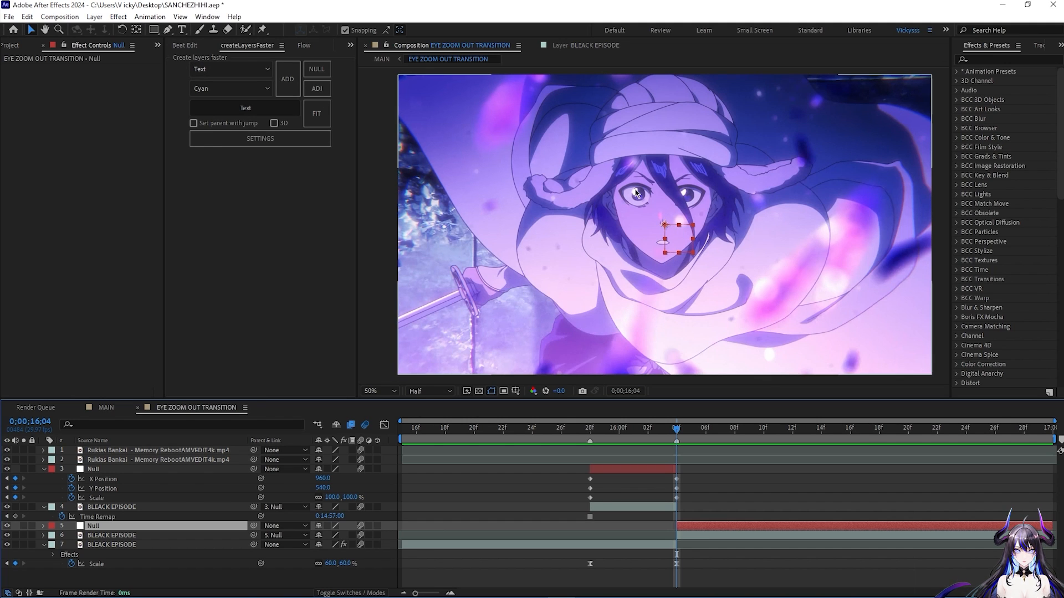
{"action": "left_click", "coordinate": [138, 33]}
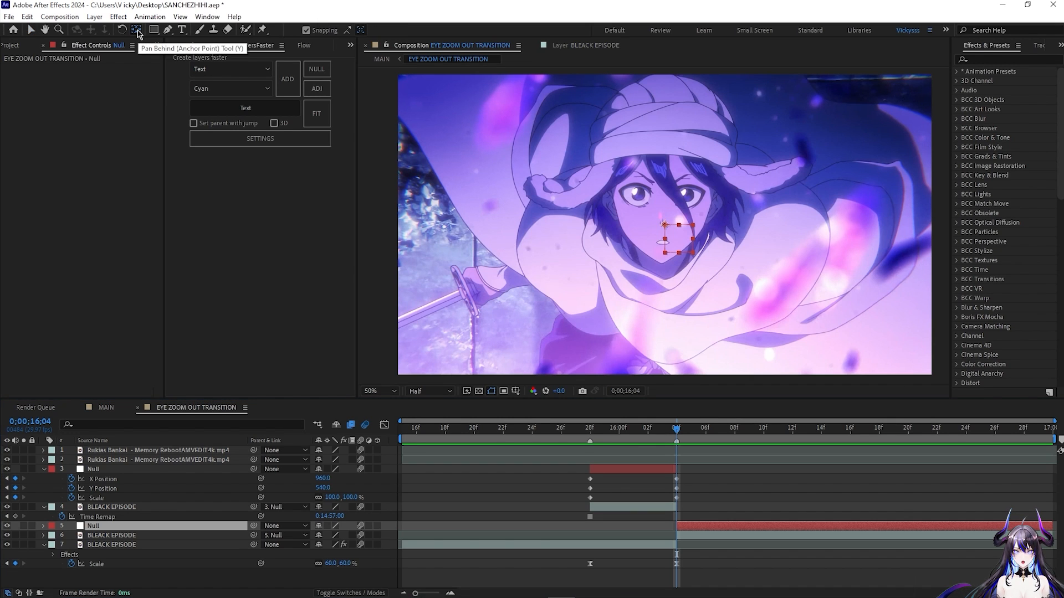
{"action": "left_click", "coordinate": [641, 205]}
{"action": "left_click_drag", "start_coordinate": [641, 205], "coordinate": [637, 195]}
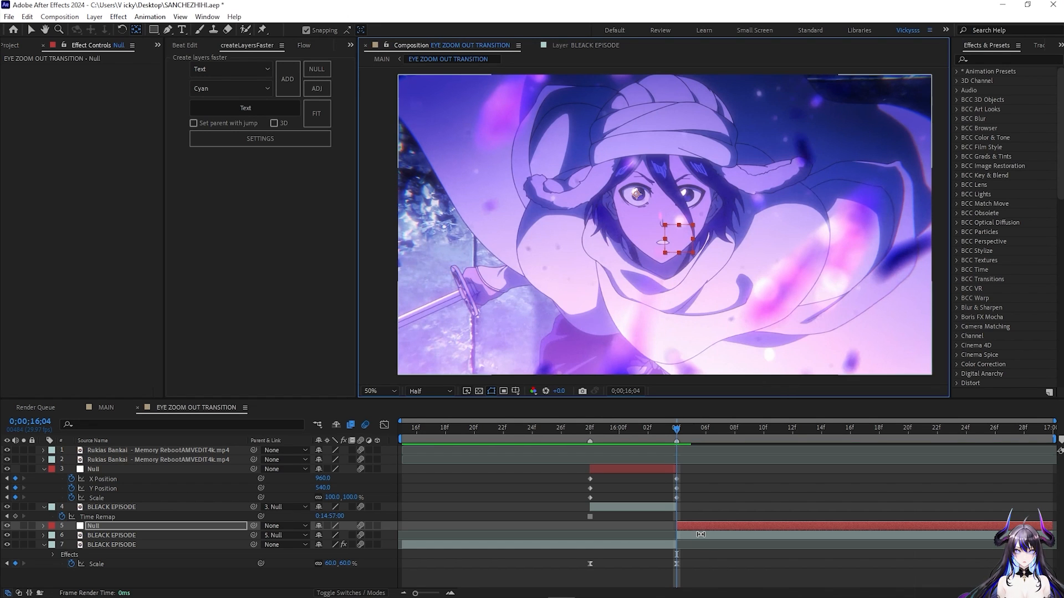
{"action": "key", "text": "v"}
- Animate the new null's Scale from about 2417% at 0;00;16;04 down to 100% at about 0;00;17;00
{"action": "key", "text": "s"}
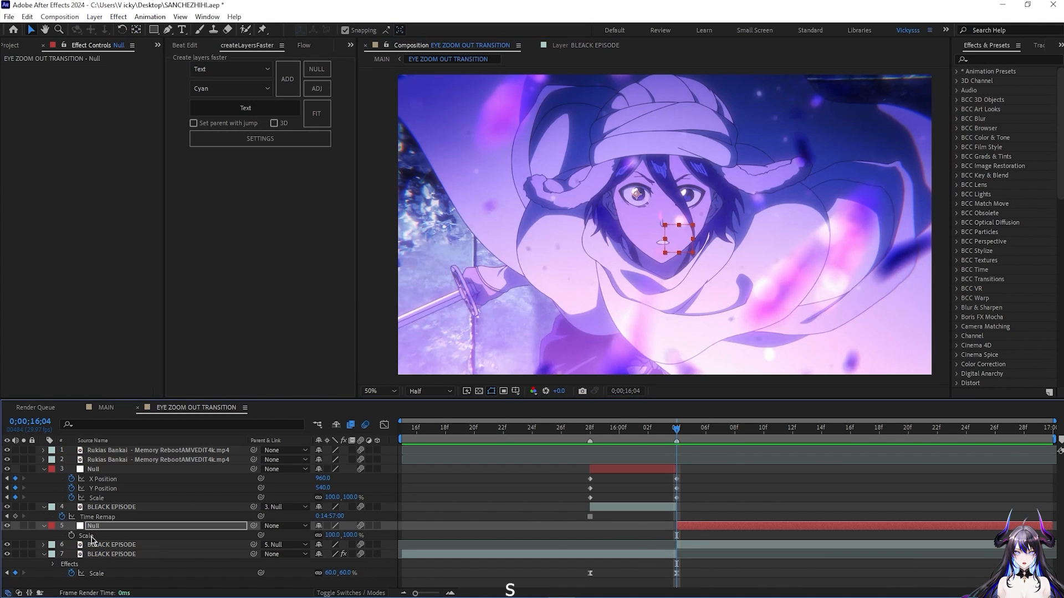
{"action": "left_click", "coordinate": [71, 535]}
{"action": "left_click_drag", "start_coordinate": [676, 536], "coordinate": [939, 537]}
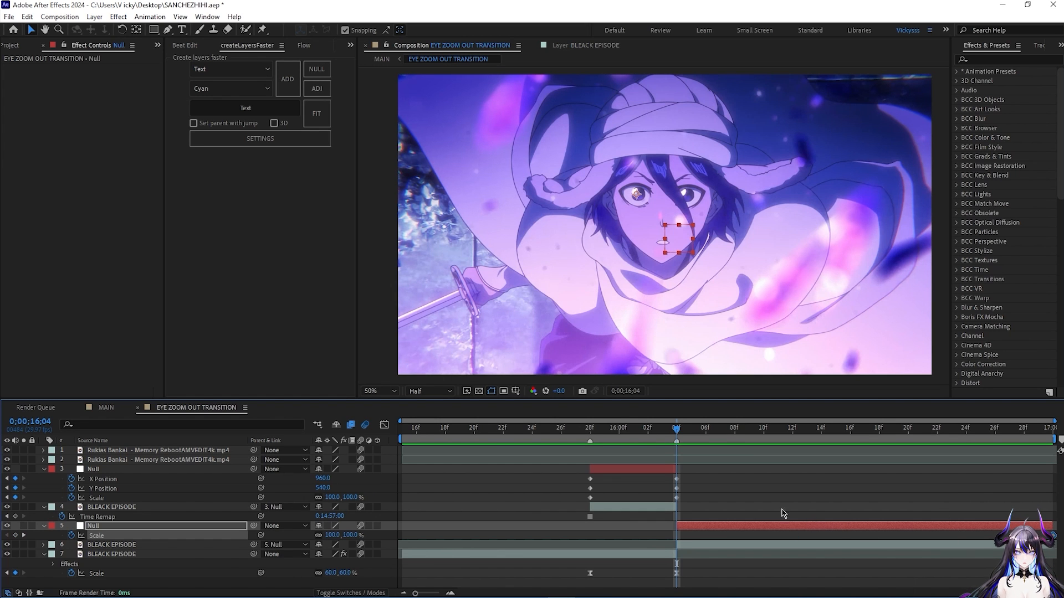
{"action": "left_click_drag", "start_coordinate": [332, 535], "coordinate": [950, 525]}
{"action": "left_click_drag", "start_coordinate": [329, 536], "coordinate": [949, 520]}
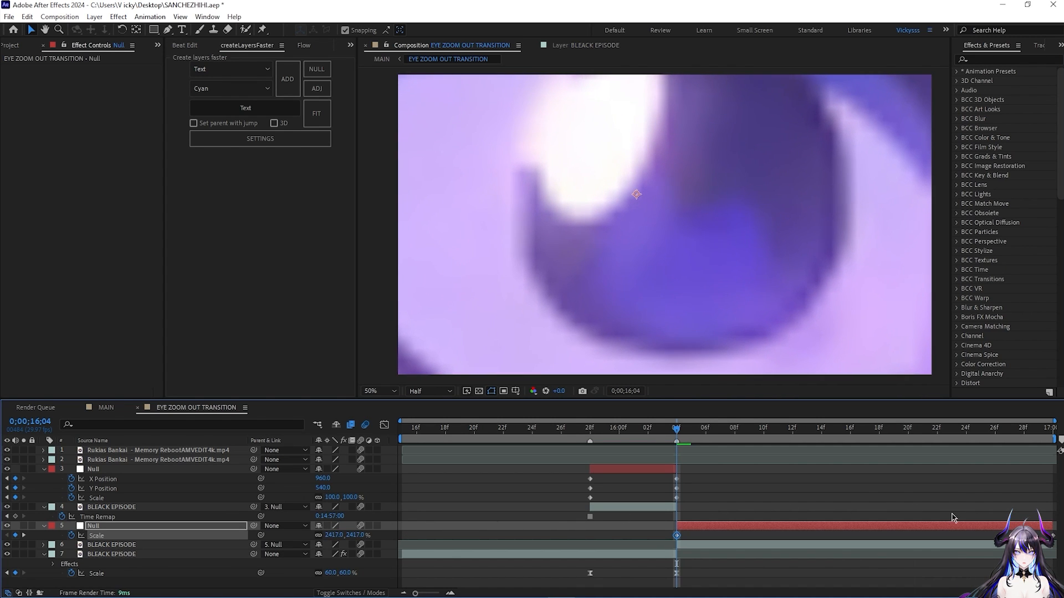
- Apply Easy Ease to both Scale keyframes of the new null
{"action": "left_click", "coordinate": [639, 546]}
{"action": "left_click_drag", "start_coordinate": [647, 540], "coordinate": [1056, 529]}
{"action": "key", "text": "F9"}
{"action": "key", "text": "F9"}
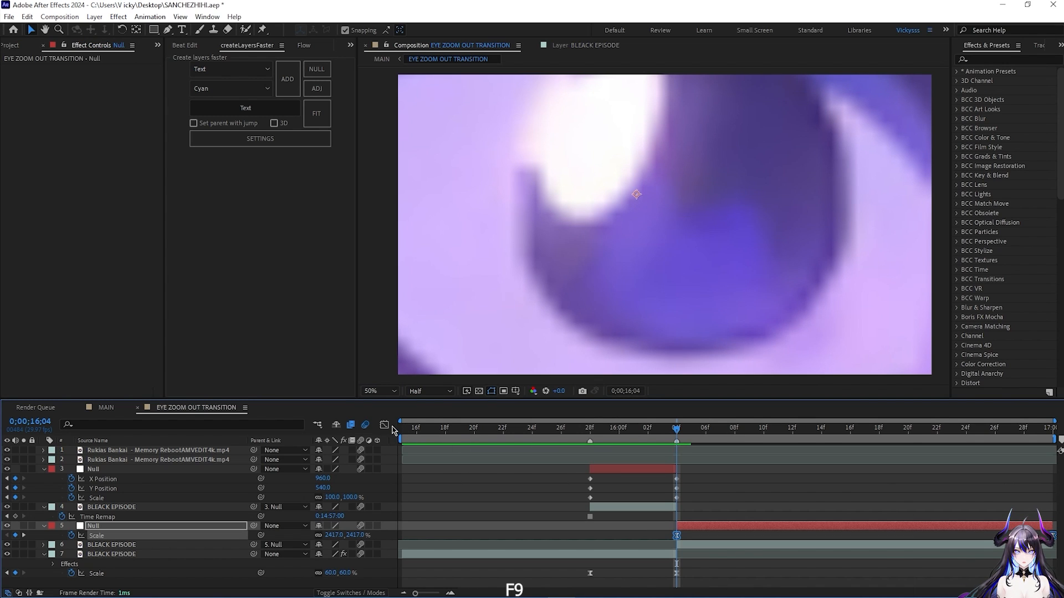
- Reshape the null's Scale curve for a very steep drop at 0;00;16;04 and a long ease-out, and preview it
{"action": "left_click", "coordinate": [388, 426]}
{"action": "right_click", "coordinate": [738, 503]}
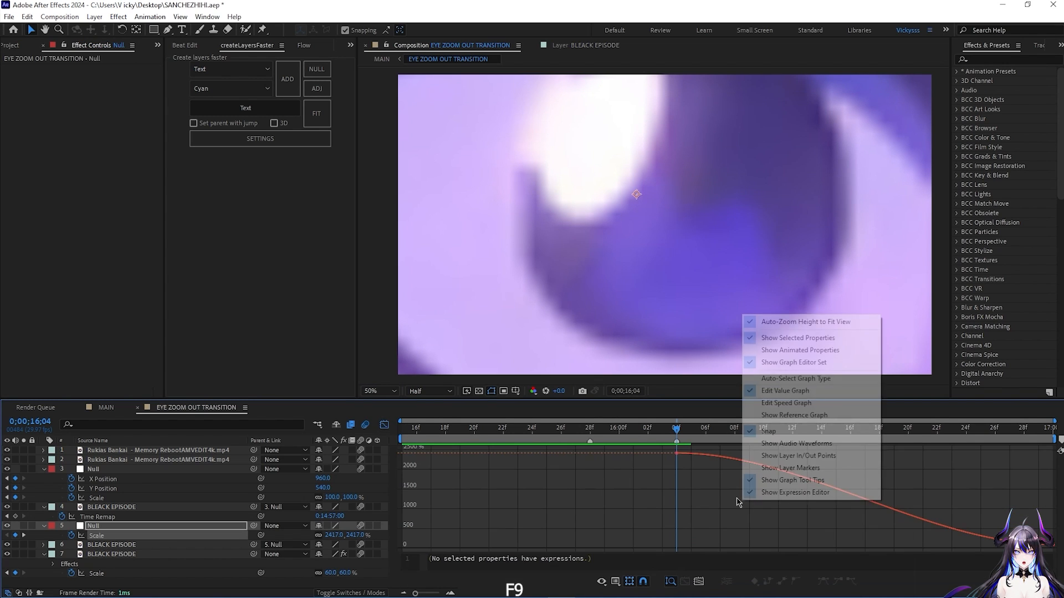
{"action": "left_click", "coordinate": [676, 454]}
{"action": "left_click_drag", "start_coordinate": [801, 453], "coordinate": [680, 536]}
{"action": "left_click_drag", "start_coordinate": [927, 545], "coordinate": [756, 546]}
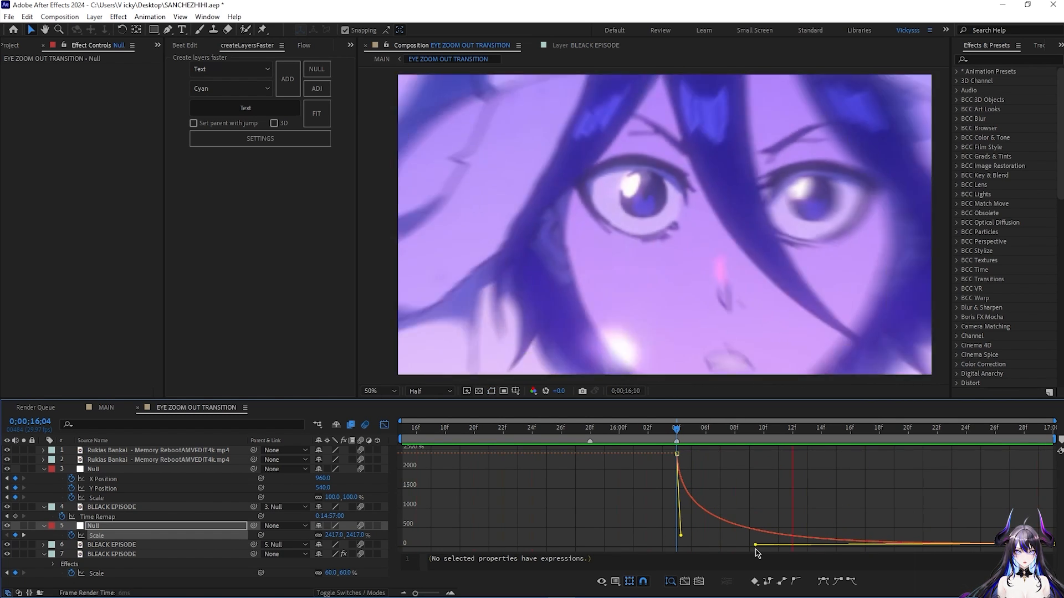
{"action": "key", "text": "space"}
{"action": "left_click_drag", "start_coordinate": [680, 534], "coordinate": [680, 519]}
{"action": "key", "text": "space"}
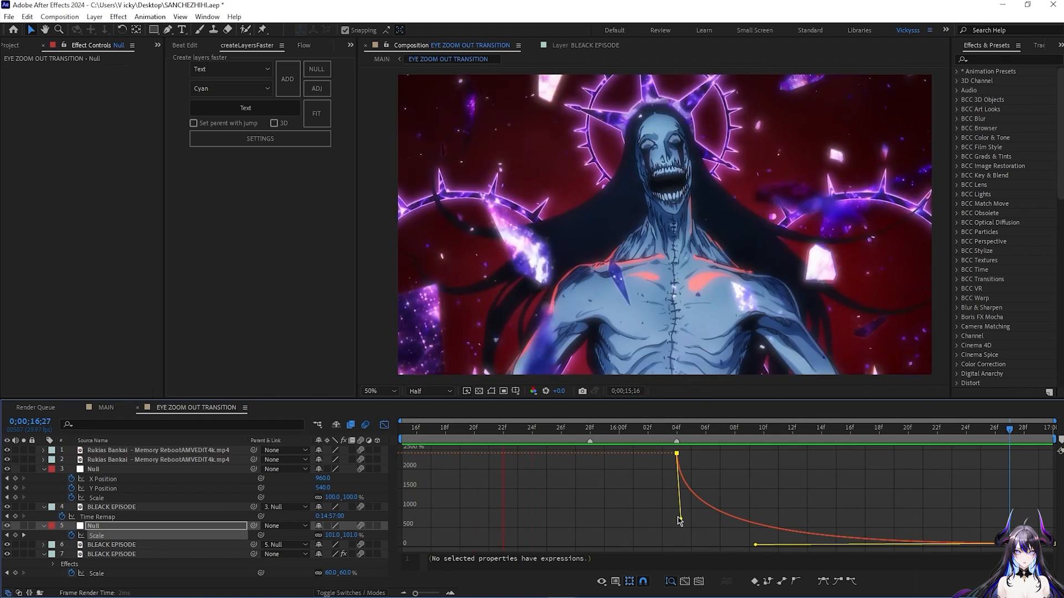
{"action": "key", "text": "space"}
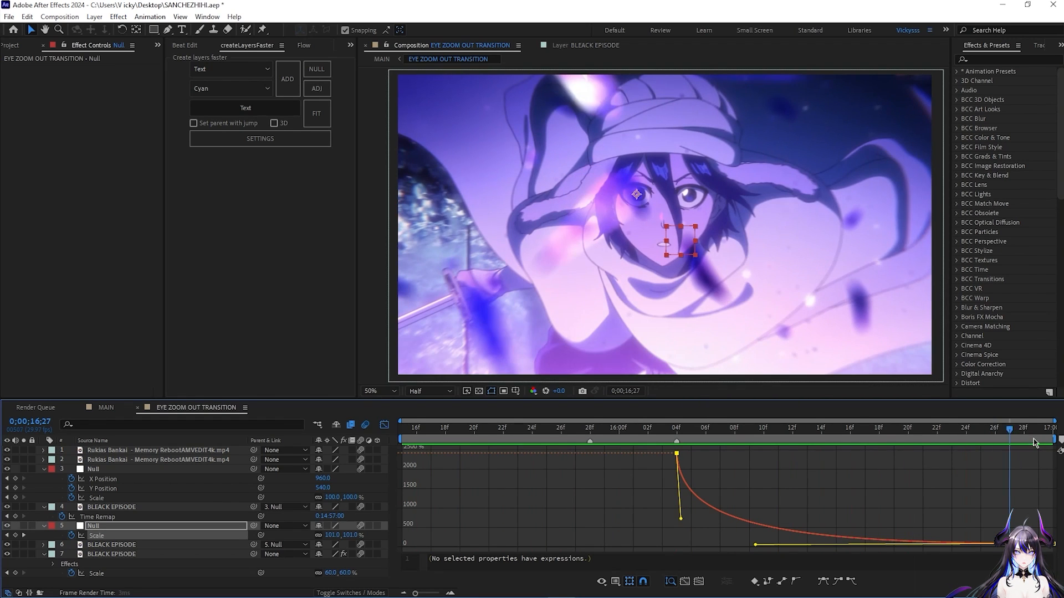
{"action": "left_click", "coordinate": [384, 427]}
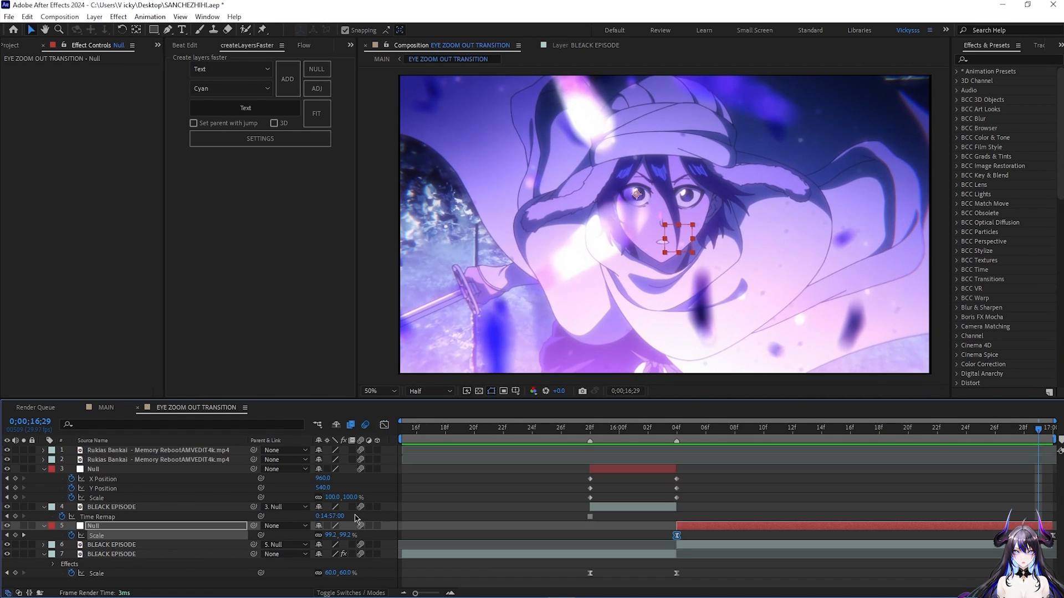
- Set the null's Scale to 100% at 0;00;16;29 and preview the eye zoom-out
{"action": "left_click", "coordinate": [333, 535]}
{"action": "type", "text": "100"}
{"action": "key", "text": "Return"}
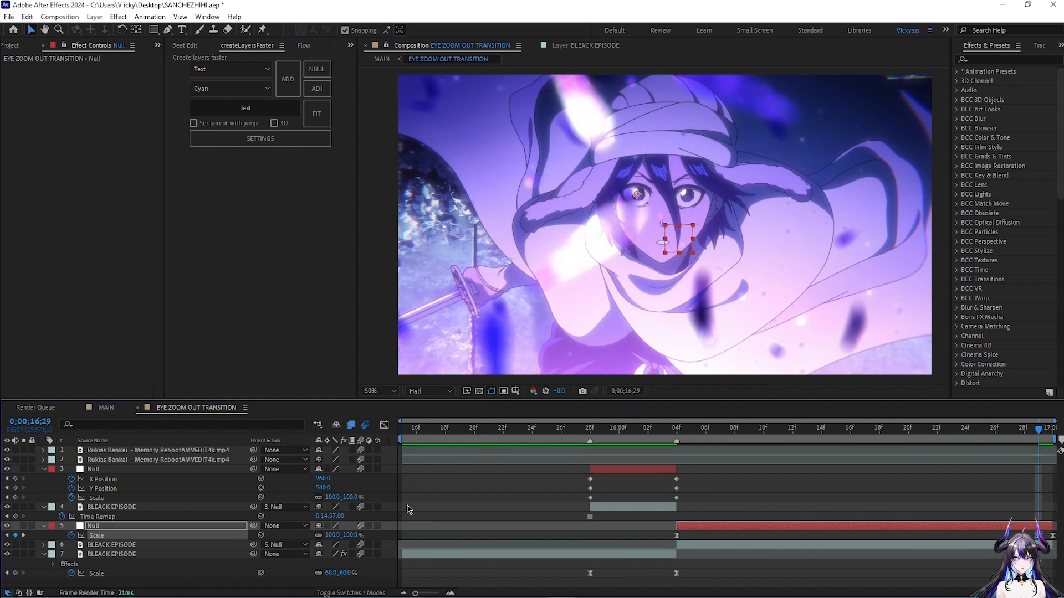
{"action": "key", "text": "space"}
{"action": "left_click", "coordinate": [1052, 537]}
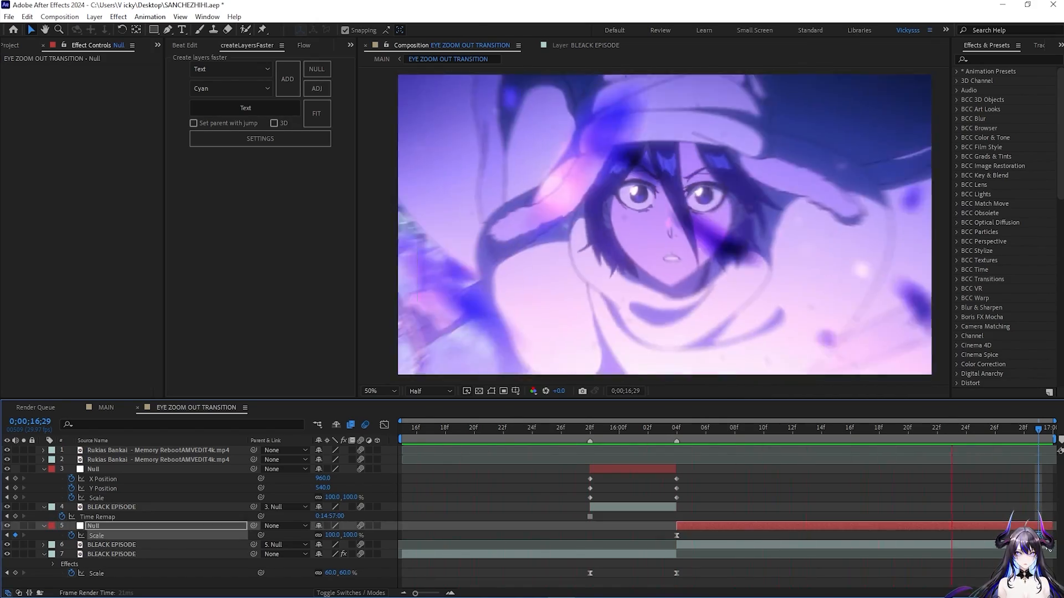
{"action": "key", "text": "space"}
{"action": "key", "text": "space"}
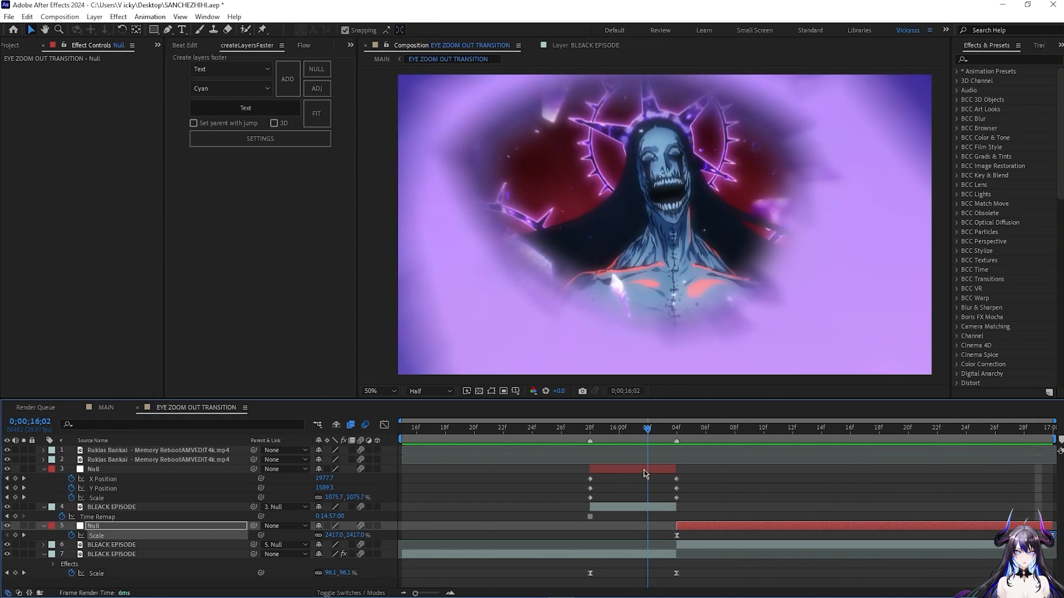
{"action": "key", "text": "space"}
{"action": "key", "text": "Page_Up"}
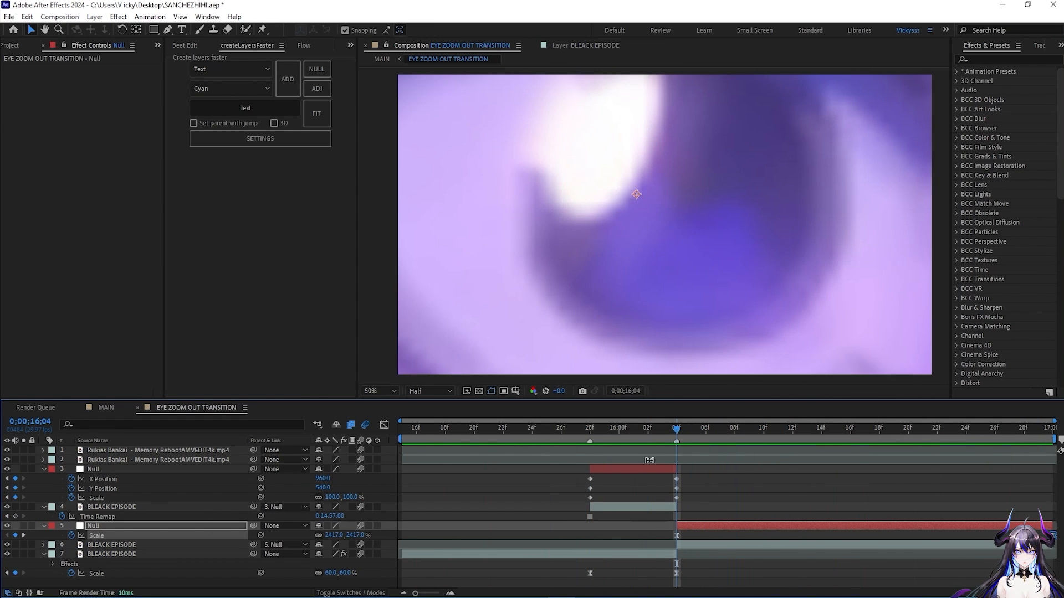
- Save the project and collapse the revealed properties of the second zoom null and the frozen BLEACK EPISODE clip
{"action": "key", "text": "ctrl+s"}
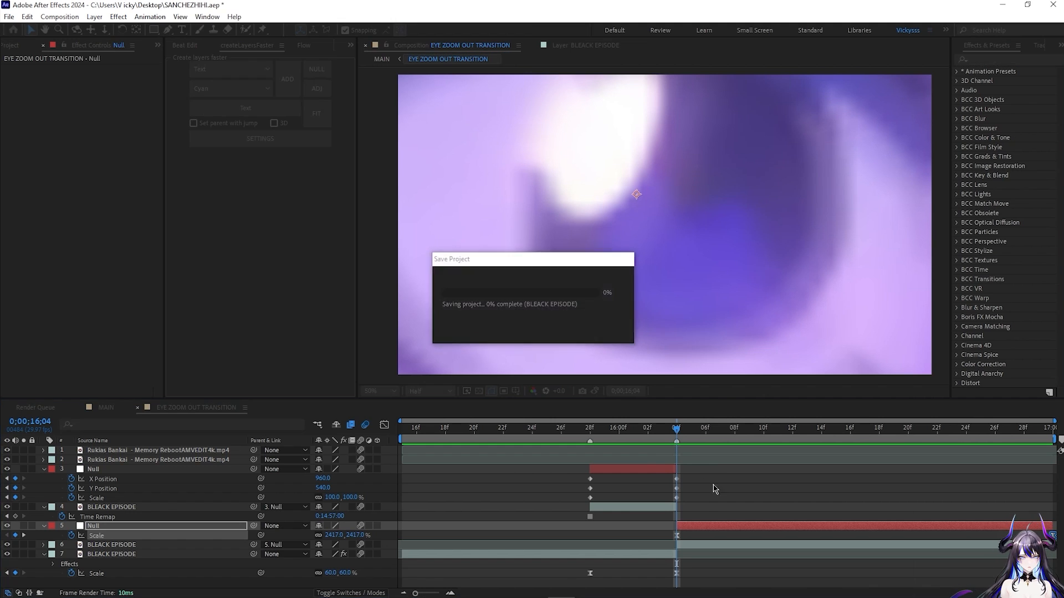
{"action": "left_click", "coordinate": [687, 525]}
{"action": "key", "text": "u"}
{"action": "left_click", "coordinate": [645, 508]}
{"action": "key", "text": "u"}
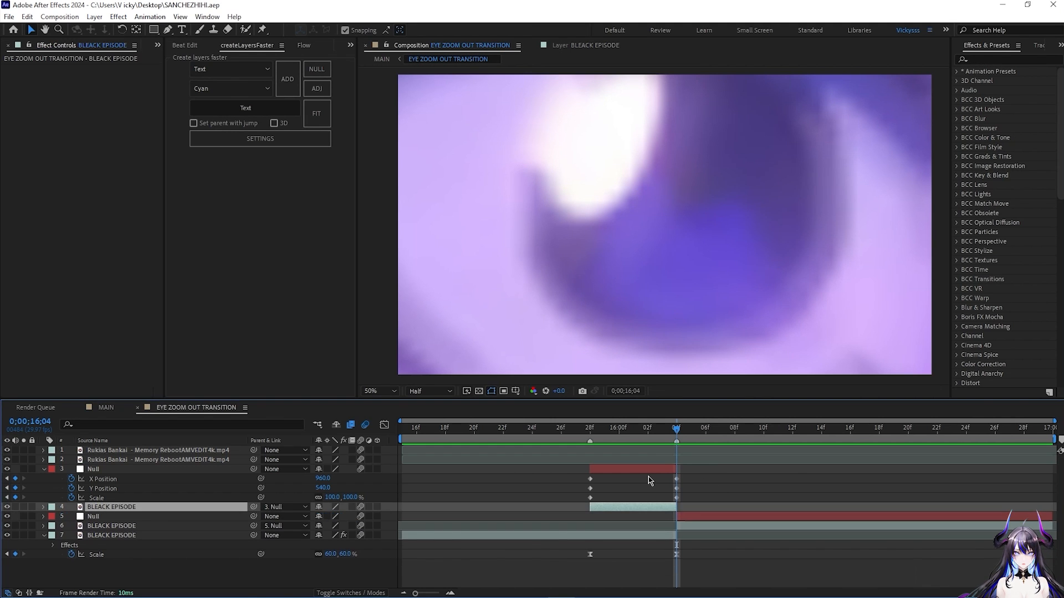
{"action": "left_click", "coordinate": [652, 470]}
- Open the MAIN composition and compare the eye transition and the following shots with the reference past 0;00;18;00
{"action": "left_click", "coordinate": [98, 410]}
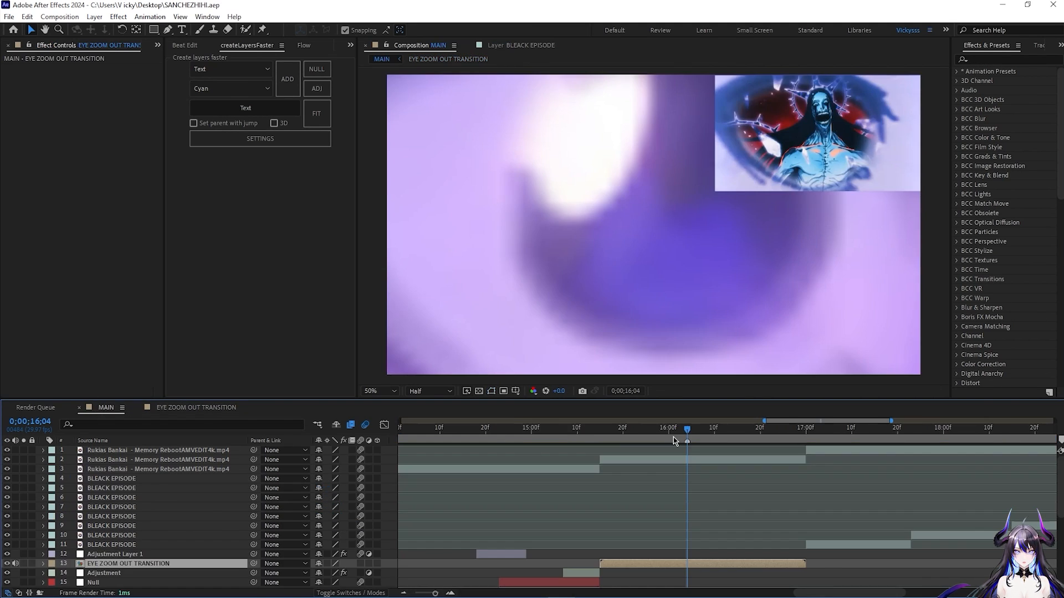
{"action": "key", "text": "space"}
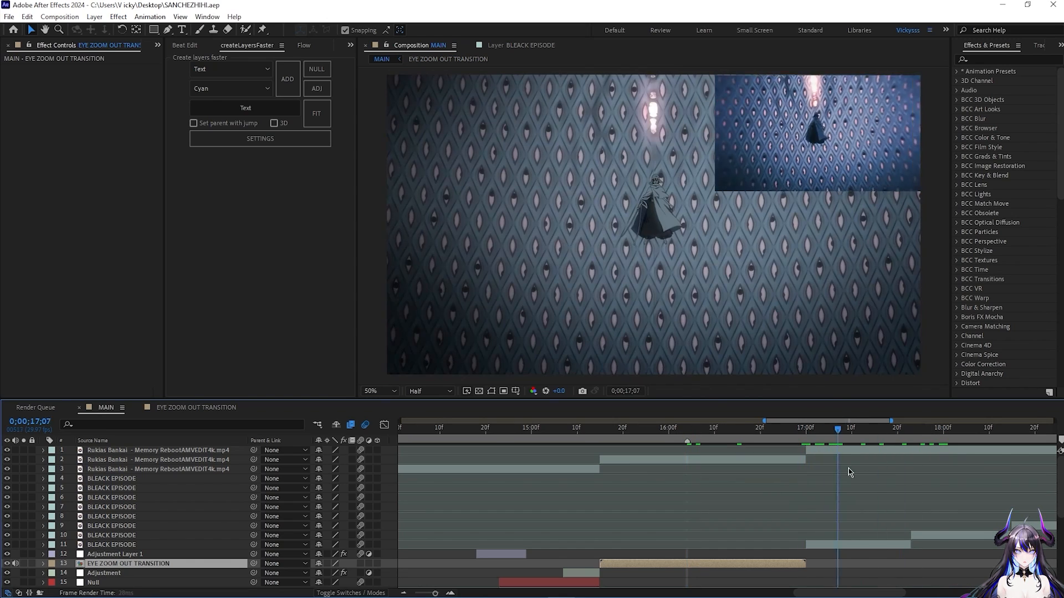
{"action": "left_click_drag", "start_coordinate": [879, 471], "coordinate": [946, 481]}
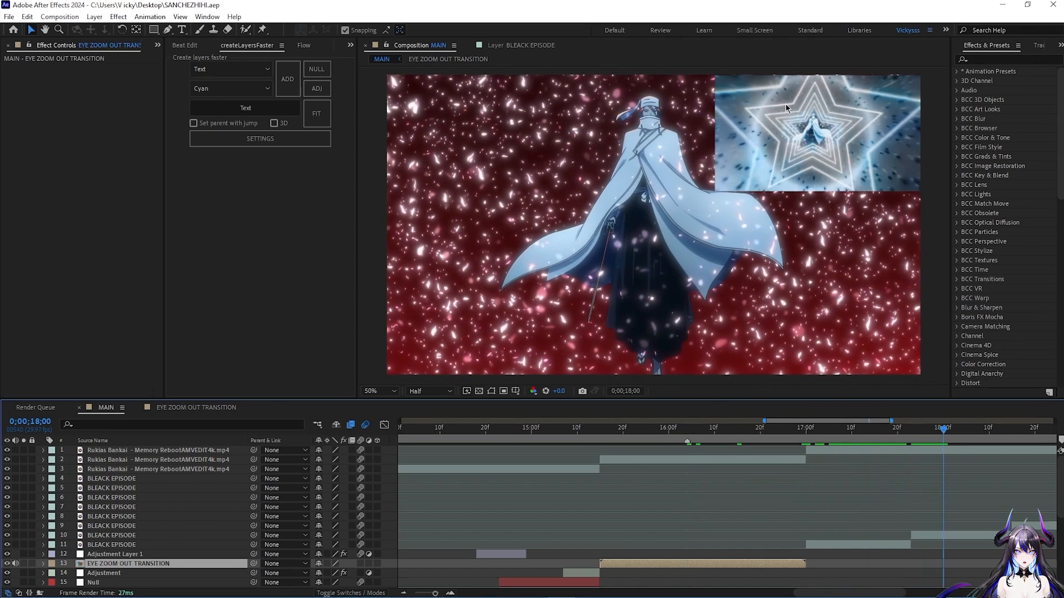
{"action": "left_click_drag", "start_coordinate": [948, 435], "coordinate": [943, 511]}
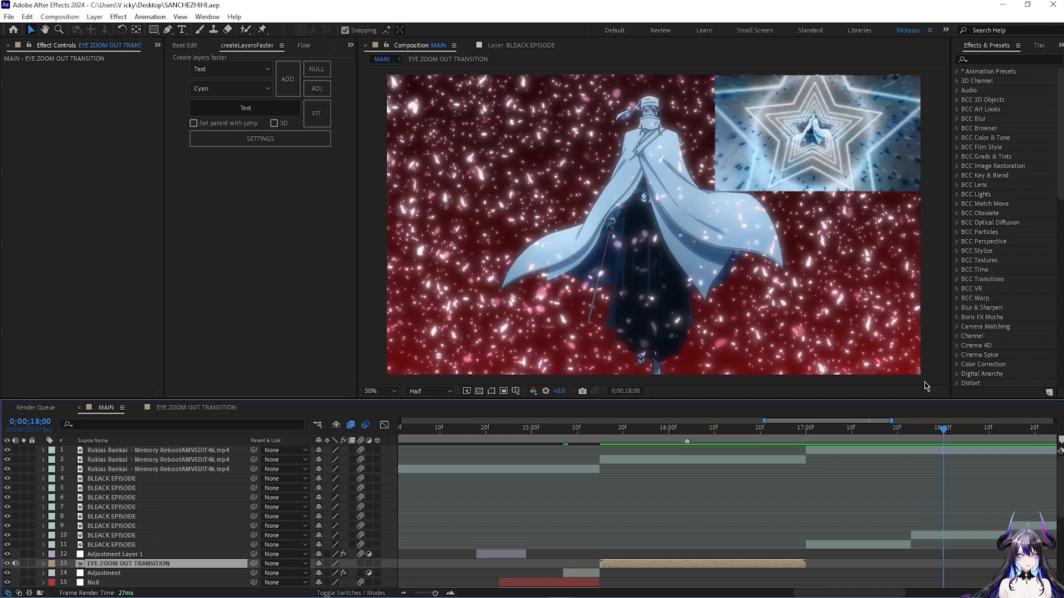
{"action": "left_click_drag", "start_coordinate": [945, 437], "coordinate": [988, 491]}
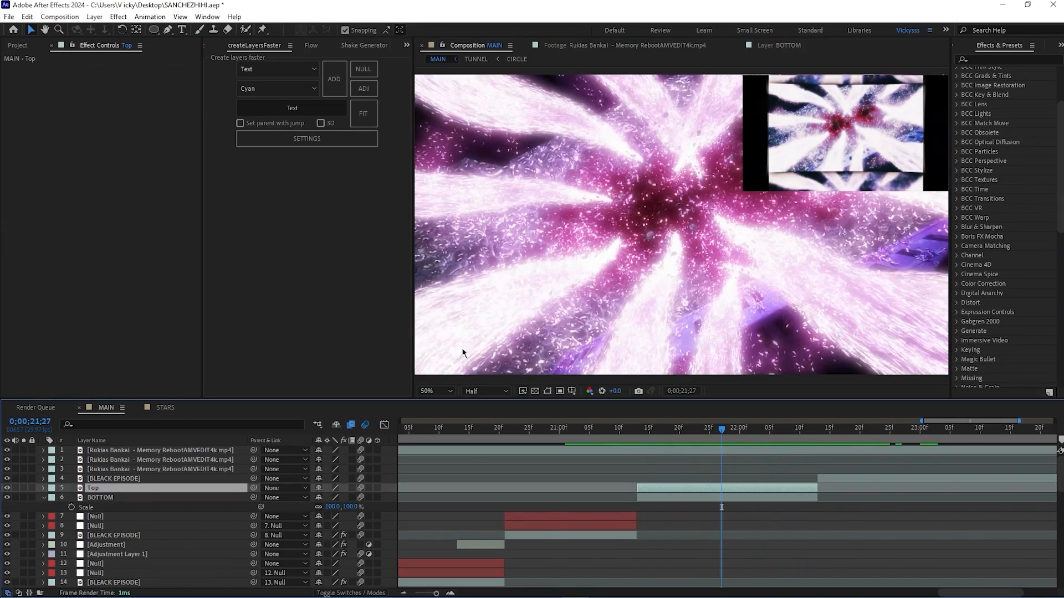
- Scale the Top and BOTTOM layers down to 80%
{"action": "key", "text": "s"}
{"action": "left_click_drag", "start_coordinate": [336, 499], "coordinate": [319, 525]}
{"action": "left_click", "coordinate": [8, 506]}
{"action": "left_click", "coordinate": [7, 506]}
{"action": "left_click", "coordinate": [100, 507]}
{"action": "key", "text": "s"}
- Apply Motion Tile to the BOTTOM layer and increase its Output Height so the image repeats vertically
{"action": "key", "text": "ctrl+space"}
{"action": "type", "text": "motion"}
{"action": "left_click", "coordinate": [688, 508]}
{"action": "left_click_drag", "start_coordinate": [118, 115], "coordinate": [134, 119]}
- Give the Top layer a Drop Shadow with 100% opacity, 115° direction, distance 21 and softness 101, and save
{"action": "left_click", "coordinate": [725, 487]}
{"action": "left_click_drag", "start_coordinate": [115, 87], "coordinate": [131, 120]}
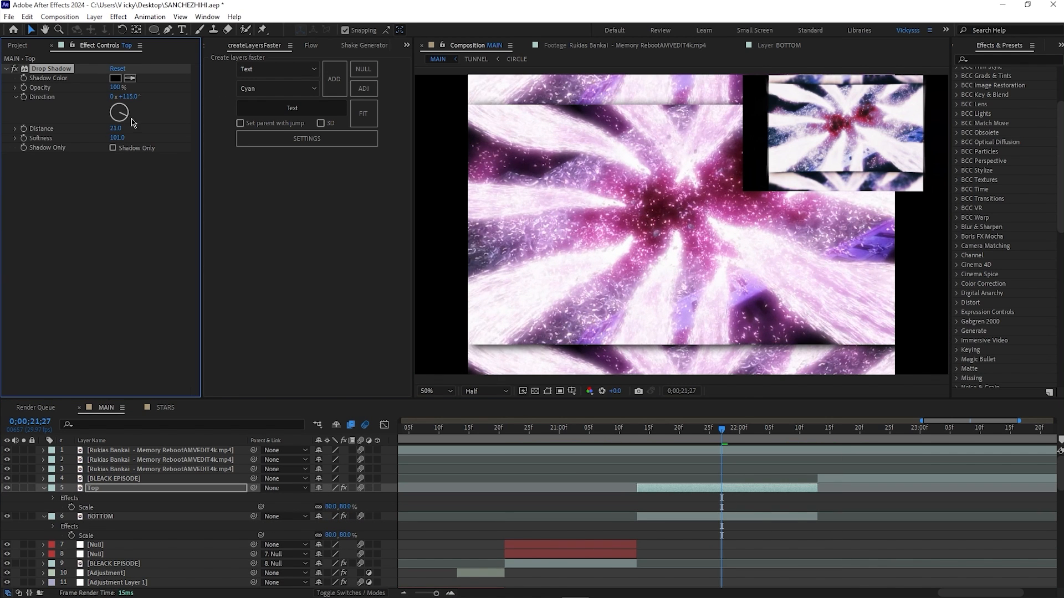
{"action": "key", "text": "u"}
{"action": "key", "text": "ctrl+s"}
- Trim the start of the following BLEACK EPISODE clip to 0;00;22;28
{"action": "left_click_drag", "start_coordinate": [721, 430], "coordinate": [793, 490]}
{"action": "left_click", "coordinate": [821, 479]}
{"action": "key", "text": "alt+["}
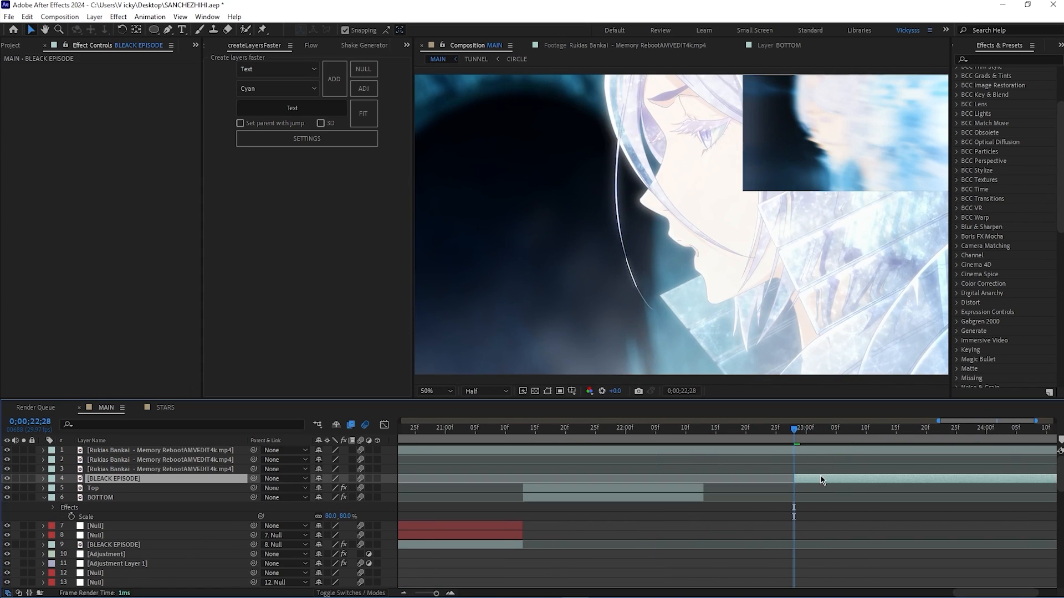
- Duplicate the trimmed BLEACK EPISODE clip and freeze the upper copy's frame at 0;00;22;29
{"action": "key", "text": "Page_Down"}
{"action": "key", "text": "ctrl+d"}
{"action": "right_click", "coordinate": [797, 486]}
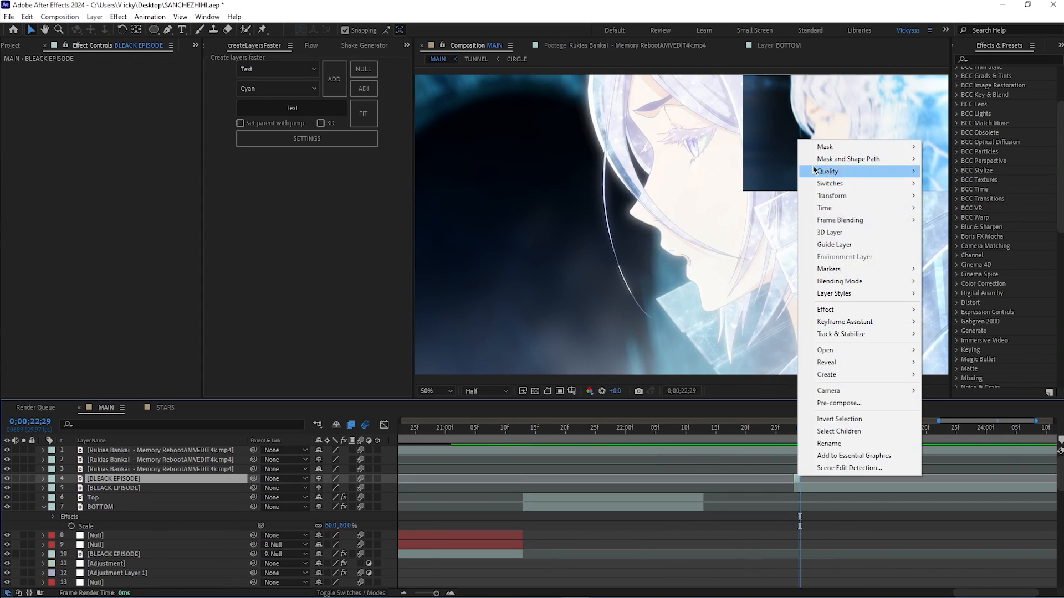
{"action": "left_click", "coordinate": [954, 242]}
{"action": "key", "text": "alt+]"}
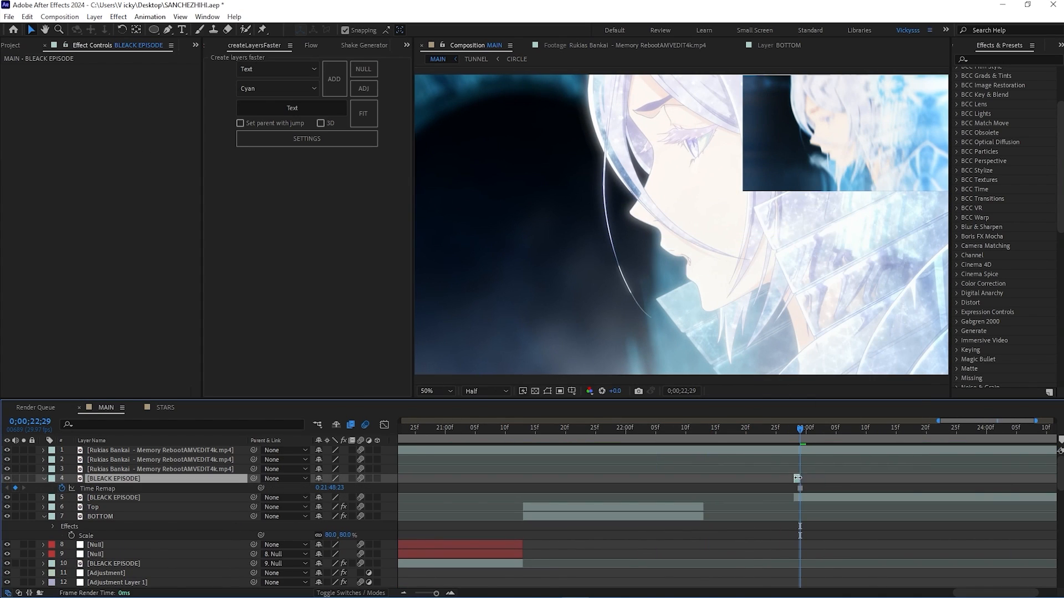
- Scale the frozen BLEACK EPISODE copy to 80% and duplicate it
{"action": "key", "text": "s"}
{"action": "left_click", "coordinate": [810, 478]}
{"action": "key", "text": "ctrl+d"}
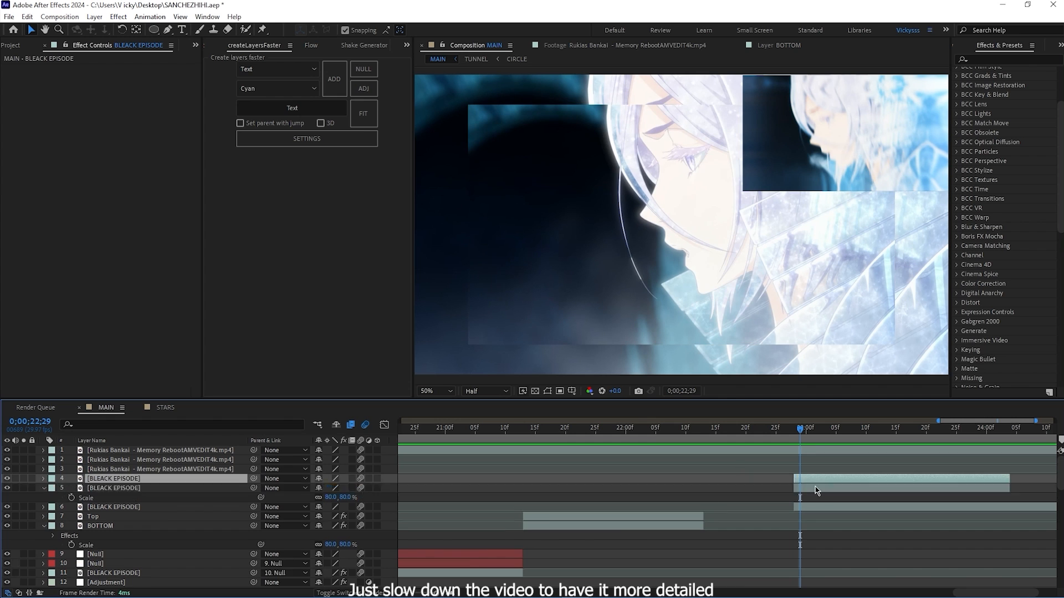
- Apply Motion Tile to the lower frozen BLEACK EPISODE copy with an Output Height of 650
{"action": "left_click", "coordinate": [829, 487]}
{"action": "key", "text": "s"}
{"action": "key", "text": "ctrl+space"}
{"action": "type", "text": "mot"}
{"action": "key", "text": "Return"}
{"action": "double_click", "coordinate": [822, 479]}
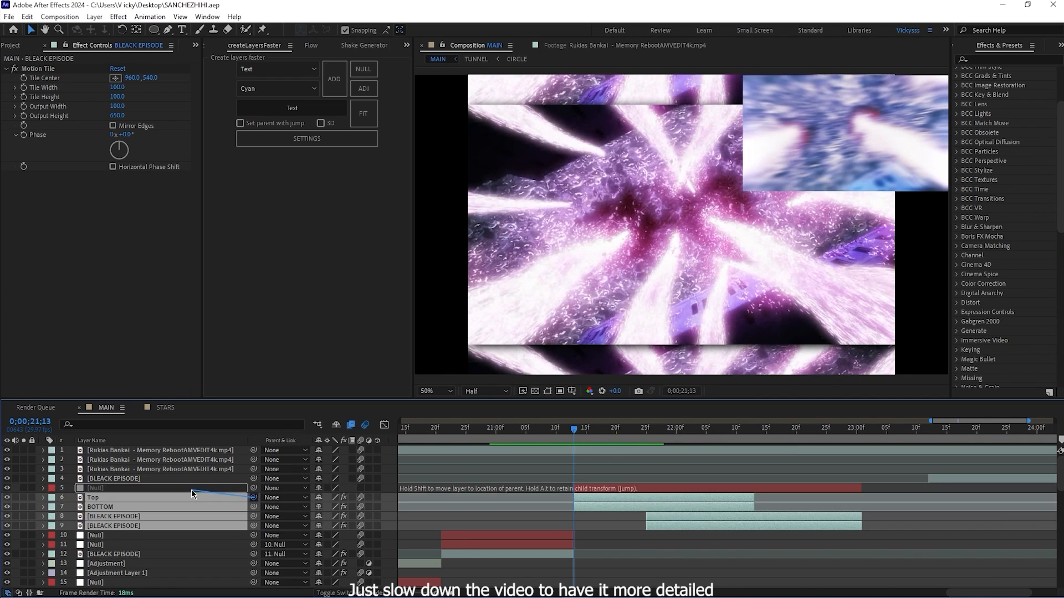
- Parent Top, BOTTOM and both frozen clips to the null and animate its Scale from 200% at 0;00;21;13 to 100% at 0;00;22;00
{"action": "left_click", "coordinate": [191, 488]}
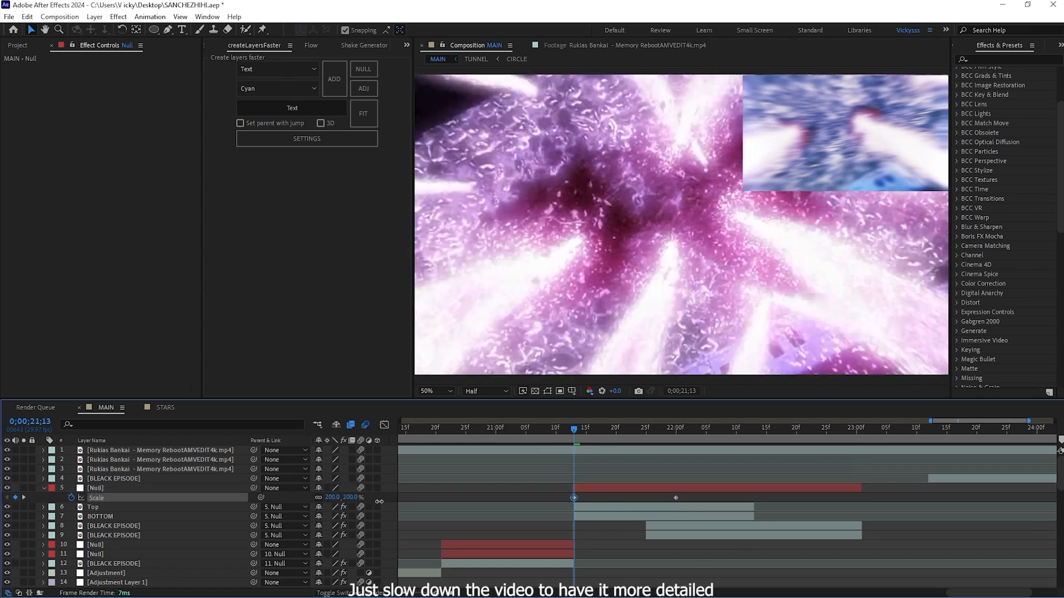
{"action": "key", "text": "shift+F3"}
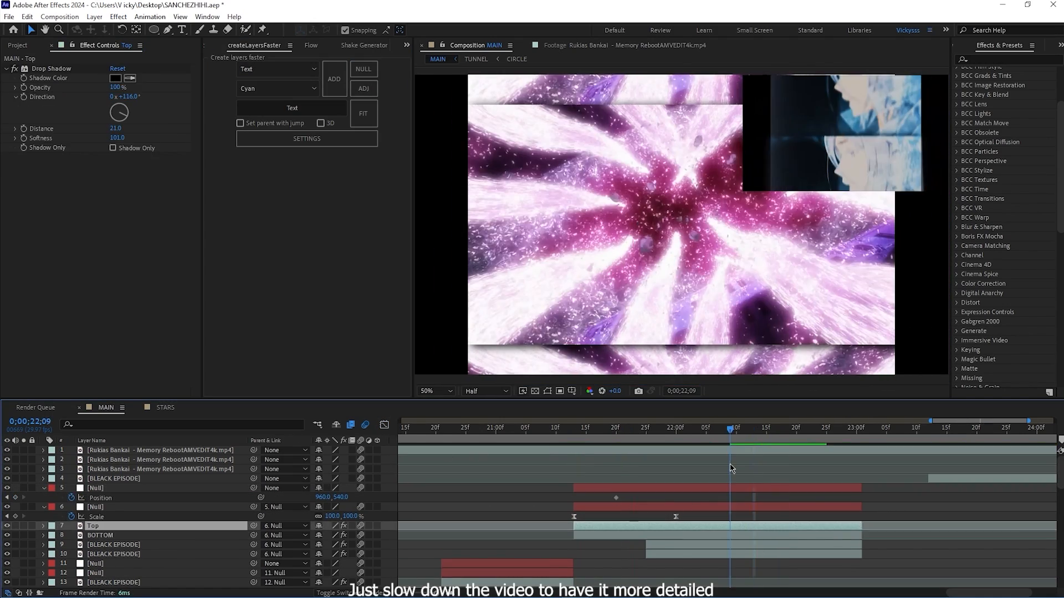
- Keyframe the parent null's Position to about 960, -1149 at 0;00;22;09 and extend BOTTOM's Motion Tile Output Height
{"action": "left_click_drag", "start_coordinate": [345, 497], "coordinate": [11, 497]}
{"action": "left_click", "coordinate": [679, 534]}
{"action": "mouse_move", "coordinate": [118, 116]}
{"action": "left_mouse_down"}
{"action": "mouse_move", "coordinate": [105, 119]}
{"action": "mouse_move", "coordinate": [123, 115]}
{"action": "left_mouse_up"}
{"action": "left_click", "coordinate": [689, 429]}
{"action": "left_click_drag", "start_coordinate": [689, 429], "coordinate": [730, 432]}
{"action": "left_click", "coordinate": [737, 479]}
{"action": "left_click", "coordinate": [740, 488]}
{"action": "left_click_drag", "start_coordinate": [346, 497], "coordinate": [14, 487]}
- Reduce the lower frozen clip's Motion Tile Output Height and move the upper frozen clip to about 0, 1731
{"action": "left_click", "coordinate": [681, 545]}
{"action": "left_click_drag", "start_coordinate": [723, 430], "coordinate": [730, 471]}
{"action": "left_click", "coordinate": [696, 535]}
{"action": "left_click", "coordinate": [696, 545]}
{"action": "left_click", "coordinate": [693, 554]}
{"action": "left_click_drag", "start_coordinate": [115, 115], "coordinate": [106, 115]}
{"action": "left_click", "coordinate": [682, 545]}
{"action": "scroll", "coordinate": [734, 255], "scroll_direction": "down", "scroll_amount": 2}
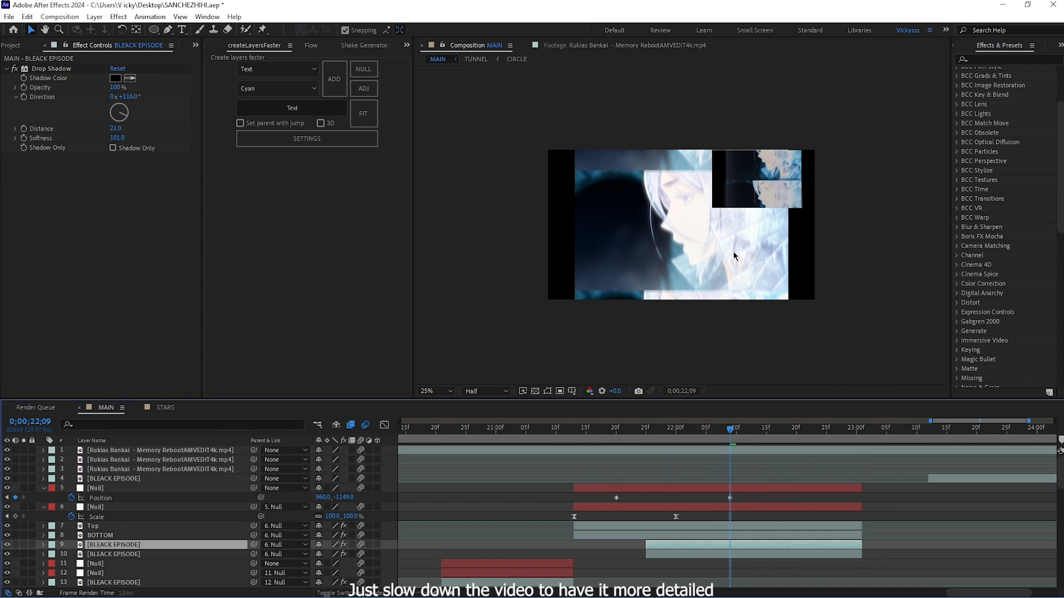
{"action": "key", "text": "p"}
{"action": "left_click_drag", "start_coordinate": [725, 543], "coordinate": [724, 543]}
{"action": "scroll", "coordinate": [726, 255], "scroll_direction": "up", "scroll_amount": 2}
- Move the null's second Position keyframe to 0;00;22;17 and start both frozen clips at about 0;00;21;22
{"action": "left_click_drag", "start_coordinate": [730, 430], "coordinate": [775, 447]}
{"action": "left_click_drag", "start_coordinate": [730, 497], "coordinate": [778, 497]}
{"action": "left_click_drag", "start_coordinate": [771, 430], "coordinate": [641, 478]}
{"action": "left_click", "coordinate": [645, 544]}
{"action": "left_click_drag", "start_coordinate": [646, 563], "coordinate": [627, 563]}
{"action": "left_click_drag", "start_coordinate": [646, 545], "coordinate": [627, 544]}
- Increase the BOTTOM layer's Motion Tile Output Height to 300 so its repeats cover the vertical slide
{"action": "left_click_drag", "start_coordinate": [642, 431], "coordinate": [622, 482]}
{"action": "left_click", "coordinate": [635, 528]}
{"action": "left_click", "coordinate": [635, 535]}
{"action": "left_click_drag", "start_coordinate": [117, 115], "coordinate": [129, 115]}
{"action": "left_click_drag", "start_coordinate": [622, 430], "coordinate": [658, 443]}
{"action": "left_click_drag", "start_coordinate": [117, 115], "coordinate": [123, 116]}
{"action": "left_click_drag", "start_coordinate": [658, 430], "coordinate": [775, 473]}
- Set the parent null's Position at 0;00;22;17 to about 960, -2069 and check the BOTTOM layer's Position
{"action": "left_click", "coordinate": [724, 488]}
{"action": "left_click_drag", "start_coordinate": [87, 101], "coordinate": [36, 102]}
{"action": "left_click", "coordinate": [166, 535]}
{"action": "key", "text": "p"}
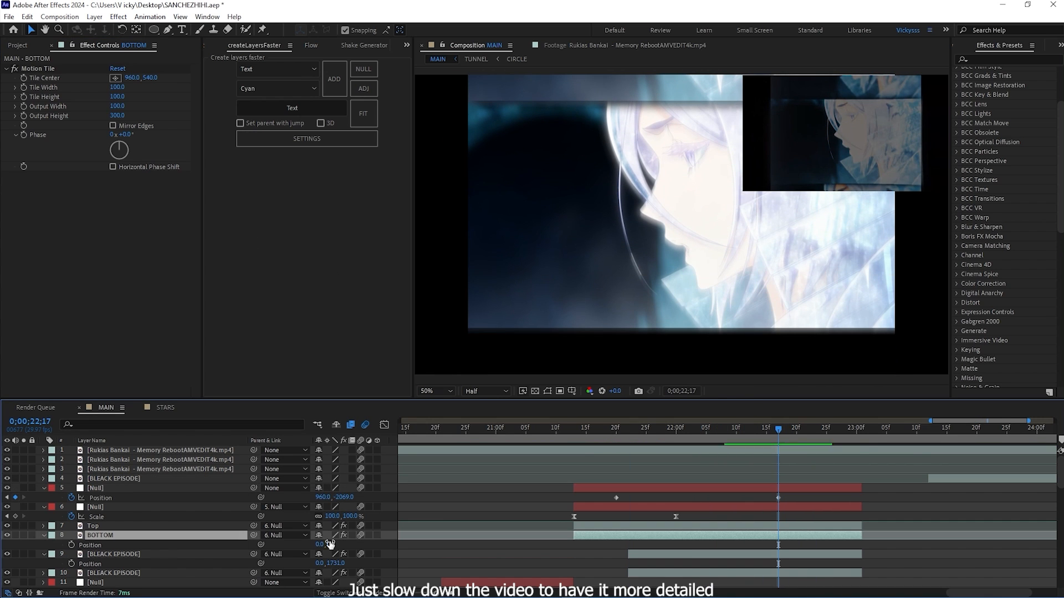
{"action": "key", "text": "ctrl+z"}
- Move the upper frozen clip to about 0, 2592 and increase the lower frozen clip's Motion Tile Output Height
{"action": "scroll", "coordinate": [64, 491], "scroll_direction": "down", "scroll_amount": 2}
{"action": "left_click_drag", "start_coordinate": [335, 508], "coordinate": [780, 442]}
{"action": "left_click", "coordinate": [167, 518]}
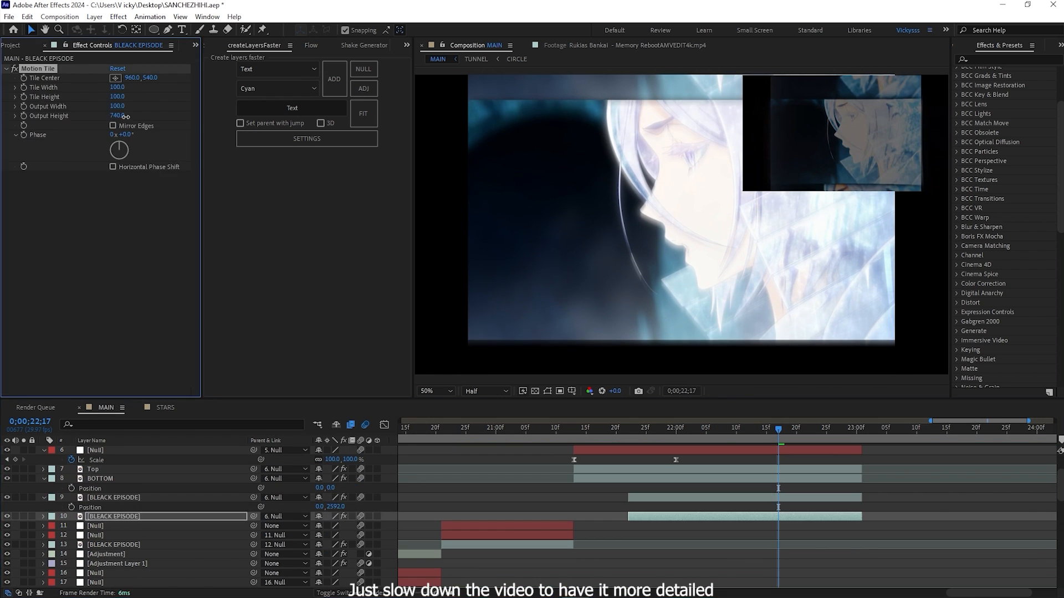
{"action": "left_click_drag", "start_coordinate": [118, 115], "coordinate": [462, 115]}
- Apply Easy Ease to both of the null's Position keyframes, adjust their curve and preview the slide
{"action": "scroll", "coordinate": [778, 443], "scroll_direction": "up", "scroll_amount": 1}
{"action": "left_click_drag", "start_coordinate": [778, 442], "coordinate": [705, 442]}
{"action": "left_click_drag", "start_coordinate": [792, 465], "coordinate": [607, 474]}
{"action": "key", "text": "F9"}
{"action": "left_click", "coordinate": [694, 430]}
{"action": "left_click", "coordinate": [384, 425]}
{"action": "mouse_move", "coordinate": [724, 544]}
{"action": "left_mouse_down"}
{"action": "mouse_move", "coordinate": [753, 546]}
{"action": "mouse_move", "coordinate": [729, 551]}
{"action": "left_mouse_up"}
{"action": "left_click_drag", "start_coordinate": [694, 430], "coordinate": [501, 430]}
{"action": "left_click", "coordinate": [384, 424]}
{"action": "key", "text": "space"}
- Move the null's last Position keyframe to about 0;00;23;00, recheck the curve and playback, and save
{"action": "left_click_drag", "start_coordinate": [778, 469], "coordinate": [854, 480]}
{"action": "key", "text": "space"}
{"action": "left_click", "coordinate": [384, 424]}
{"action": "left_click_drag", "start_coordinate": [729, 430], "coordinate": [524, 456]}
{"action": "left_click", "coordinate": [383, 425]}
{"action": "key", "text": "space"}
{"action": "key", "text": "ctrl+s"}
- Pre-compose the slide's nulls, Top, BOTTOM and frozen clips as slide
{"action": "left_click", "coordinate": [679, 545], "text": "shift"}
{"action": "right_click", "coordinate": [663, 508]}
{"action": "left_click", "coordinate": [693, 475]}
{"action": "type", "text": "slide"}
{"action": "key", "text": "Return"}
- Animate the slide pre-comp's Opacity from a keyframe near 0;00;22;07 down to 5% near 0;00;22;26
{"action": "key", "text": "t"}
{"action": "left_click_drag", "start_coordinate": [699, 430], "coordinate": [832, 458]}
{"action": "left_click", "coordinate": [71, 469]}
{"action": "left_click_drag", "start_coordinate": [322, 469], "coordinate": [259, 469]}
- Cut off the slide layer after 0;00;22;27, align its last Opacity keyframe with that end and save
{"action": "left_click_drag", "start_coordinate": [834, 430], "coordinate": [839, 432]}
{"action": "key", "text": "ctrl+shift+d"}
{"action": "key", "text": "Delete"}
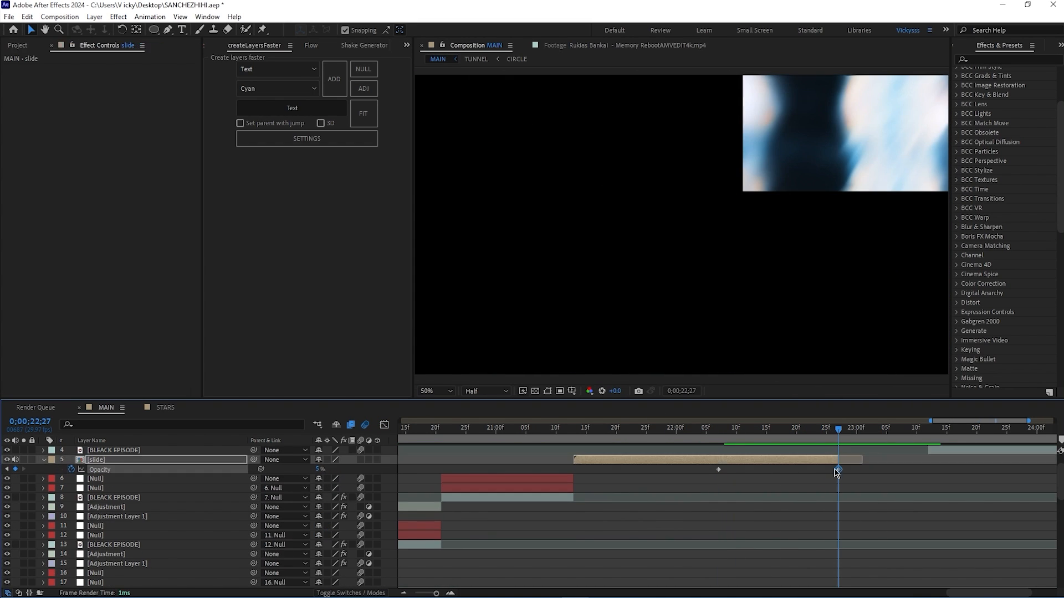
{"action": "left_click_drag", "start_coordinate": [833, 469], "coordinate": [838, 469]}
{"action": "key", "text": "ctrl+s"}
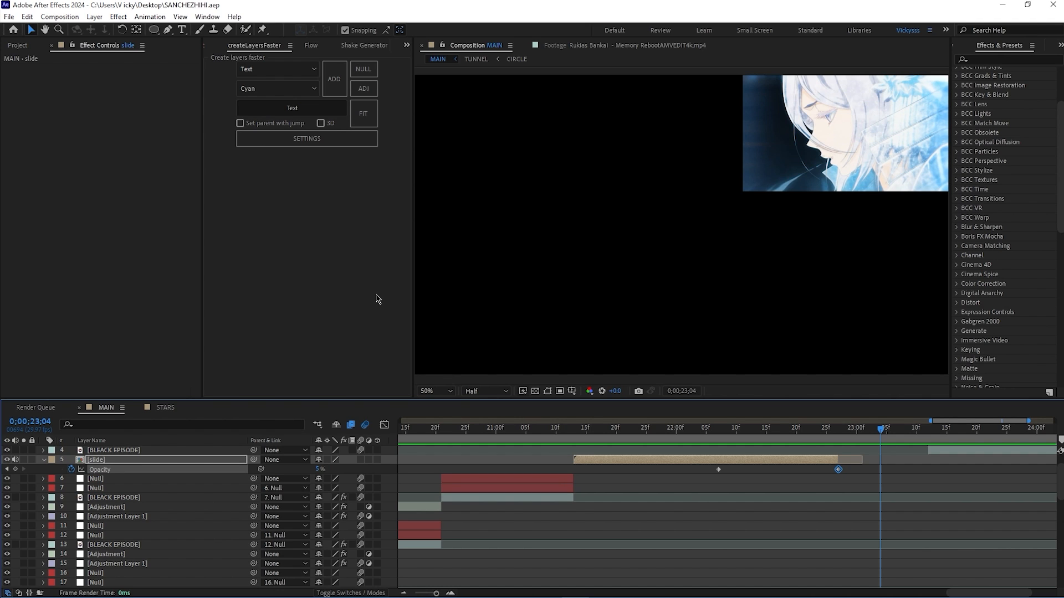
- Give the slide pre-comp a parent null and animate the null's Scale from 100% near 0;00;22;21 to 299% at 0;00;22;27
{"action": "left_click_drag", "start_coordinate": [853, 431], "coordinate": [784, 444]}
{"action": "left_click", "coordinate": [363, 68]}
{"action": "key", "text": "s"}
{"action": "left_click", "coordinate": [71, 469]}
{"action": "key", "text": "space"}
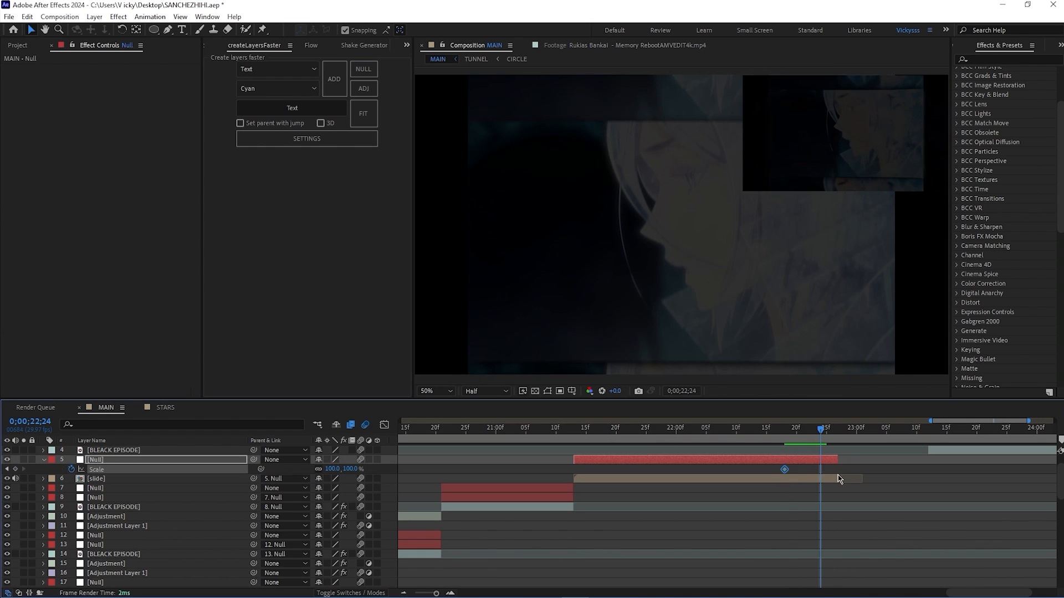
{"action": "left_click_drag", "start_coordinate": [820, 469], "coordinate": [796, 469]}
{"action": "left_click_drag", "start_coordinate": [821, 430], "coordinate": [838, 441]}
{"action": "left_click_drag", "start_coordinate": [332, 469], "coordinate": [442, 469]}
- Ease the null's Scale keyframes, reshape their curve to accelerate toward the end, and preview the zoom
{"action": "left_click_drag", "start_coordinate": [844, 465], "coordinate": [778, 470]}
{"action": "key", "text": "F9"}
{"action": "left_click", "coordinate": [384, 425]}
{"action": "left_click_drag", "start_coordinate": [798, 544], "coordinate": [834, 544]}
{"action": "left_click", "coordinate": [717, 431]}
{"action": "left_click", "coordinate": [384, 425]}
{"action": "key", "text": "space"}
{"action": "key", "text": "space"}
- Start the next BLEACK EPISODE clip at 0;00;22;27 and duplicate the Twitch adjustment layer, placing the copy above that clip
{"action": "left_click_drag", "start_coordinate": [778, 469], "coordinate": [838, 442]}
{"action": "left_click_drag", "start_coordinate": [954, 450], "coordinate": [835, 474]}
{"action": "scroll", "coordinate": [835, 474], "scroll_direction": "up", "scroll_amount": 1}
{"action": "scroll", "coordinate": [835, 474], "scroll_direction": "down", "scroll_amount": 3}
{"action": "left_click", "coordinate": [762, 553]}
{"action": "key", "text": "ctrl+d"}
{"action": "left_click_drag", "start_coordinate": [222, 554], "coordinate": [228, 476]}
- Position the Twitch adjustment layer copy over the cut at 0;00;22;27 and preview the transition
{"action": "key", "text": "u"}
{"action": "left_click_drag", "start_coordinate": [759, 479], "coordinate": [928, 480]}
{"action": "key", "text": "u"}
{"action": "scroll", "coordinate": [928, 480], "scroll_direction": "up", "scroll_amount": 1}
{"action": "left_click_drag", "start_coordinate": [888, 433], "coordinate": [905, 479]}
{"action": "key", "text": "u"}
{"action": "key", "text": "u"}
{"action": "left_click_drag", "start_coordinate": [888, 433], "coordinate": [873, 434]}
{"action": "key", "text": "space"}
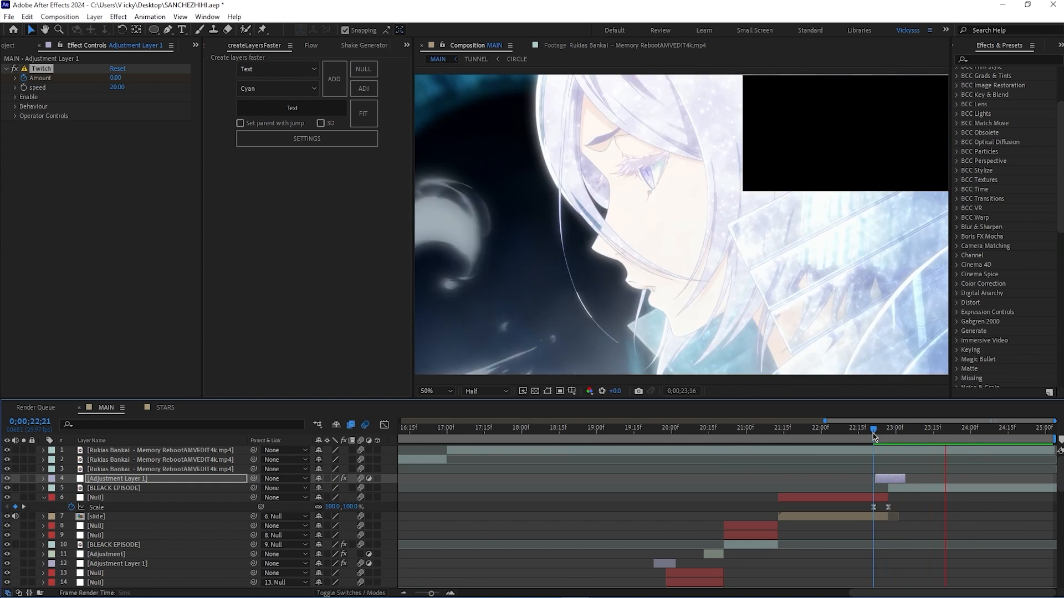
- Enable time remapping on the new BLEACK EPISODE clip with eased keyframes at its start and near 0;00;23;24
{"action": "left_click", "coordinate": [900, 448]}
{"action": "left_click_drag", "start_coordinate": [900, 433], "coordinate": [954, 498]}
{"action": "right_click", "coordinate": [925, 487]}
{"action": "mouse_move", "coordinate": [936, 216]}
{"action": "left_click", "coordinate": [809, 216]}
{"action": "left_click", "coordinate": [16, 497]}
{"action": "left_click", "coordinate": [16, 497]}
{"action": "left_click_drag", "start_coordinate": [967, 493], "coordinate": [878, 502]}
{"action": "key", "text": "F9"}
- Reshape the clip's Time Remap curve so it starts fast and slows toward the last keyframe, and preview it
{"action": "left_click_drag", "start_coordinate": [936, 430], "coordinate": [888, 433]}
{"action": "key", "text": "space"}
{"action": "key", "text": "space"}
{"action": "key", "text": "shift+F3"}
{"action": "right_click", "coordinate": [929, 540]}
{"action": "left_click", "coordinate": [954, 427]}
{"action": "left_click", "coordinate": [888, 538]}
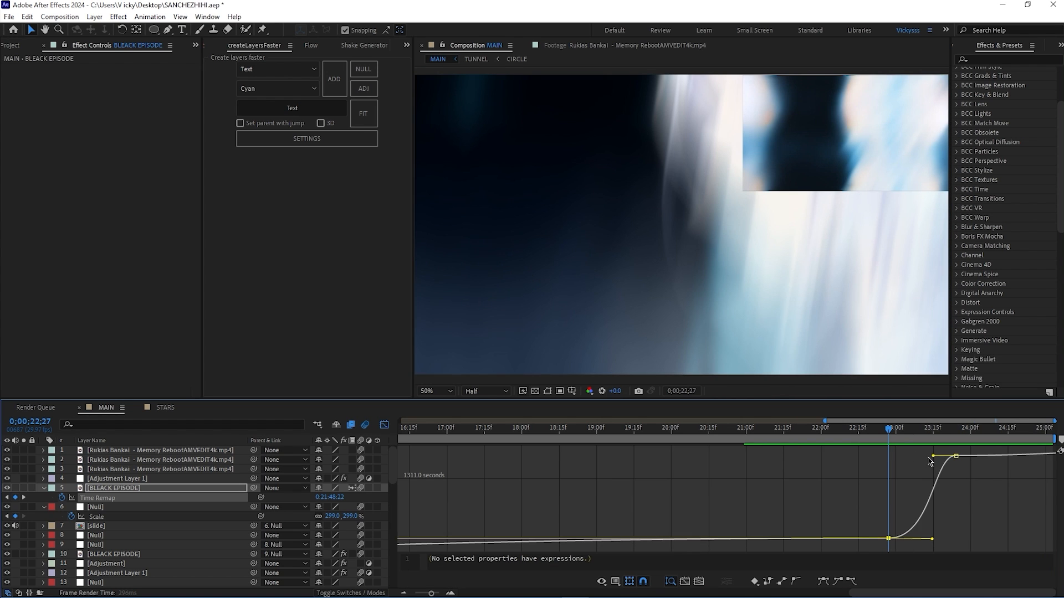
{"action": "left_click_drag", "start_coordinate": [932, 539], "coordinate": [918, 518]}
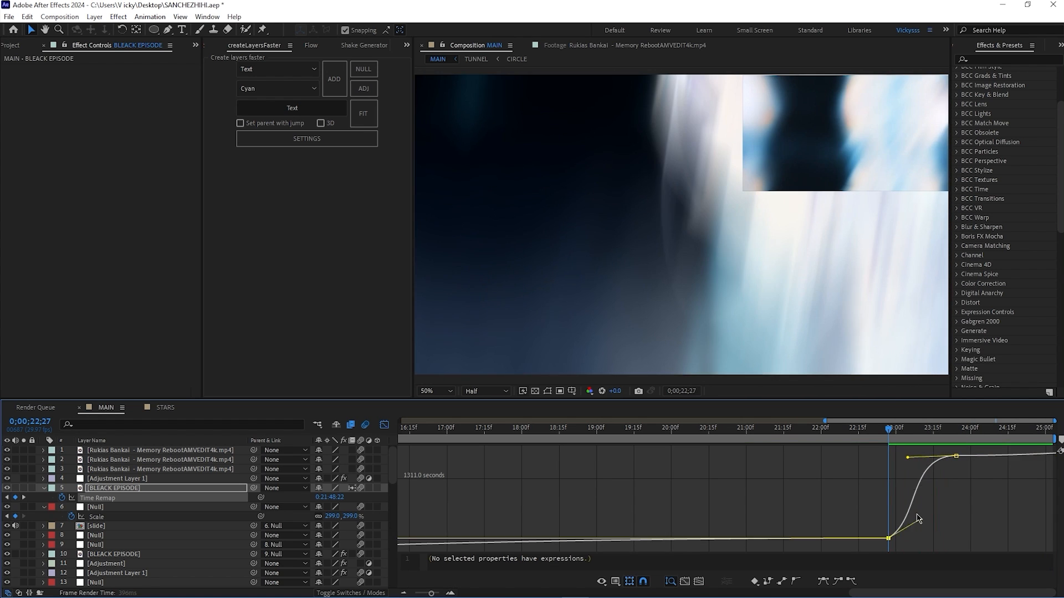
{"action": "key", "text": "space"}
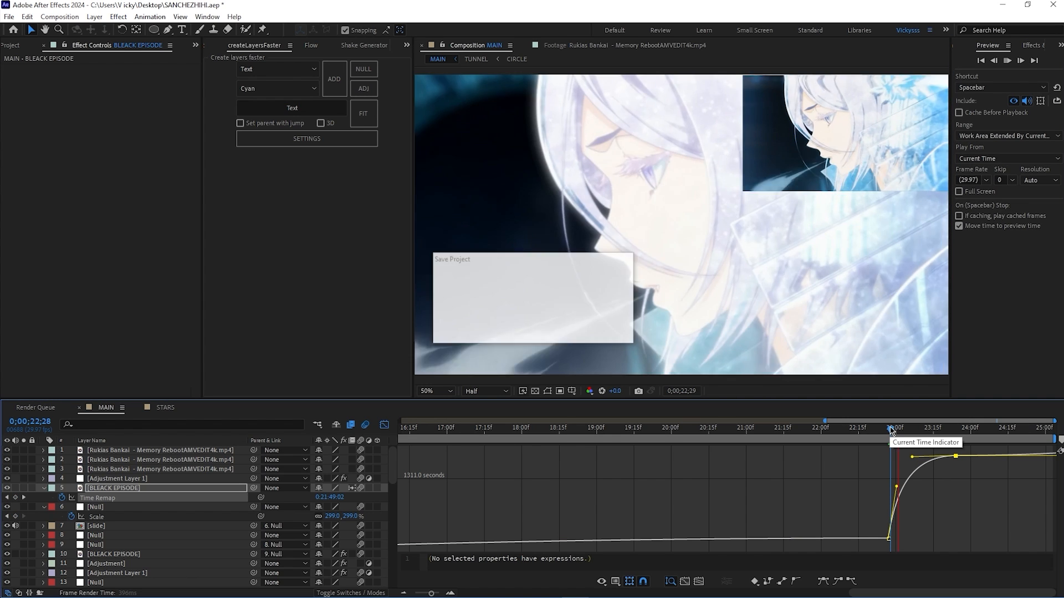
- Copy Motion Tile and the keyframed S_Shake from the earlier BLEACK EPISODE clip onto the clip starting at 0;00;22;27, and preview
{"action": "key", "text": "shift+F3"}
{"action": "key", "text": "u"}
{"action": "key", "text": "Page_Up"}
{"action": "left_click", "coordinate": [843, 517]}
{"action": "left_click", "coordinate": [751, 544]}
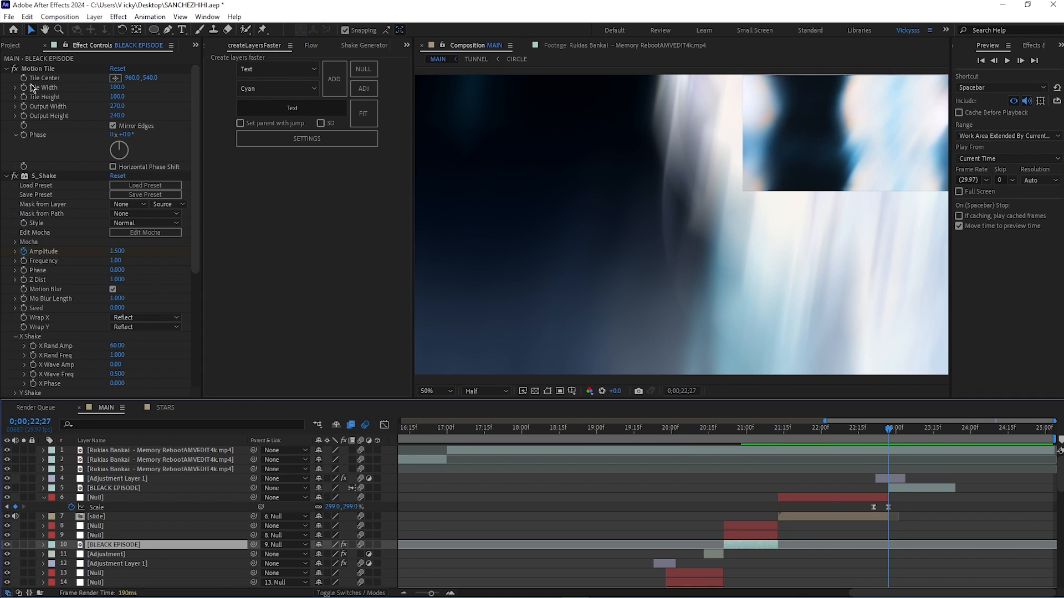
{"action": "left_click", "coordinate": [889, 487]}
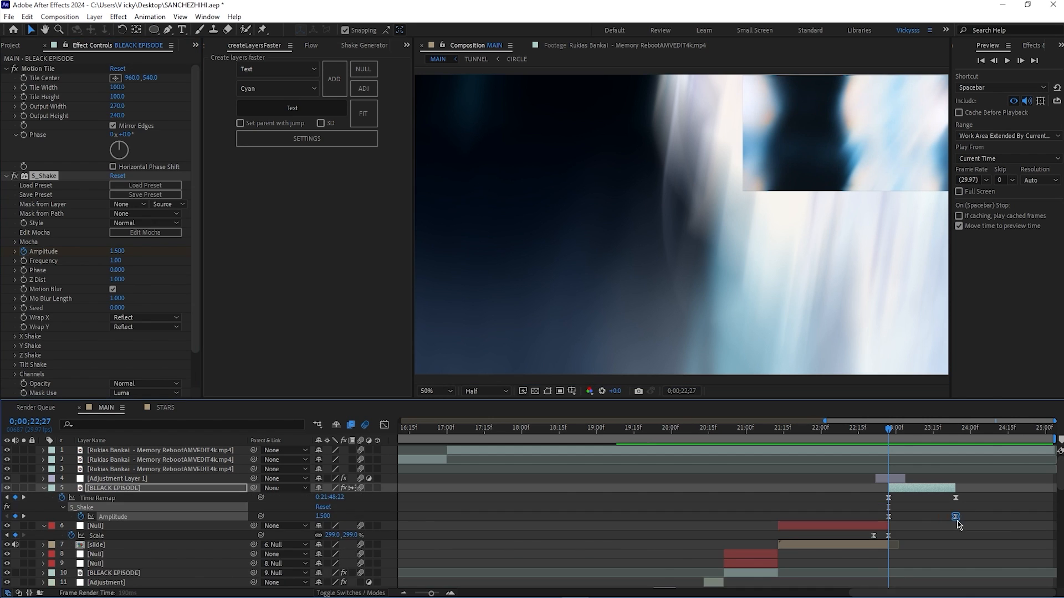
{"action": "key", "text": "space"}
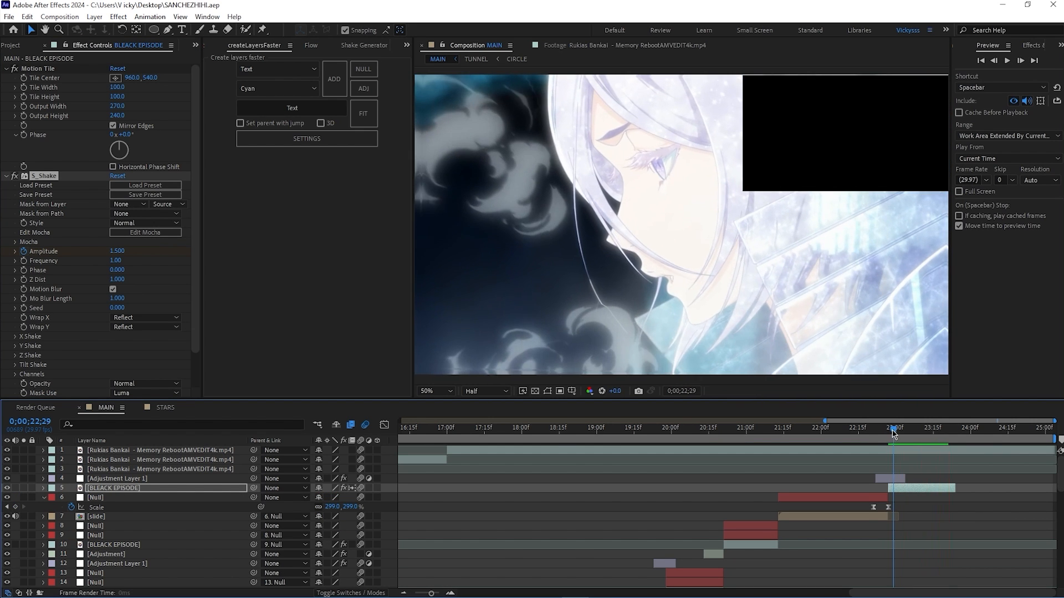
{"action": "key", "text": "space"}
- Give this clip a parent null and animate the null's Scale from 45% at 0;00;22;27 up to 100% near 0;00;23;24
{"action": "left_click", "coordinate": [373, 75]}
{"action": "left_click", "coordinate": [71, 497]}
{"action": "left_click_drag", "start_coordinate": [928, 497], "coordinate": [955, 497]}
{"action": "left_click_drag", "start_coordinate": [928, 429], "coordinate": [888, 428]}
{"action": "left_click_drag", "start_coordinate": [330, 497], "coordinate": [316, 496]}
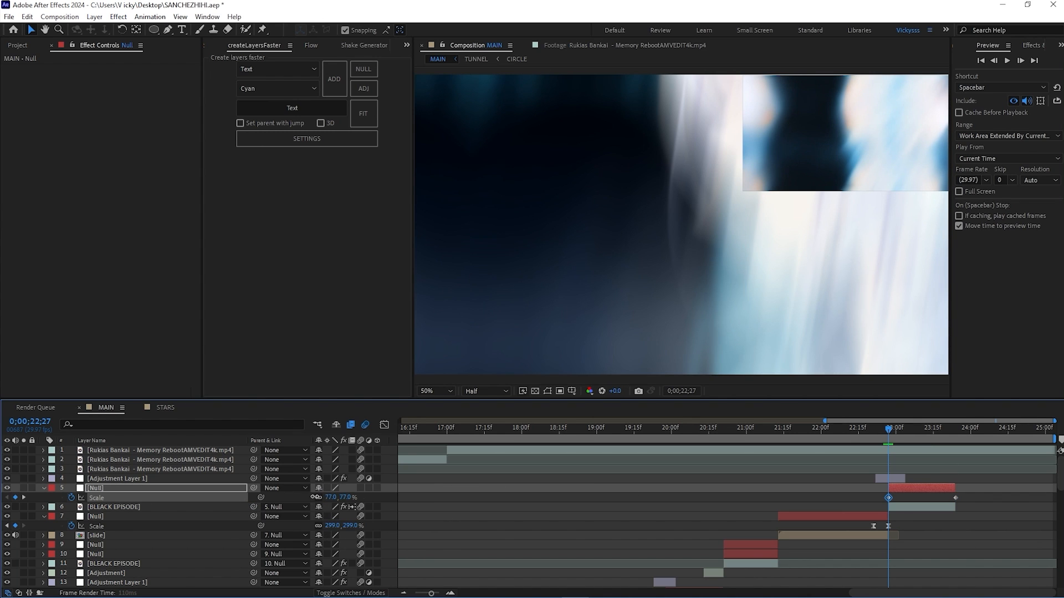
- Ease the new null's Scale keyframes into a fast-start, slow-end curve, save the project and preview
{"action": "left_click", "coordinate": [96, 498]}
{"action": "key", "text": "F9"}
{"action": "key", "text": "shift+F3"}
{"action": "left_click_drag", "start_coordinate": [910, 544], "coordinate": [893, 477]}
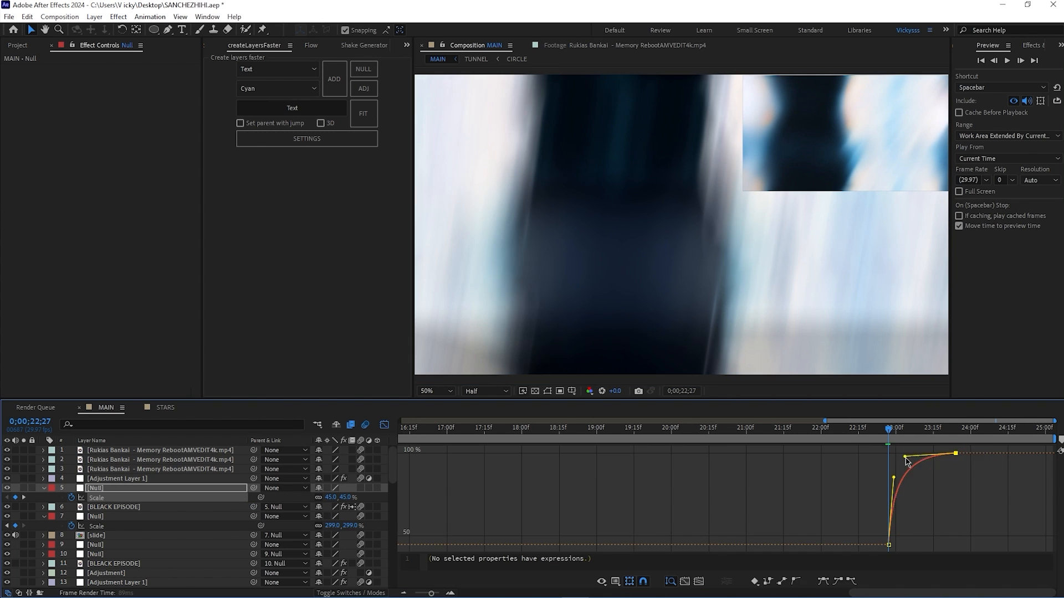
{"action": "key", "text": "shift+F3"}
{"action": "key", "text": "u"}
{"action": "key", "text": "ctrl+s"}
{"action": "key", "text": "space"}
- Place a duplicate adjustment layer from 0;00;23;17 to the clip's end and apply the Offset effect to it
{"action": "left_click", "coordinate": [901, 479]}
{"action": "key", "text": "ctrl+d"}
{"action": "left_click_drag", "start_coordinate": [902, 479], "coordinate": [951, 489]}
{"action": "key", "text": "ctrl+space"}
{"action": "left_click", "coordinate": [939, 508]}
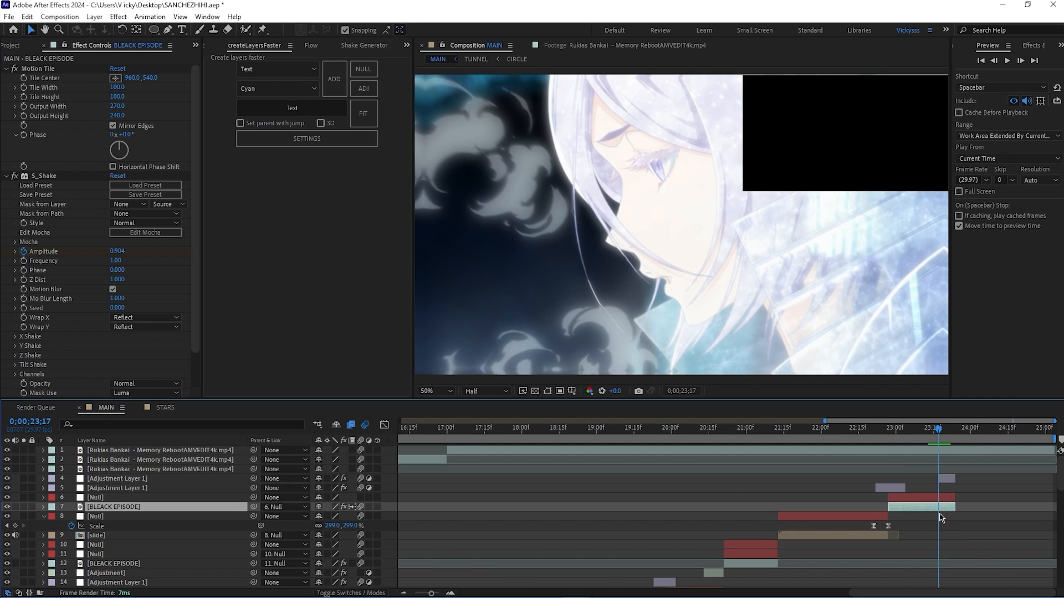
- Place a one-frame black solid at 0;00;23;17 and cut the Offset adjustment layer so it starts at 0;00;23;18
{"action": "key", "text": "ctrl+shift+d"}
{"action": "key", "text": "semicolon"}
{"action": "key", "text": "ctrl+z"}
{"action": "key", "text": "ctrl+y"}
{"action": "left_click", "coordinate": [570, 404]}
{"action": "key", "text": "ctrl+shift+d"}
{"action": "left_click", "coordinate": [748, 479]}
{"action": "key", "text": "Delete"}
{"action": "key", "text": "Page_Down"}
{"action": "key", "text": "Page_Up"}
{"action": "key", "text": "ctrl+shift+d"}
{"action": "left_click_drag", "start_coordinate": [726, 479], "coordinate": [750, 488]}
{"action": "key", "text": "Delete"}
{"action": "key", "text": "Page_Down"}
- Set the Offset's Shift Center To to 314, 540 and add Directional Blur with Blur Length 62.2 and Direction 90°
{"action": "left_click_drag", "start_coordinate": [132, 78], "coordinate": [1, 77]}
{"action": "key", "text": "ctrl+space"}
{"action": "type", "text": "dir"}
{"action": "key", "text": "Return"}
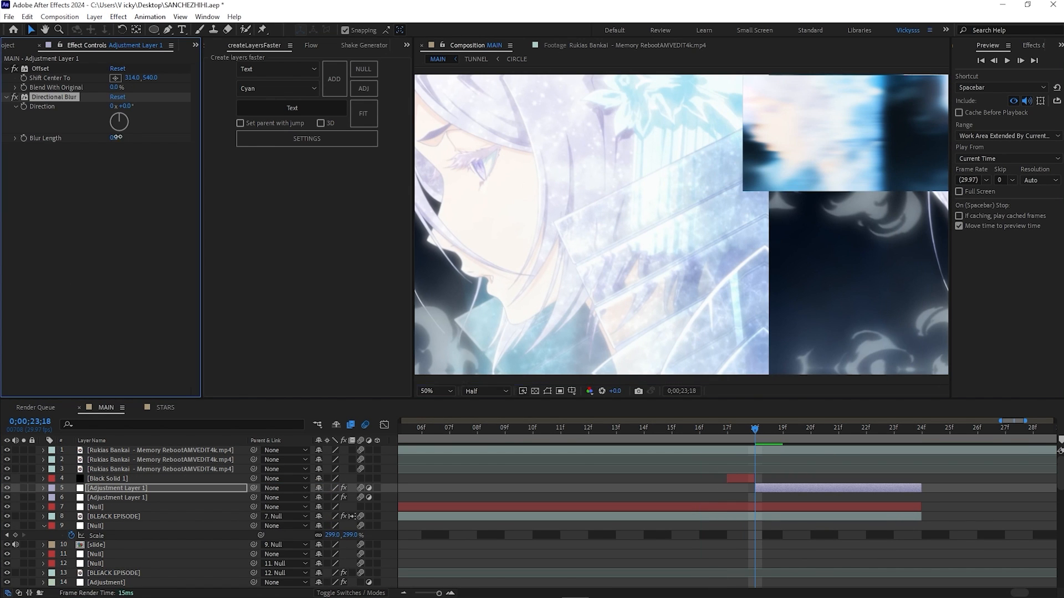
{"action": "left_click_drag", "start_coordinate": [115, 139], "coordinate": [214, 134]}
{"action": "left_click", "coordinate": [126, 106]}
{"action": "type", "text": "90"}
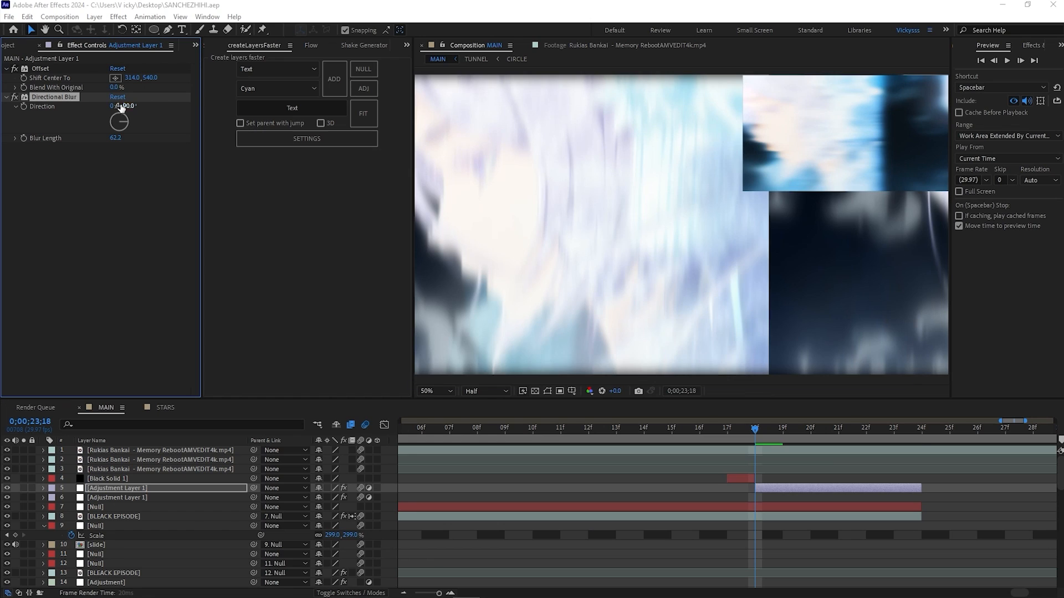
{"action": "key", "text": "Return"}
- Split the Offset adjustment layer at 0;00;23;20 and place a duplicate of the black solid there
{"action": "key", "text": "Page_Down"}
{"action": "key", "text": "Page_Down"}
{"action": "key", "text": "ctrl+shift+d"}
{"action": "left_click", "coordinate": [742, 479]}
{"action": "key", "text": "ctrl+d"}
{"action": "left_click_drag", "start_coordinate": [742, 479], "coordinate": [824, 479]}
{"action": "key", "text": "Page_Down"}
{"action": "key", "text": "Page_Down"}
{"action": "key", "text": "Page_Down"}
{"action": "key", "text": "Page_Down"}
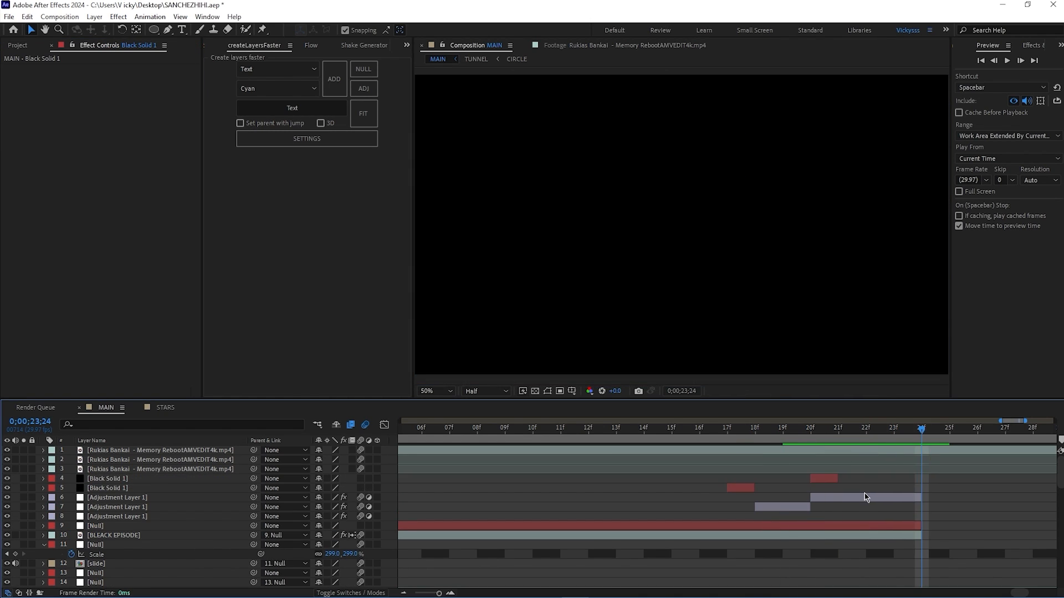
- Remove the adjustment and black solid pieces after 0;00;23;20, end the null and clip there, preview and save
{"action": "left_click", "coordinate": [867, 498]}
{"action": "key", "text": "Delete"}
{"action": "left_click", "coordinate": [826, 508]}
{"action": "left_click", "coordinate": [705, 430]}
{"action": "key", "text": "space"}
{"action": "key", "text": "ctrl+s"}
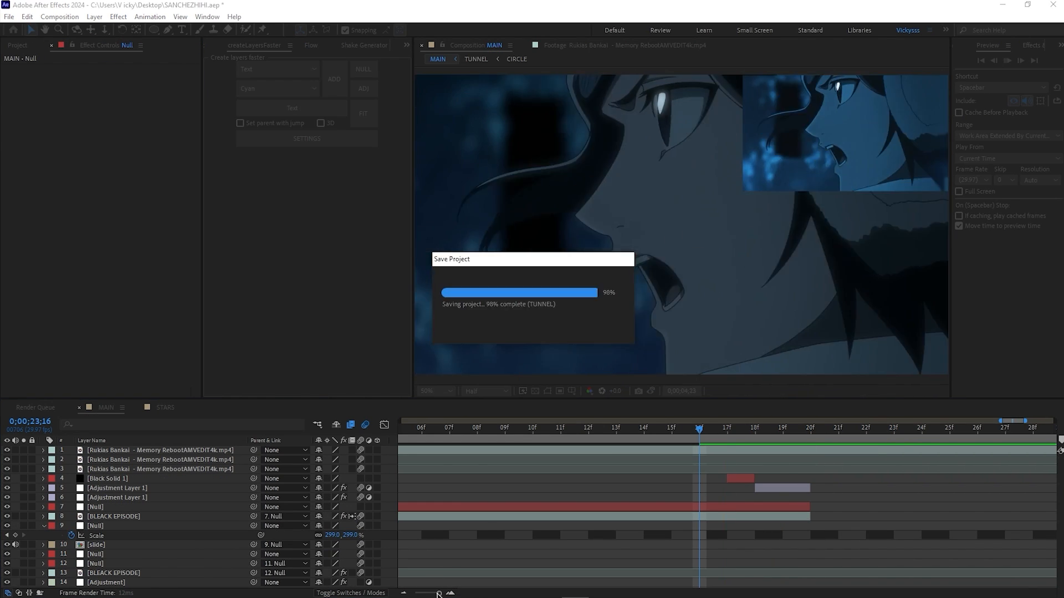
- Pre-compose all layers of MAIN into a new composition named FINISH
{"action": "scroll", "coordinate": [485, 514], "scroll_direction": "down", "scroll_amount": 5}
{"action": "key", "text": "ctrl+shift+c"}
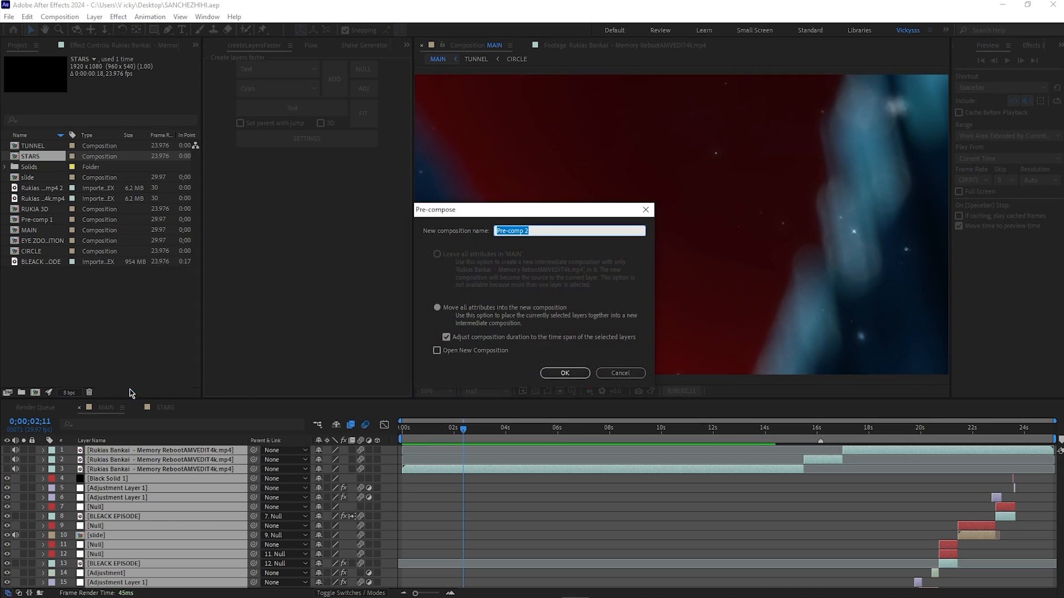
{"action": "type", "text": "FINISH"}
{"action": "key", "text": "Return"}
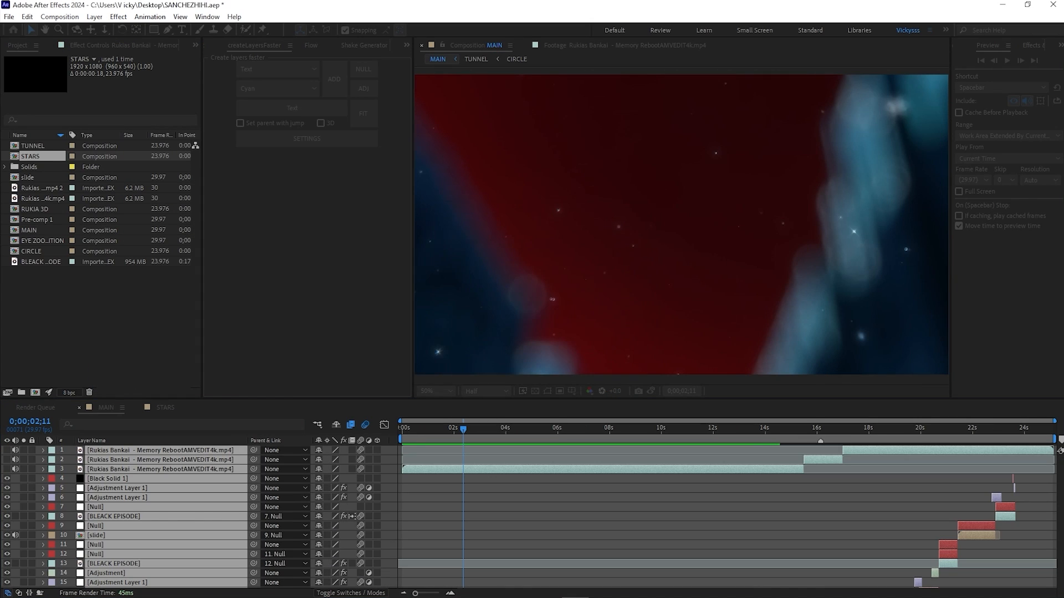
- Add an adjustment layer named QUALITY above FINISH and apply Sharpen with an amount of 47
{"action": "right_click", "coordinate": [233, 481]}
{"action": "right_click", "coordinate": [305, 513]}
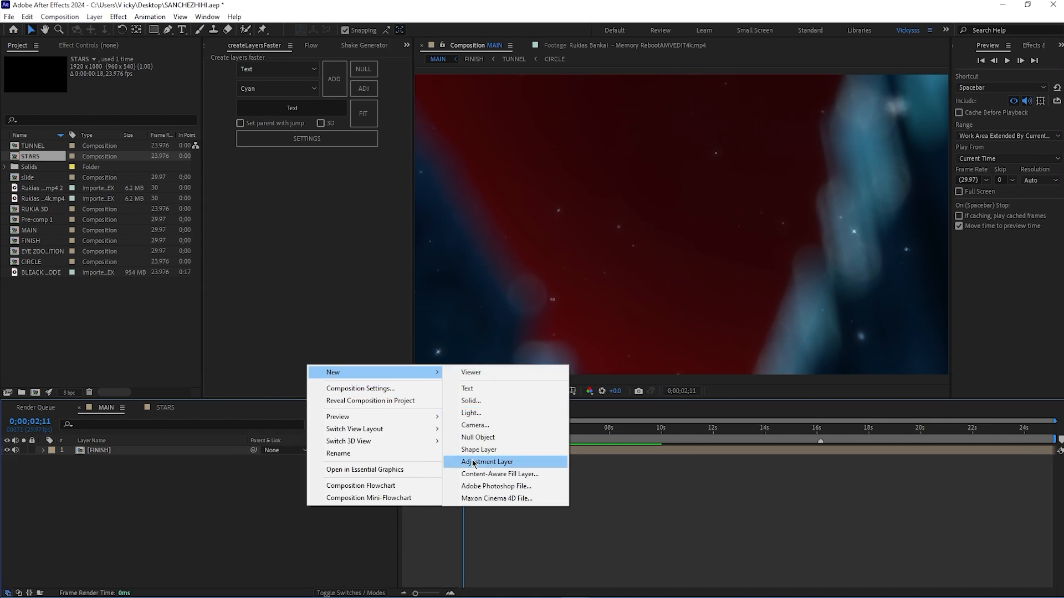
{"action": "left_click", "coordinate": [472, 463]}
{"action": "key", "text": "ctrl+space"}
{"action": "type", "text": "sha"}
{"action": "key", "text": "Return"}
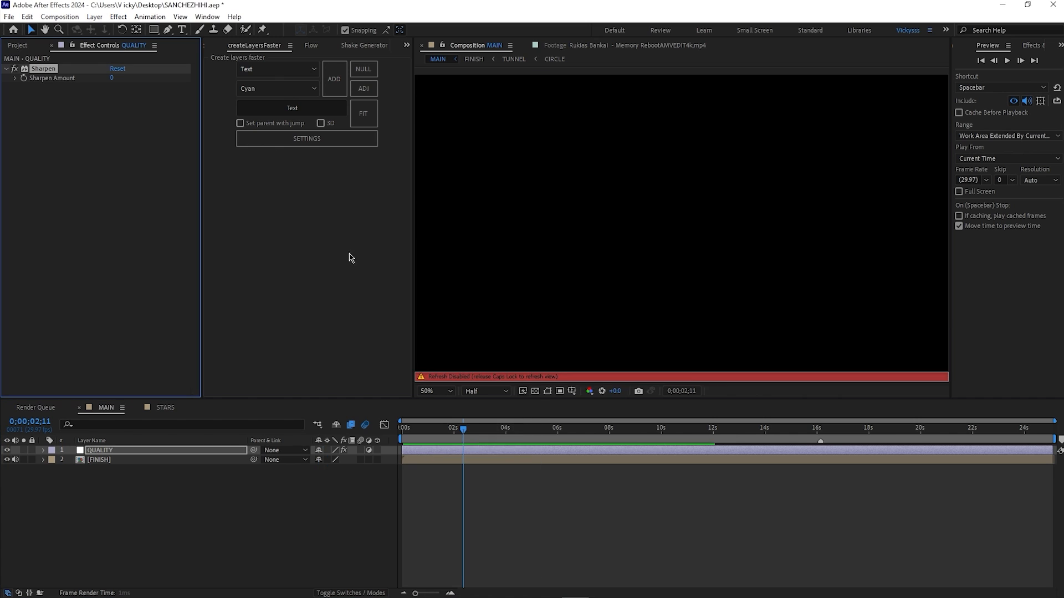
{"action": "left_click_drag", "start_coordinate": [463, 429], "coordinate": [542, 429]}
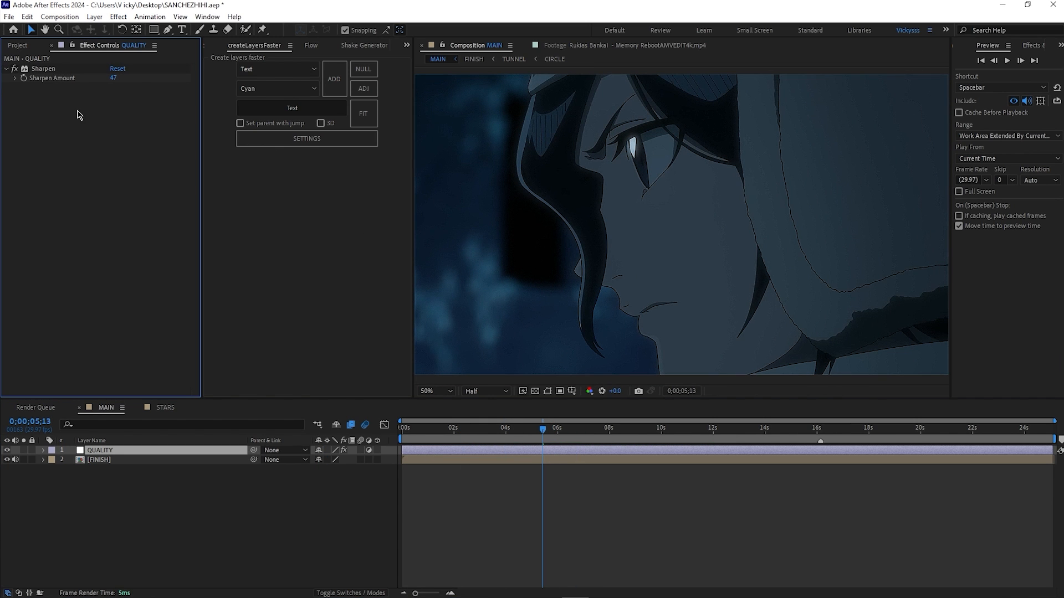
- Add Detail-preserving Upscale with 100% Detail and two Unsharp Masks: amount 25, radius 42.6, and amount 18, radius 85.6
{"action": "key", "text": "Return"}
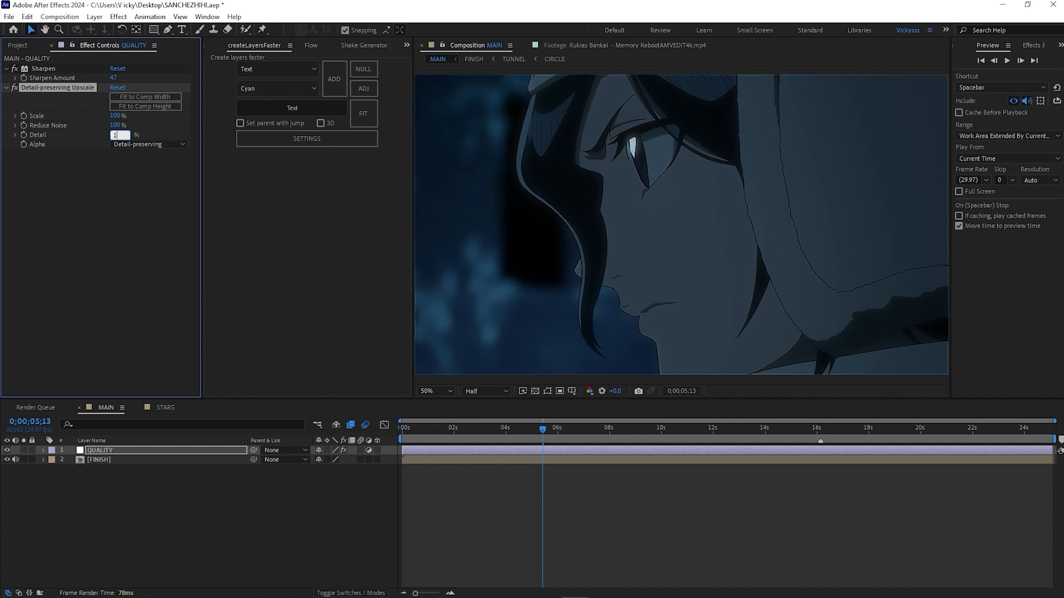
{"action": "left_click", "coordinate": [131, 109]}
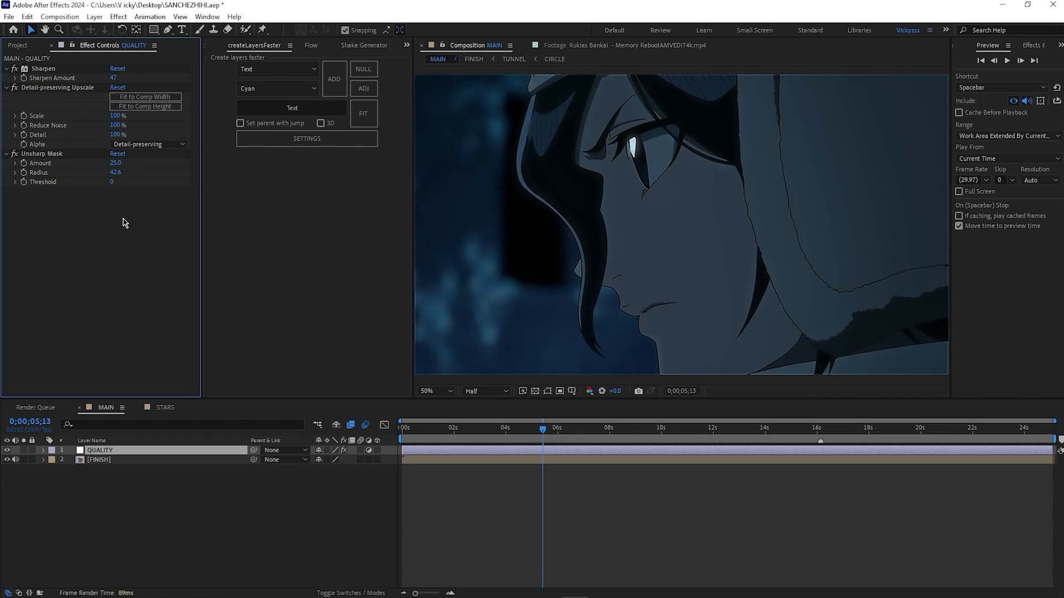
{"action": "key", "text": "ctrl+space"}
{"action": "type", "text": "uns"}
{"action": "key", "text": "Return"}
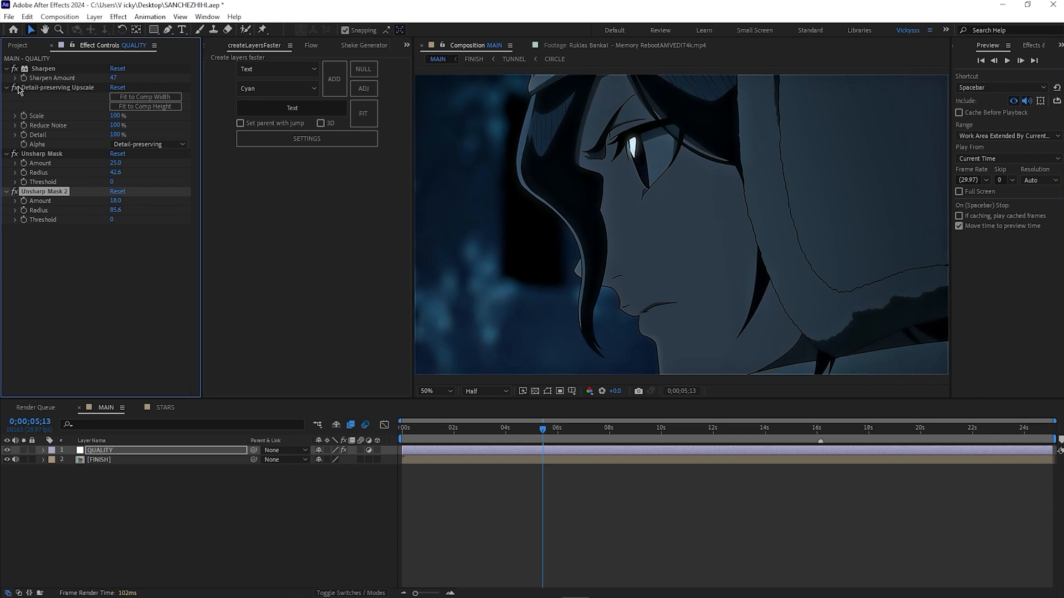
{"action": "left_click", "coordinate": [5, 154]}
{"action": "left_click", "coordinate": [6, 87]}
{"action": "left_click", "coordinate": [6, 69]}
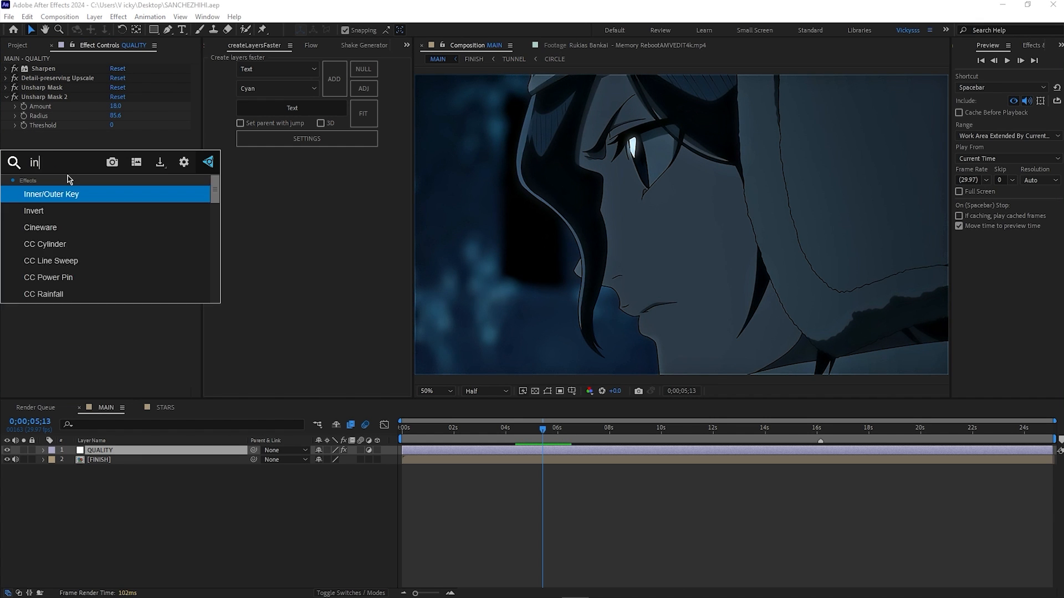
- Duplicate the QUALITY layer as QUALITY 2 and delete all effects from the copy
{"action": "left_click", "coordinate": [617, 443]}
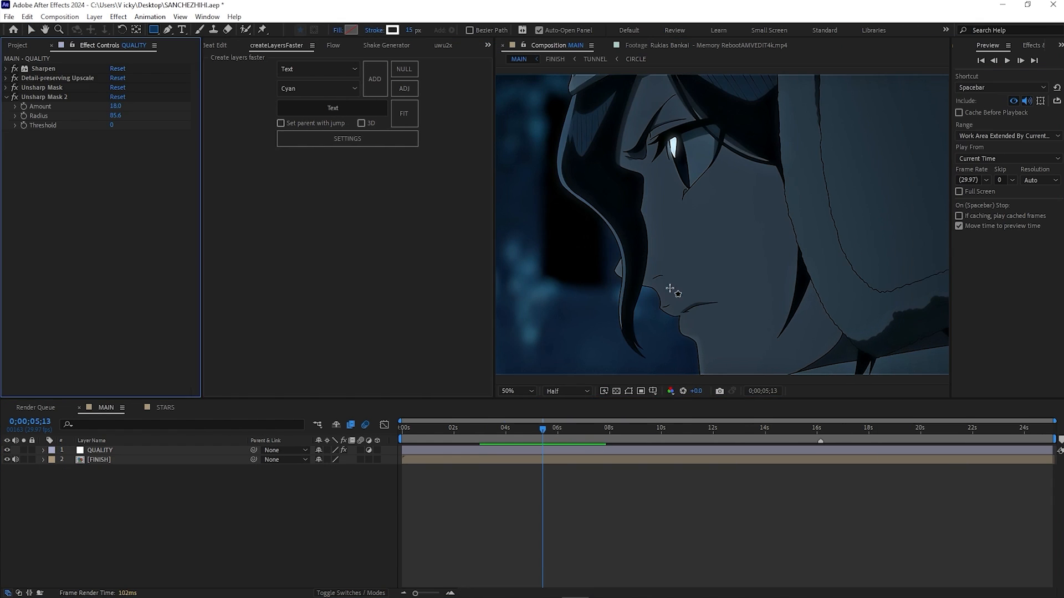
{"action": "left_click", "coordinate": [100, 450]}
{"action": "key", "text": "ctrl+d"}
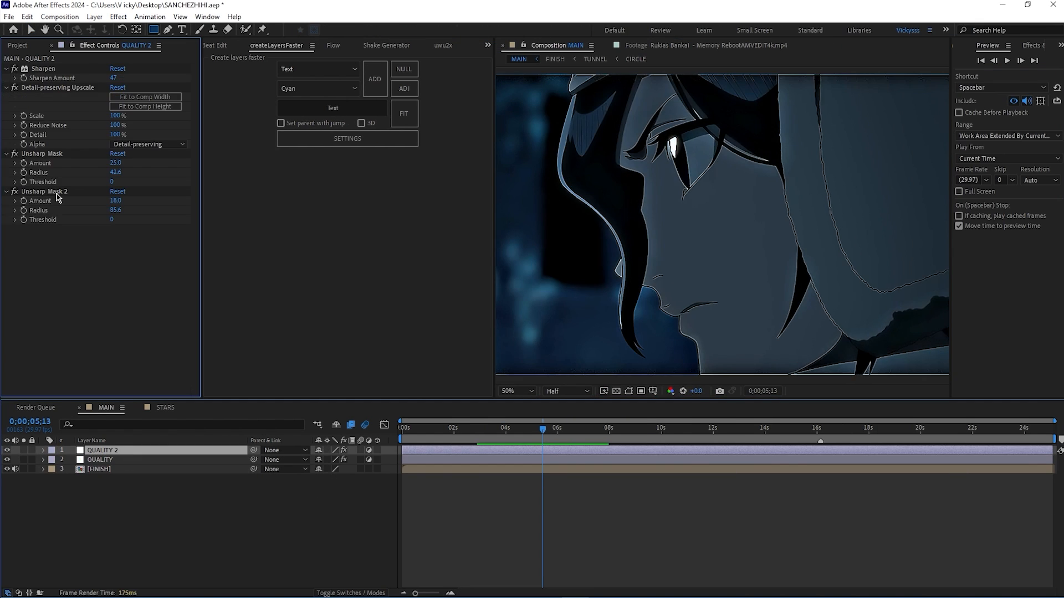
{"action": "left_click", "coordinate": [57, 193]}
{"action": "left_click", "coordinate": [47, 70], "text": "shift"}
{"action": "key", "text": "Delete"}
- Set the Detail-preserving Upscale's Scale to 101% on the original QUALITY layer
{"action": "left_click", "coordinate": [481, 468]}
{"action": "left_click", "coordinate": [5, 78]}
{"action": "left_click", "coordinate": [130, 109]}
{"action": "type", "text": "10"}
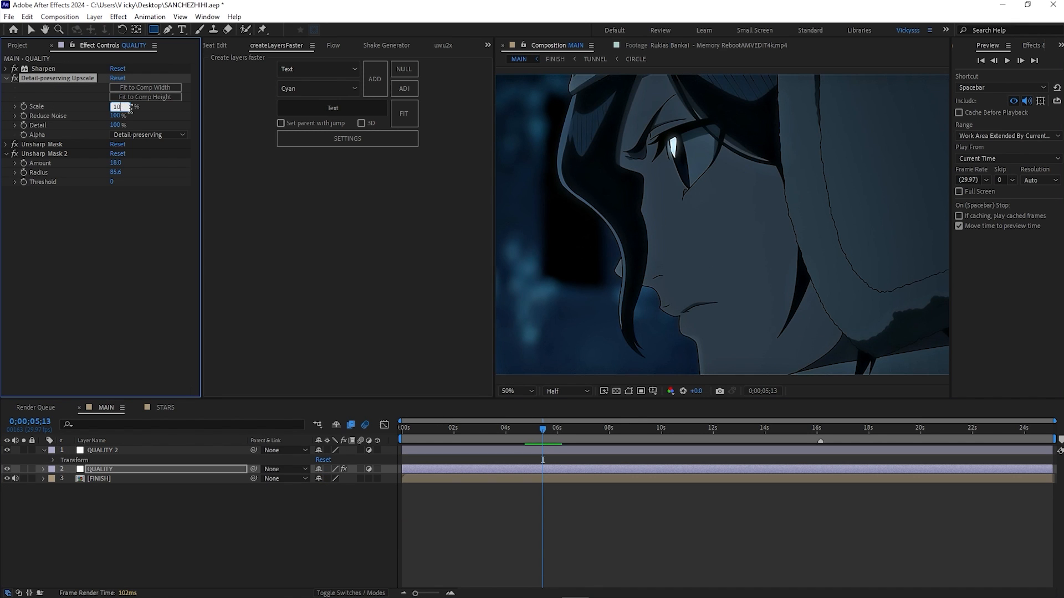
{"action": "type", "text": "1"}
{"action": "key", "text": "Return"}
- Close and reopen the Flow extension panel
{"action": "scroll", "coordinate": [627, 196], "scroll_direction": "down", "scroll_amount": 2}
{"action": "key", "text": "v"}
{"action": "right_click", "coordinate": [334, 46]}
{"action": "left_click", "coordinate": [360, 53]}
{"action": "left_click", "coordinate": [206, 16]}
{"action": "mouse_move", "coordinate": [243, 64]}
{"action": "left_click", "coordinate": [466, 115]}
- Apply the Looks effect to the QUALITY 2 adjustment layer
{"action": "left_click", "coordinate": [103, 449]}
{"action": "key", "text": "ctrl+space"}
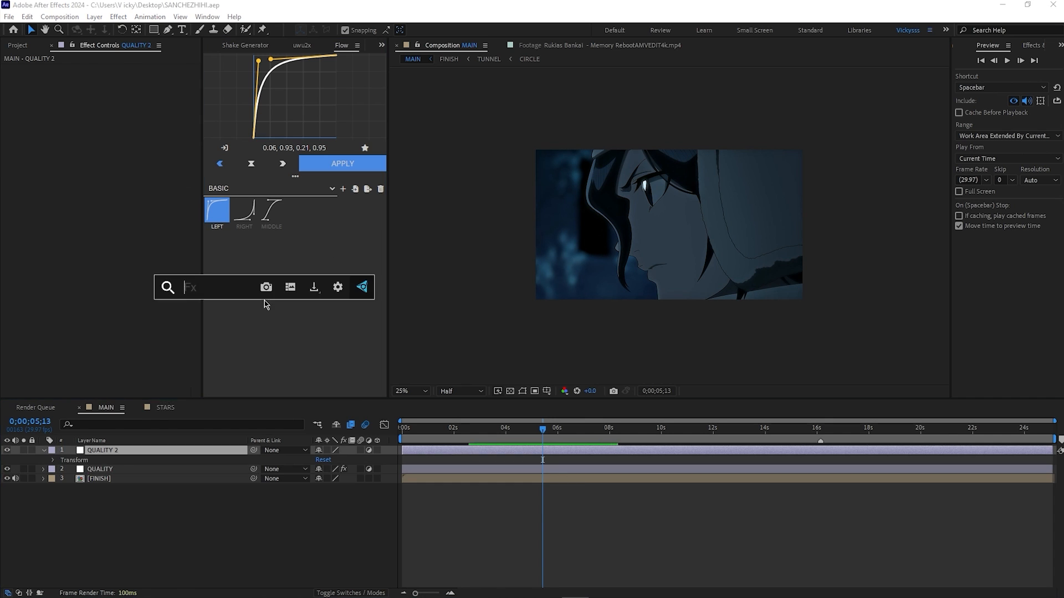
{"action": "type", "text": "look"}
{"action": "key", "text": "Return"}
- Go to 0;00;12;11 and open the FINISH pre-comp
{"action": "left_click_drag", "start_coordinate": [783, 443], "coordinate": [722, 446]}
{"action": "left_click", "coordinate": [713, 498]}
{"action": "double_click", "coordinate": [714, 497]}
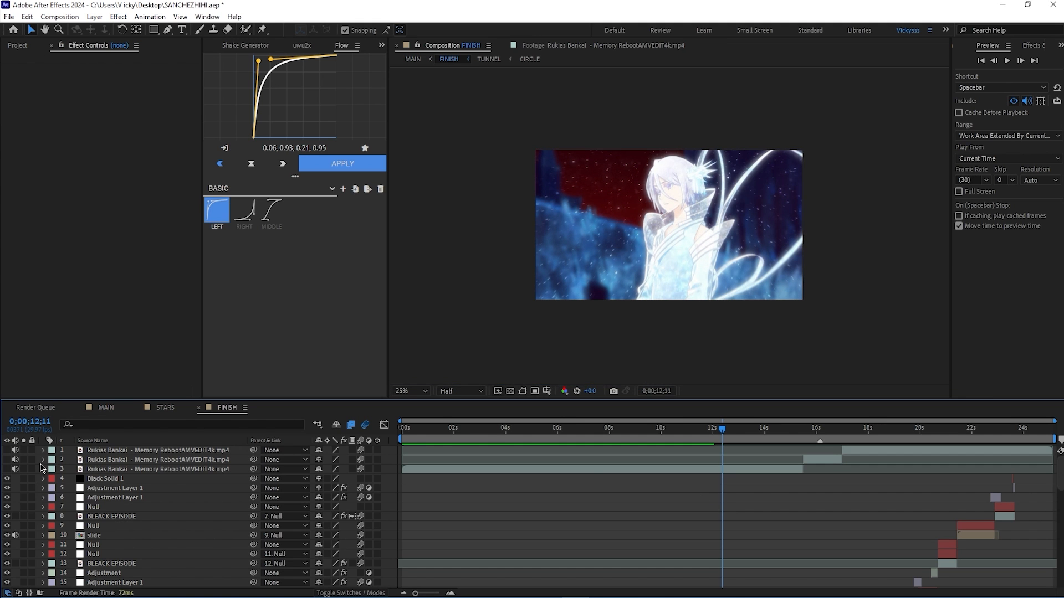
{"action": "left_click", "coordinate": [99, 408]}
{"action": "key", "text": "ctrl+v"}
{"action": "left_click_drag", "start_coordinate": [492, 451], "coordinate": [808, 450]}
{"action": "left_click", "coordinate": [6, 450]}
{"action": "left_click_drag", "start_coordinate": [729, 450], "coordinate": [335, 459]}
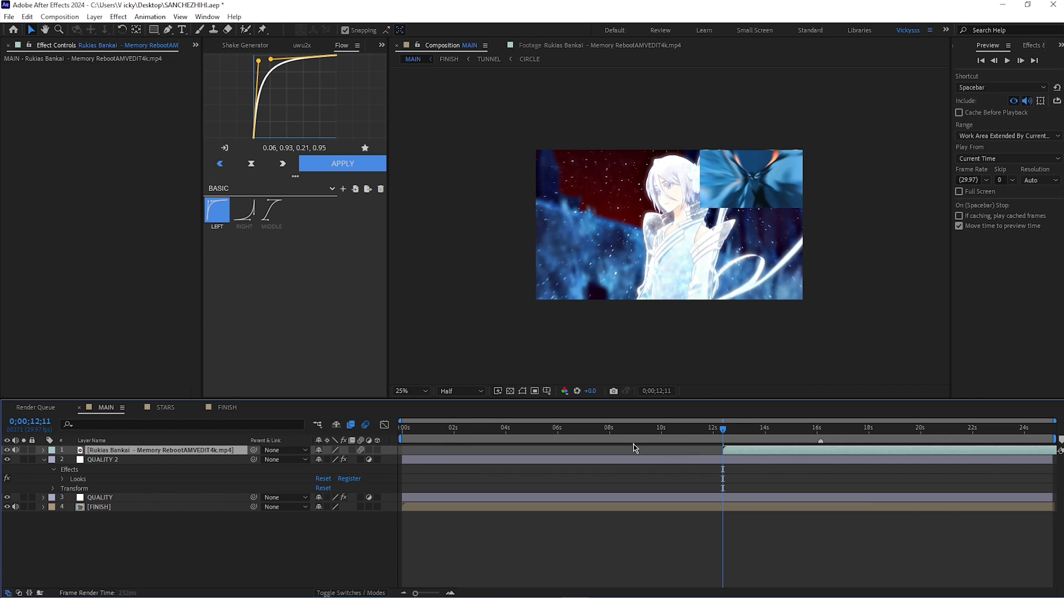
{"action": "key", "text": "Delete"}
- Copy the first reference clip from FINISH into MAIN, show it aligned with the current frame, and trim away its earlier part
{"action": "left_click", "coordinate": [225, 407]}
{"action": "left_click", "coordinate": [7, 468]}
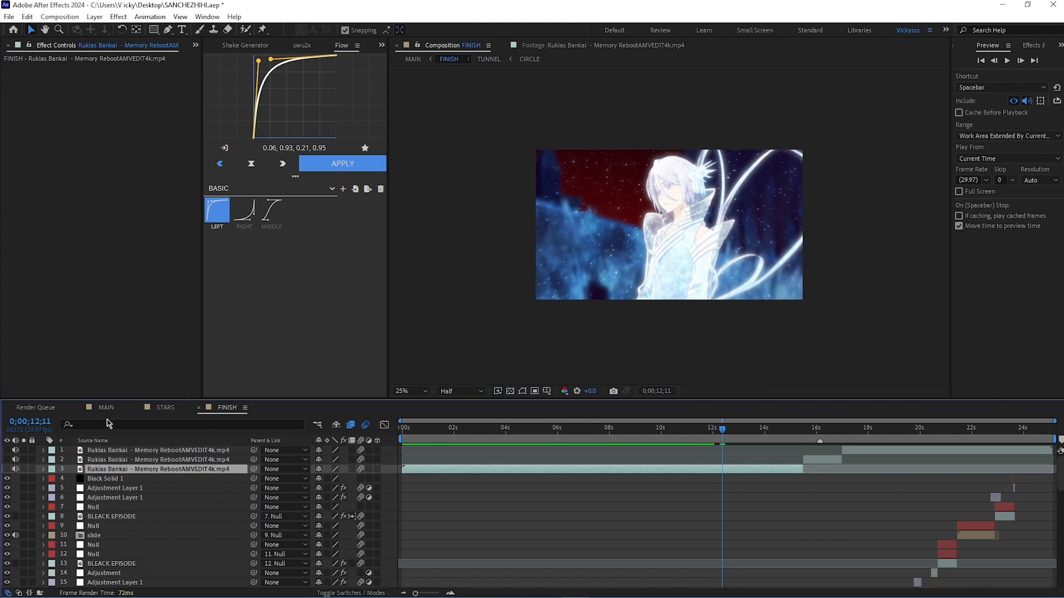
{"action": "left_click", "coordinate": [105, 407]}
{"action": "key", "text": "ctrl+v"}
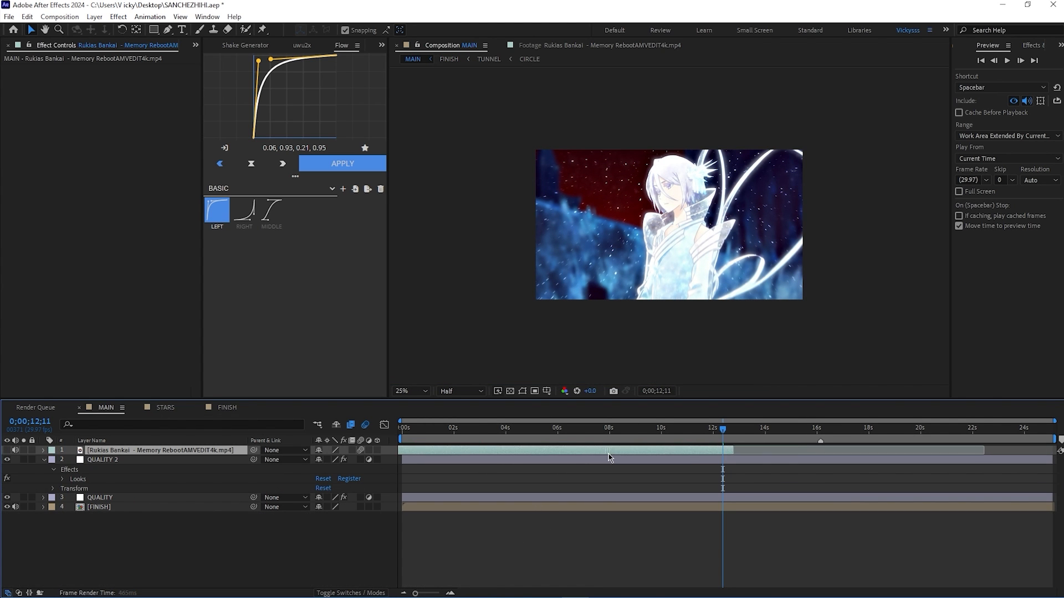
{"action": "left_click", "coordinate": [7, 450]}
{"action": "left_click_drag", "start_coordinate": [637, 451], "coordinate": [718, 452]}
{"action": "key", "text": "ctrl+shift+d"}
{"action": "left_click", "coordinate": [703, 460]}
{"action": "key", "text": "Delete"}
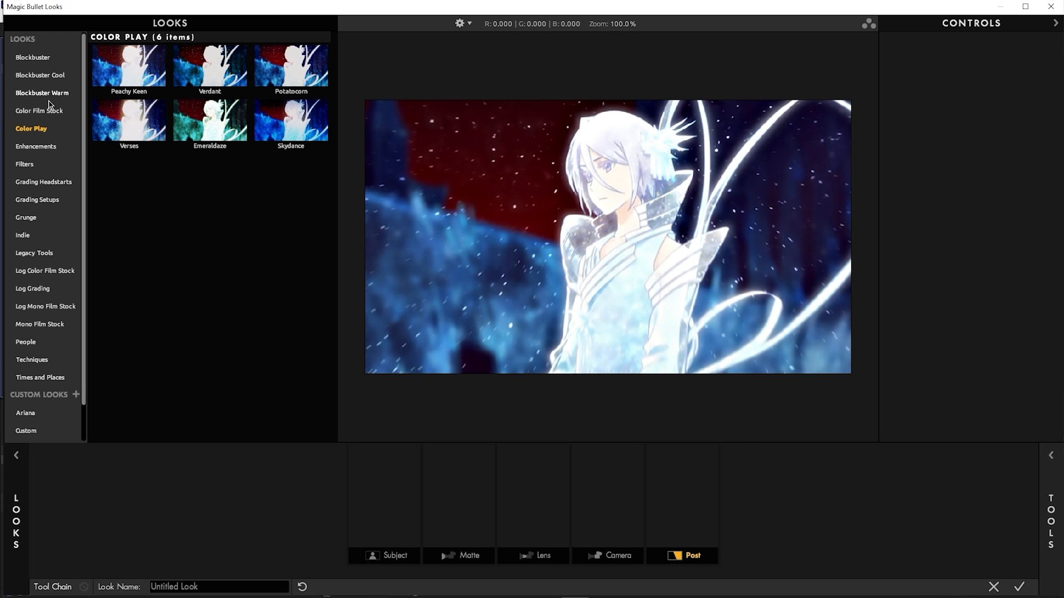
- Add Haze/Flare and Edge Softness to the look's Lens stage and neutralize the Haze/Flare tint
{"action": "left_click_drag", "start_coordinate": [829, 177], "coordinate": [545, 501]}
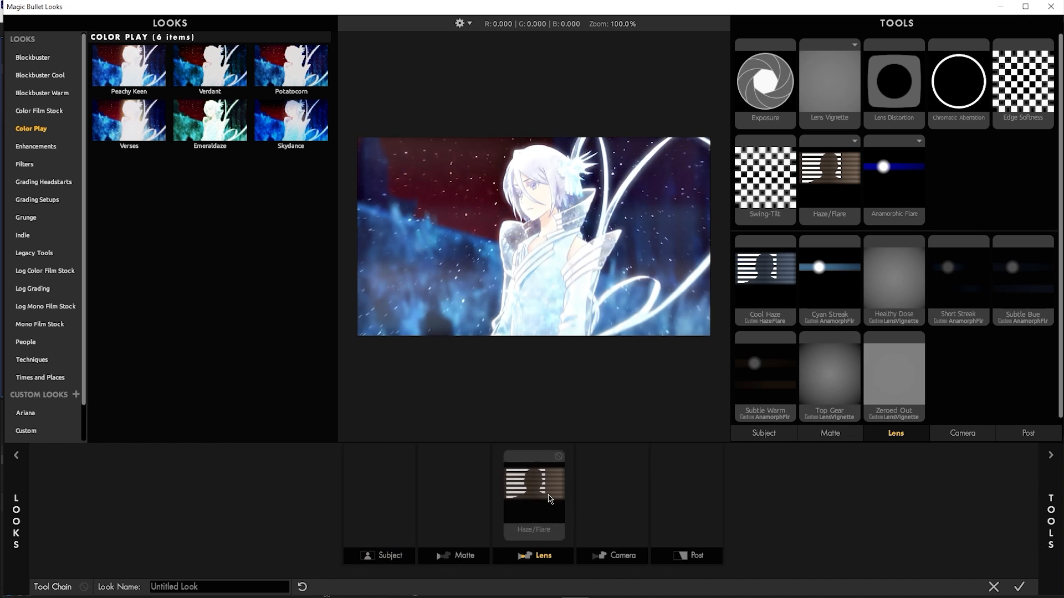
{"action": "double_click", "coordinate": [1002, 103]}
{"action": "left_click", "coordinate": [498, 490]}
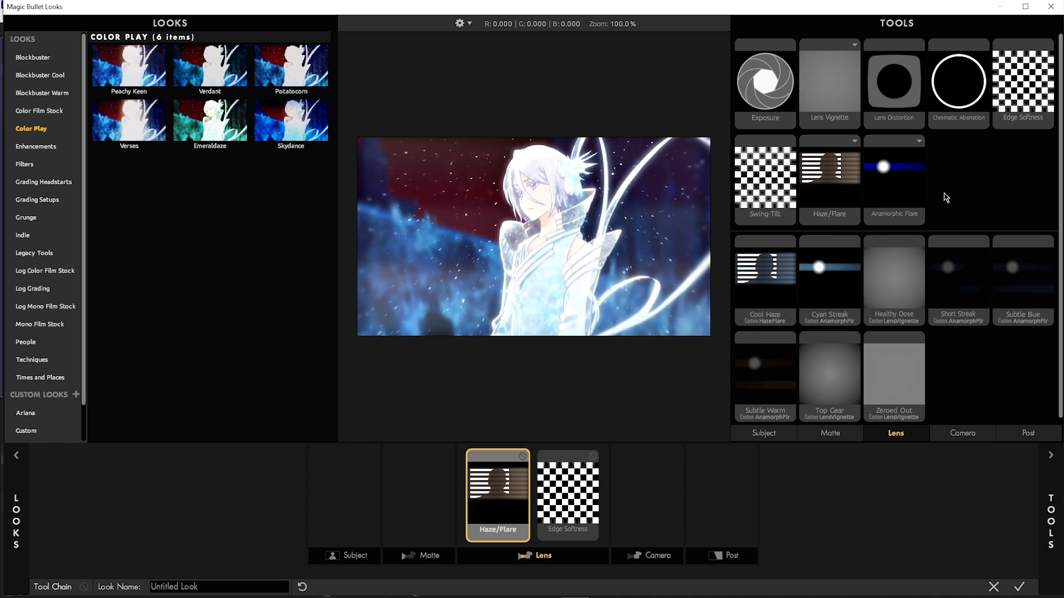
{"action": "left_click_drag", "start_coordinate": [947, 171], "coordinate": [928, 188]}
{"action": "left_click", "coordinate": [647, 506]}
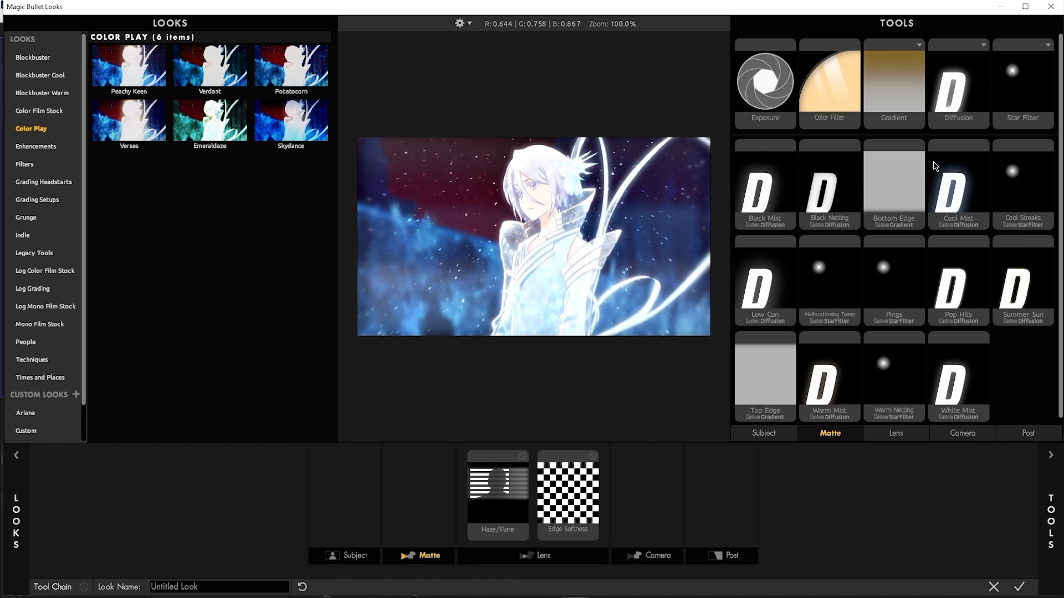
- Add an S Curve to the look's Post stage and adjust it to strengthen the image's contrast
{"action": "scroll", "coordinate": [945, 310], "scroll_direction": "down", "scroll_amount": 2}
{"action": "left_click", "coordinate": [1028, 433]}
{"action": "scroll", "coordinate": [842, 384], "scroll_direction": "down", "scroll_amount": 2}
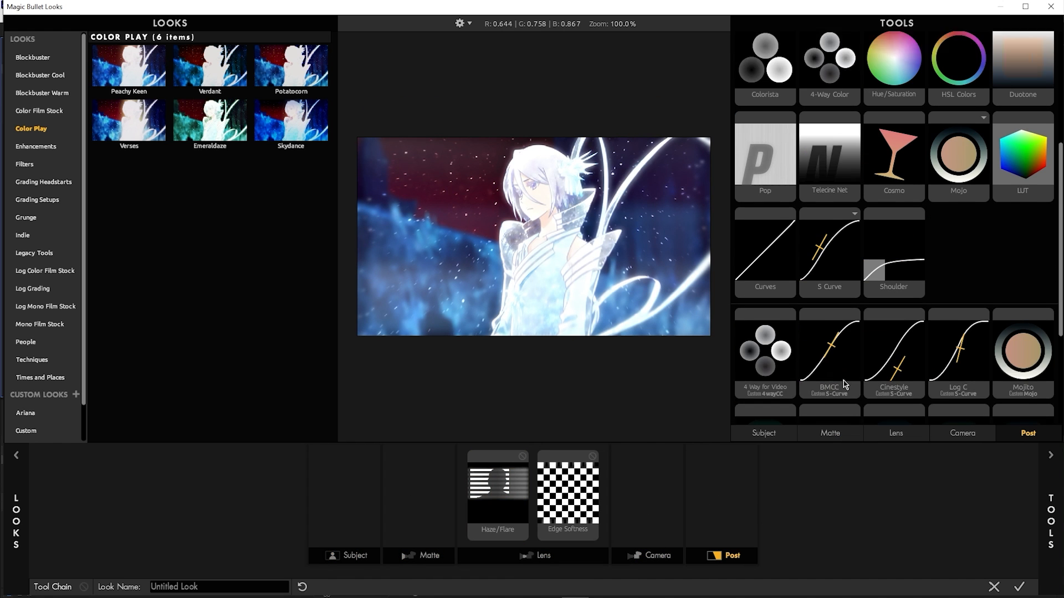
{"action": "left_click", "coordinate": [830, 225]}
{"action": "left_click_drag", "start_coordinate": [965, 109], "coordinate": [1008, 81]}
{"action": "left_click_drag", "start_coordinate": [974, 128], "coordinate": [1019, 148]}
{"action": "left_click", "coordinate": [1050, 498]}
- Add Lens Distortion to the look's Lens stage
{"action": "left_click", "coordinate": [873, 432]}
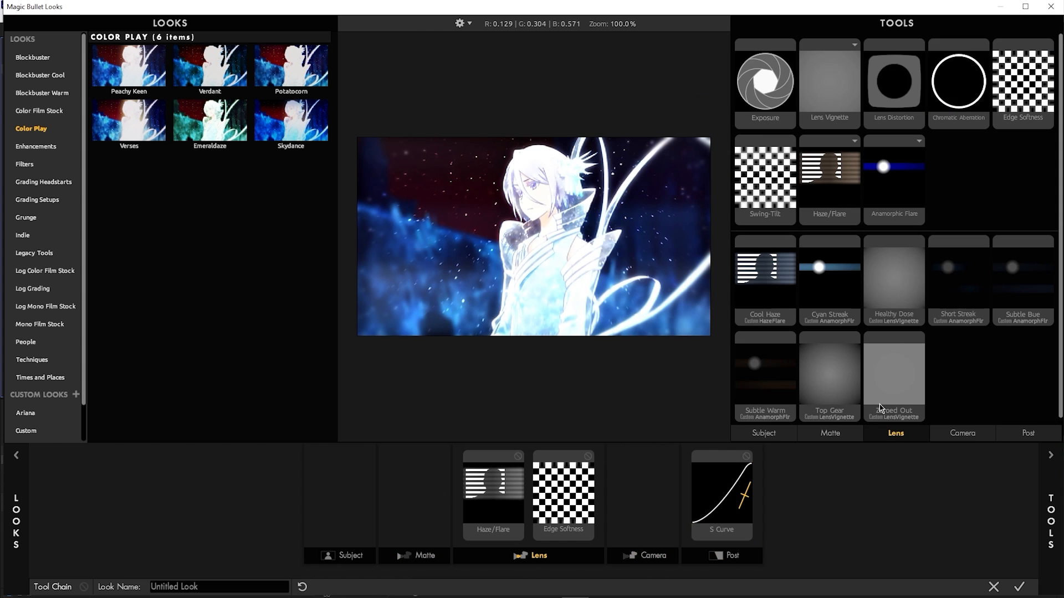
{"action": "double_click", "coordinate": [898, 110]}
{"action": "left_click", "coordinate": [392, 474]}
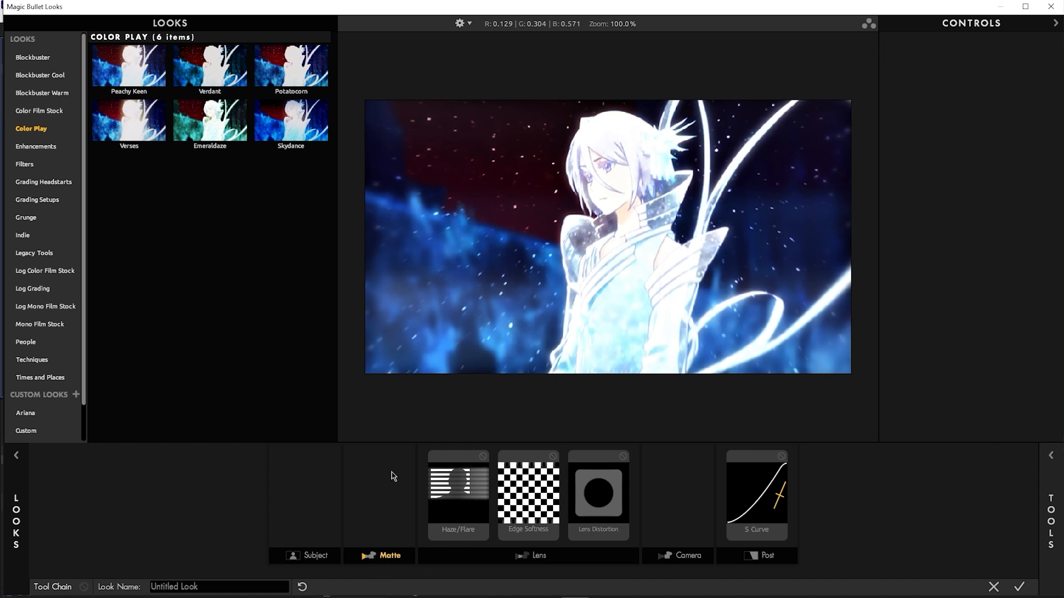
- Add and adjust a Contrast tool in the look's Camera stage and apply the look to QUALITY 2
{"action": "left_click", "coordinate": [1057, 447]}
{"action": "left_click", "coordinate": [762, 433]}
{"action": "scroll", "coordinate": [849, 349], "scroll_direction": "down", "scroll_amount": 2}
{"action": "scroll", "coordinate": [851, 350], "scroll_direction": "down", "scroll_amount": 6}
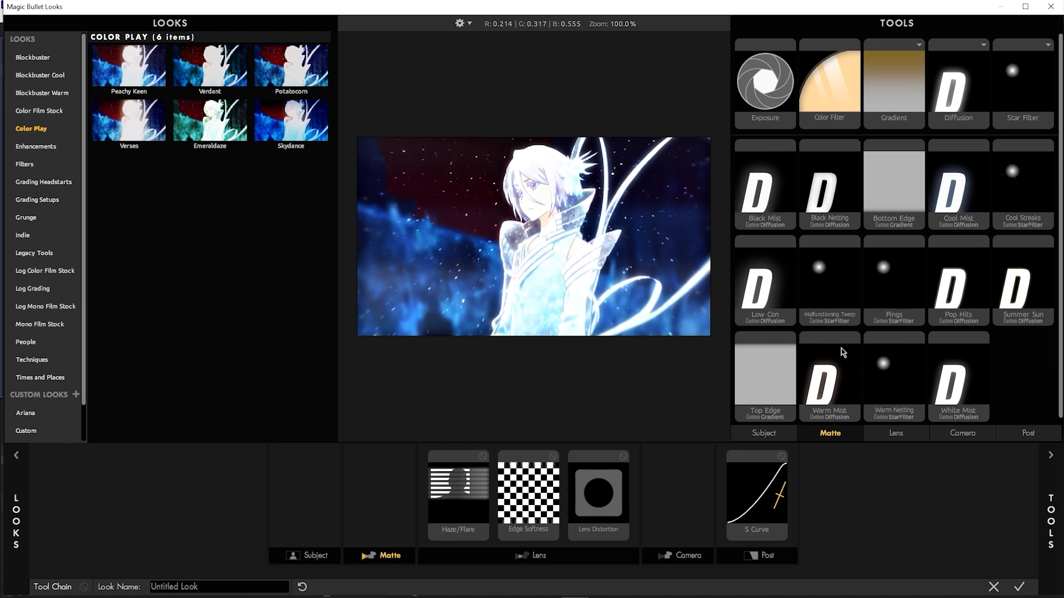
{"action": "left_click", "coordinate": [976, 433]}
{"action": "left_click_drag", "start_coordinate": [764, 178], "coordinate": [677, 492]}
{"action": "mouse_move", "coordinate": [989, 56]}
{"action": "left_mouse_down"}
{"action": "mouse_move", "coordinate": [950, 56]}
{"action": "mouse_move", "coordinate": [974, 56]}
{"action": "mouse_move", "coordinate": [951, 75]}
{"action": "mouse_move", "coordinate": [988, 76]}
{"action": "left_mouse_up"}
{"action": "left_click", "coordinate": [1018, 586]}
{"action": "key", "text": "period"}
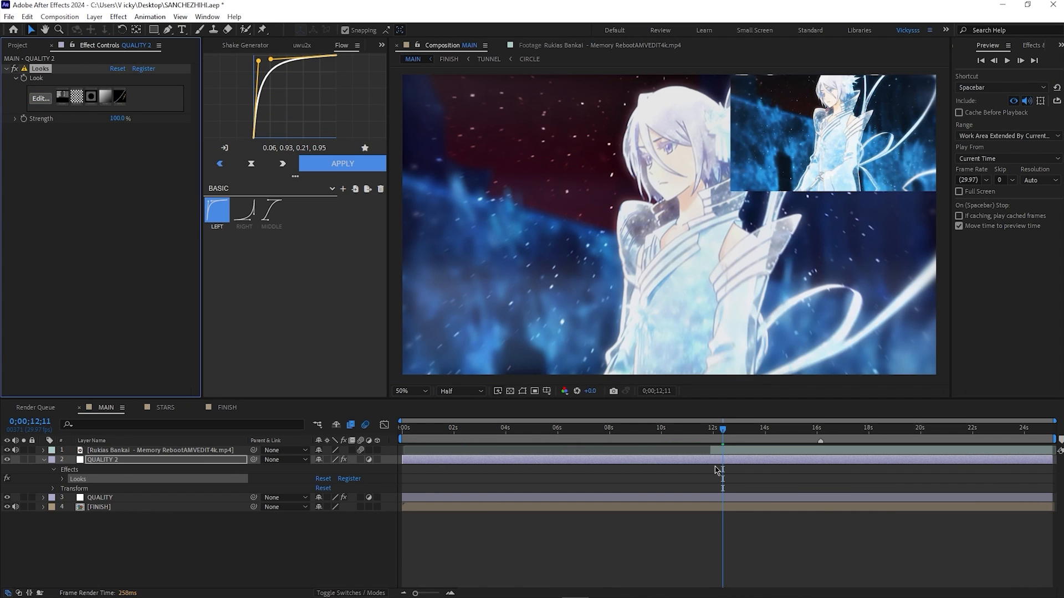
- Reopen the look and add HSL Colors and Hue/Saturation, with 104% saturation and the balance shifted toward cyan-blue, and apply it
{"action": "left_click", "coordinate": [42, 100]}
{"action": "left_click", "coordinate": [1051, 520]}
{"action": "left_click", "coordinate": [1028, 433]}
{"action": "left_click", "coordinate": [893, 271]}
{"action": "left_click_drag", "start_coordinate": [945, 154], "coordinate": [963, 164]}
{"action": "mouse_move", "coordinate": [949, 59]}
{"action": "left_mouse_down"}
{"action": "mouse_move", "coordinate": [961, 62]}
{"action": "mouse_move", "coordinate": [953, 57]}
{"action": "left_mouse_up"}
{"action": "left_click_drag", "start_coordinate": [950, 96], "coordinate": [988, 96]}
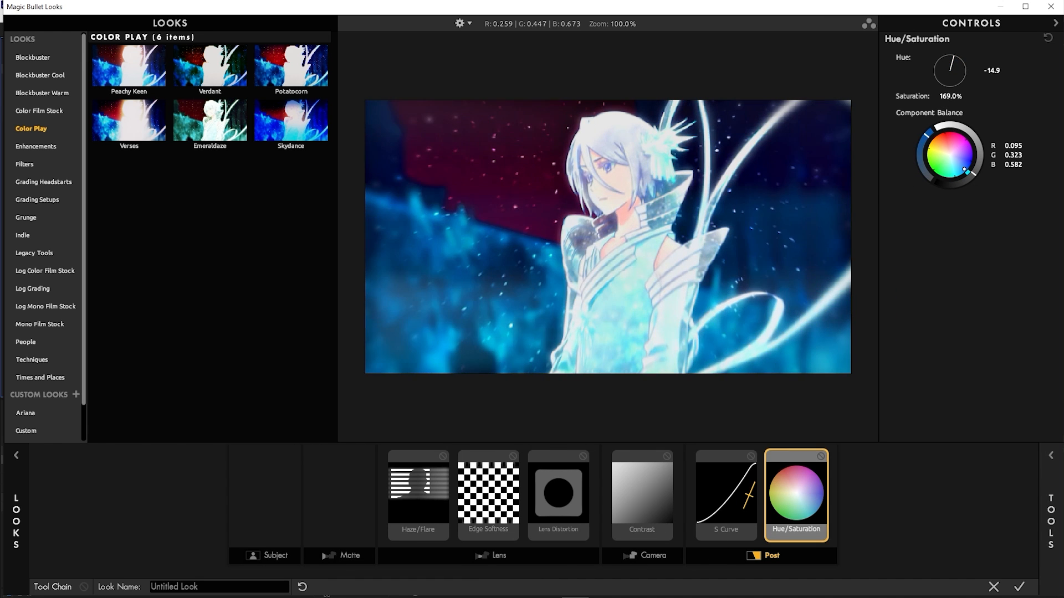
{"action": "left_click_drag", "start_coordinate": [965, 169], "coordinate": [970, 165]}
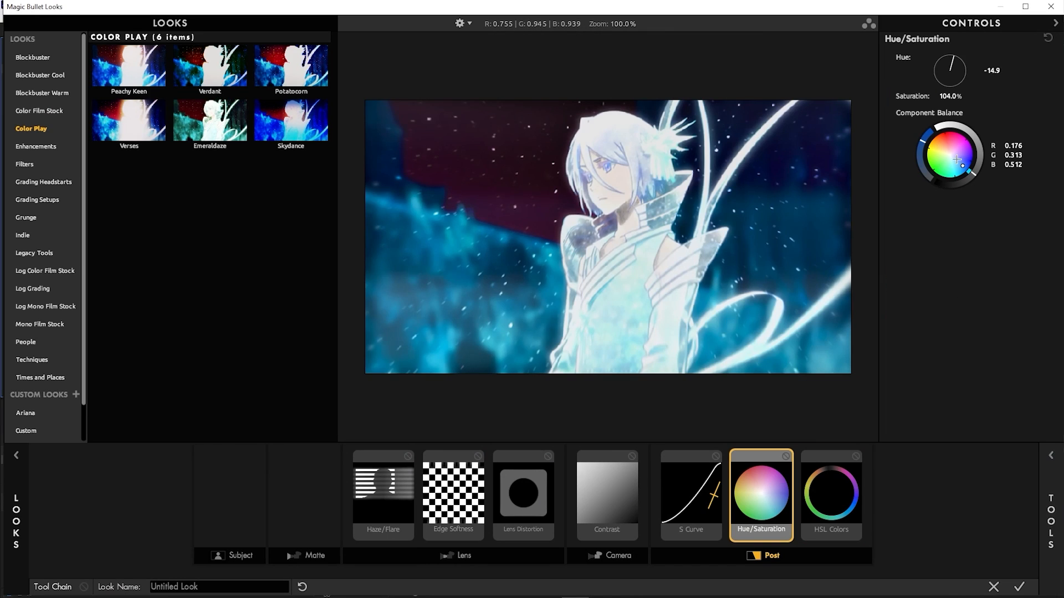
{"action": "left_click_drag", "start_coordinate": [953, 59], "coordinate": [950, 59]}
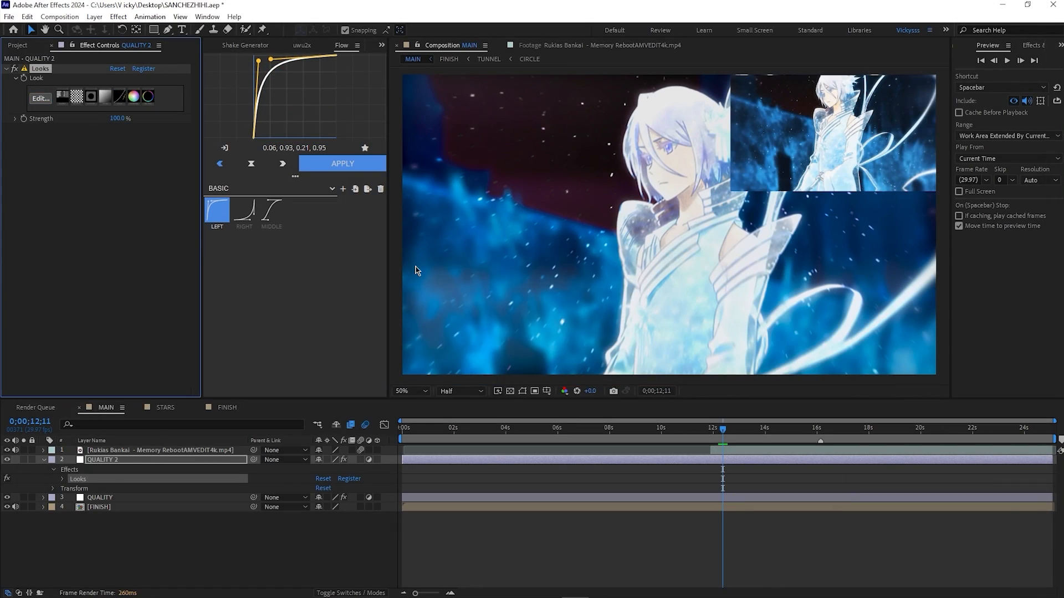
- Delete the reference clip from MAIN and save the project before previewing the graded edit from 0;00;12;11
{"action": "left_click", "coordinate": [800, 451]}
{"action": "key", "text": "Delete"}
{"action": "key", "text": "ctrl+s"}
{"action": "key", "text": "space"}
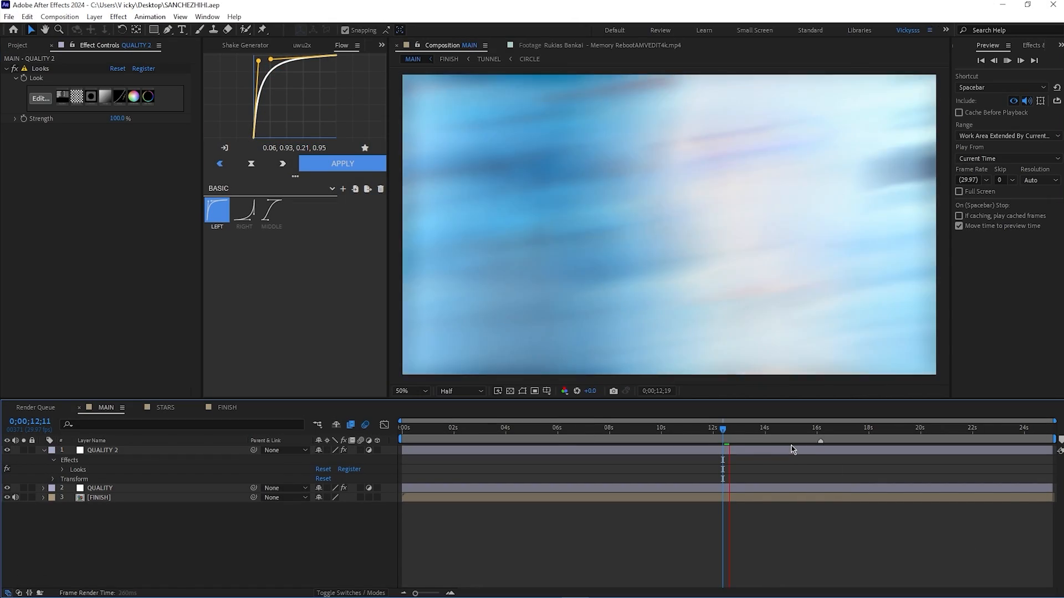